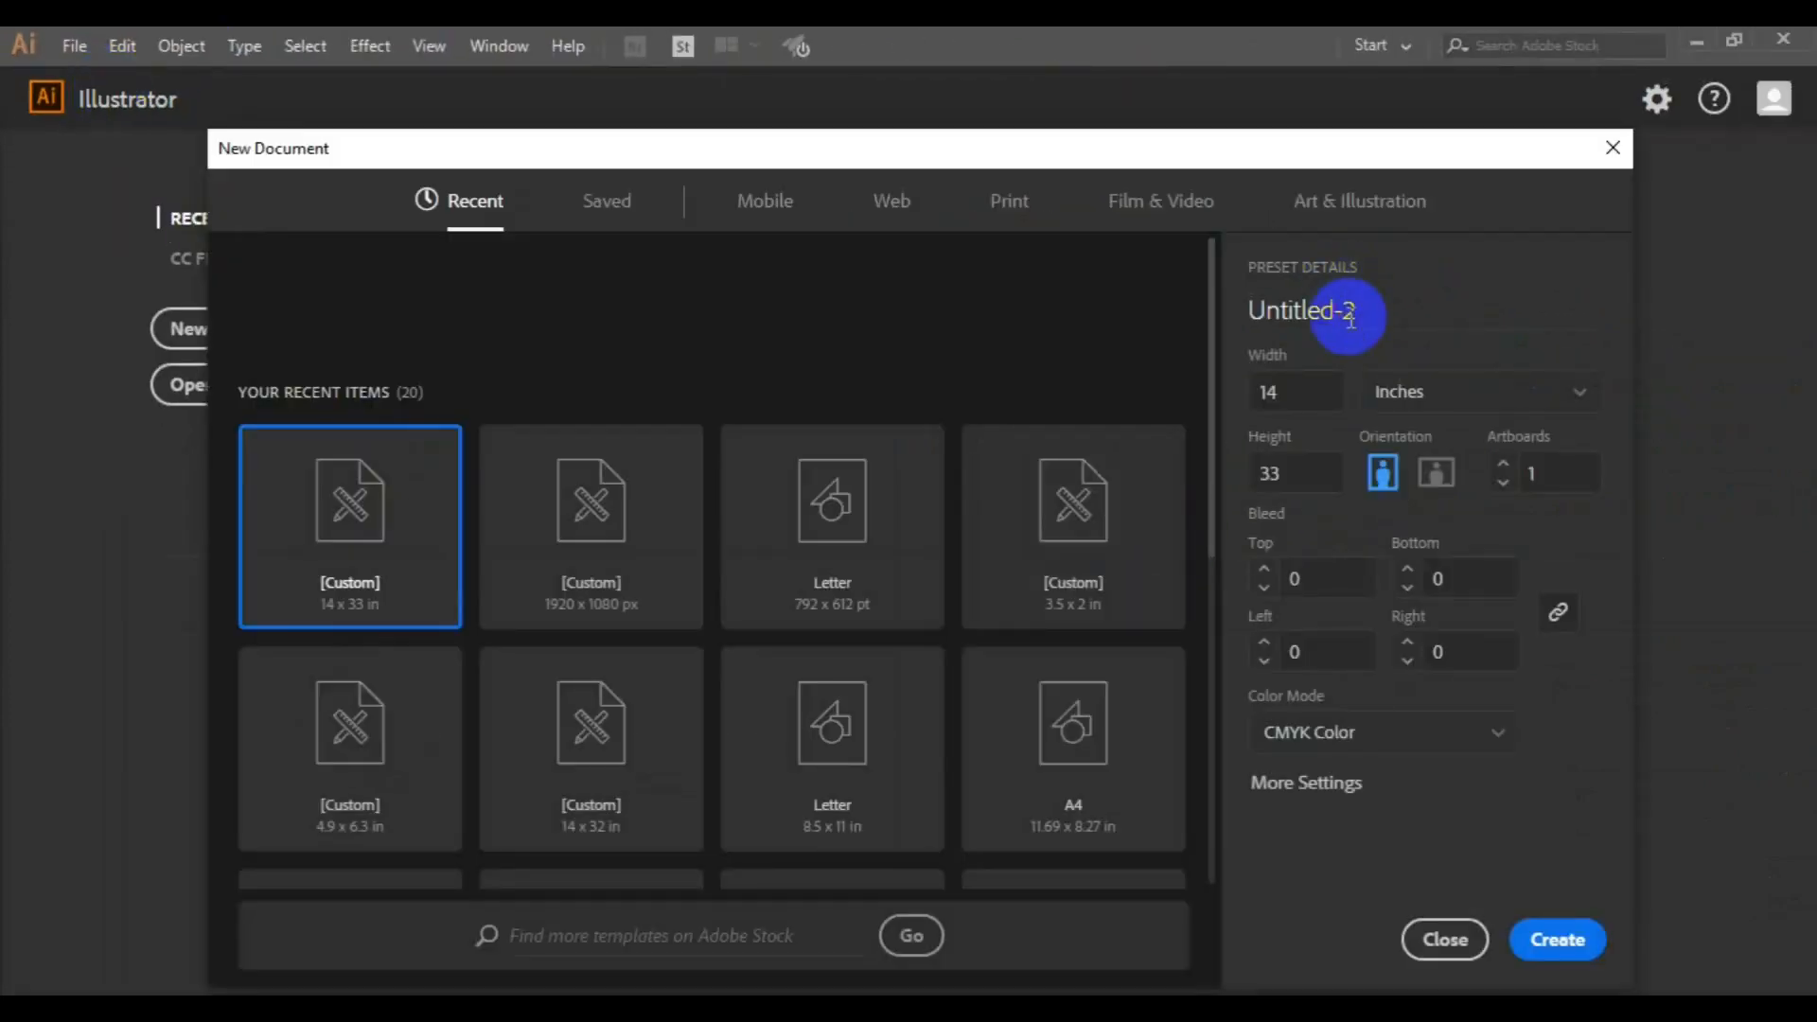
Create a new CMYK document named City Billboard banner, 14 inches wide and 8 inches high
left_click(1350, 312)
type("d banner")
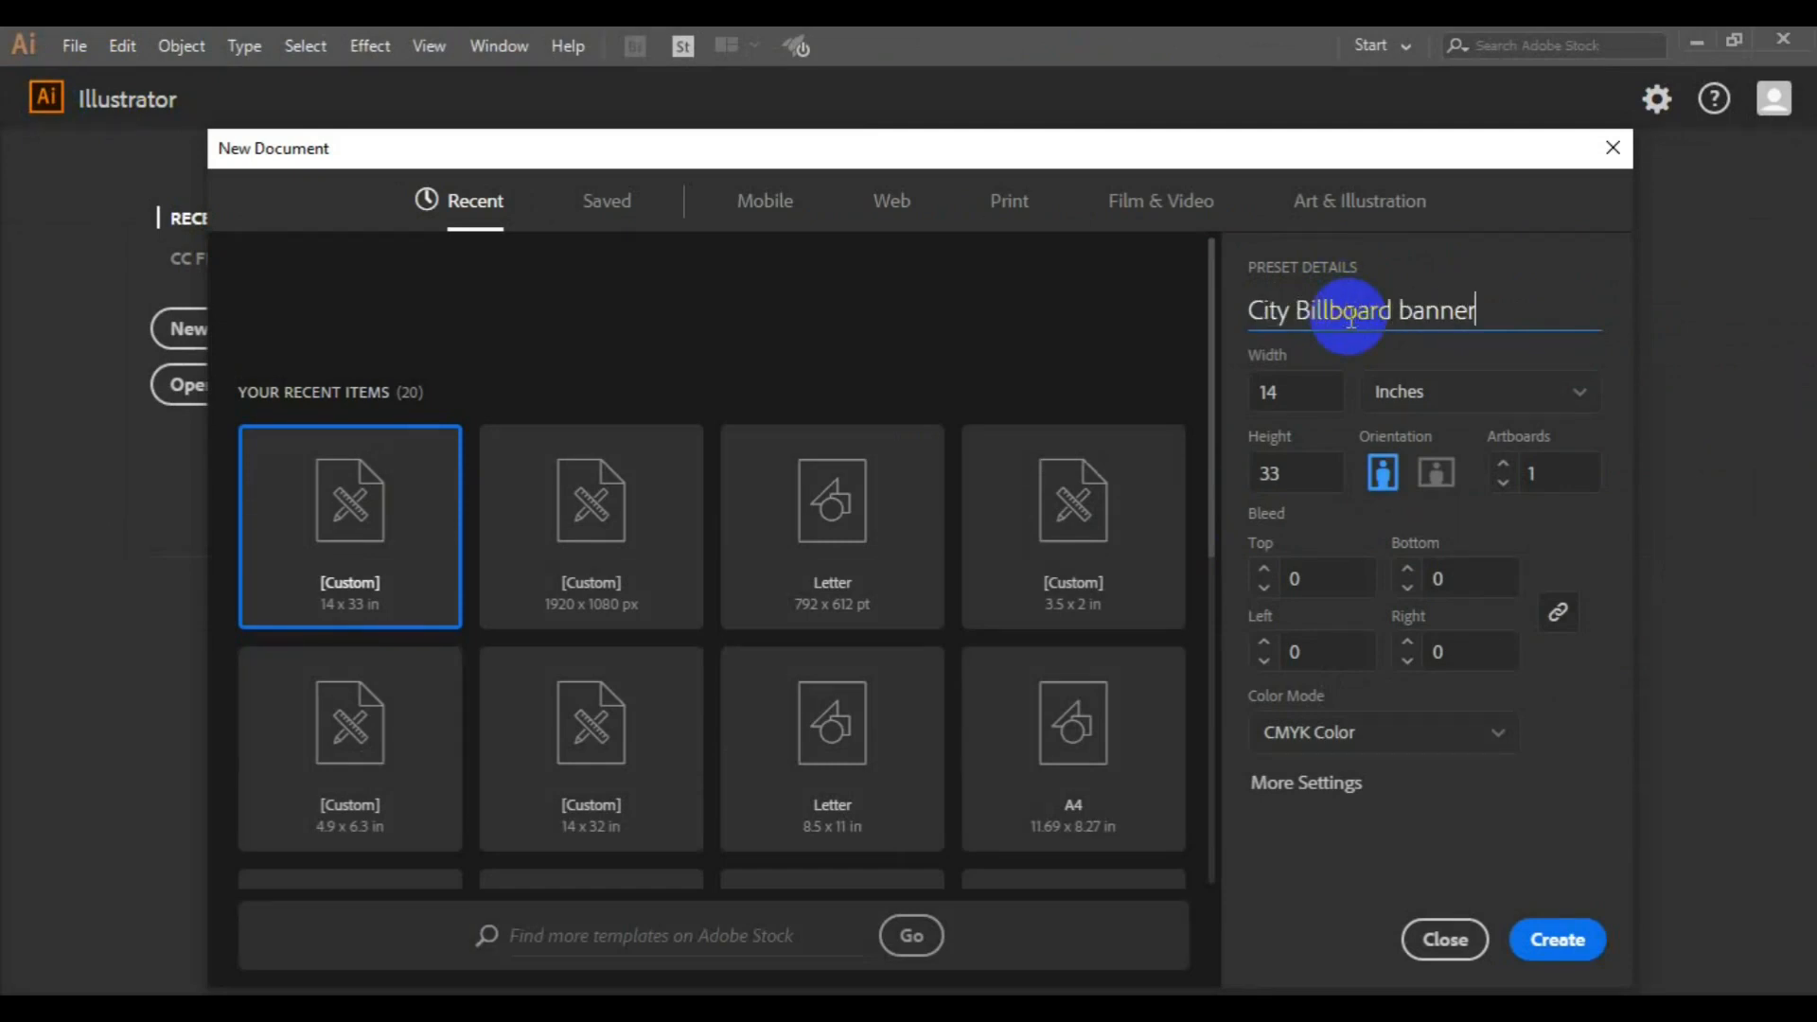
left_click(1313, 380)
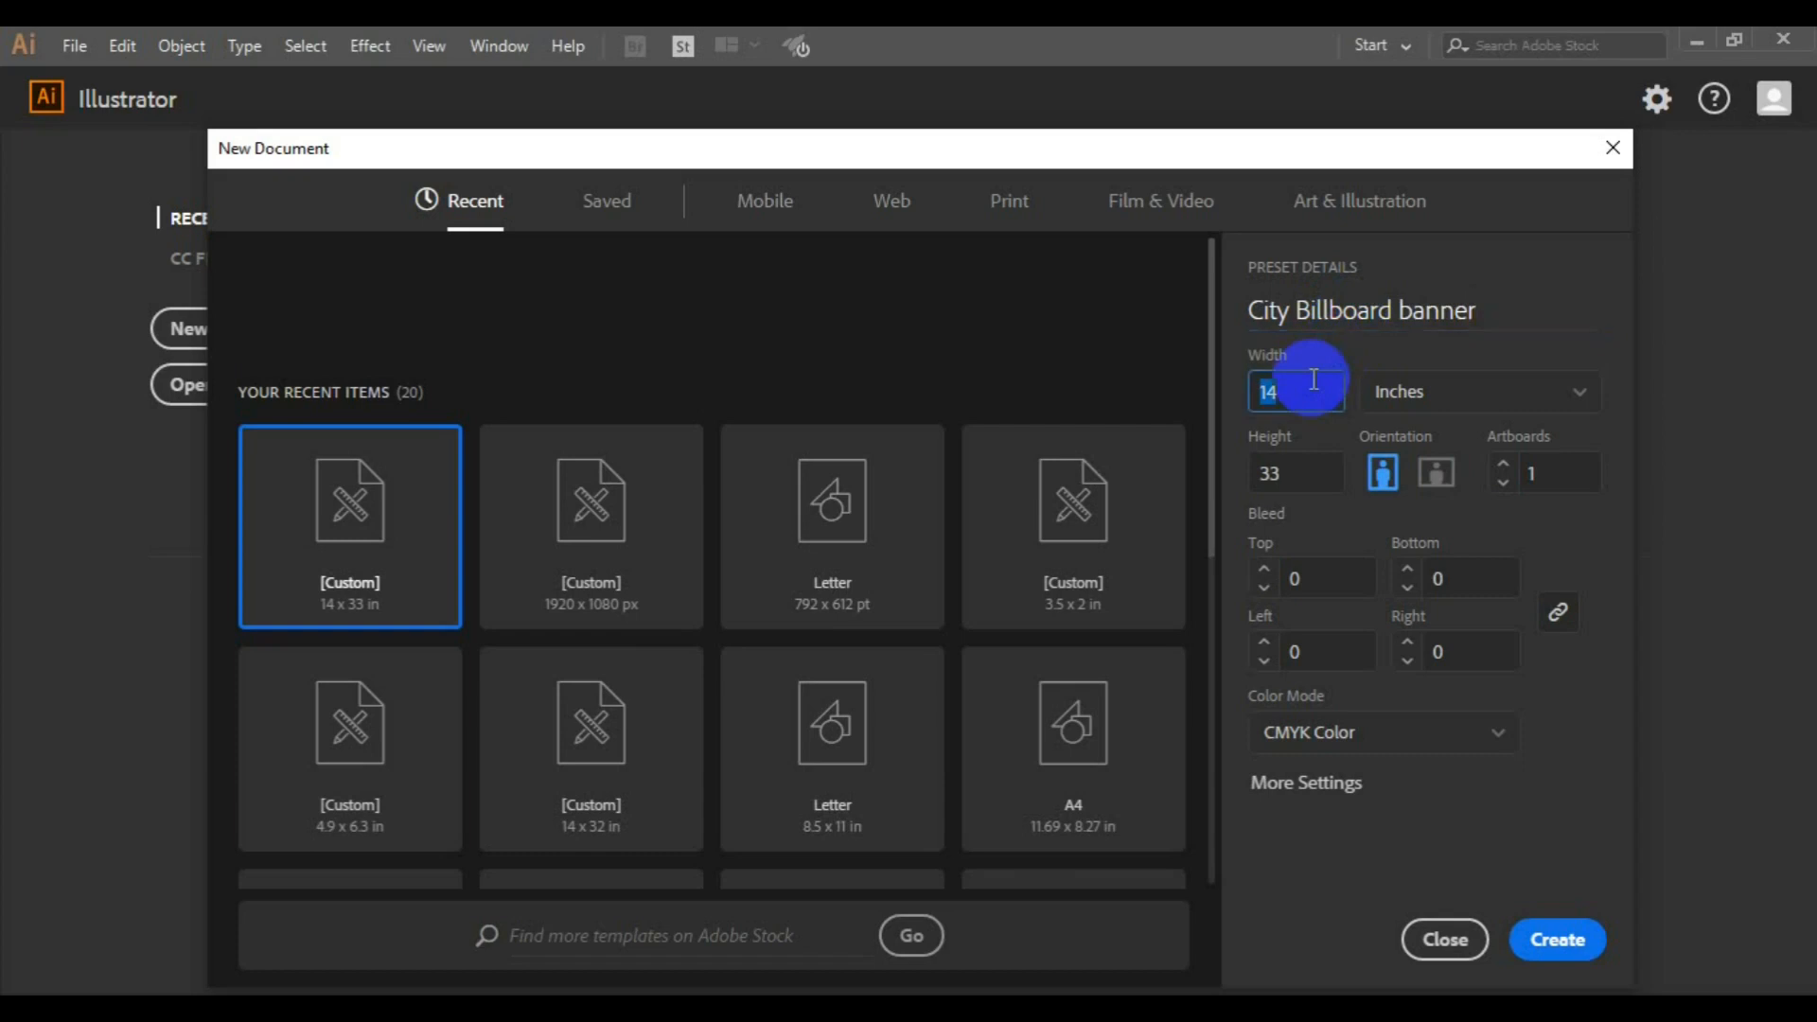
key("Tab")
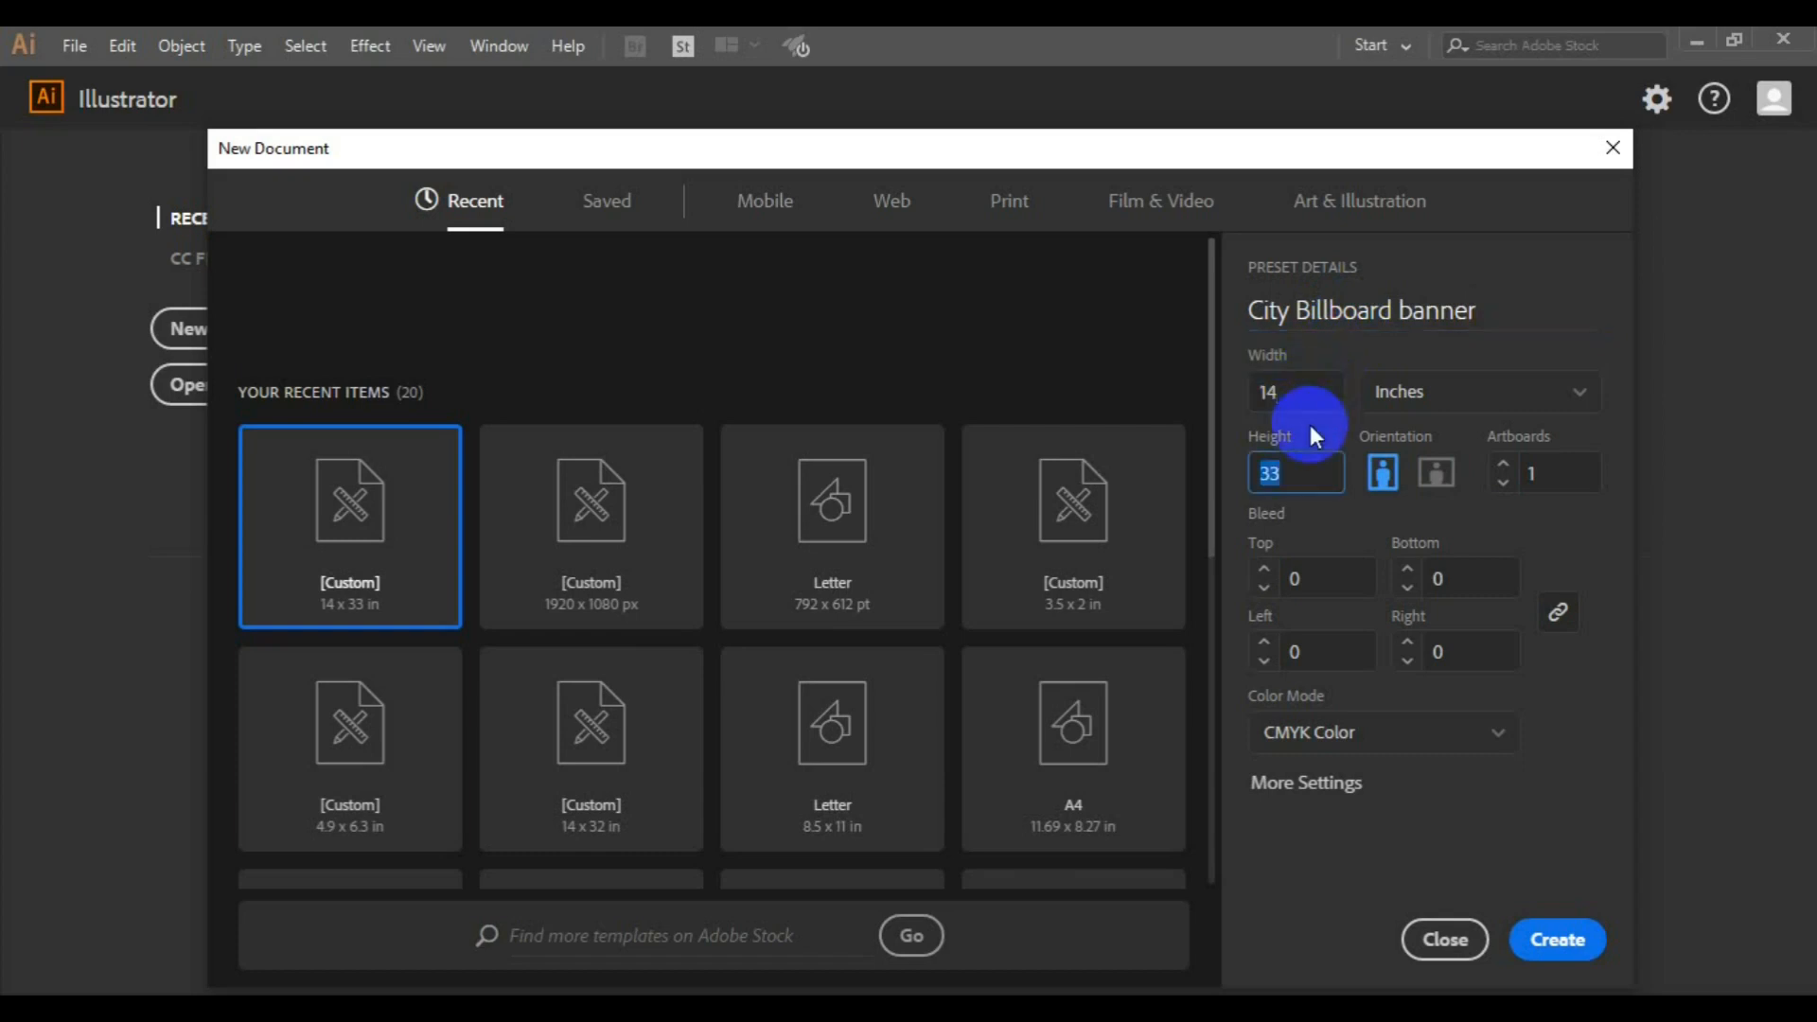
key("Tab")
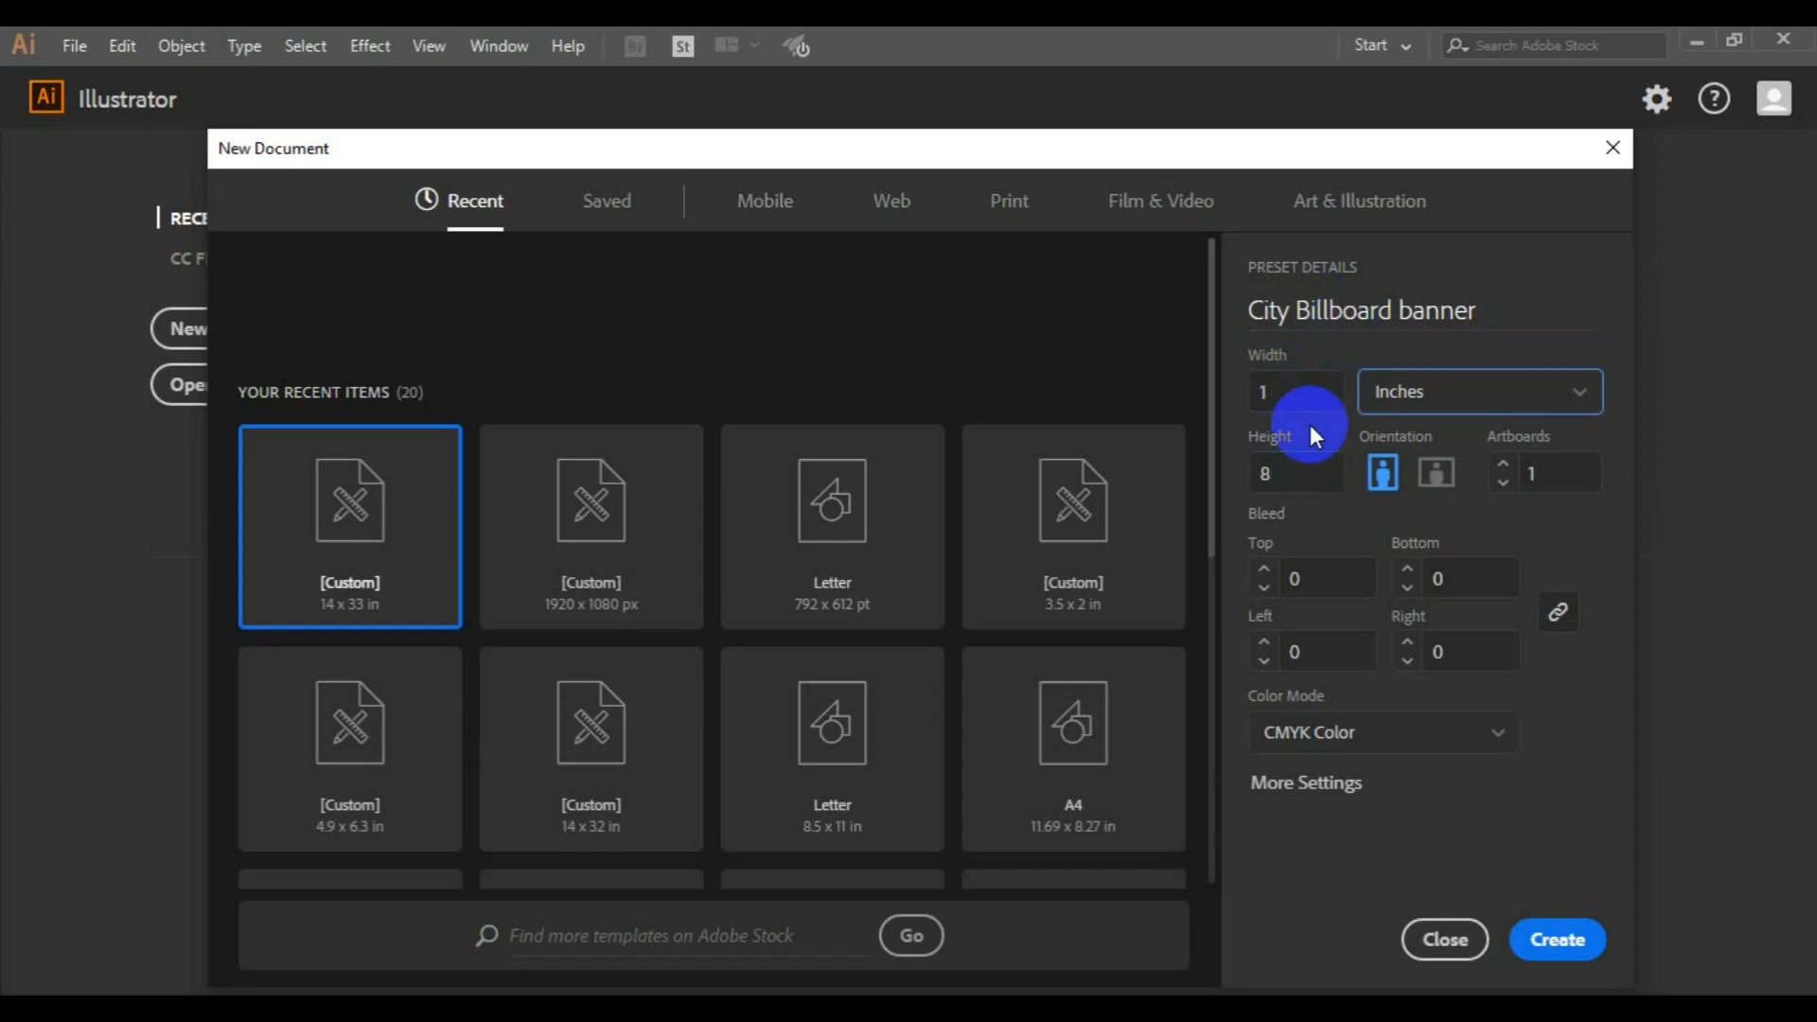
left_click(1293, 405)
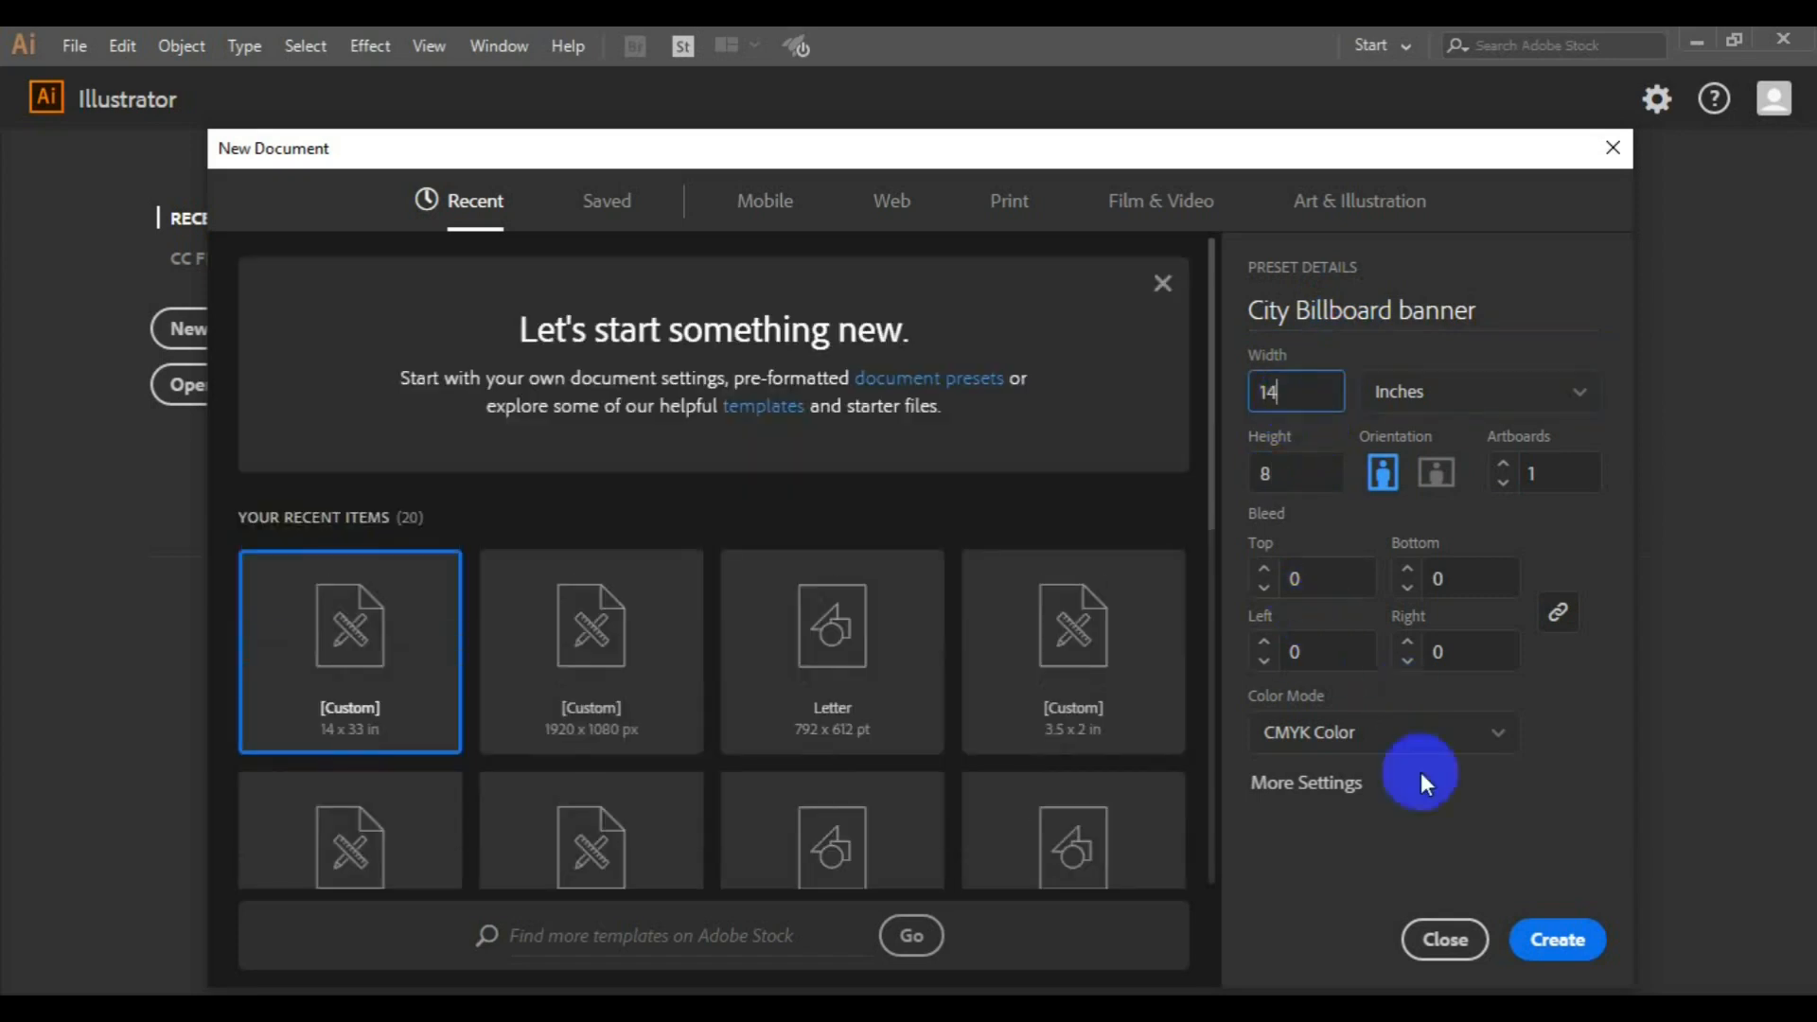
left_click(1569, 938)
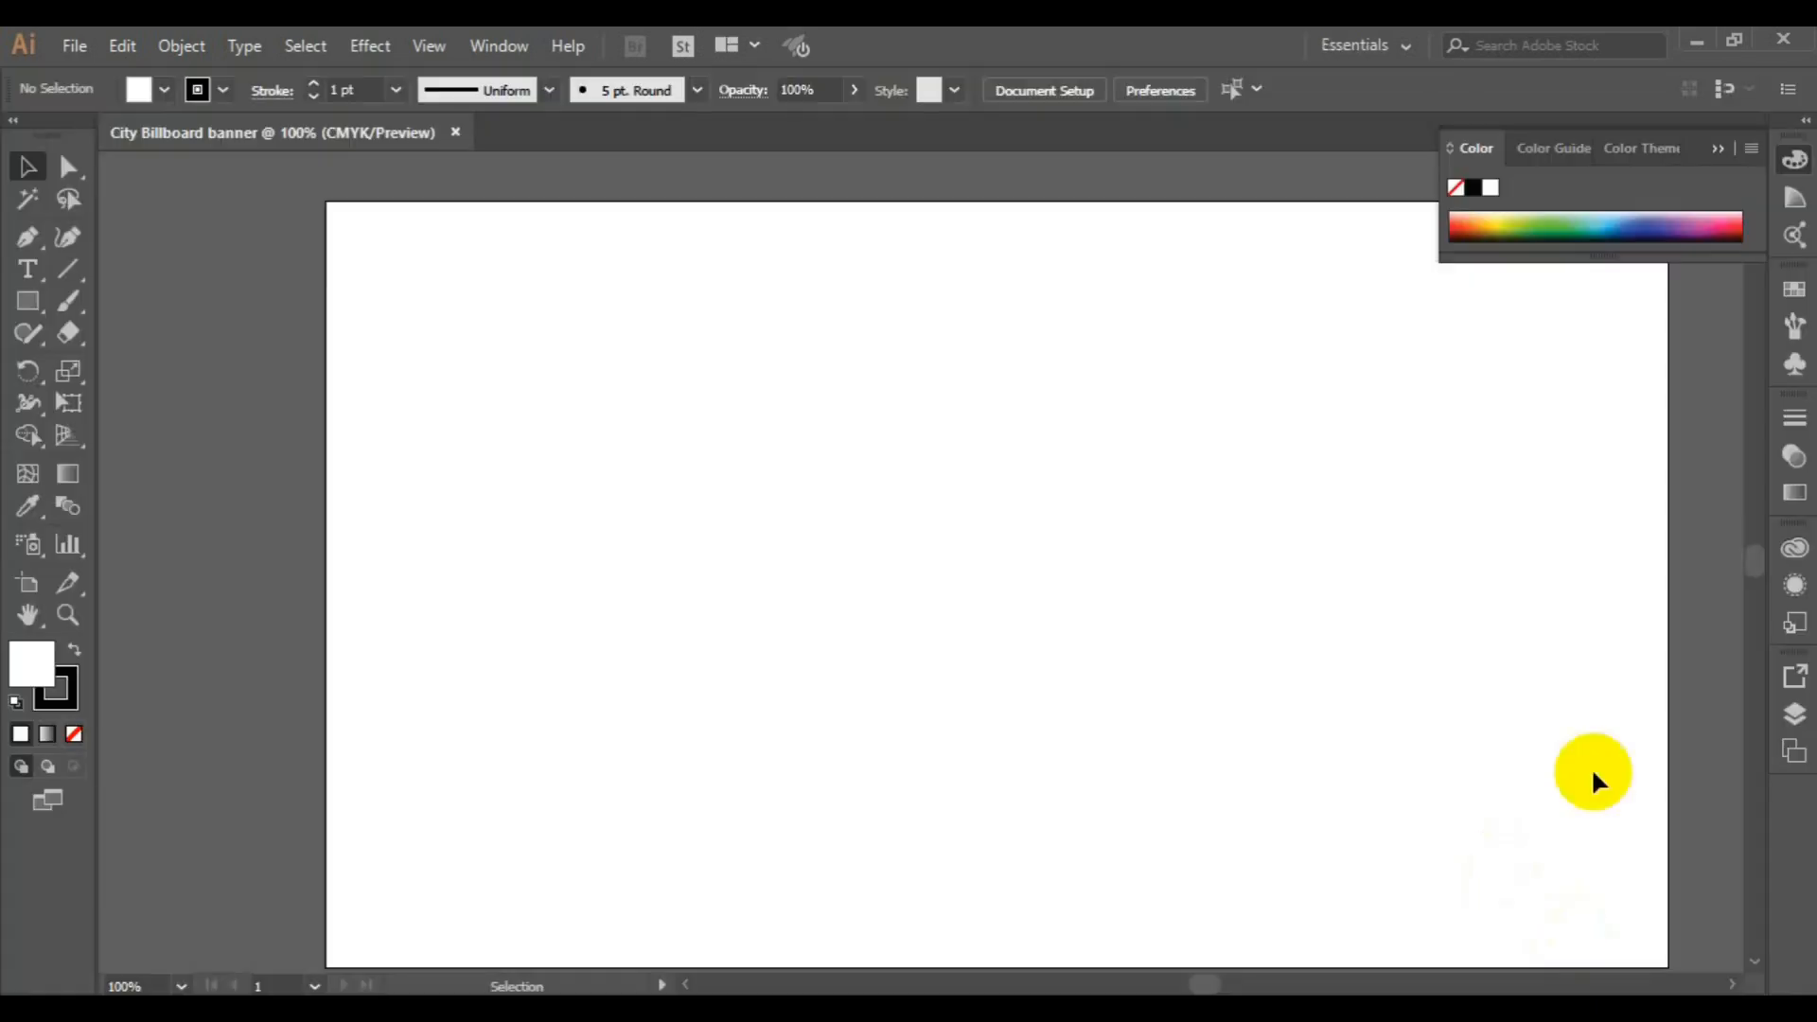
Draw a full-height rectangle covering slightly more than the right half of the artboard
key("ctrl+minus")
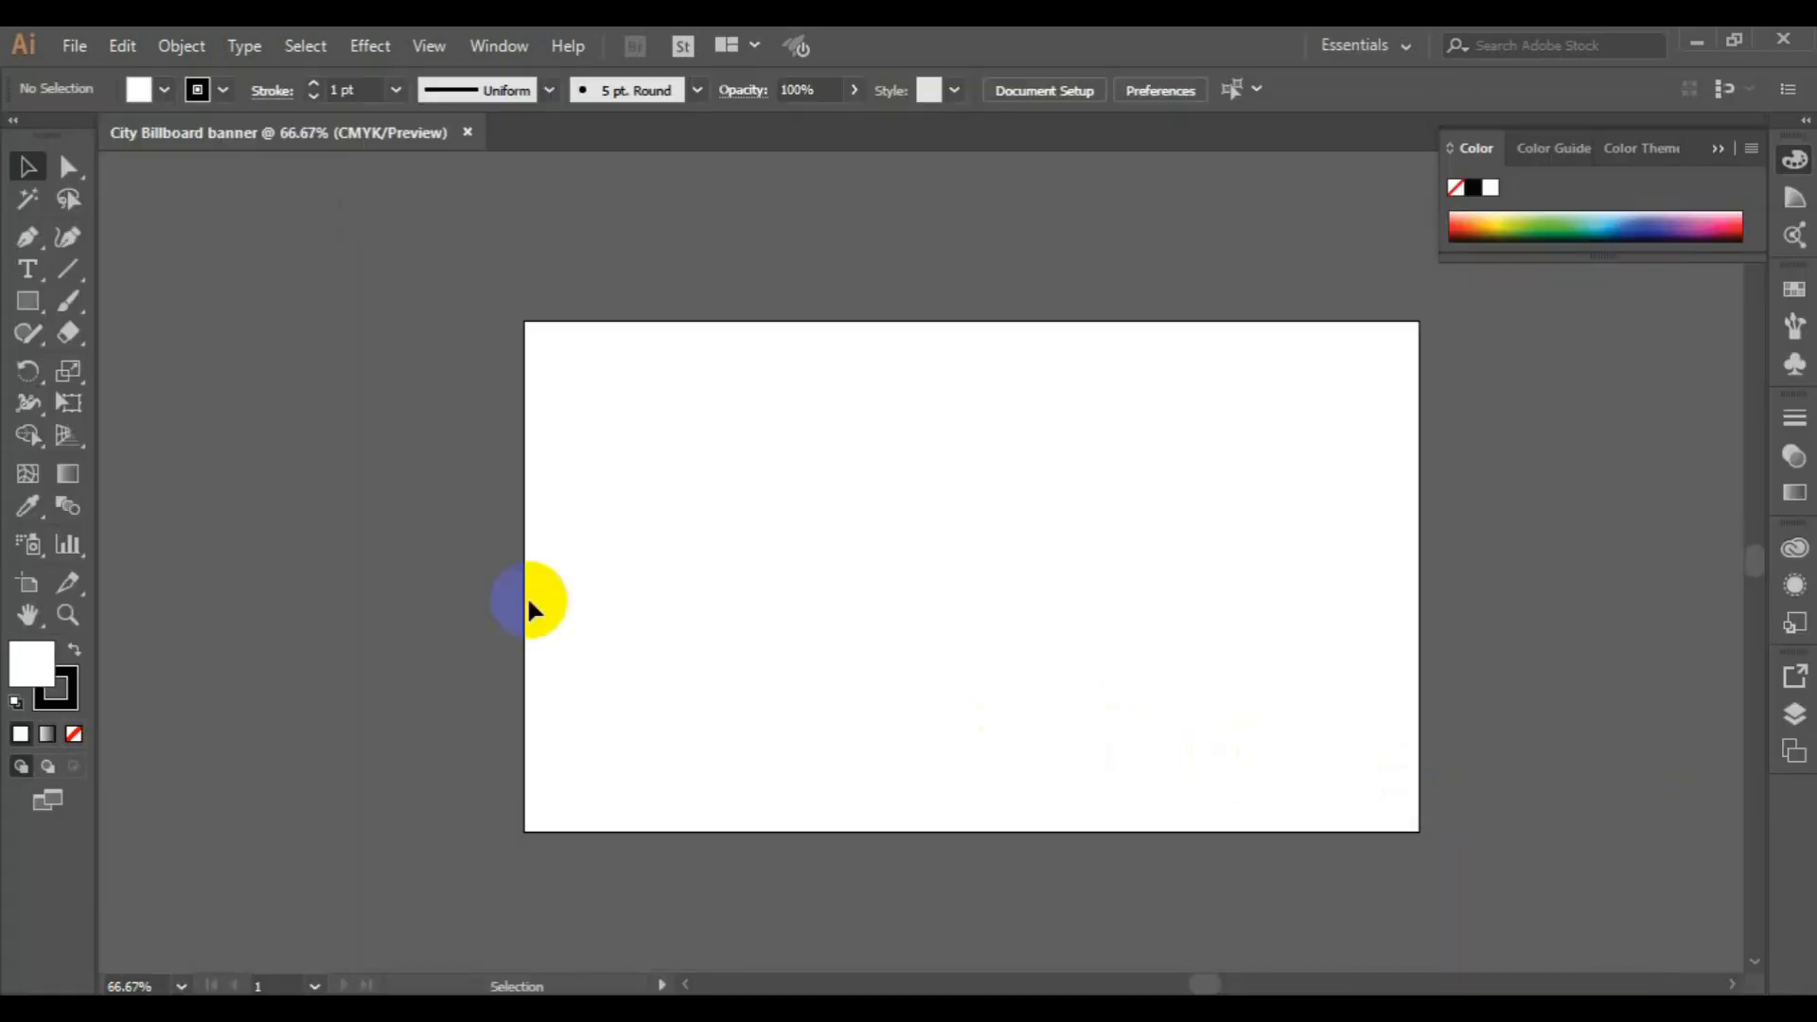
left_click(29, 616)
left_click_drag(928, 531, 812, 505)
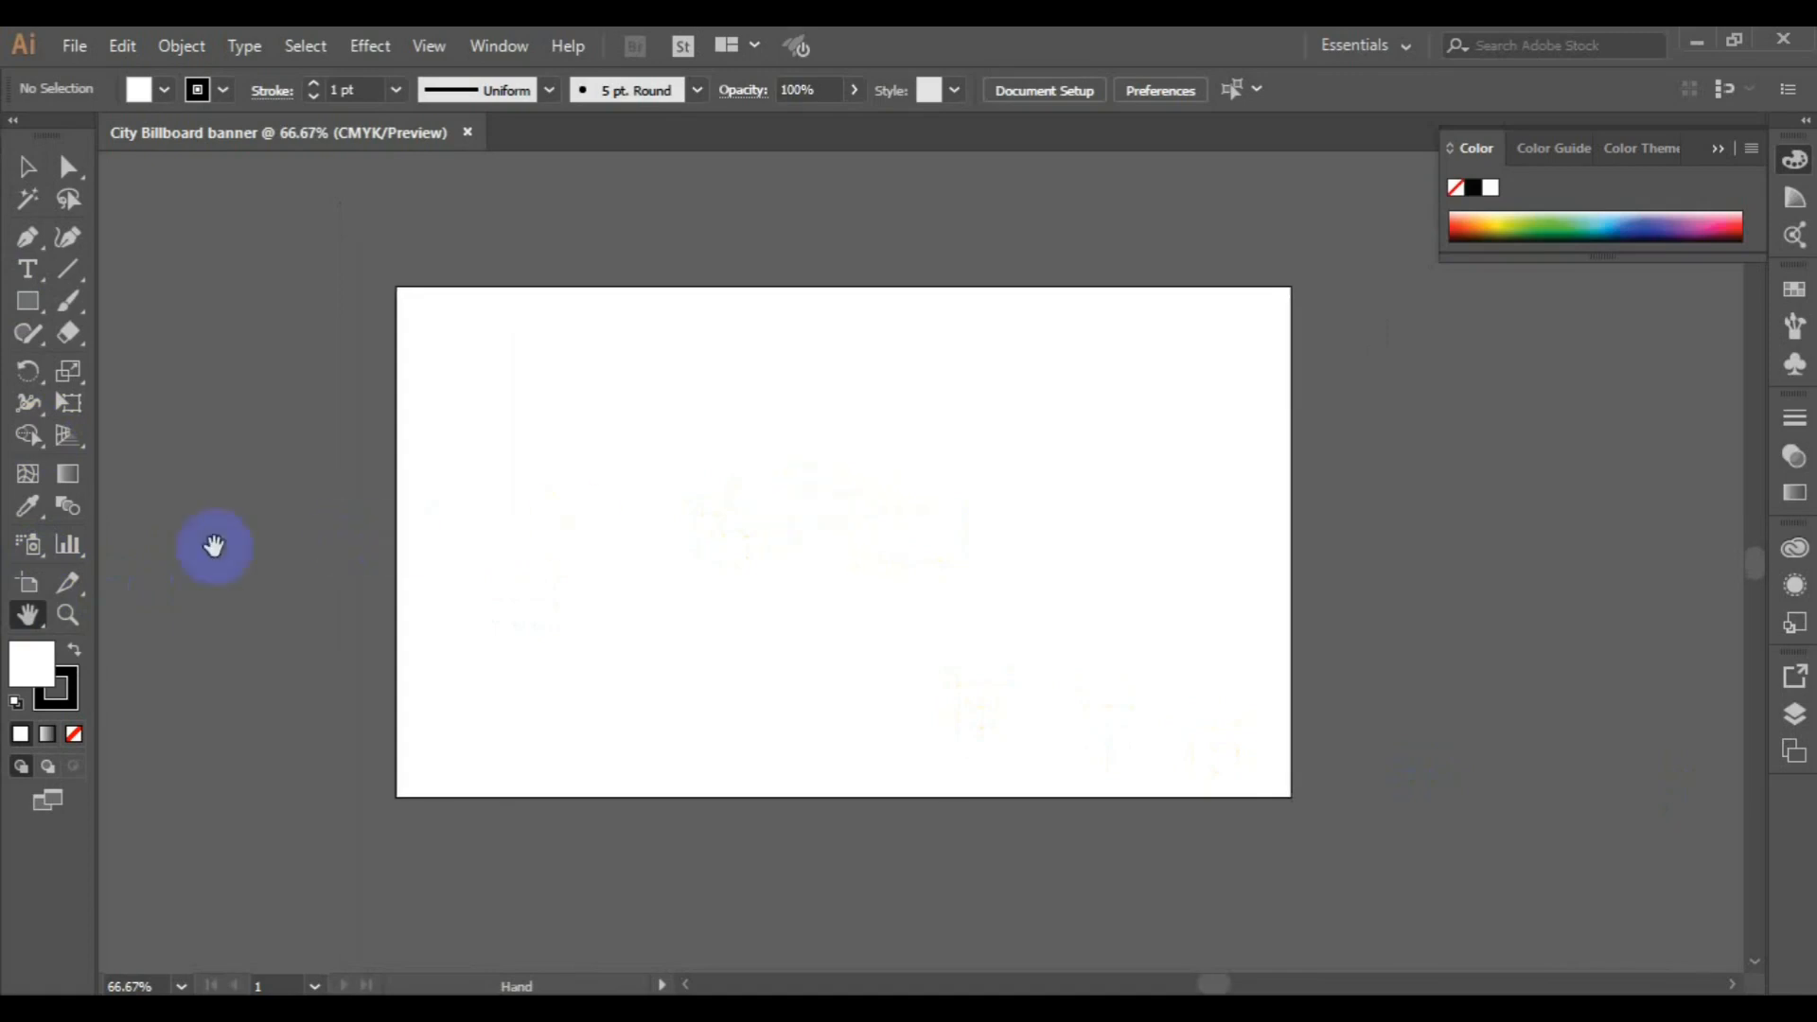
left_click(29, 305)
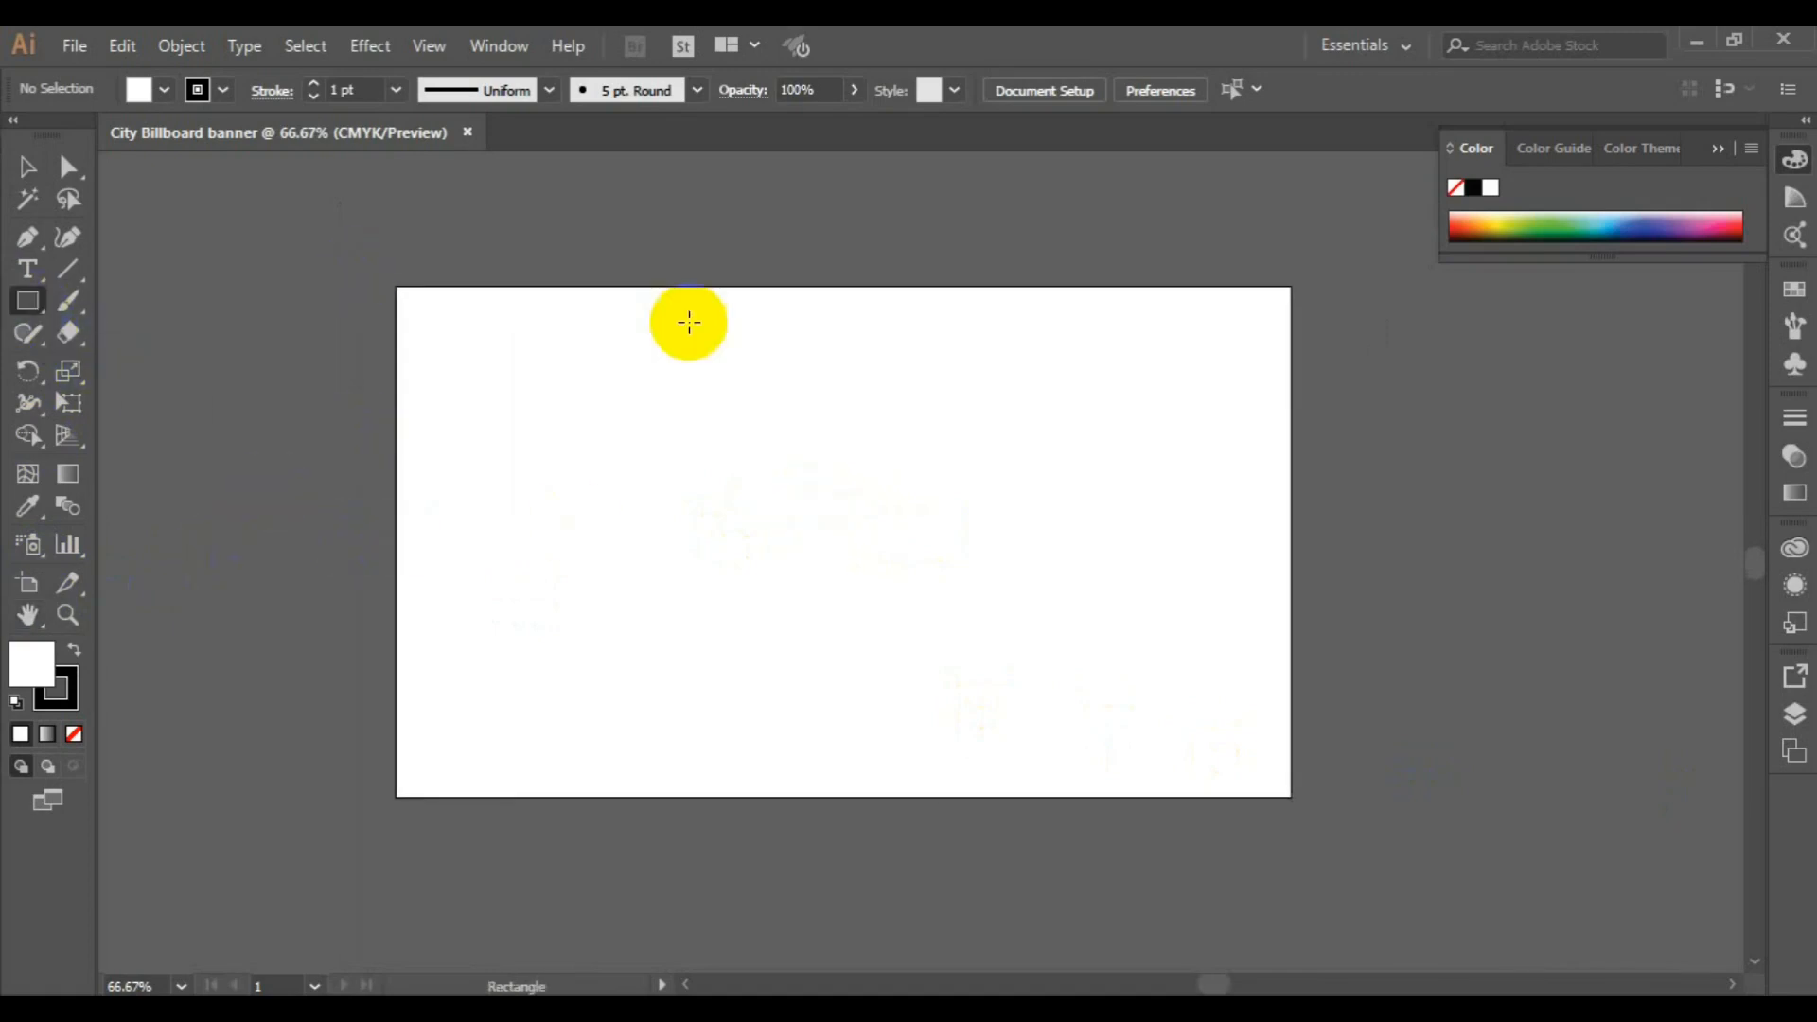
mouse_move(799, 286)
left_mouse_down()
mouse_move(941, 463)
mouse_move(1259, 729)
mouse_move(1290, 797)
left_mouse_up()
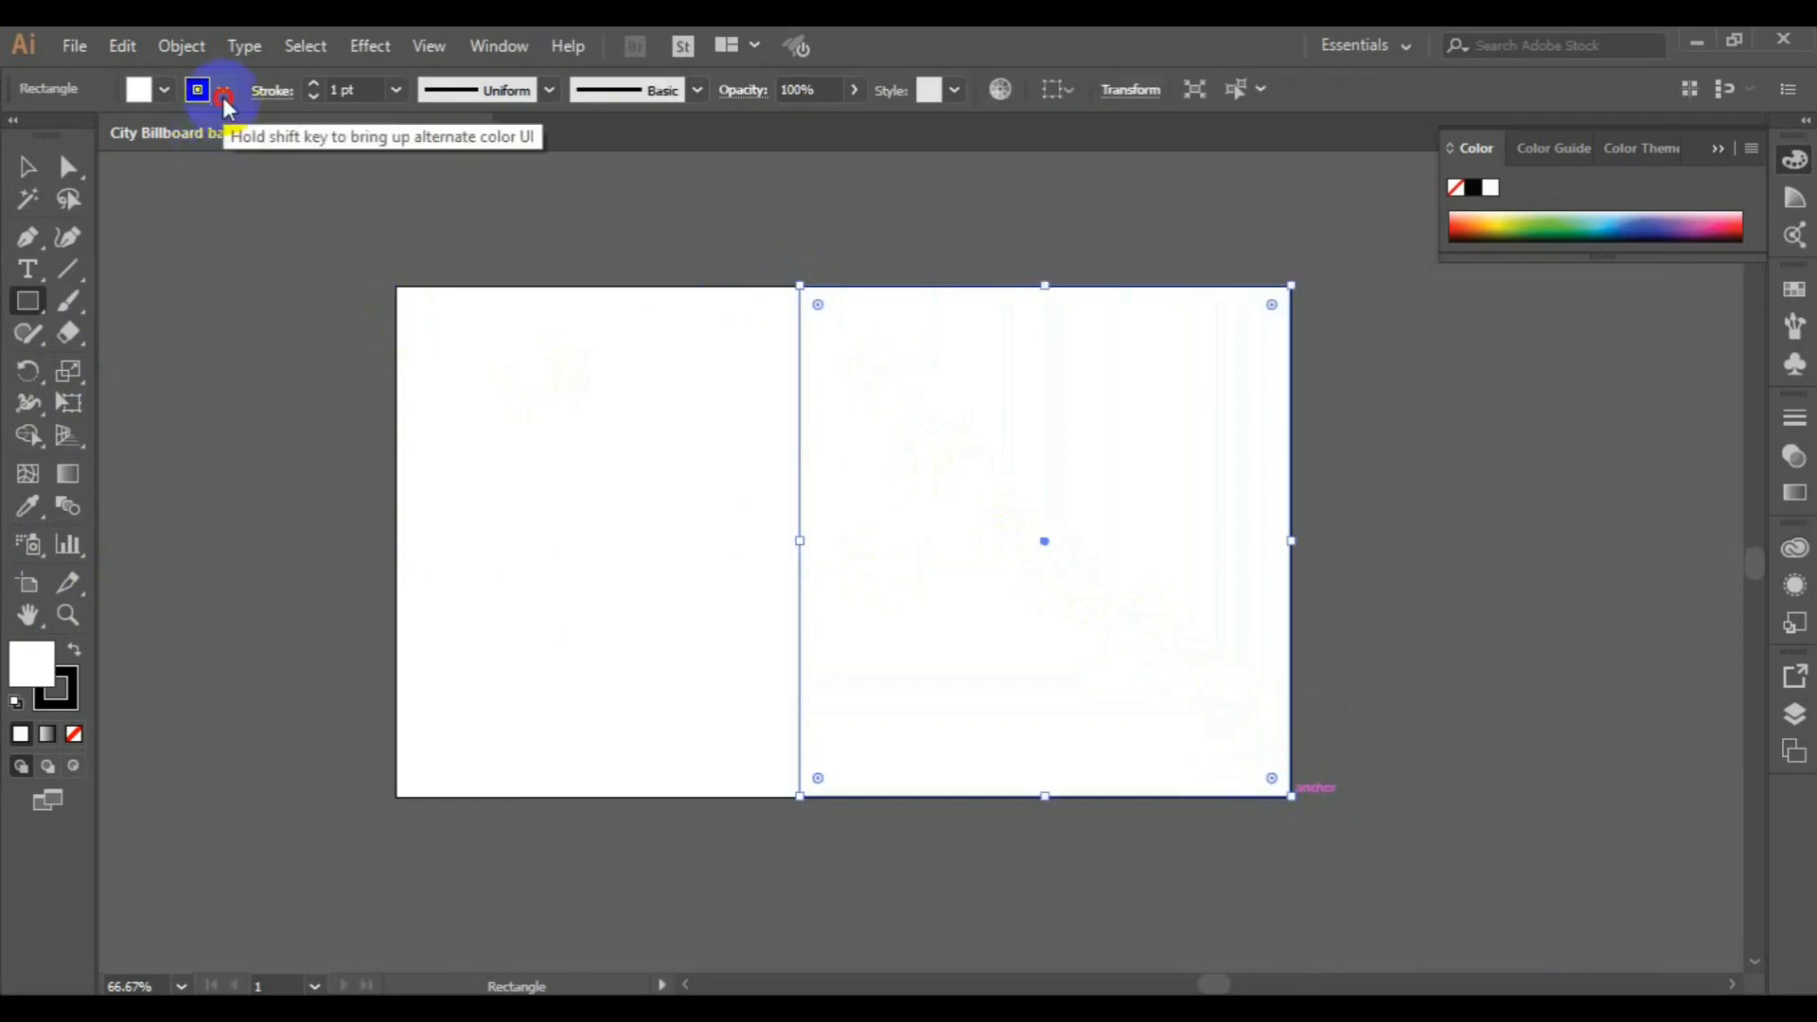
Remove the rectangle's stroke and fill it with green
left_click(223, 90)
left_click(17, 135)
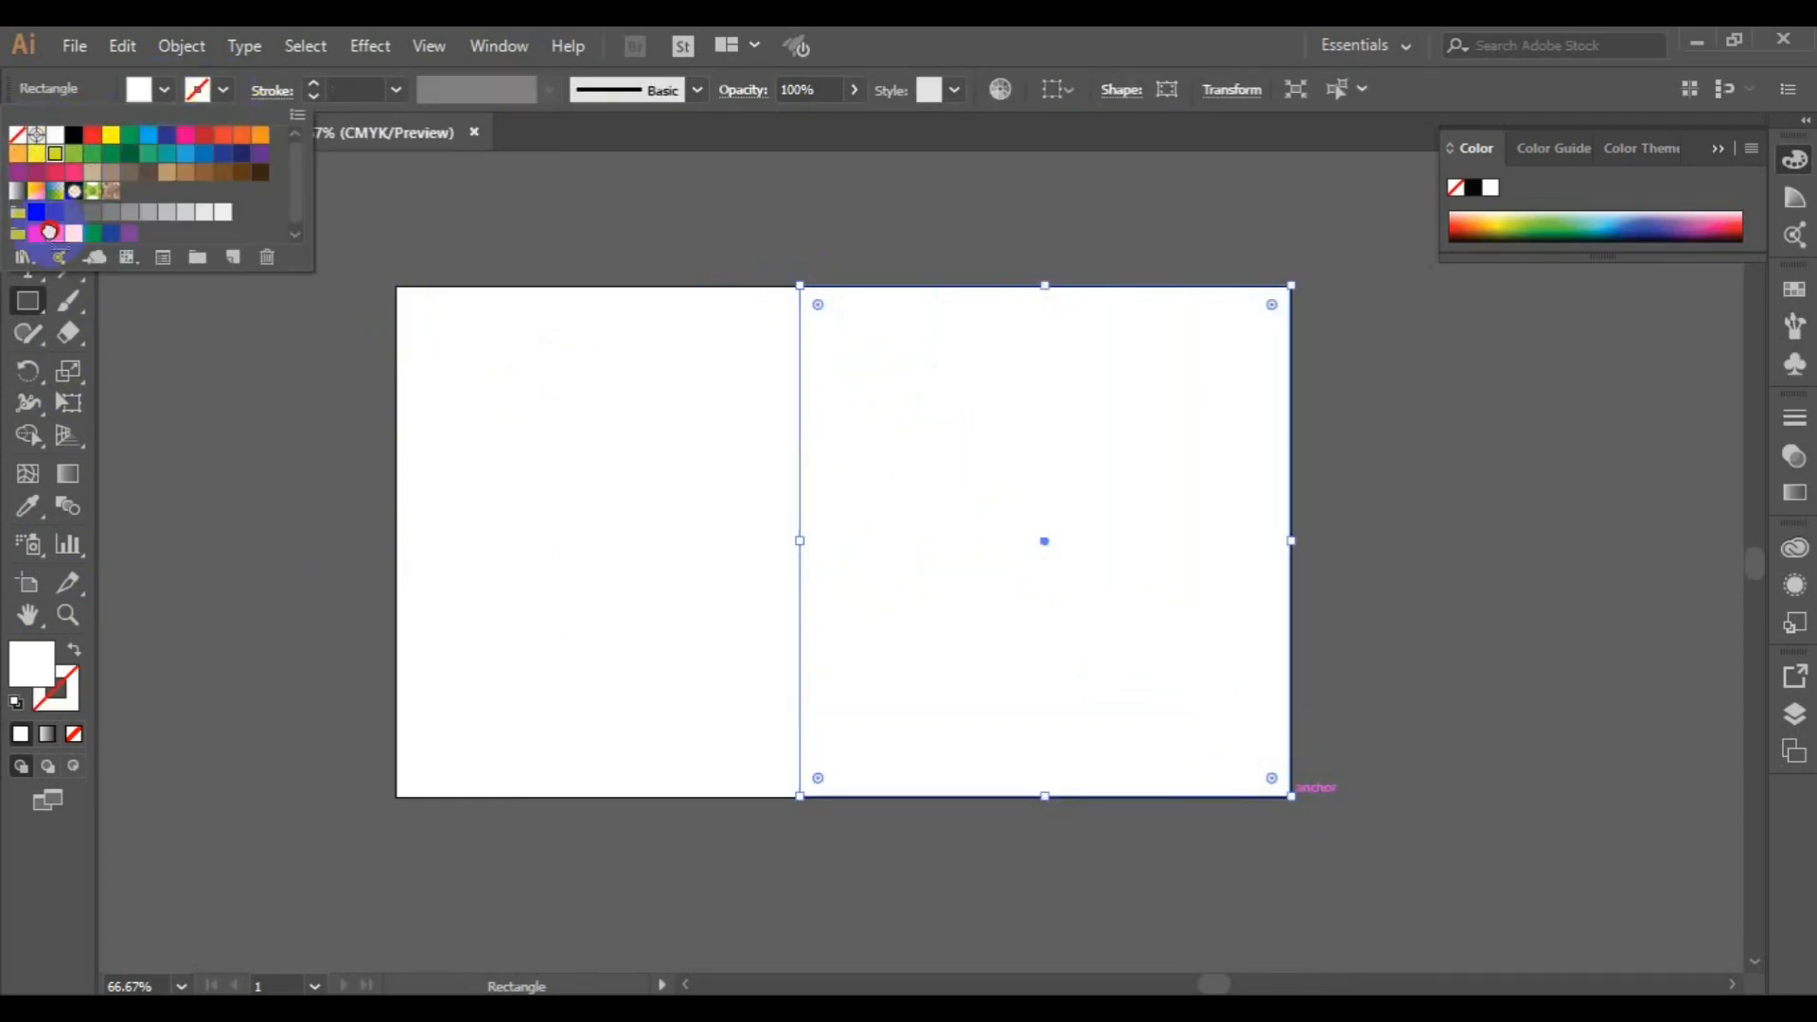
left_click(23, 302)
left_click(164, 90)
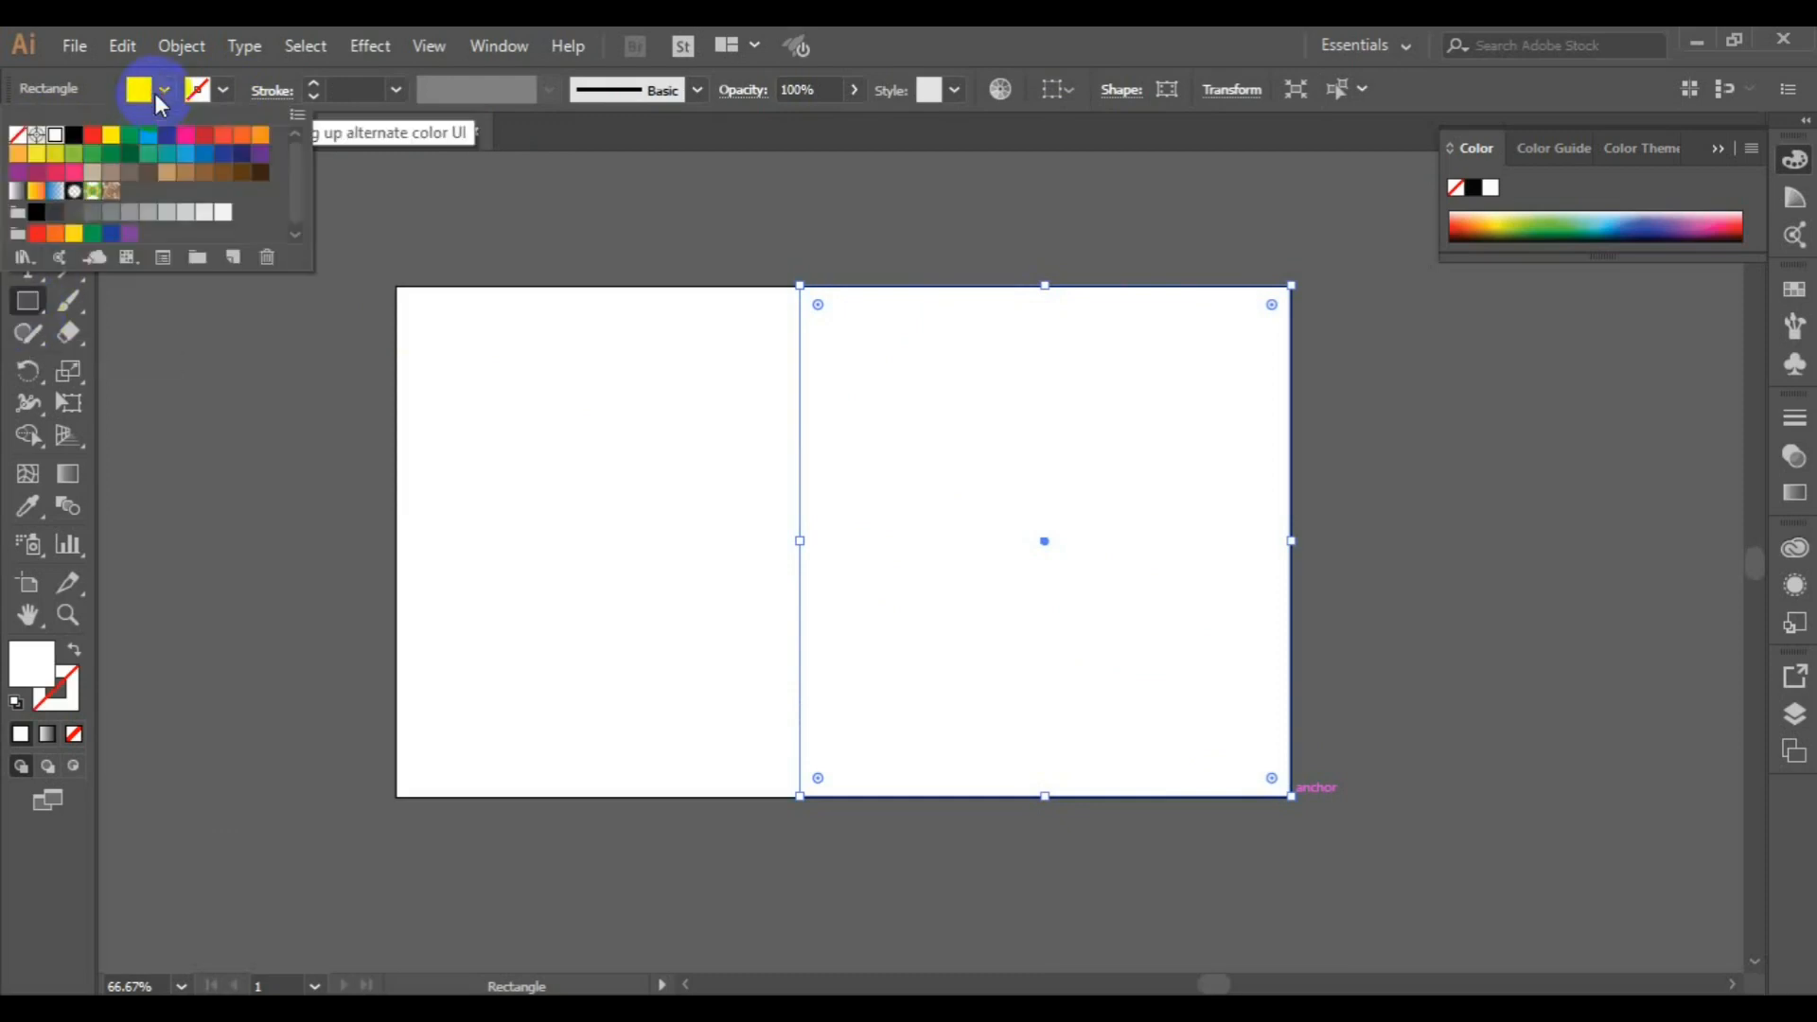
left_click(126, 139)
left_click(28, 167)
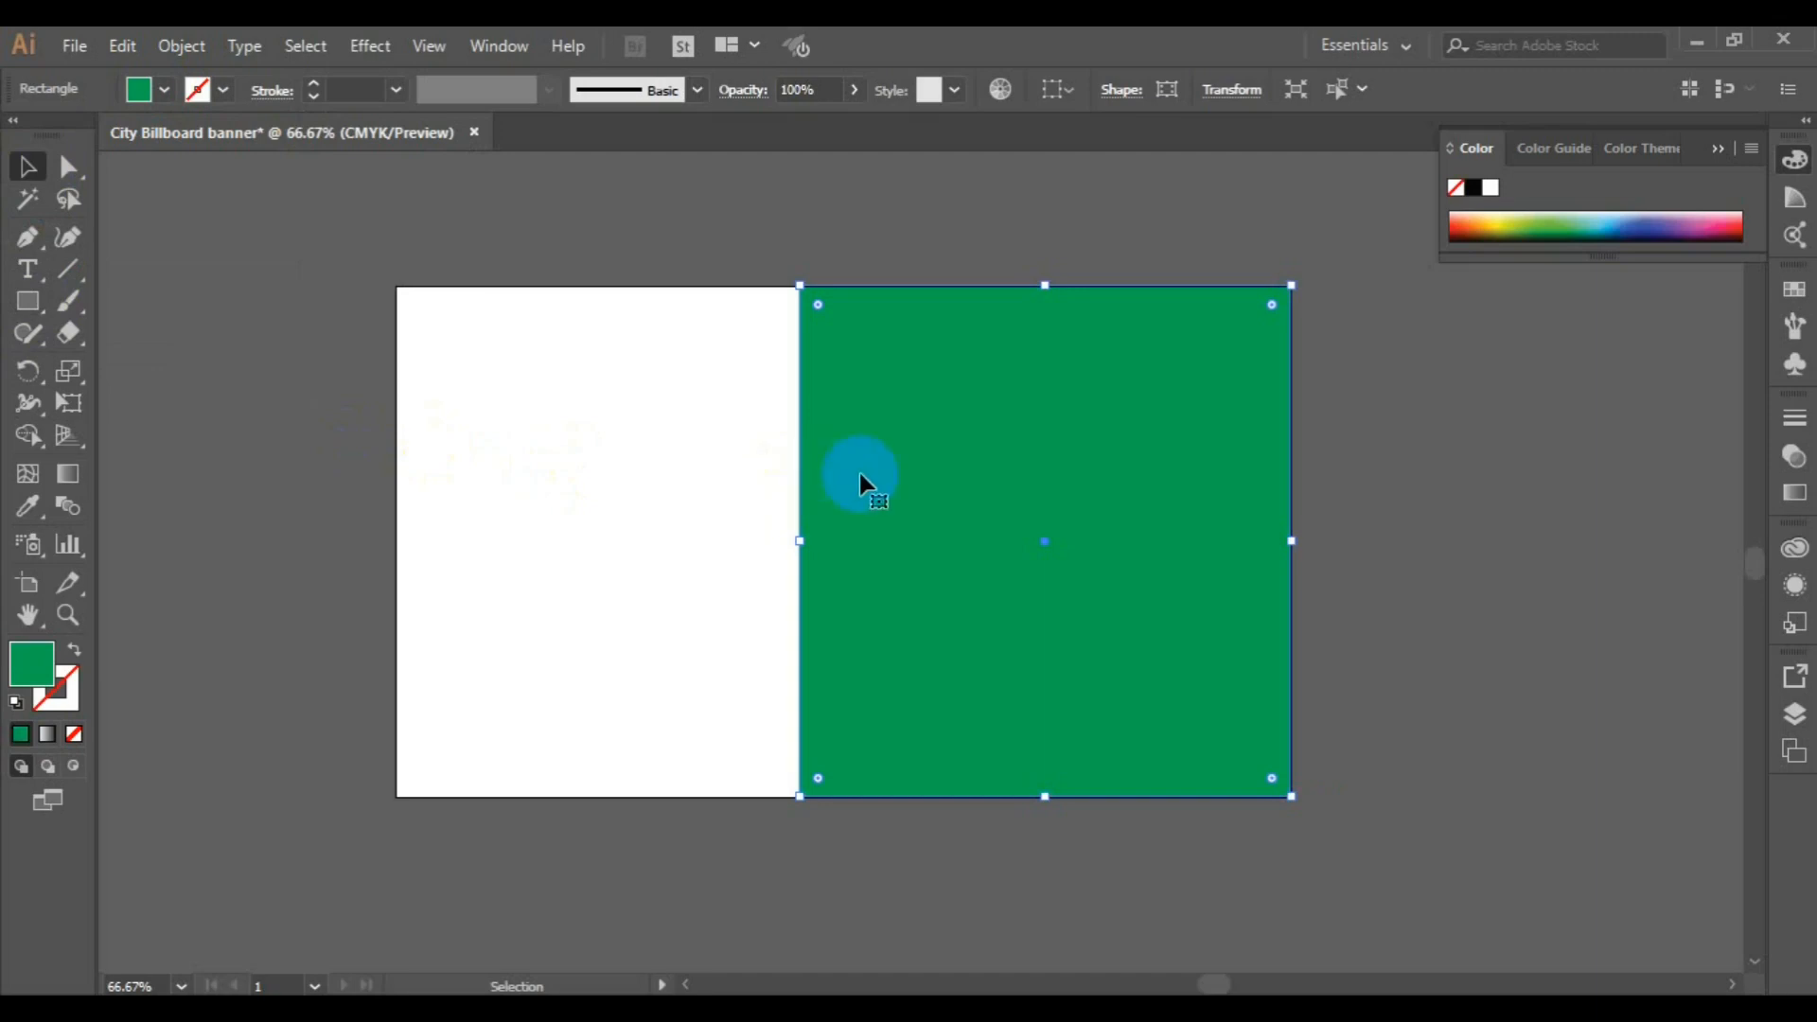
Draw a slanted Pen line from just above the rectangle's top edge near its left corner to just below its bottom edge
left_click(19, 244)
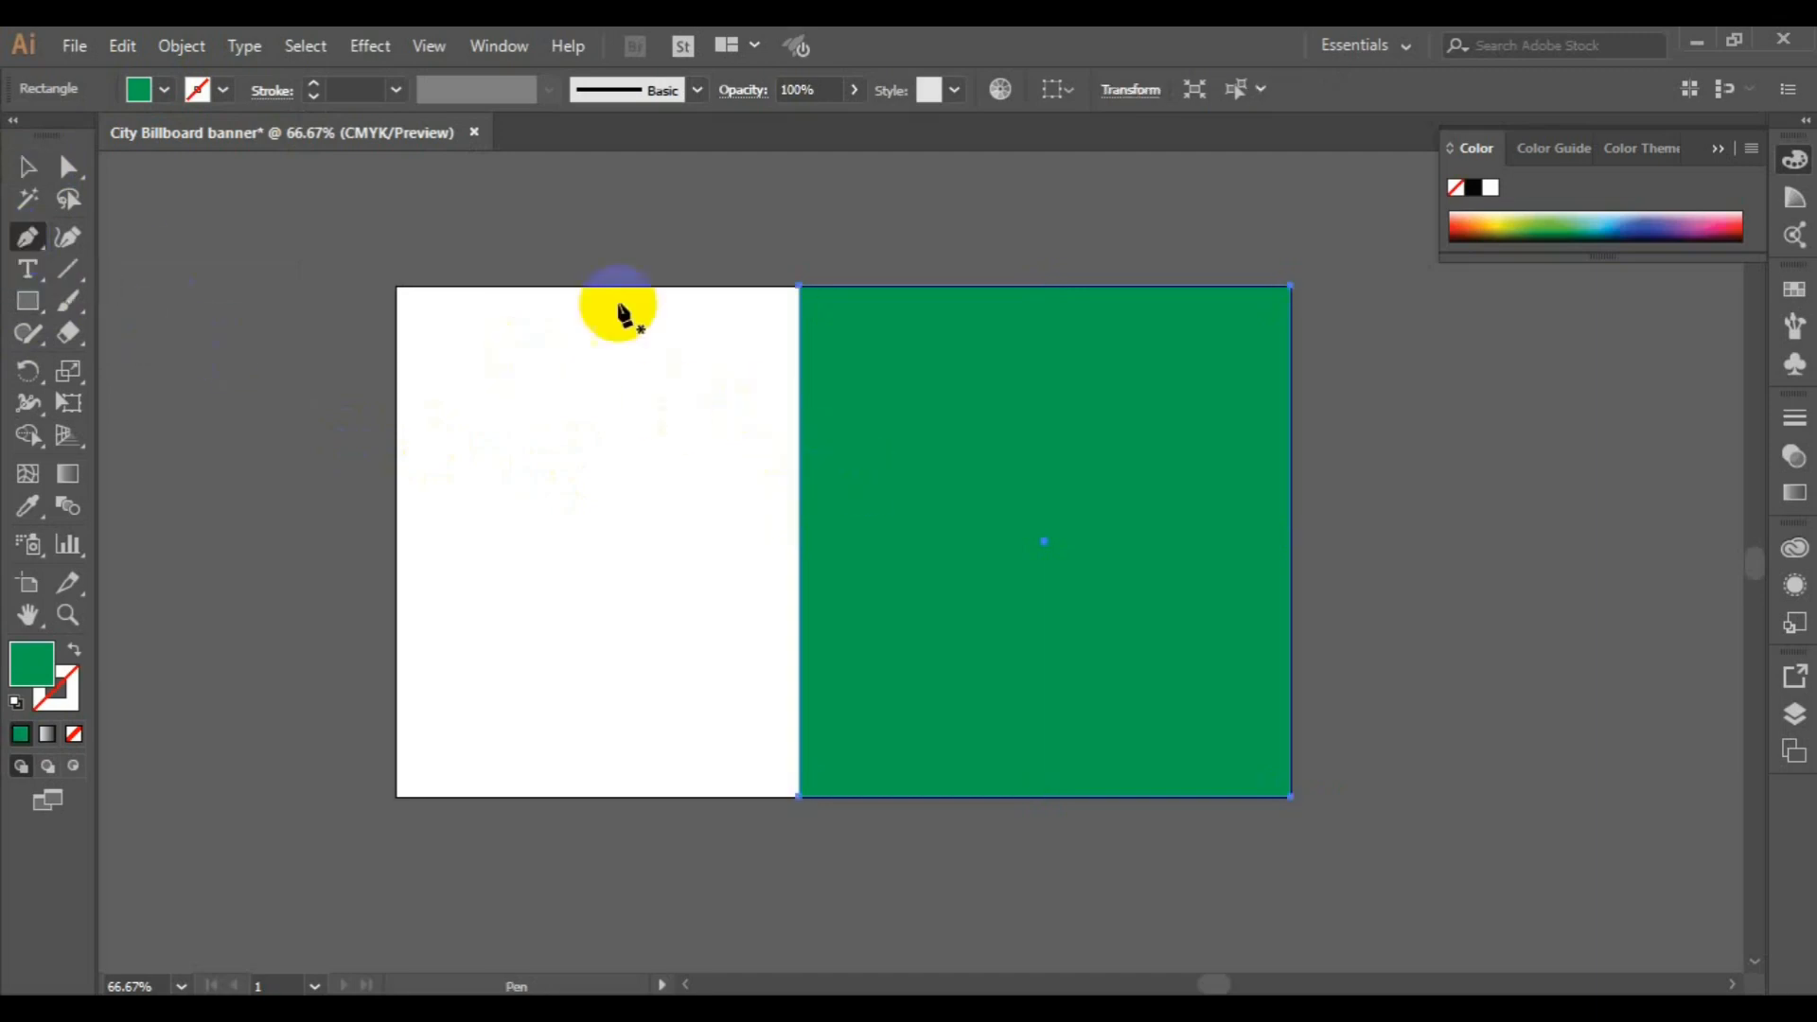
left_click(837, 266)
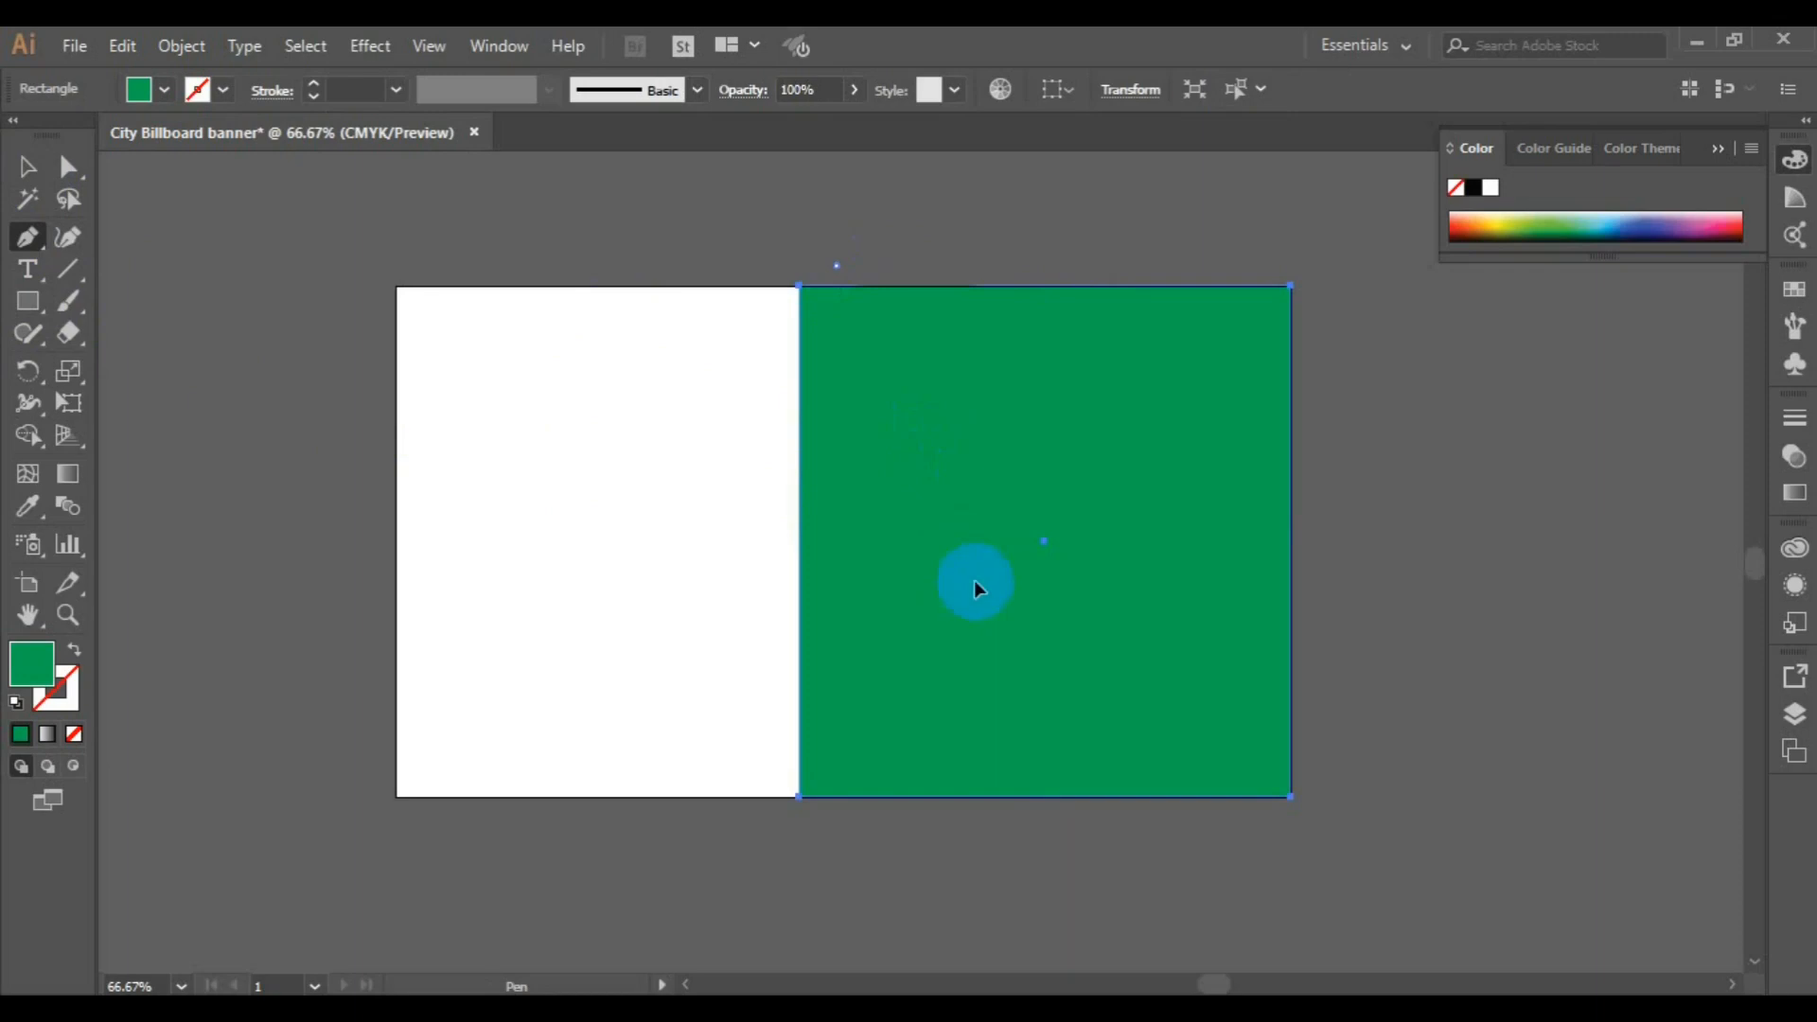
left_click(952, 818)
left_click(1110, 865, "ctrl")
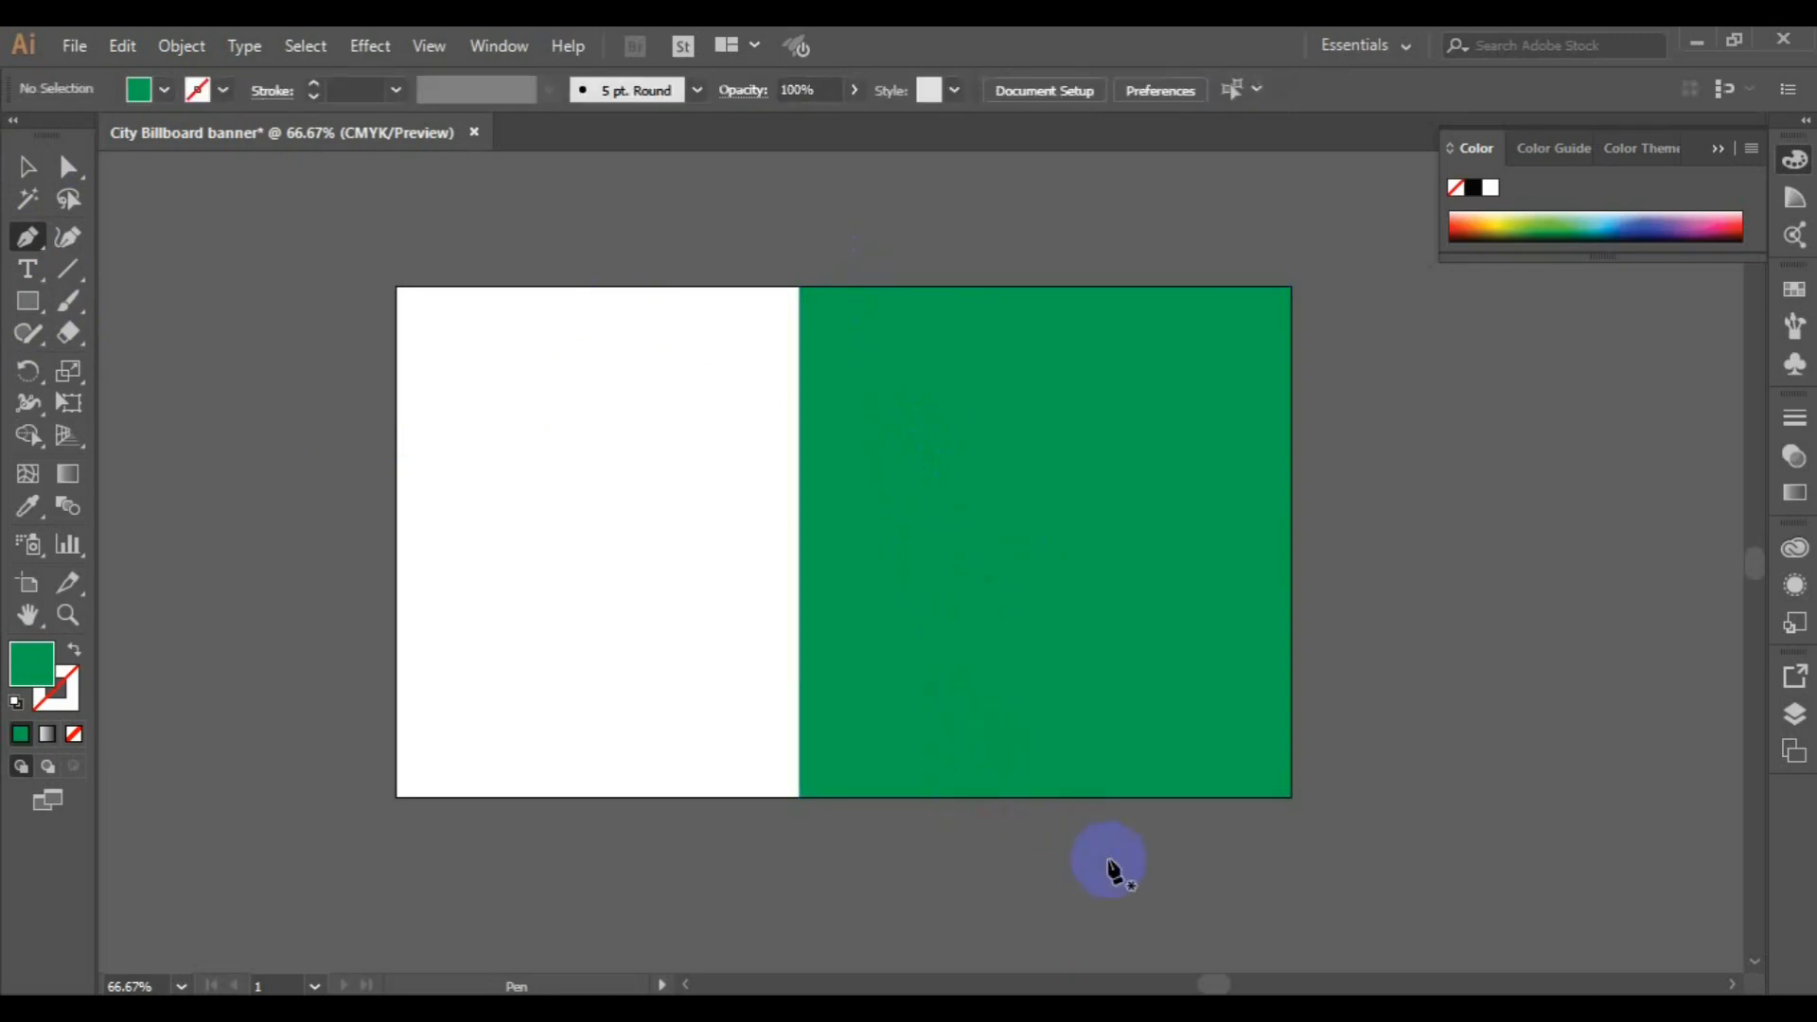
left_click(26, 167)
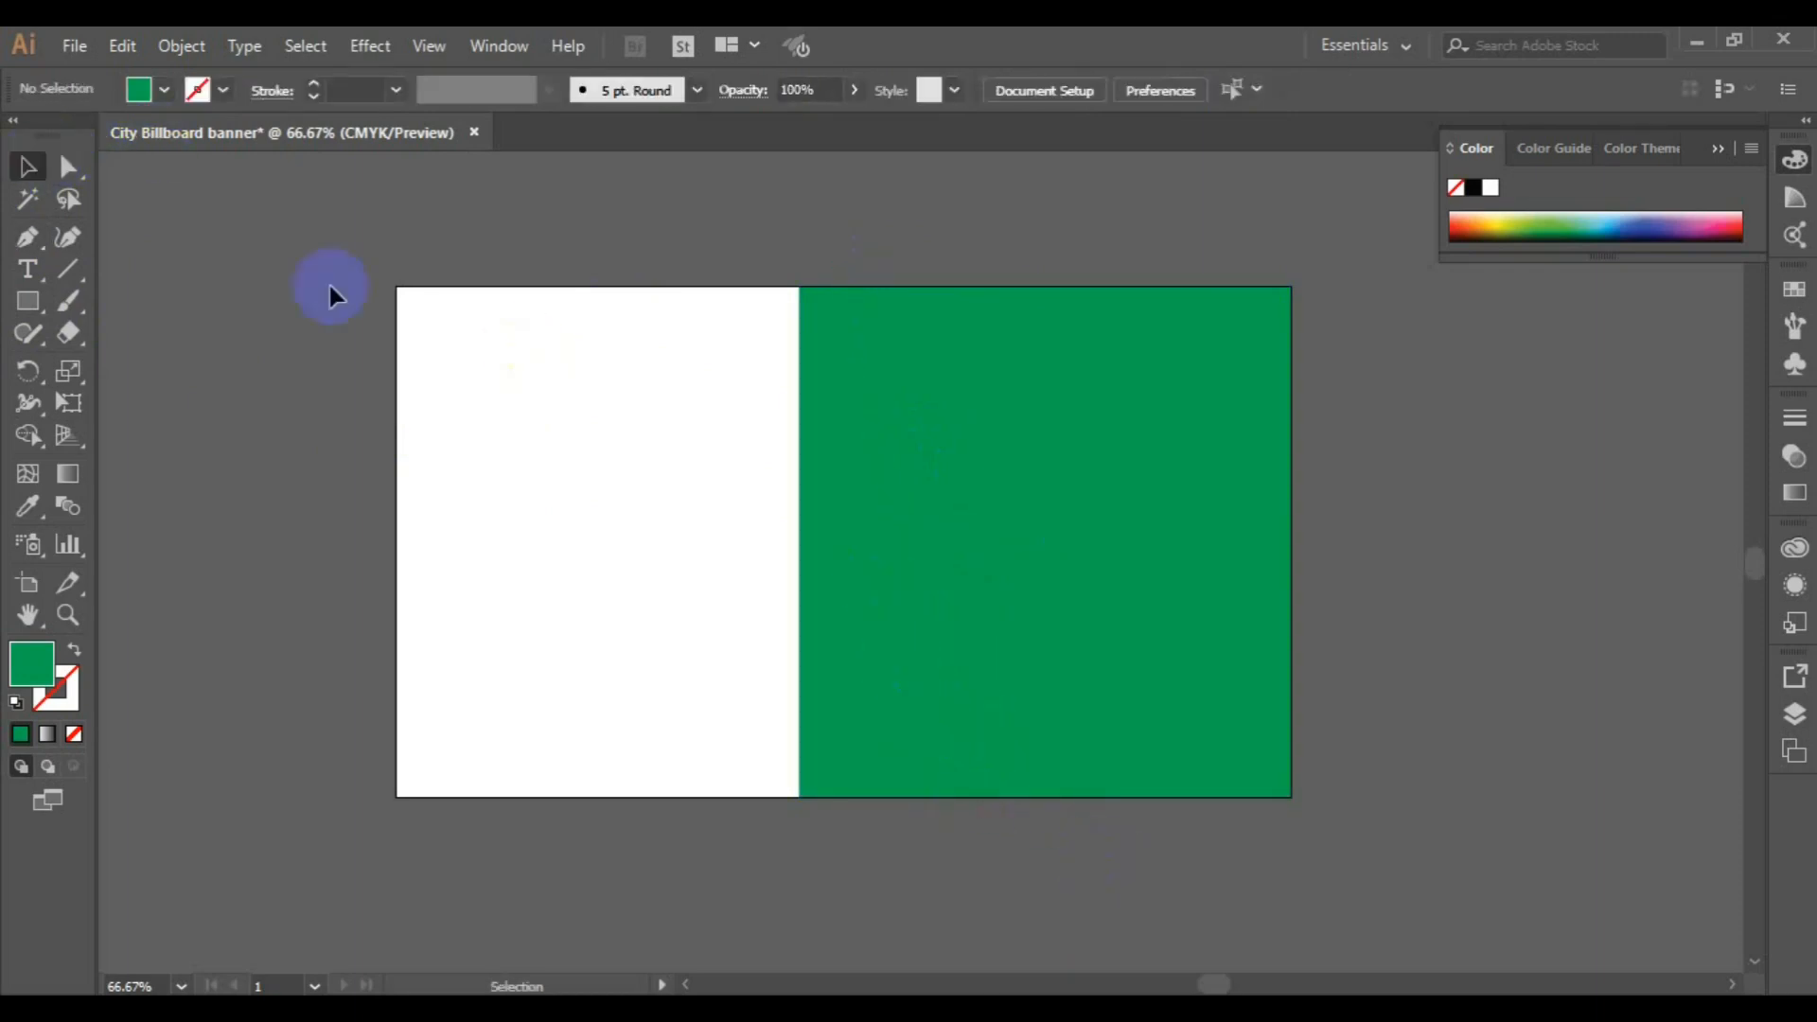
Give the slanted line a black stroke and no fill
left_click(837, 265)
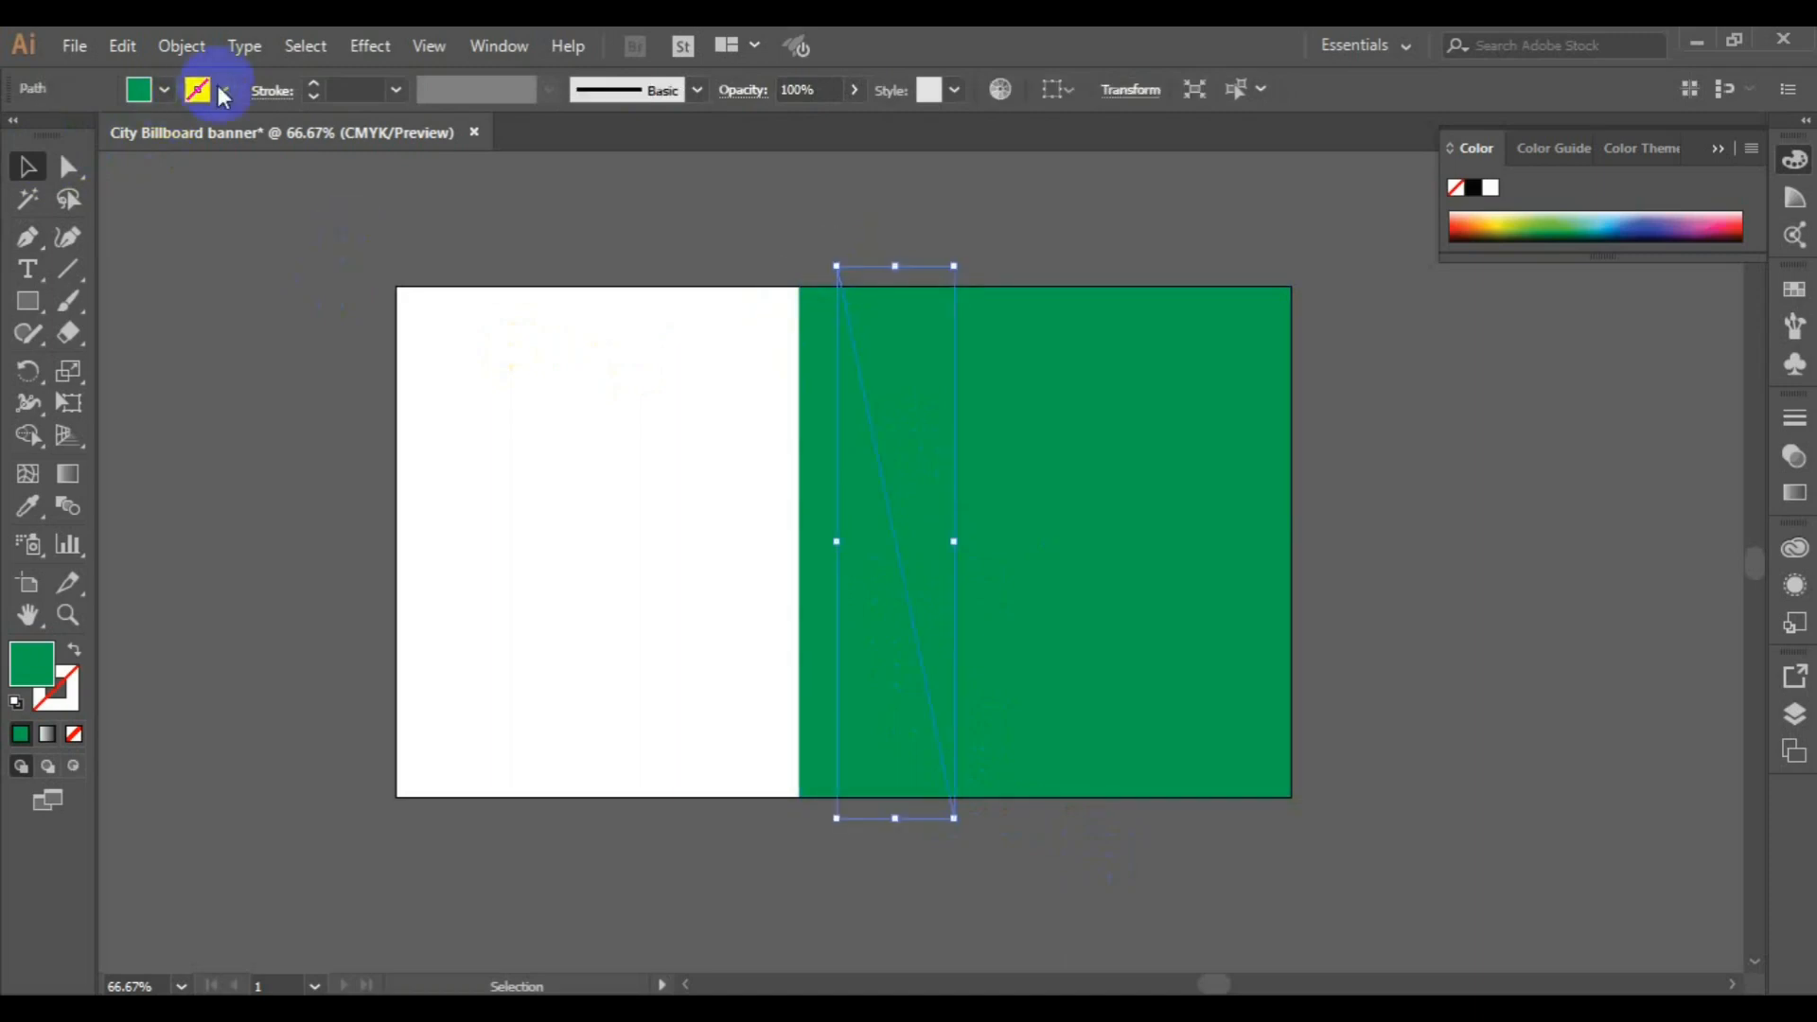
left_click(223, 89)
left_click(73, 136)
left_click(150, 86)
left_click(19, 134)
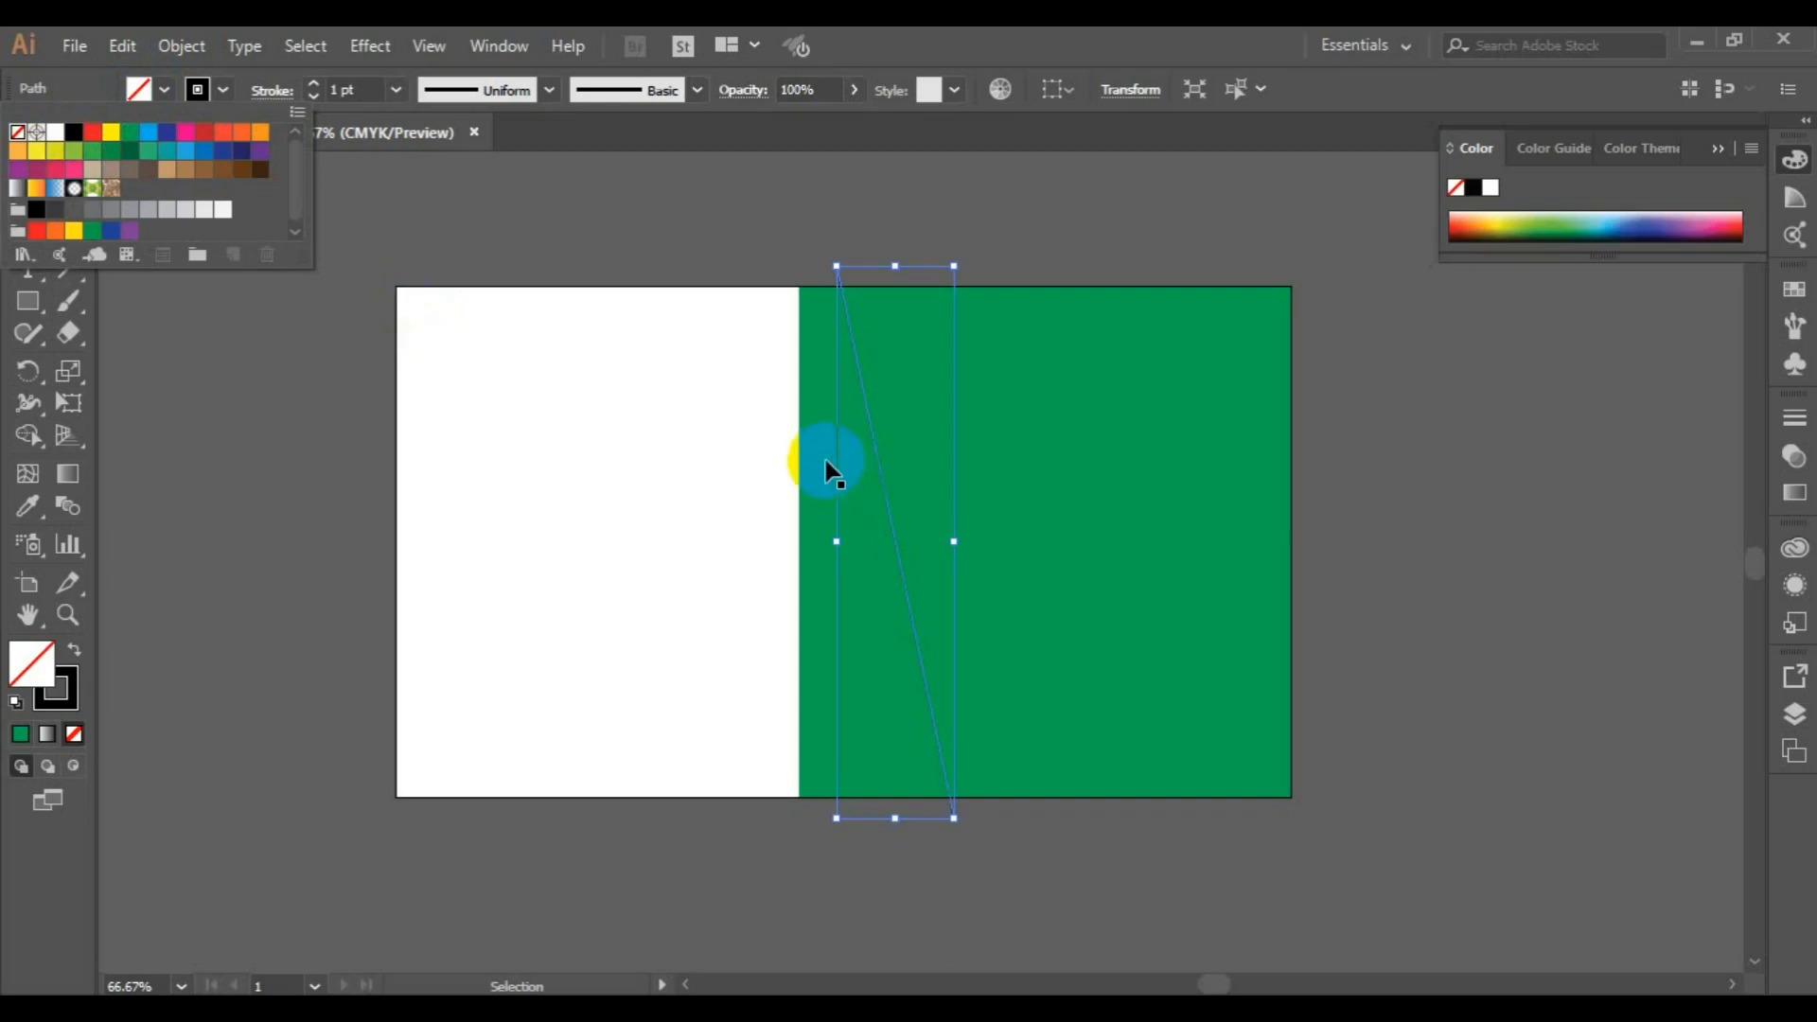
Try to fill the area left of the slanted line with black using Shape Builder while only the line is selected
left_click(825, 469)
left_click(26, 483)
left_click(27, 435)
left_click(864, 504)
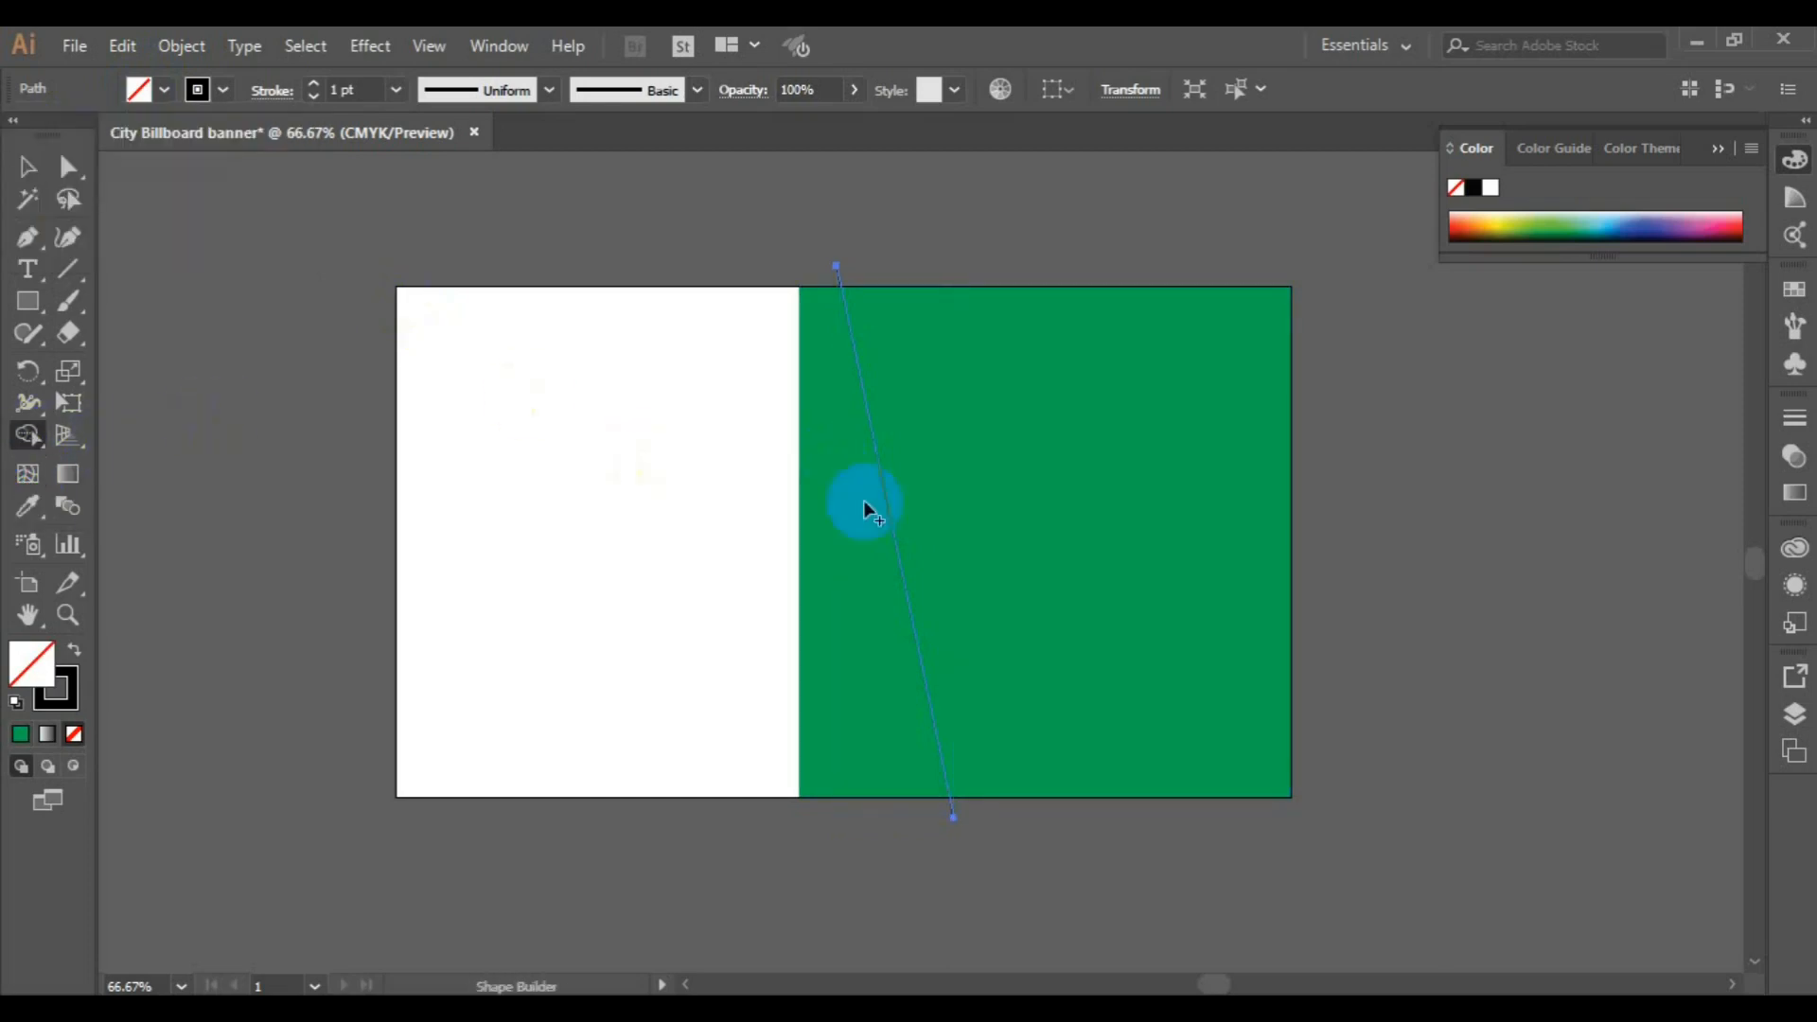
left_click(163, 89)
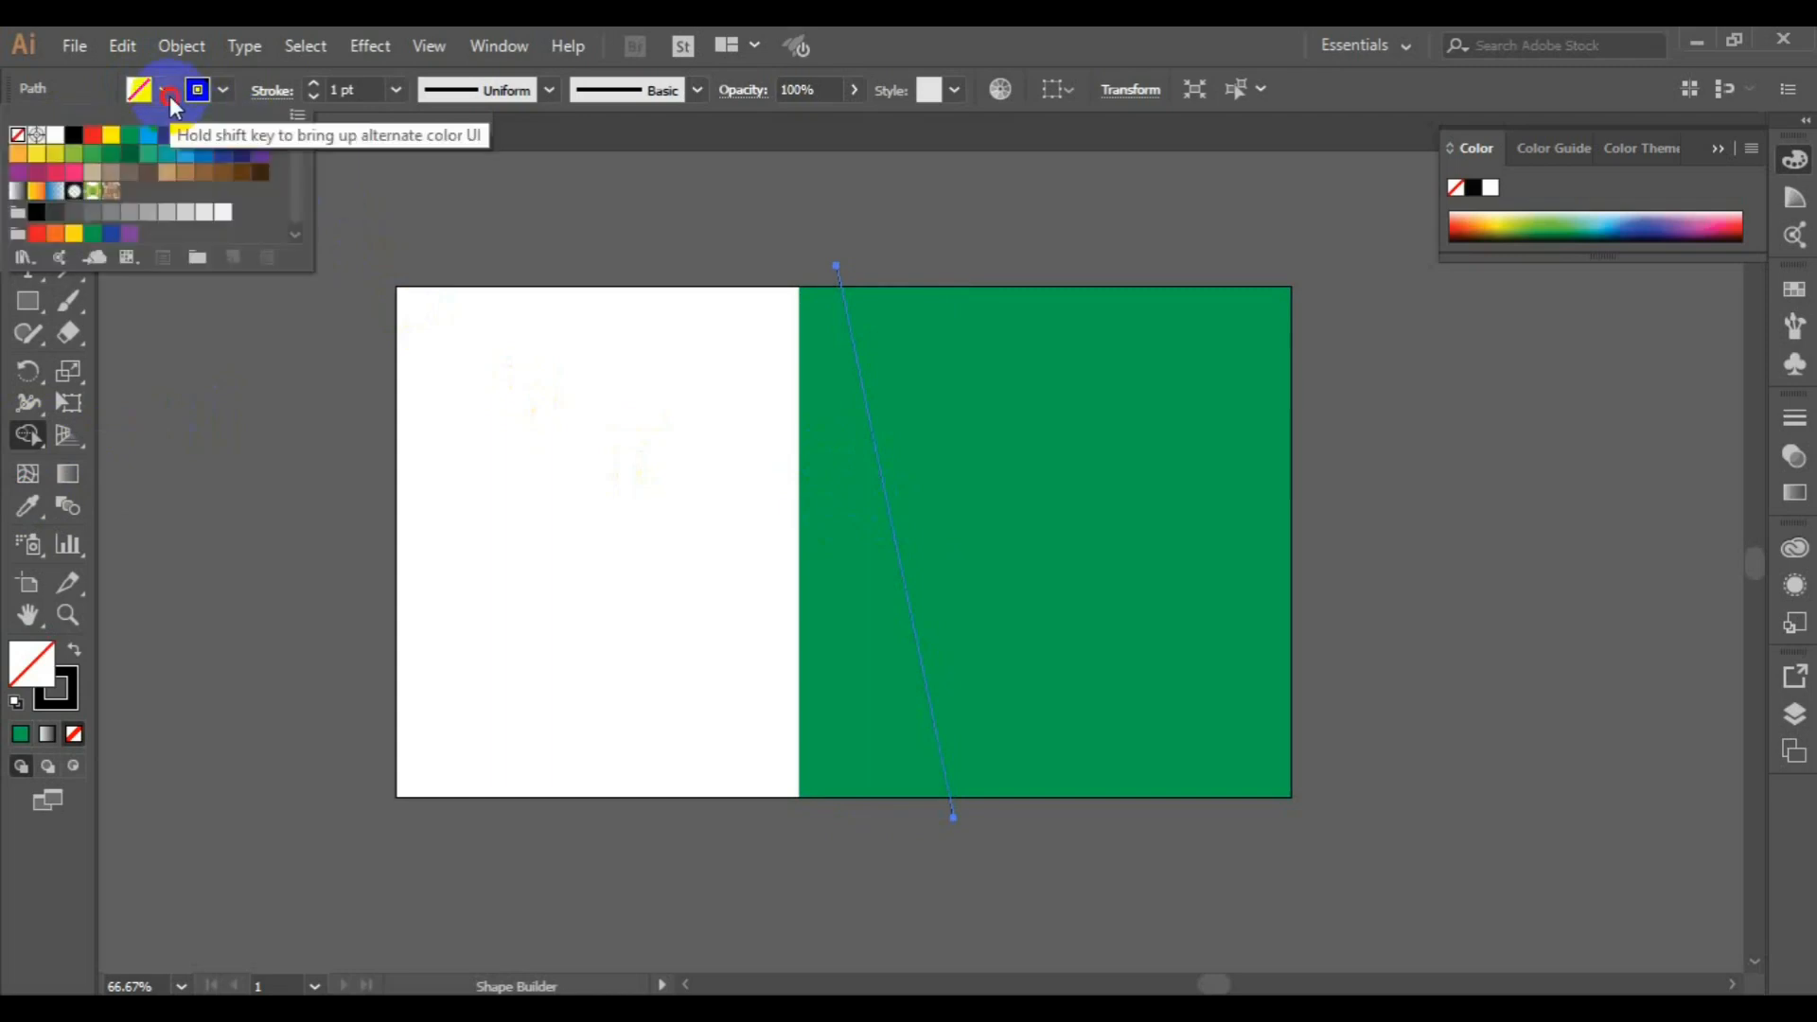
left_click(73, 134)
left_click(842, 553)
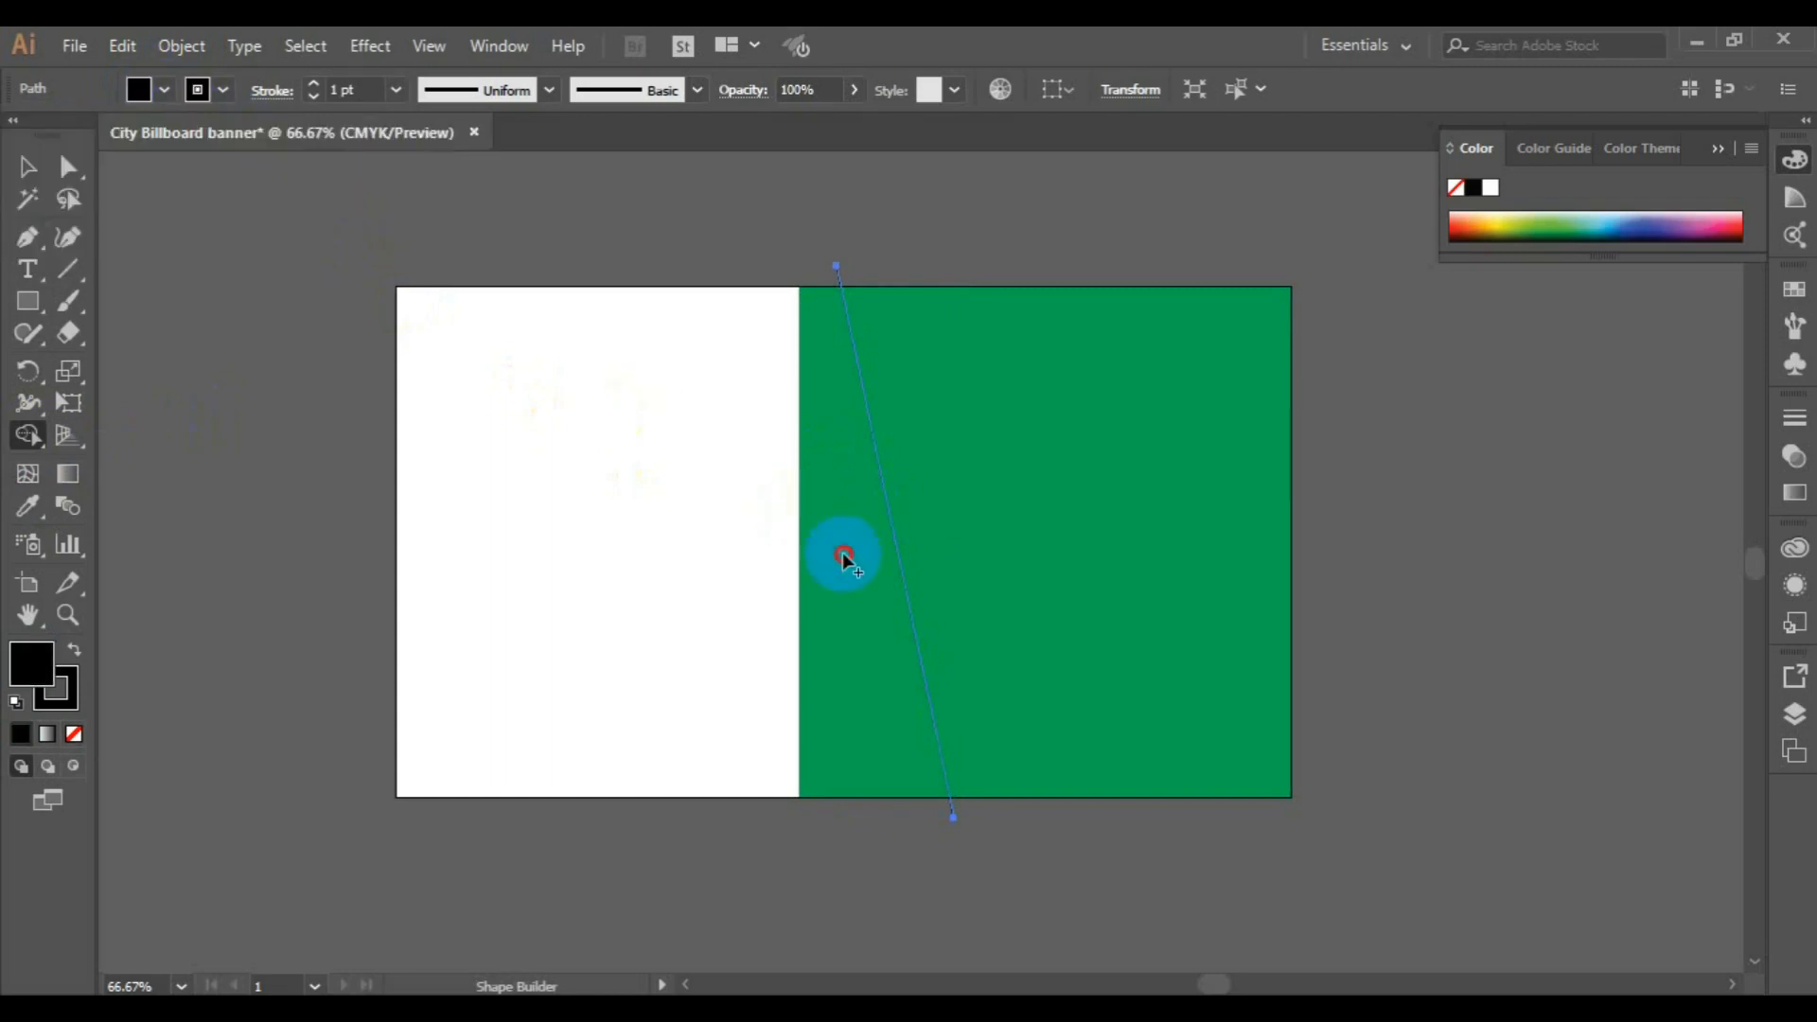
Select the green rectangle together with the slanted line and split off the area left of the line with Shape Builder
left_click(28, 166)
left_click_drag(598, 214, 1333, 820)
left_click(27, 435)
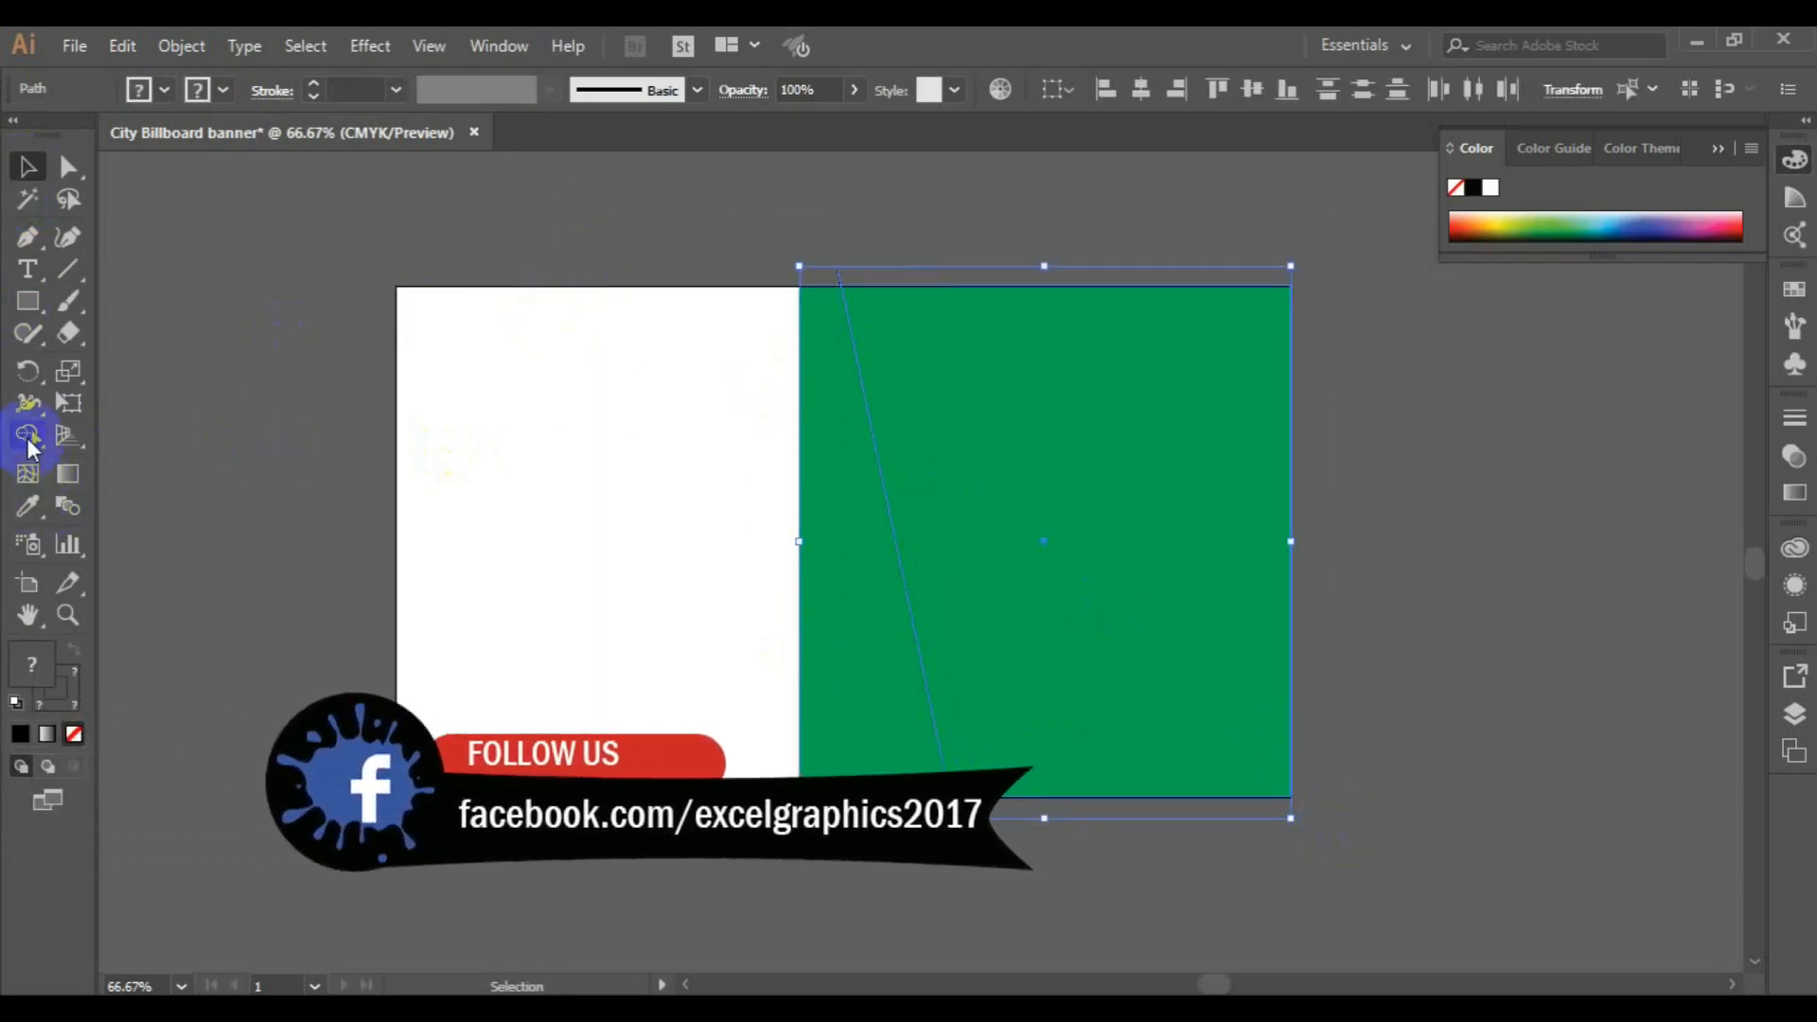
left_click(871, 622)
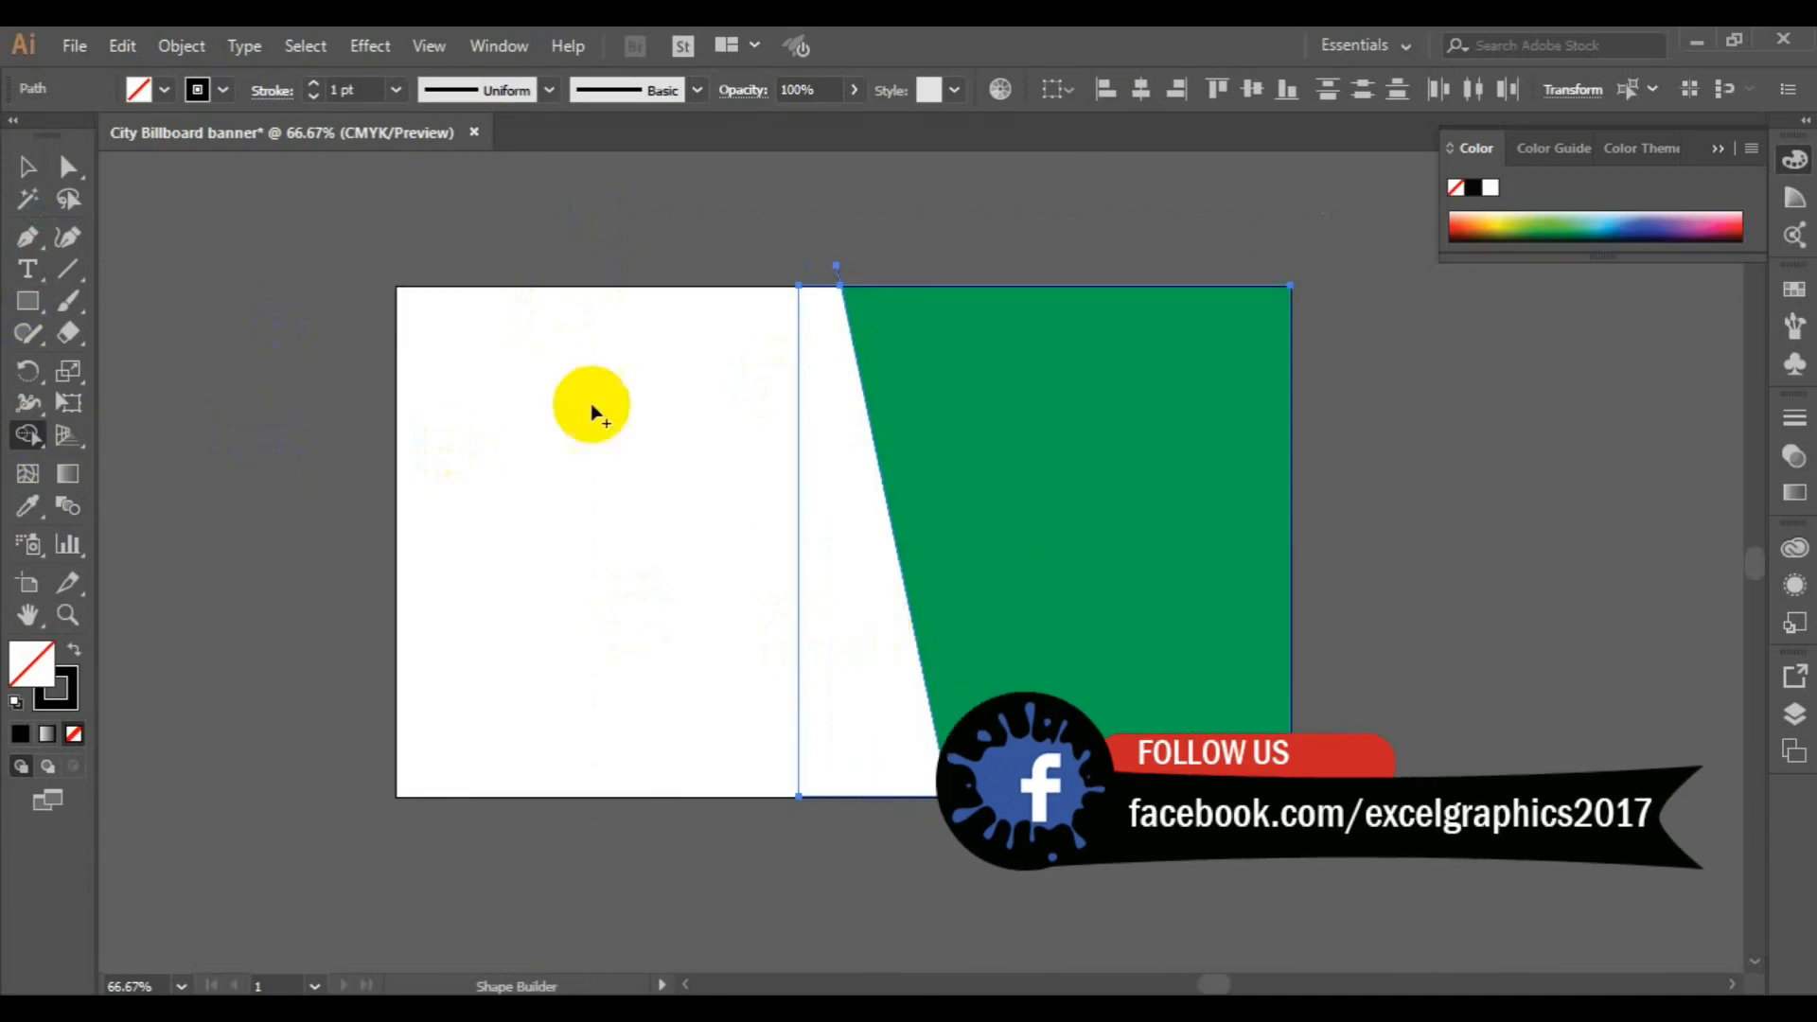
Fill the separated strip left of the slanted line with black using Shape Builder
left_click(164, 89)
left_click(83, 143)
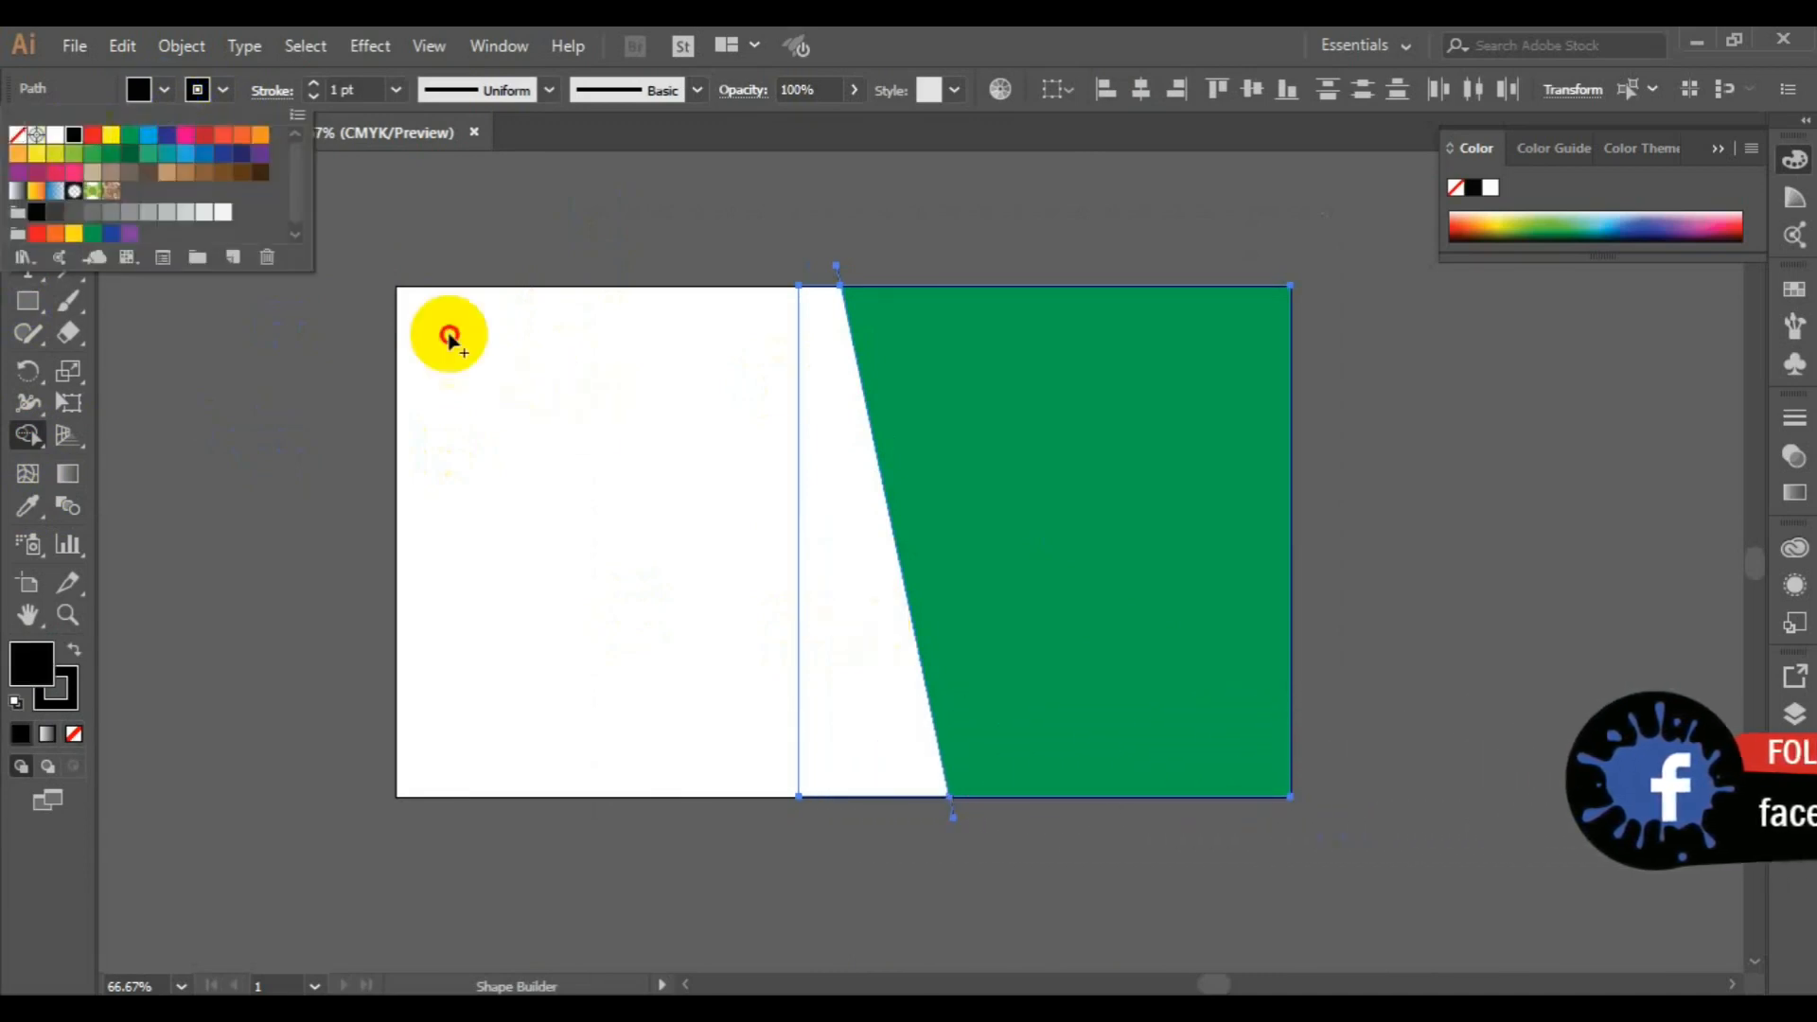
left_click(843, 534)
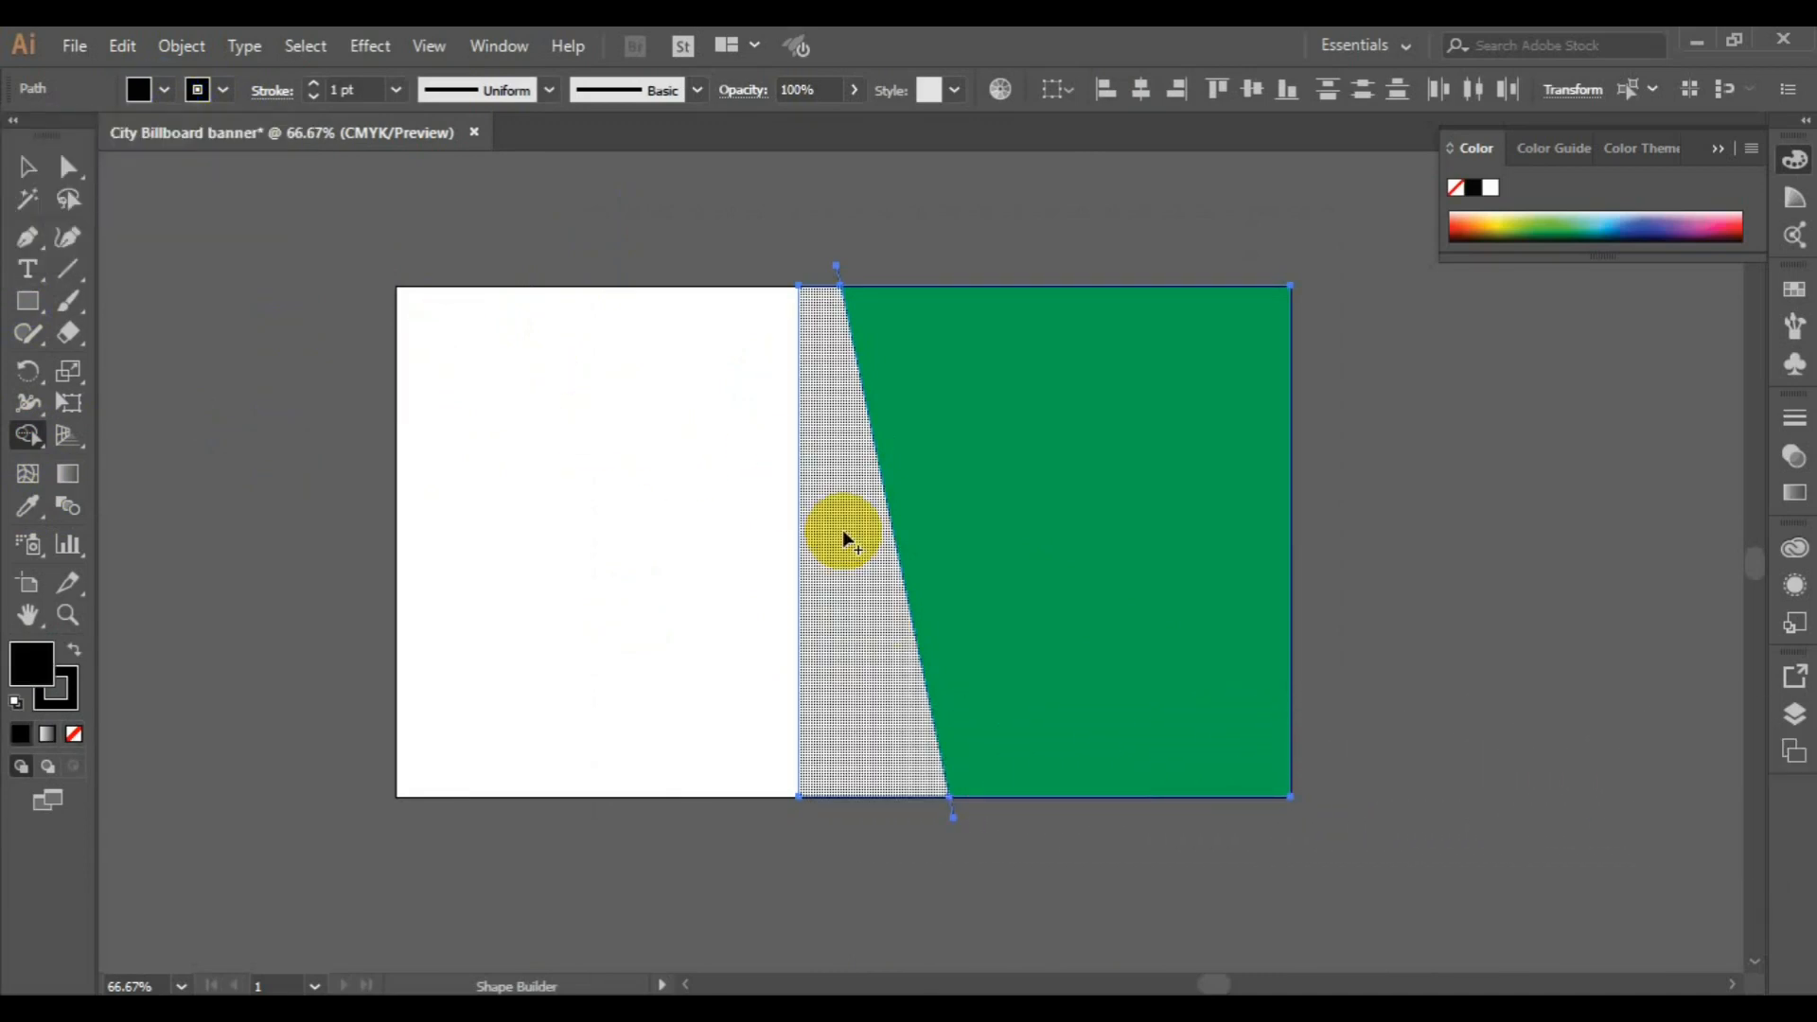
left_click(815, 569)
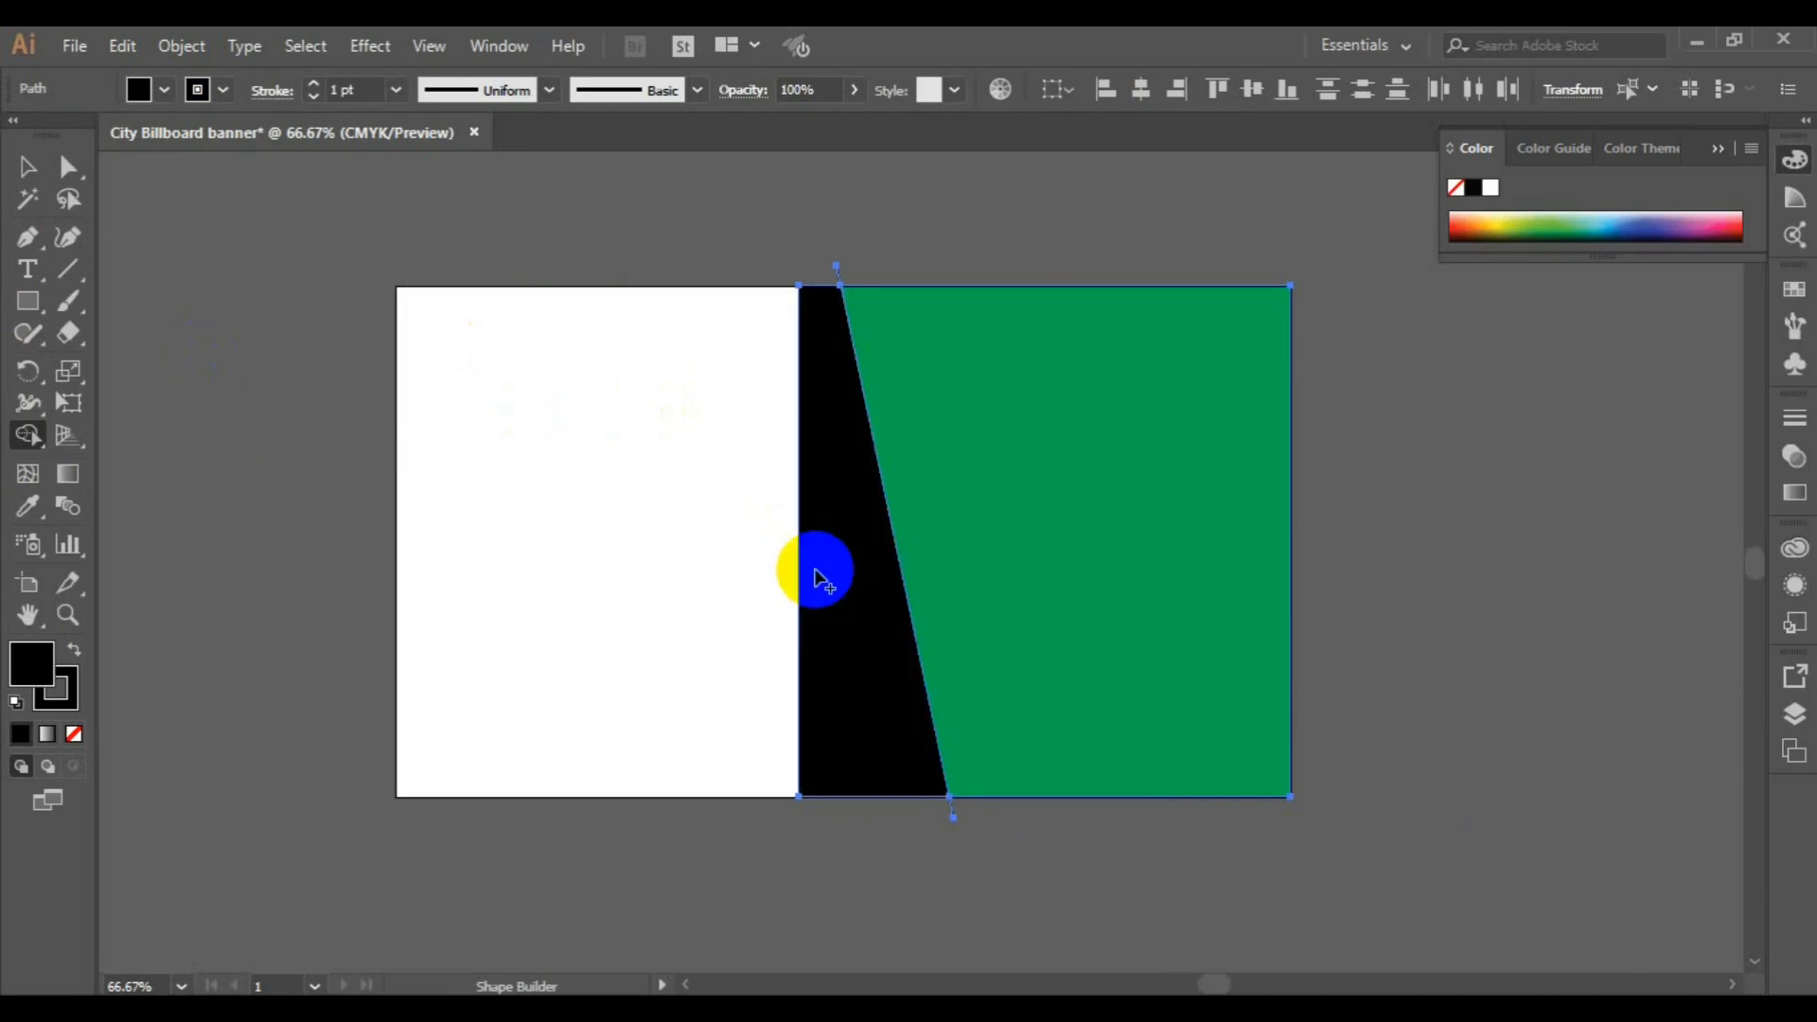
Delete the leftover ends of the slanted line above and below the artboard
left_click(26, 166)
left_click(828, 272)
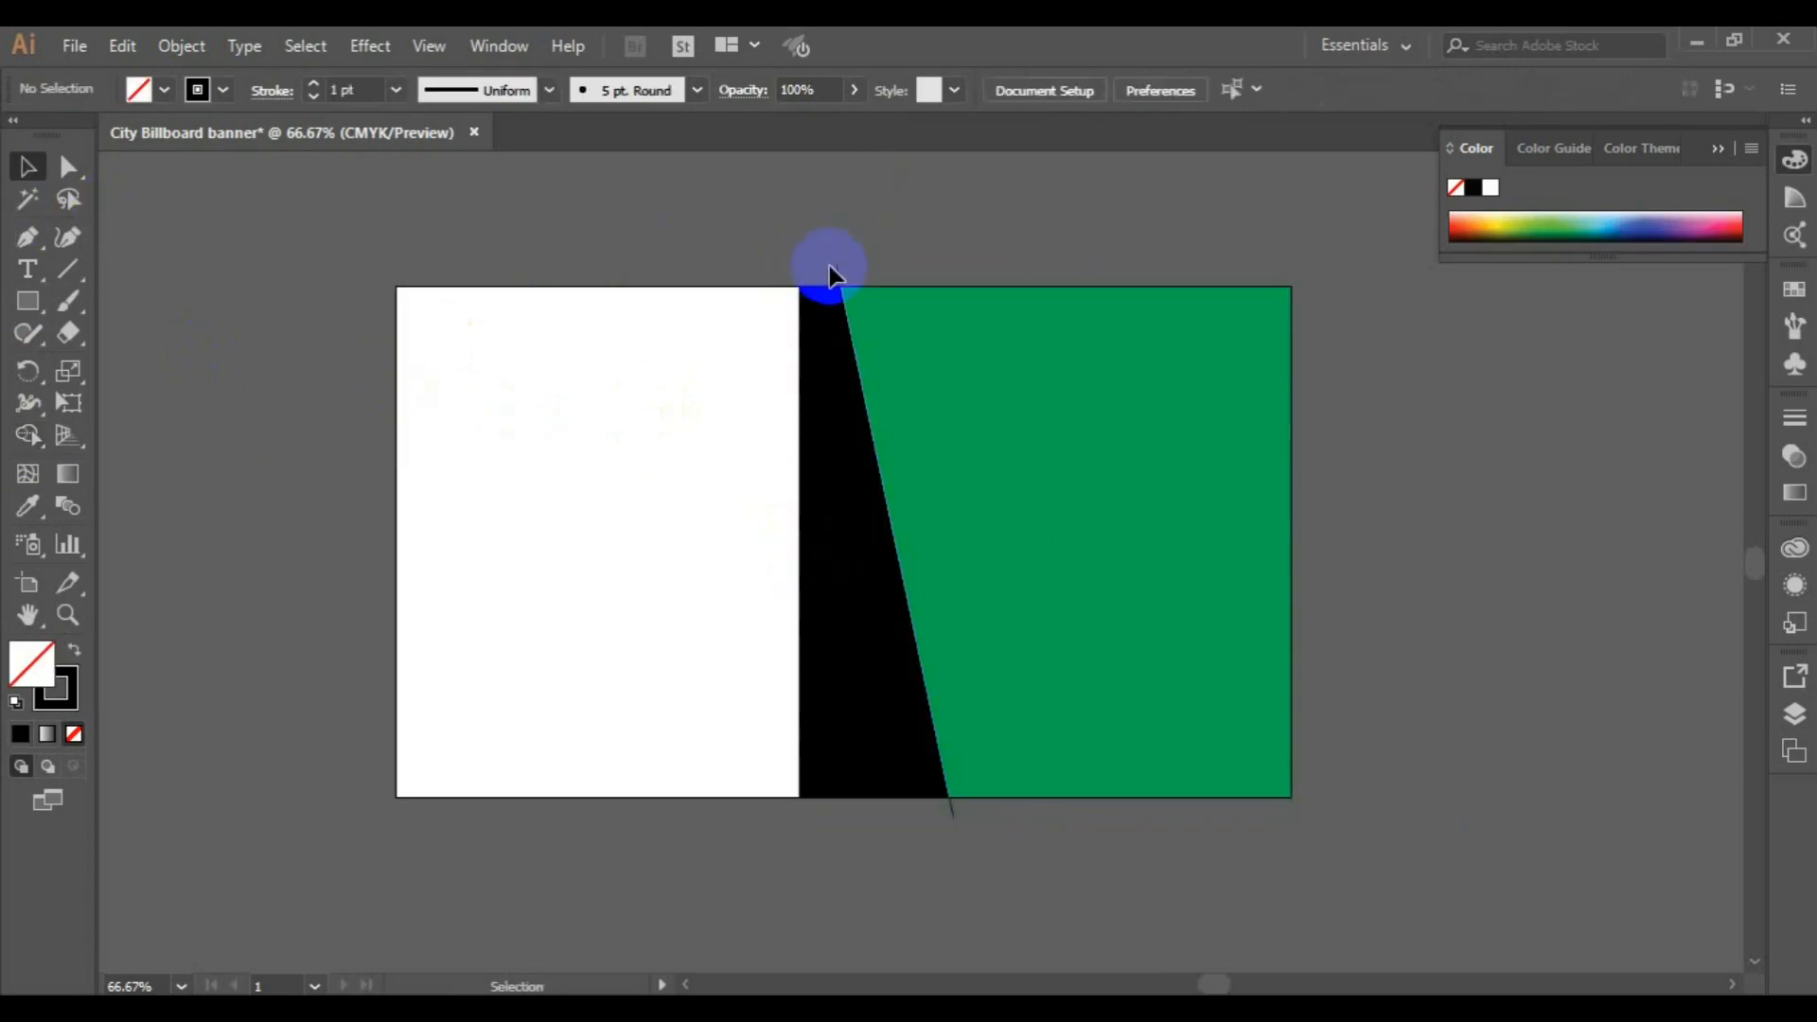
left_click(836, 269)
key("Delete")
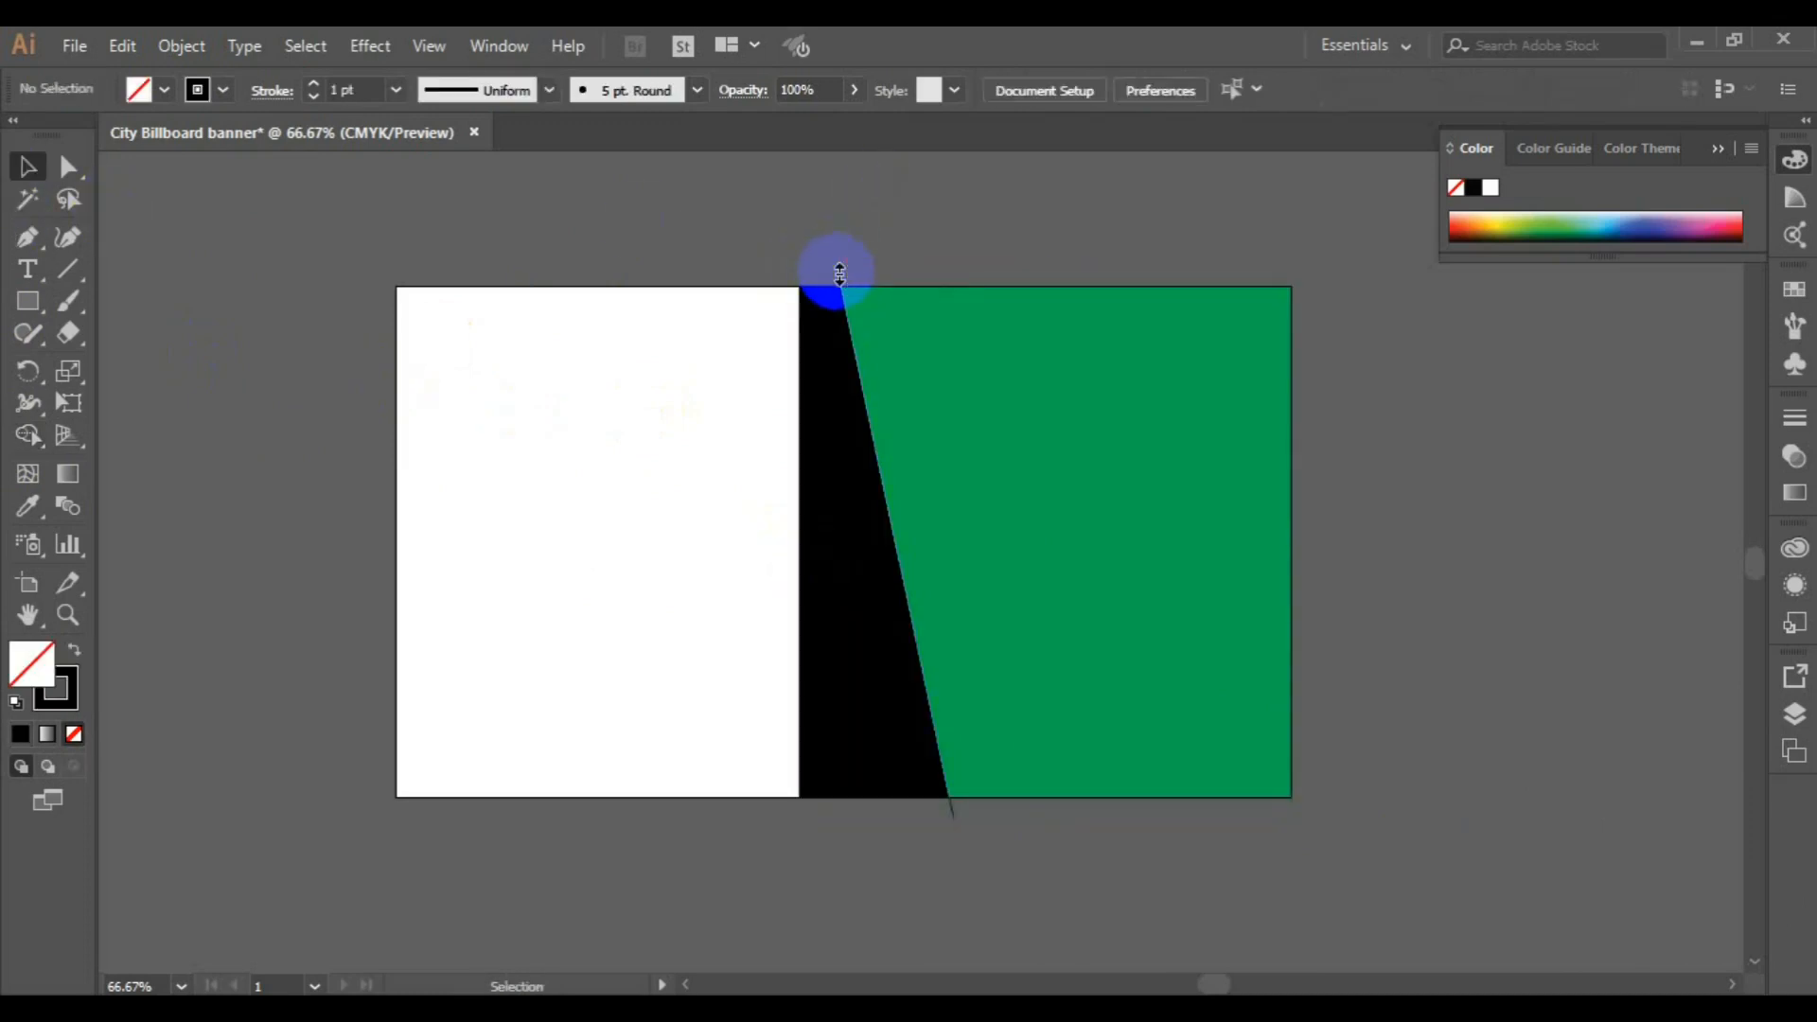
left_click(954, 819)
key("Delete")
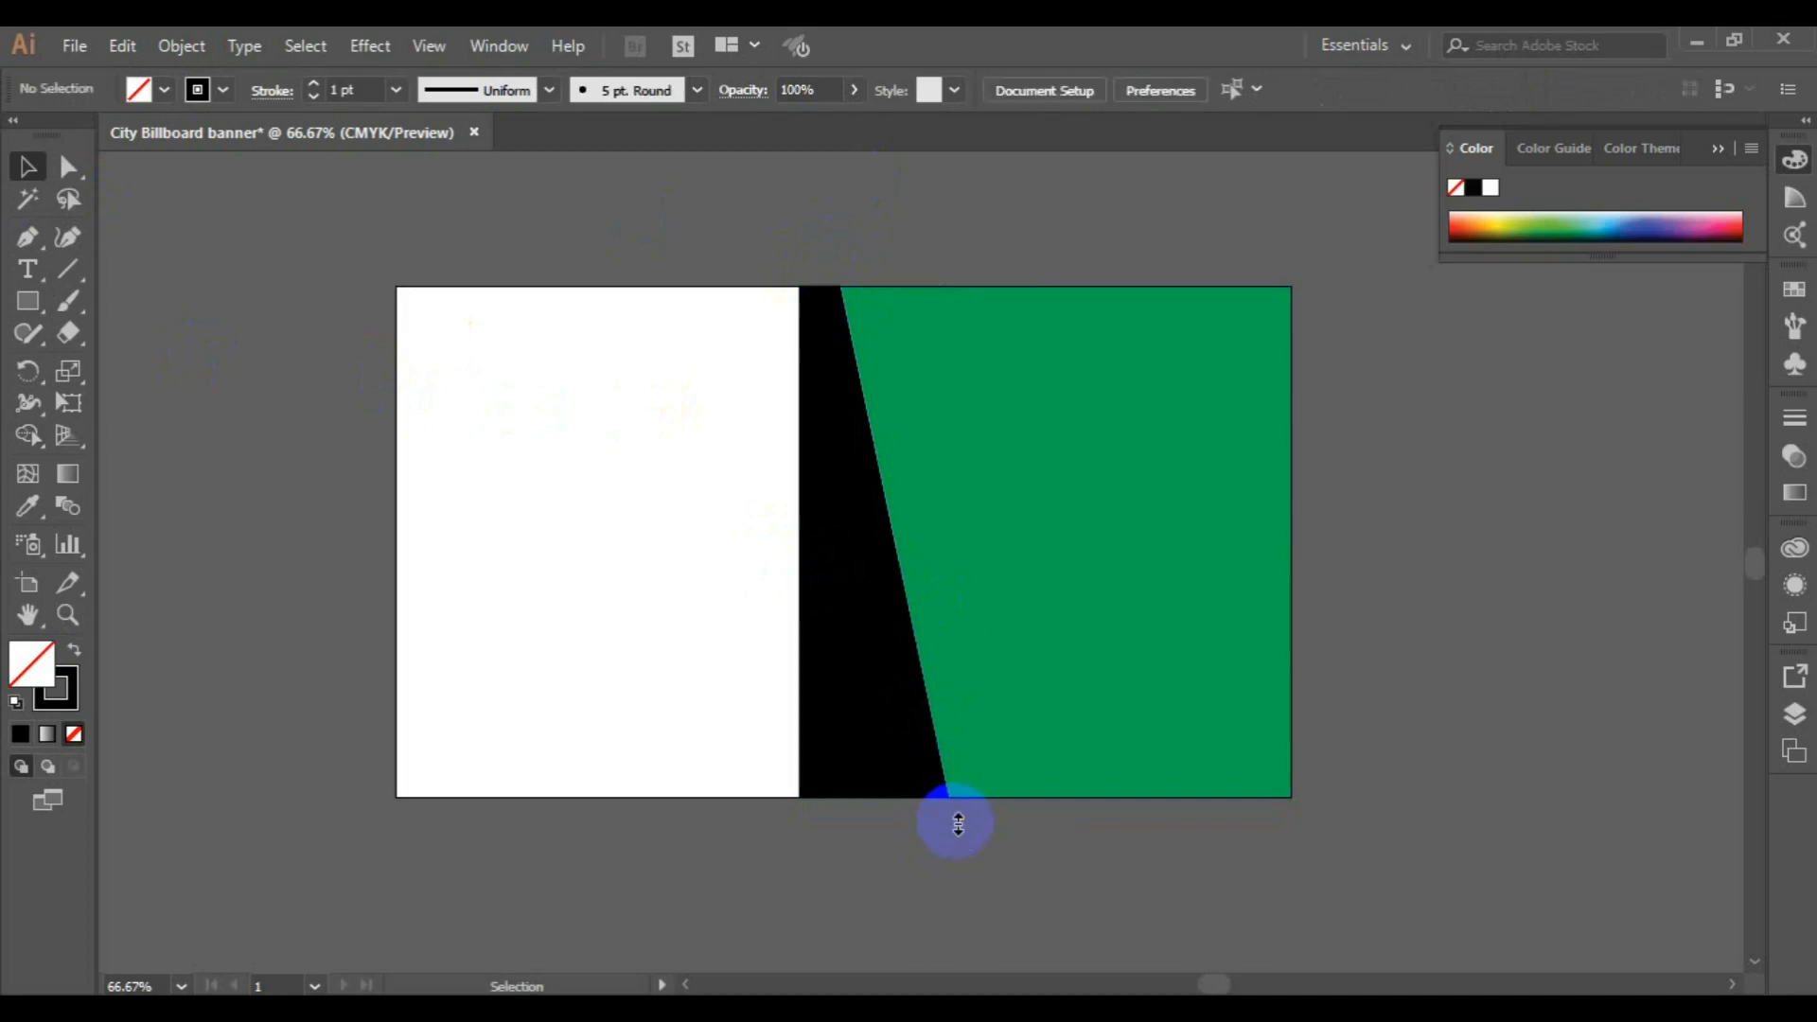
Draw a closed slanted Pen band from the artboard's lower-right corner across the black strip, upper edge about 9 in, left end about 1.7 in
left_click(27, 236)
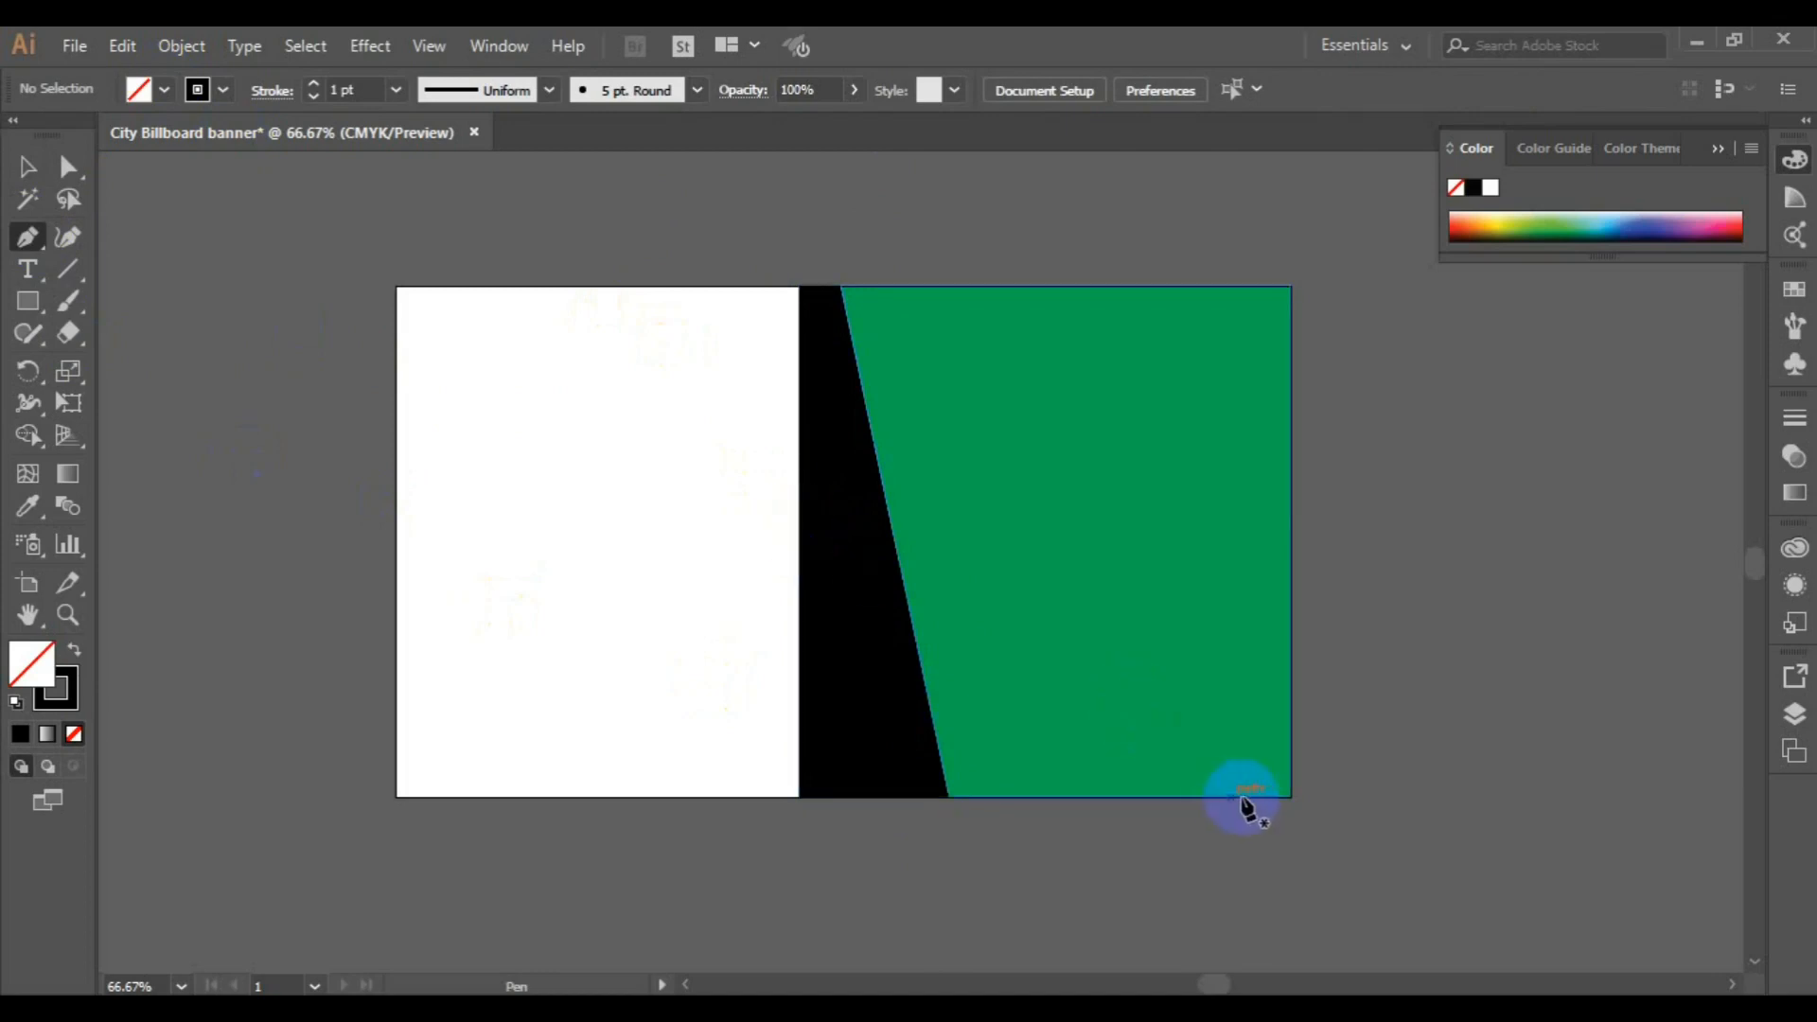
left_click(1291, 748)
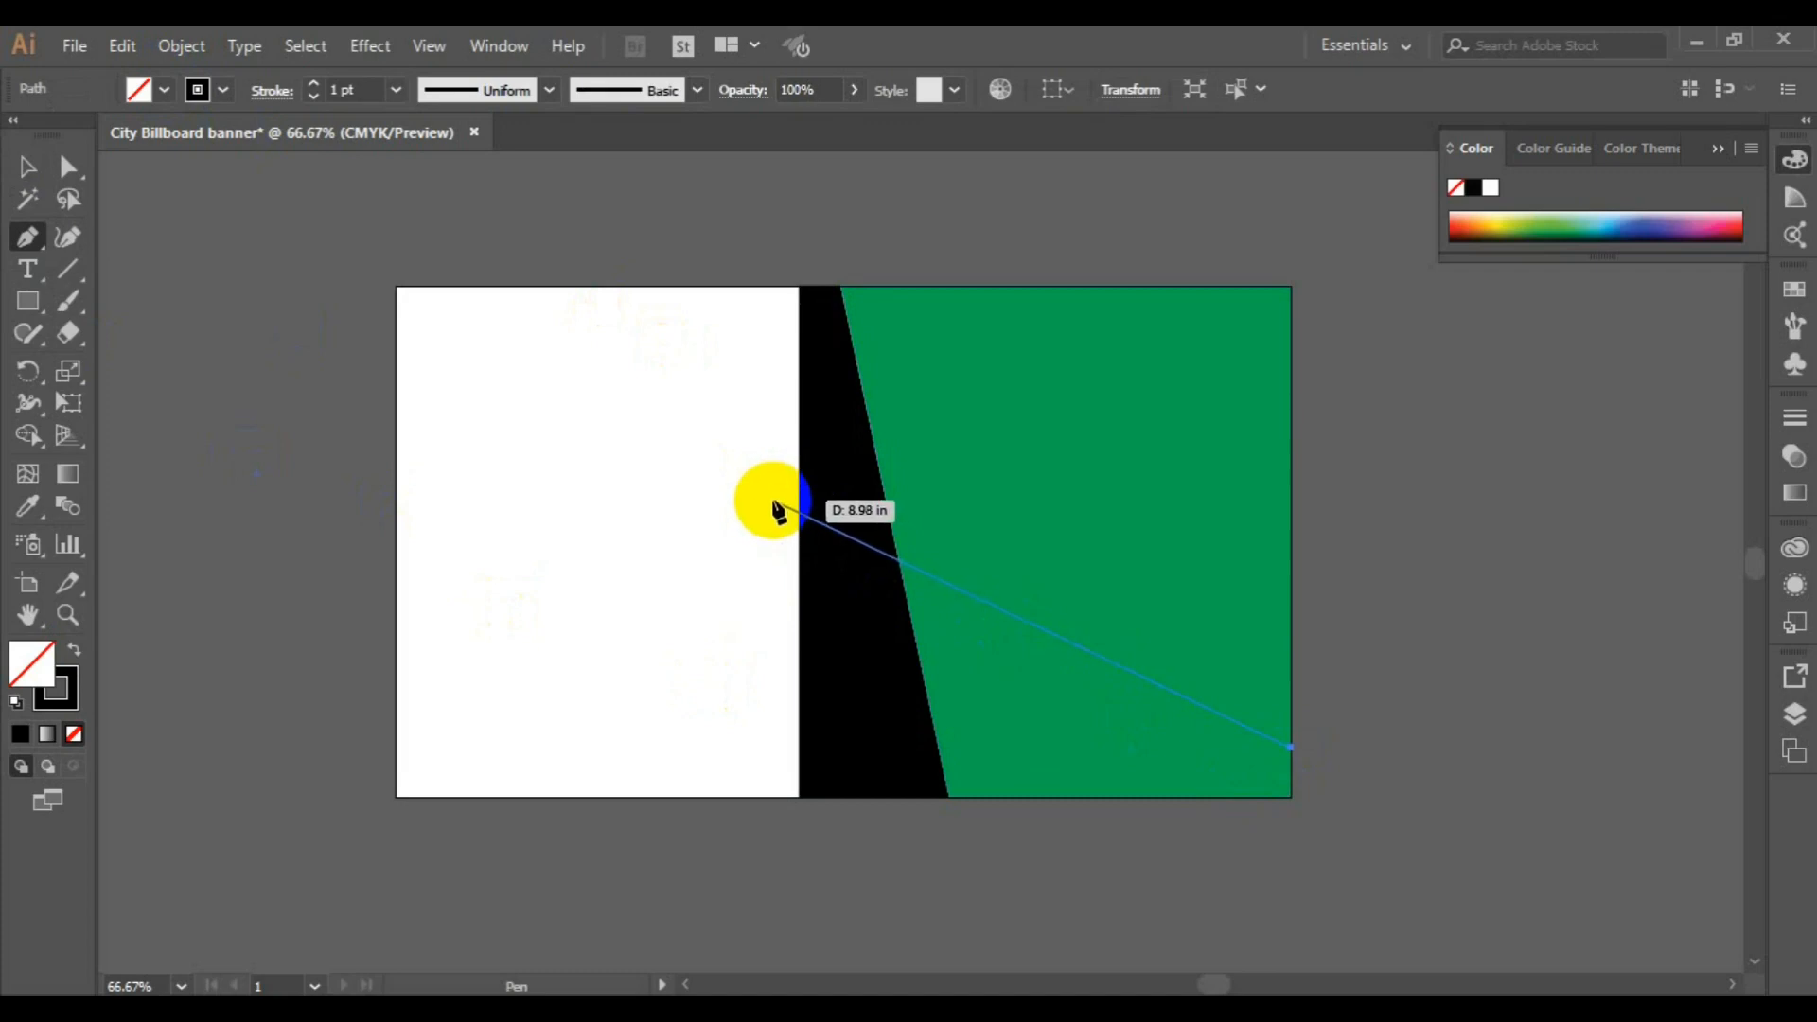
left_click(773, 502)
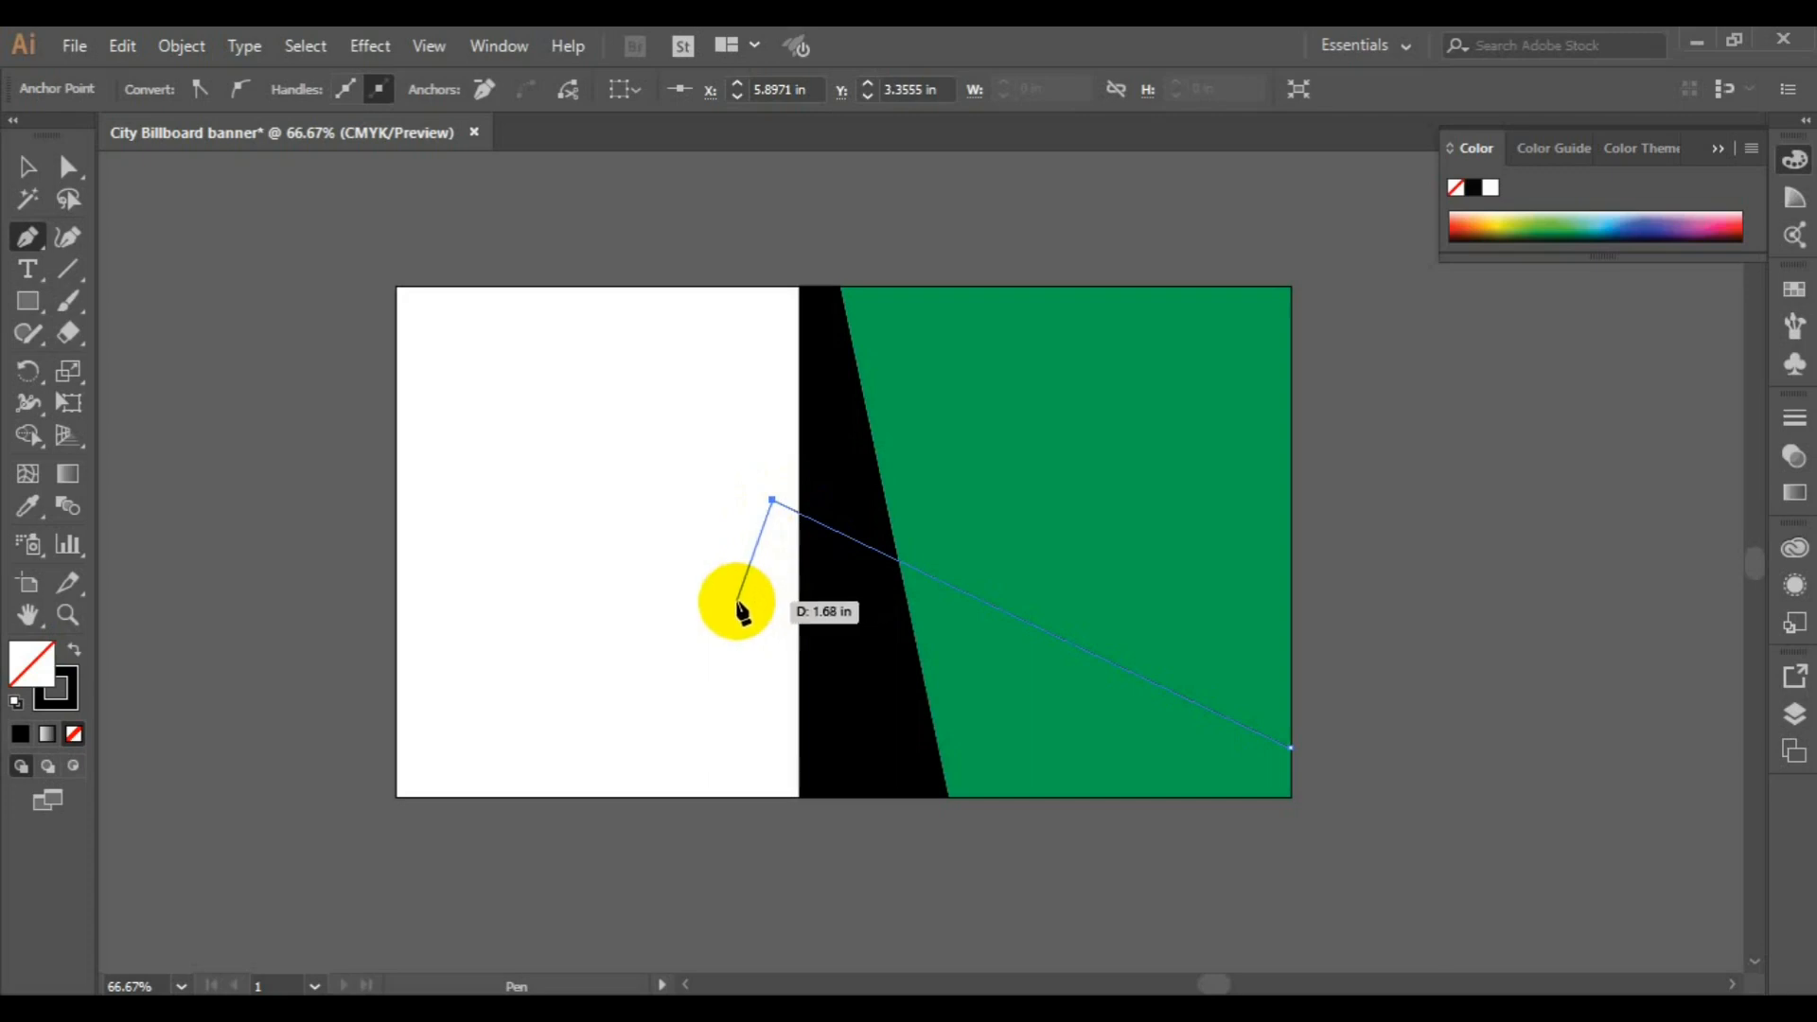
left_click(737, 601)
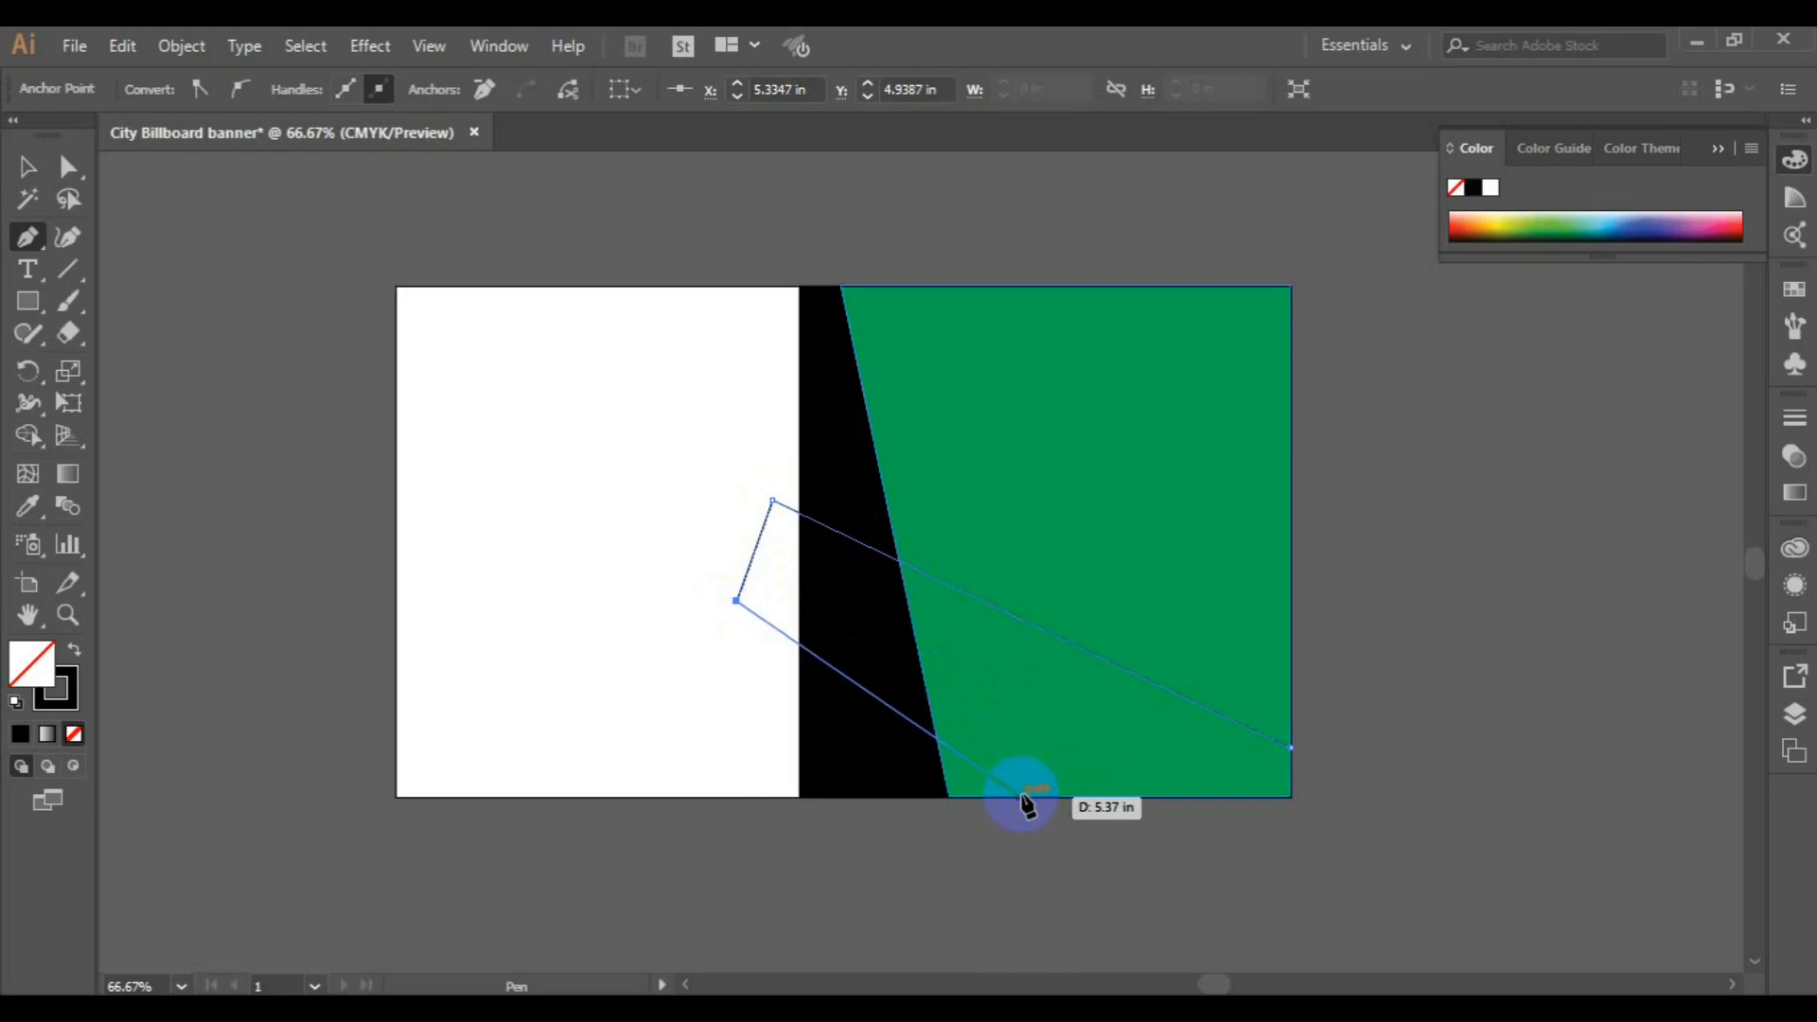
left_click(1096, 797)
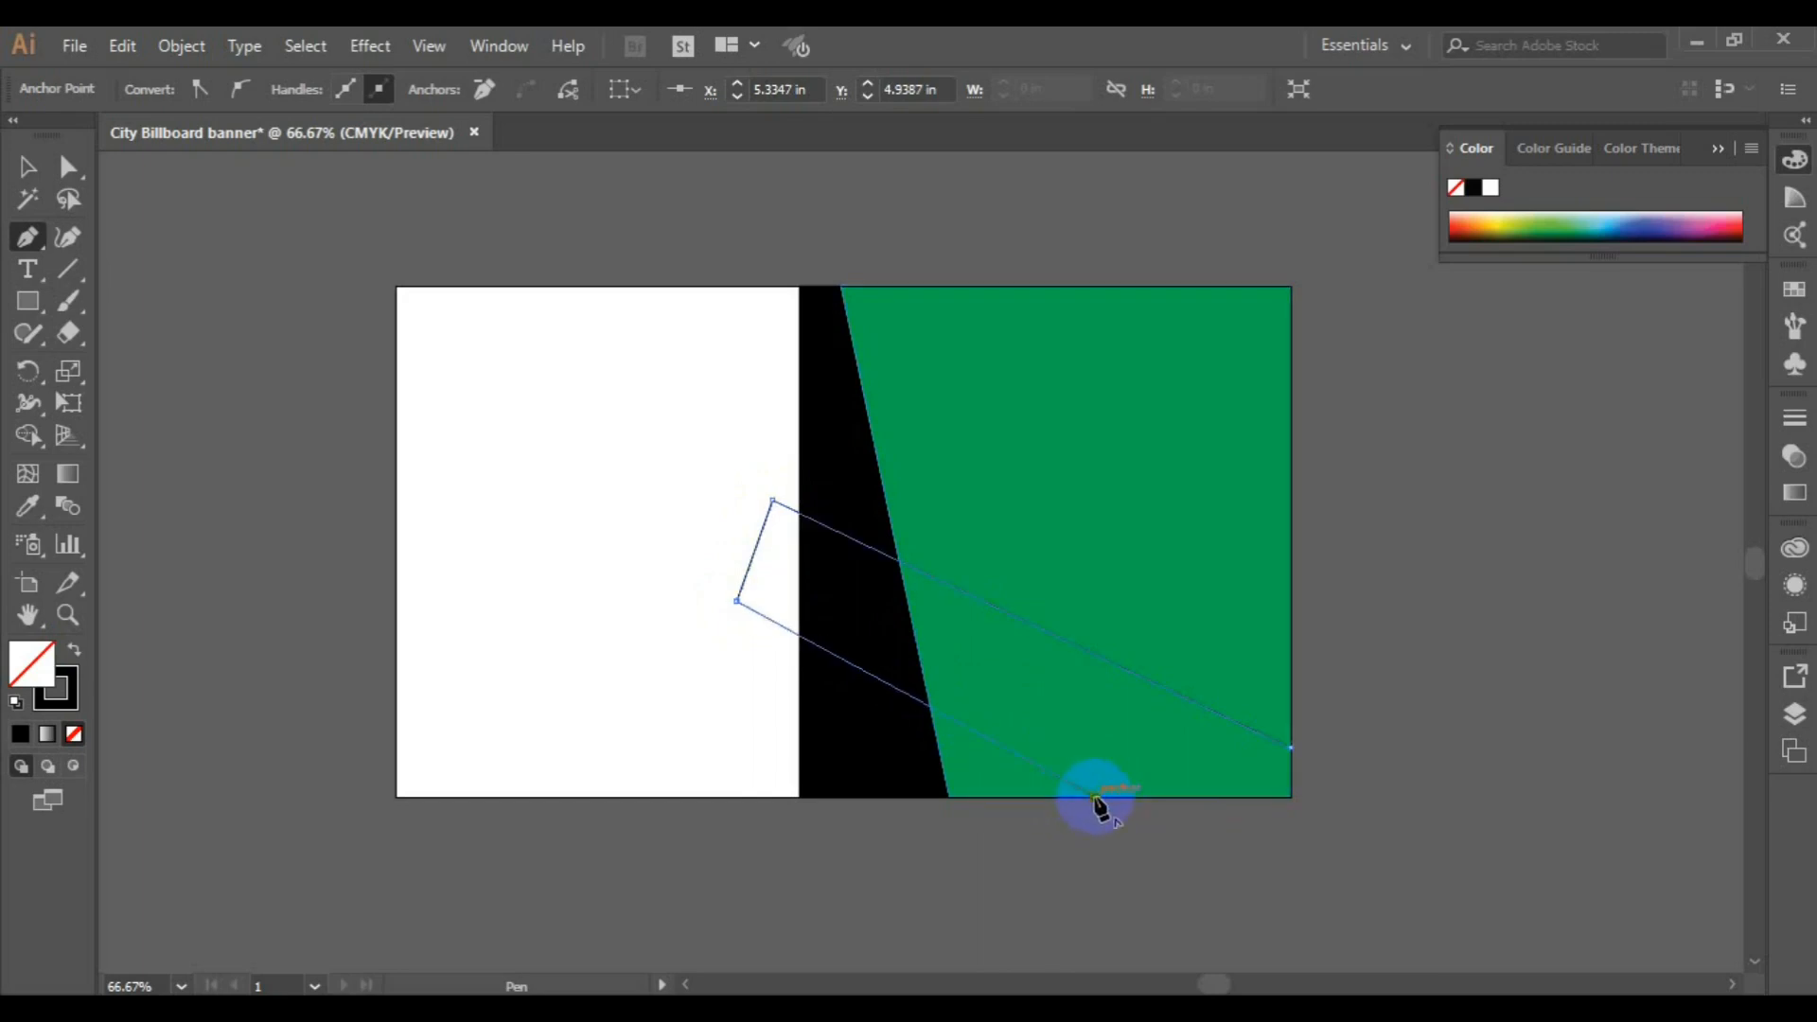
left_click(1290, 795)
left_click(1290, 747)
Select the green and black shapes together with the slanted band and remove the black strip's piece below the band with Shape Builder
left_click(26, 163)
left_click_drag(528, 204, 1365, 829)
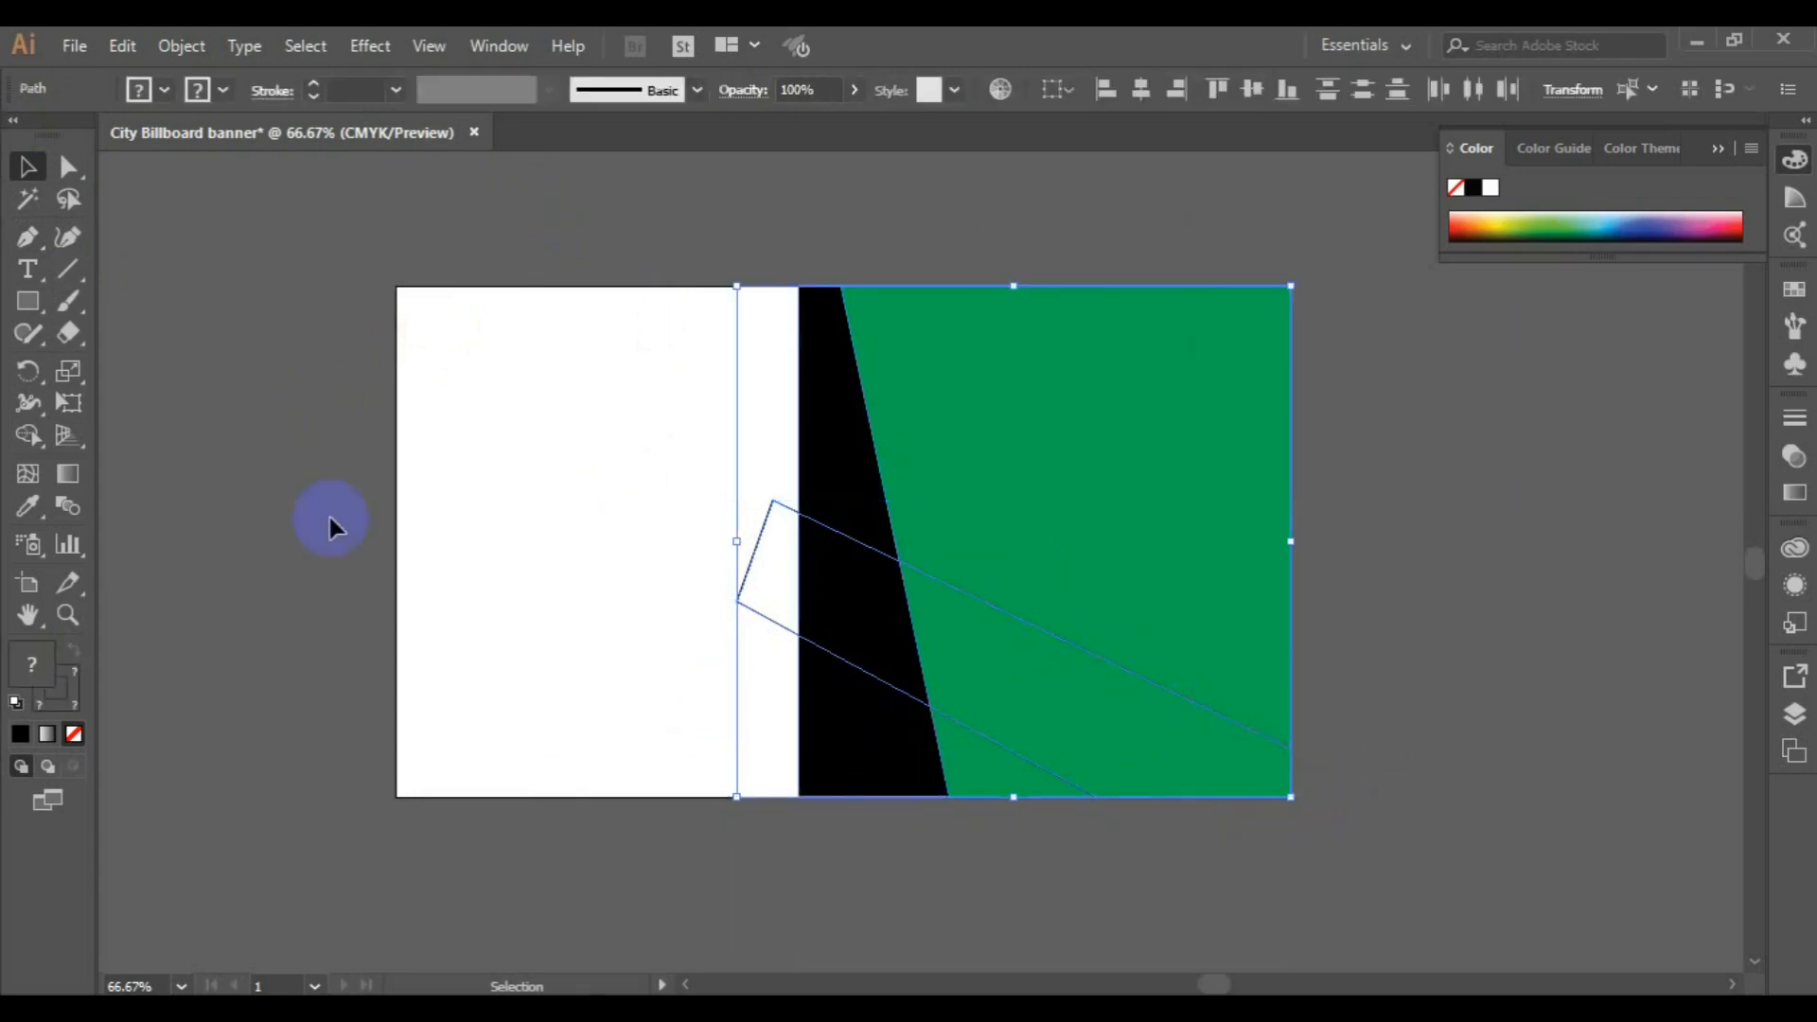
left_click(42, 426)
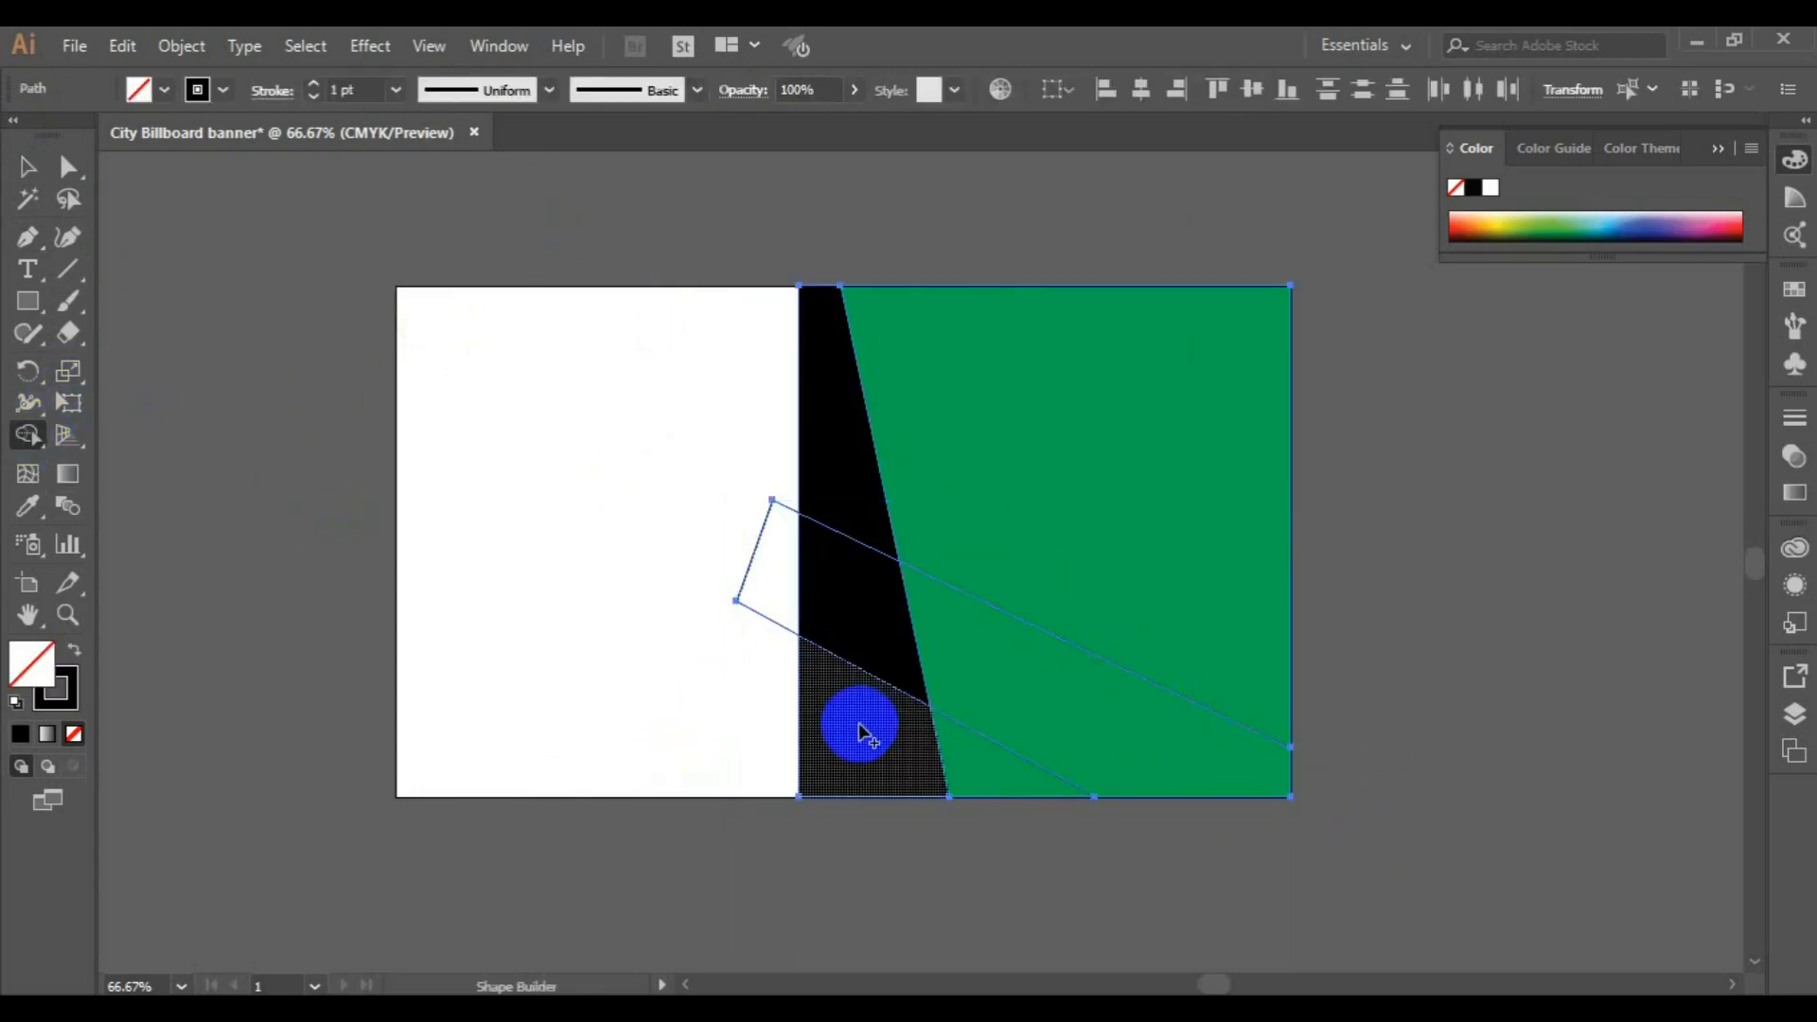
left_click_drag(860, 723, 872, 829)
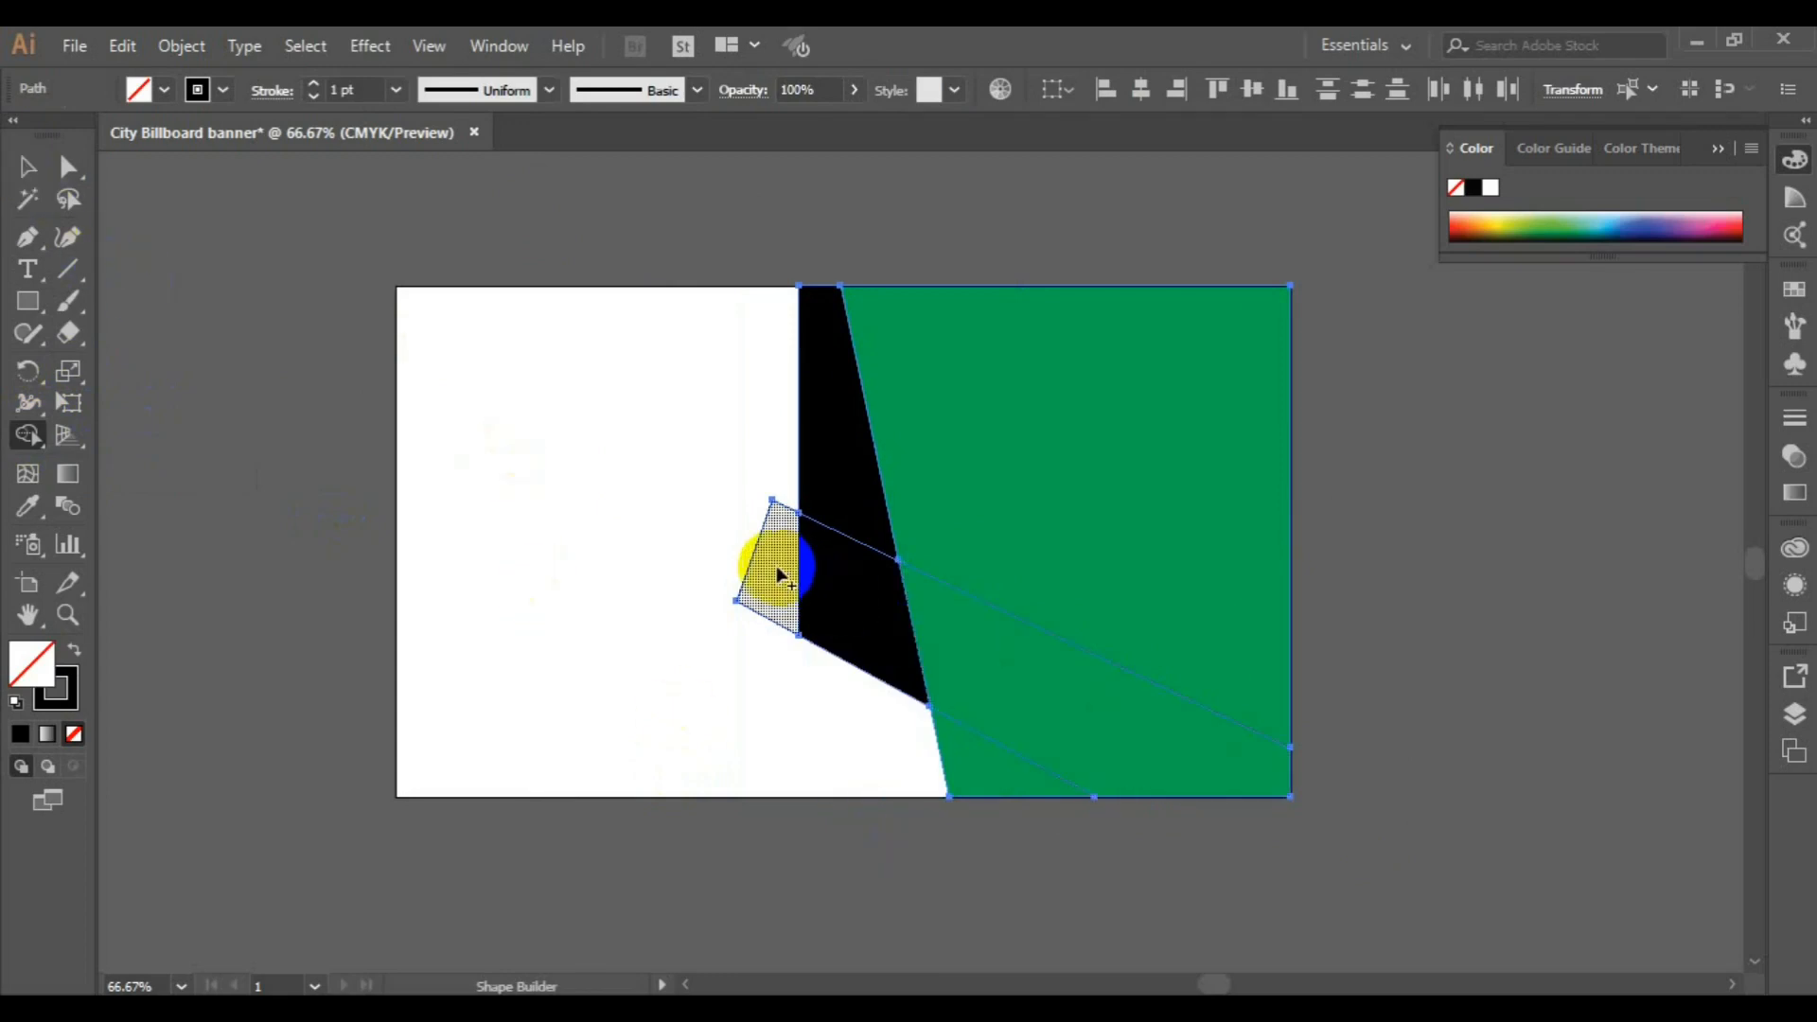
Merge all sections of the slanted band into one shape with Shape Builder and fill it with black
mouse_move(777, 575)
left_mouse_down()
mouse_move(949, 589)
mouse_move(986, 630)
left_mouse_up()
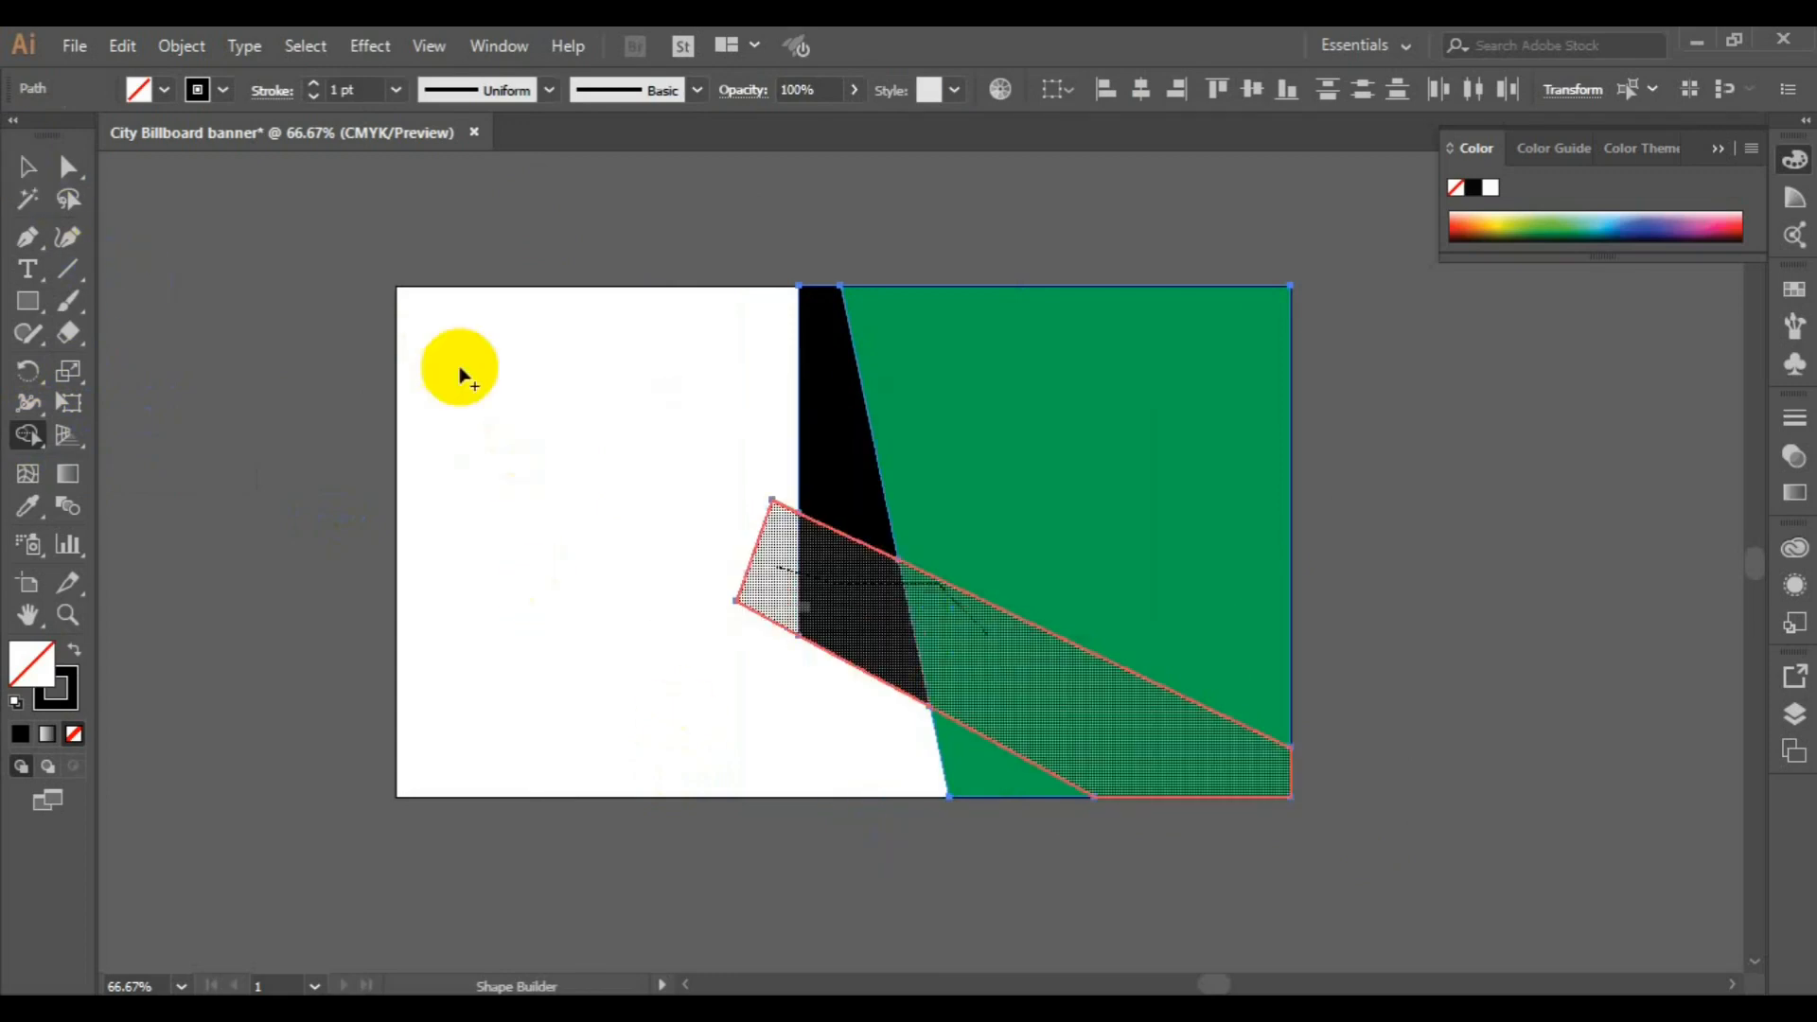
left_click(163, 89)
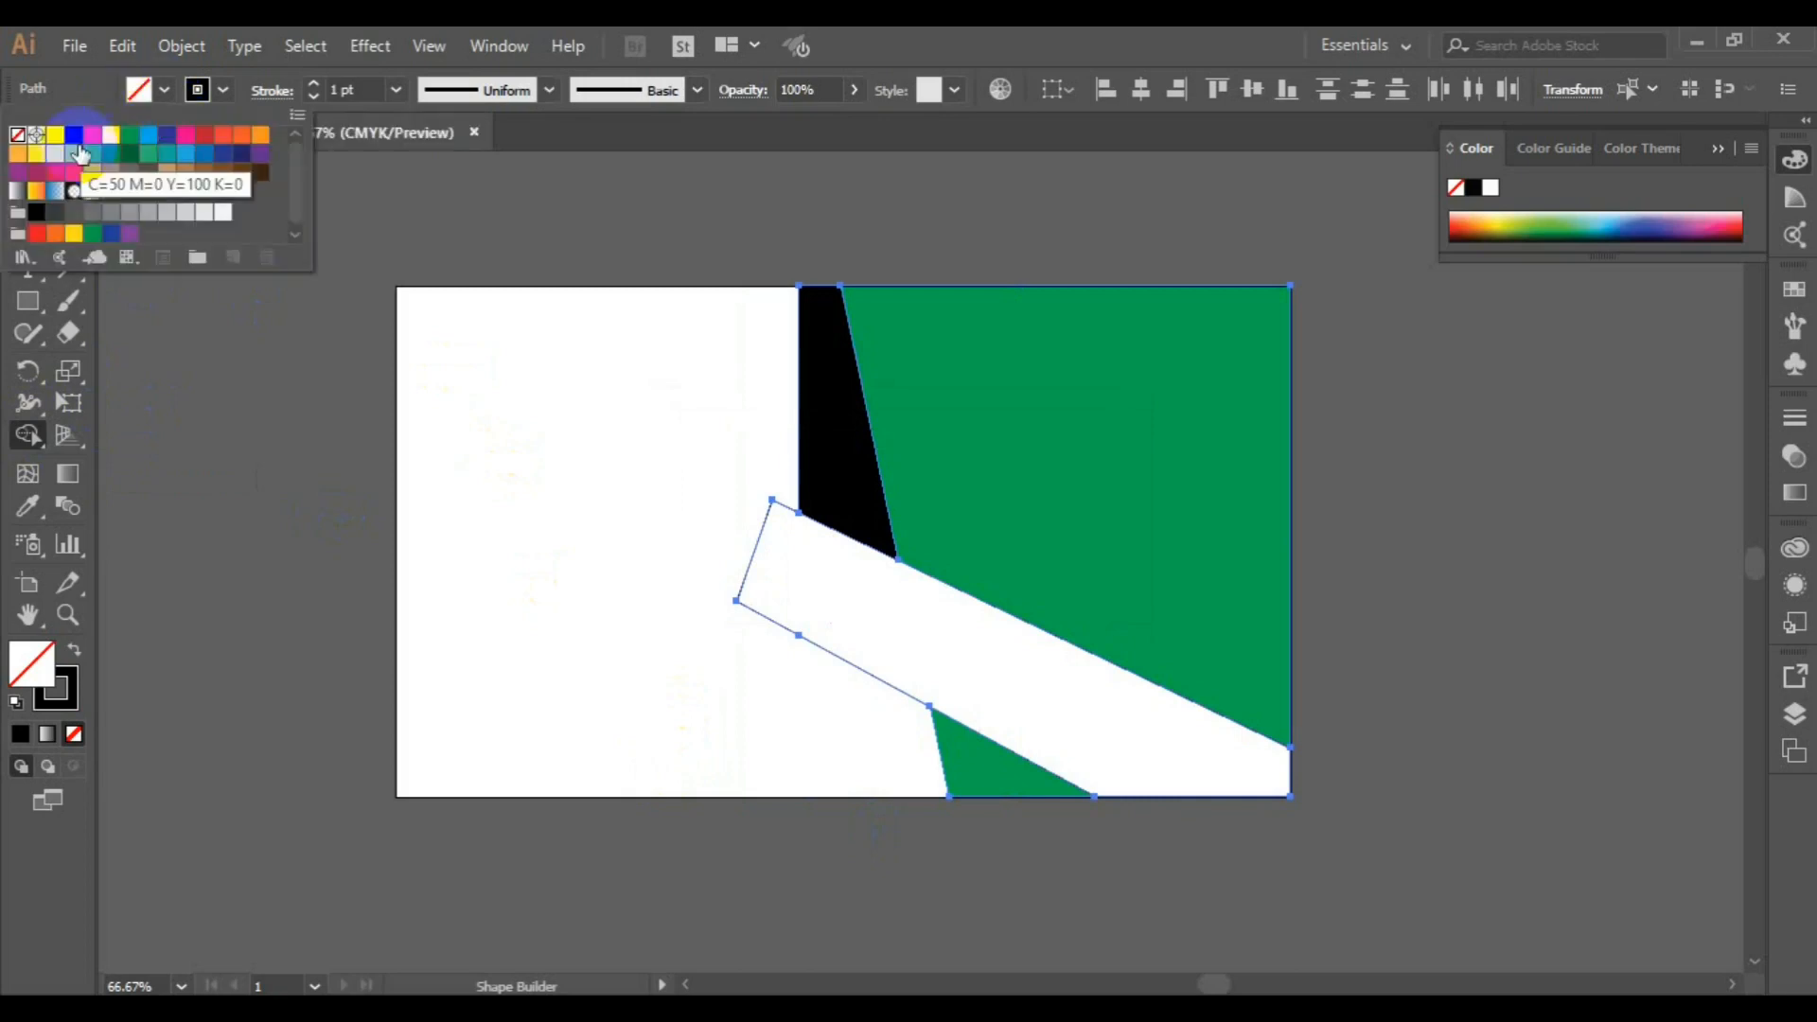
left_click(705, 552)
left_click(832, 641)
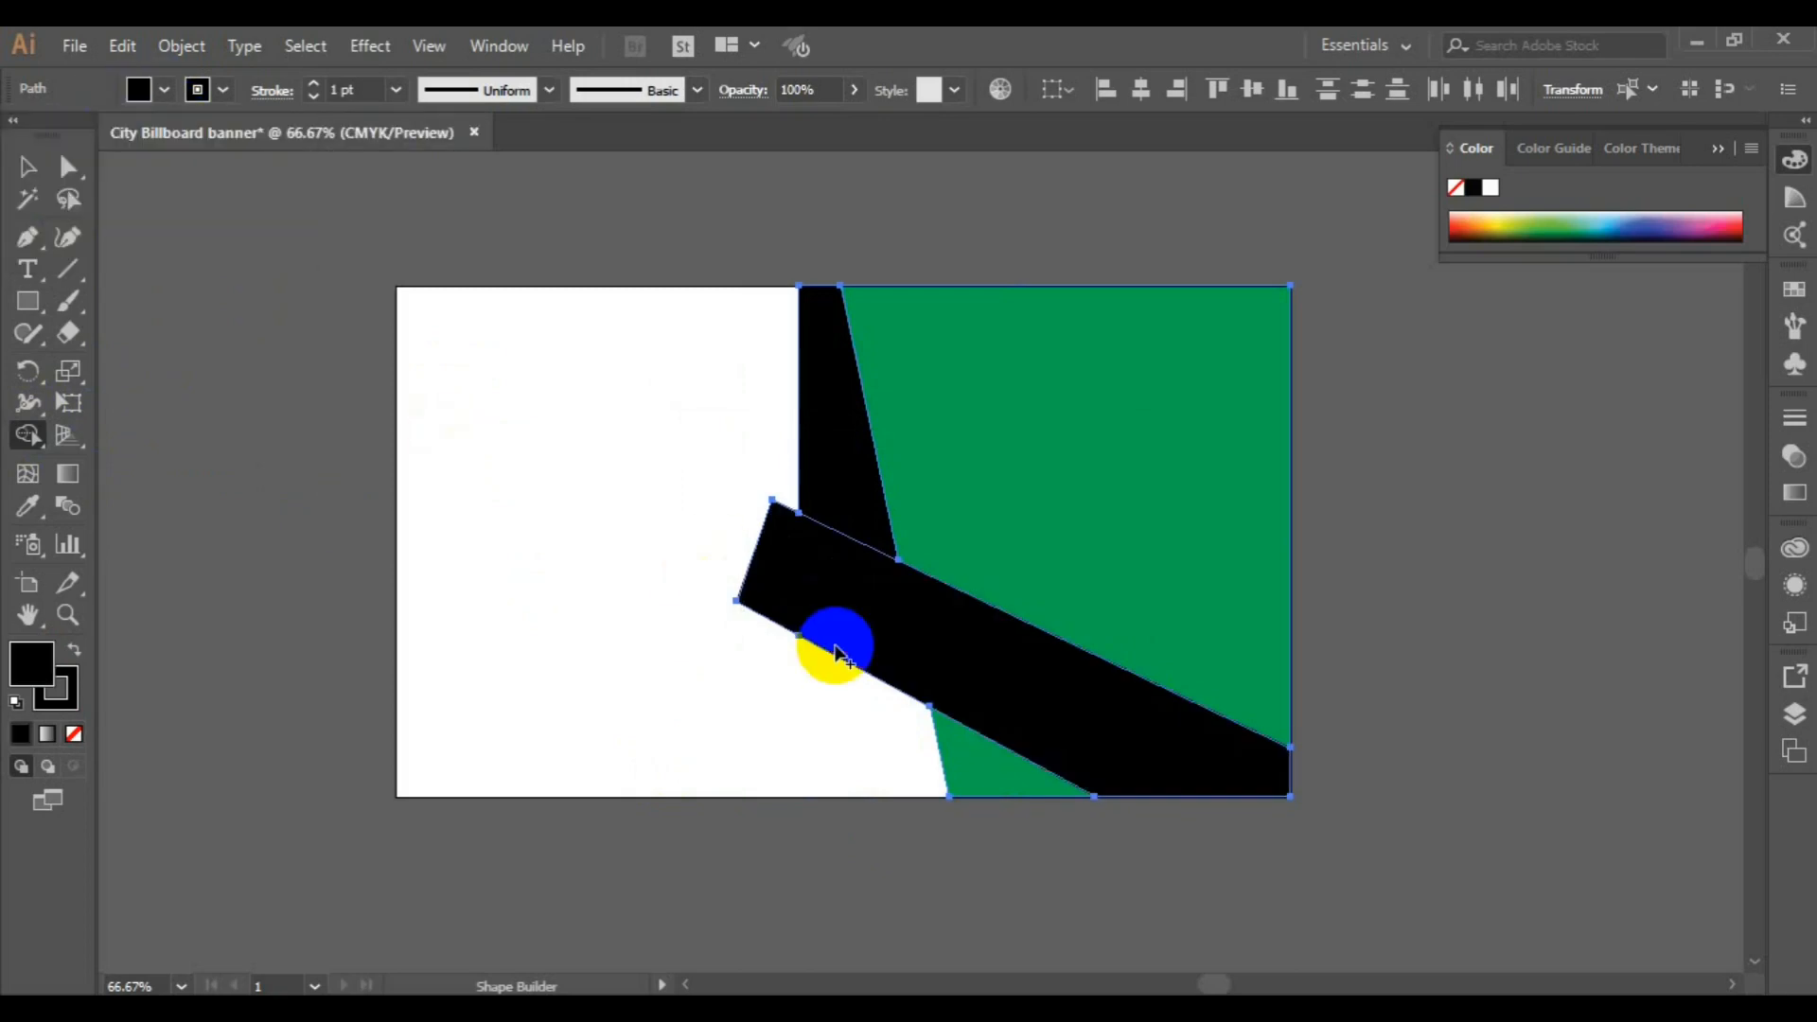
left_click(25, 169)
left_click(328, 468)
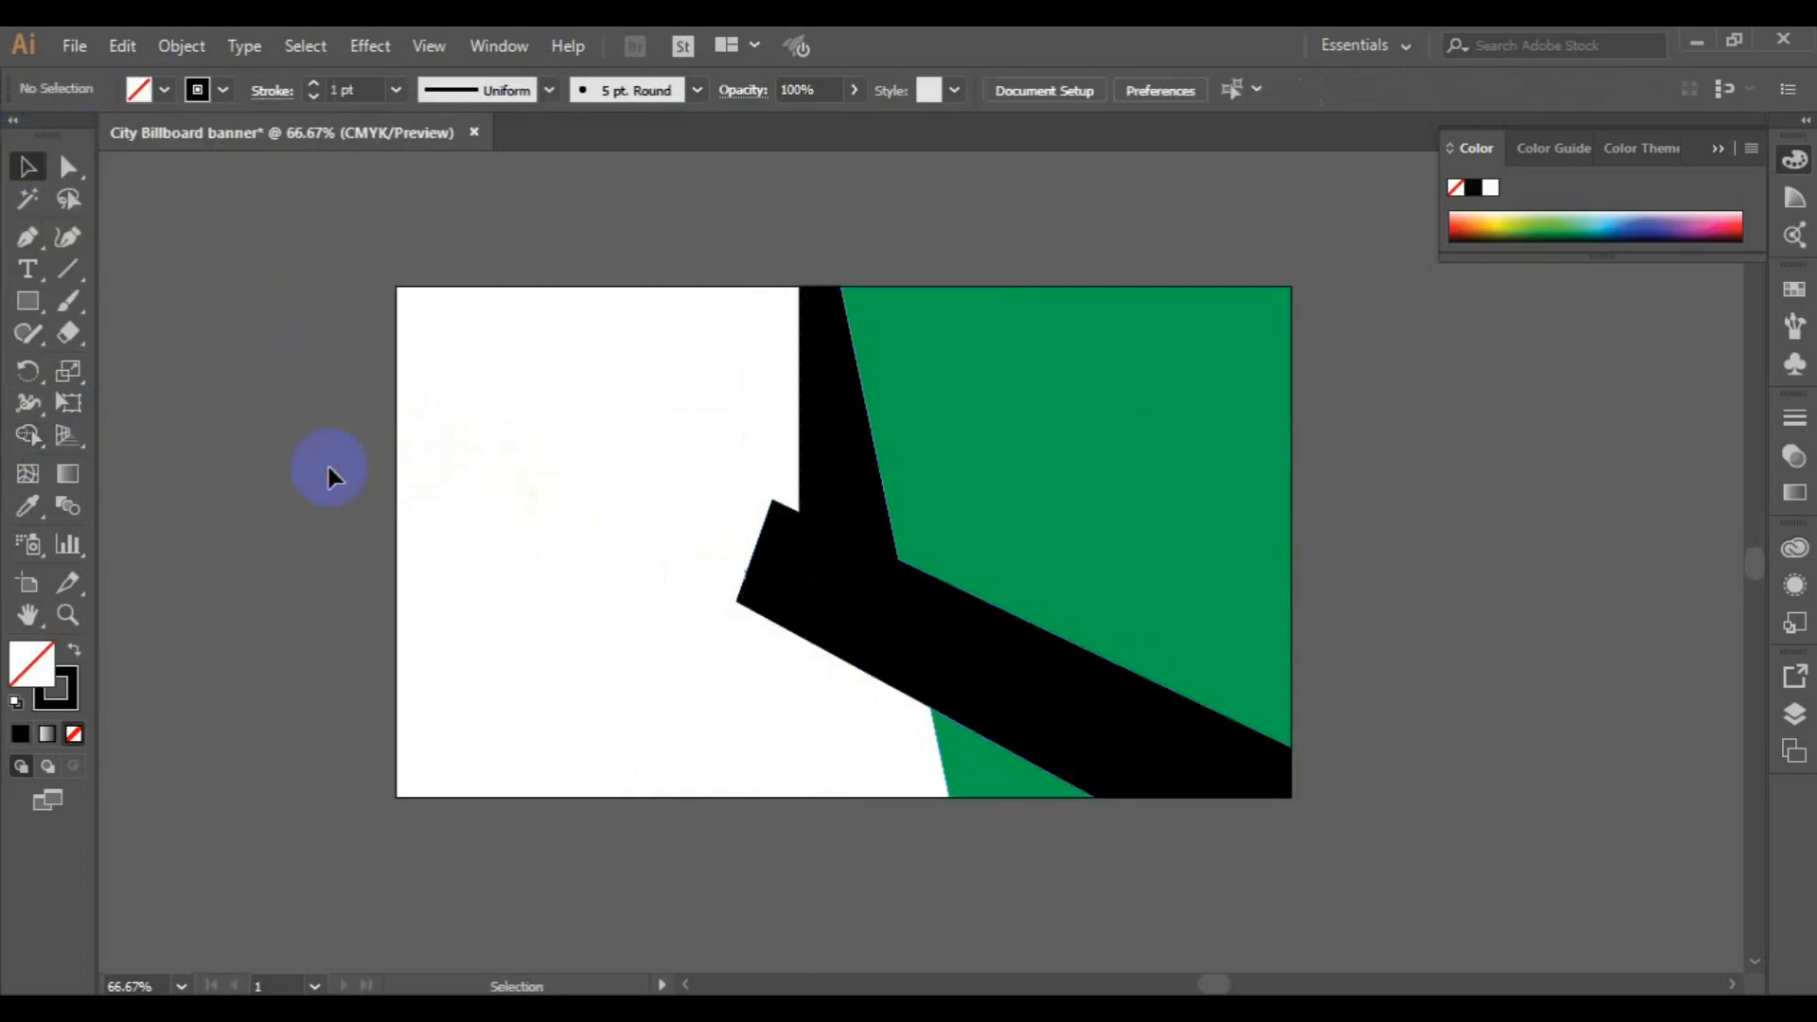
Draw a small closed Pen triangle between the band's upper-left corner and the vertical black edge, with its sloping side about 0.61 in long
key("ctrl+plus")
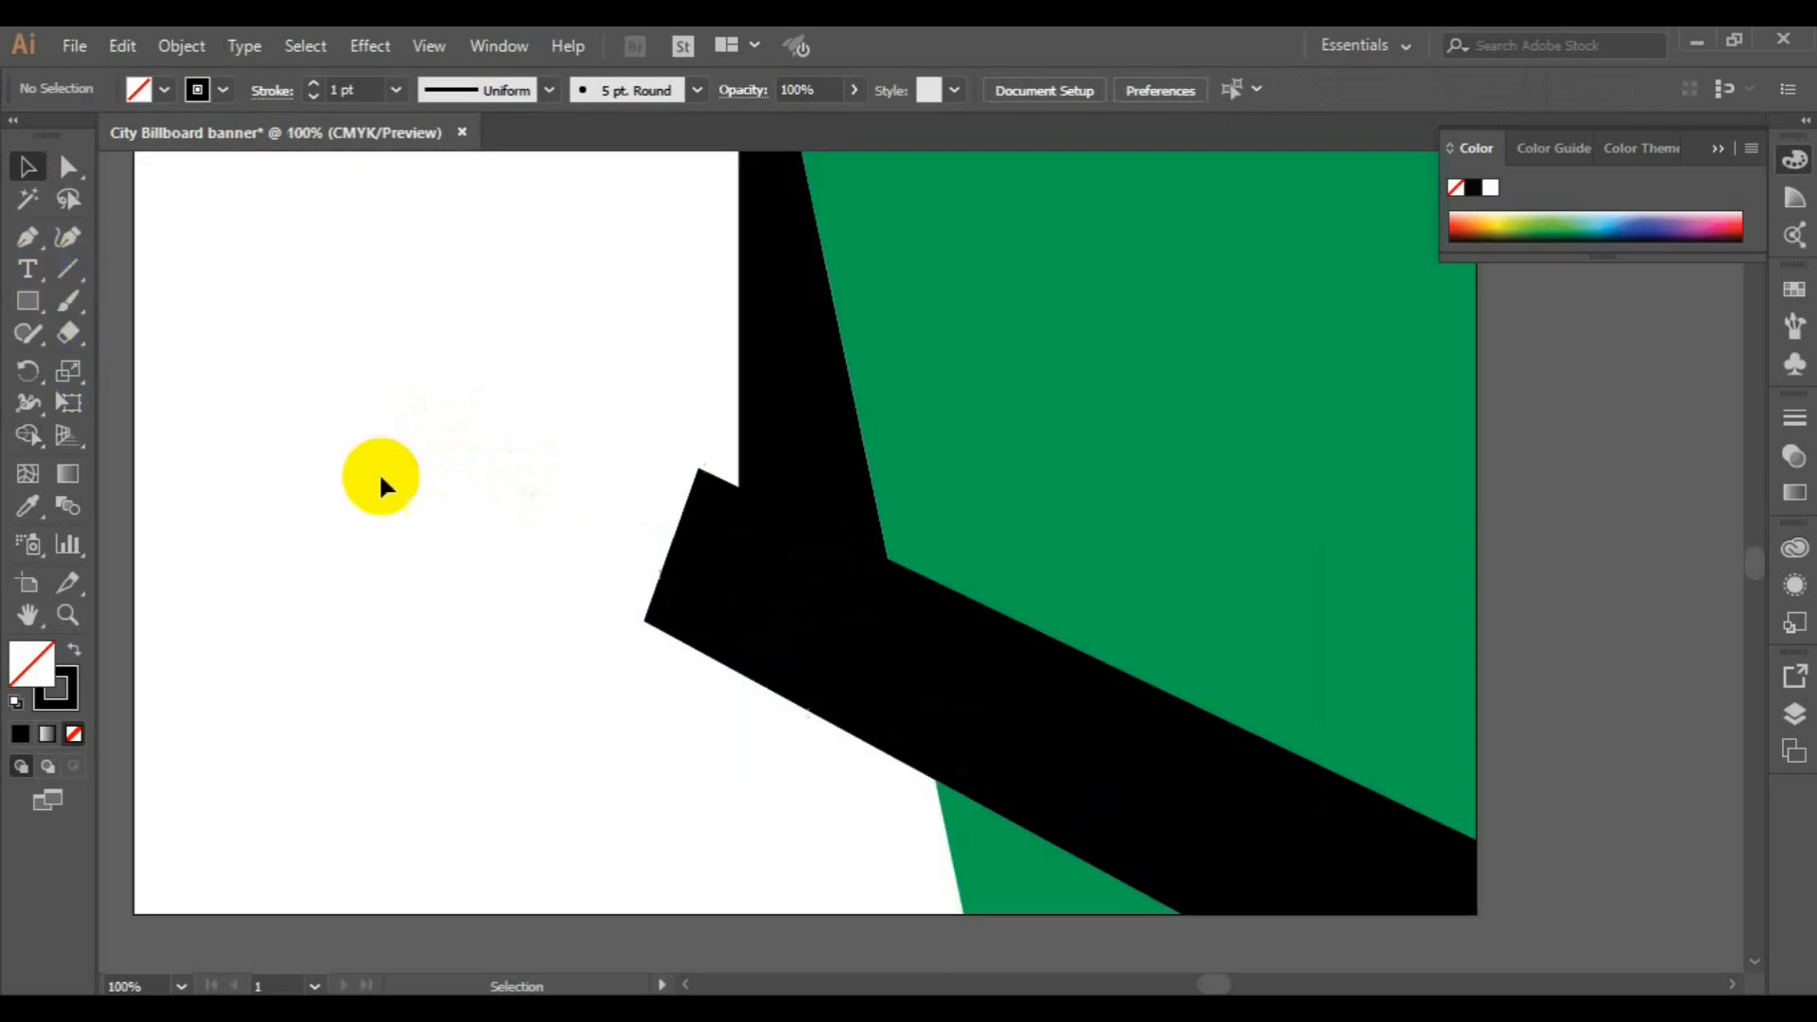
left_click(27, 233)
left_click(700, 470)
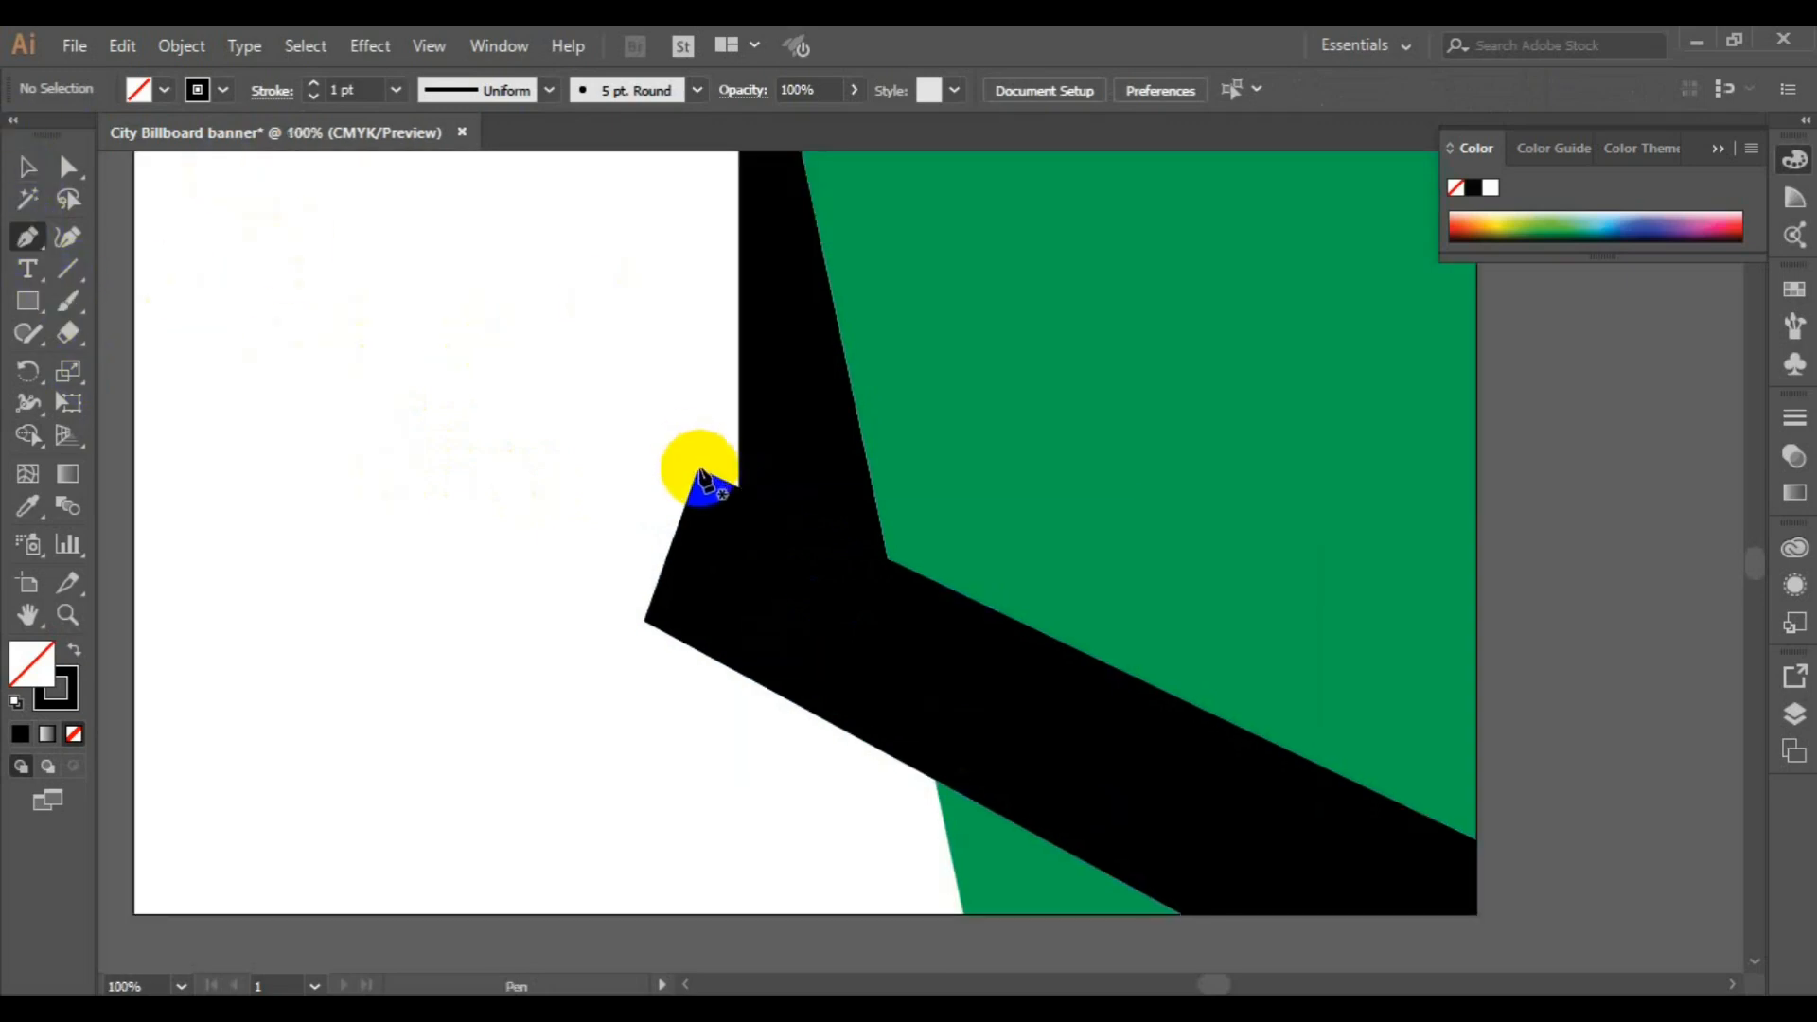
left_click(699, 469)
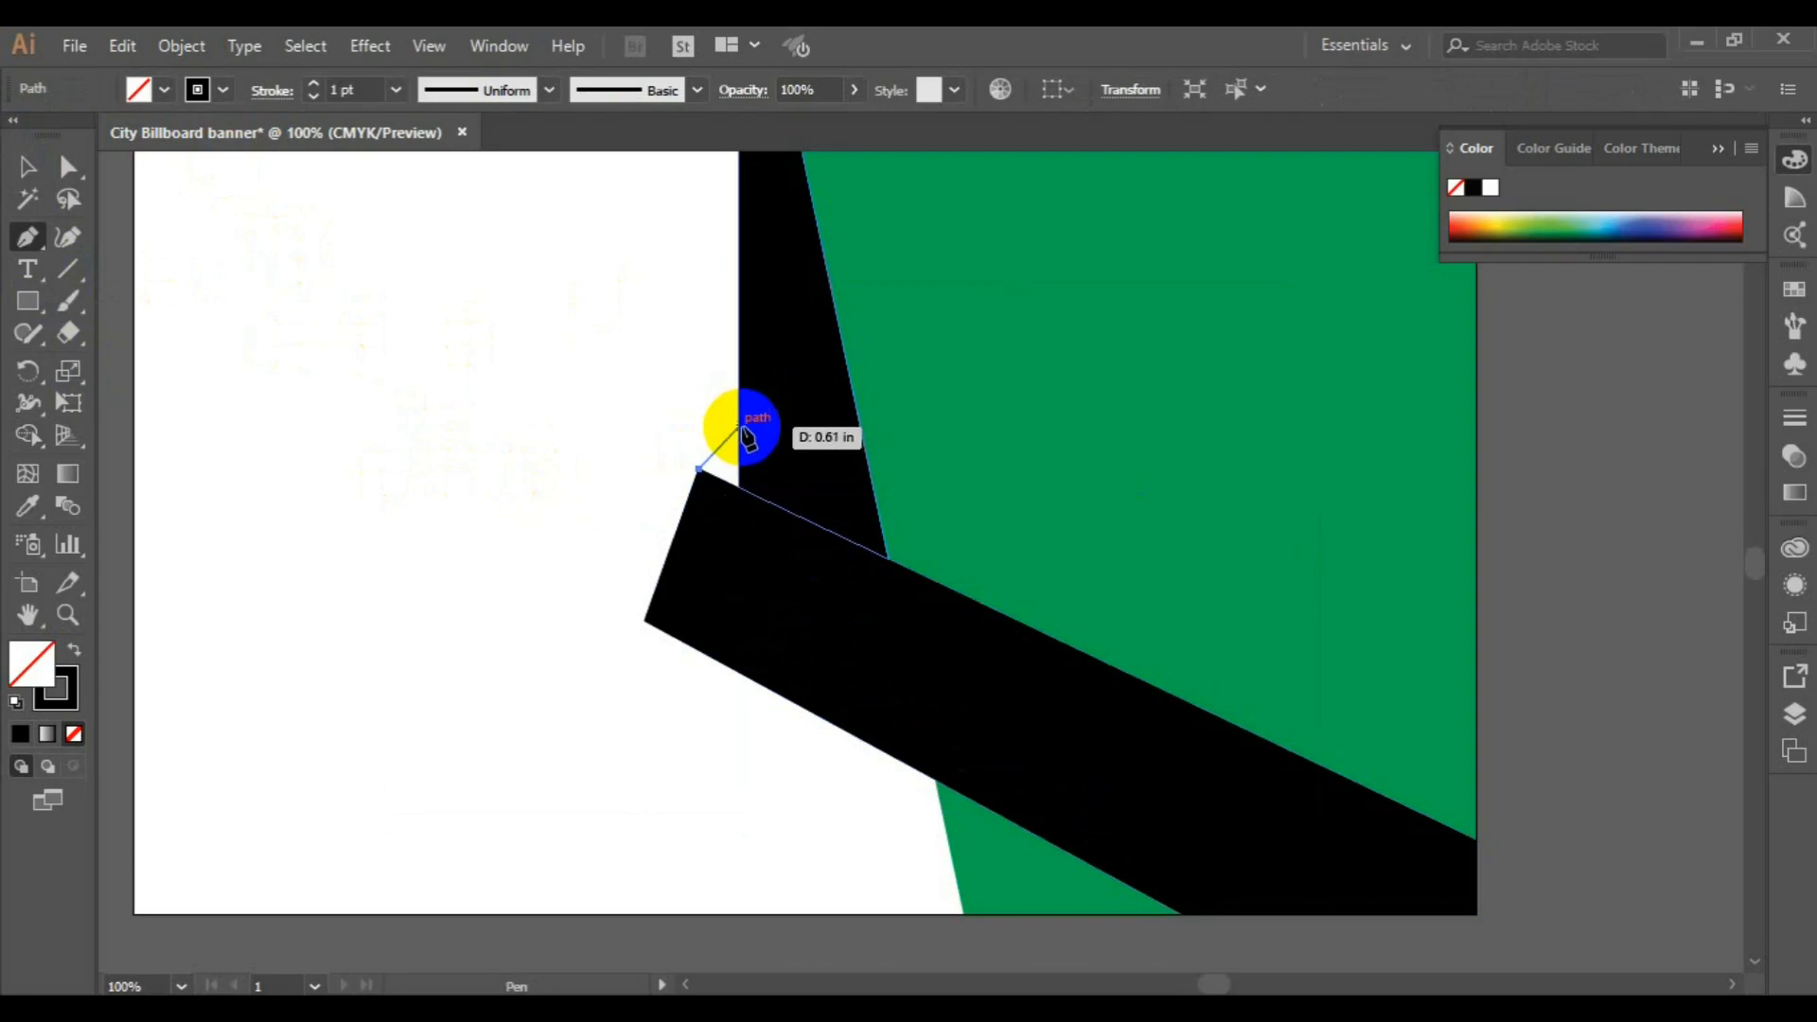
left_click(739, 427)
left_click(739, 487)
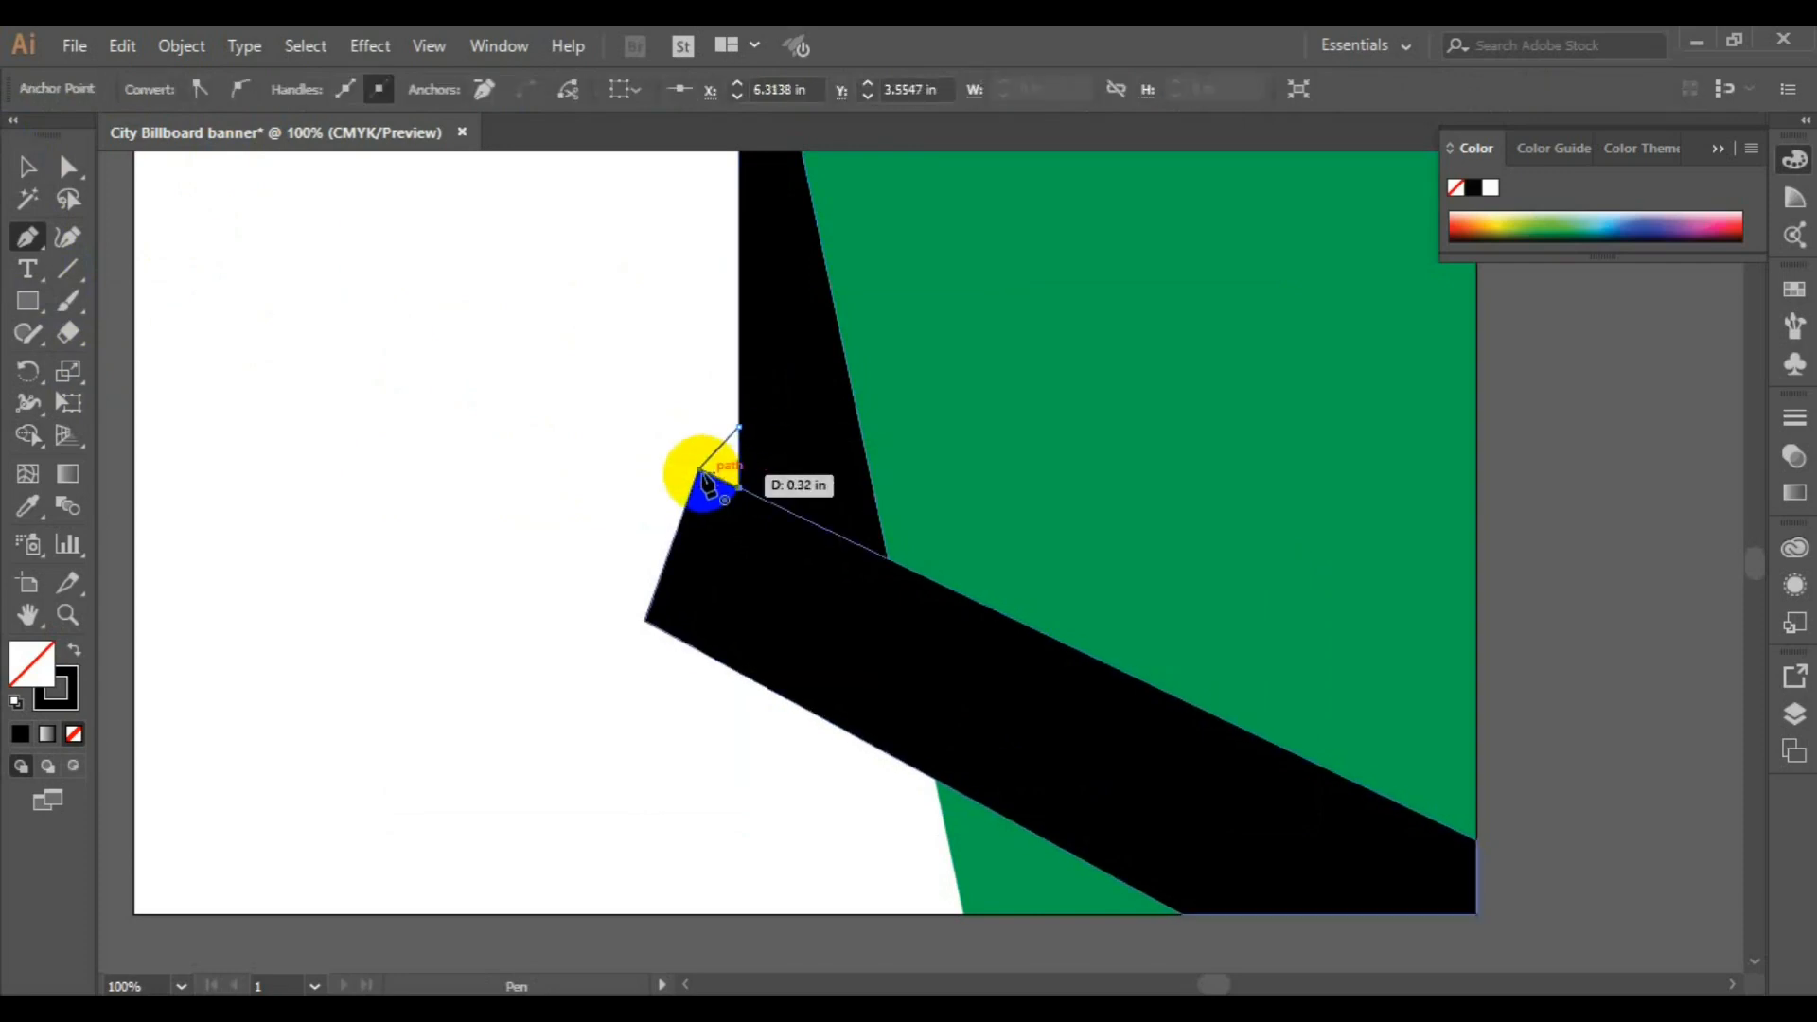
left_click(700, 471)
left_click(27, 167)
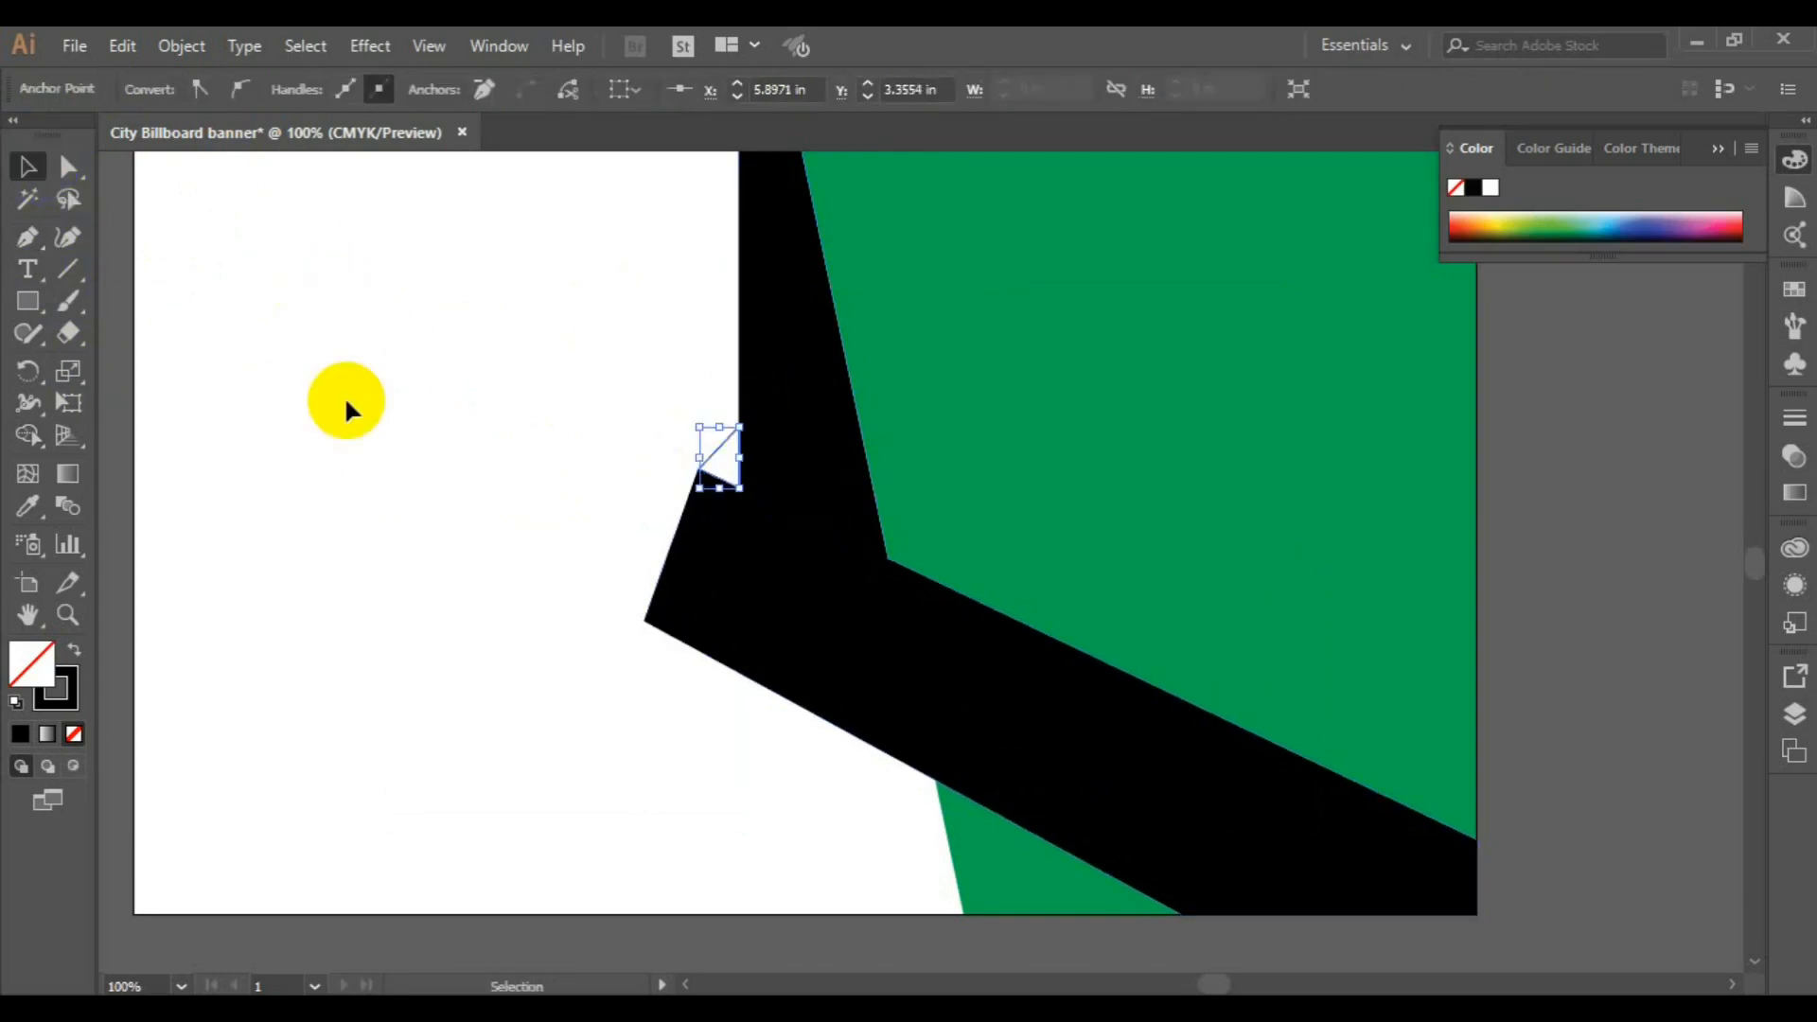
Fill the small triangle with the light green swatch C=50 M=0 Y=100 K=0 and remove its stroke
left_click(715, 473)
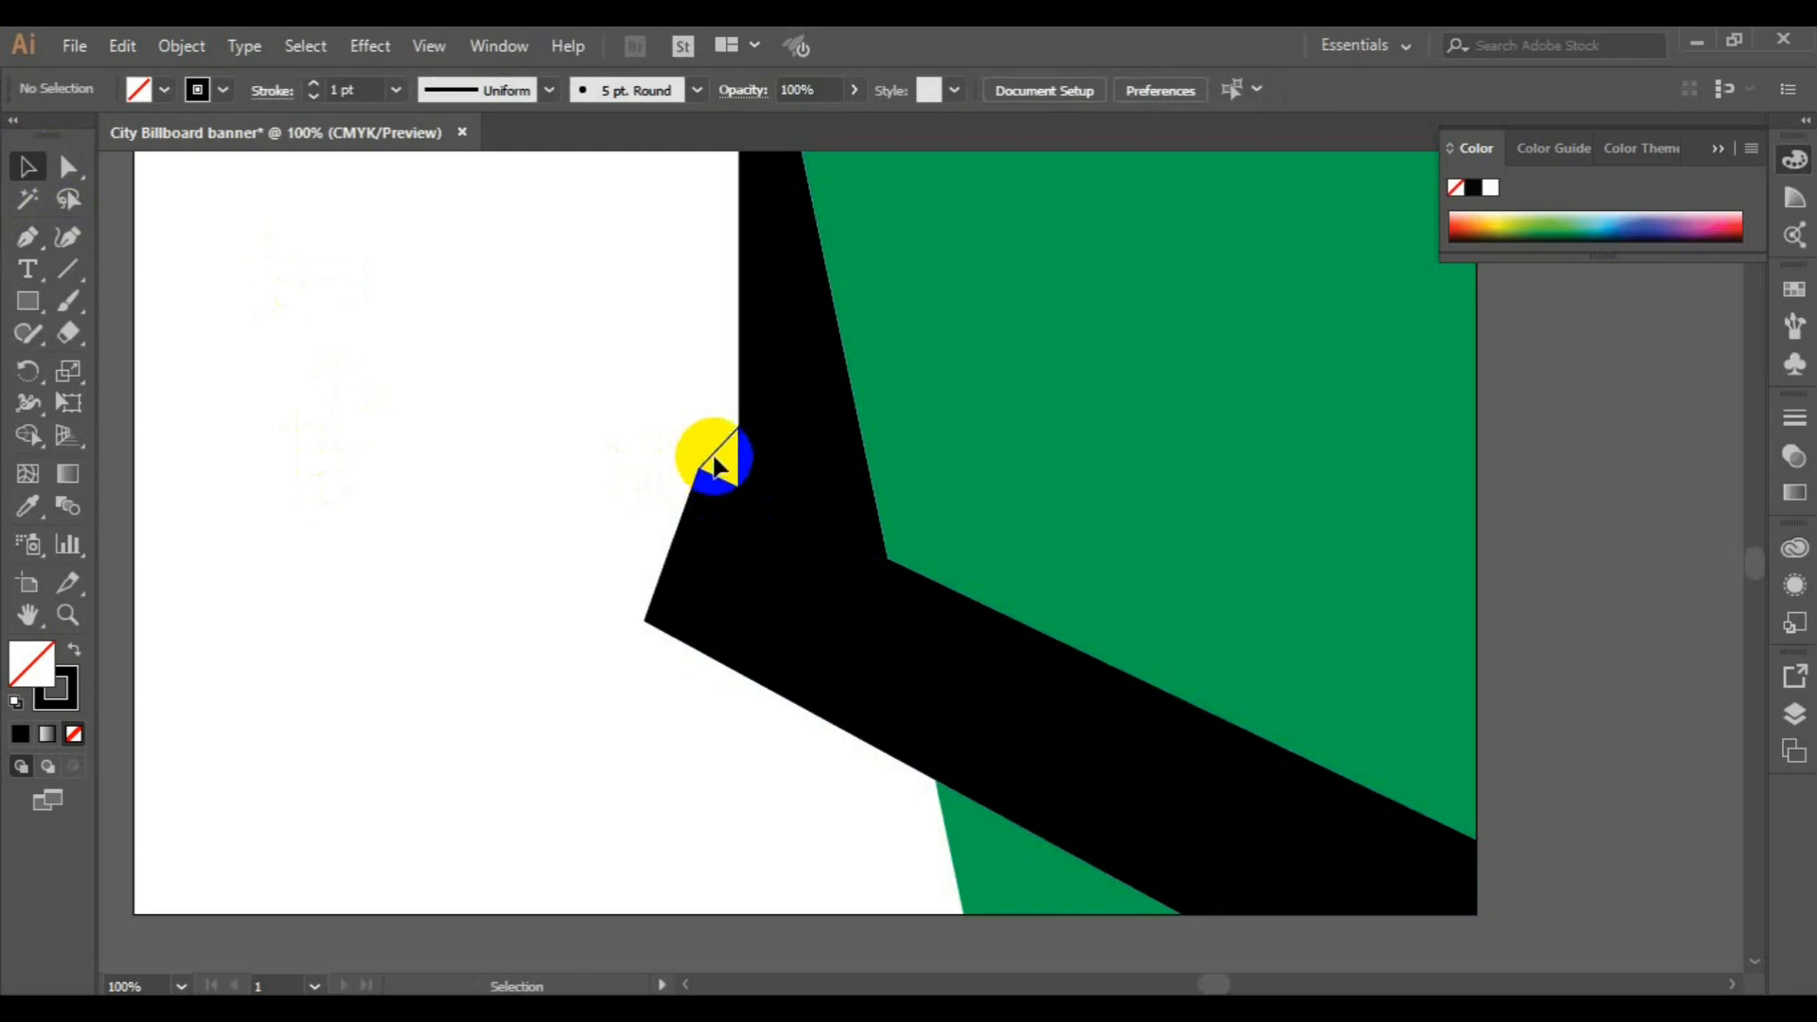
left_click(715, 465)
left_click(164, 89)
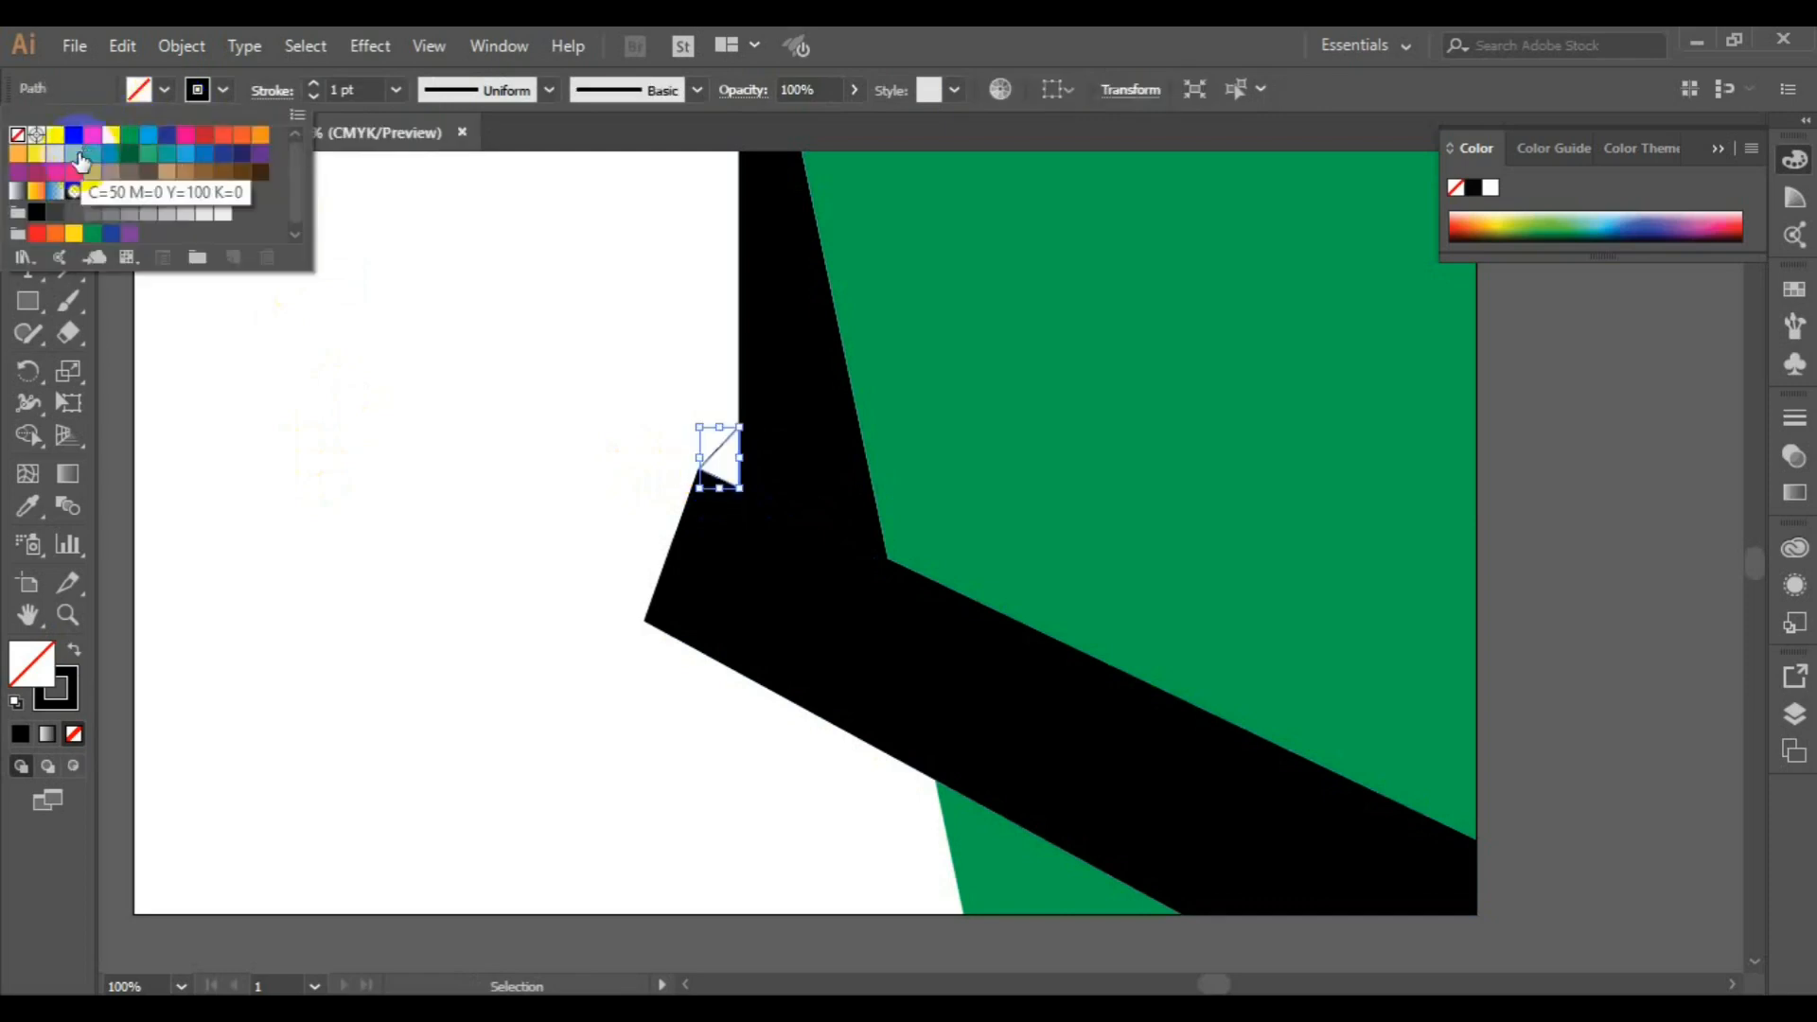
left_click(73, 153)
left_click(223, 89)
left_click(223, 89)
left_click(18, 135)
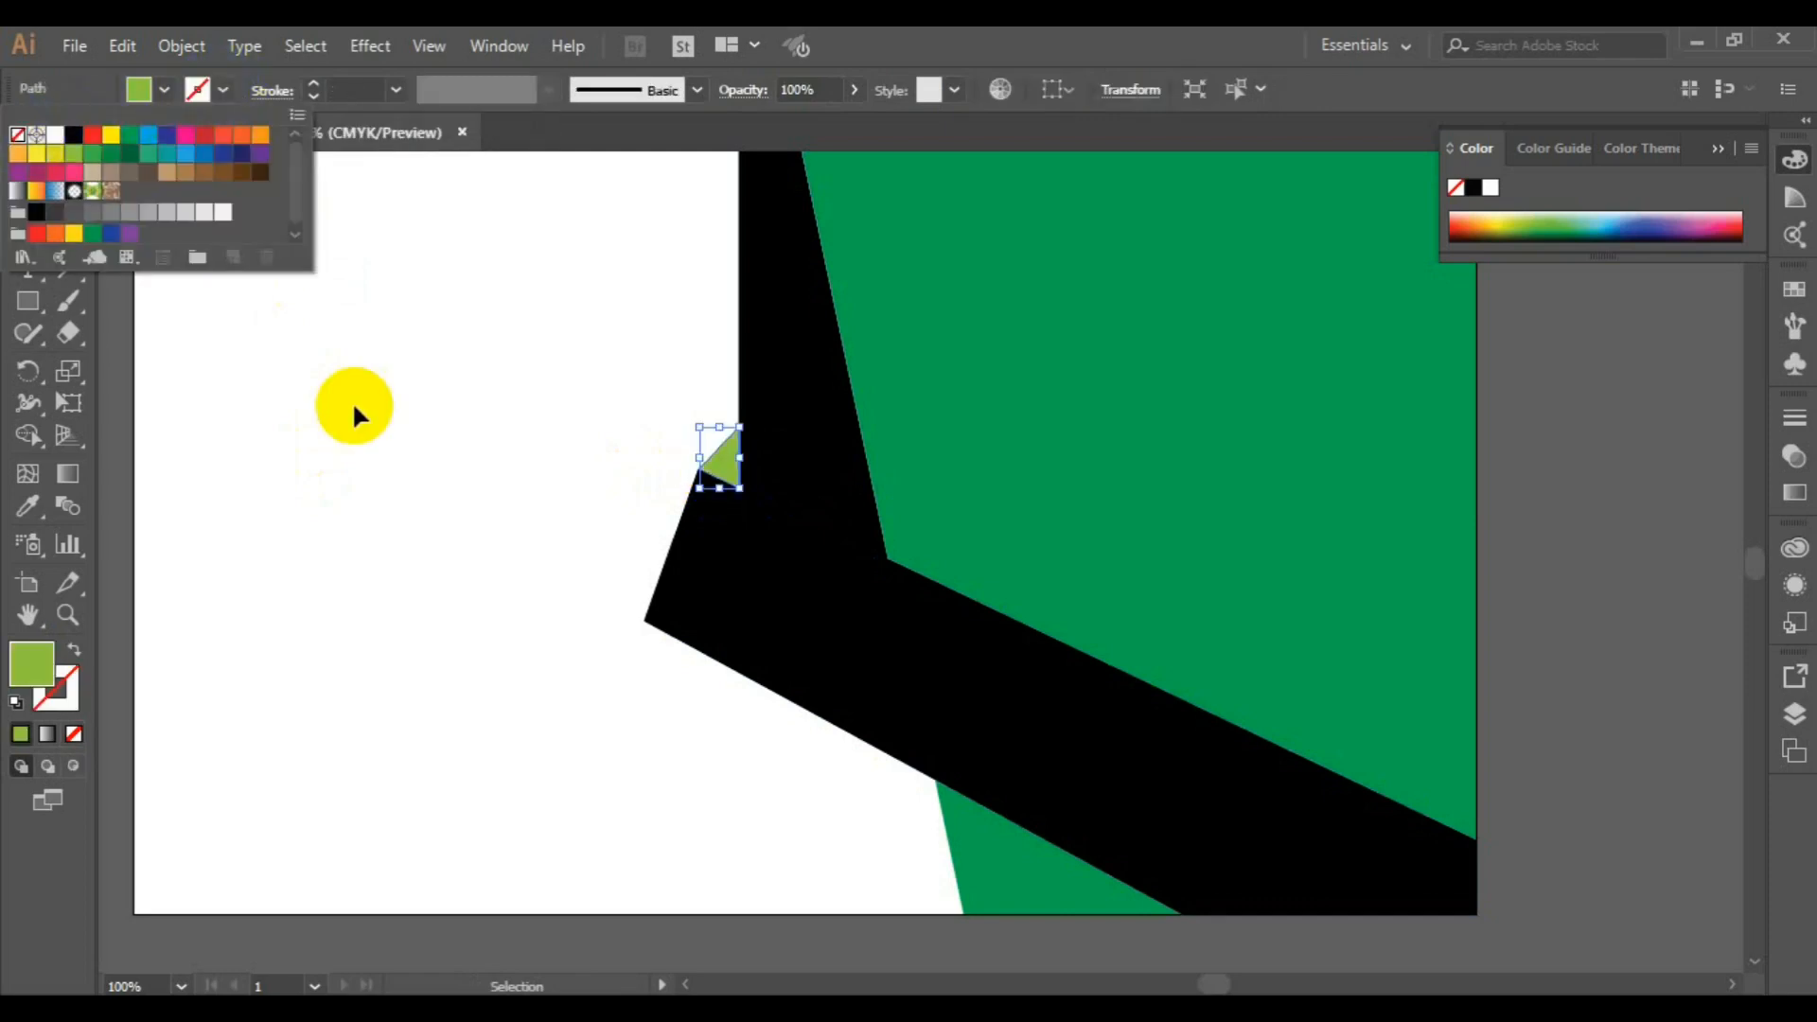
left_click(353, 402)
Save the billboard banner document
key("ctrl+minus")
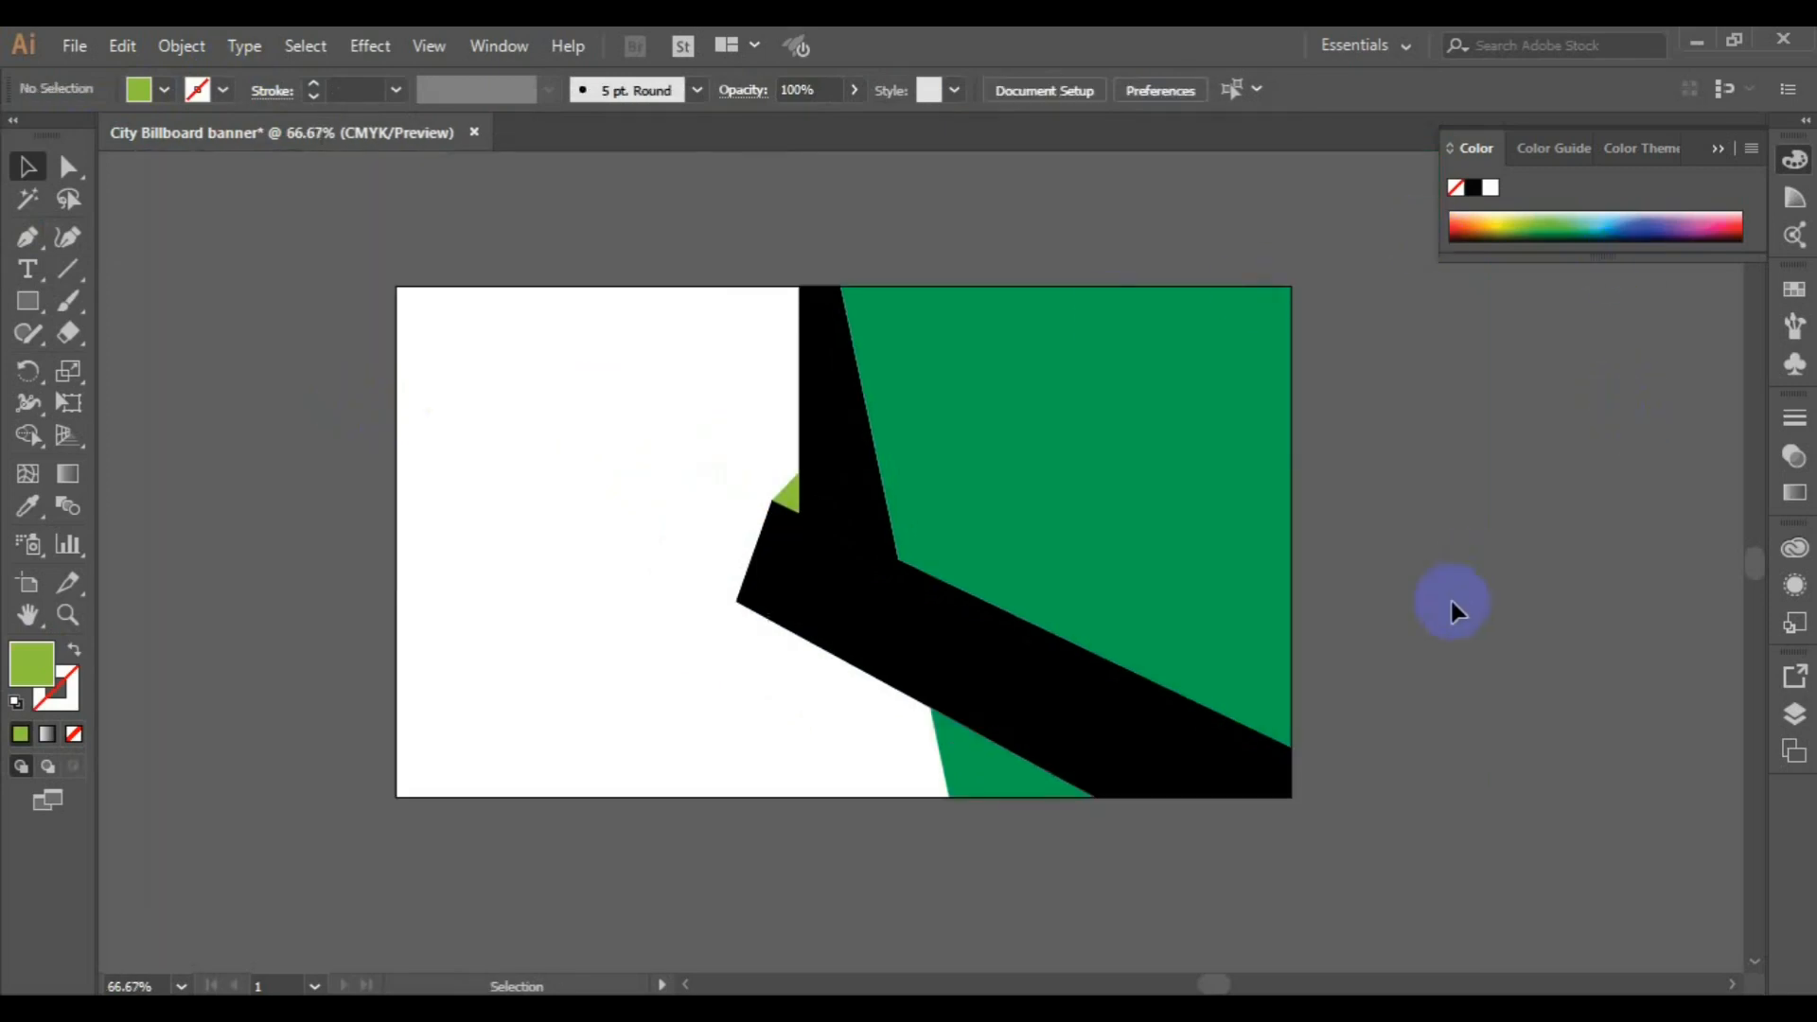
key("ctrl+s")
left_click(975, 782)
left_click(1027, 541)
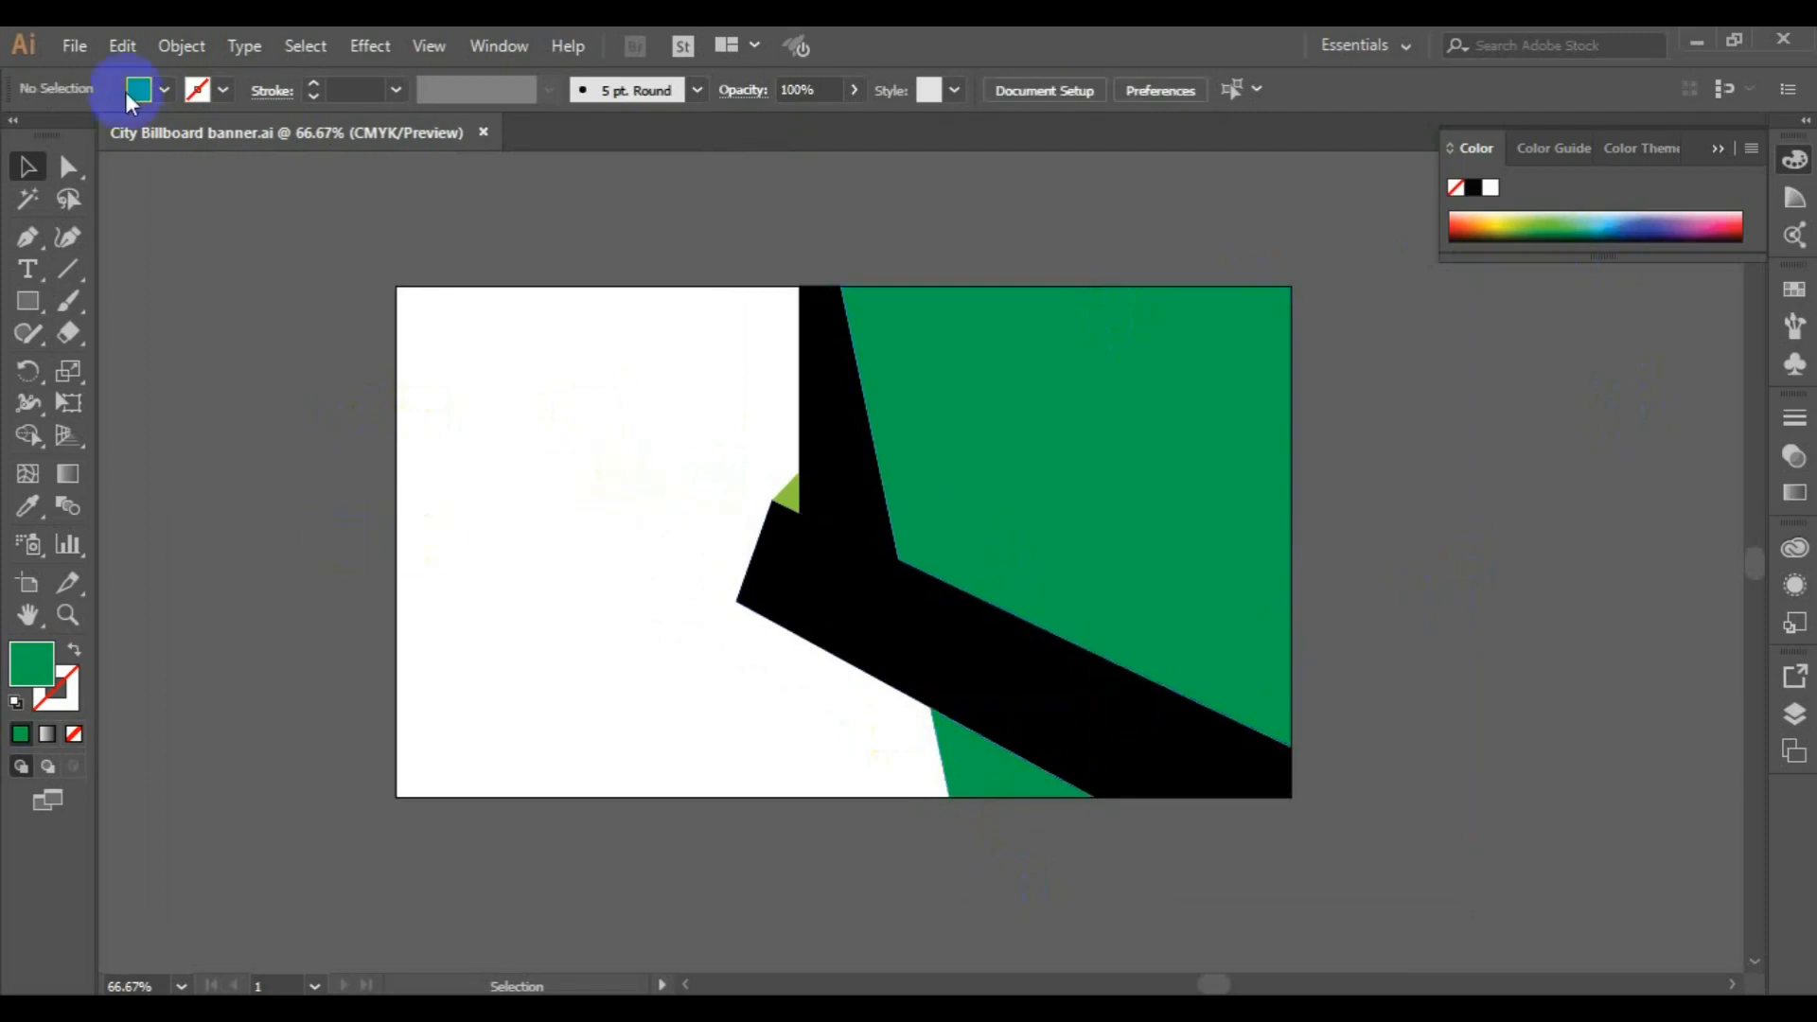
Place photo 14331 from the freepik stockpoto folder over the green and black shapes, about 11.2 x 7.5 in
left_click(85, 56)
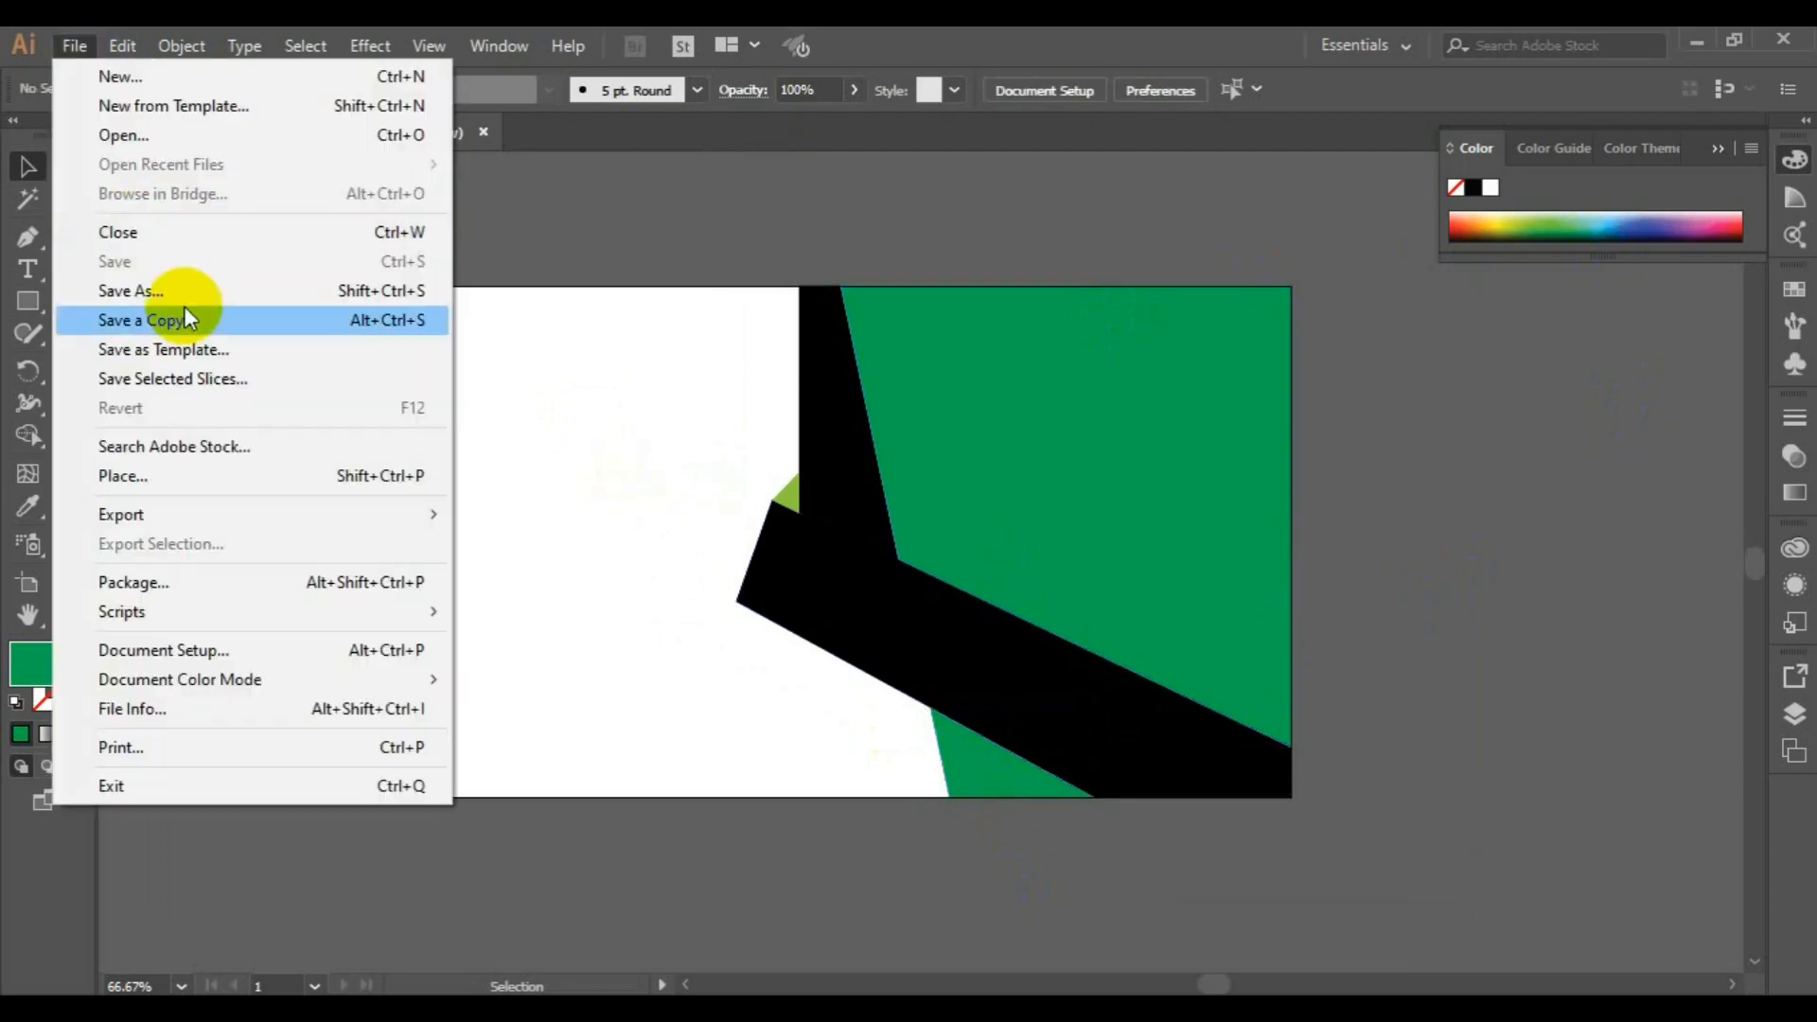
left_click(220, 469)
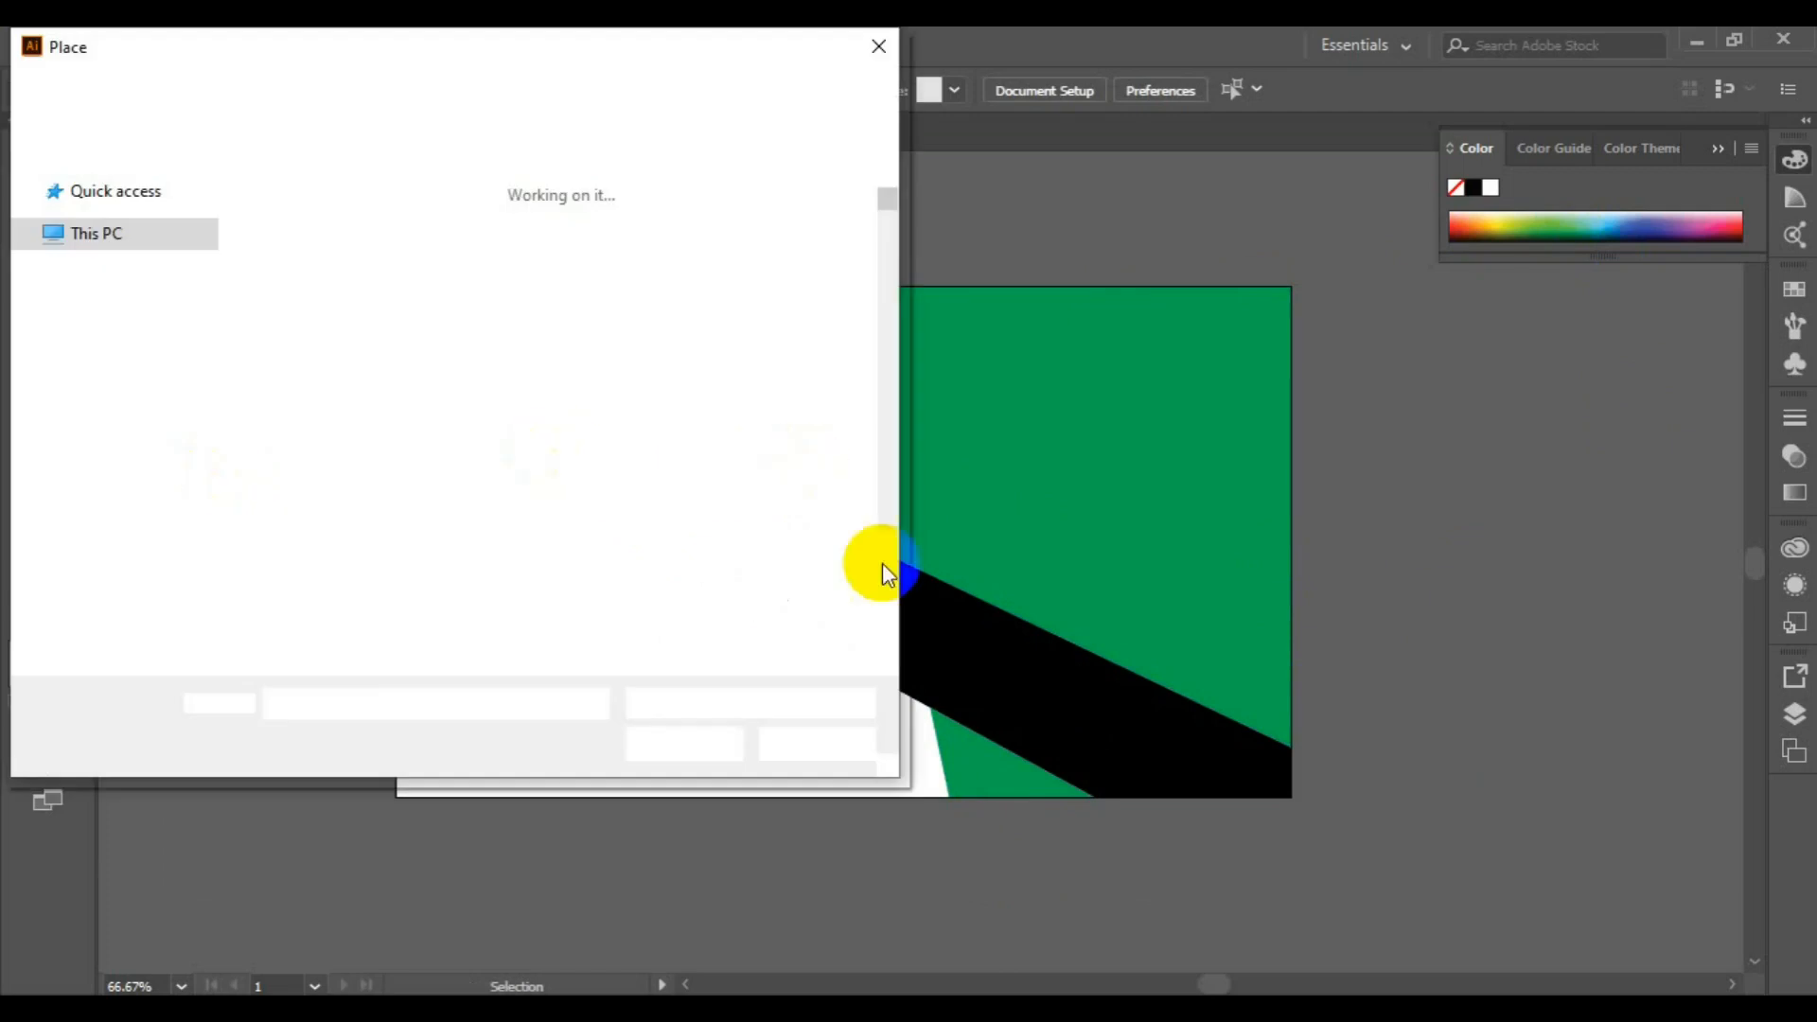
left_click(885, 546)
left_click(884, 546)
left_click(884, 546)
left_click(884, 546)
left_click(884, 546)
left_click(884, 546)
left_click(883, 546)
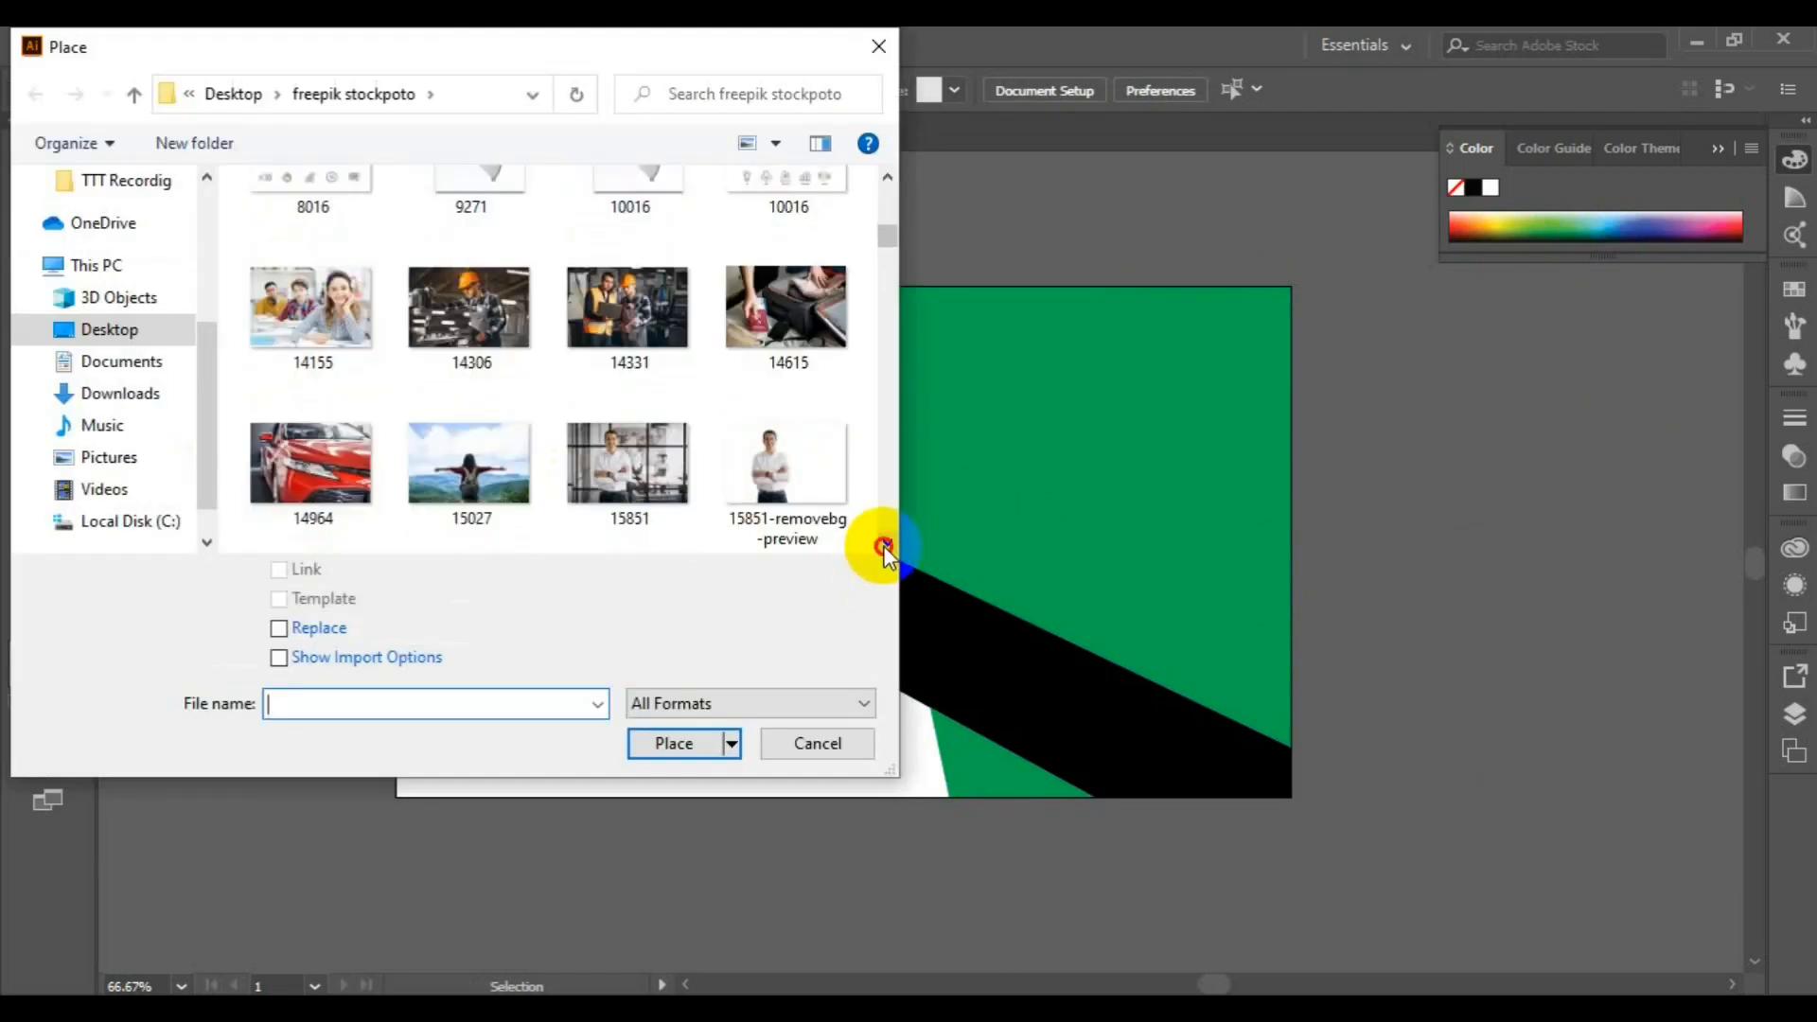
left_click(526, 352)
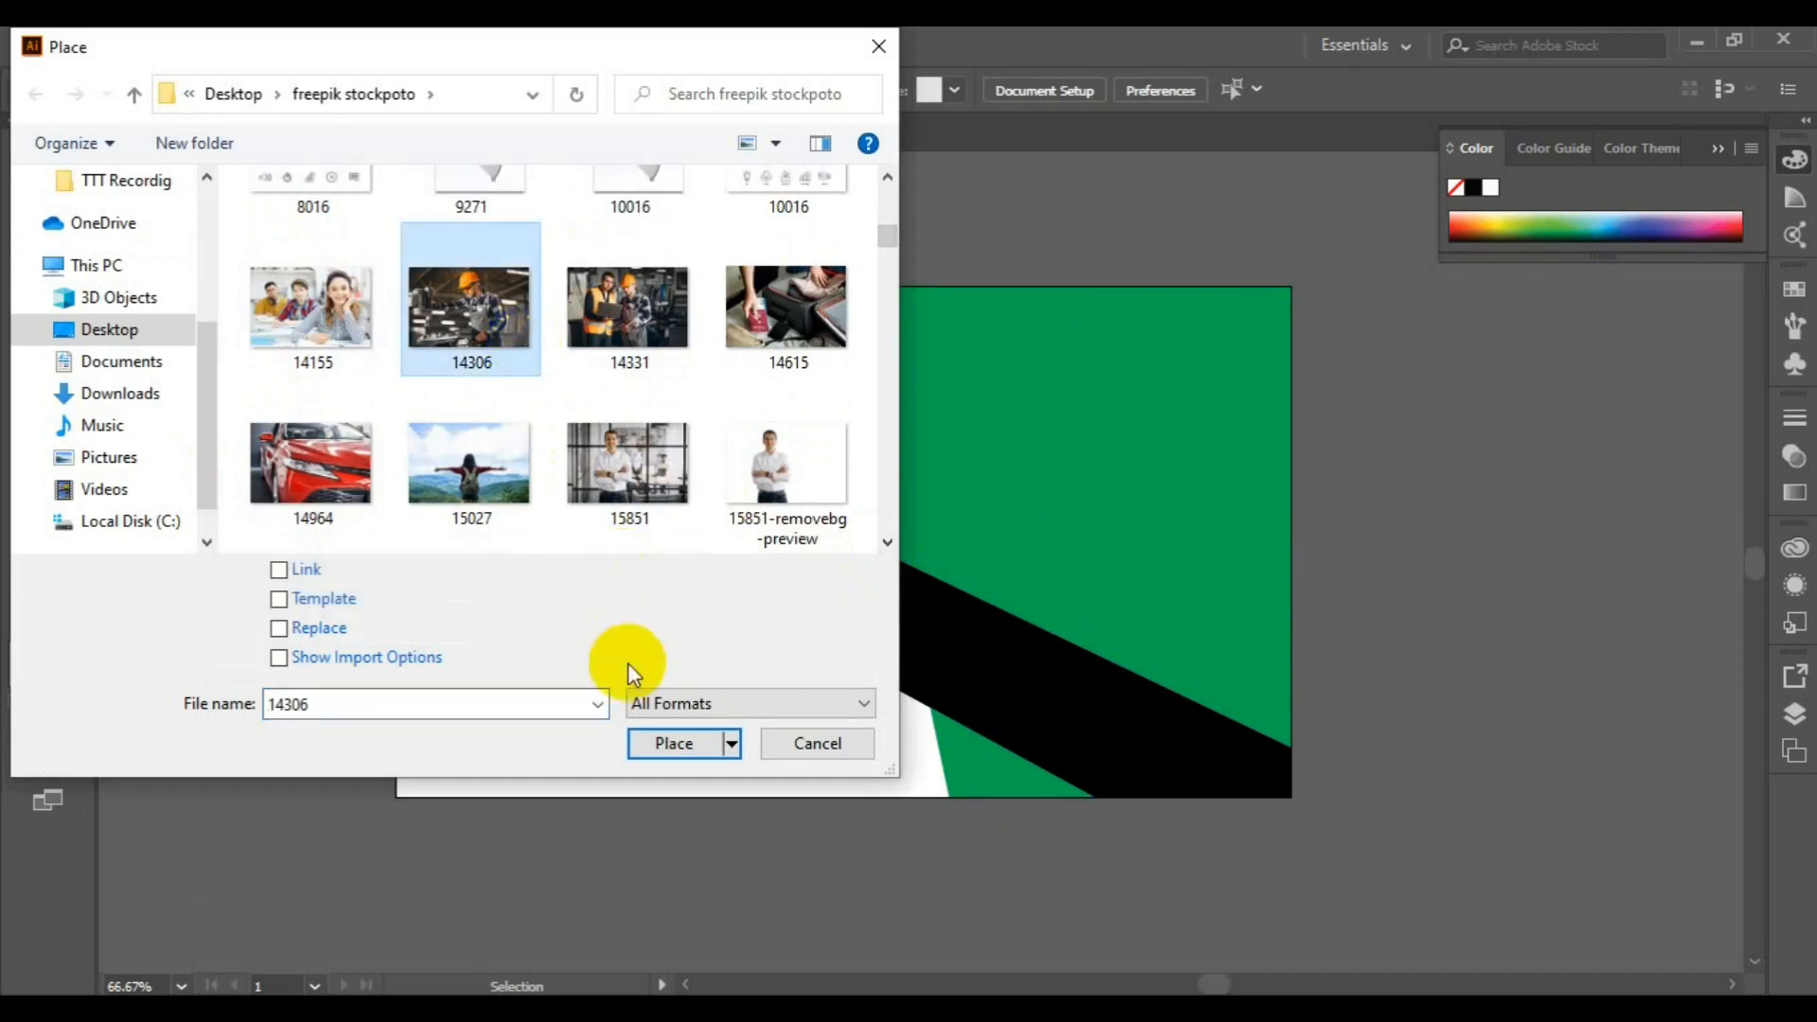
left_click(620, 308)
left_click(674, 744)
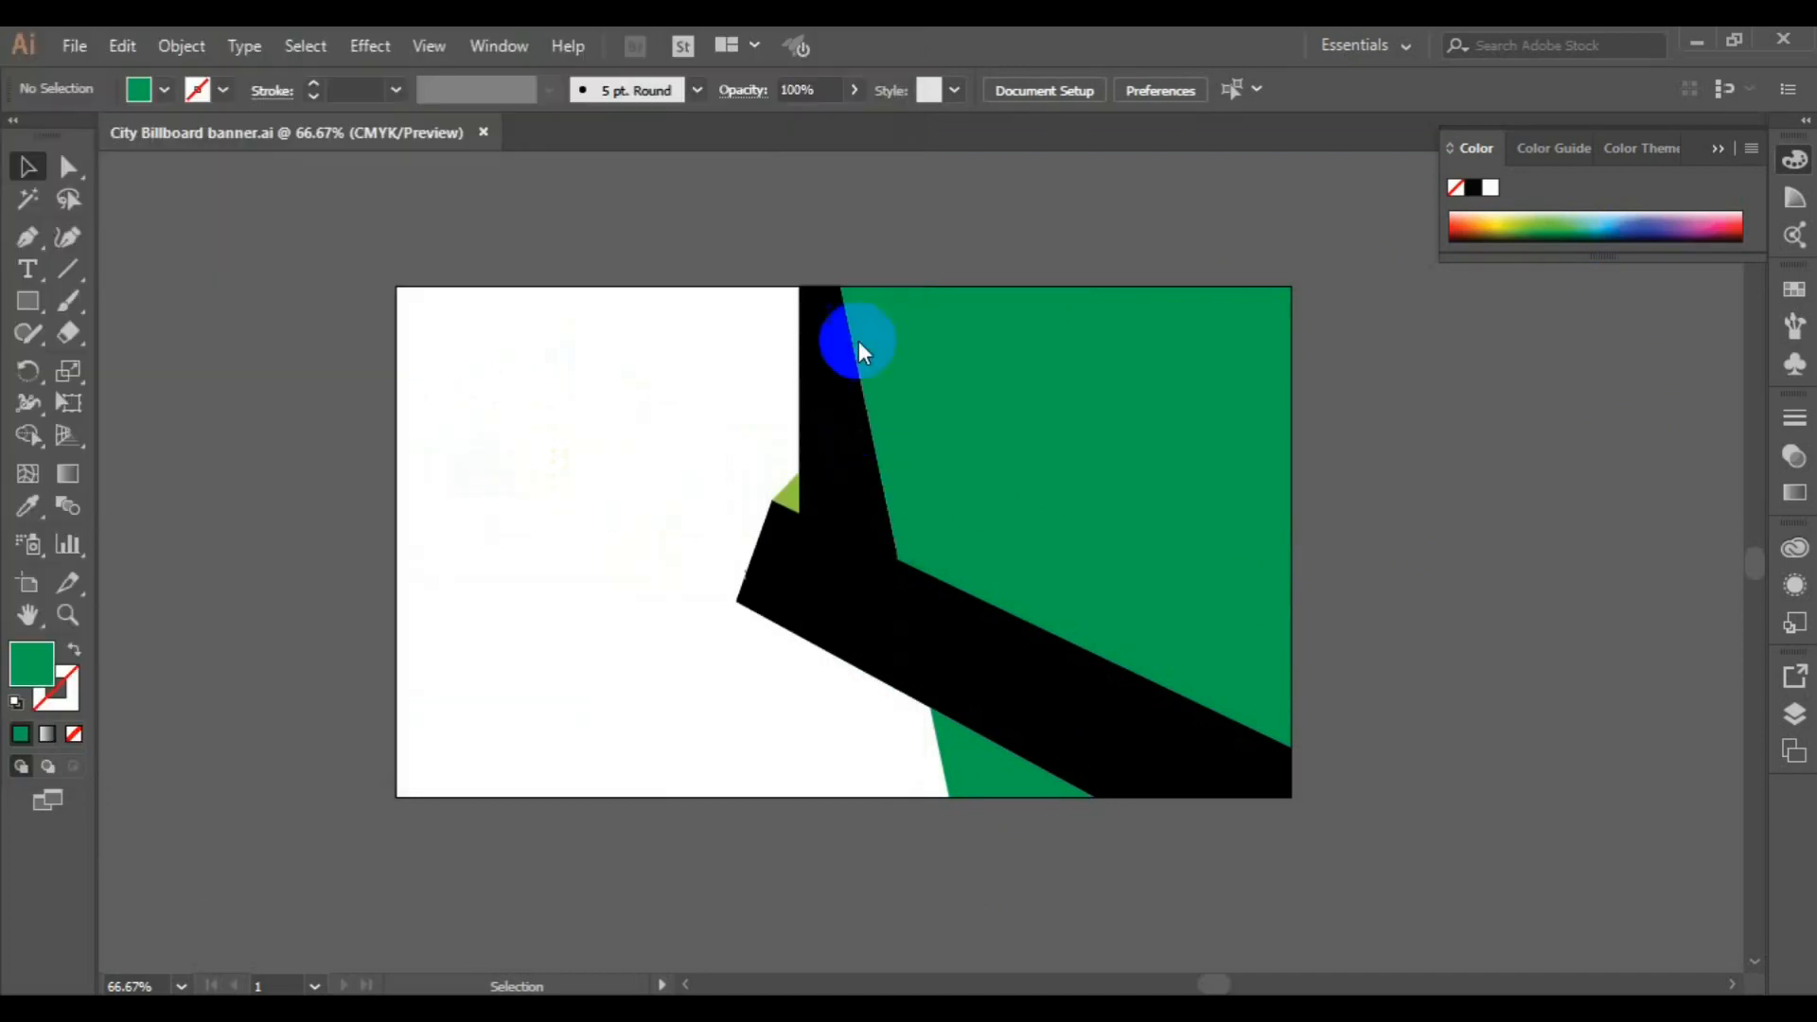
left_click(833, 292)
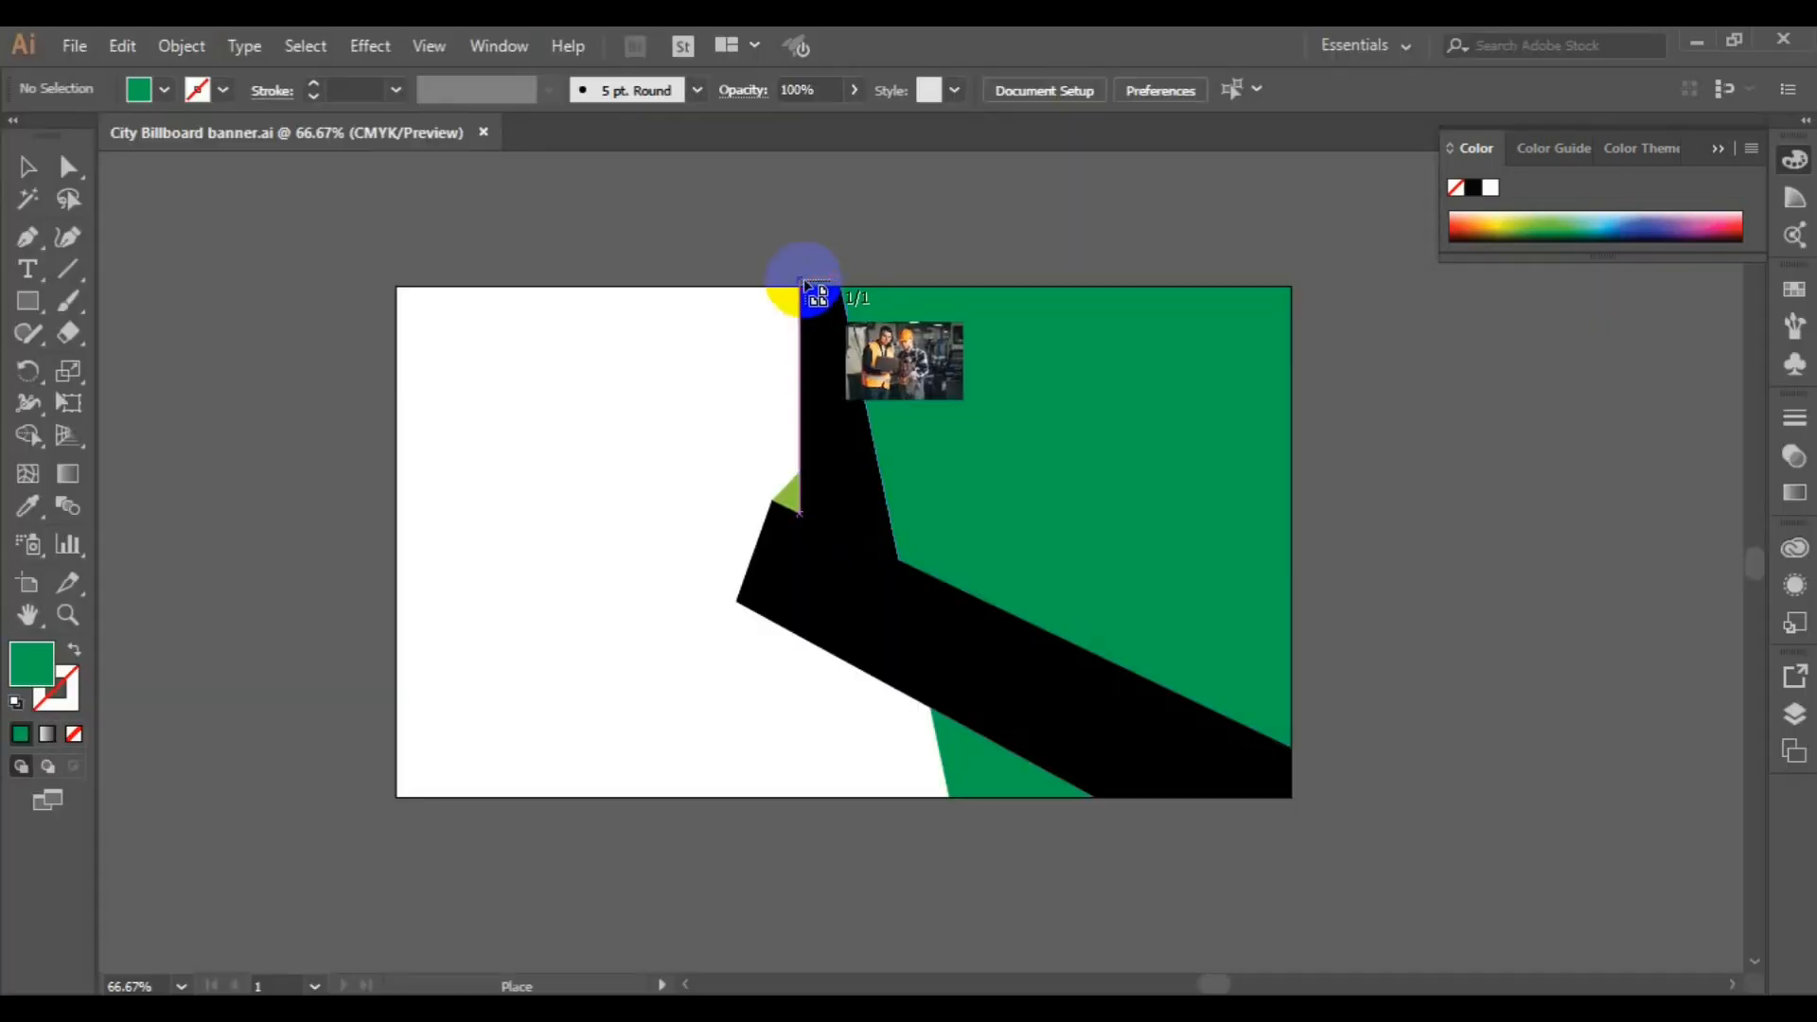
left_click_drag(1269, 661, 1515, 814)
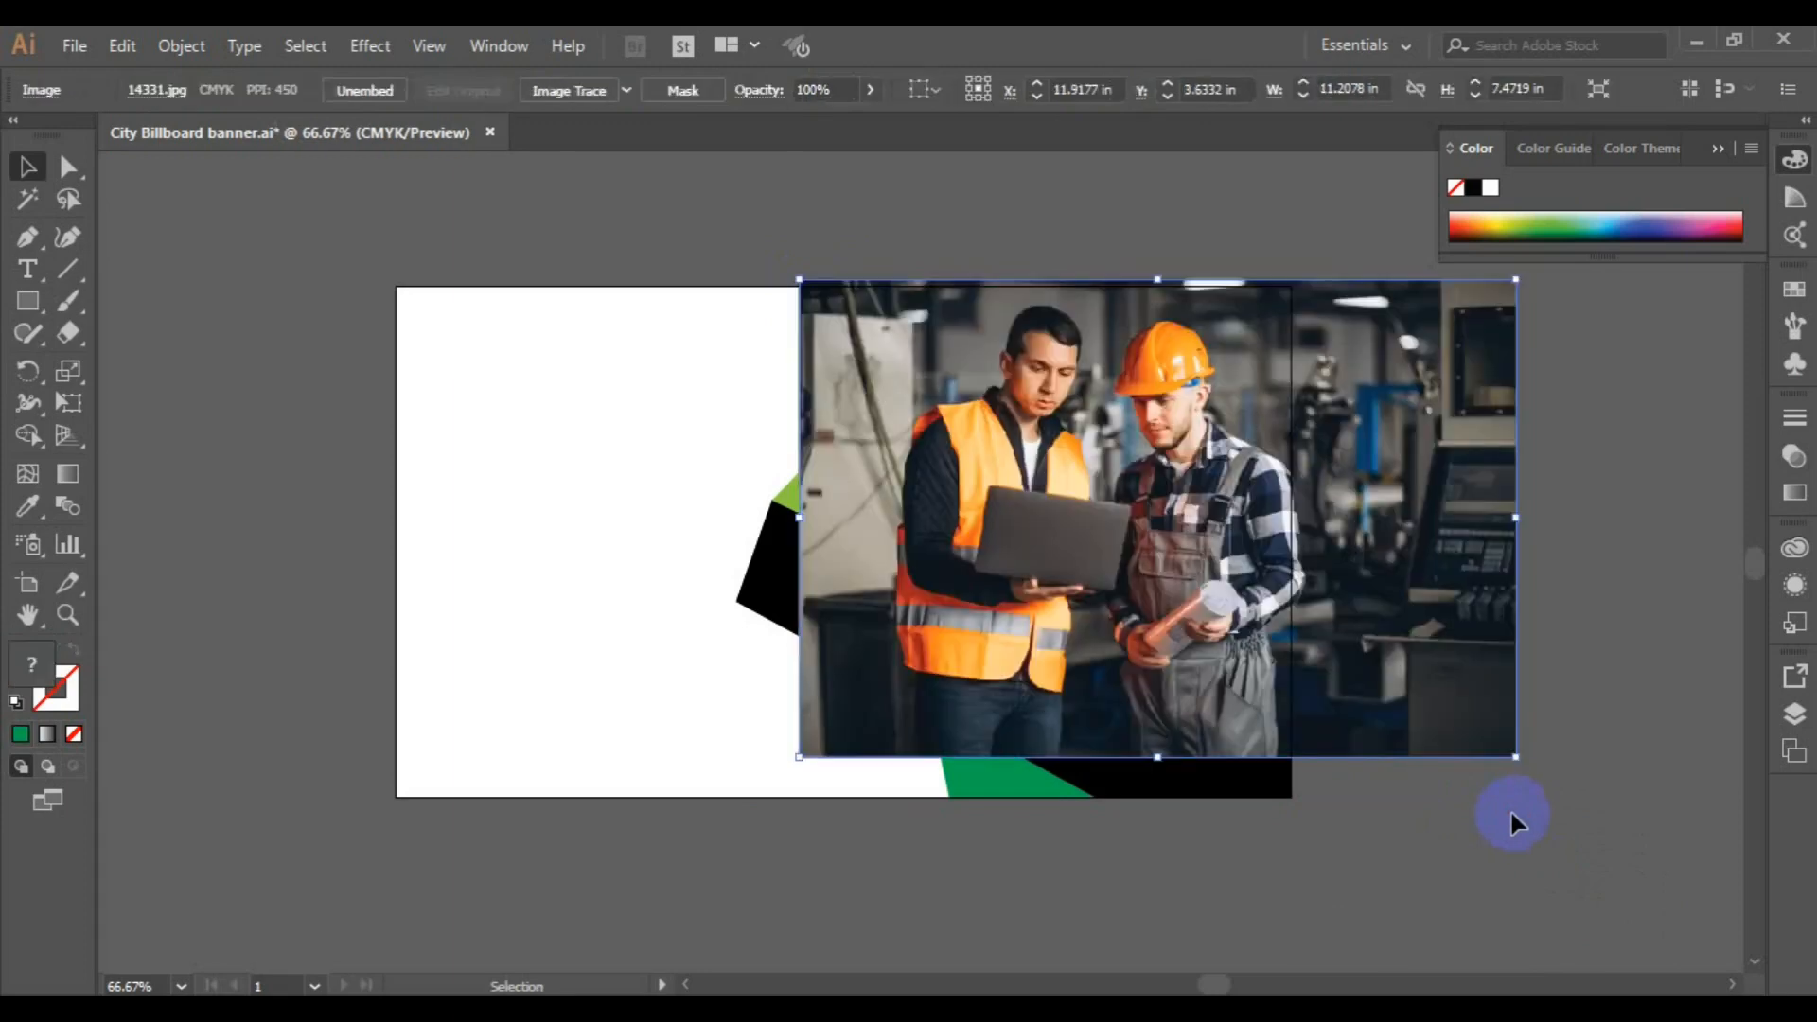
Move the photo slightly right to about X 12.27 in, Y 3.55 in and send it to the back
left_click_drag(1249, 596, 1266, 598)
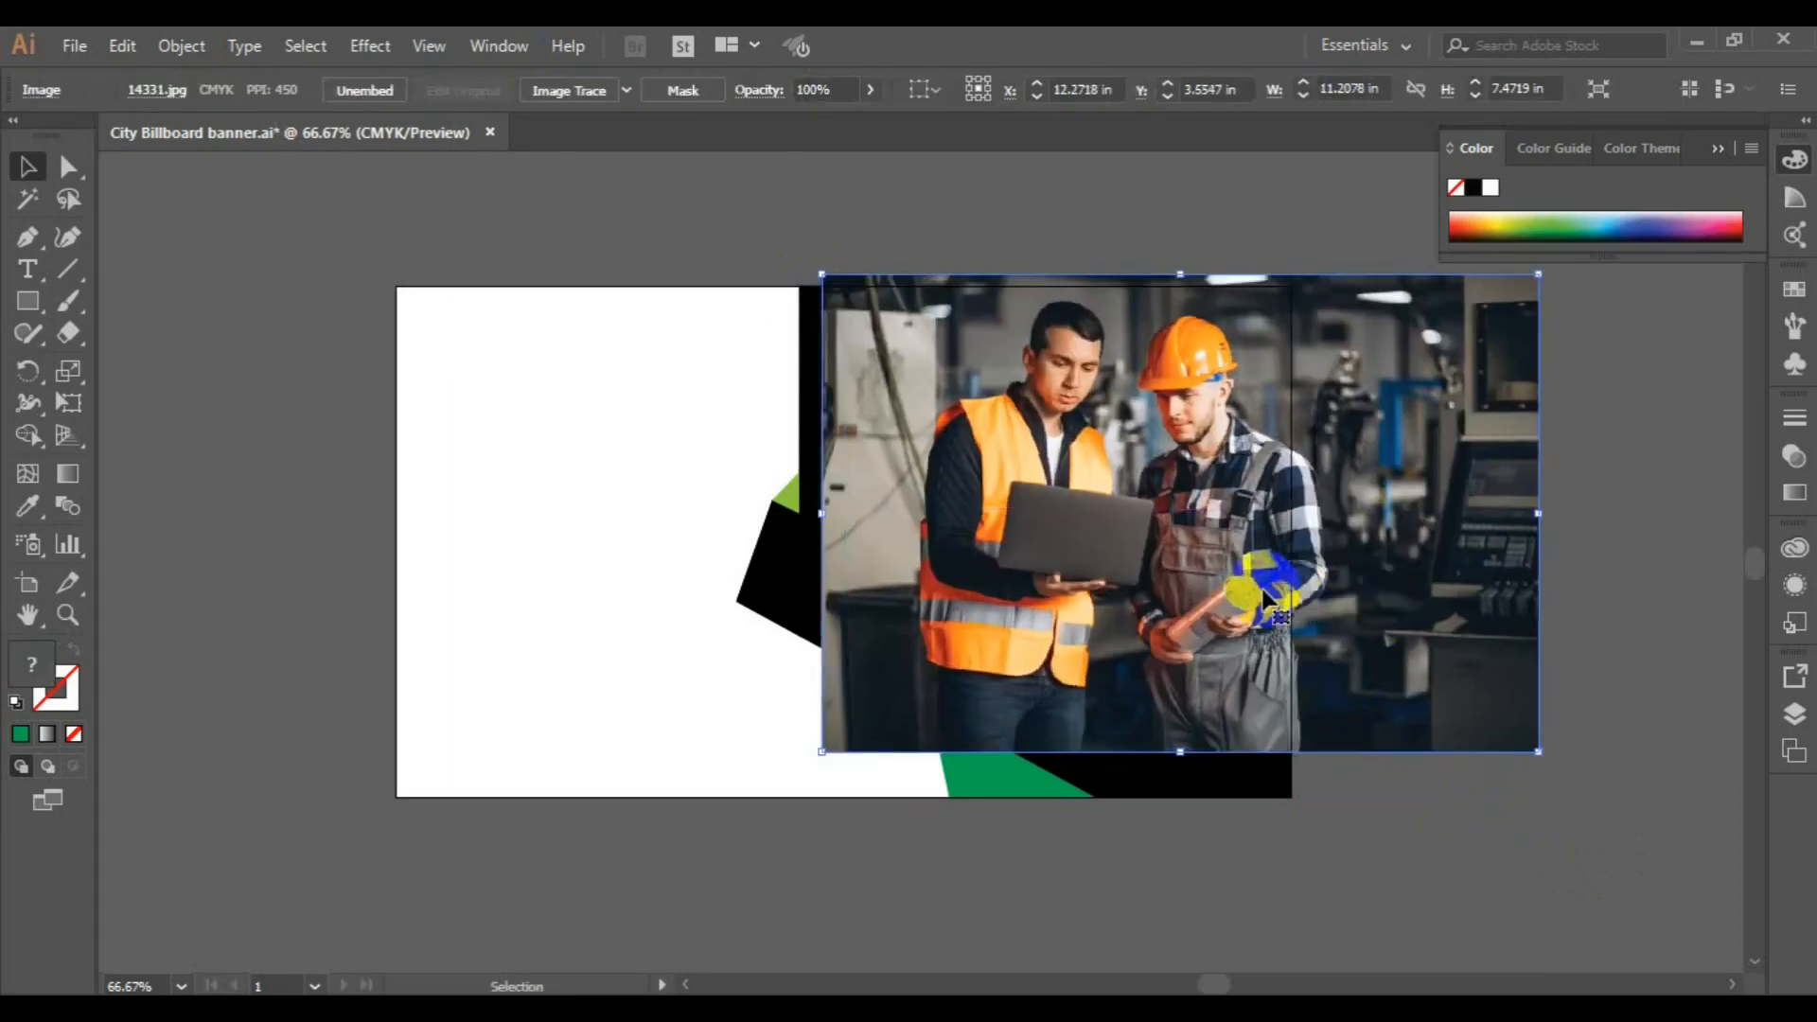
right_click(1336, 600)
mouse_move(1406, 797)
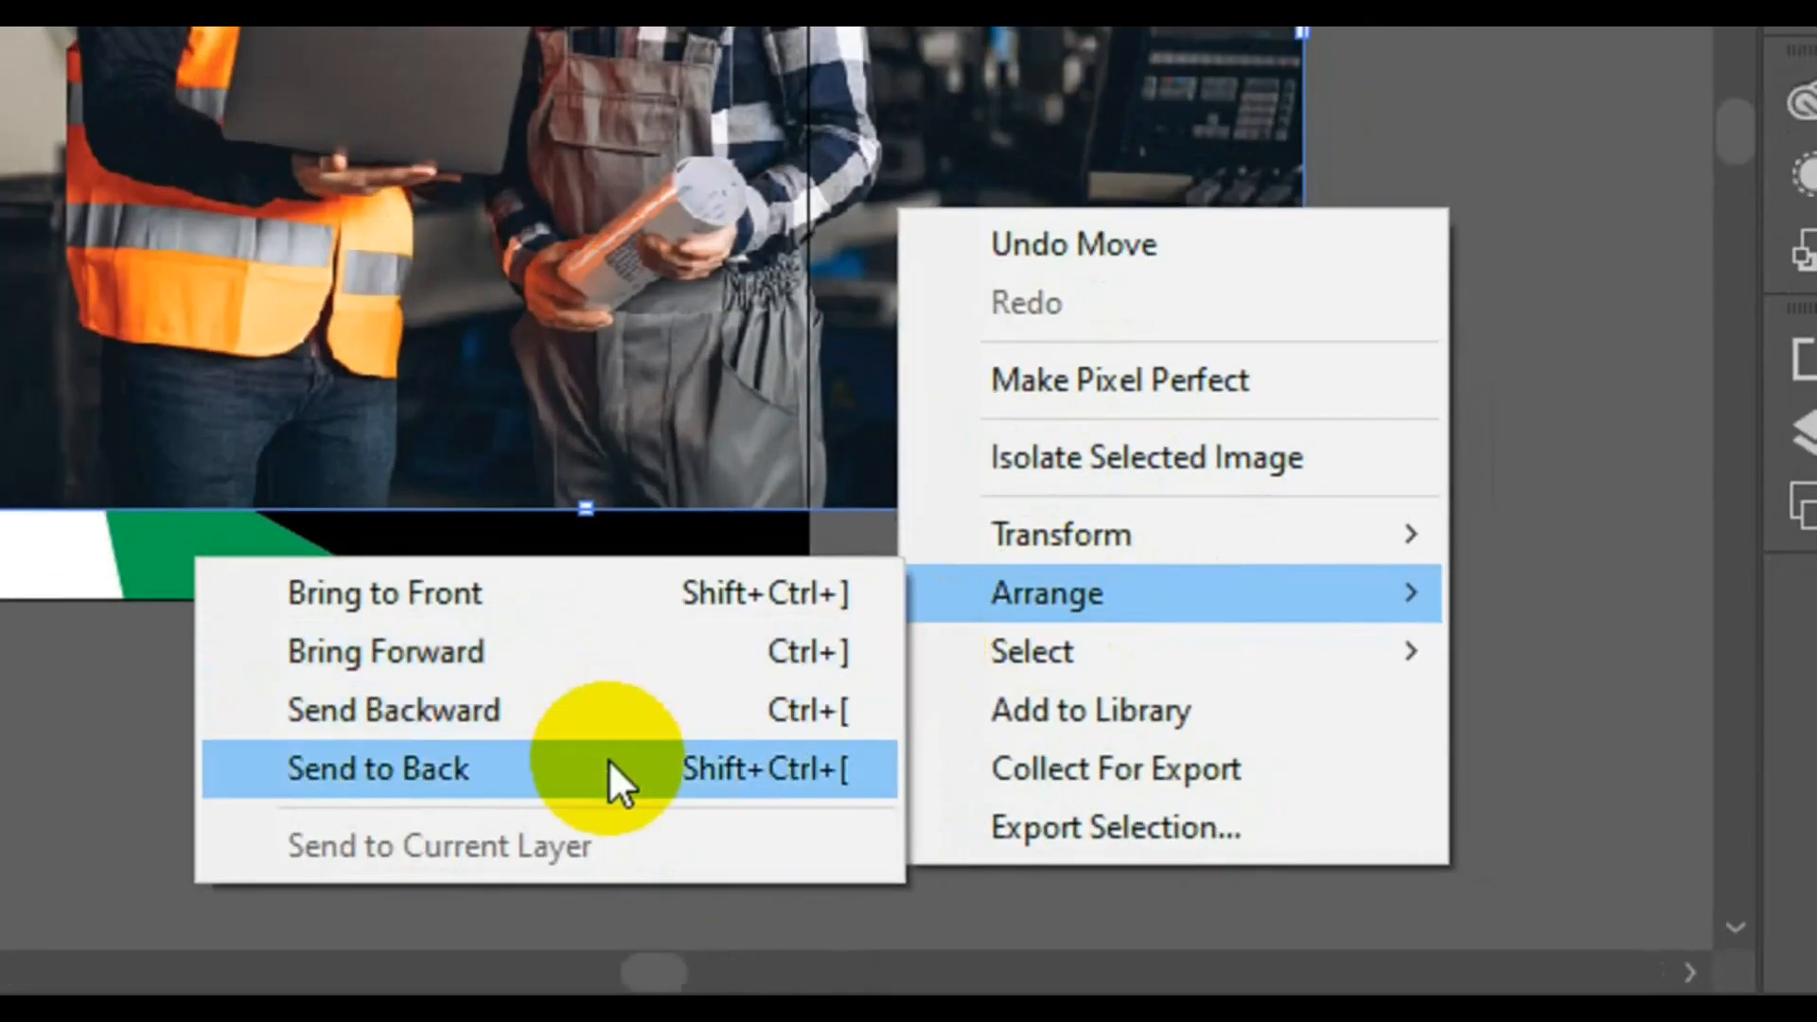
left_click(1188, 881)
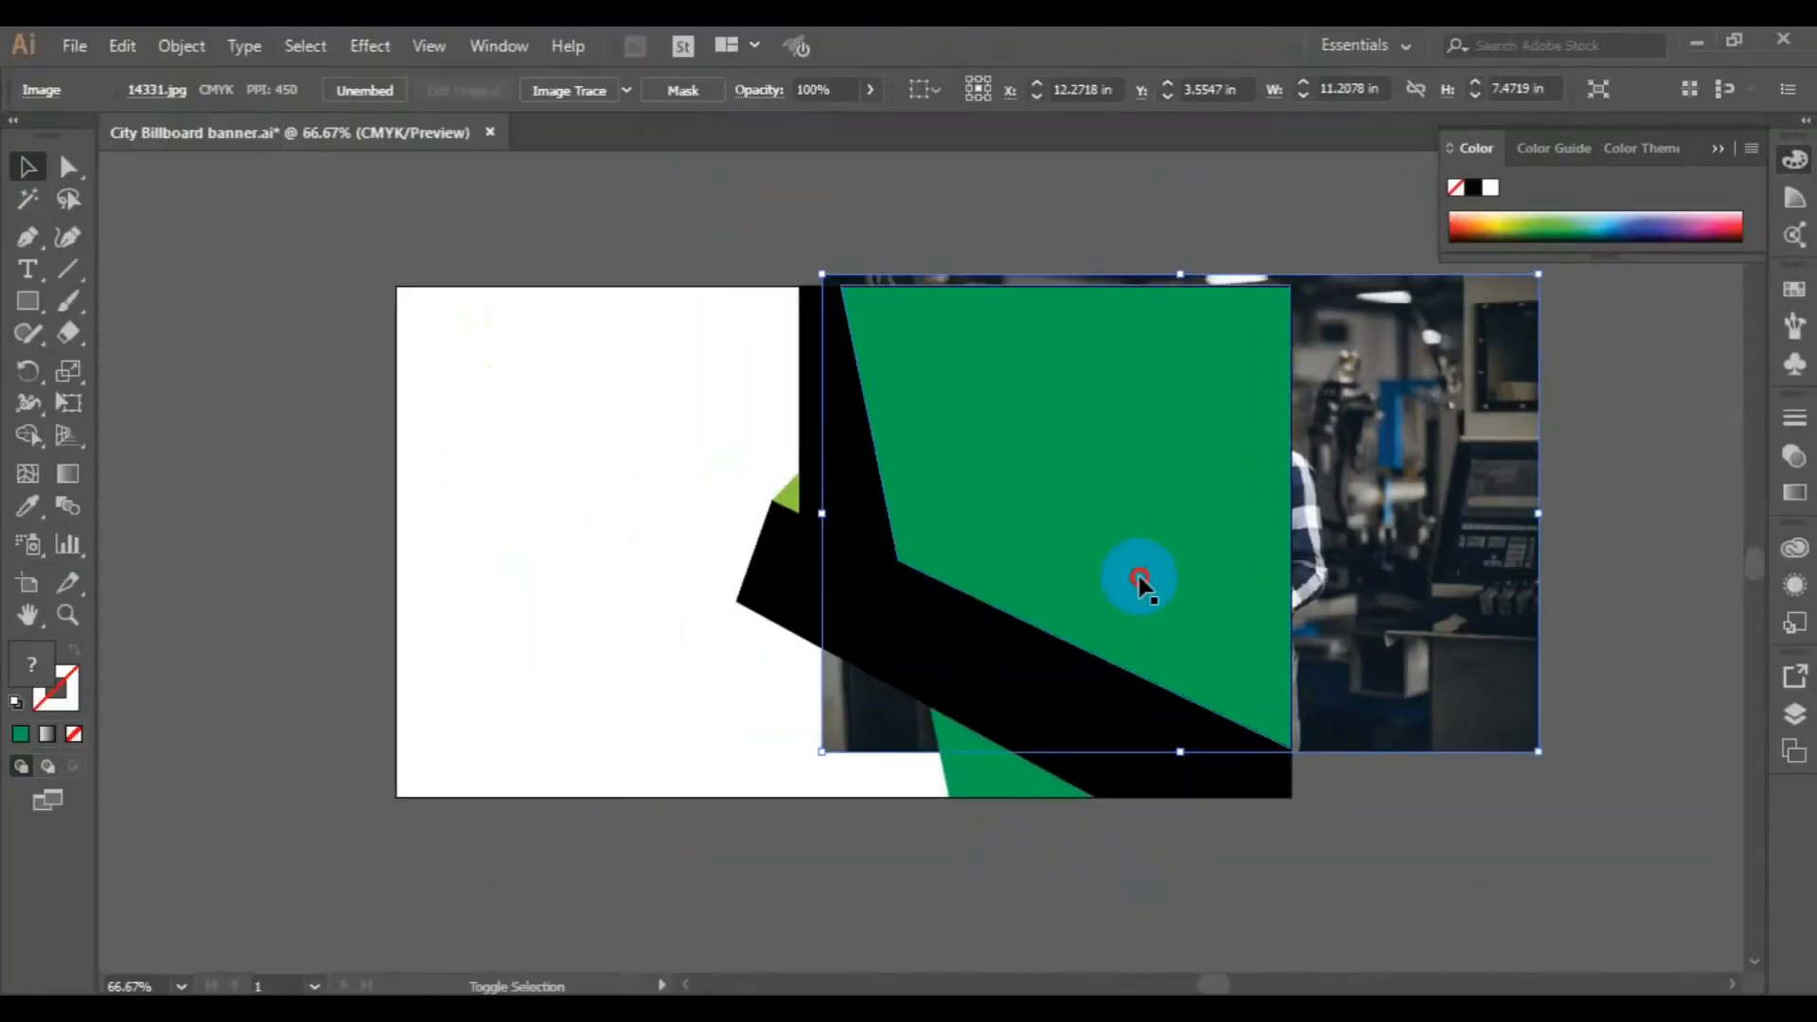
Clip the photo to the large green shape with a clipping mask
left_click(1139, 578, "shift")
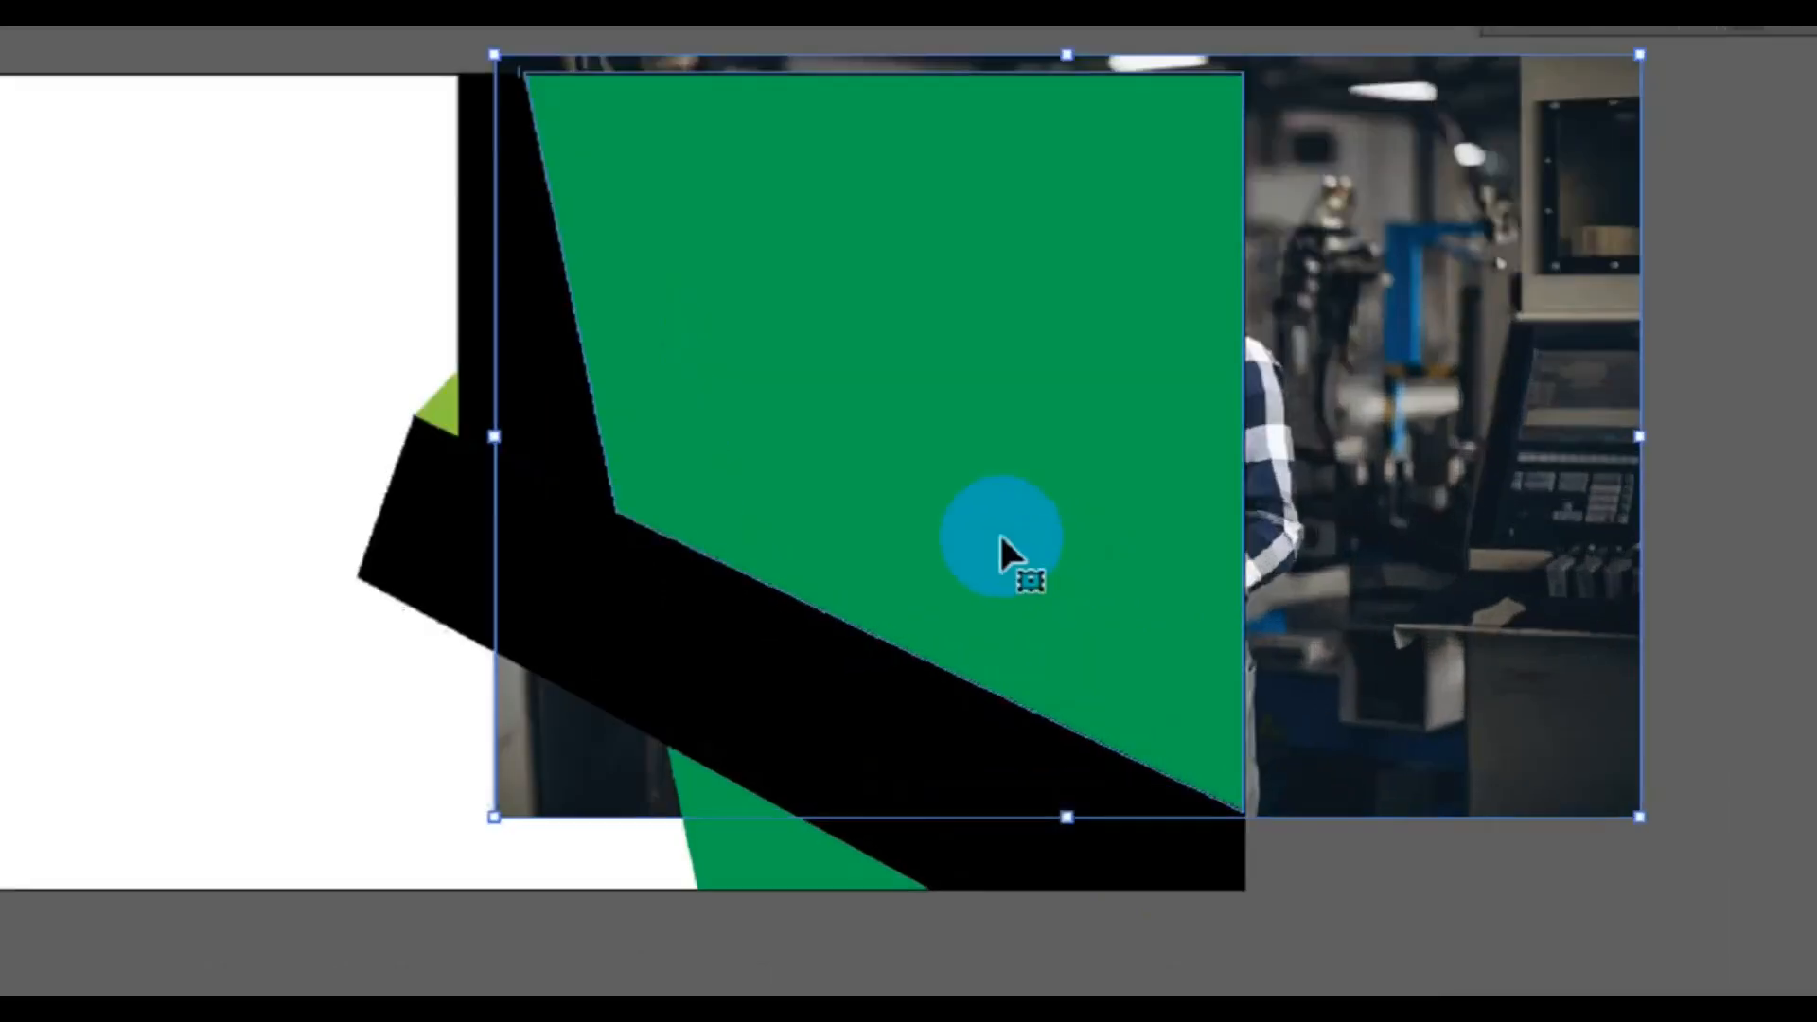
right_click(1140, 578)
left_click(1230, 767)
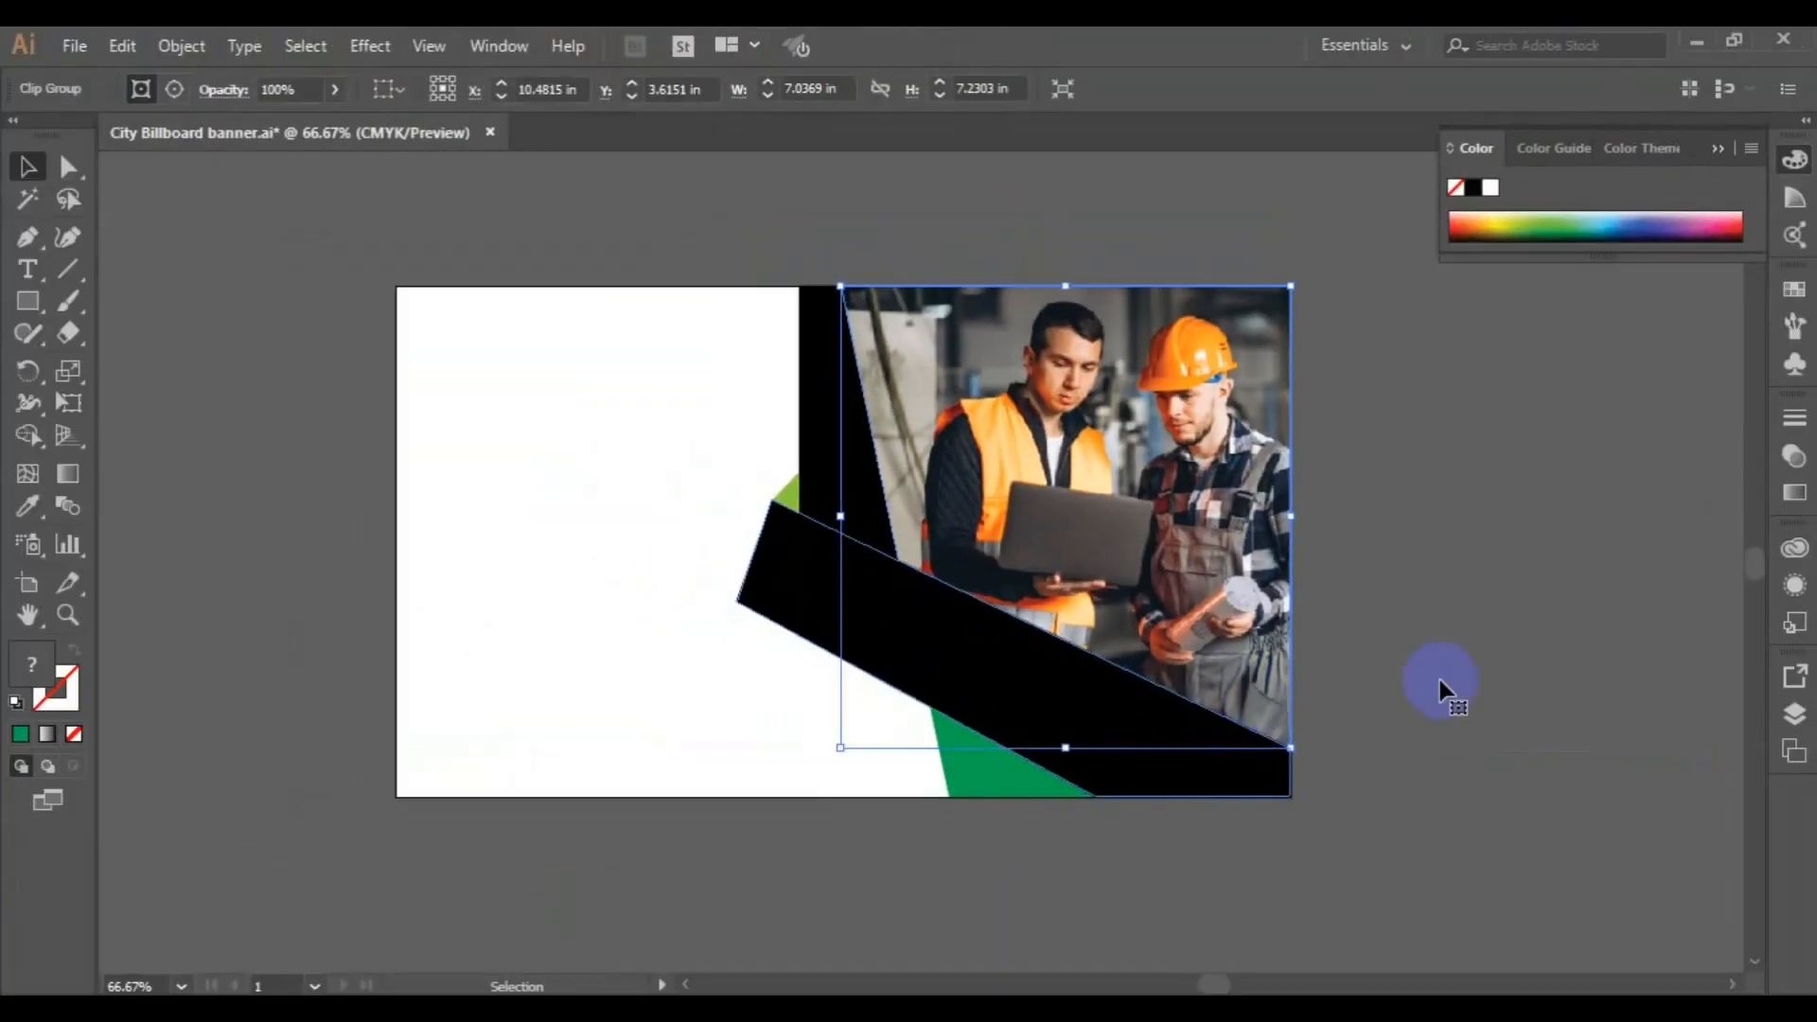
left_click(1440, 690)
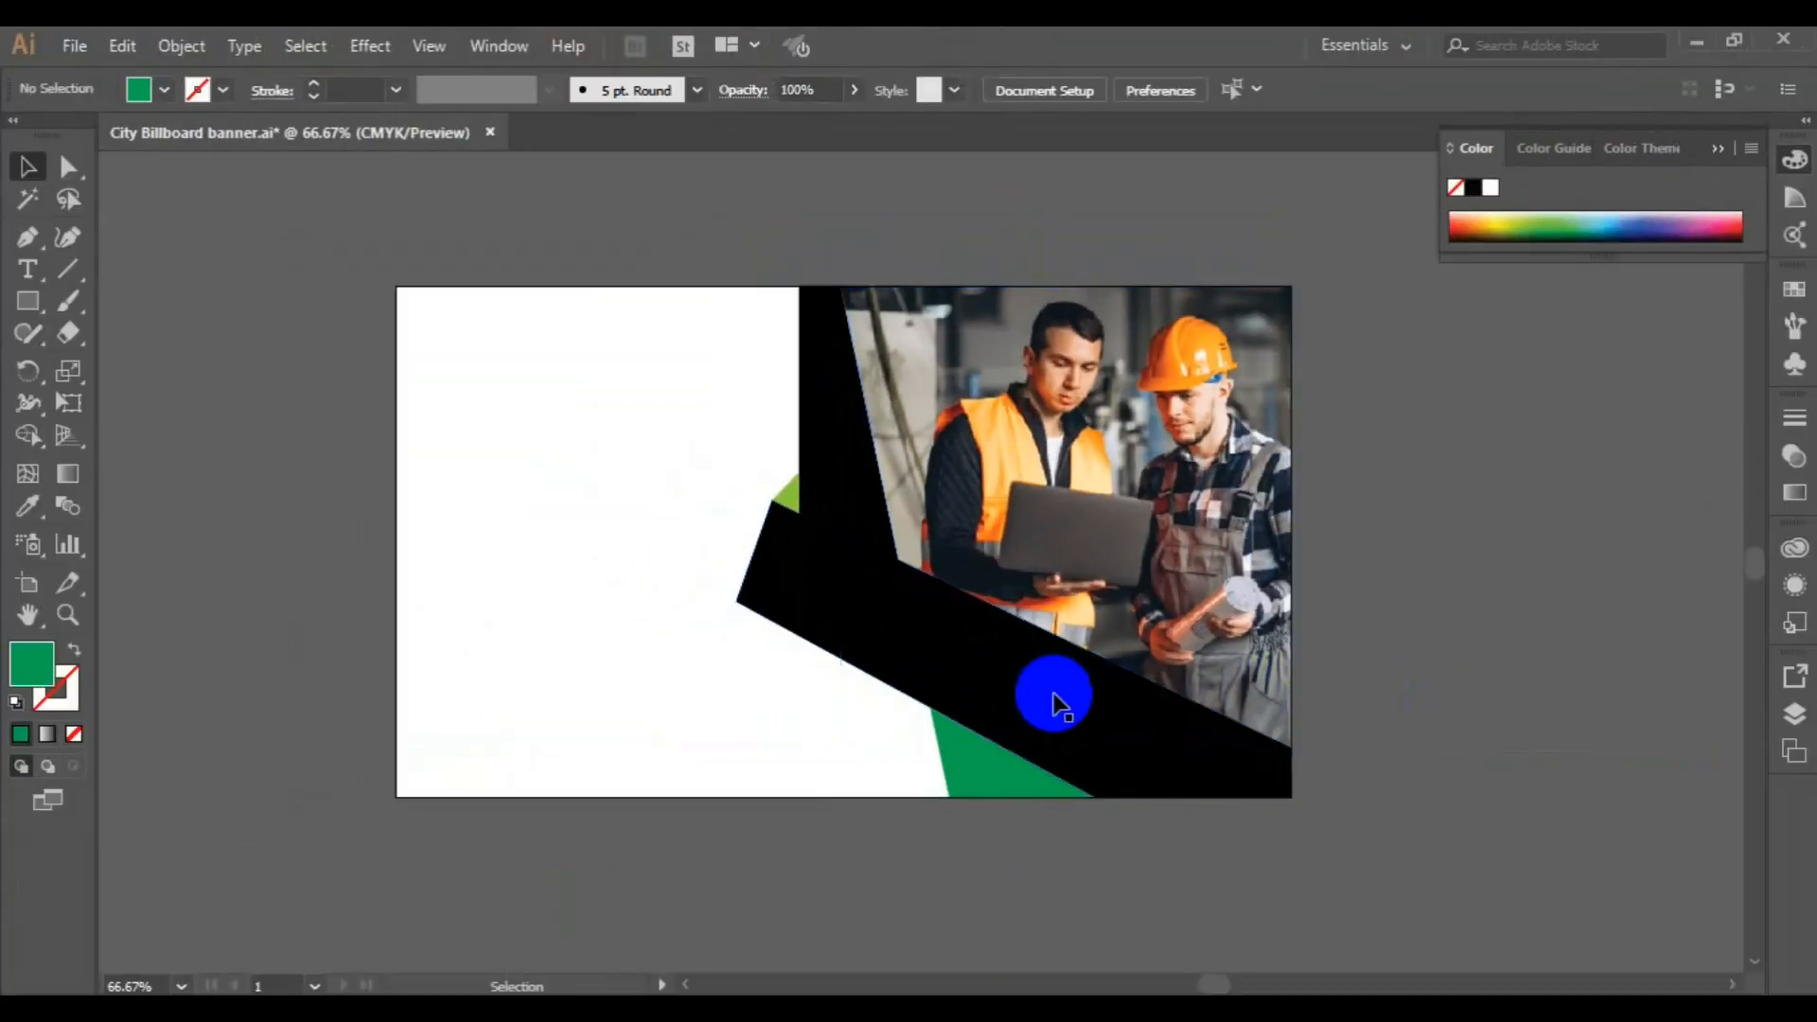
Fill the black strip beside the photo with orange F47B0F
left_click(834, 494)
left_click(36, 680)
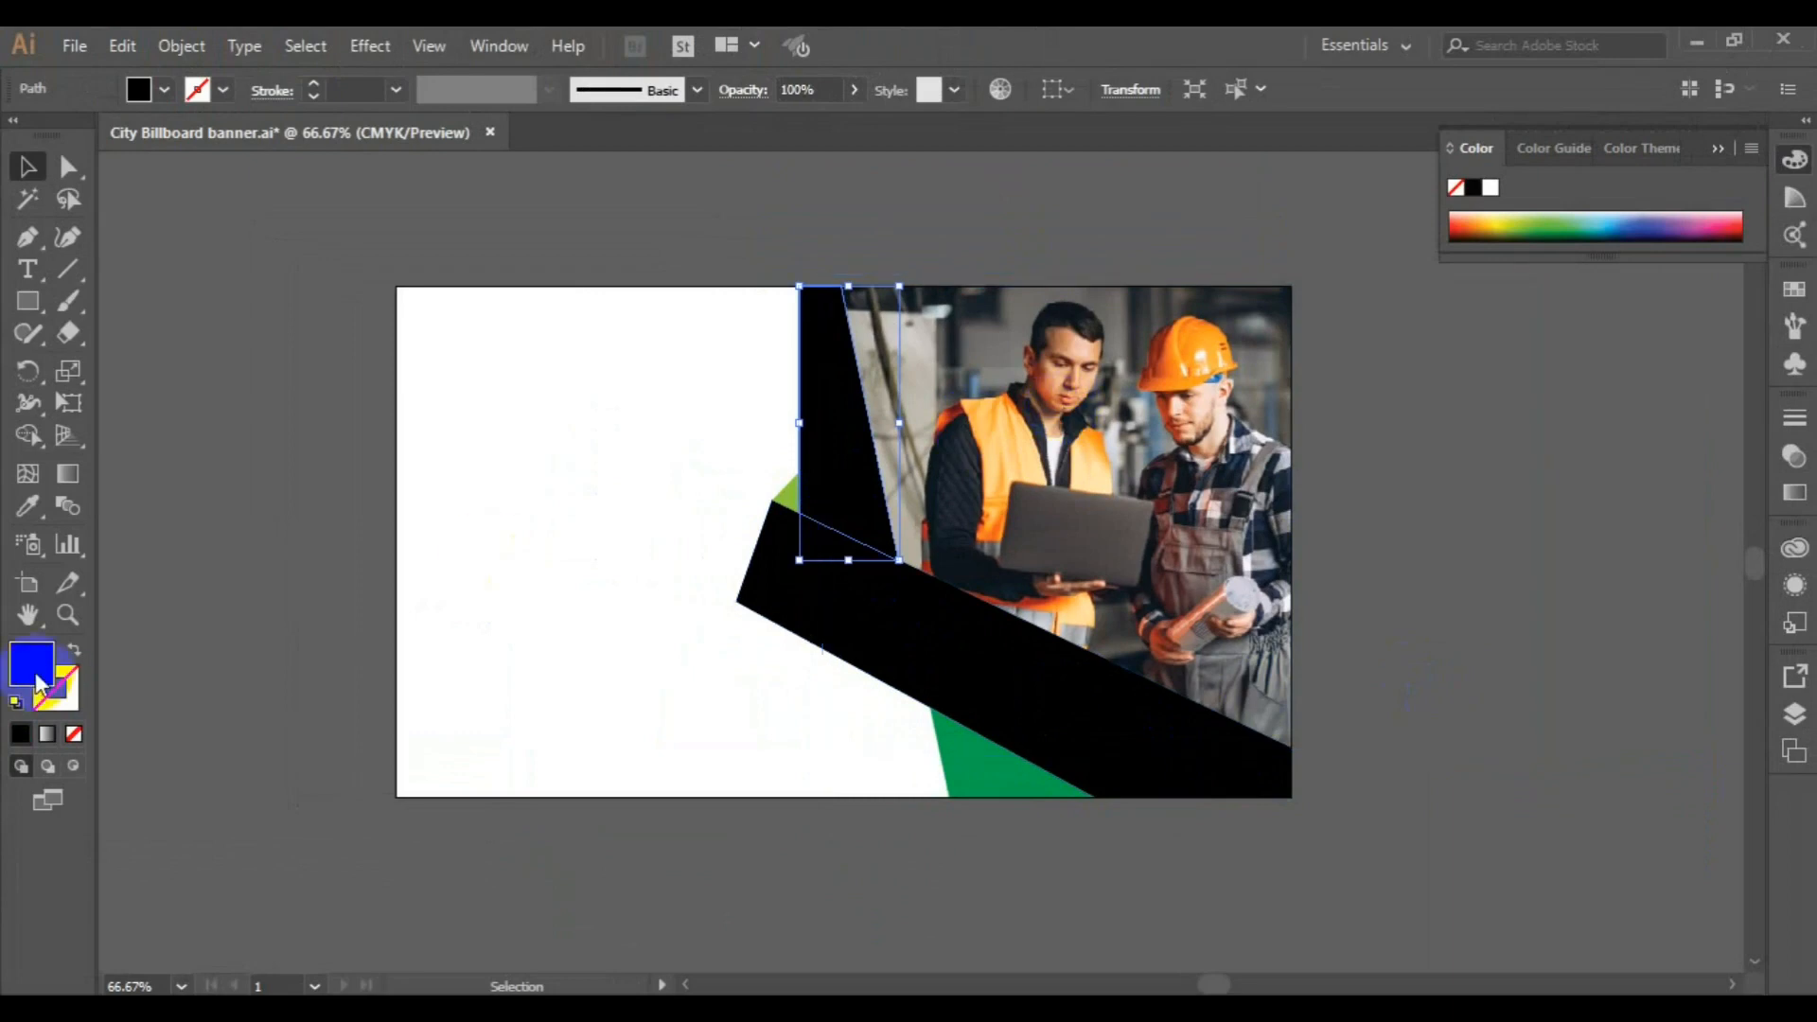
left_click(506, 613)
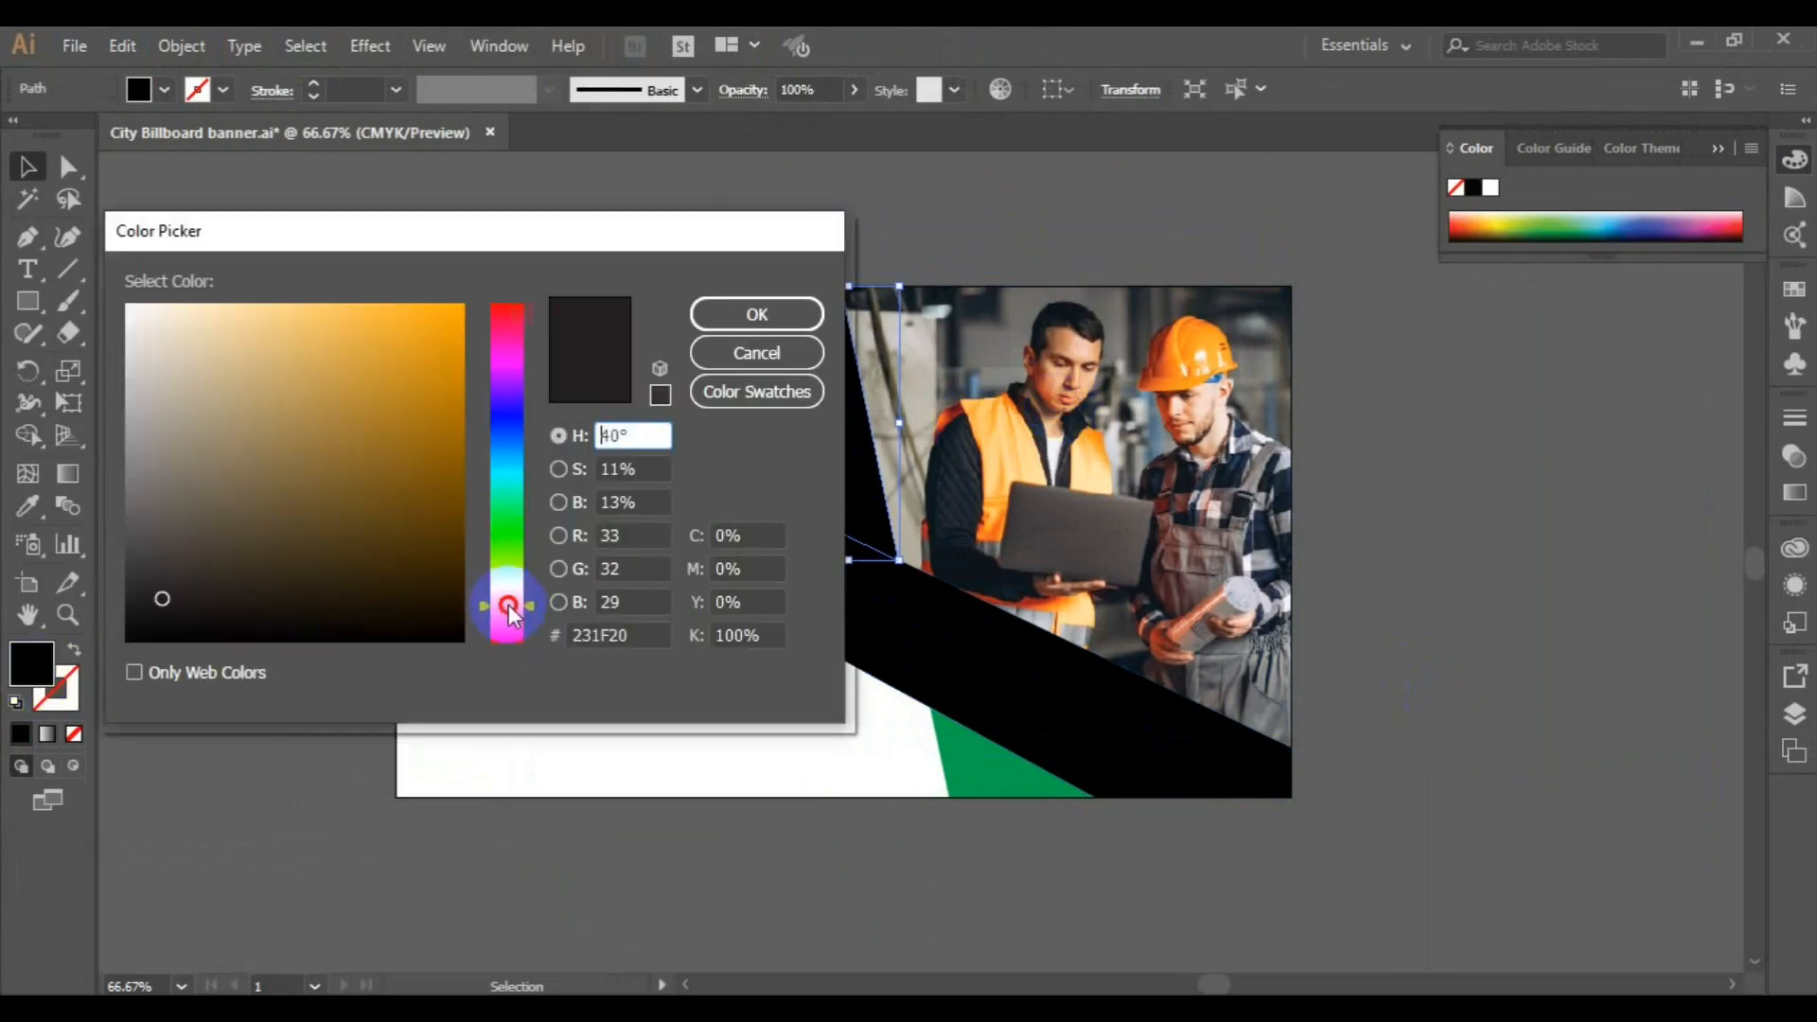
left_click(445, 315)
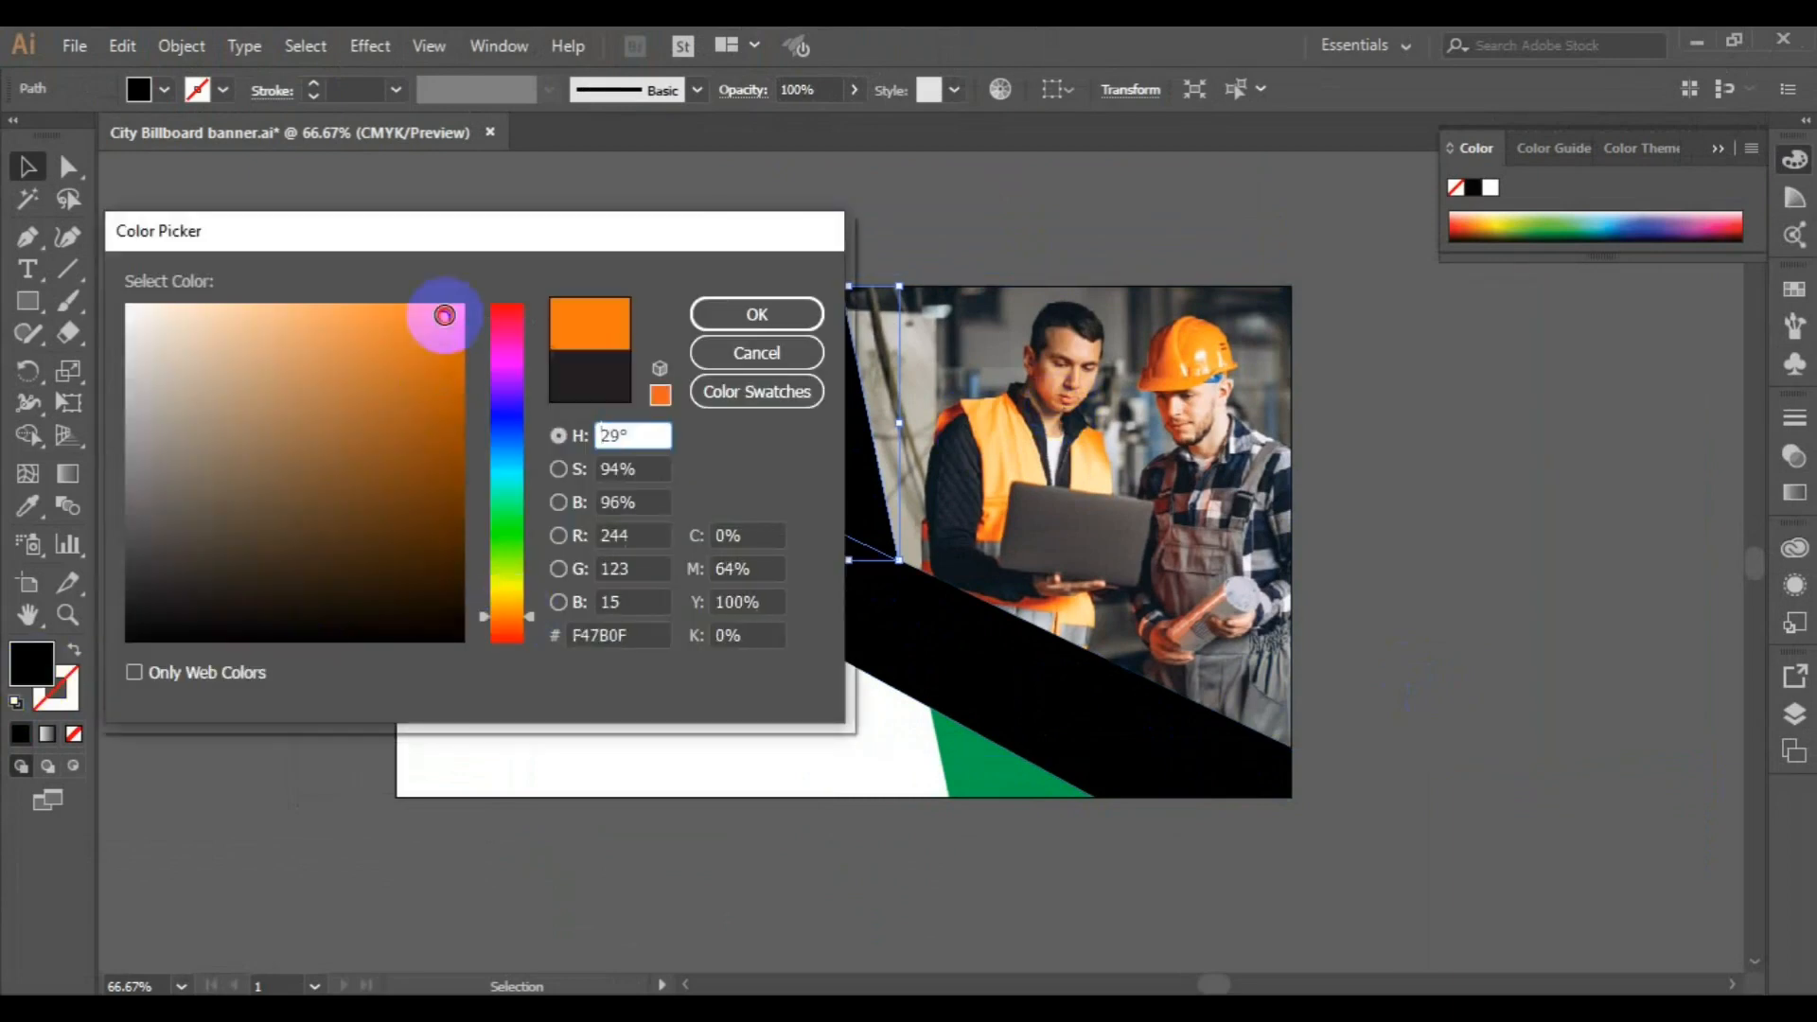
left_click(712, 313)
Fill the black diagonal band across the lower part of the photo with amber FCA50B
left_click(810, 596)
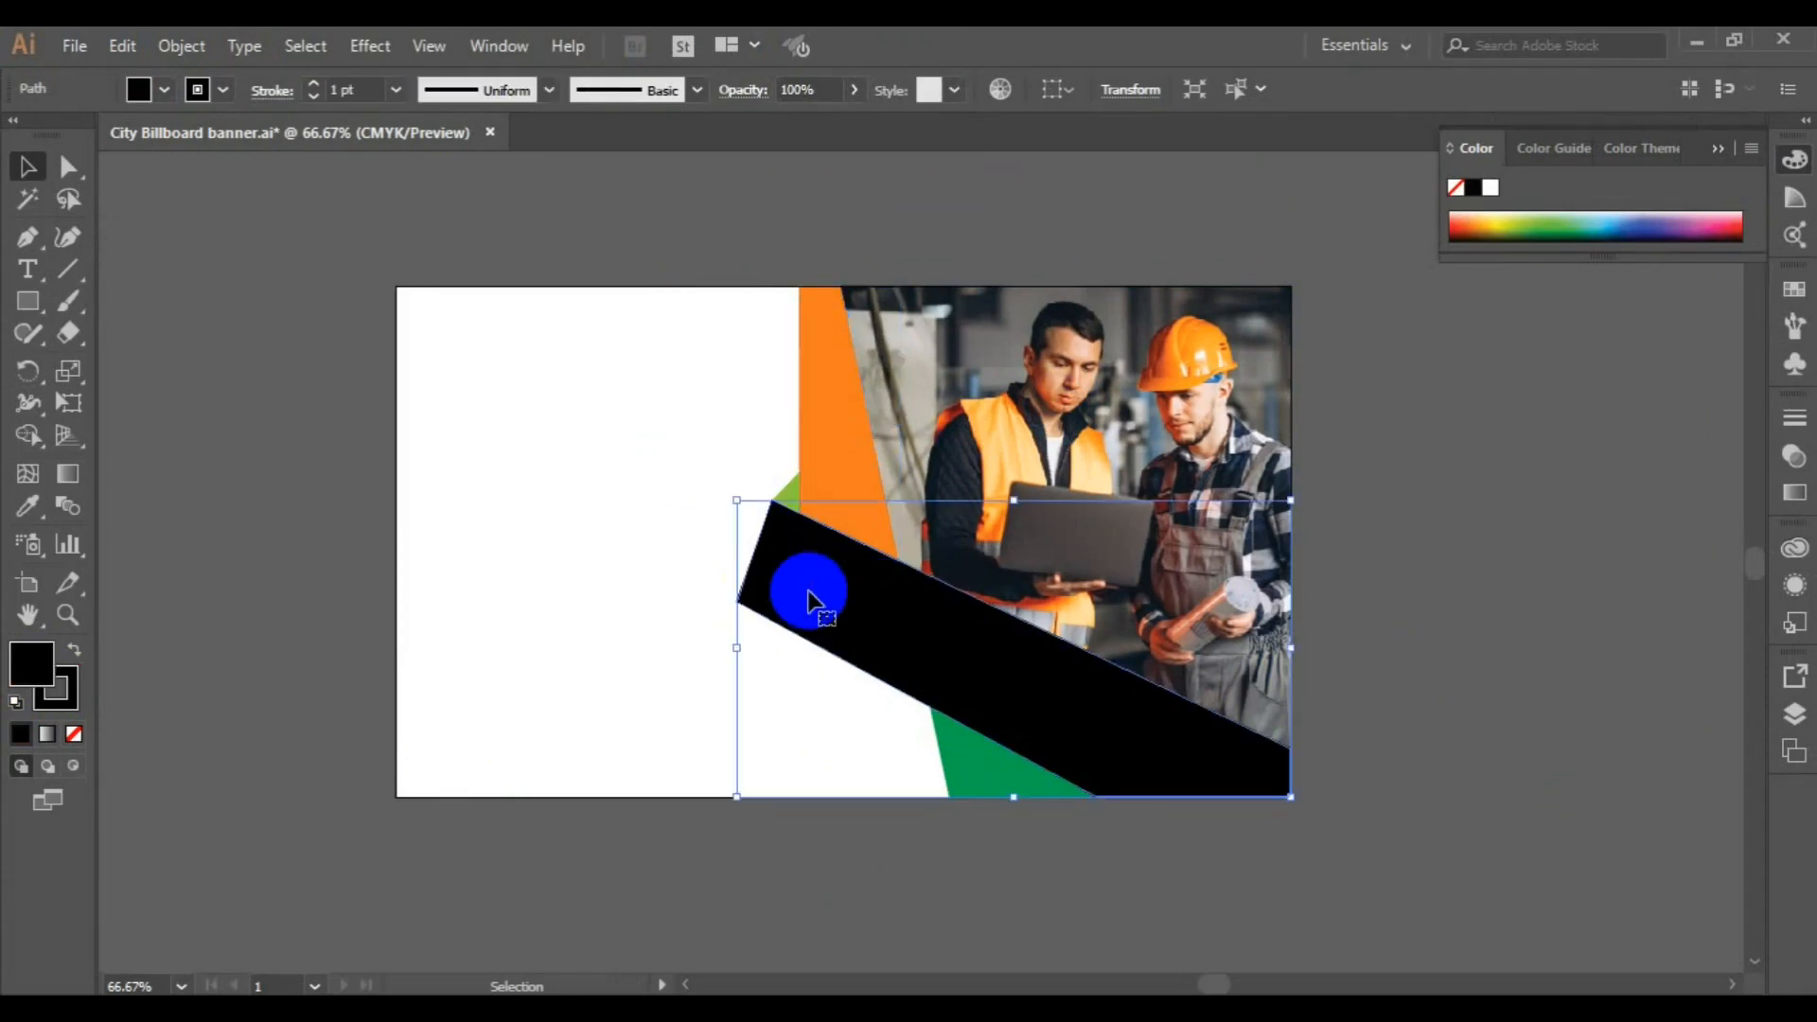
left_click(32, 662)
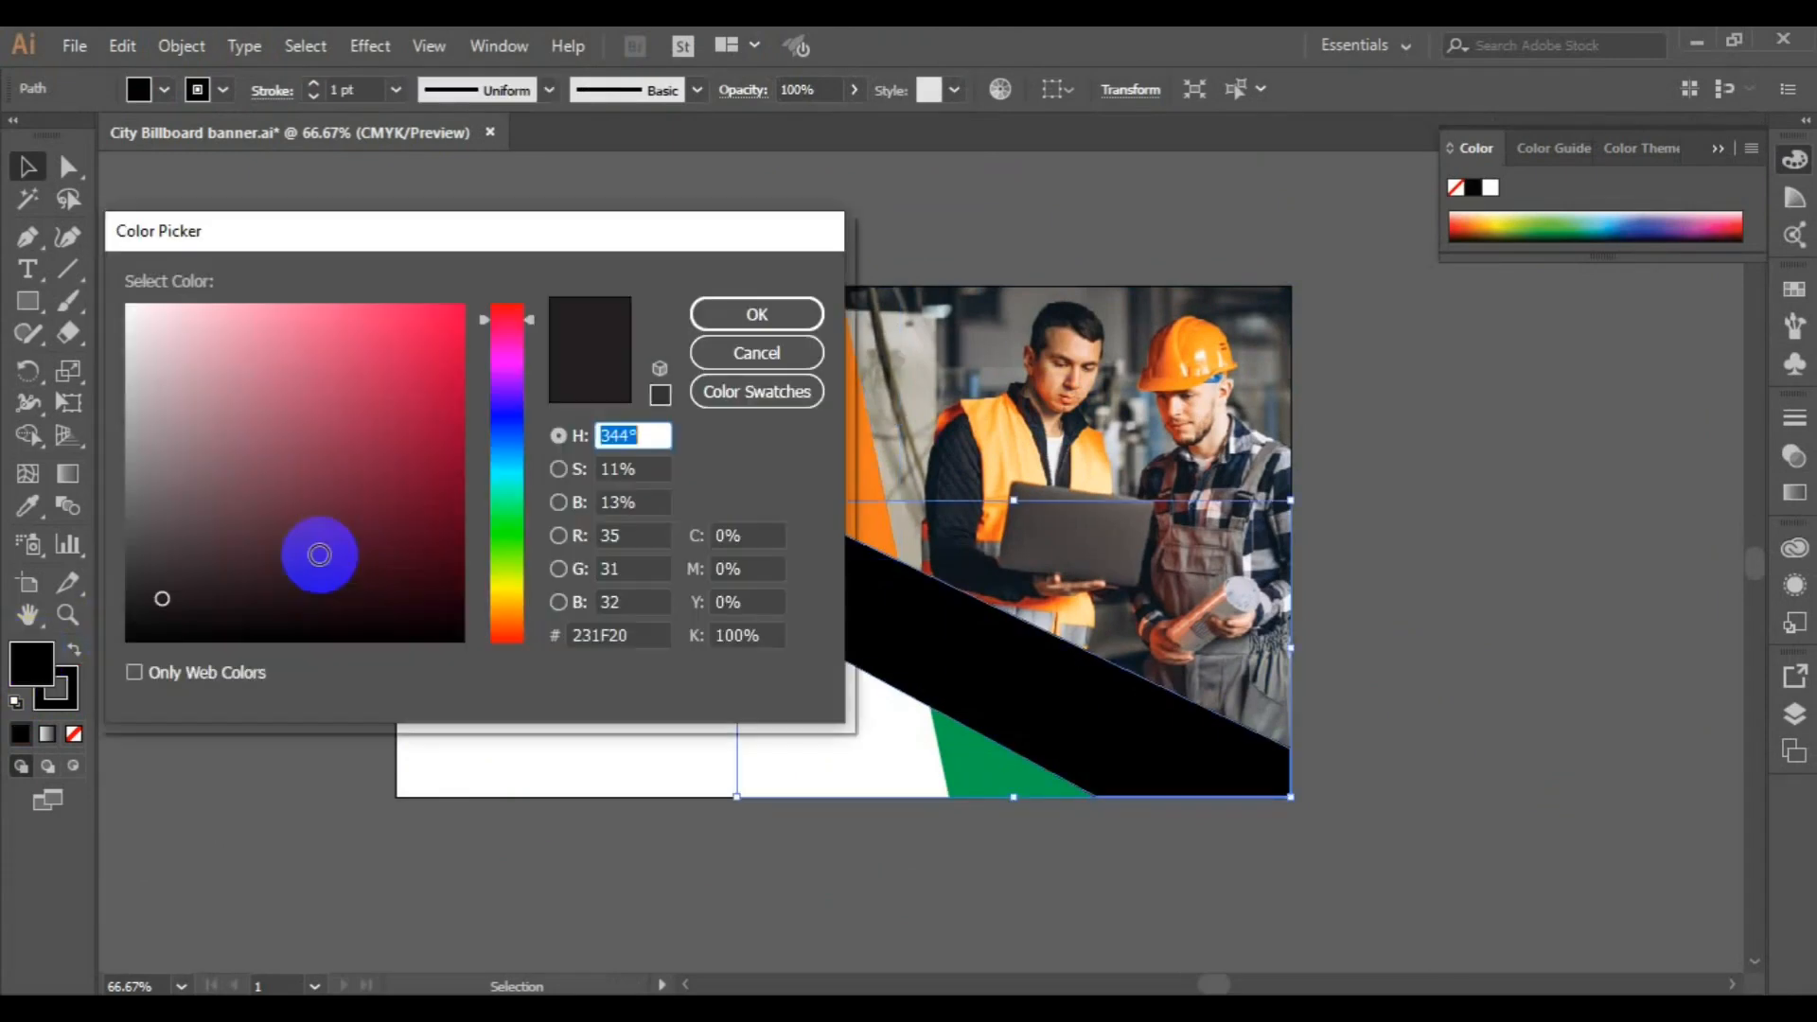
left_click(507, 607)
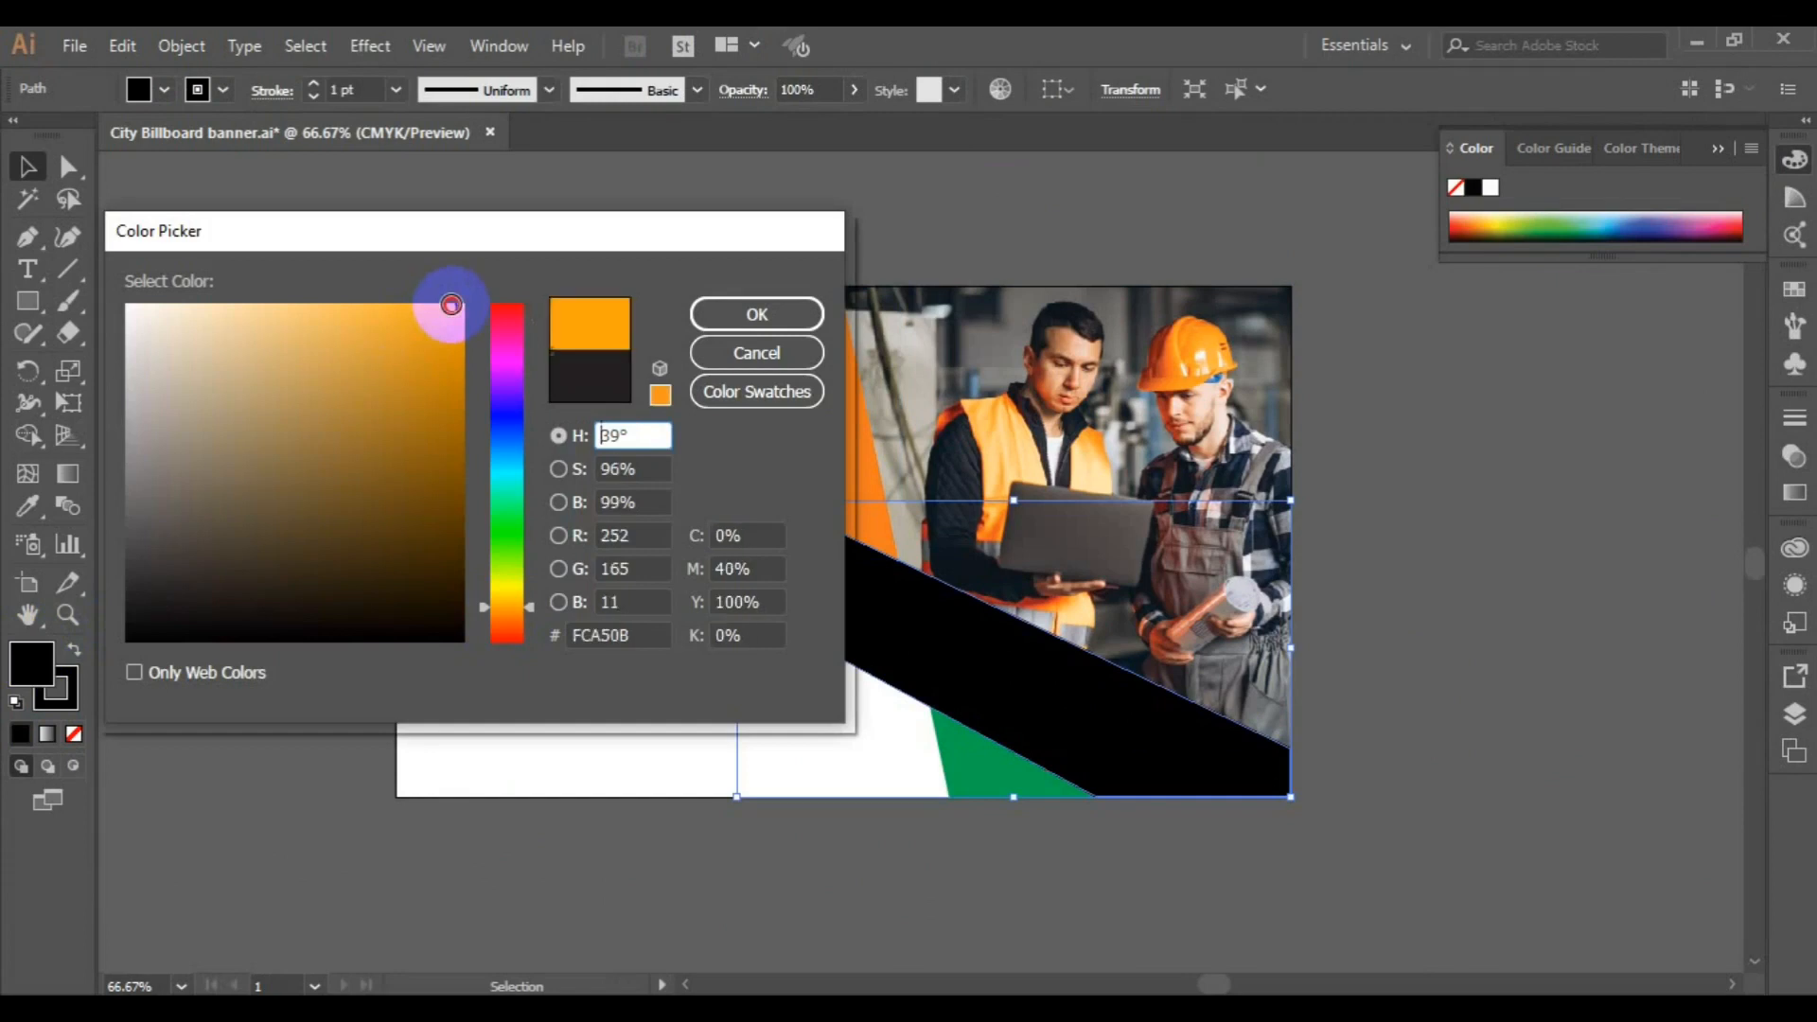
left_click(450, 304)
left_click(718, 324)
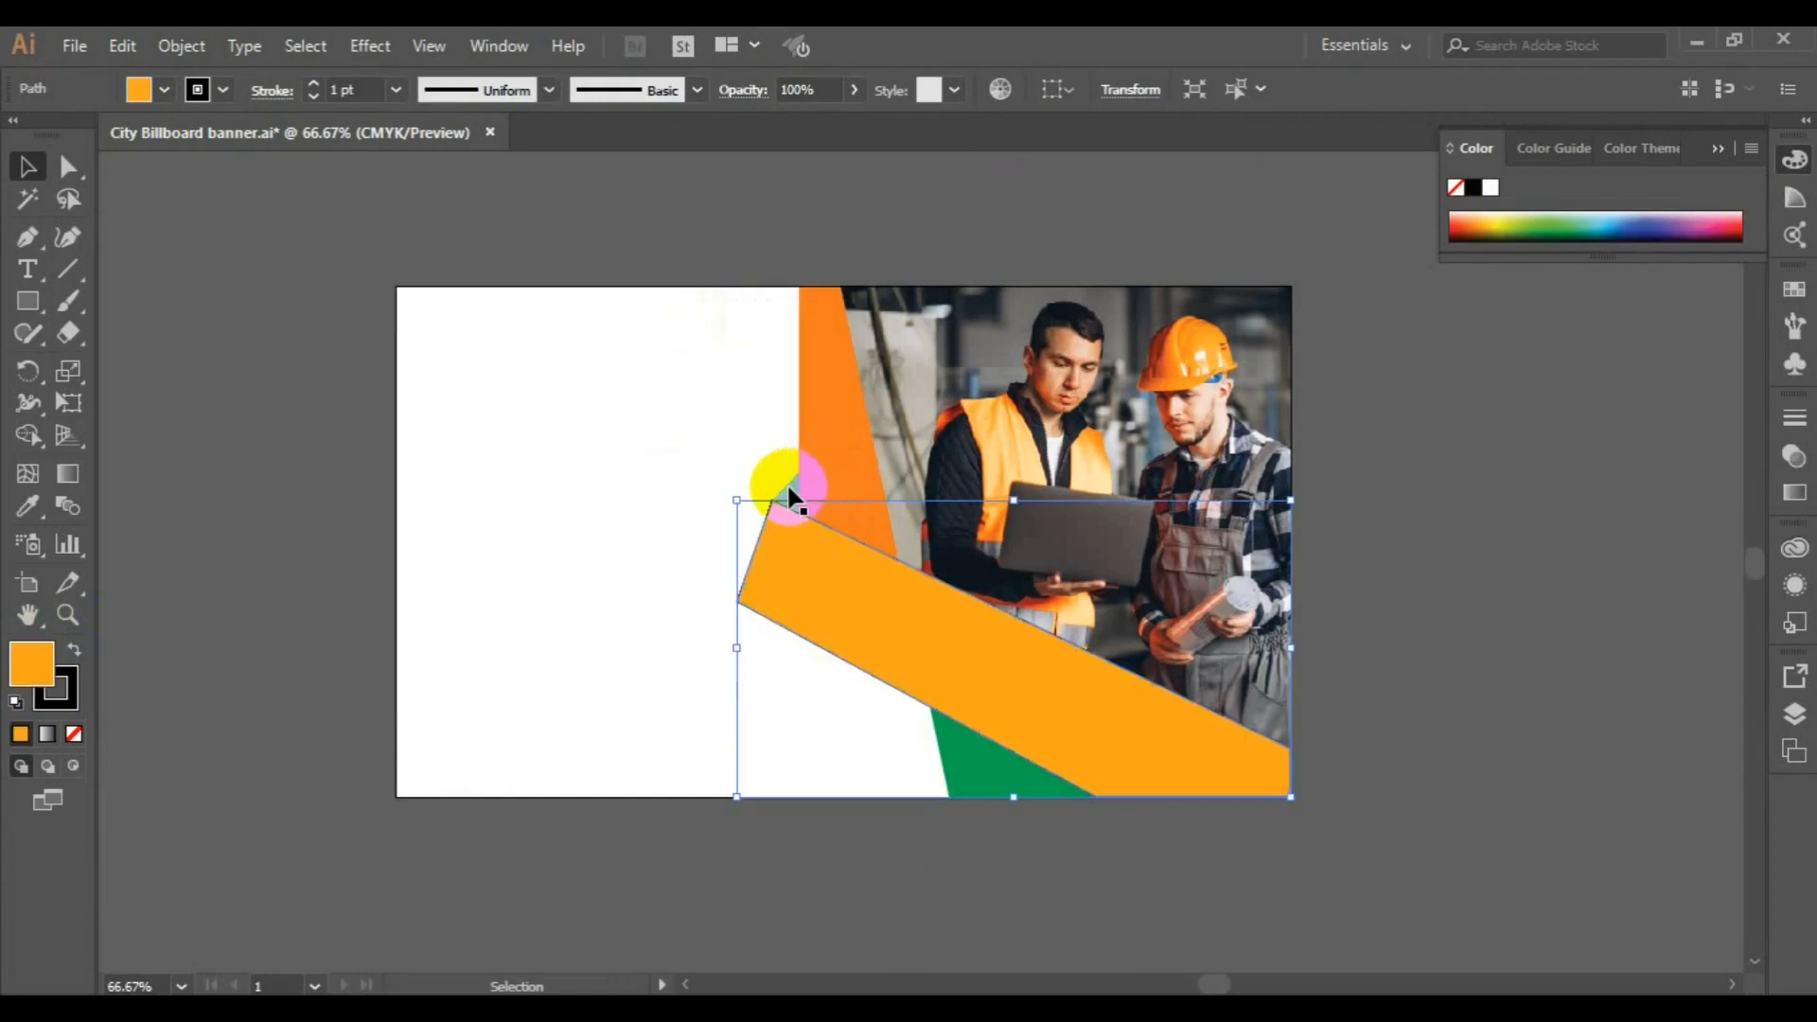
Match the dark green triangle below the band to the orange strip beside the photo and save the document
left_click(788, 490)
left_click(929, 734)
left_click(28, 506)
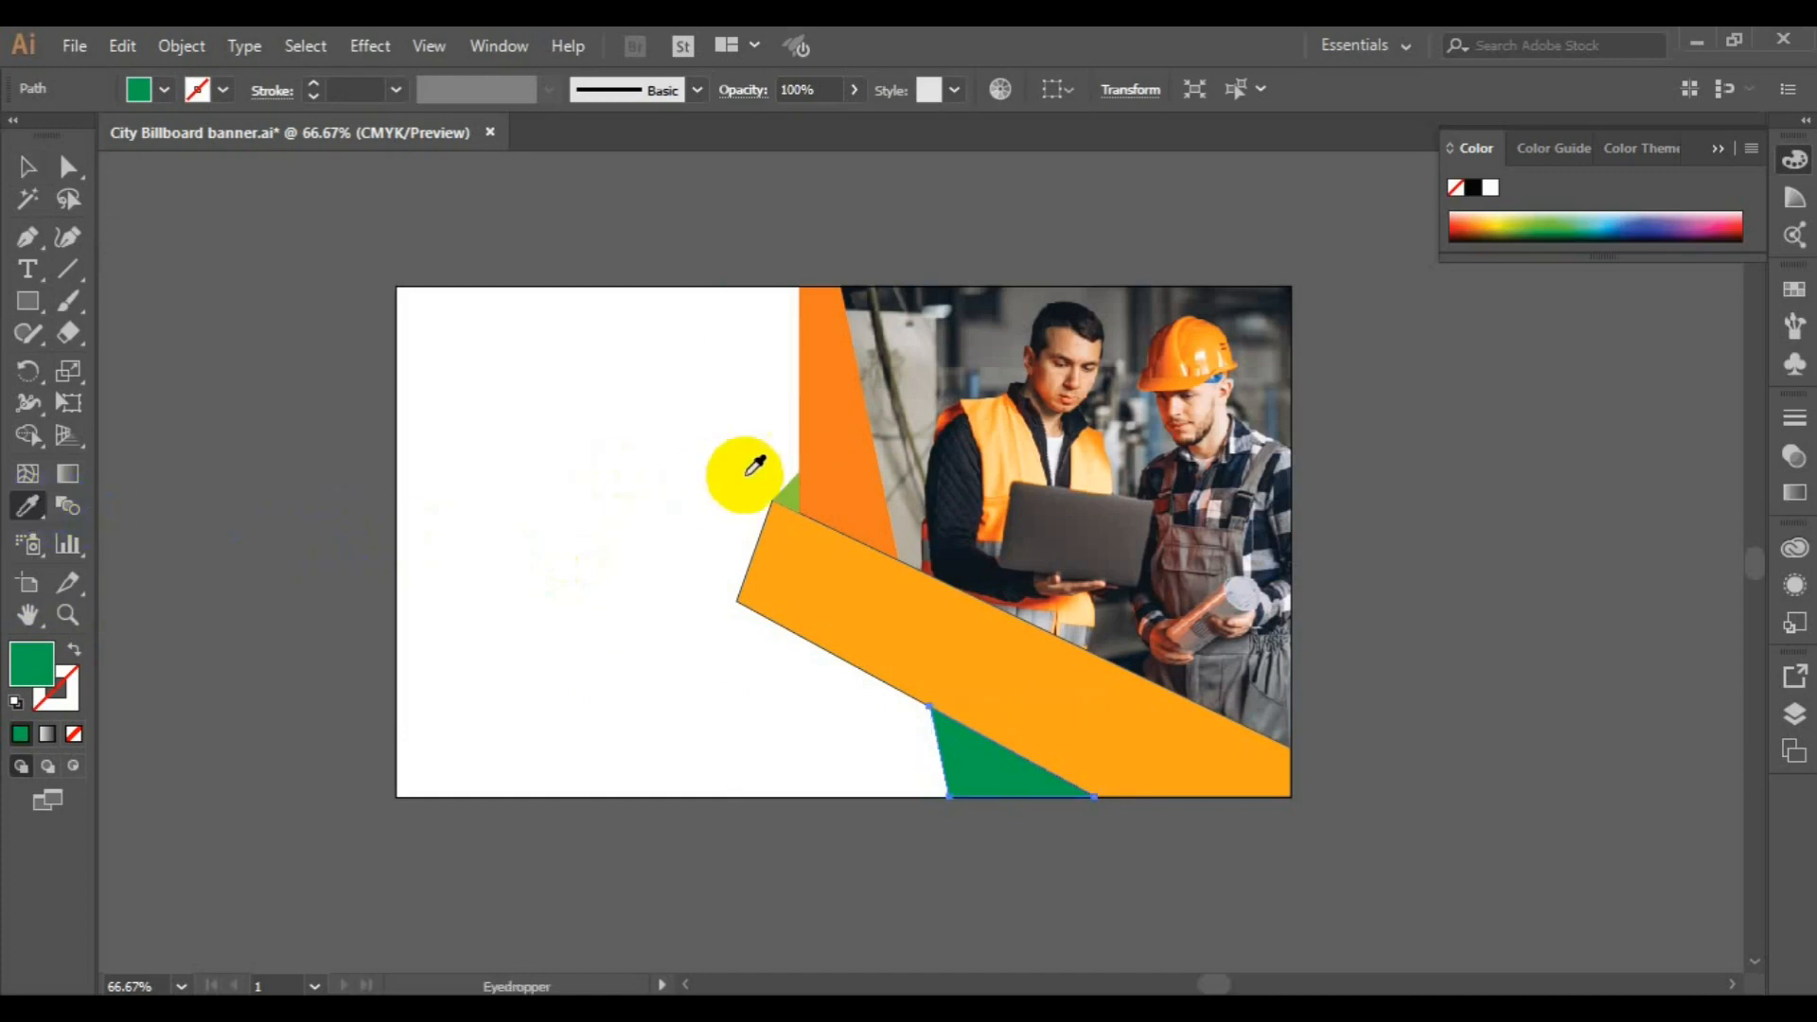
left_click(829, 432)
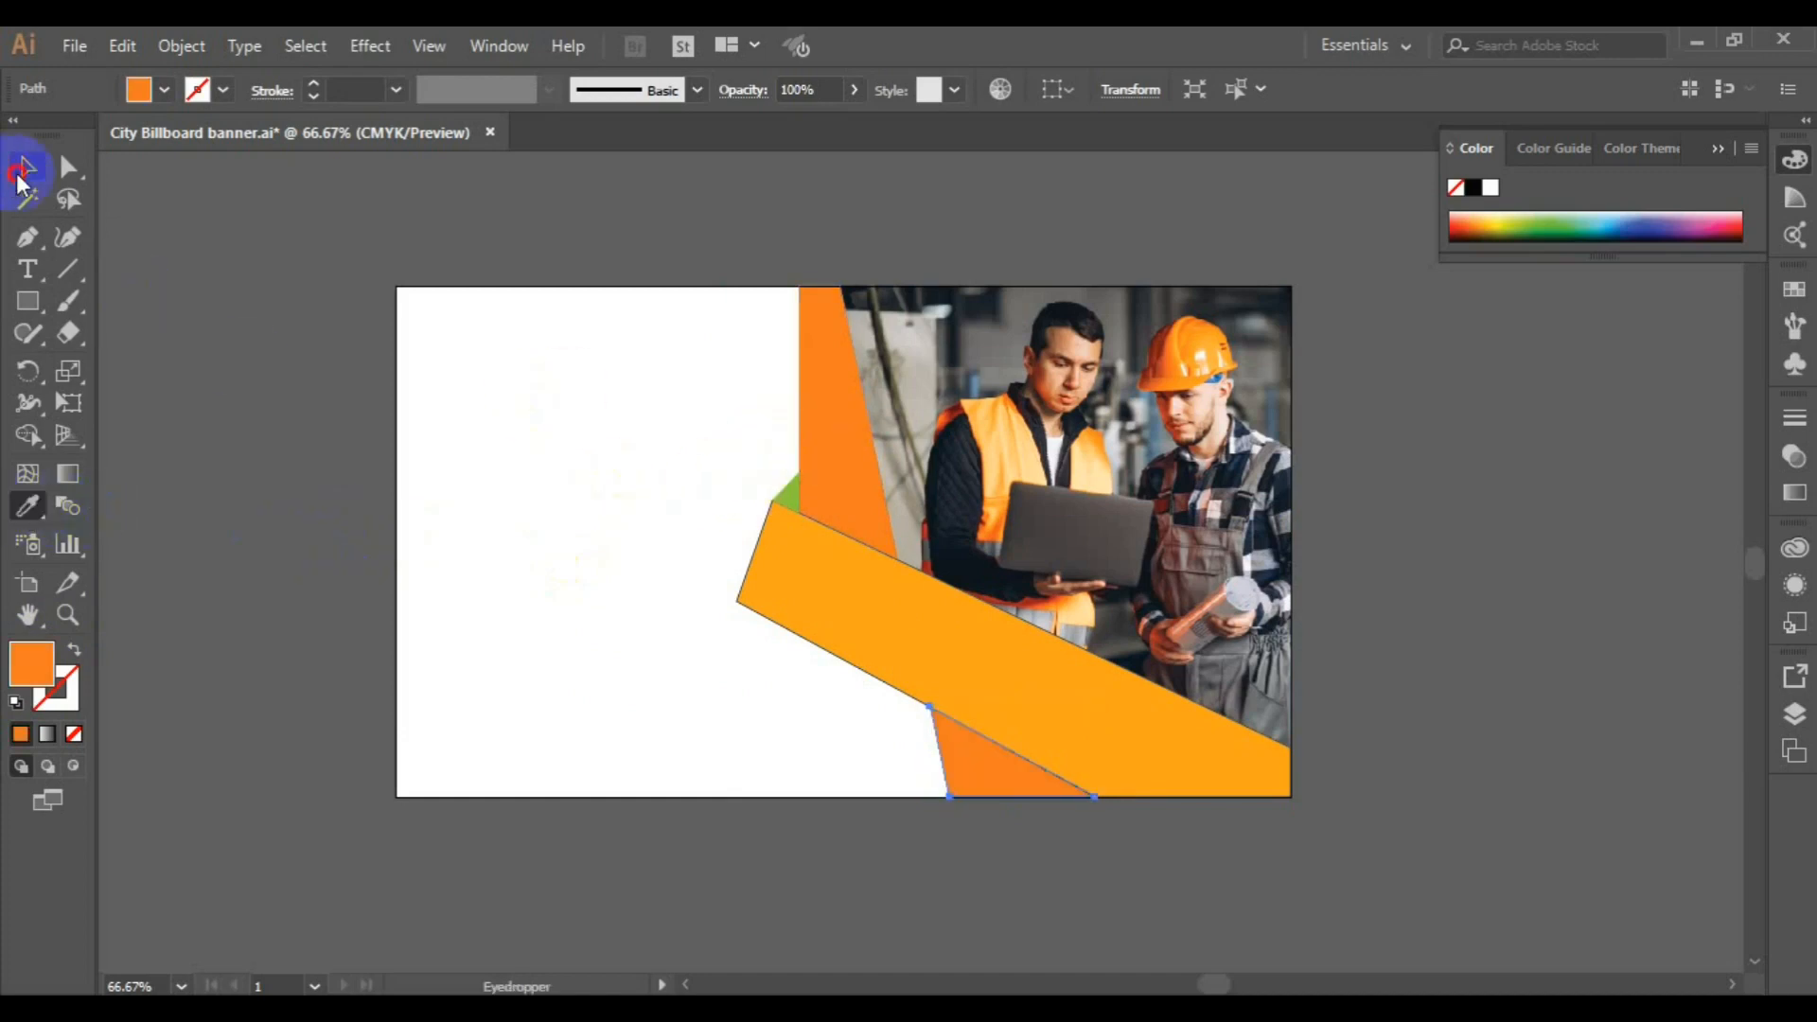
left_click(23, 170)
left_click(341, 405)
left_click_drag(822, 275, 1526, 609)
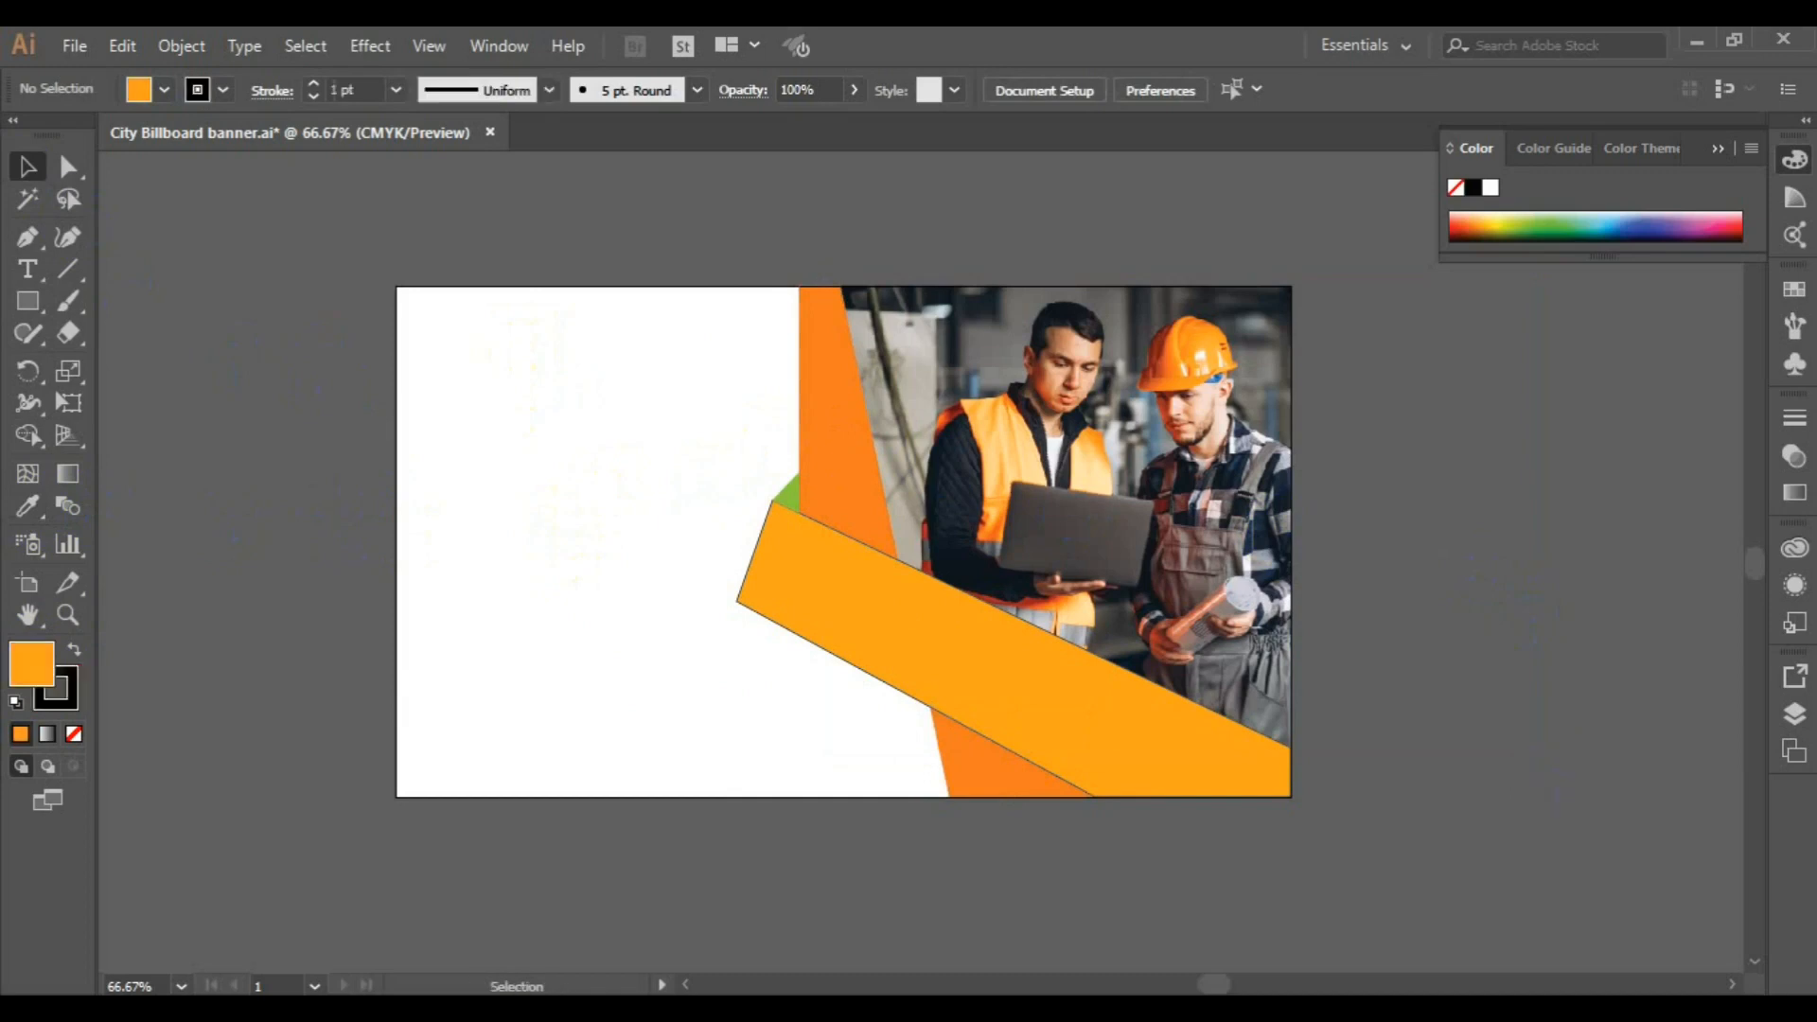
key("ctrl+s")
Remove the stroke from the amber diagonal band
left_click(781, 579)
left_click(222, 90)
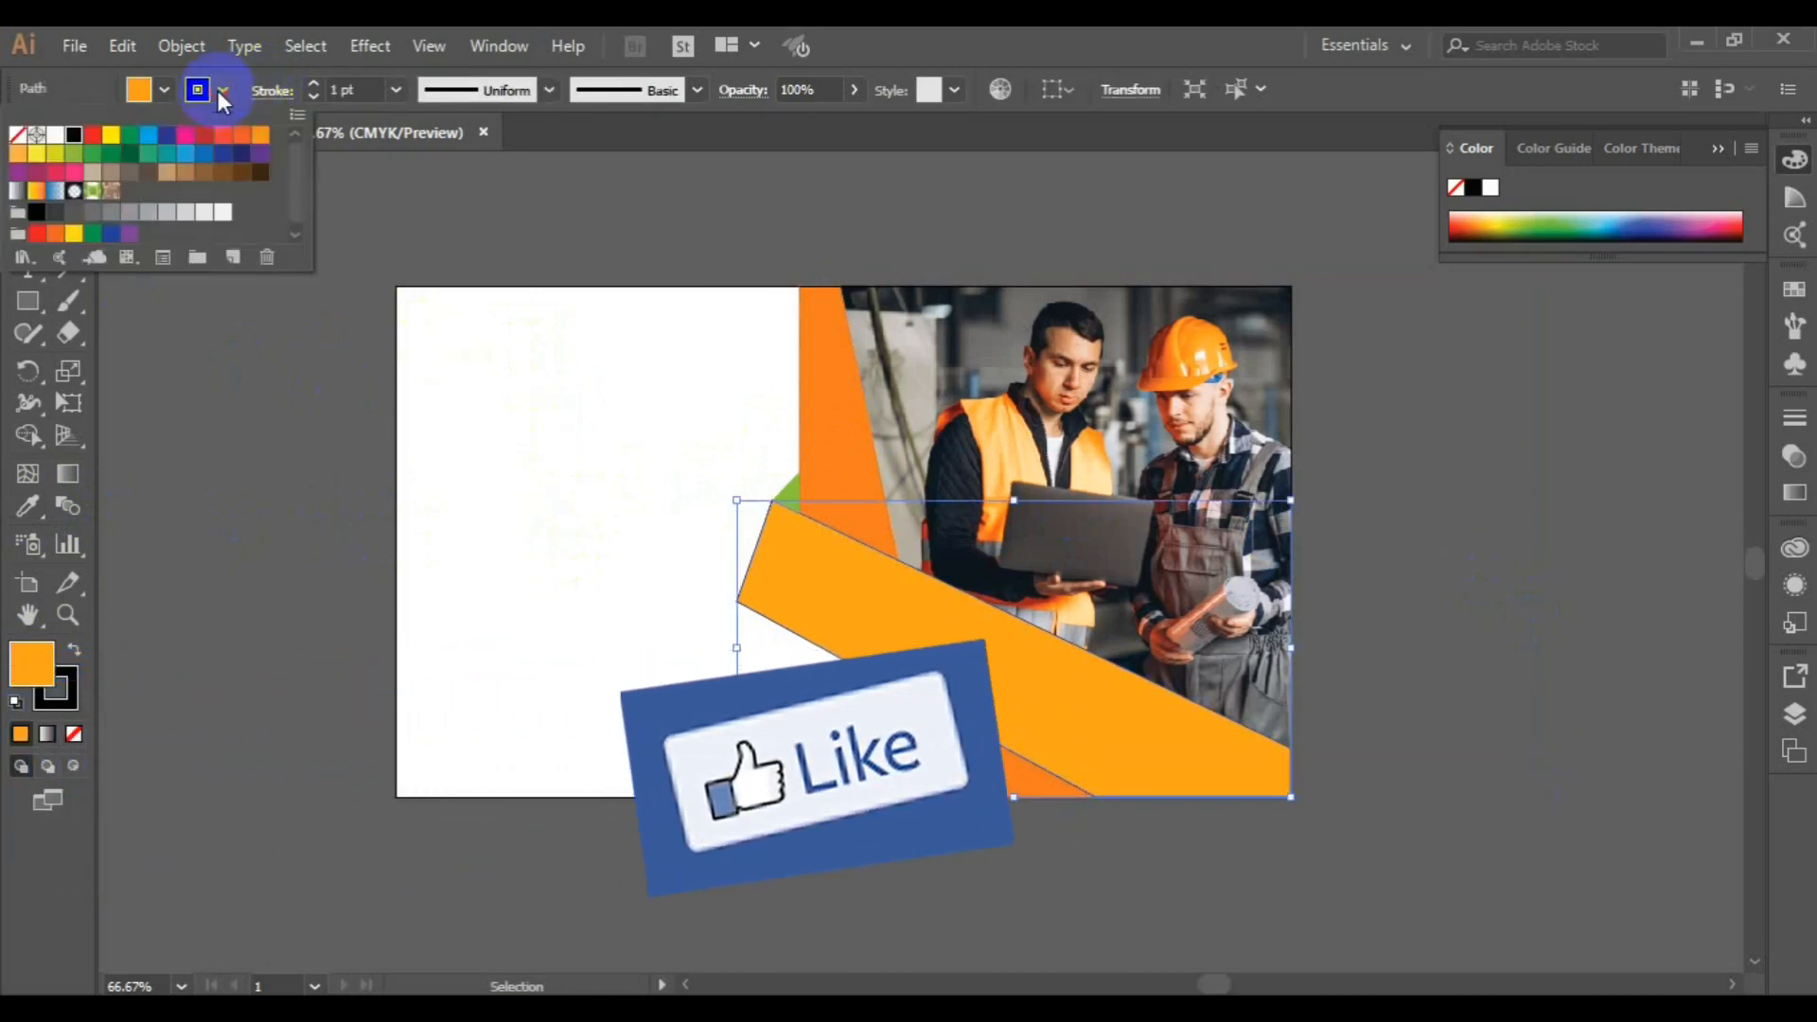
left_click(21, 142)
left_click(335, 497)
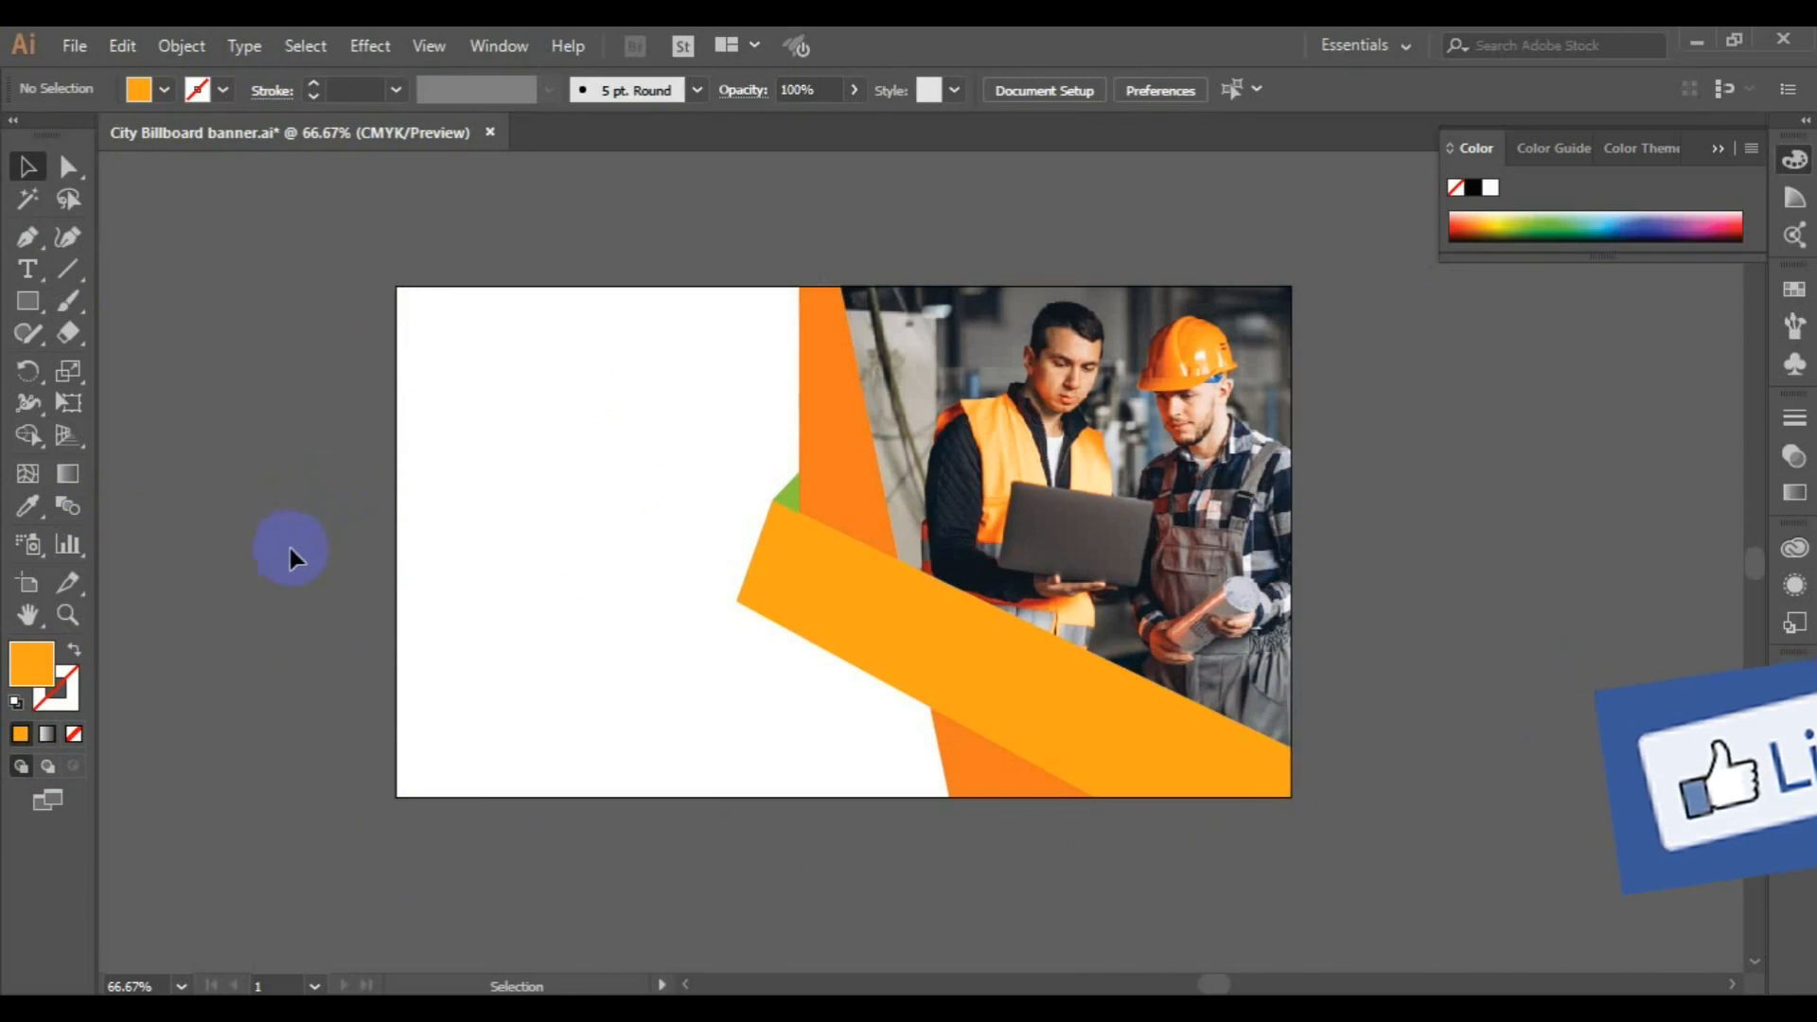
Add the two-line headline "YOUR TRUSTED IS OUR PRIORTY." in the white area beside the photo
left_click(27, 269)
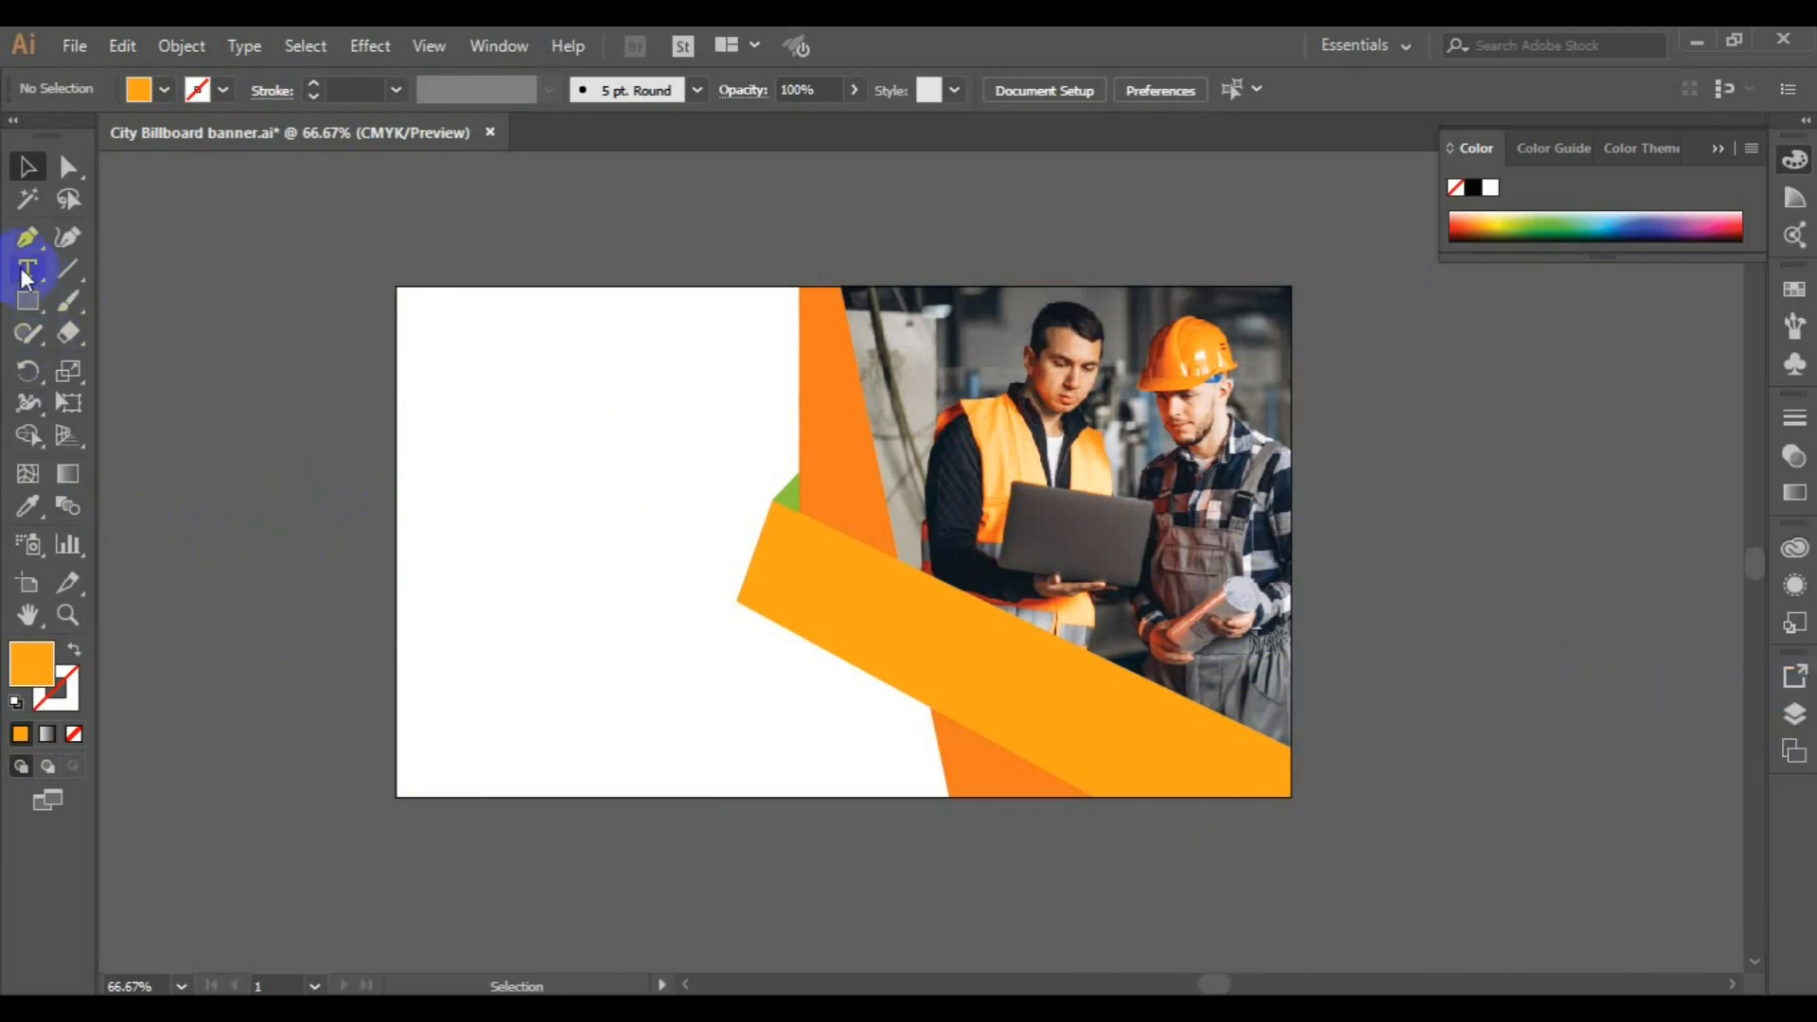
left_click(449, 439)
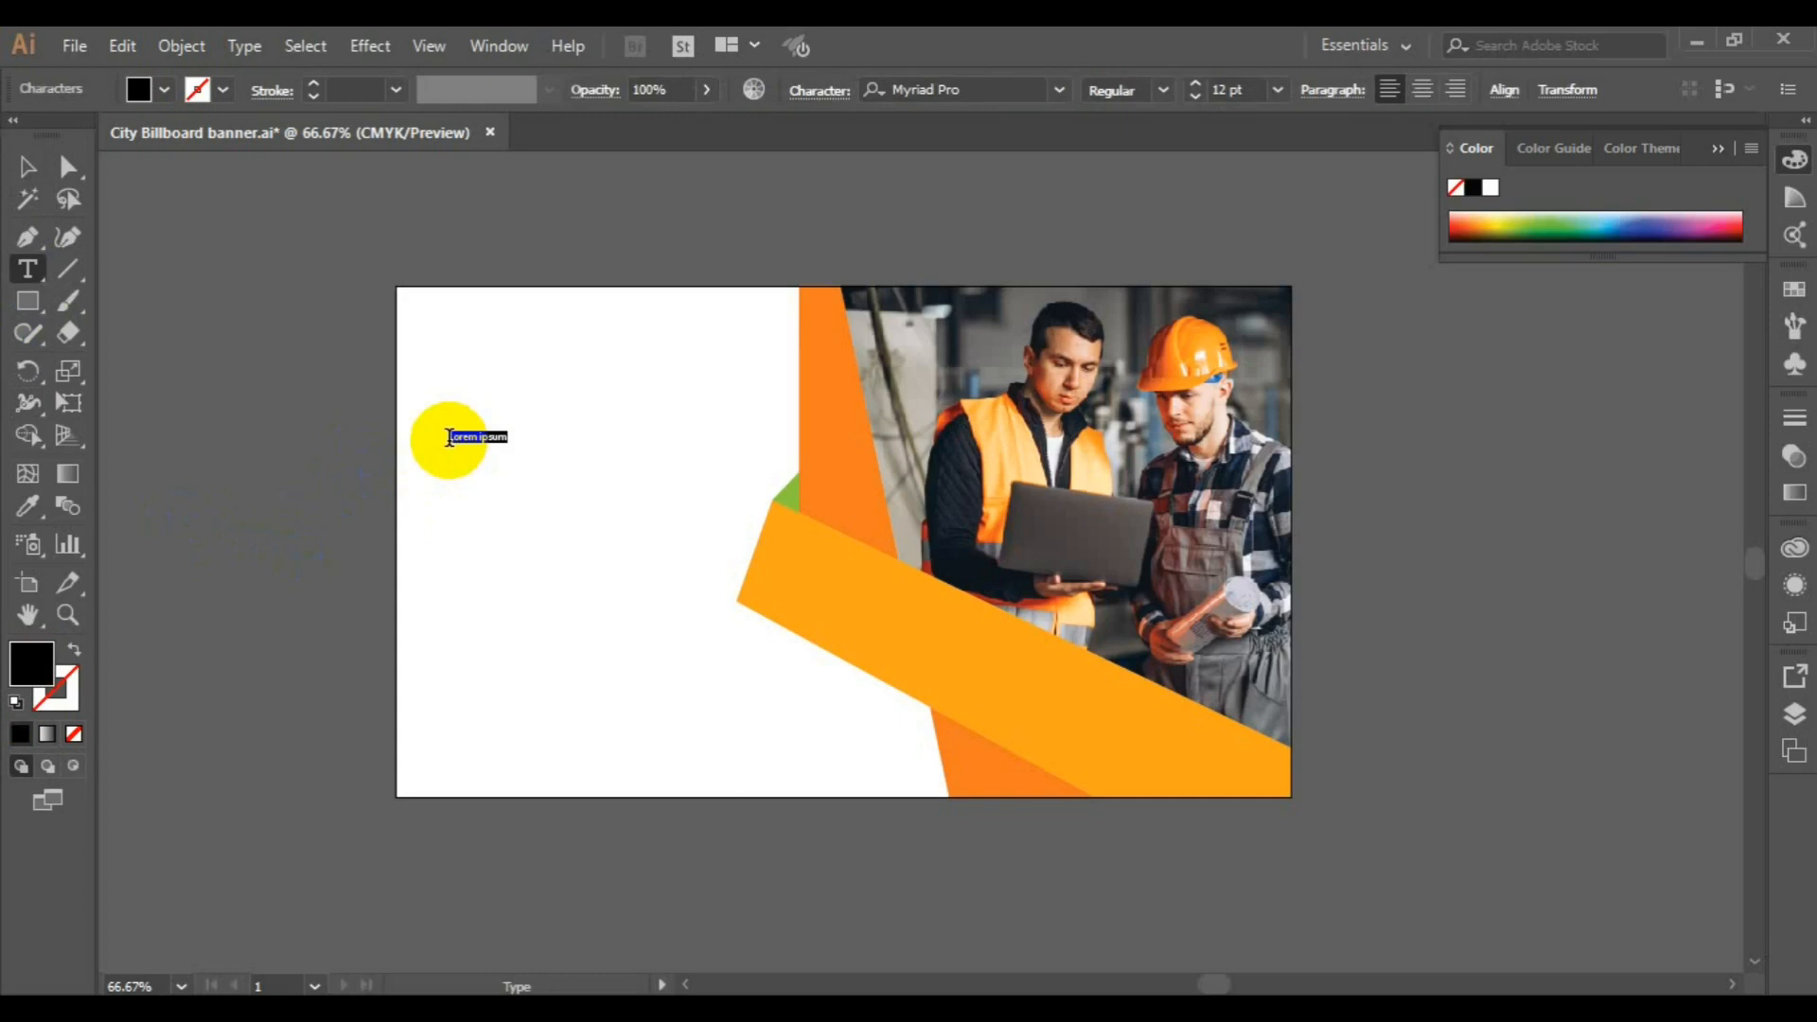
type("YOUR")
Format the headline in Montserrat Bold at 48 pt
left_click(1060, 95)
left_click(1013, 197)
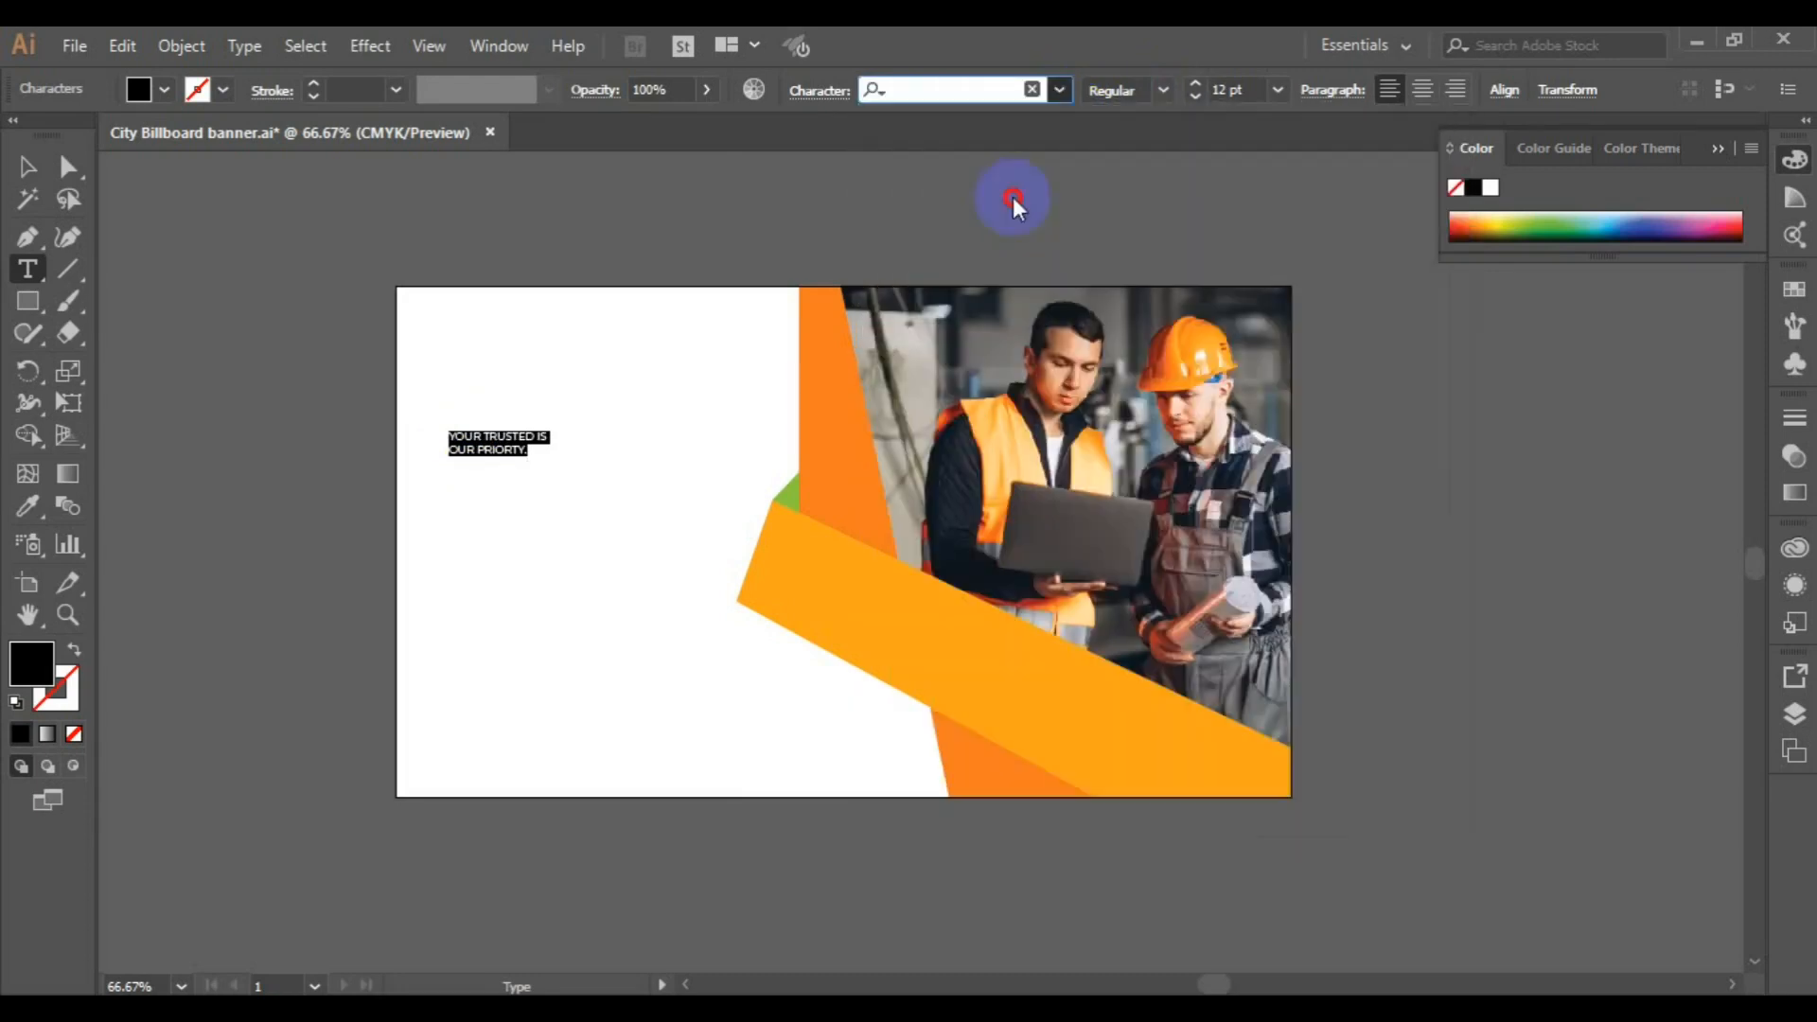
left_click(1163, 91)
left_click(1204, 464)
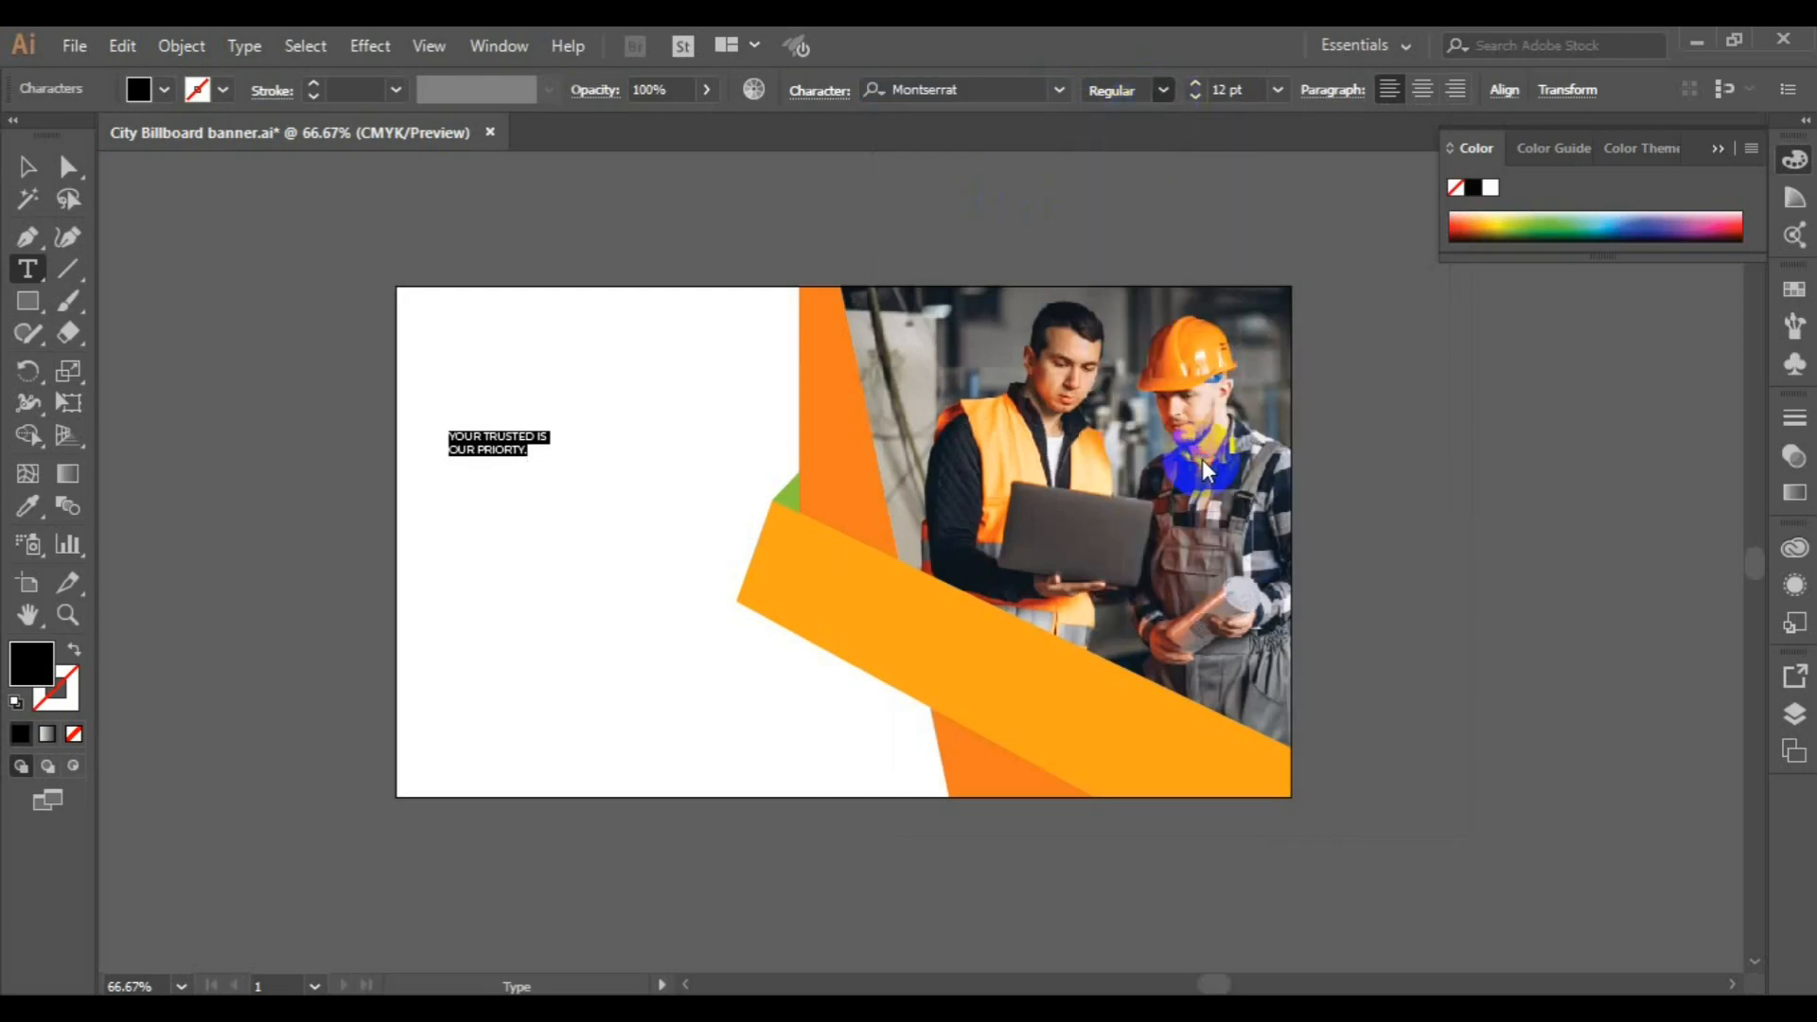
left_click(1278, 91)
left_click(1339, 458)
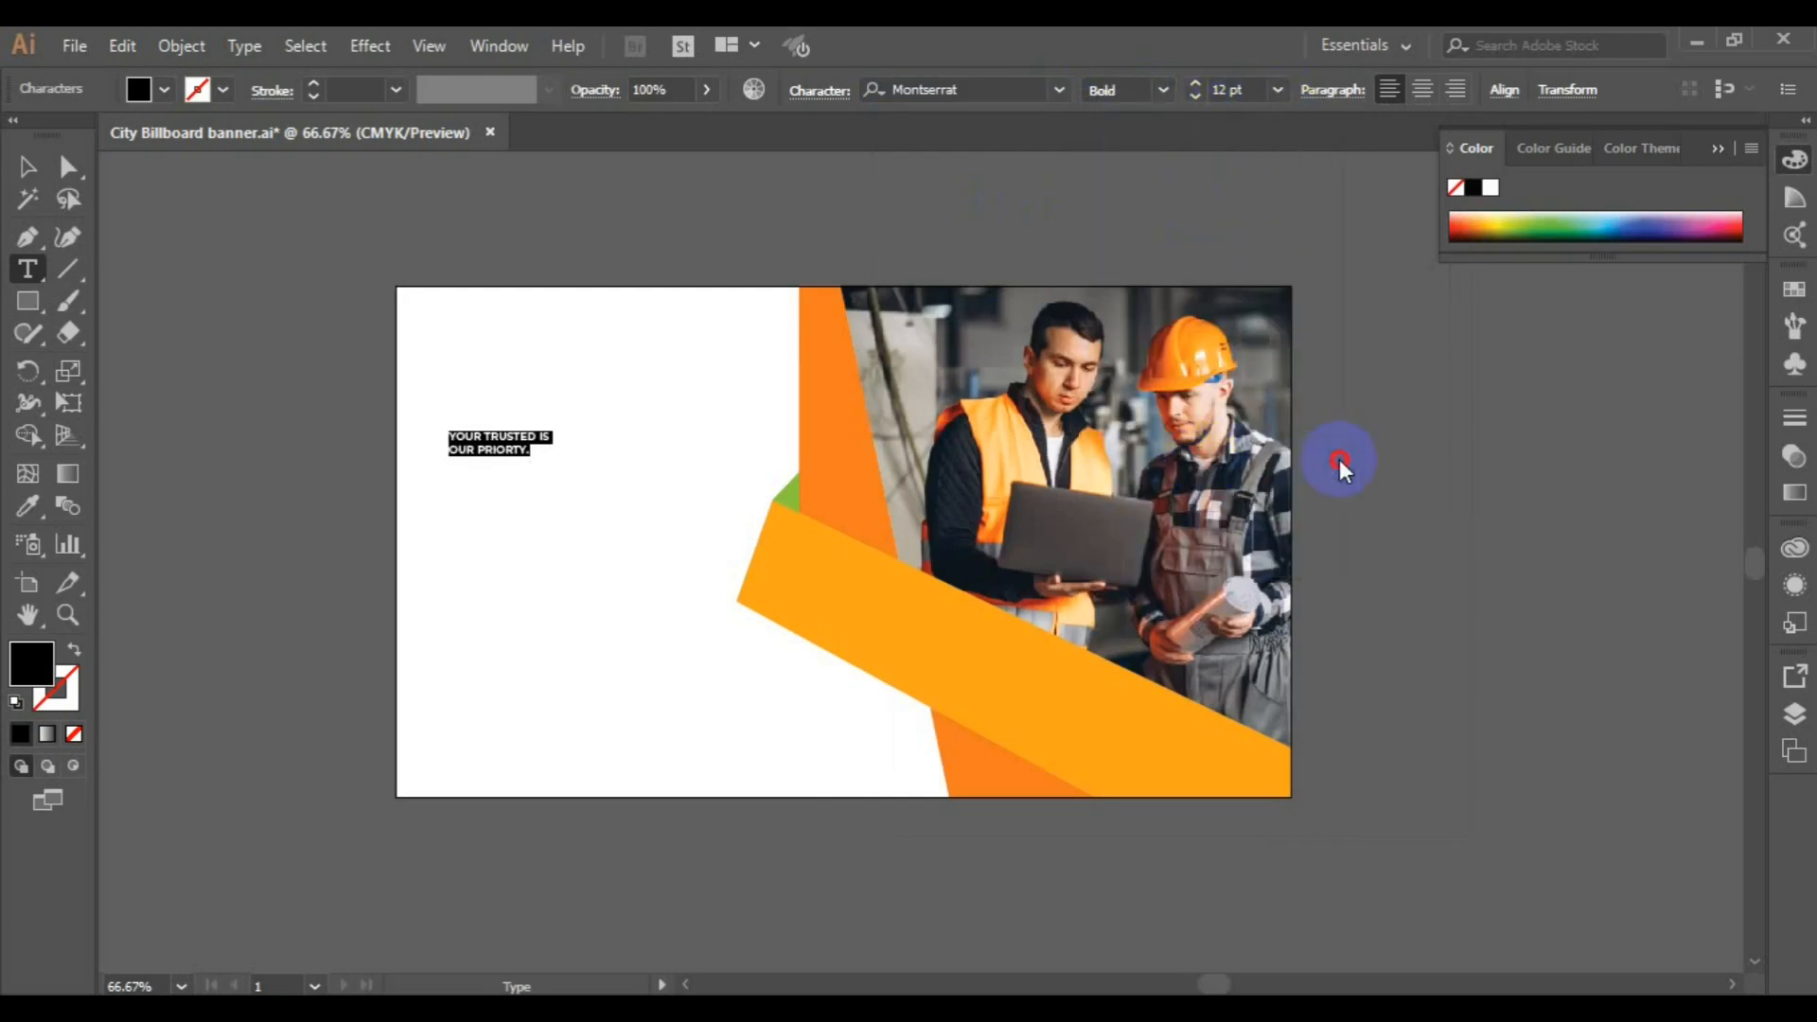
left_click(1278, 91)
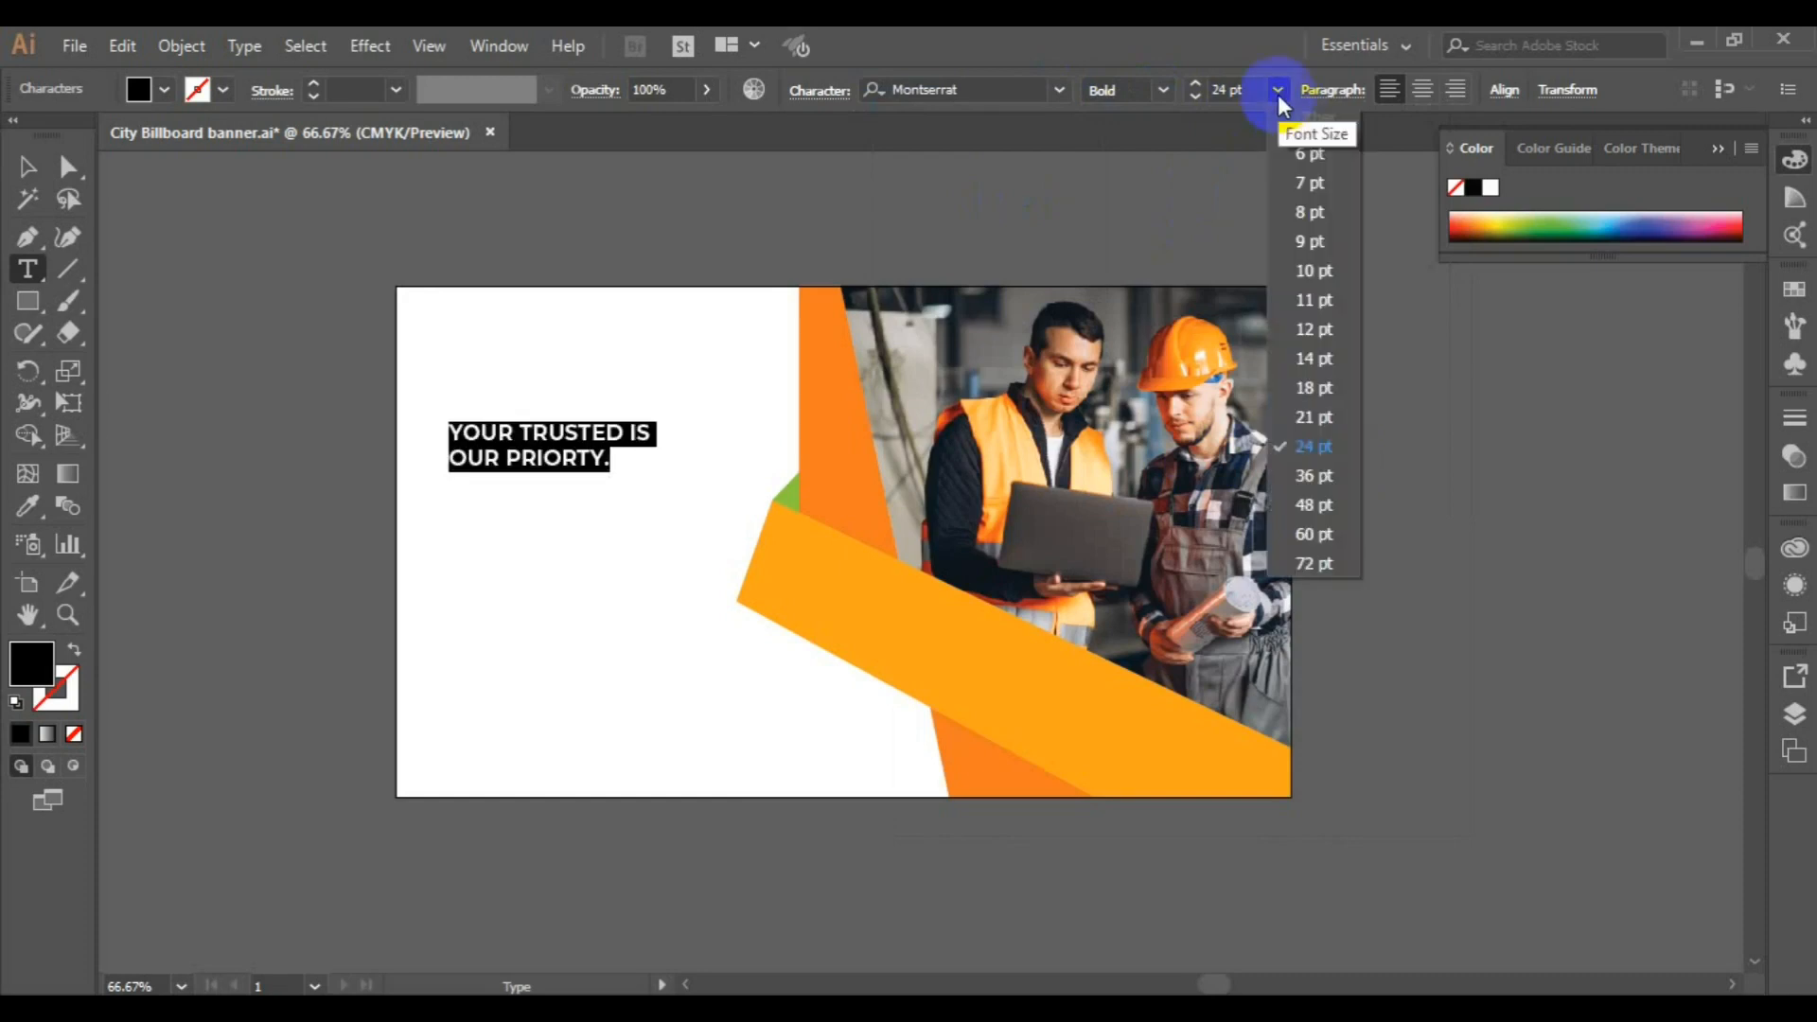
left_click(1322, 474)
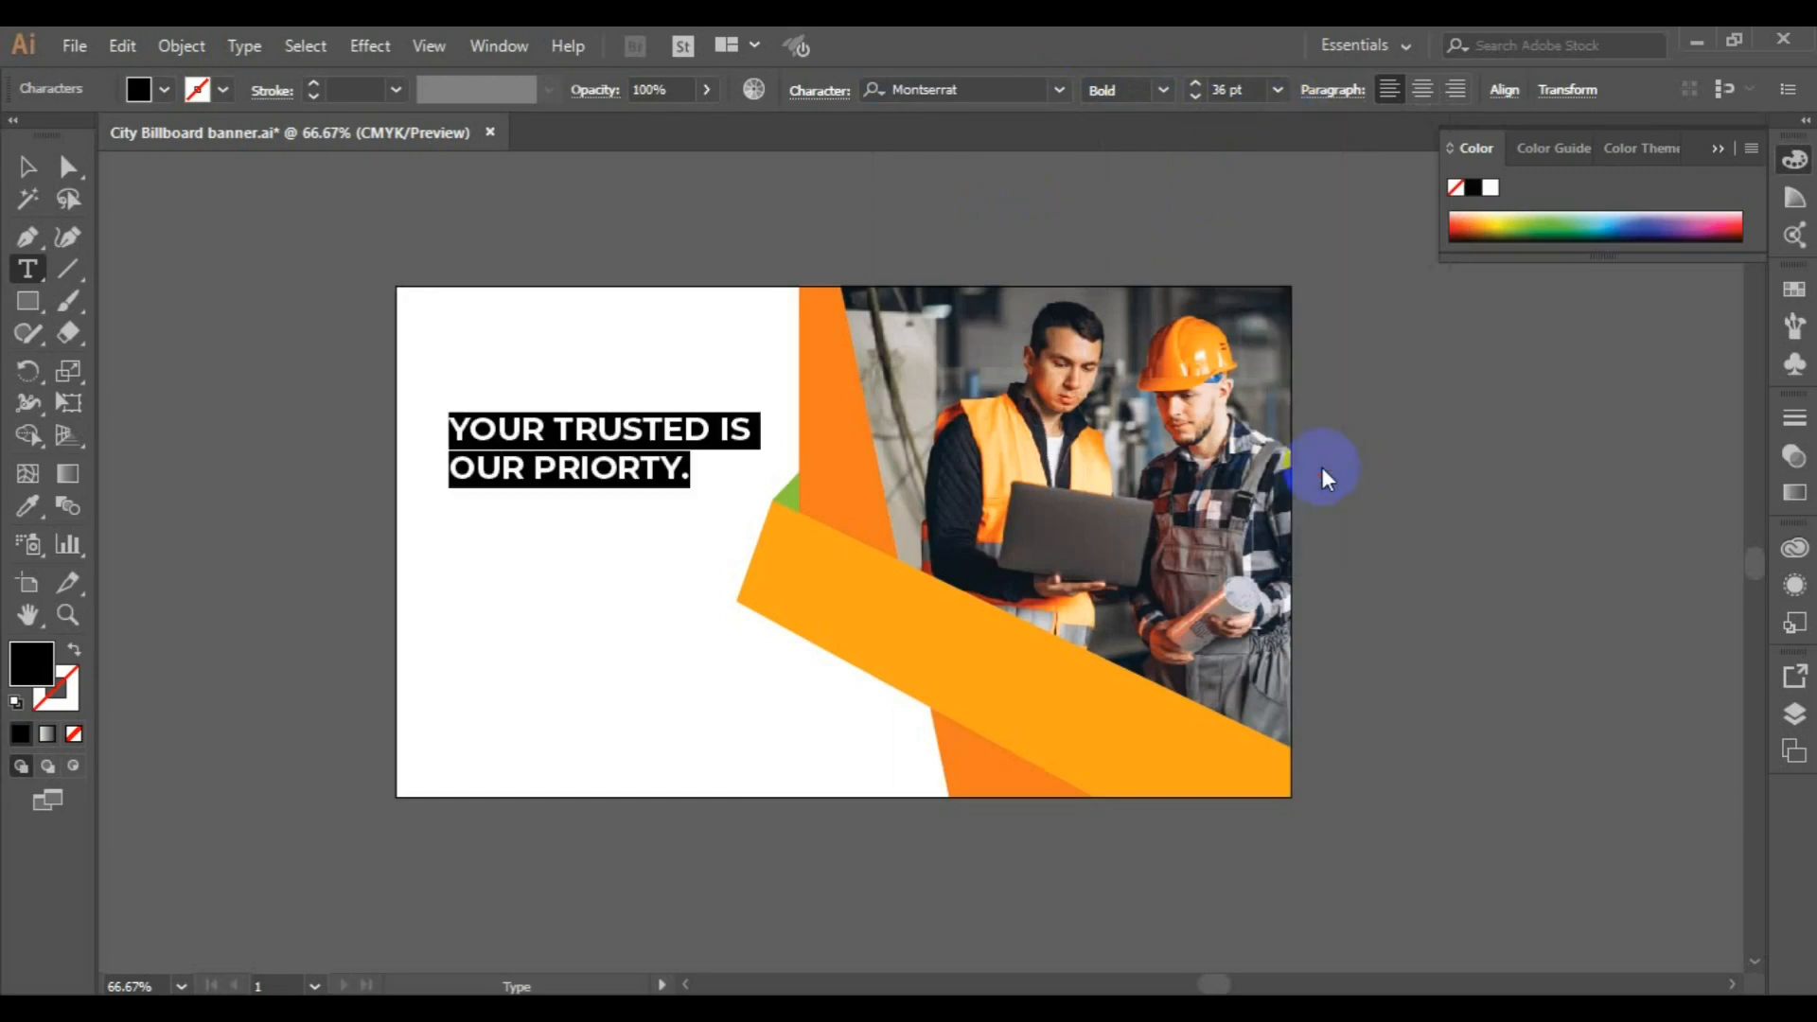
left_click(1277, 89)
left_click(1330, 494)
Color the word "PRIORTY." with the amber of the diagonal band
left_click(571, 485)
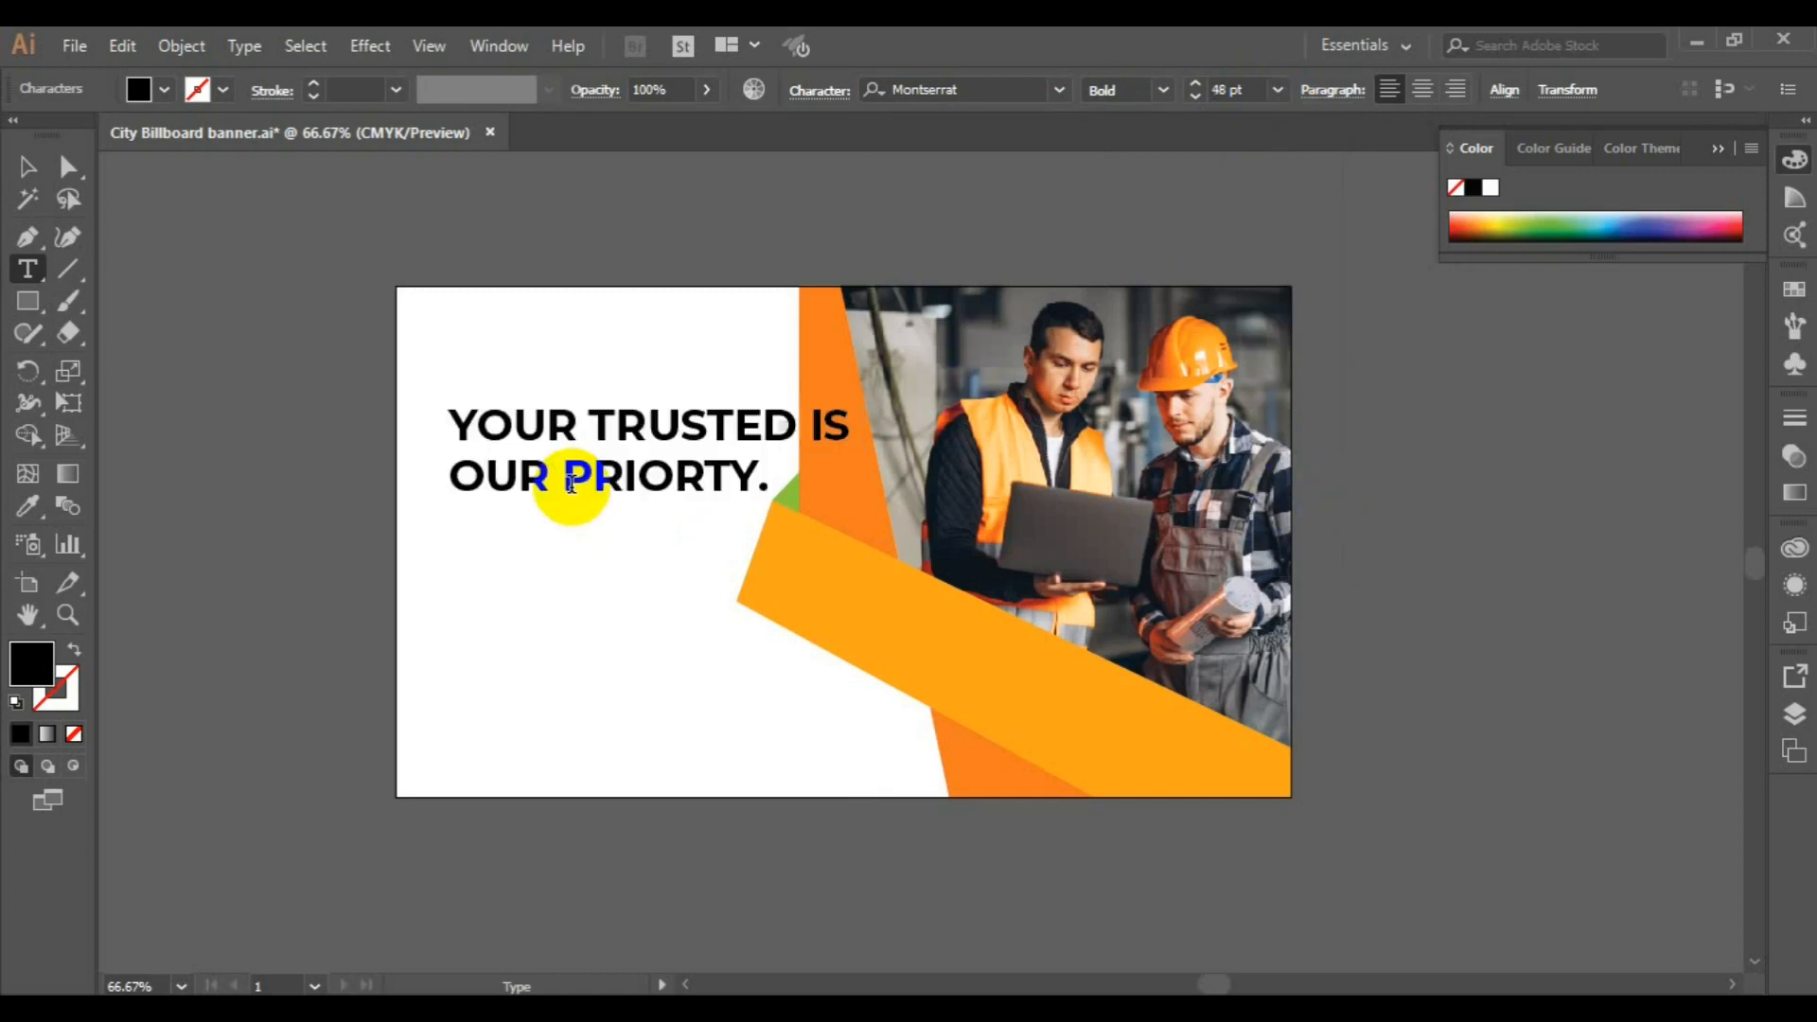
double_click(569, 485)
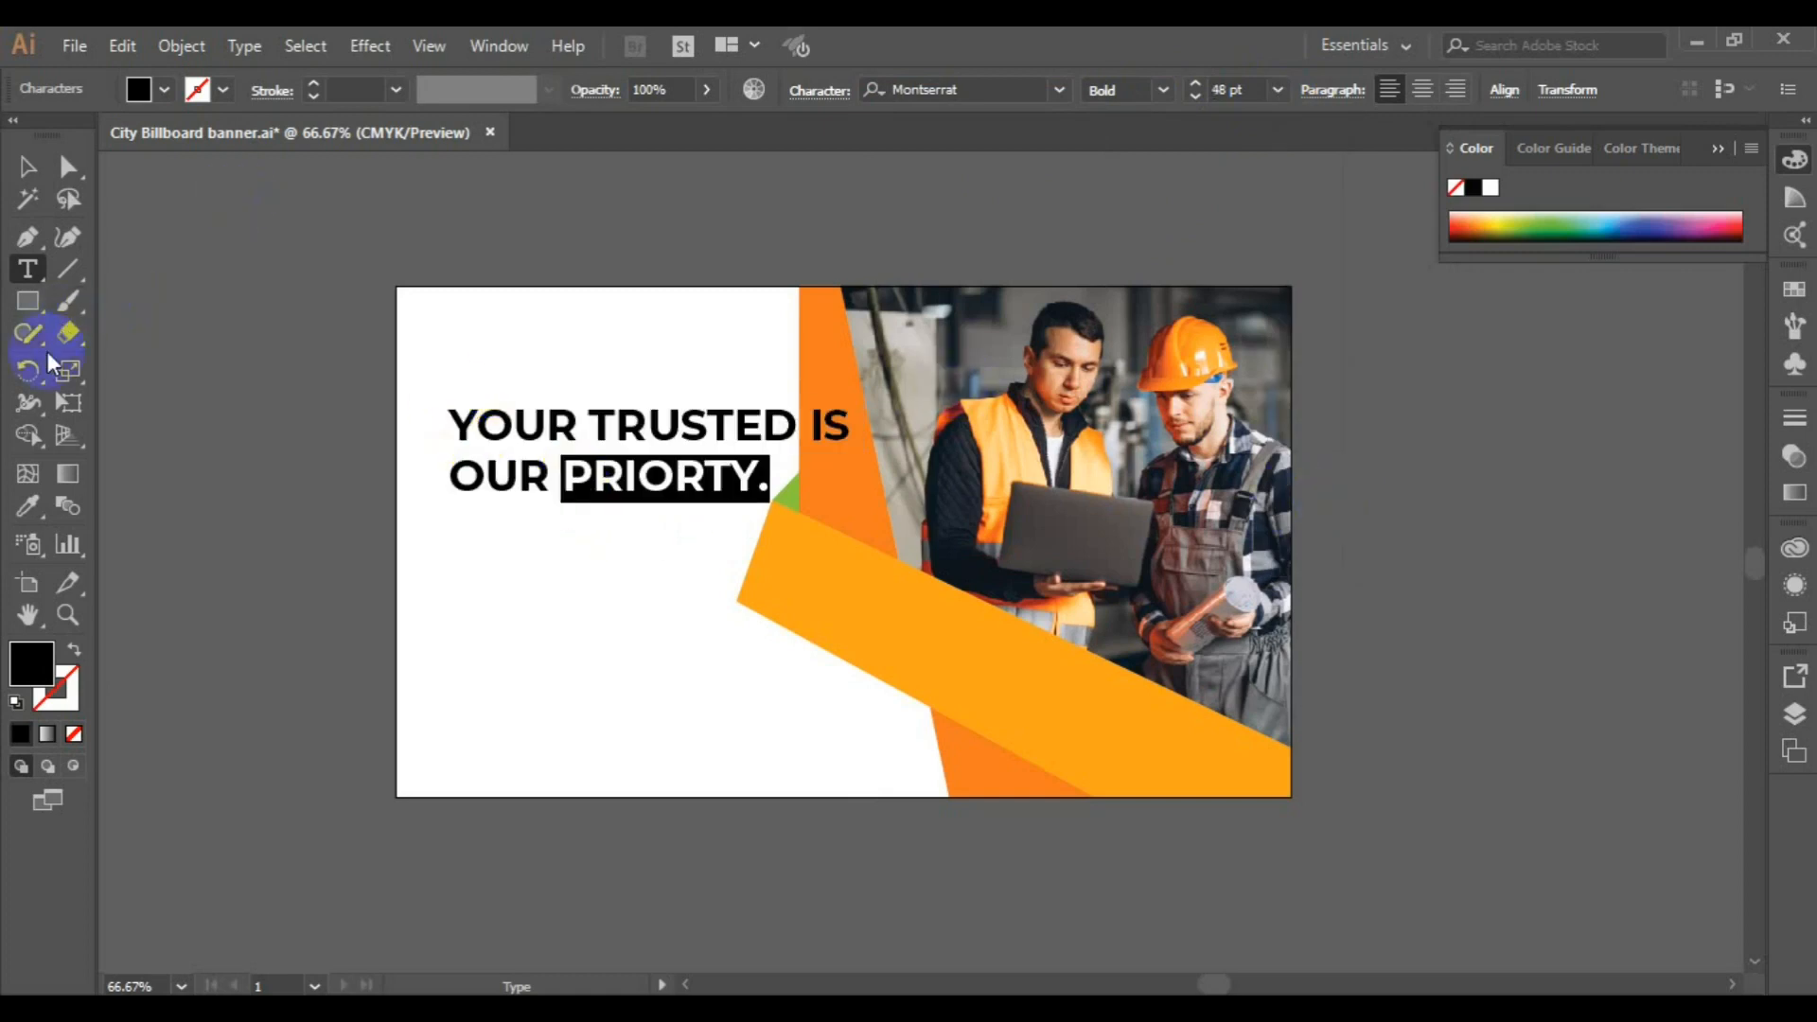
left_click(28, 504)
left_click(786, 552)
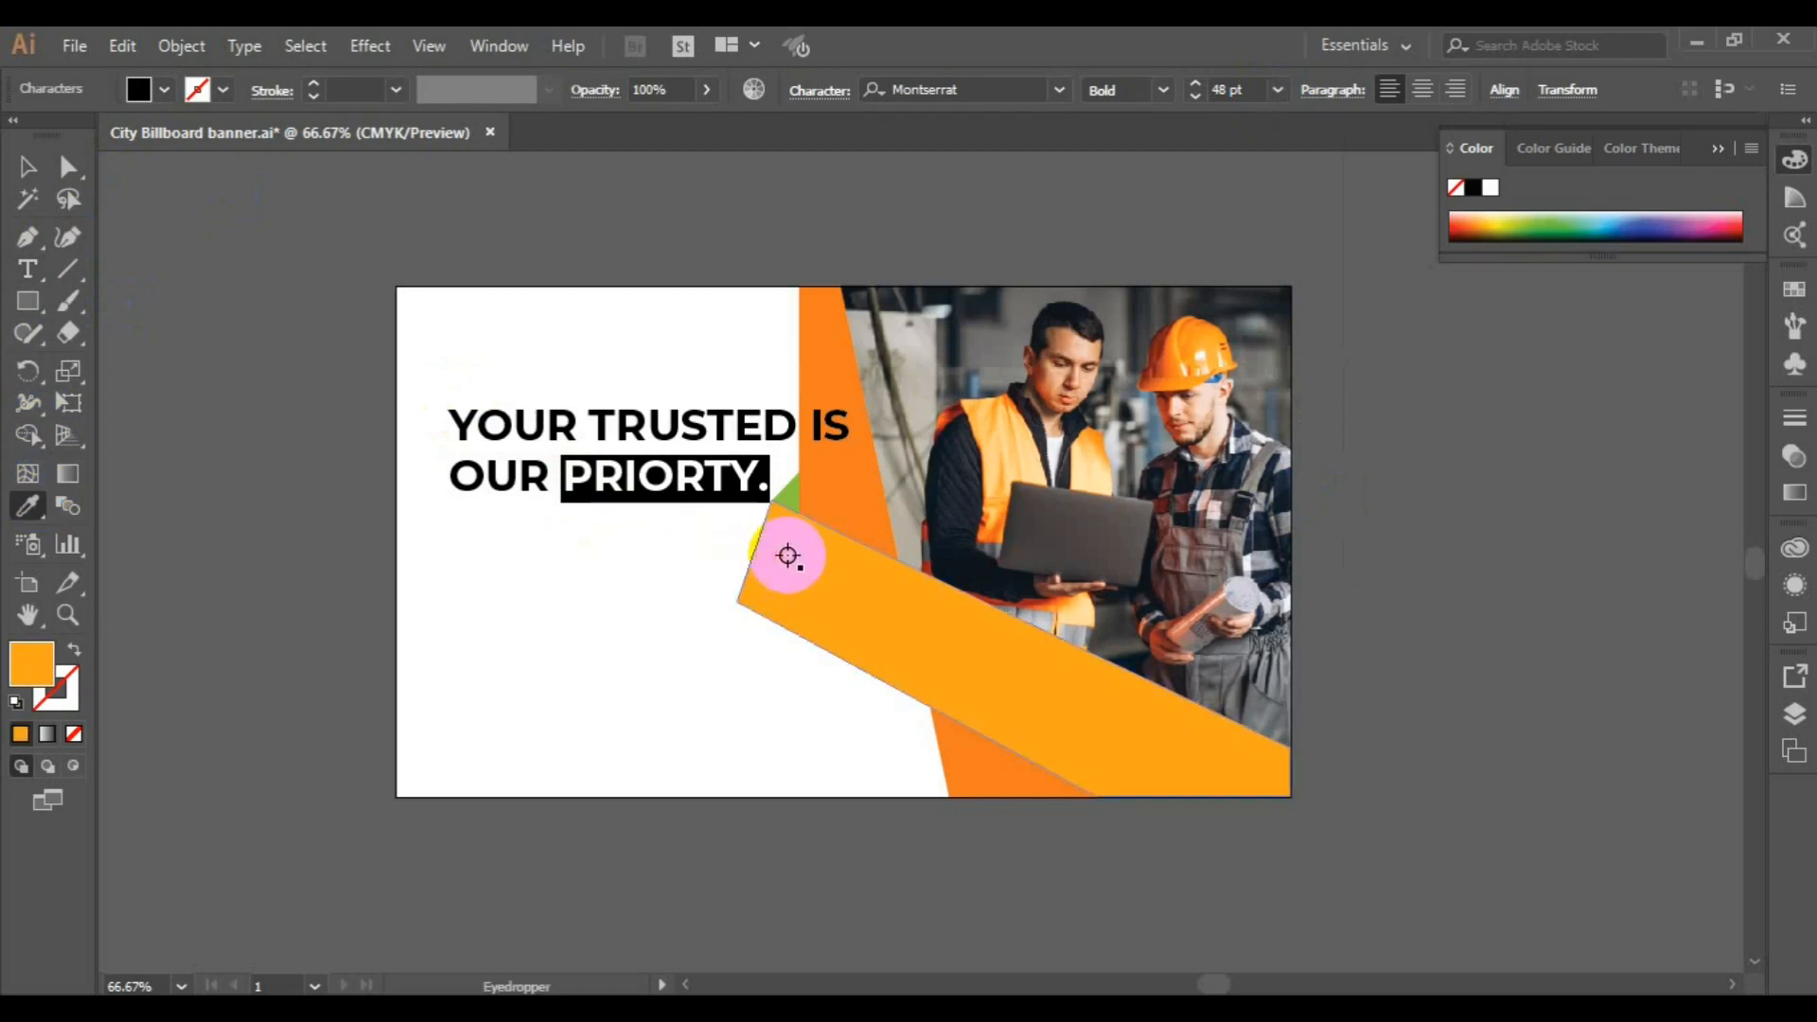
Move the headline toward the artboard's upper-left corner and try scaling it down slightly
left_click(28, 169)
left_click_drag(568, 432, 526, 371)
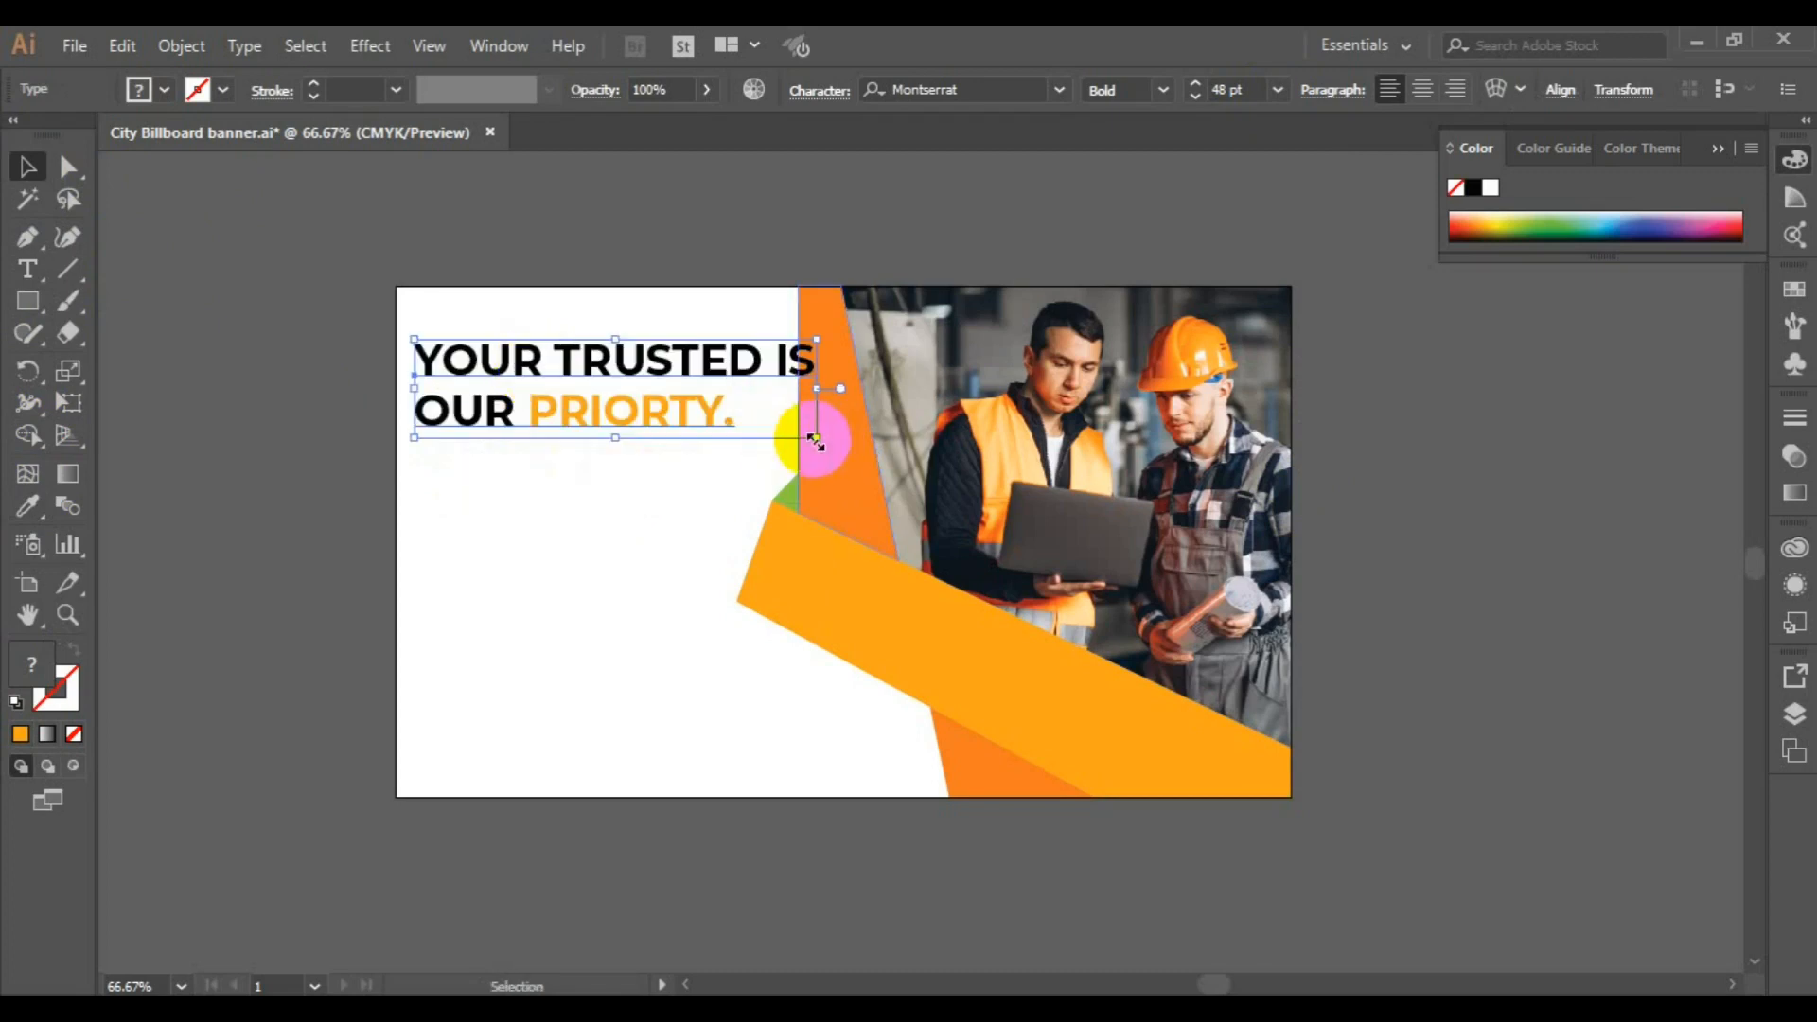
left_click_drag(814, 439, 787, 416)
key("ctrl+z")
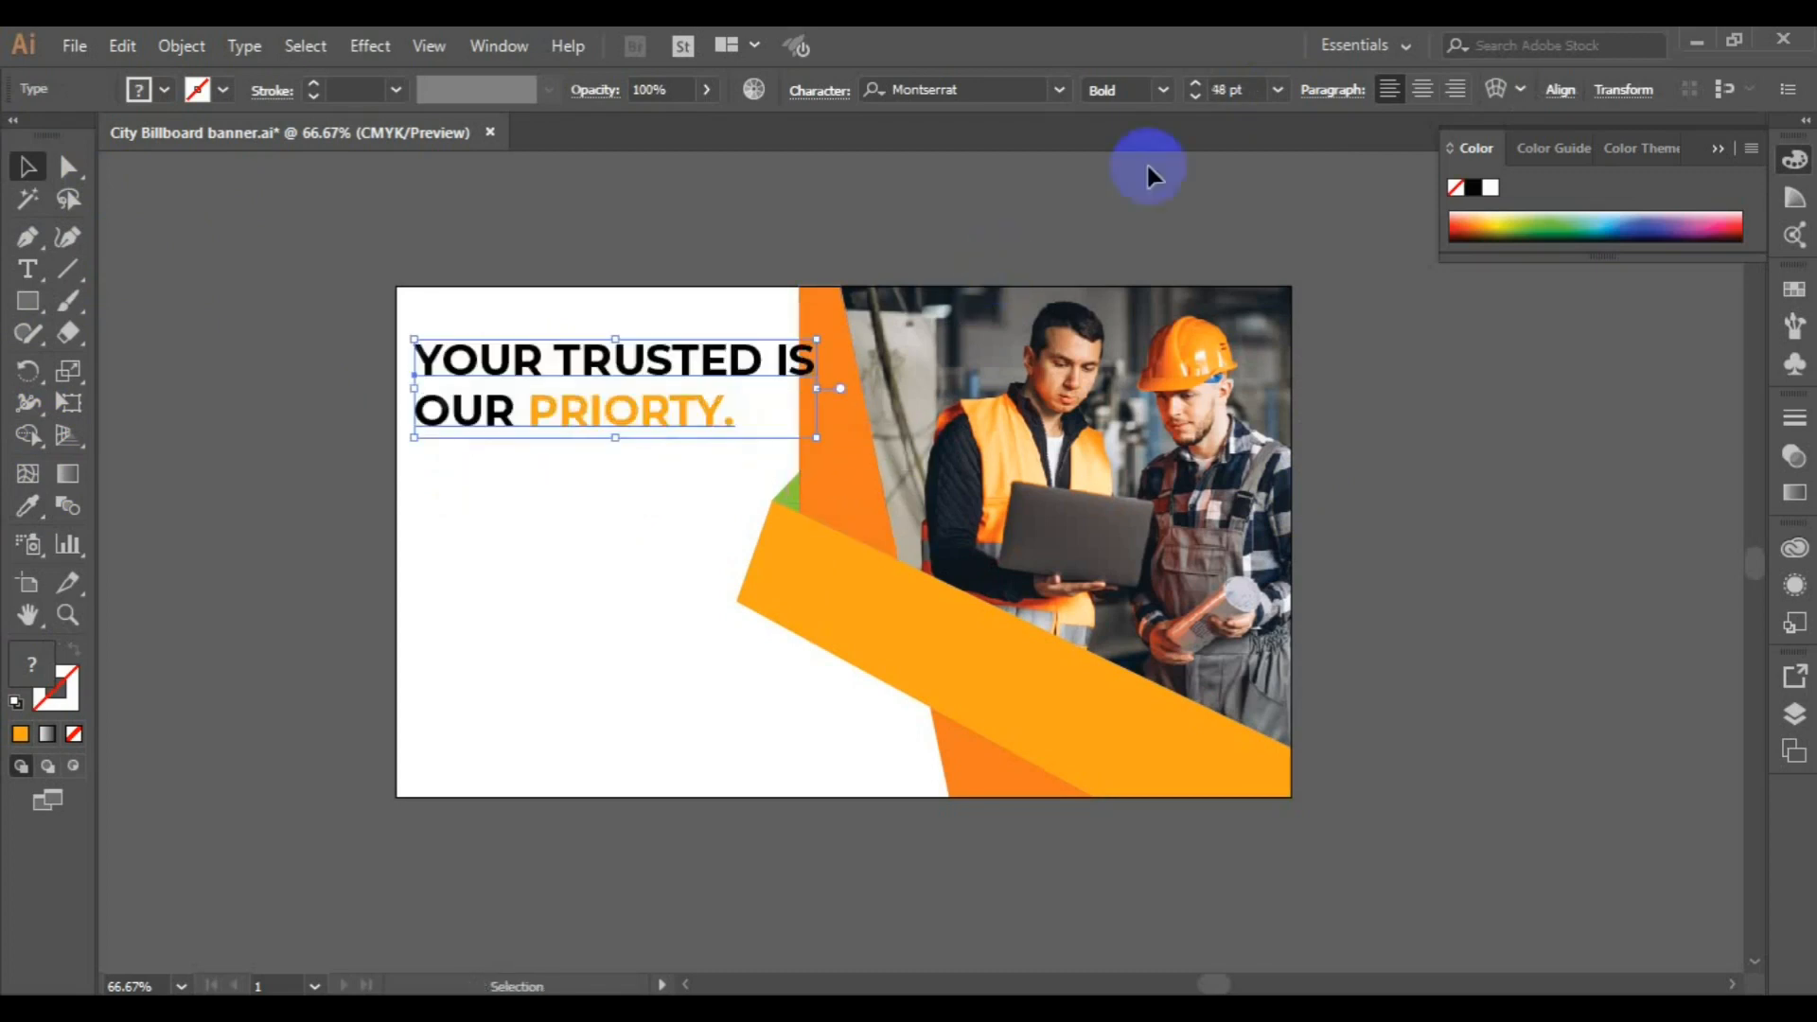
Reduce the headline to 40 pt and place it close to the artboard's upper-left corner, clear of the orange strip
left_click(1278, 89)
left_click(1306, 473)
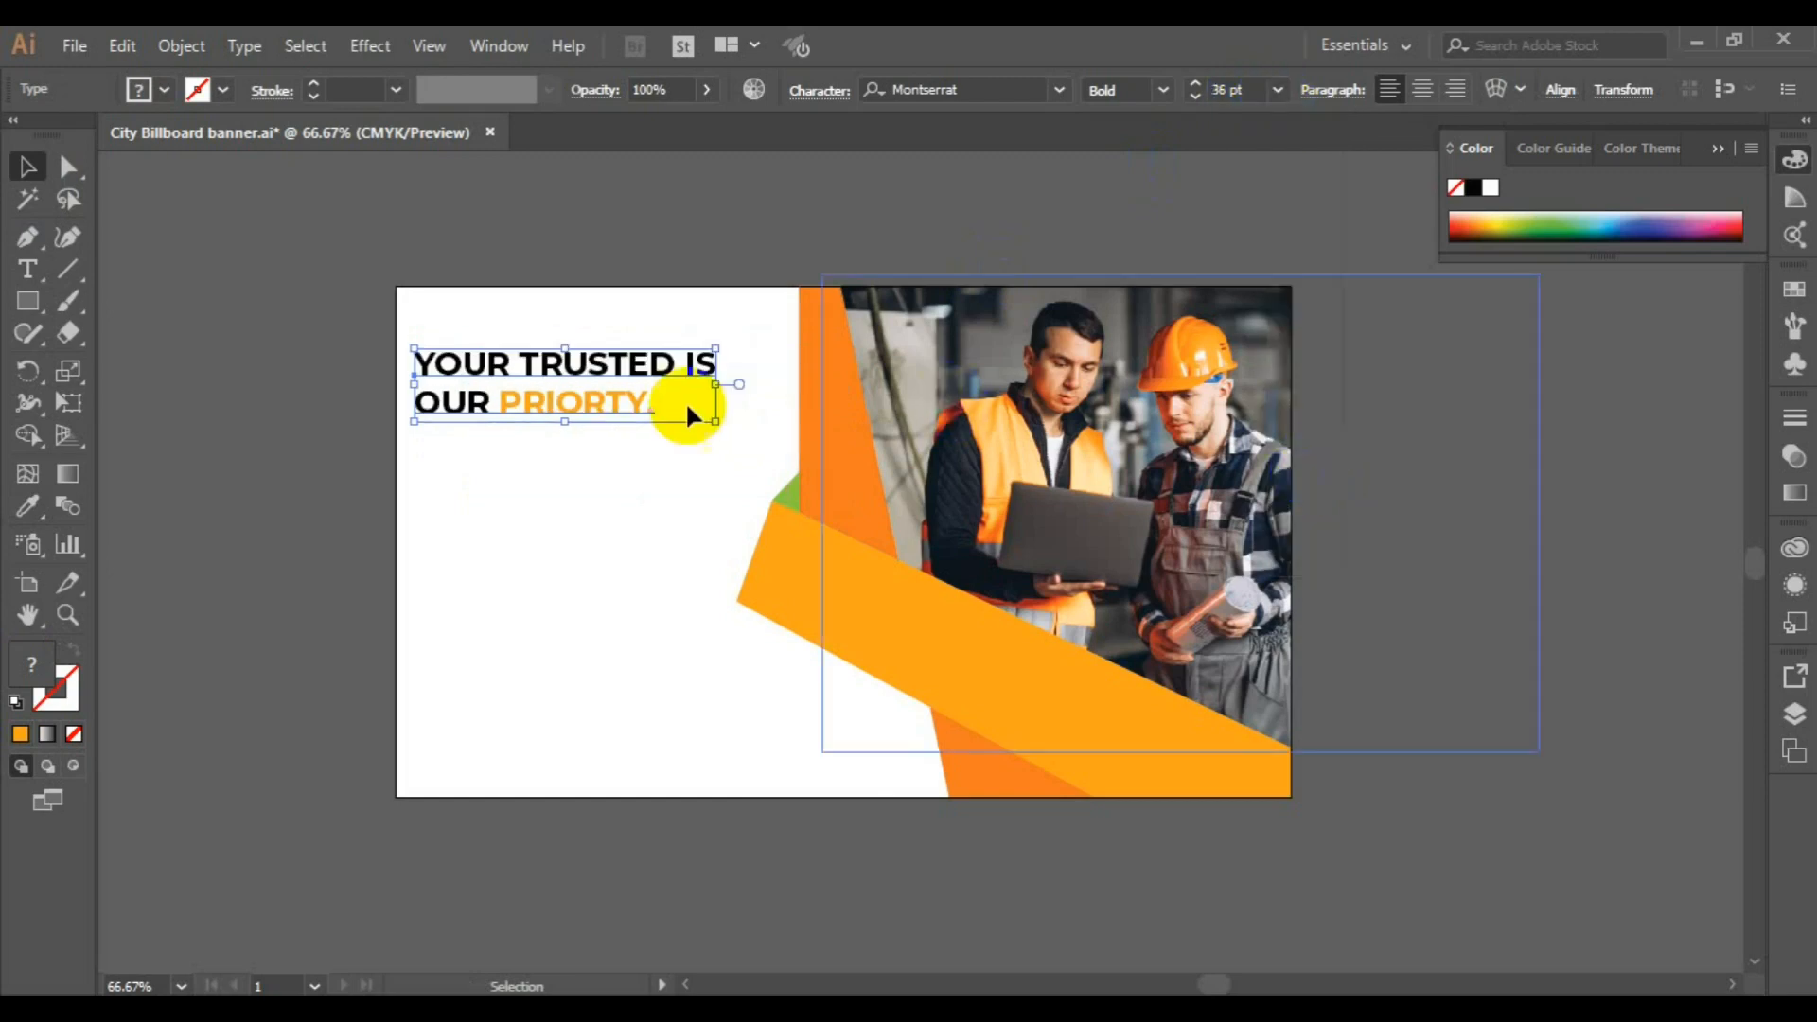
left_click_drag(573, 377, 603, 341)
left_click(1194, 85)
left_click(1194, 84)
left_click(1194, 82)
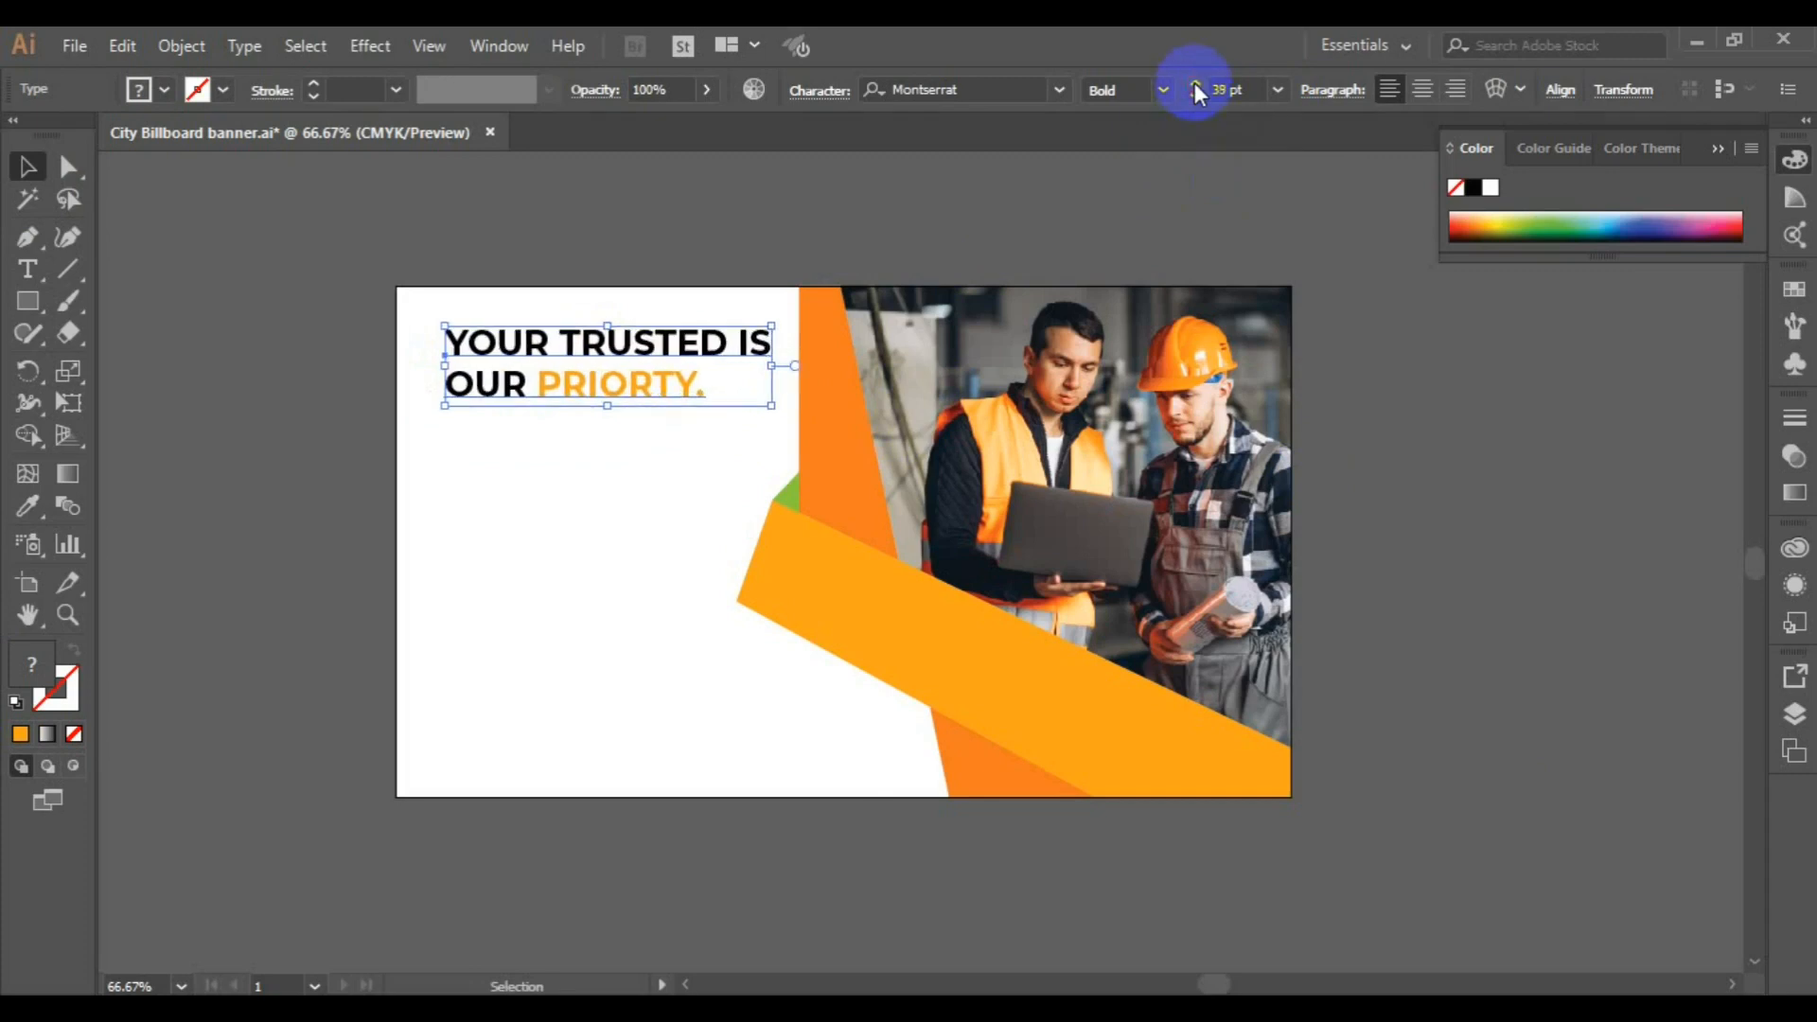
left_click(1194, 82)
left_click_drag(576, 357, 558, 343)
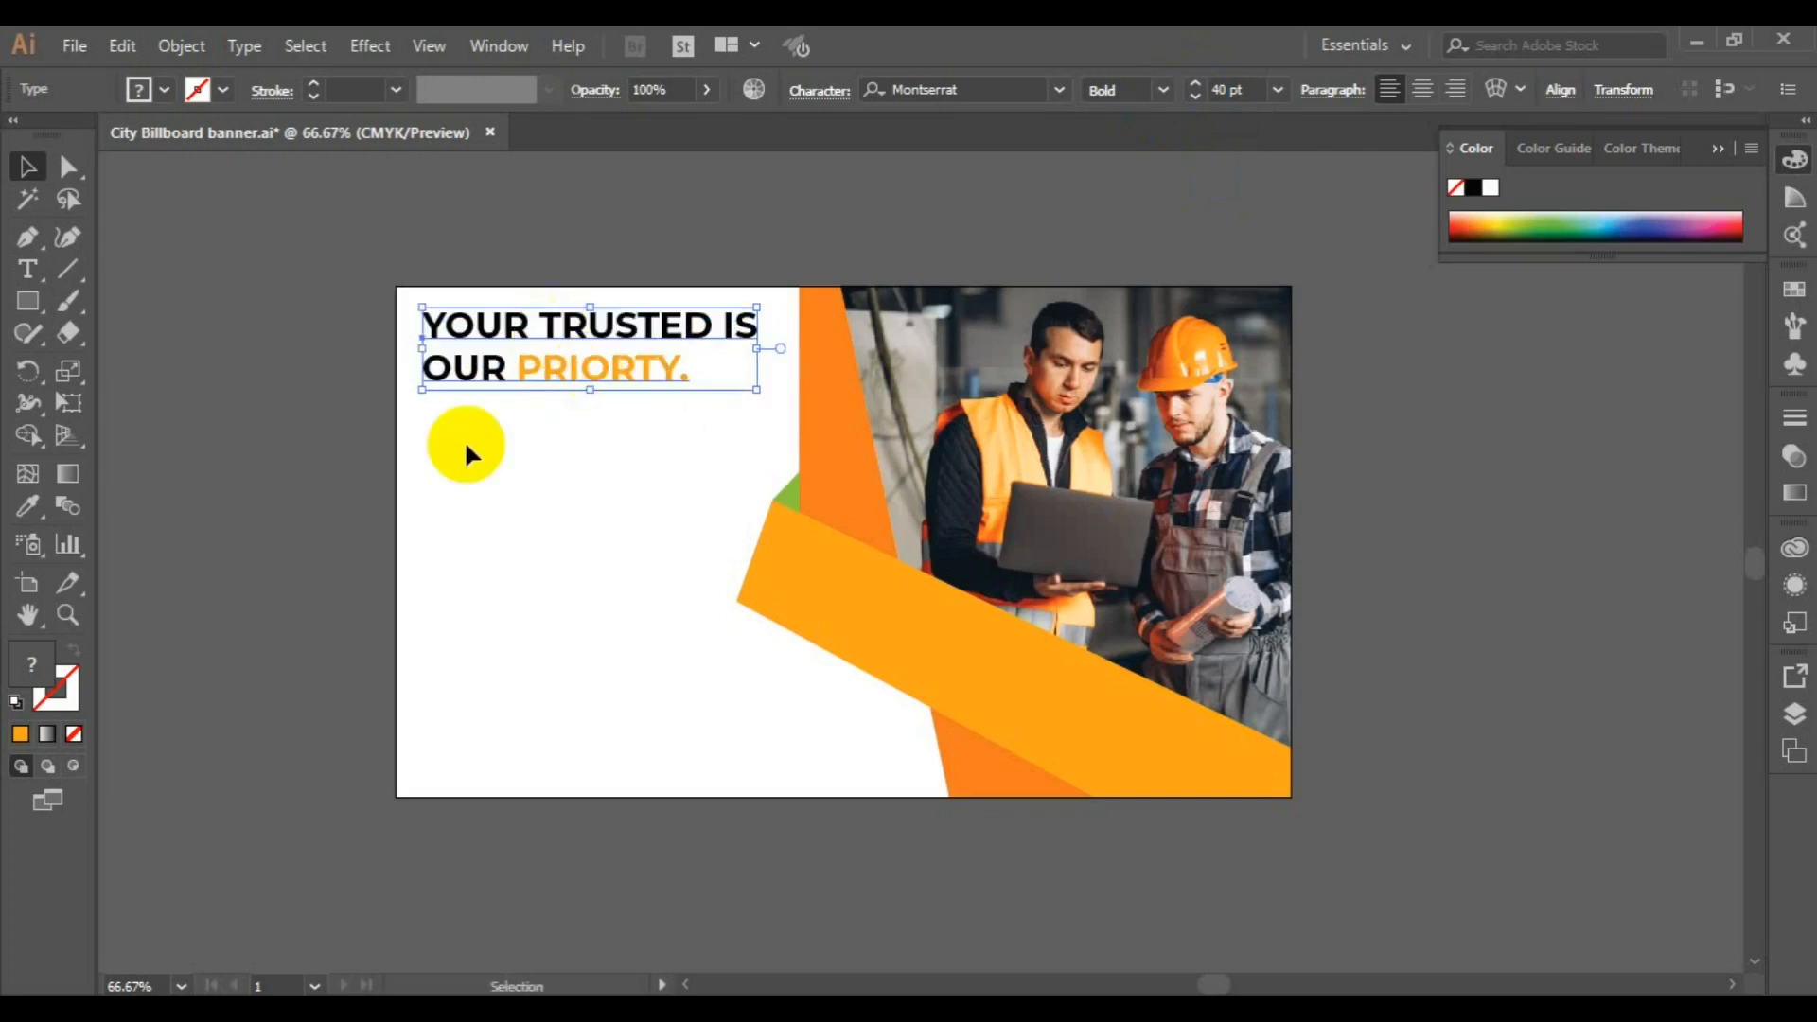
Recolor the word "PRIORTY." with the light green of the small triangle above the amber band
left_click(28, 268)
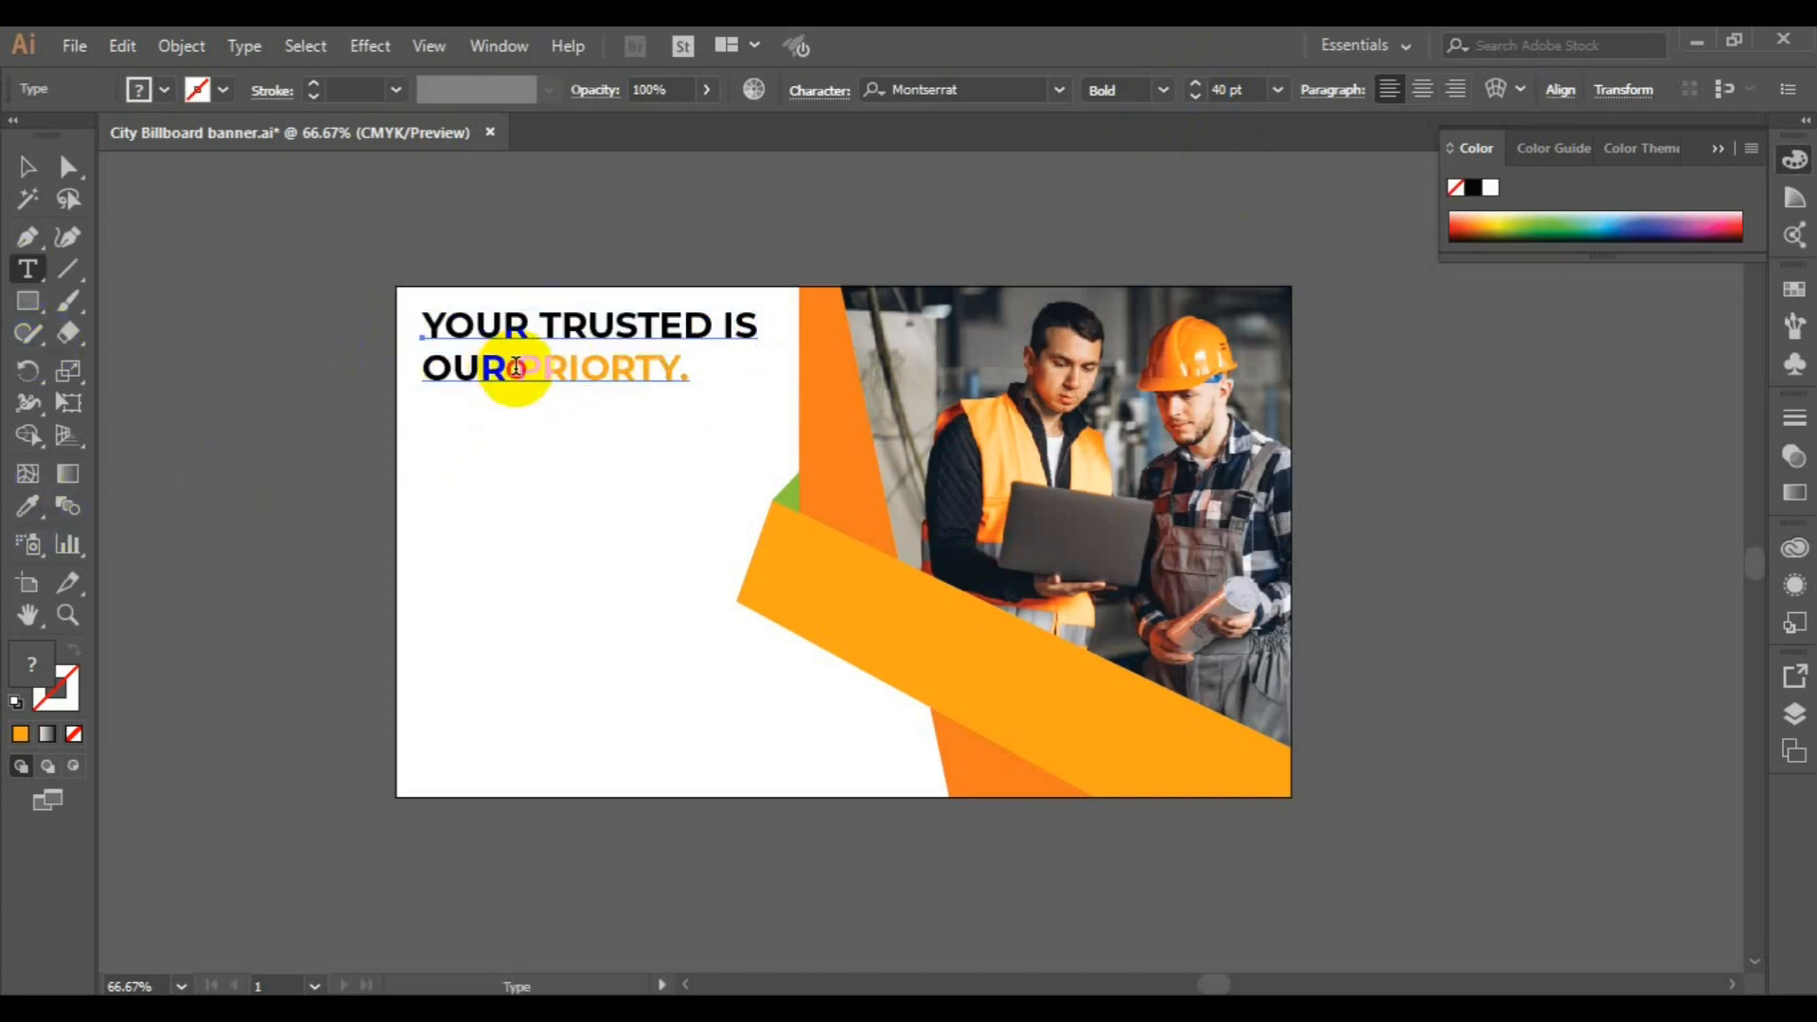
left_click(516, 367)
double_click(516, 367)
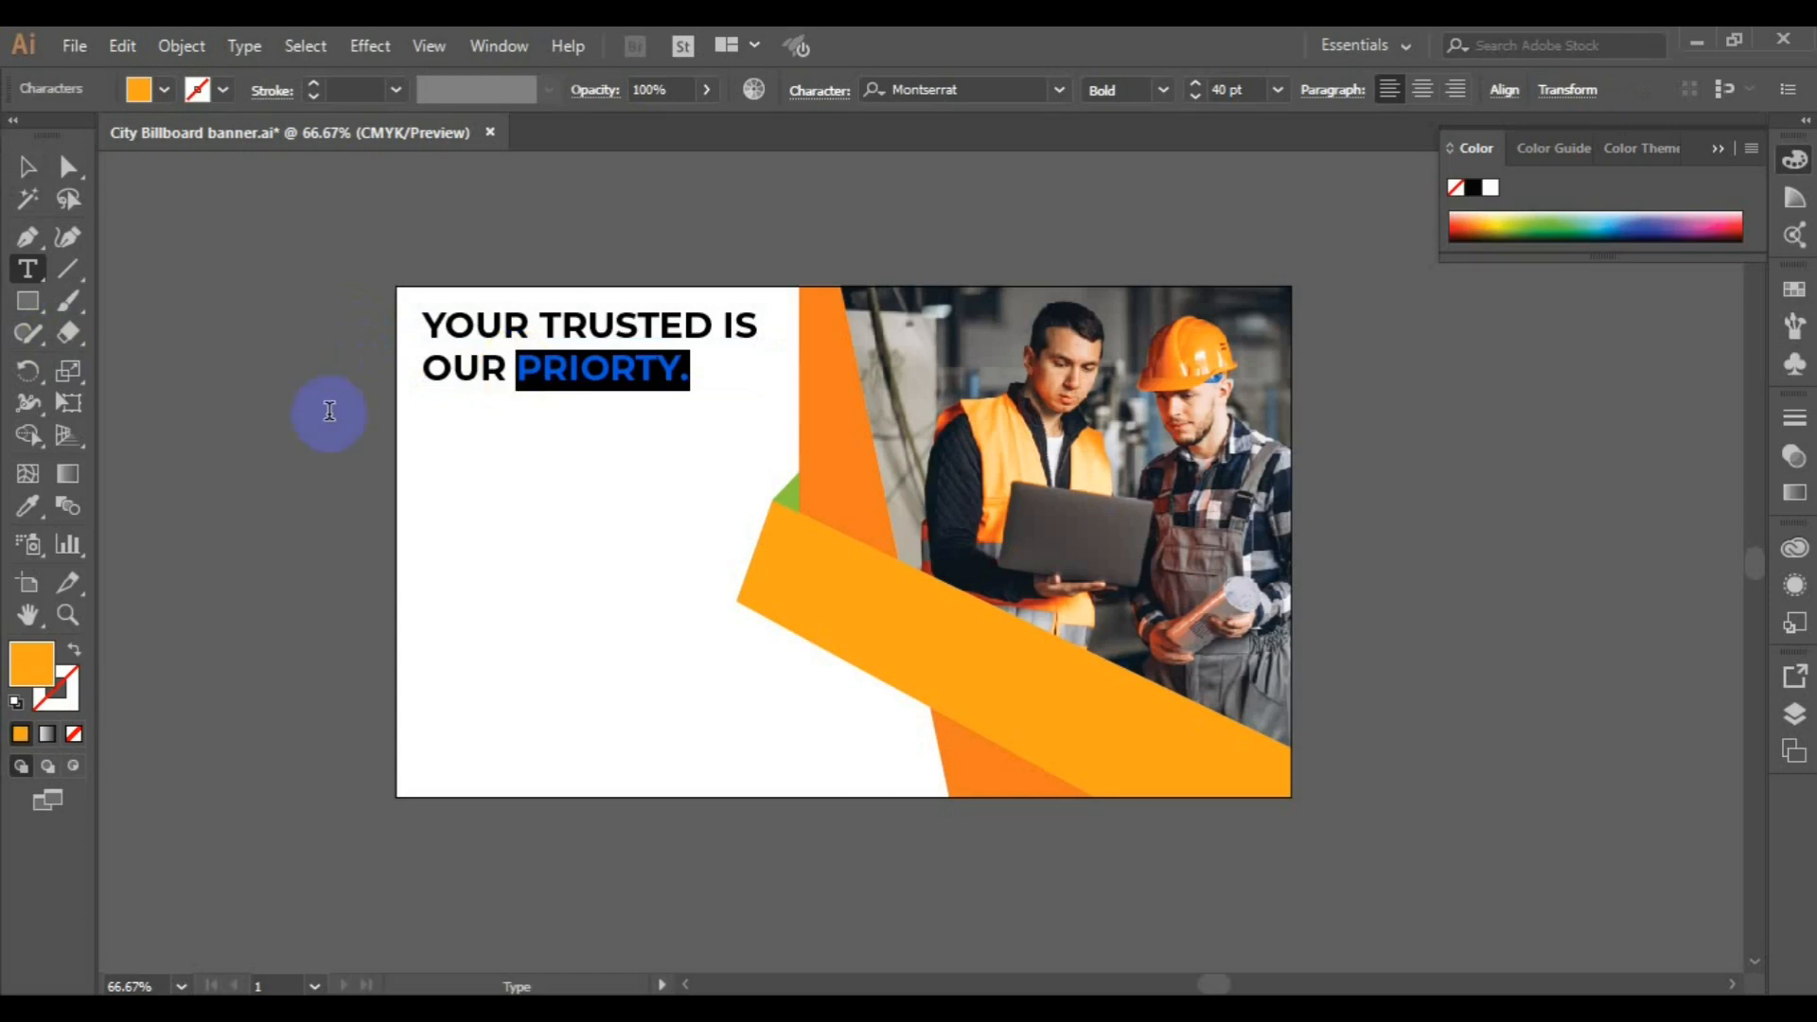
left_click(28, 505)
left_click(572, 546)
left_click(789, 488)
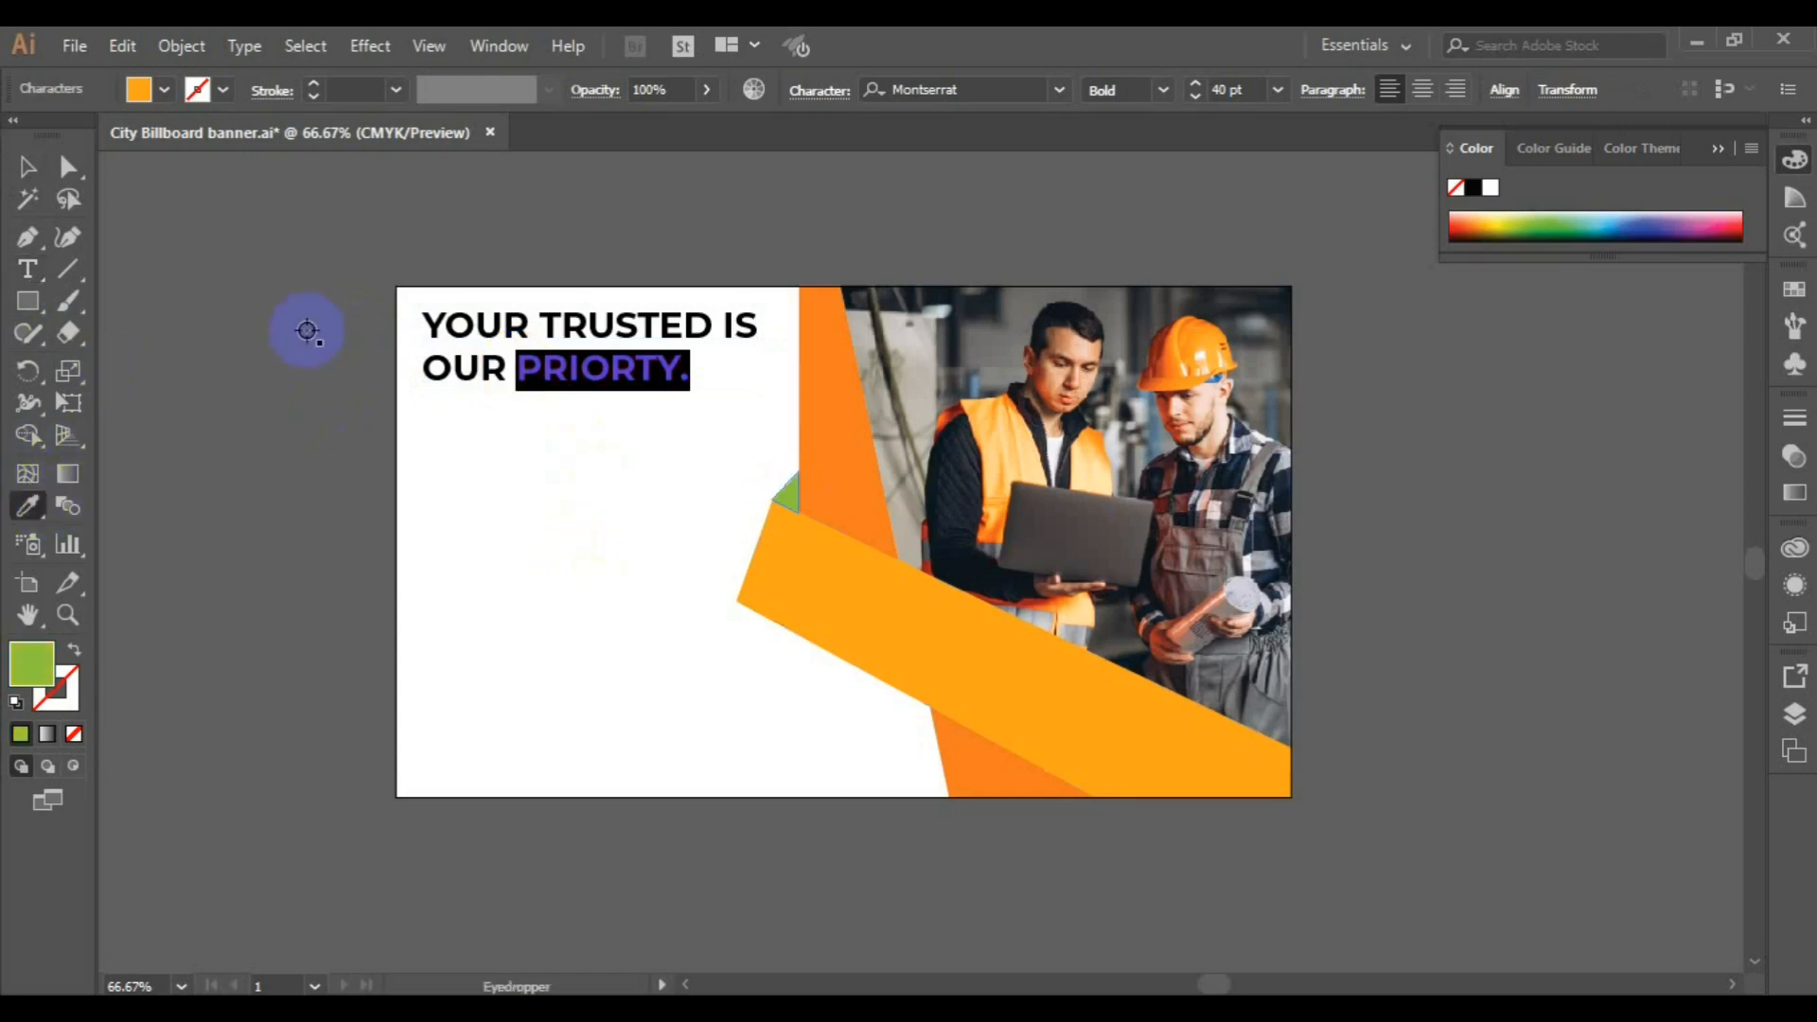
left_click(25, 168)
left_click(270, 435)
Set the Pen tool to draw with no fill and a light orange stroke
left_click(23, 244)
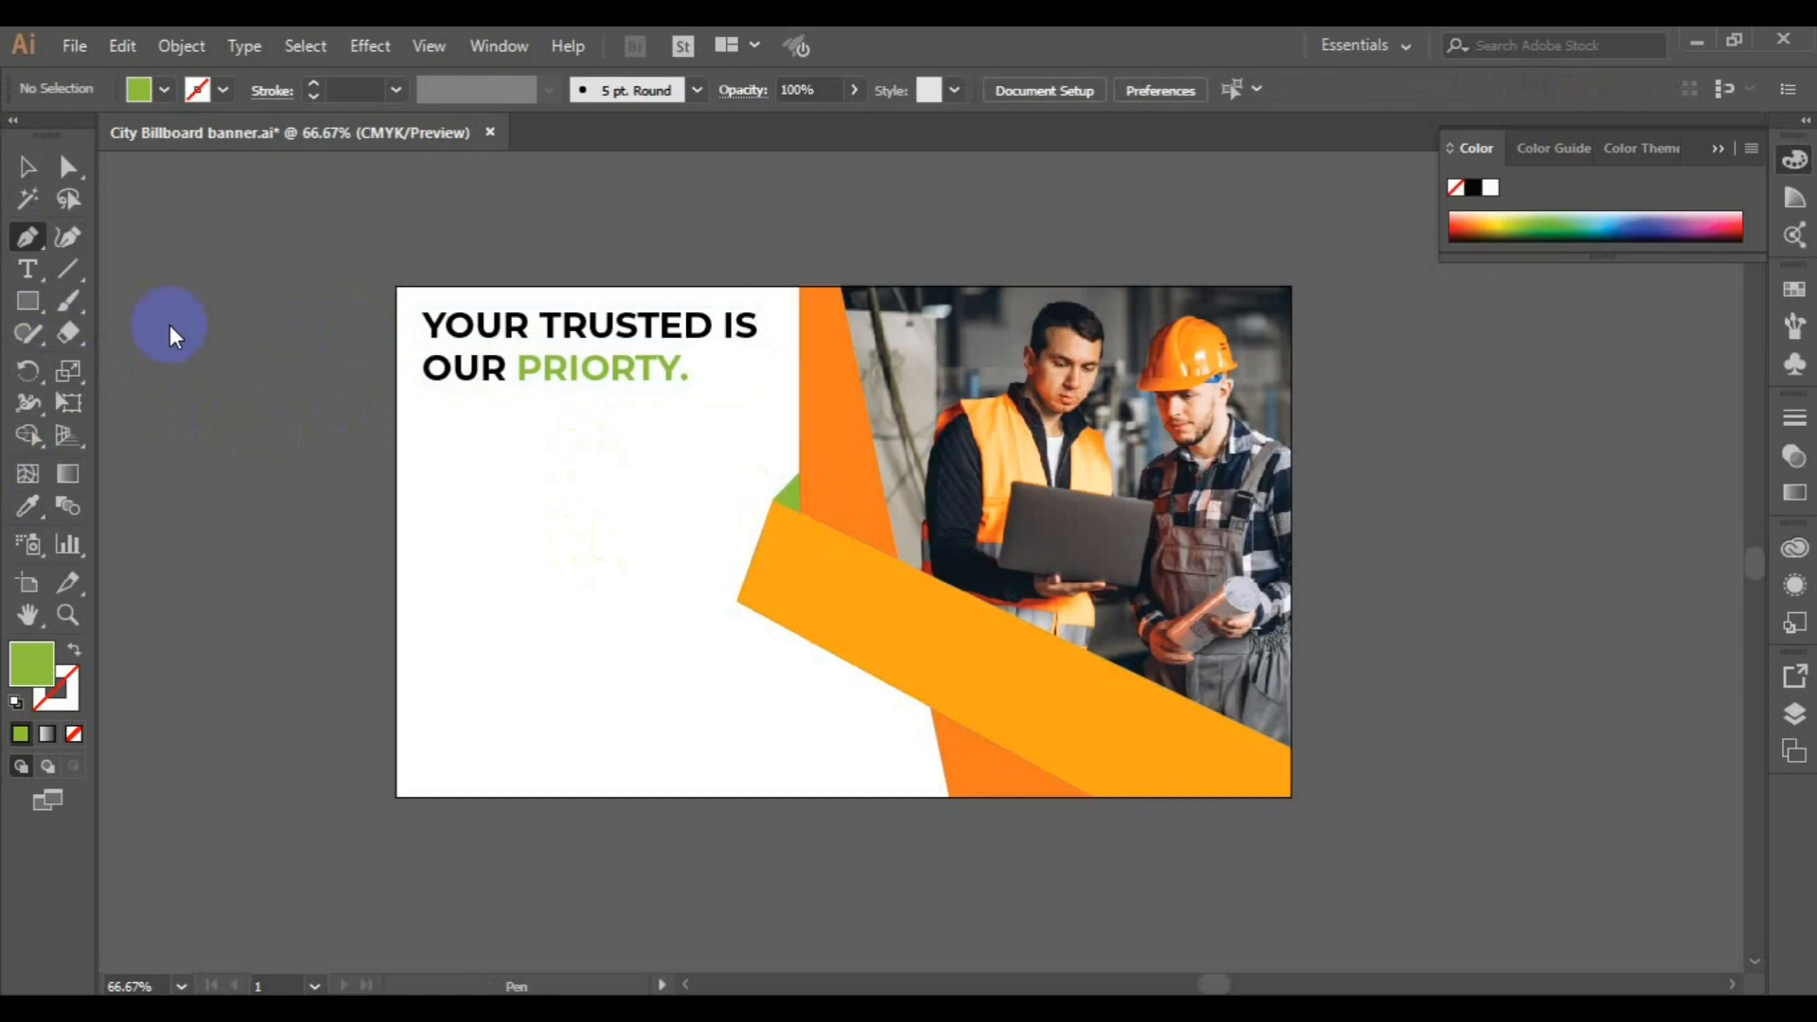
left_click(222, 91)
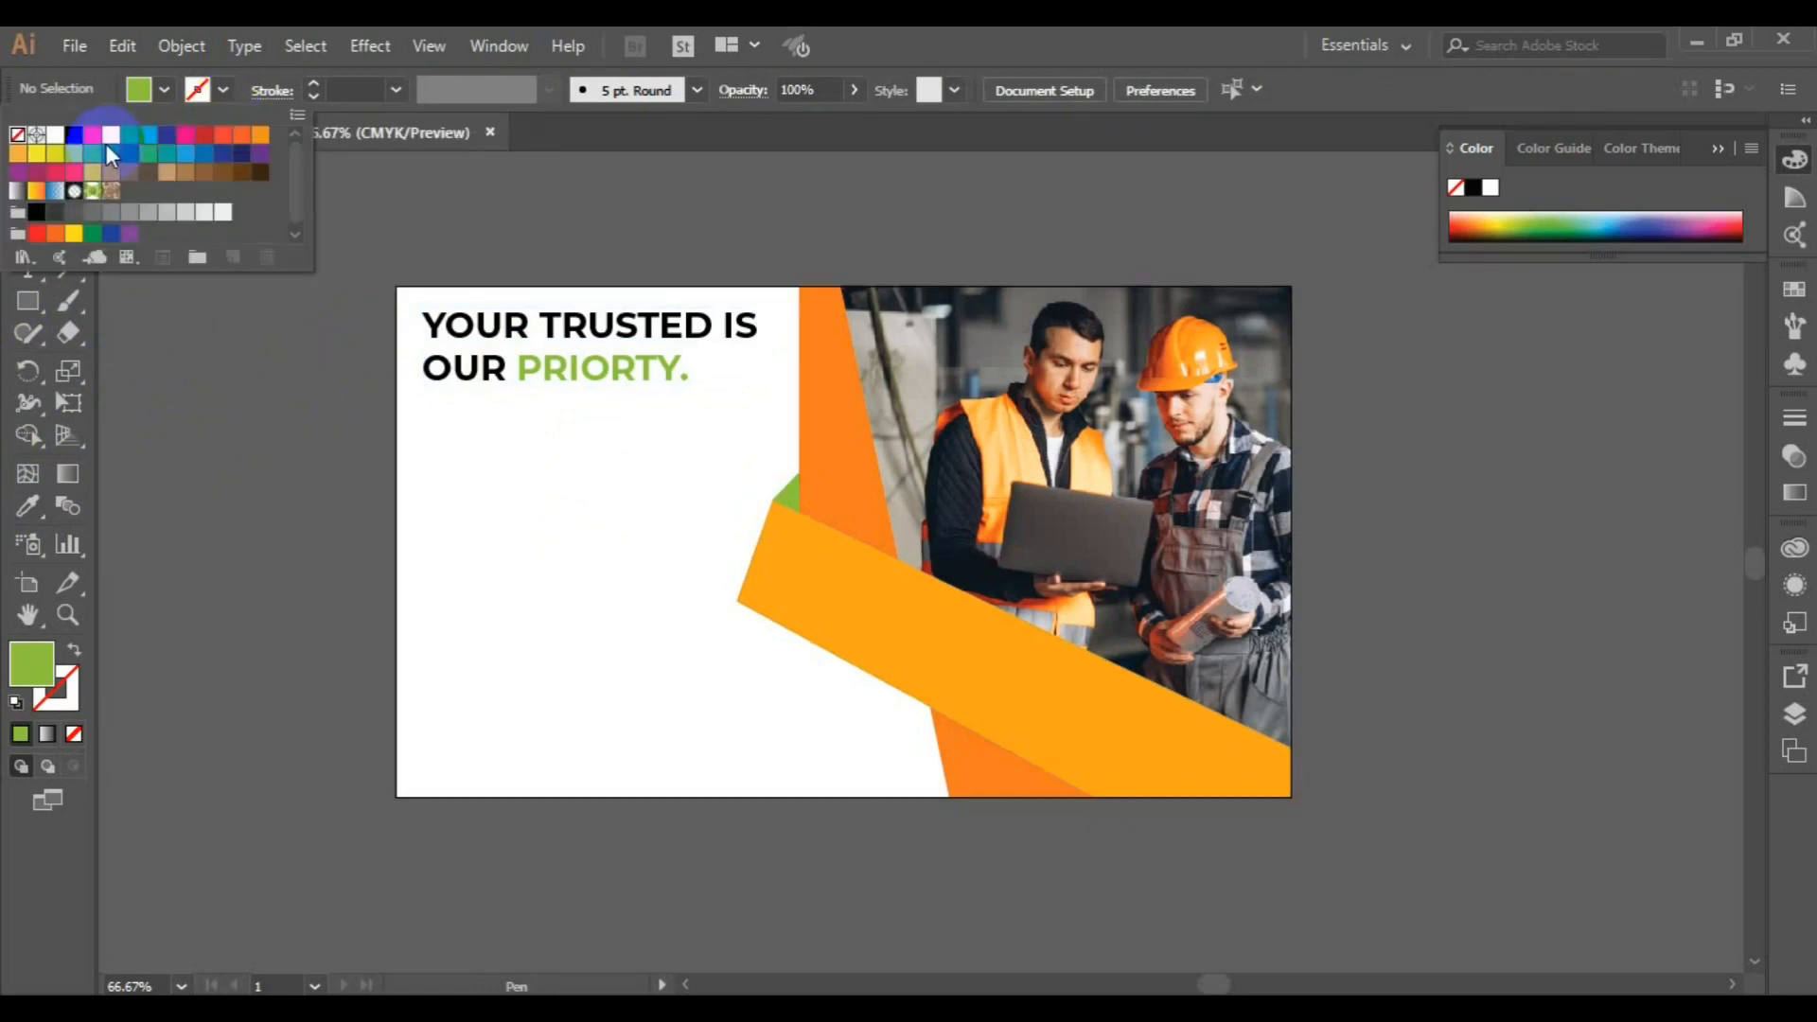
left_click(17, 154)
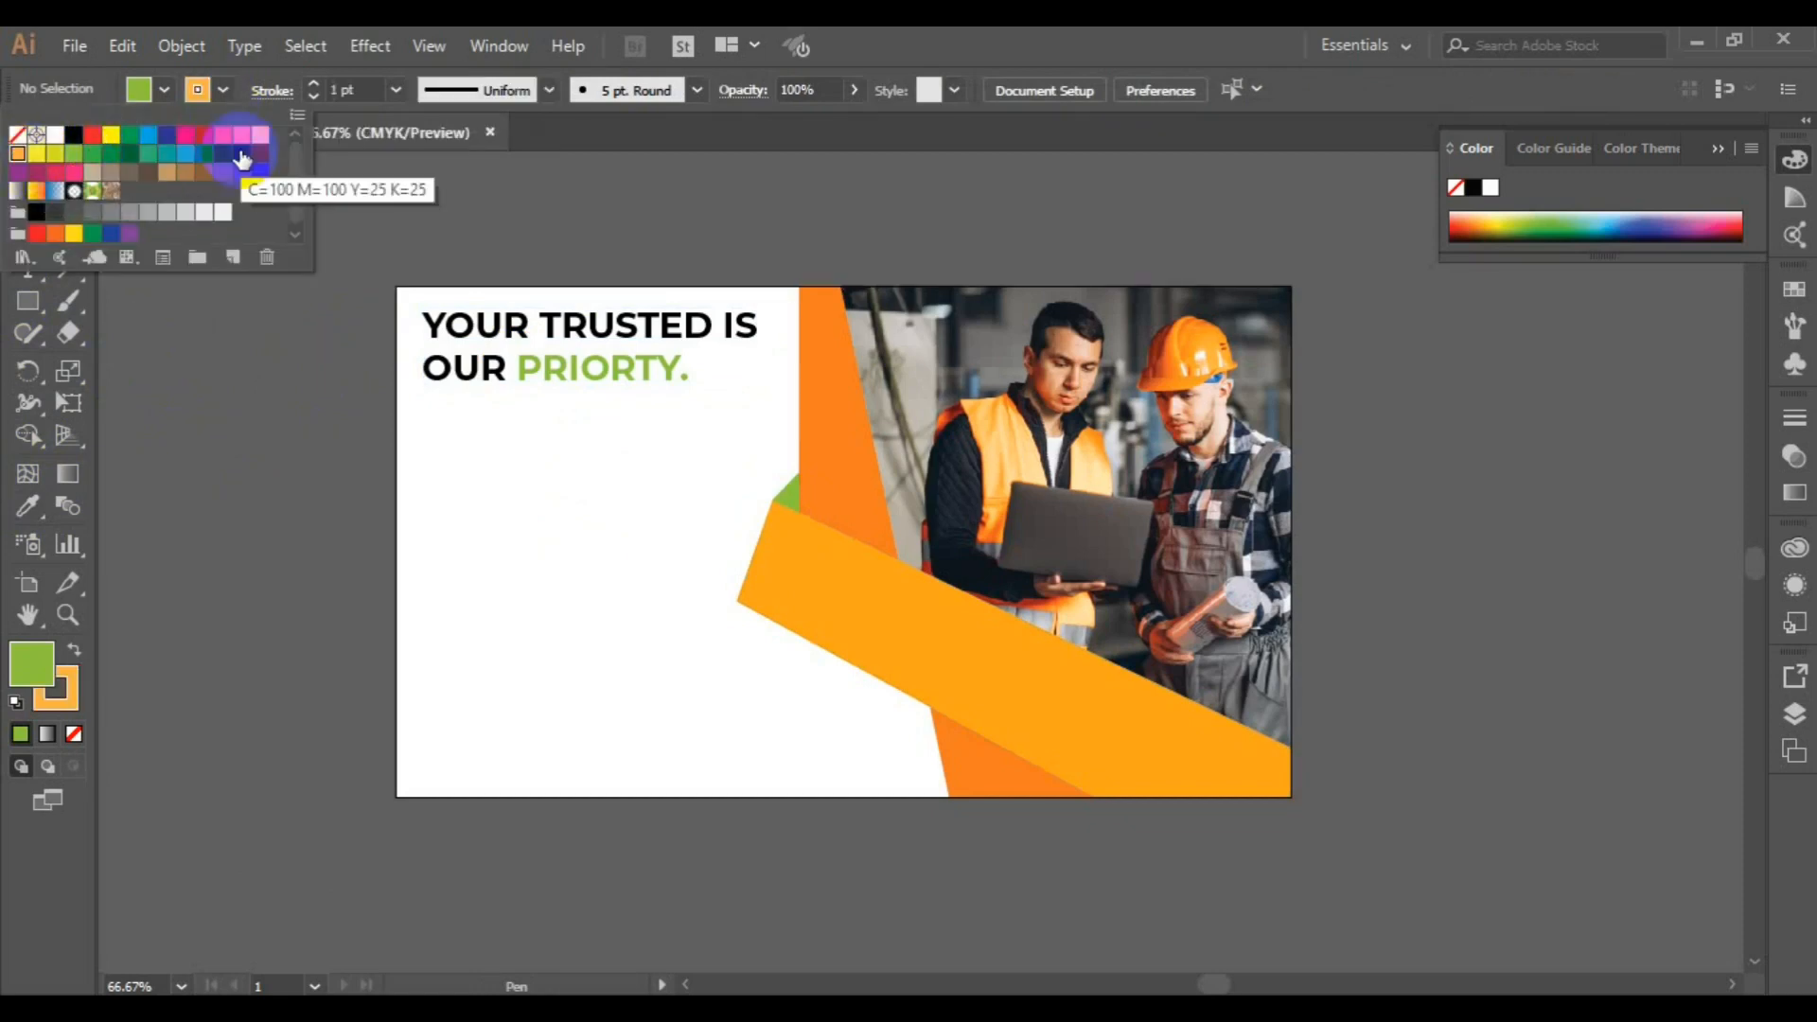
left_click(156, 95)
left_click(159, 95)
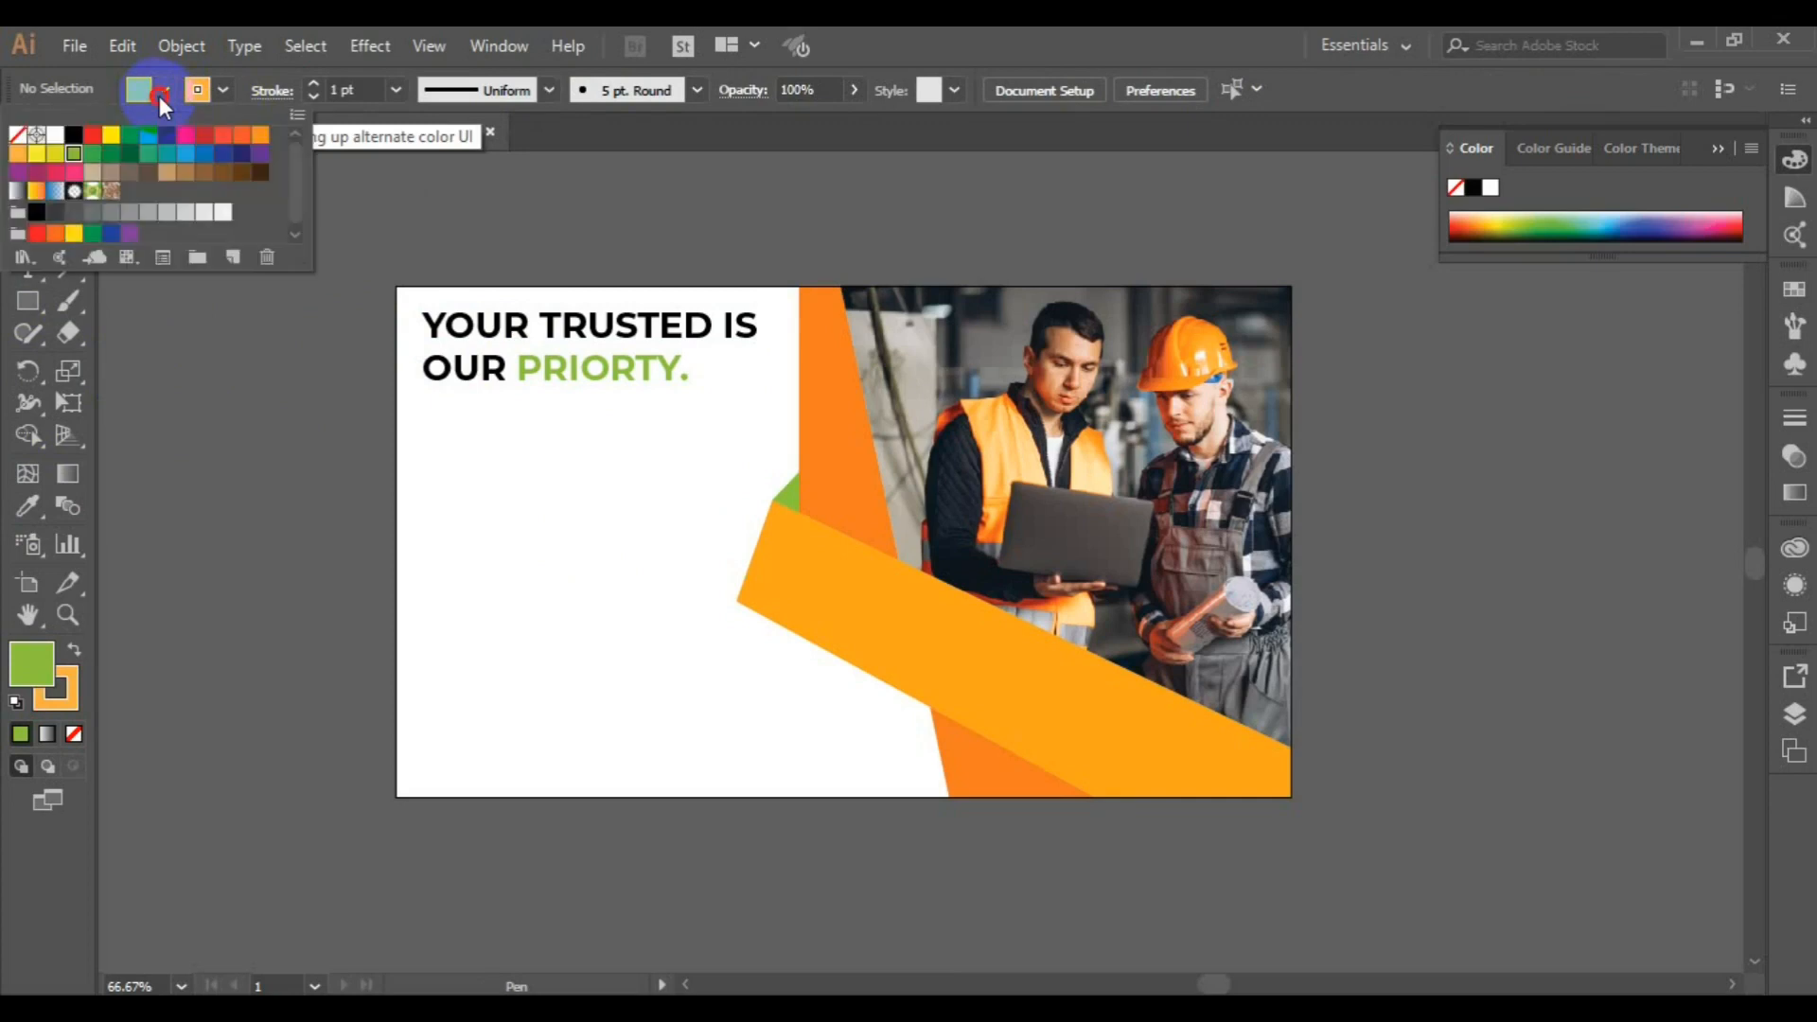
left_click(17, 134)
Draw a horizontal 1 pt line just under the word "PRIORTY.", spanning most of its width
left_click(318, 83)
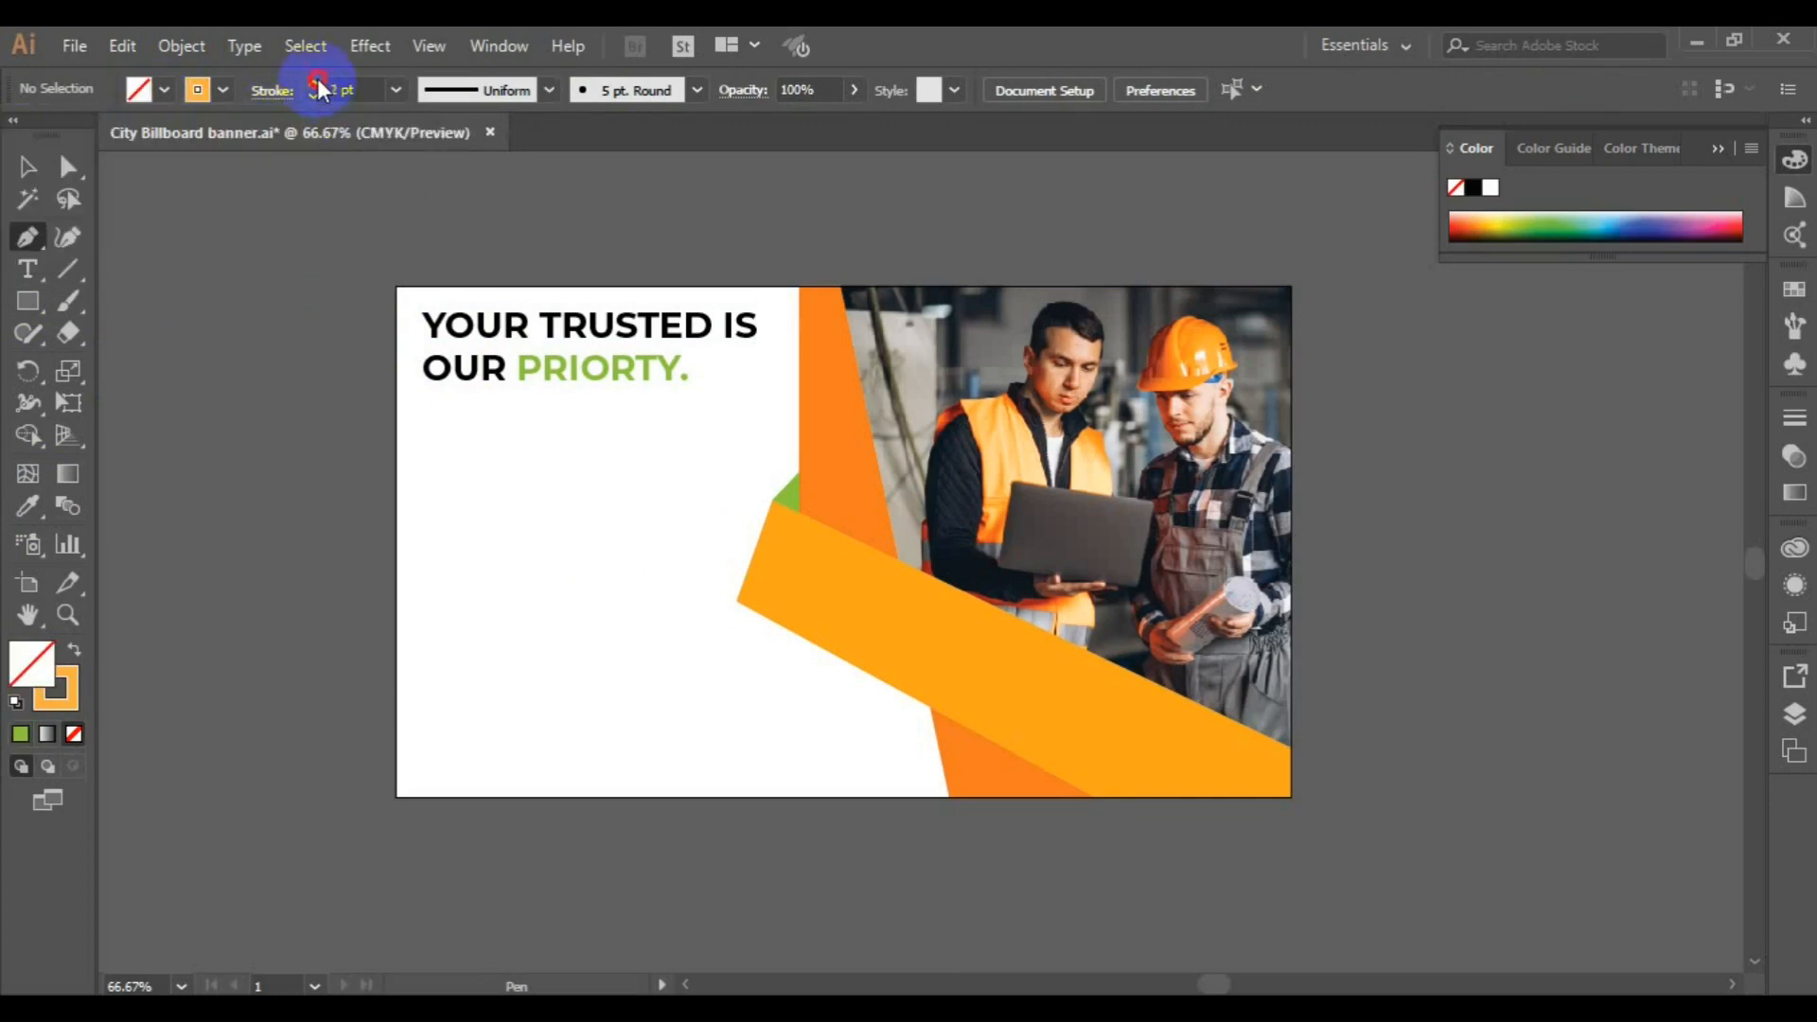
left_click(318, 83)
left_click(549, 90)
left_click(478, 170)
left_click(539, 394)
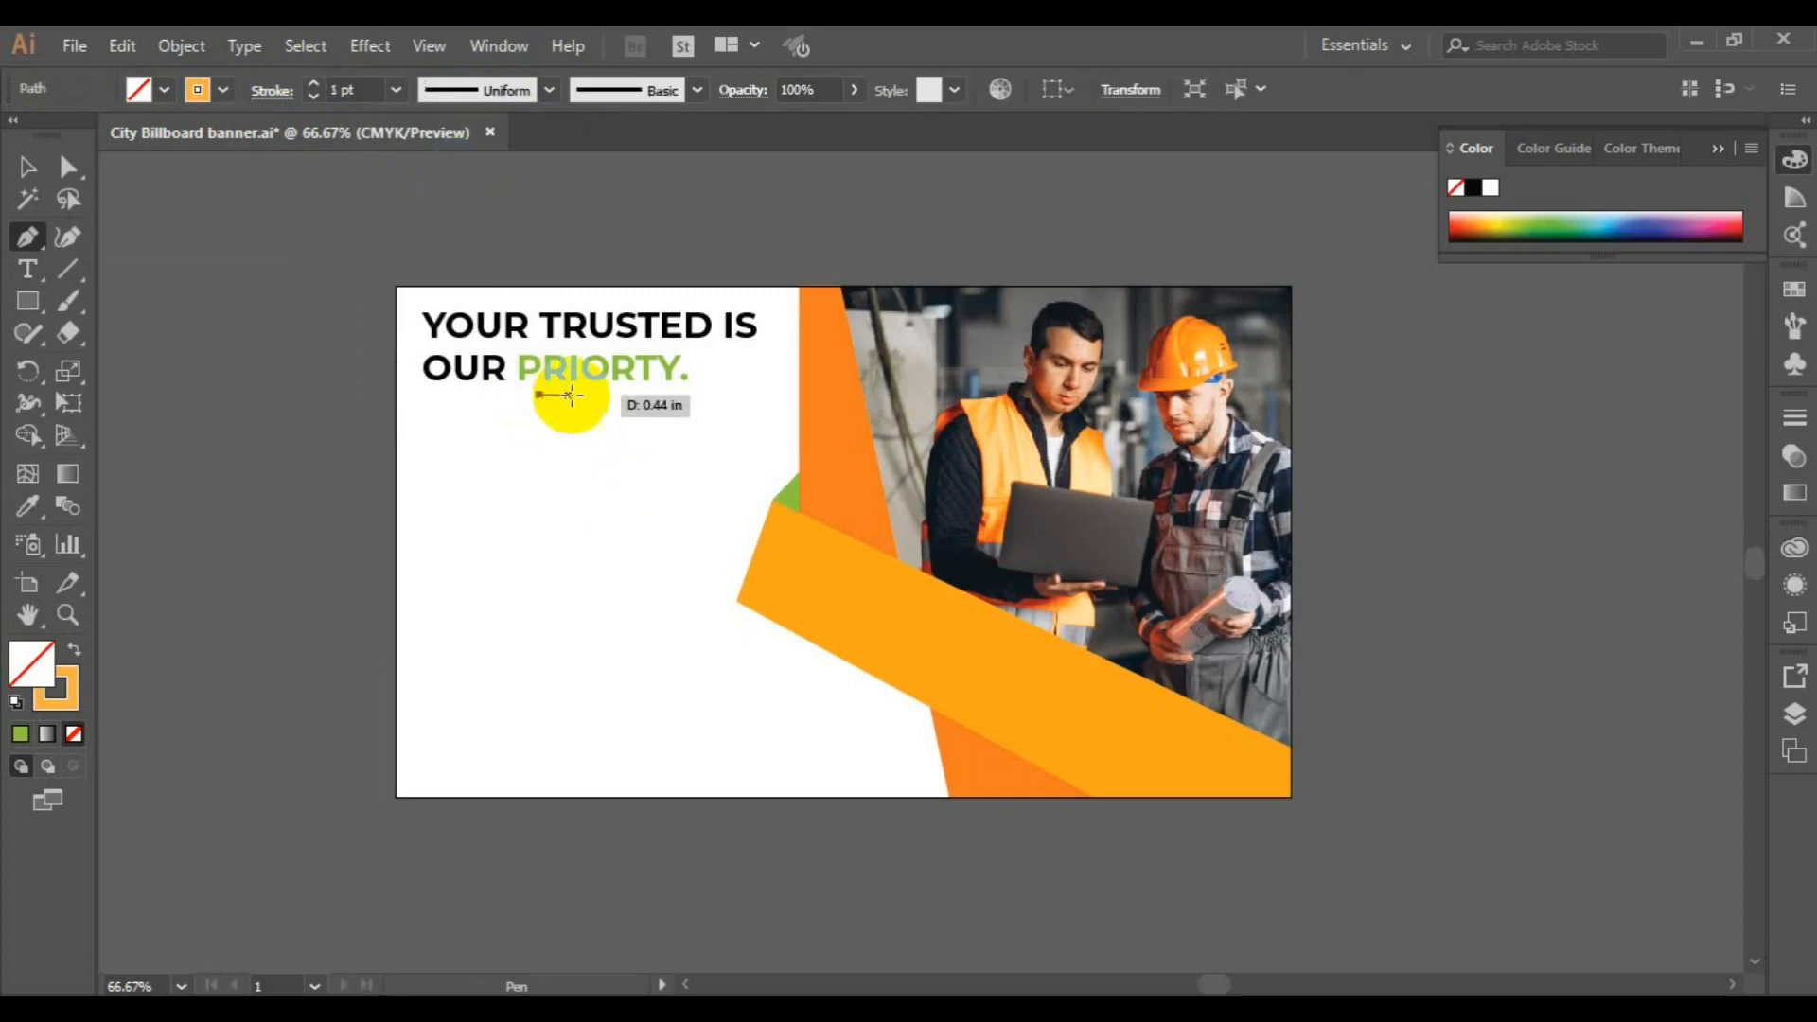
left_click(681, 394)
left_click(689, 461, "ctrl")
Increase the stroke of the orange line under "PRIORTY." to 5 pt
left_click(30, 173)
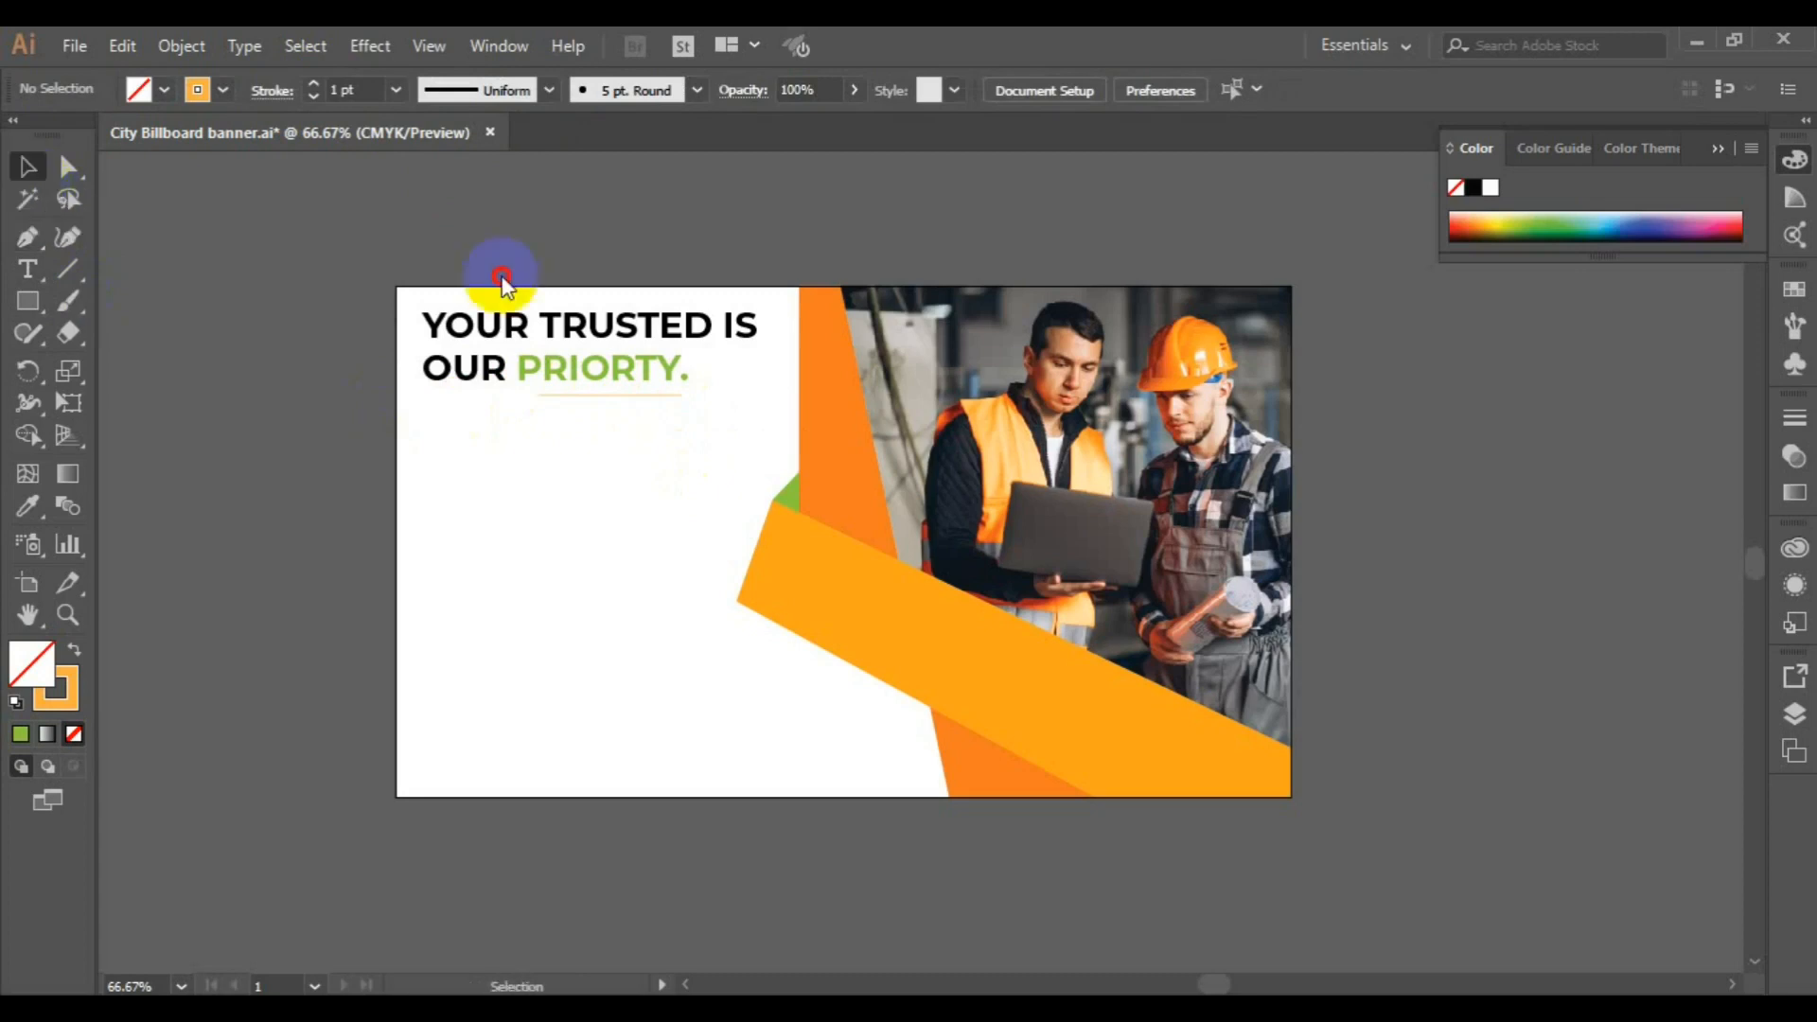
left_click(578, 394)
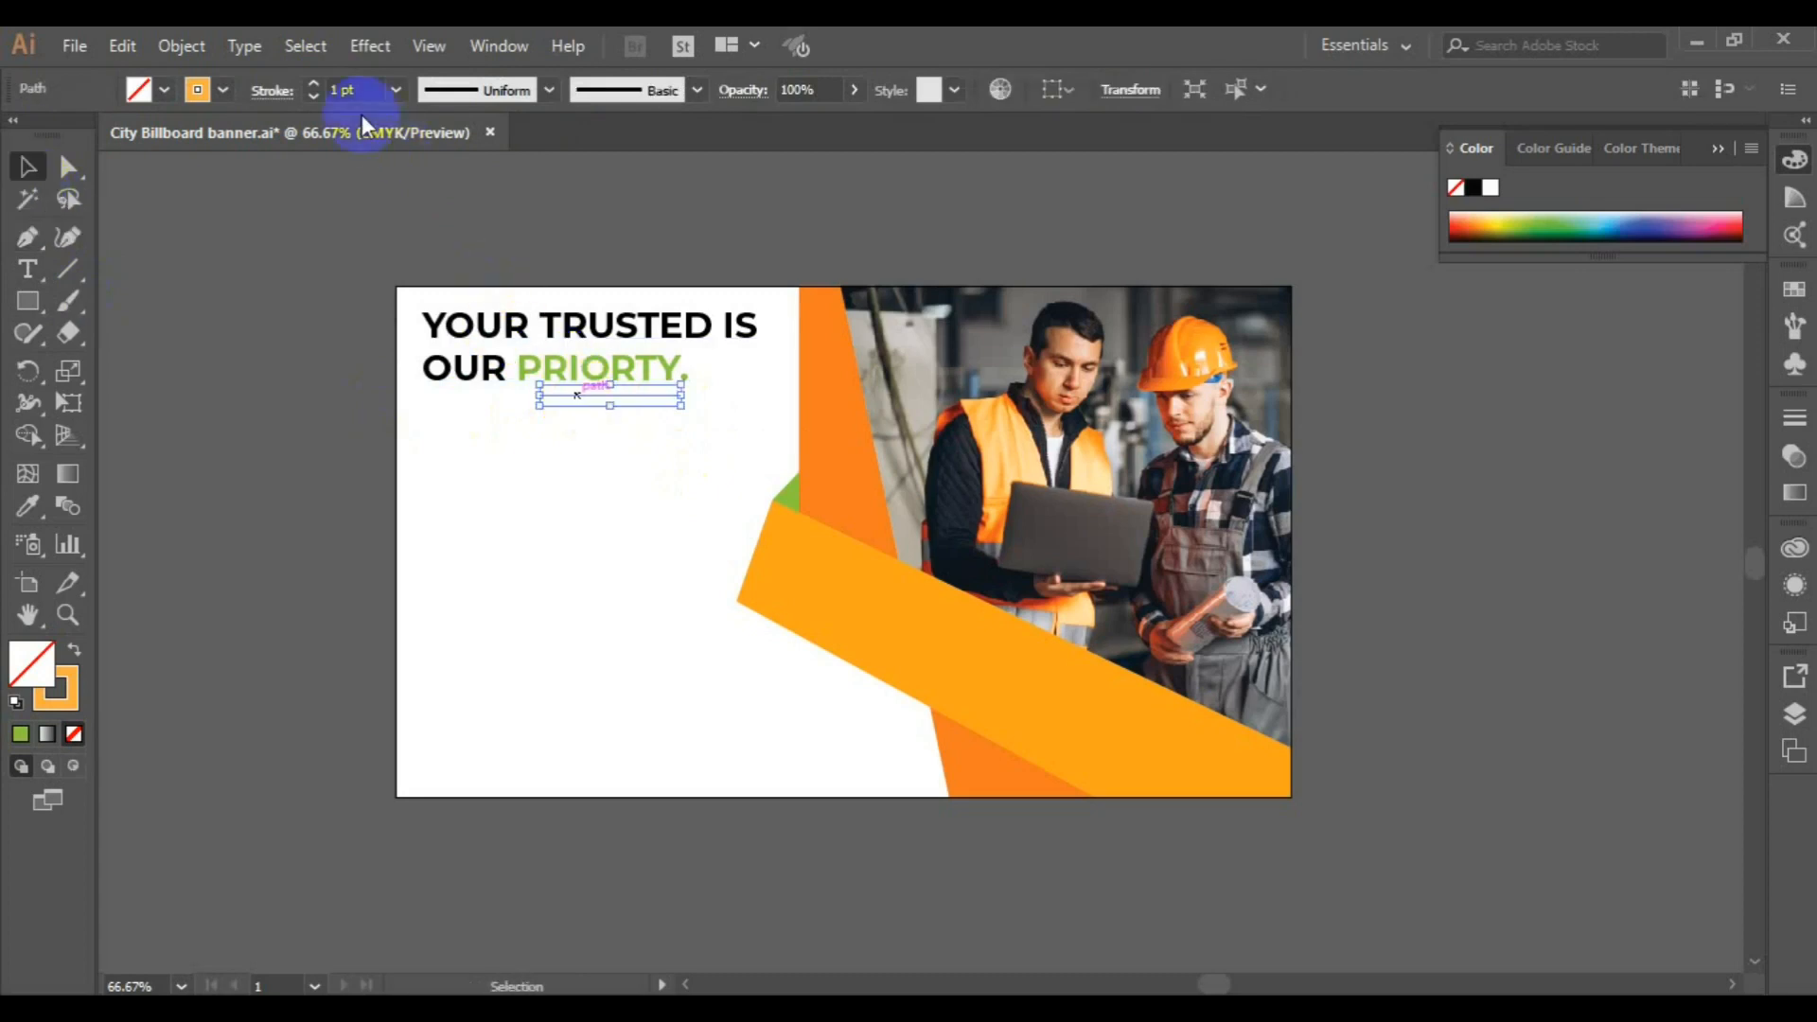
left_click(313, 83)
left_click(313, 84)
left_click(314, 83)
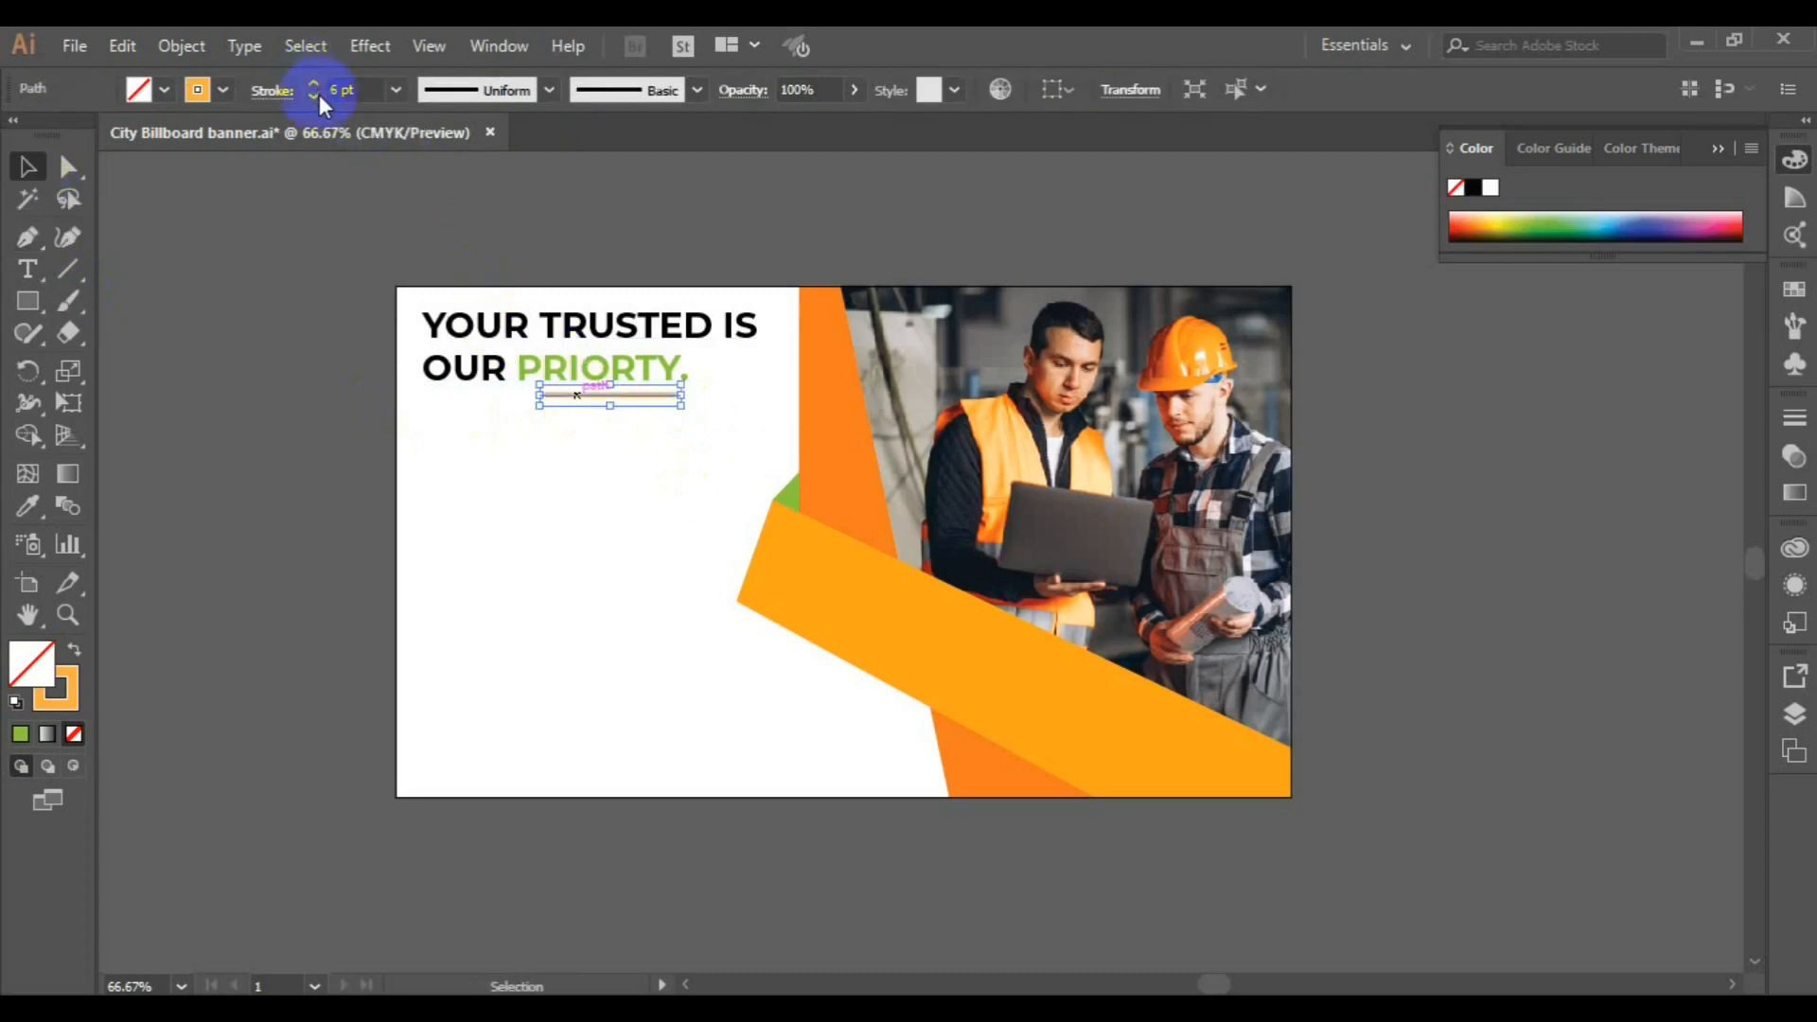
left_click(313, 95)
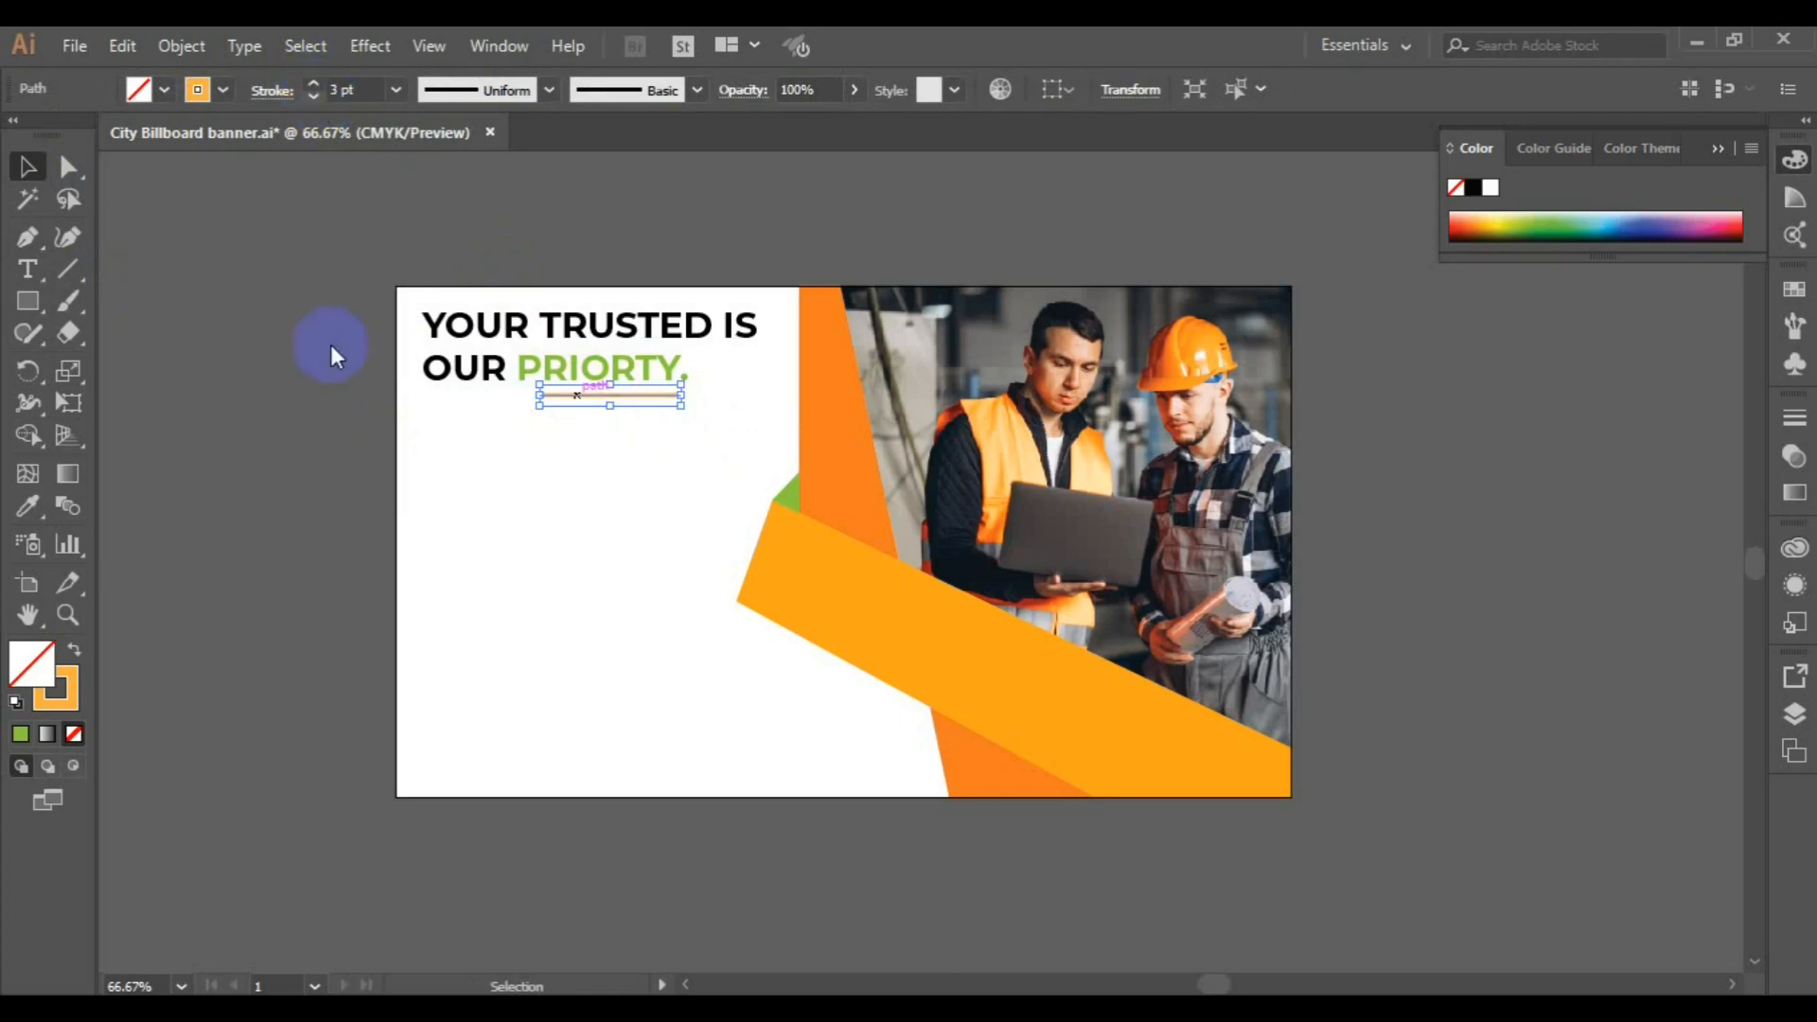
left_click(287, 523)
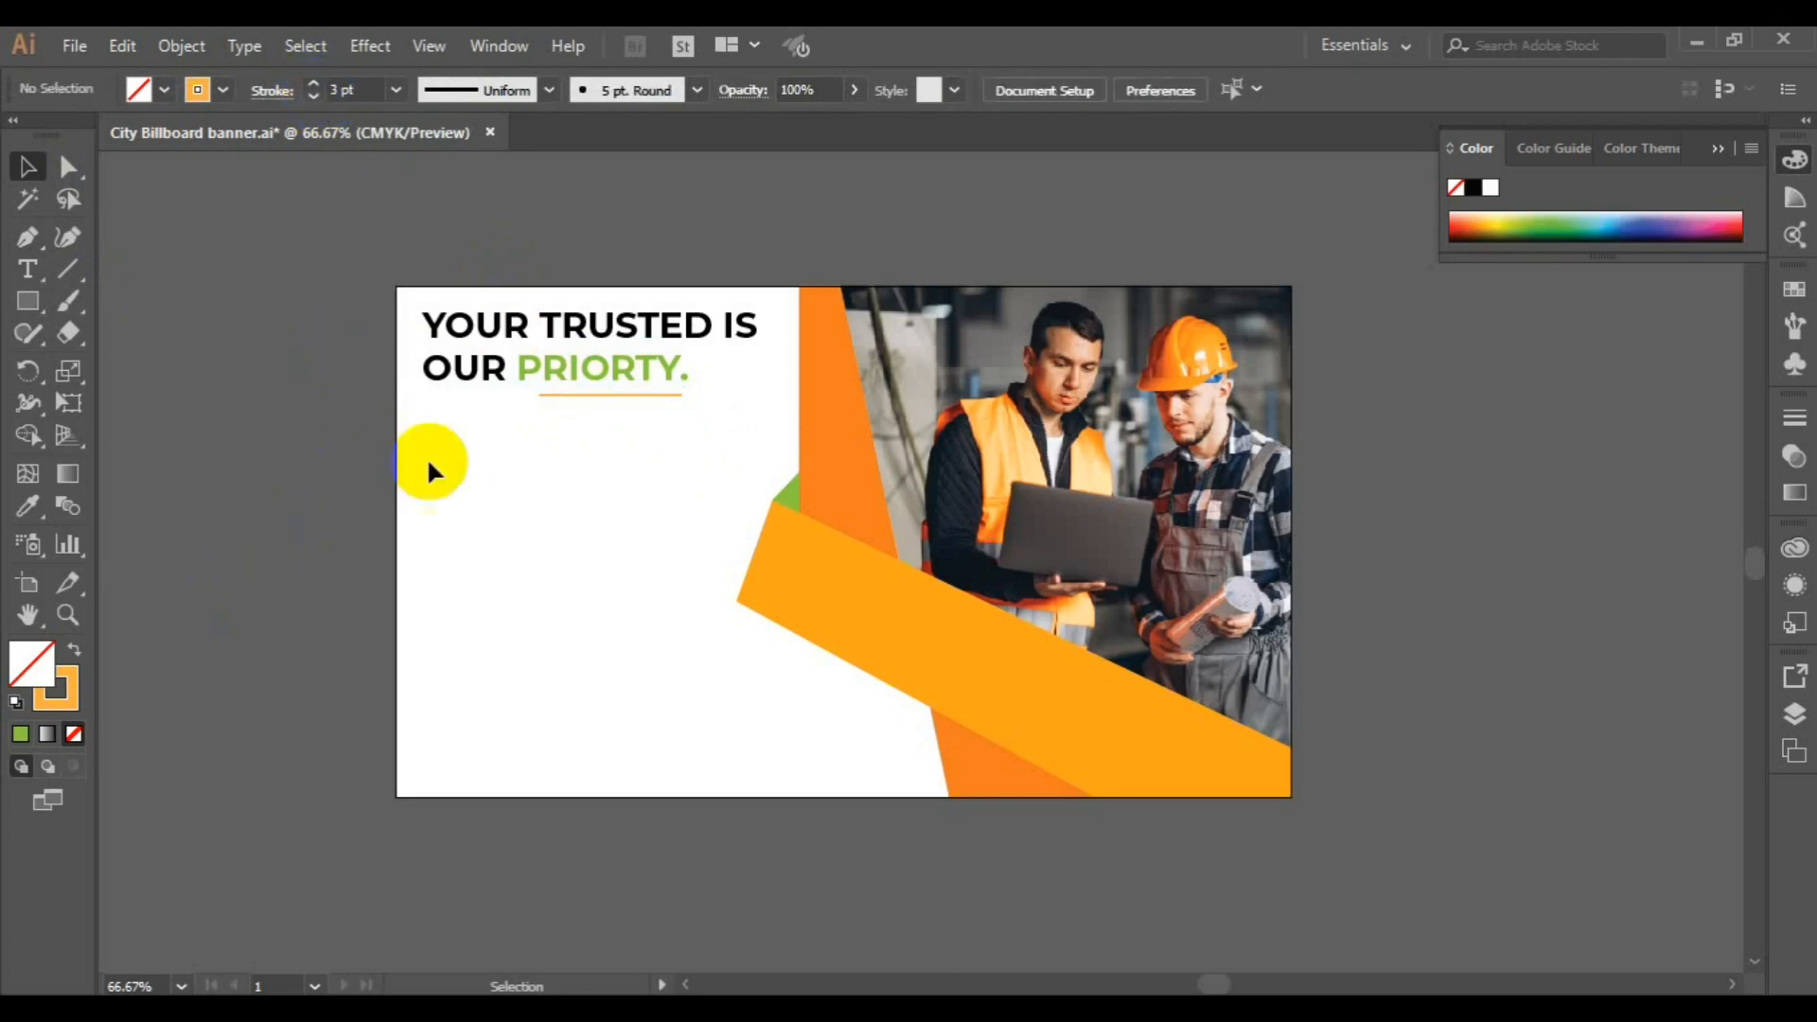
left_click(541, 395)
left_click(314, 85)
left_click(314, 86)
left_click(297, 259)
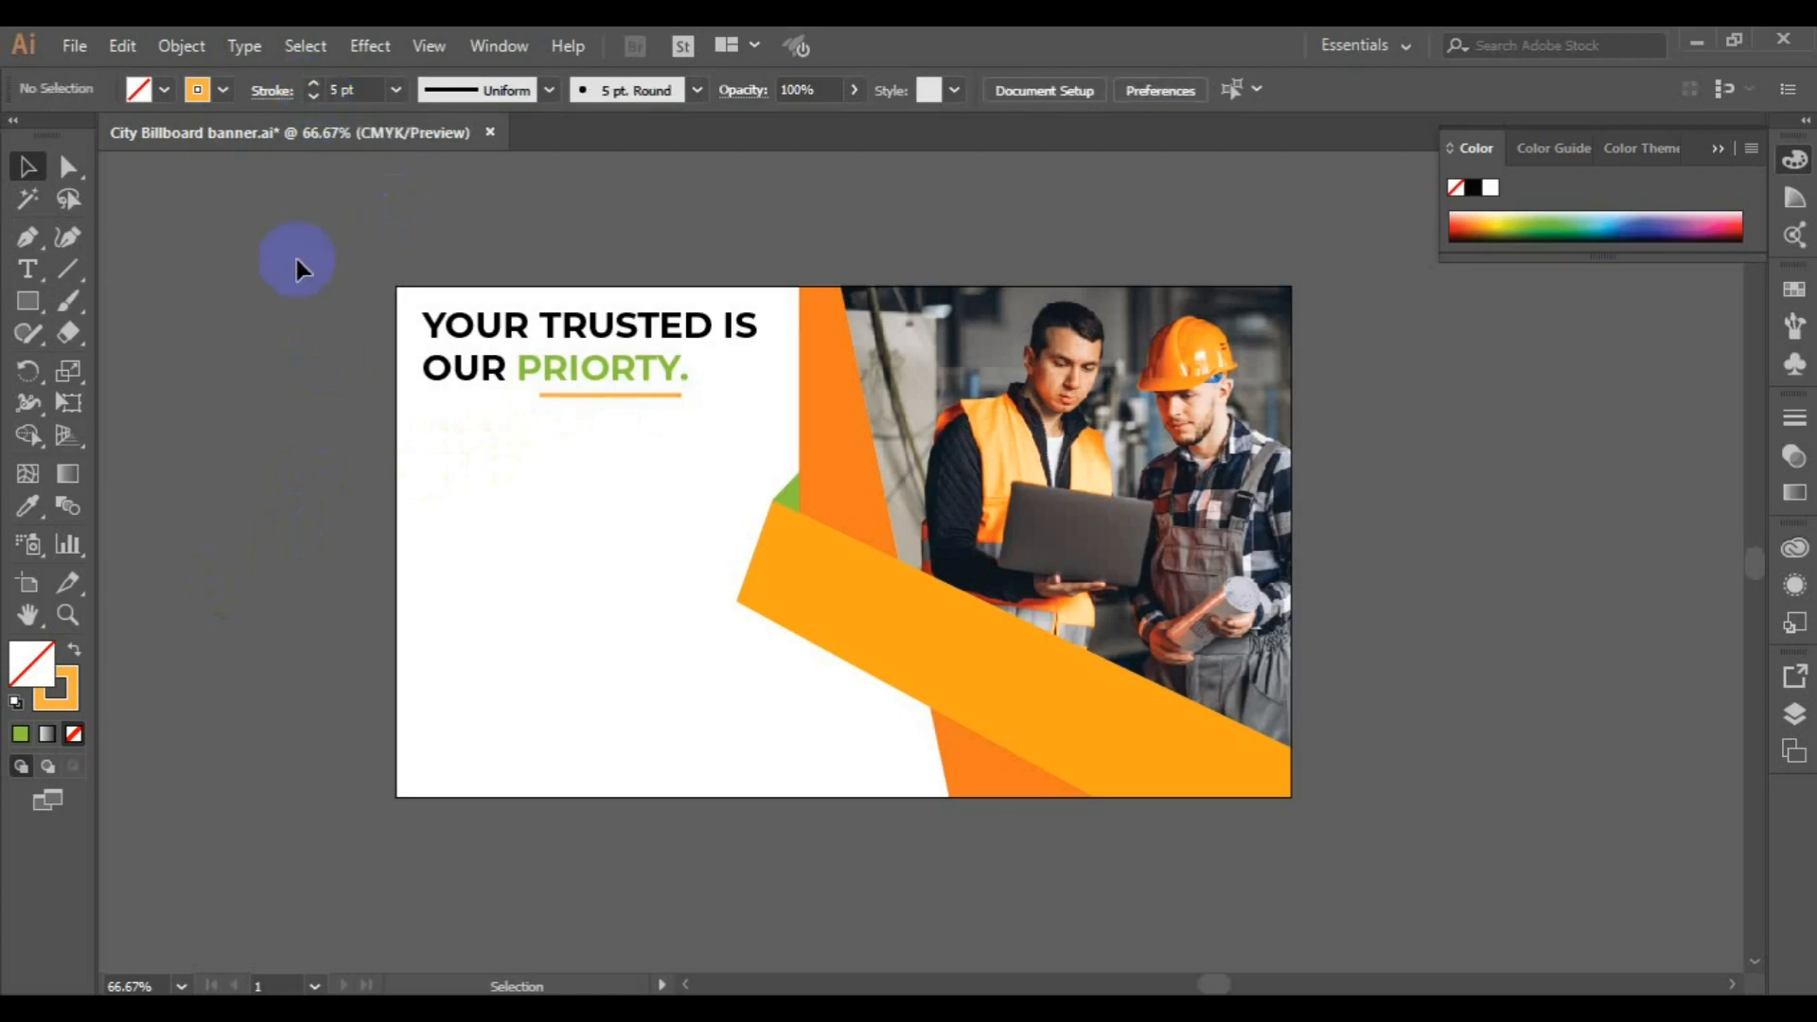
Give the underline a width profile that tapers at both ends, and save the document
left_click(579, 395)
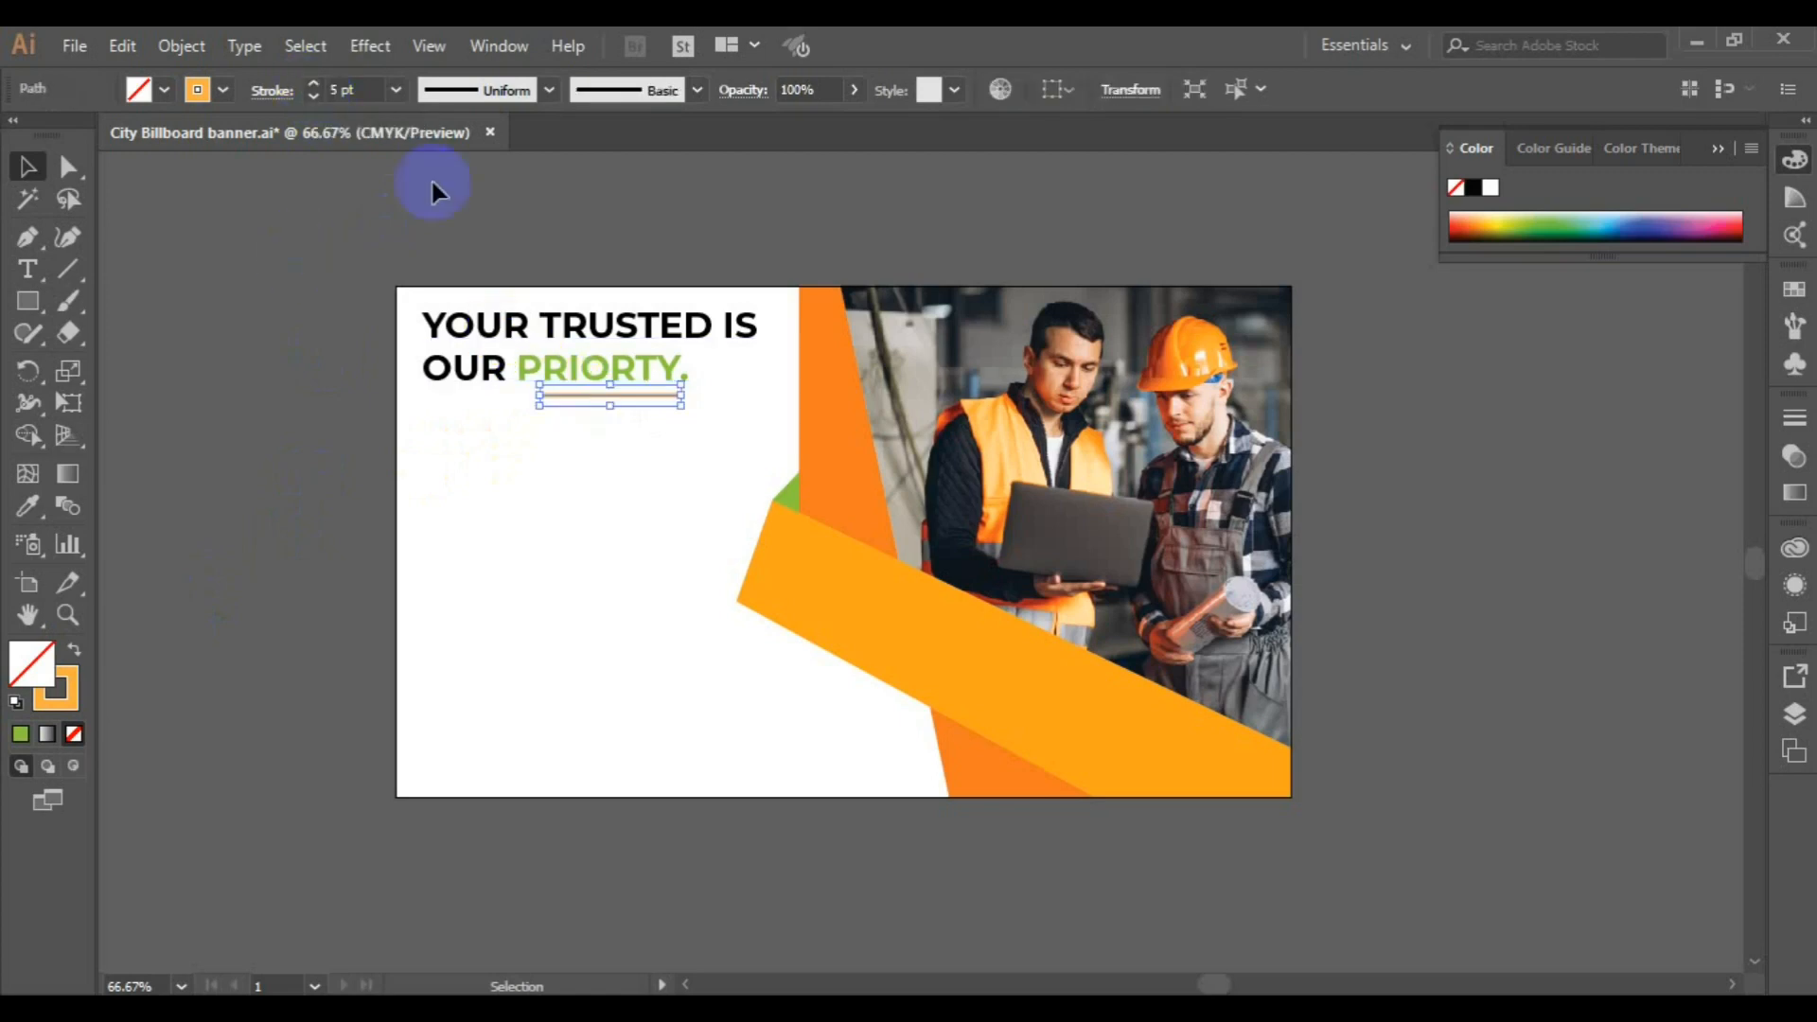
left_click(551, 91)
left_click(506, 176)
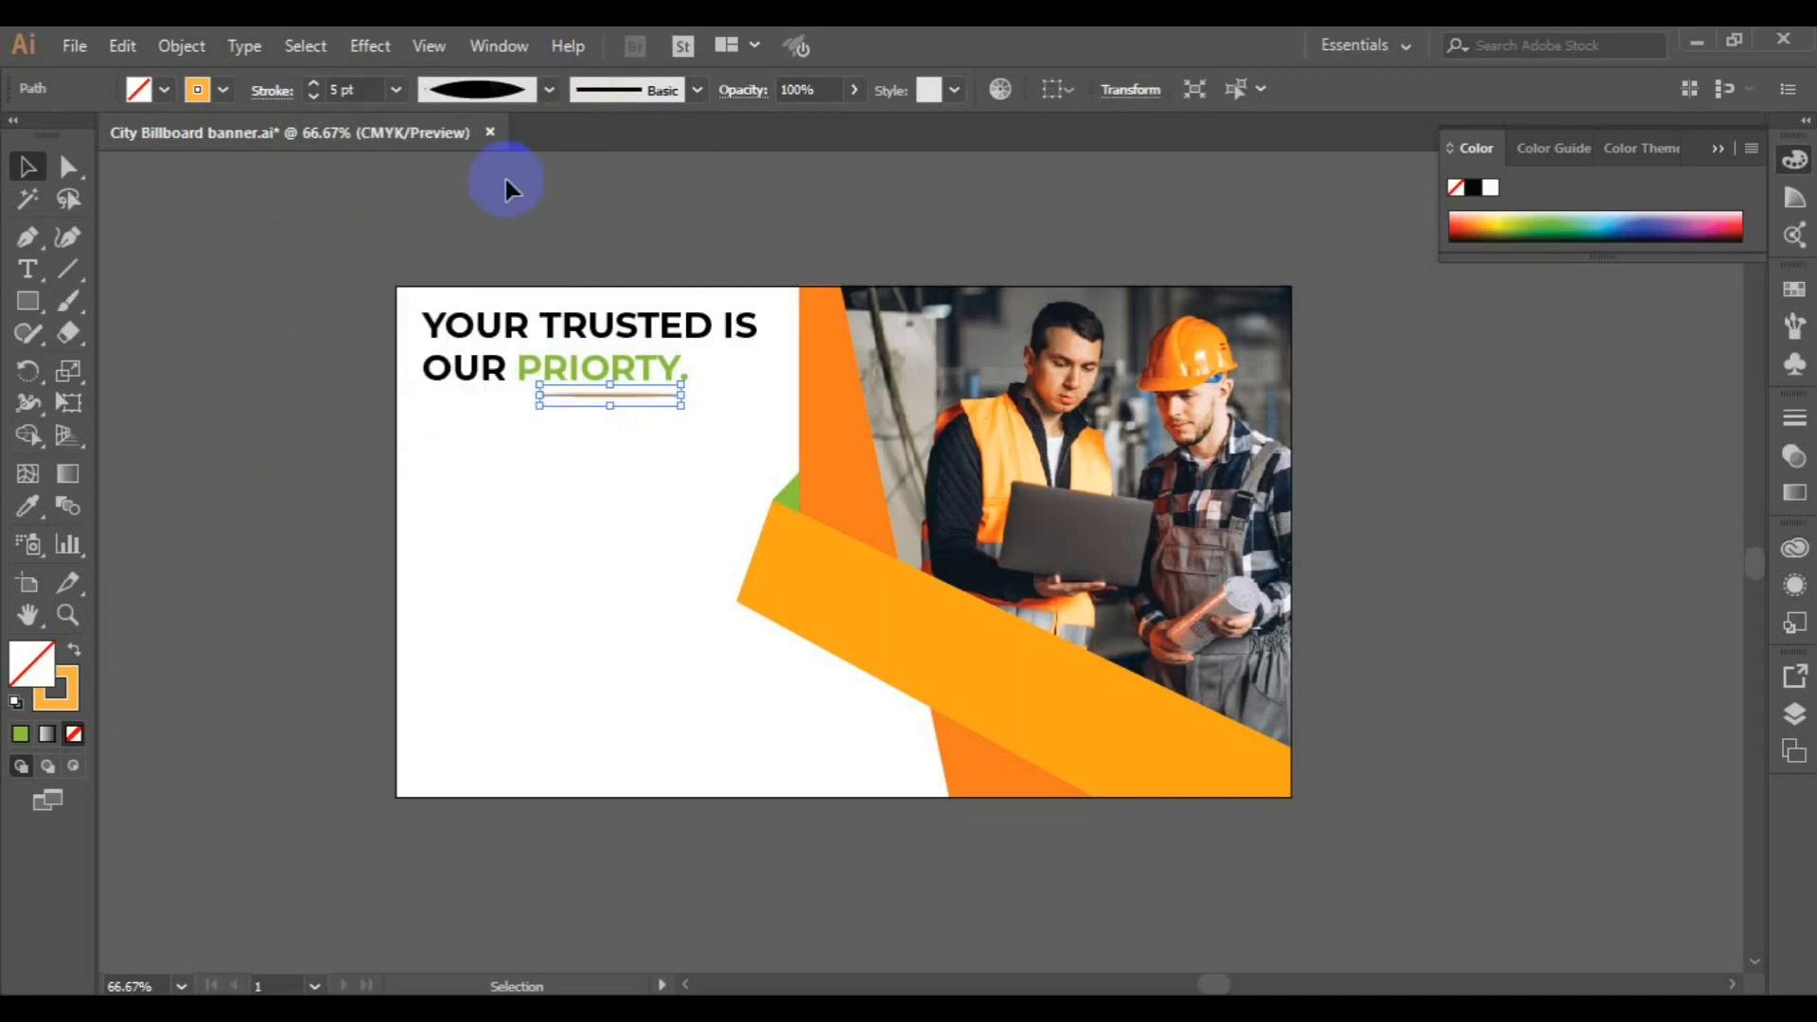
left_click(255, 375)
key("ctrl+s")
Add a text box about 4.9 x 1.44 in below the underline, set in Montserrat Regular at 14 pt
left_click(27, 269)
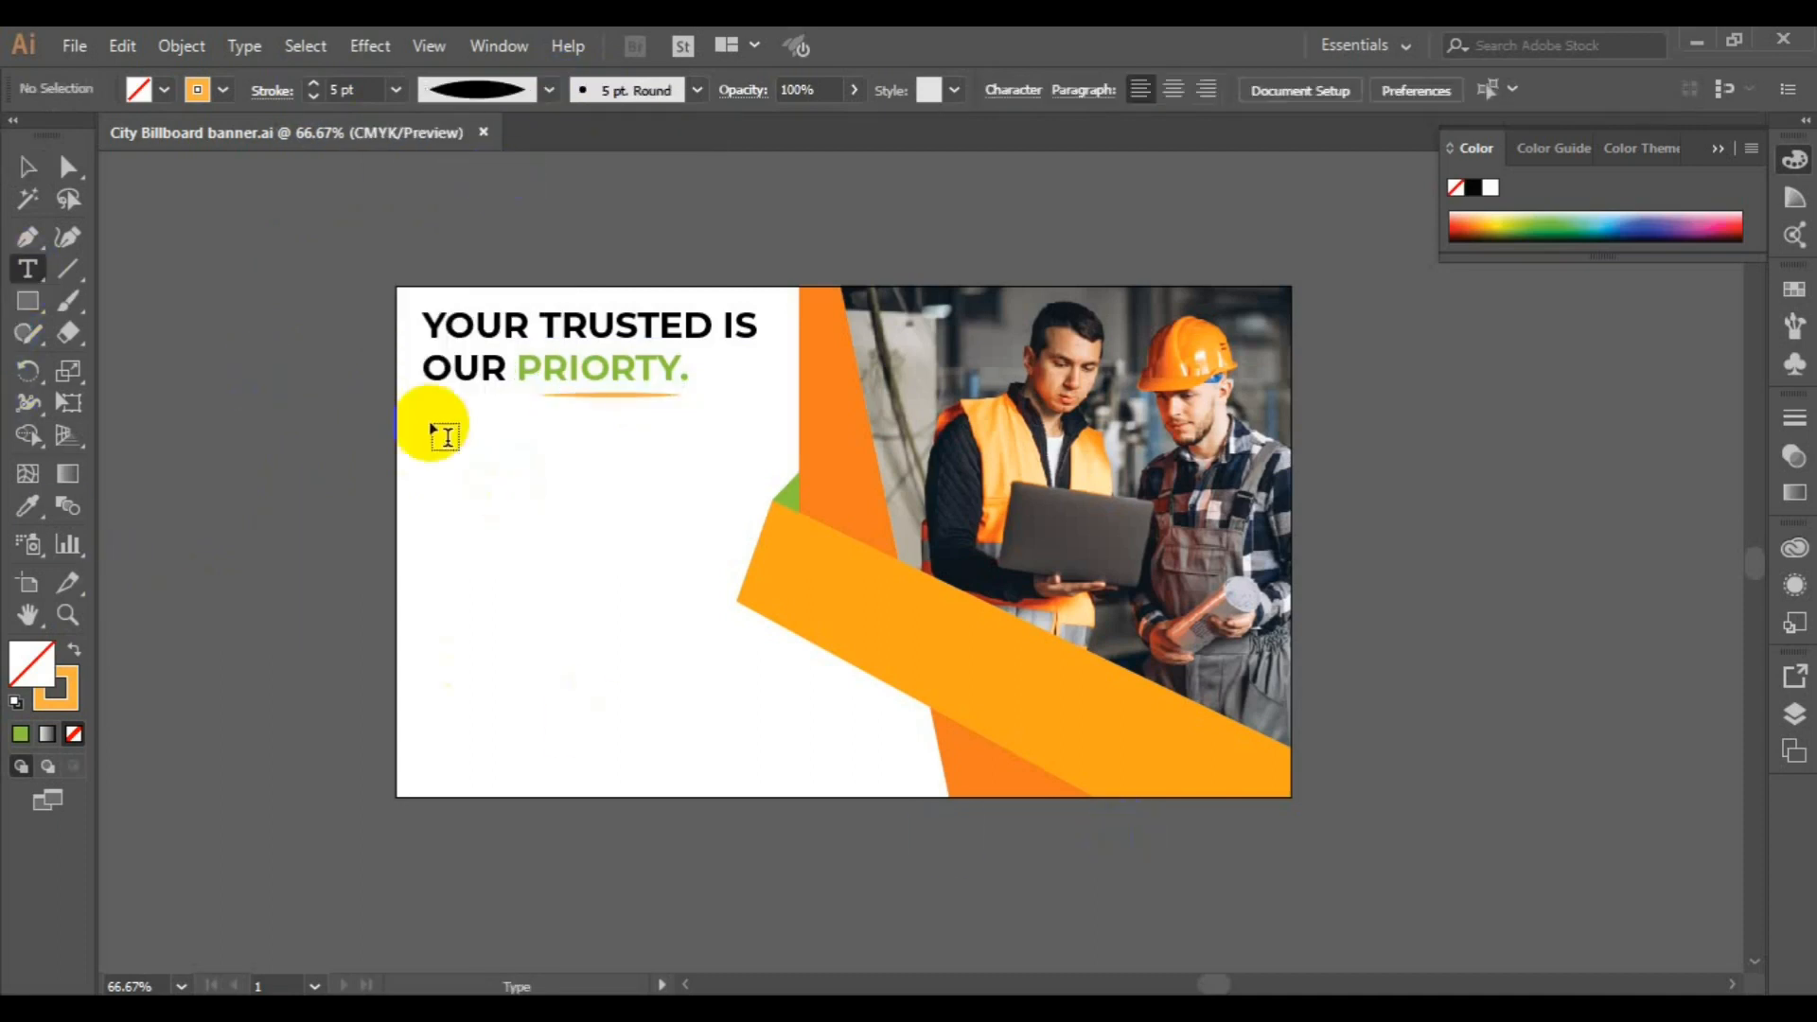
left_click_drag(429, 411, 743, 499)
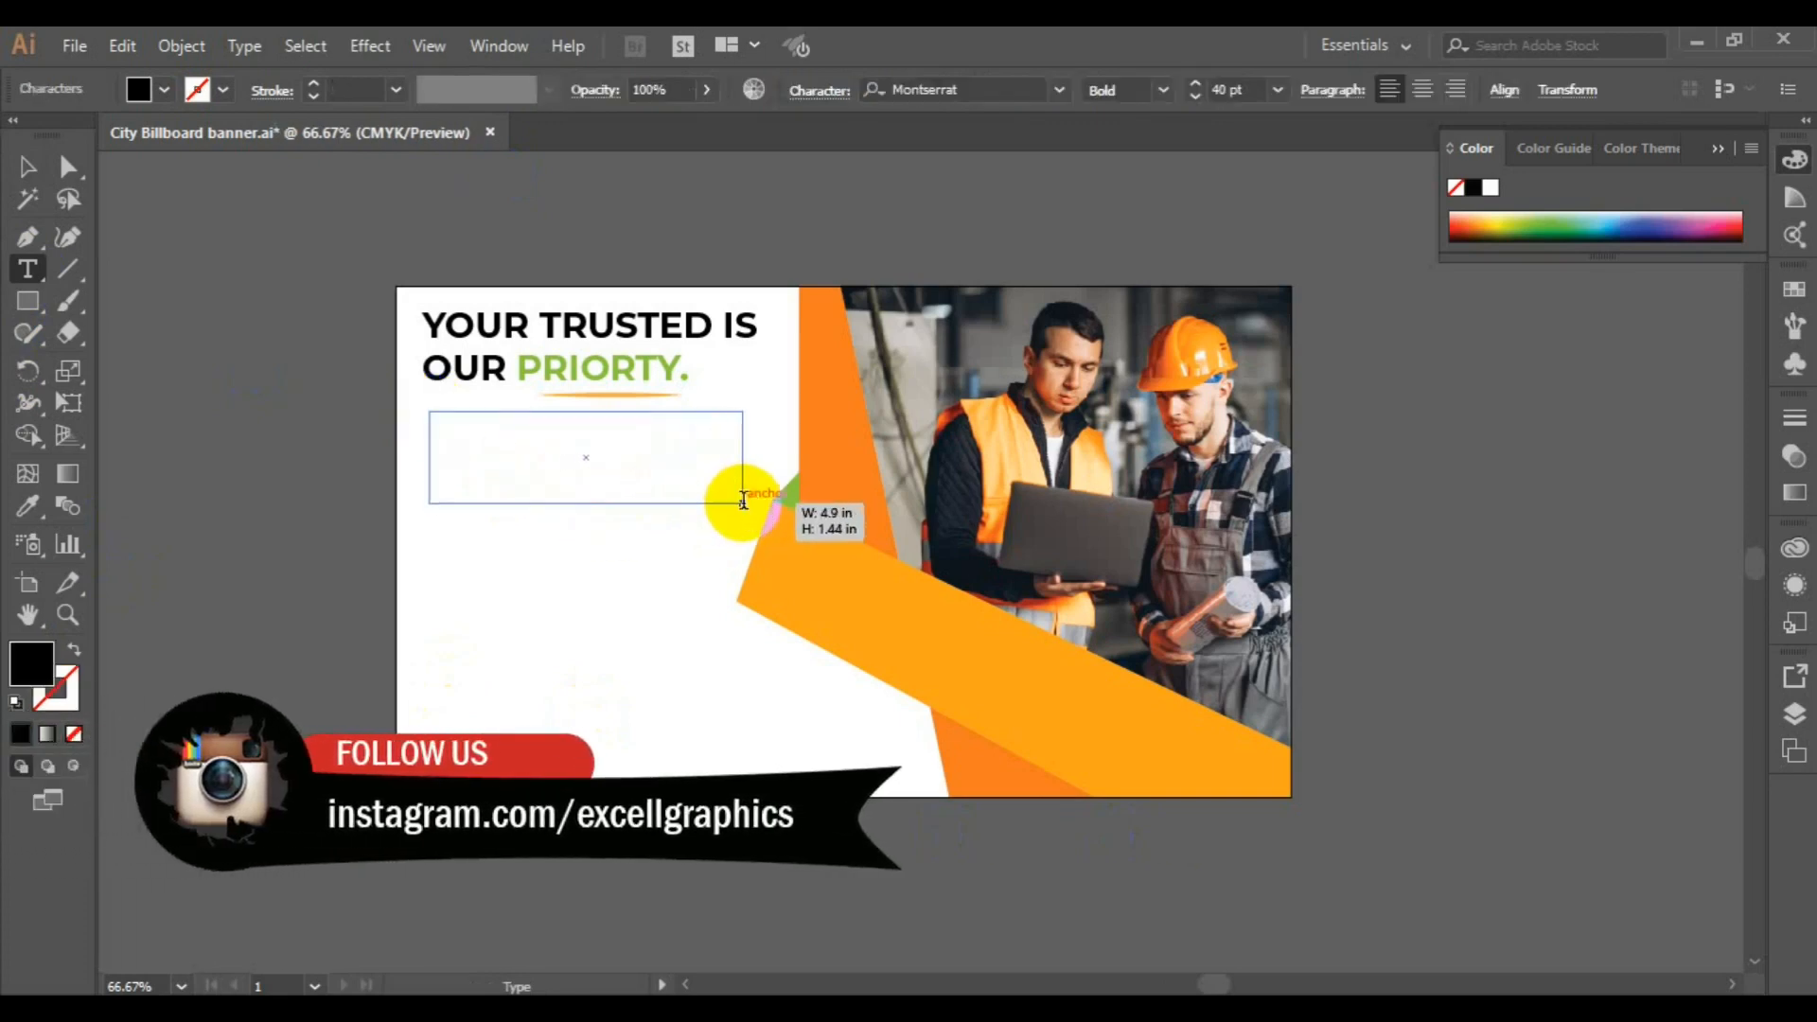
left_click(1163, 90)
left_click(1160, 295)
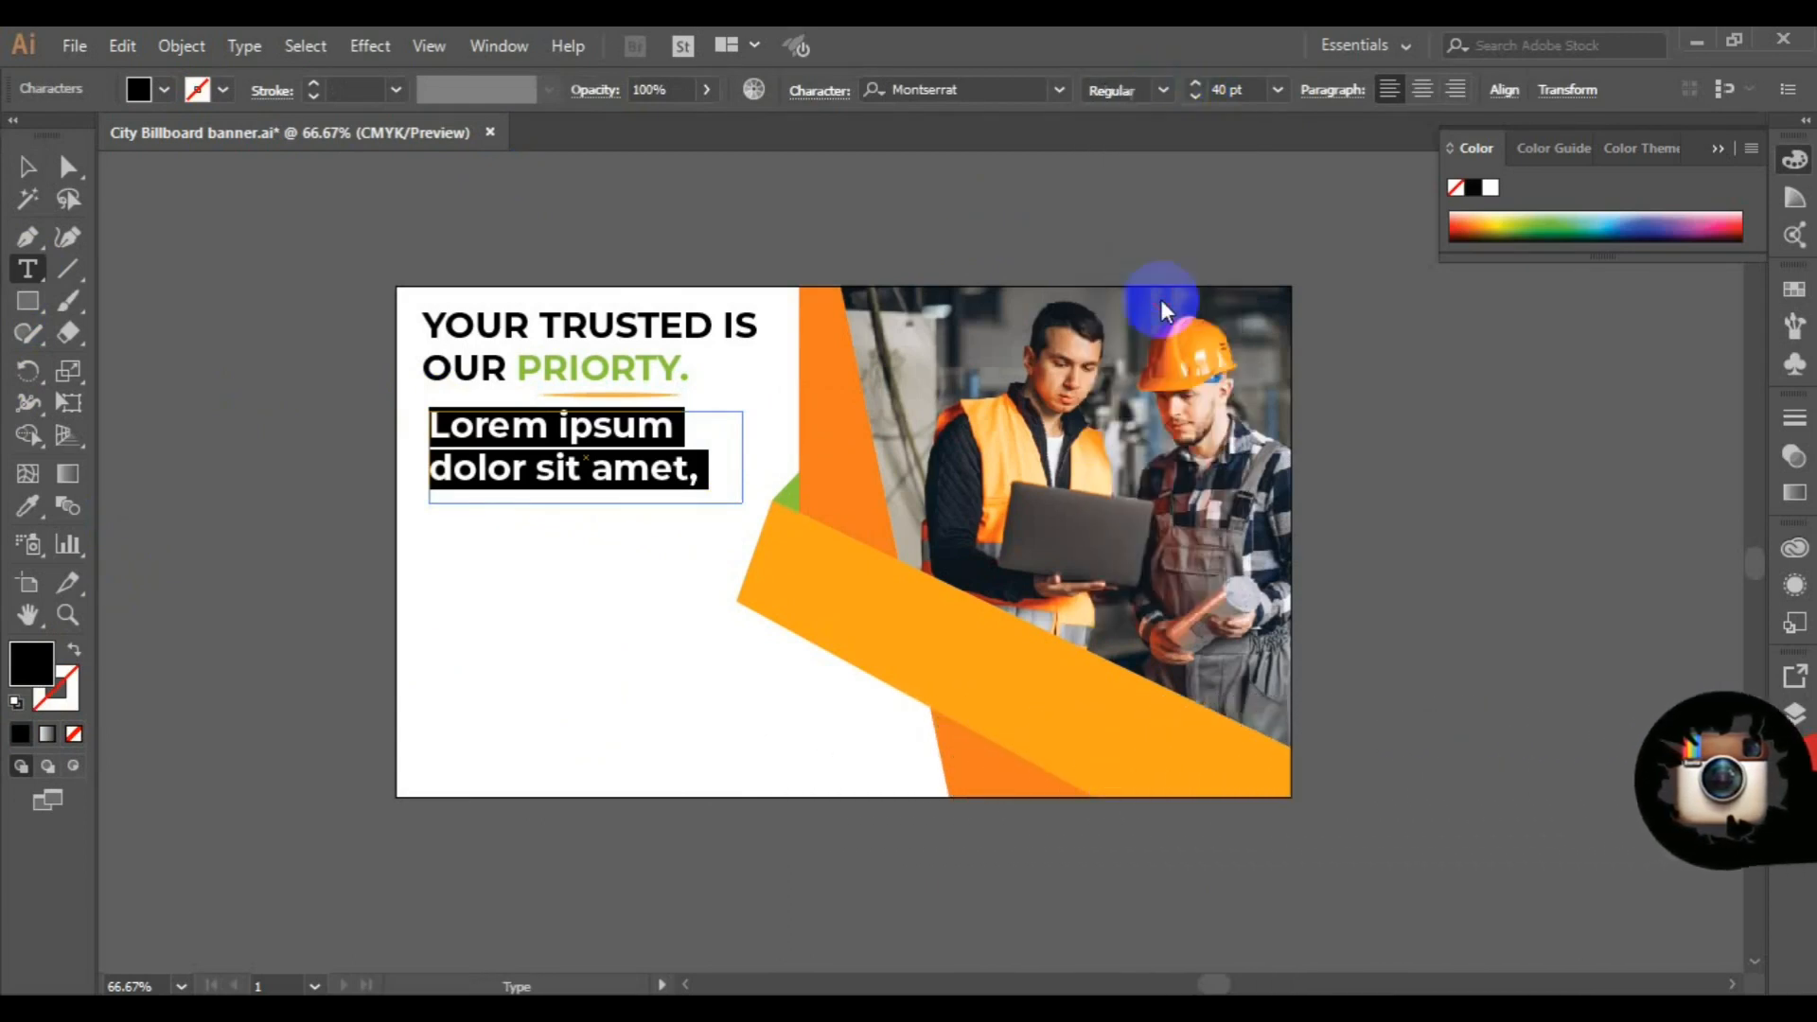
left_click(1277, 90)
left_click(1320, 349)
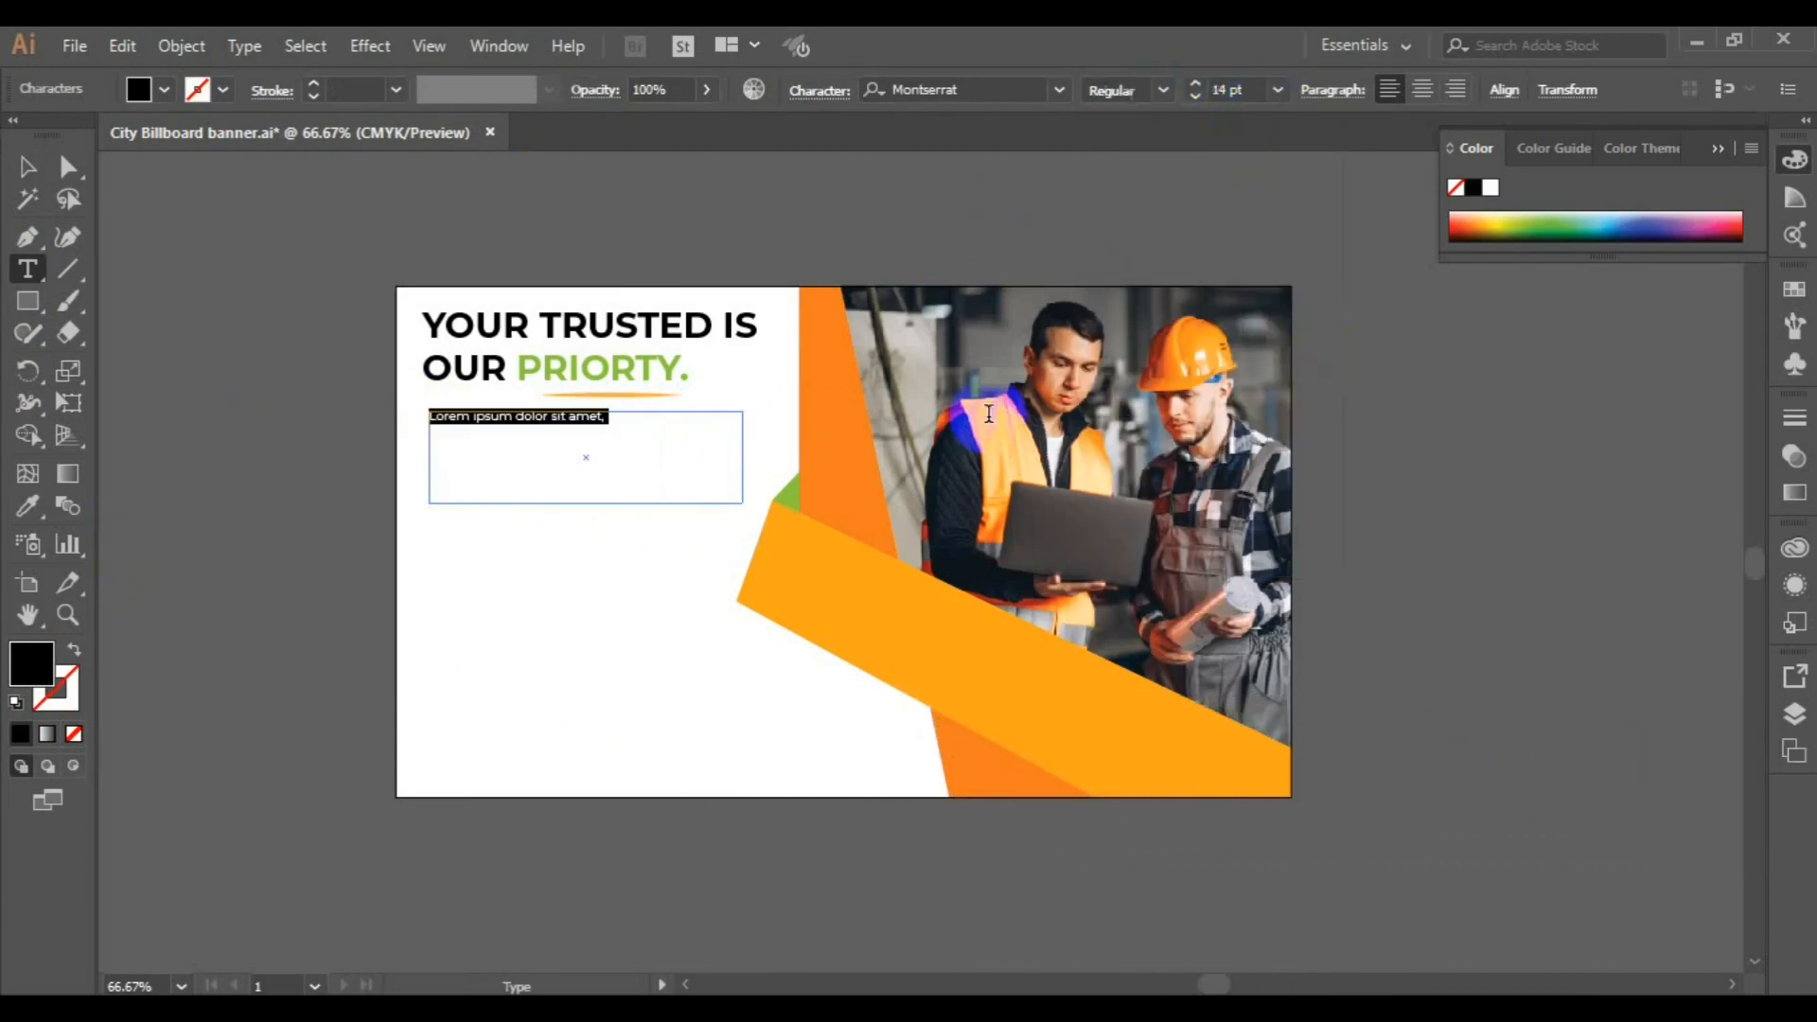
Fill the text box with about five lines of lorem ipsum and justify the paragraph with its last line aligned left
left_click(638, 443)
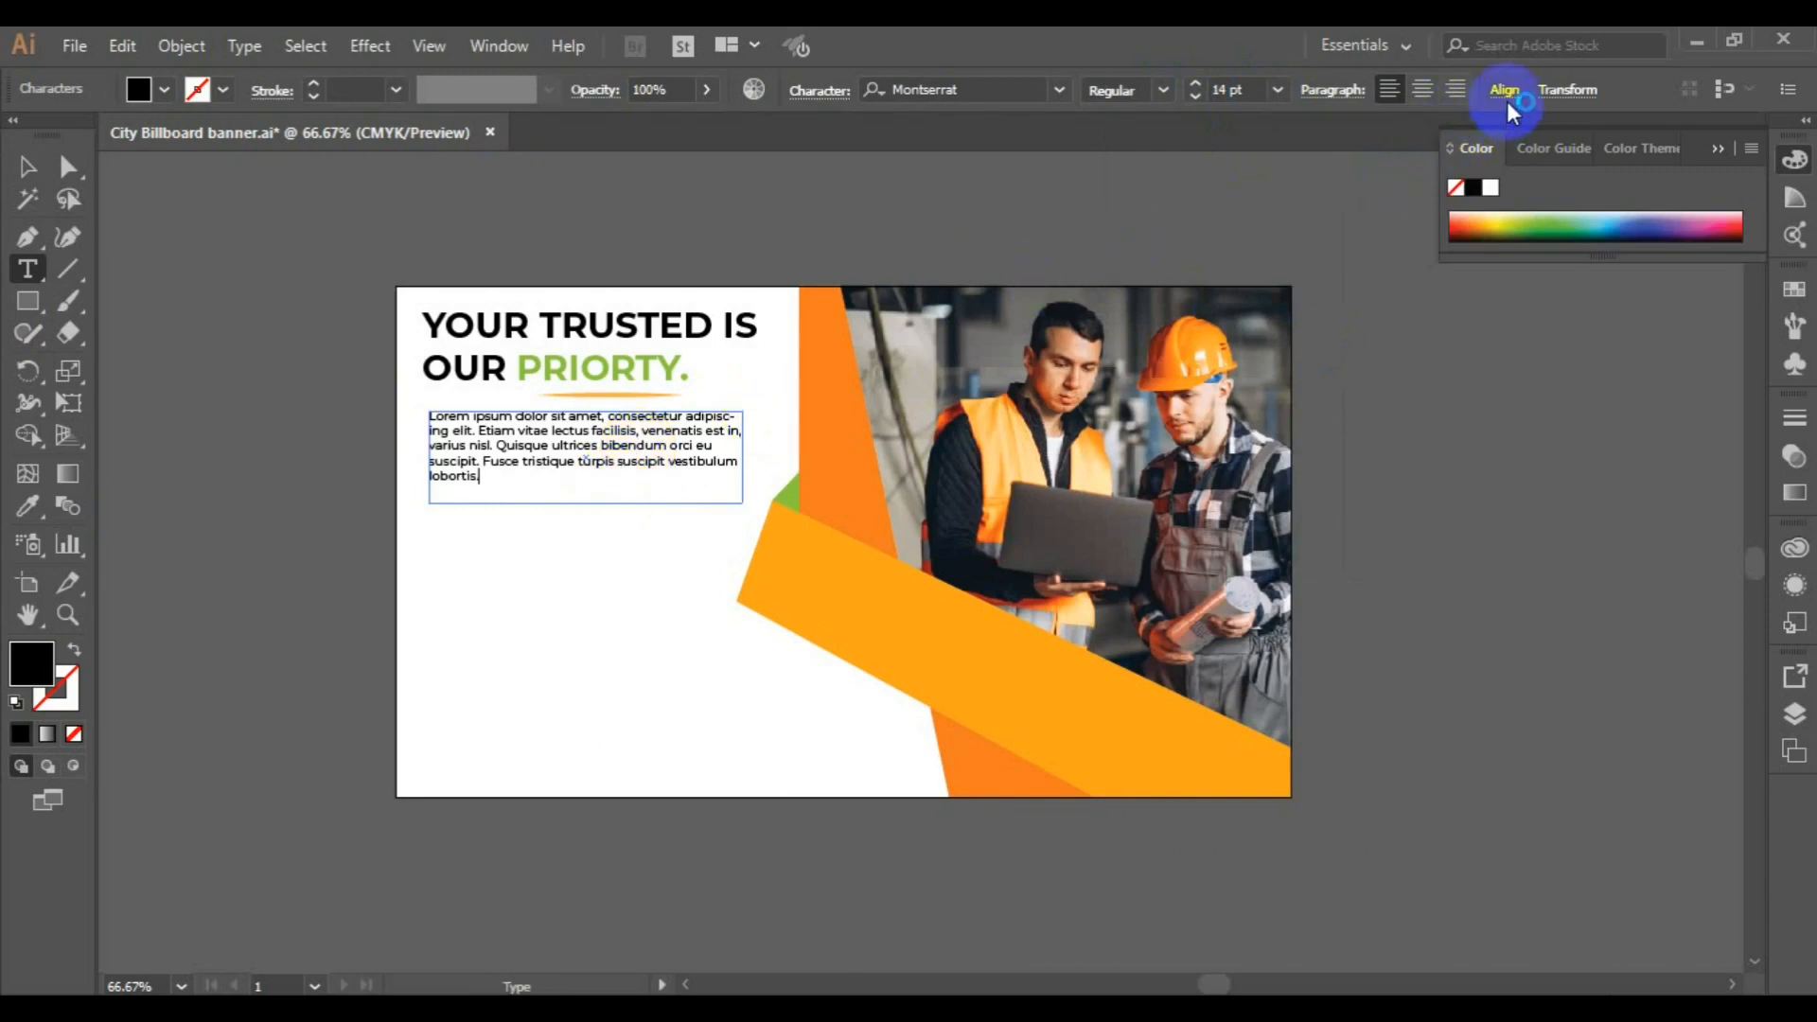
left_click(1361, 98)
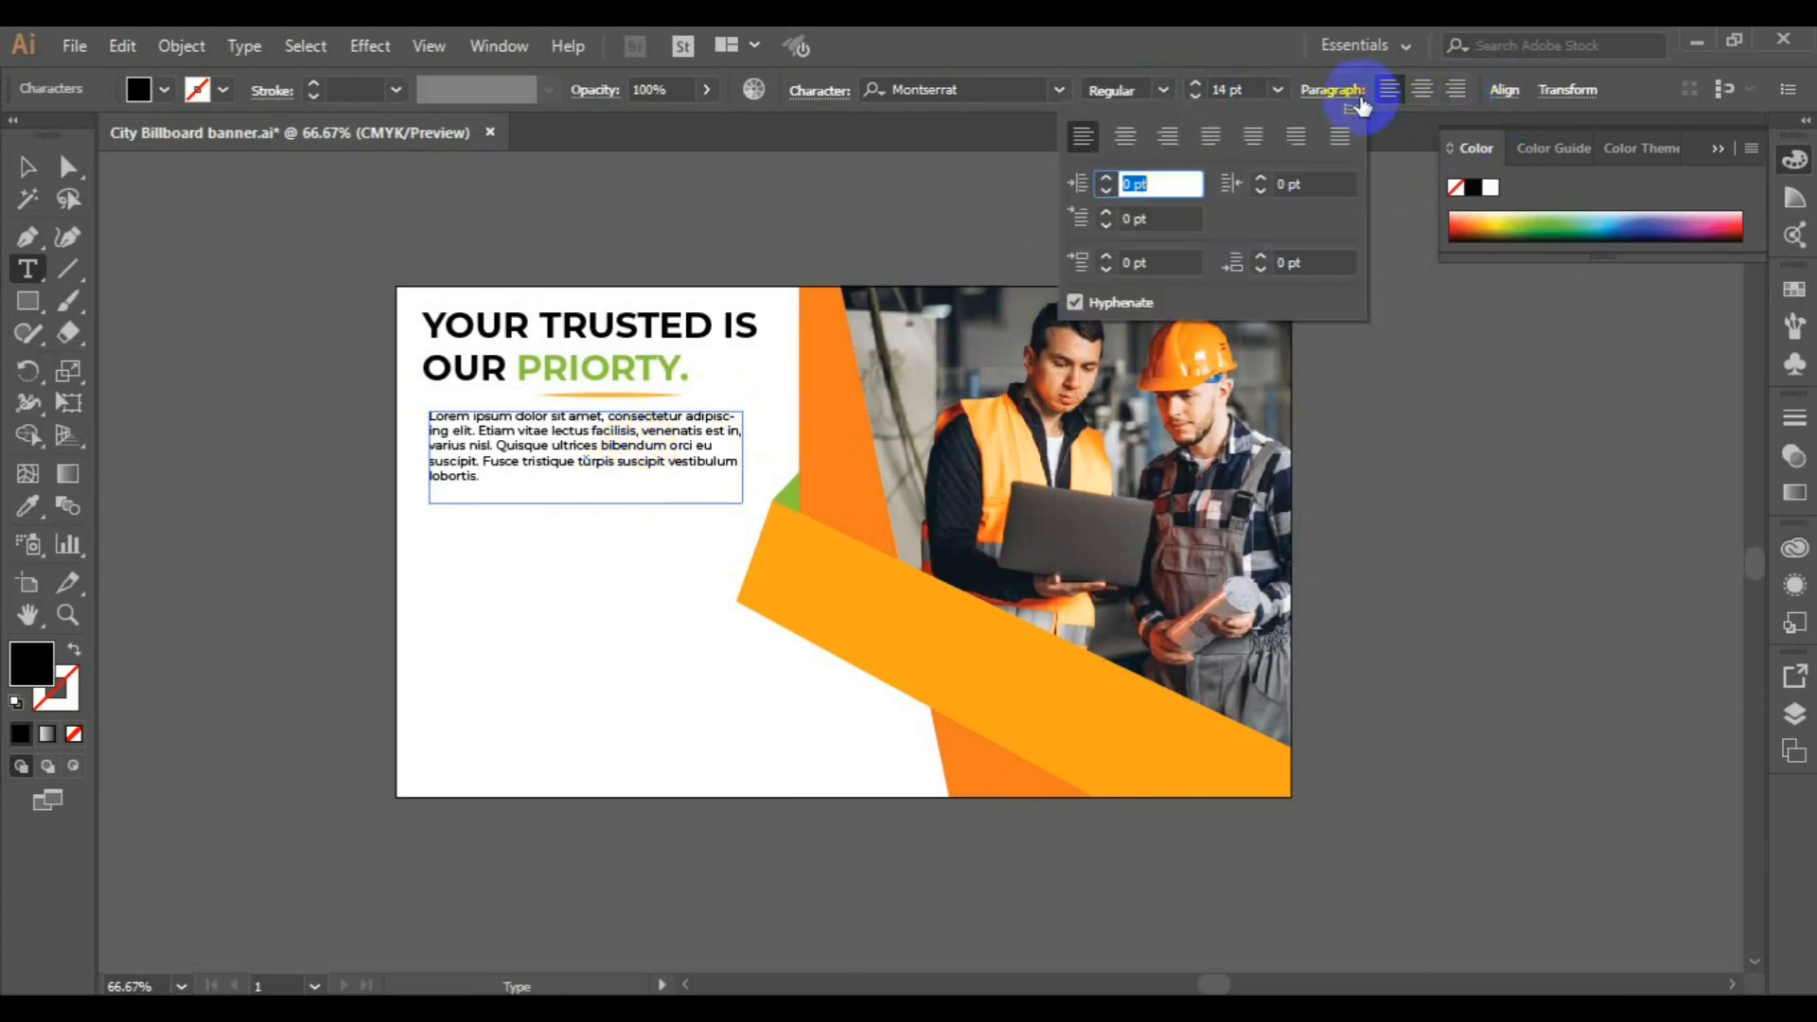
left_click(1212, 144)
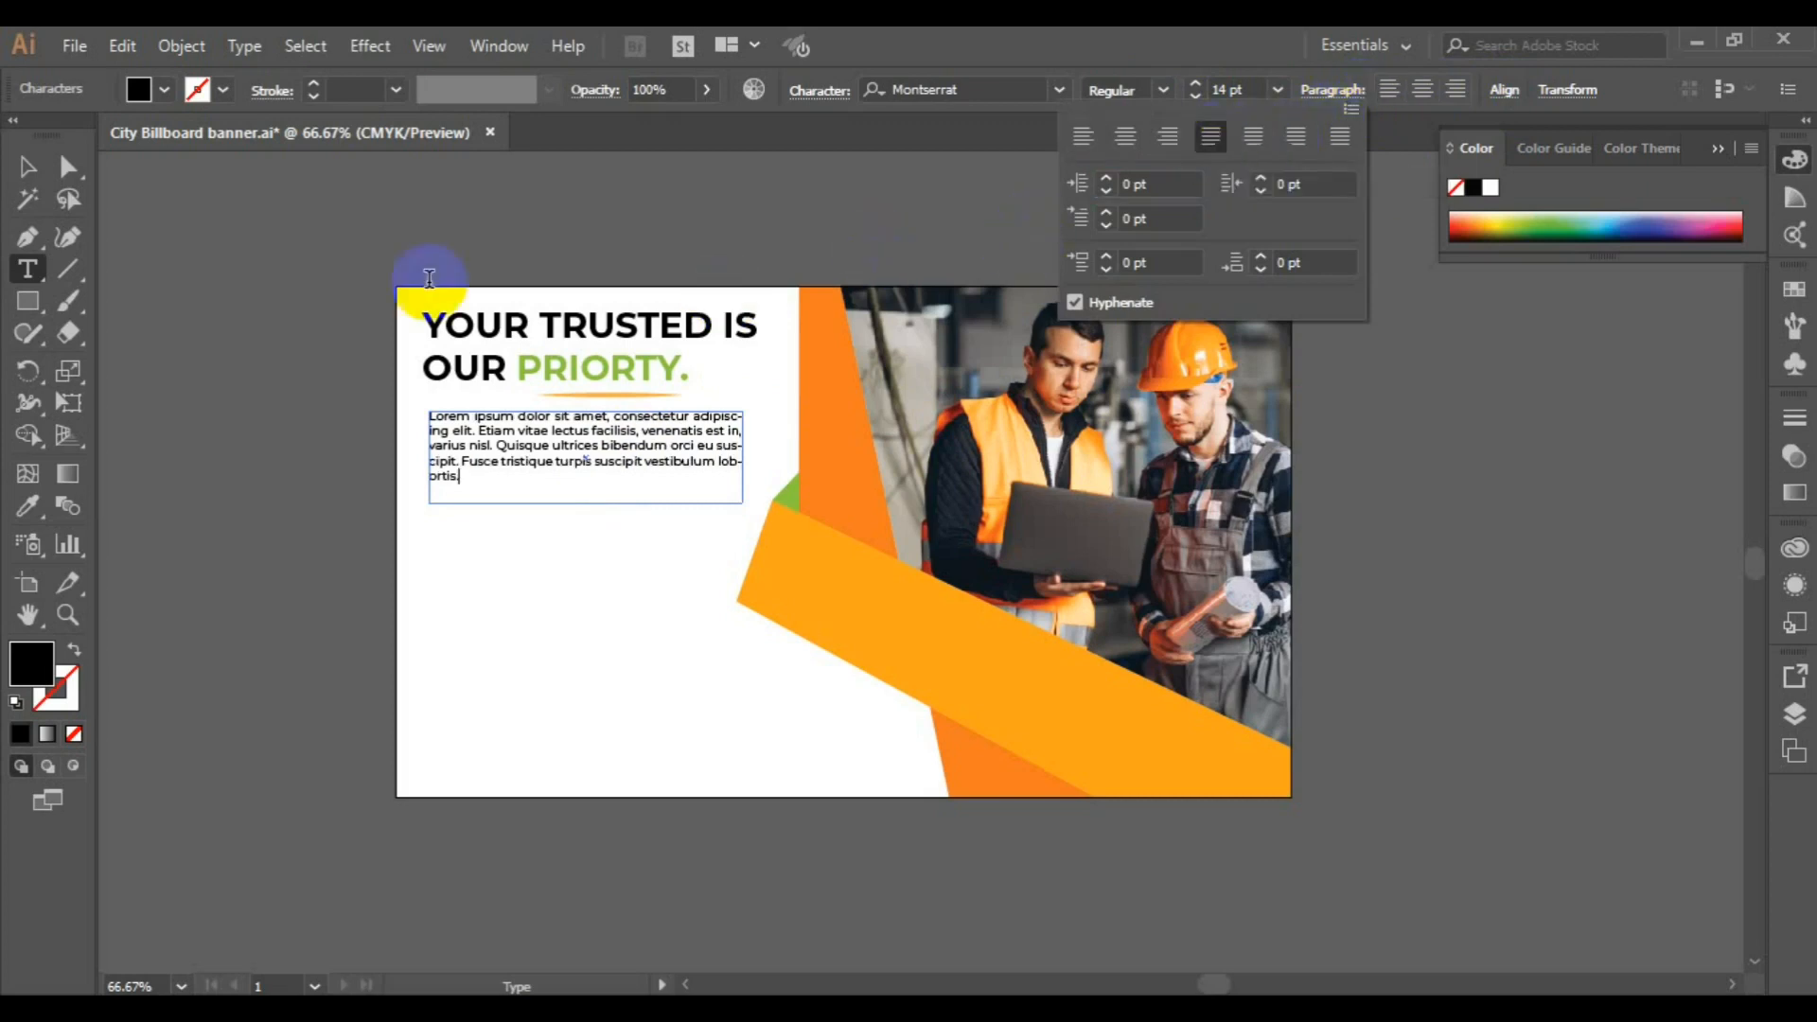
left_click(27, 178)
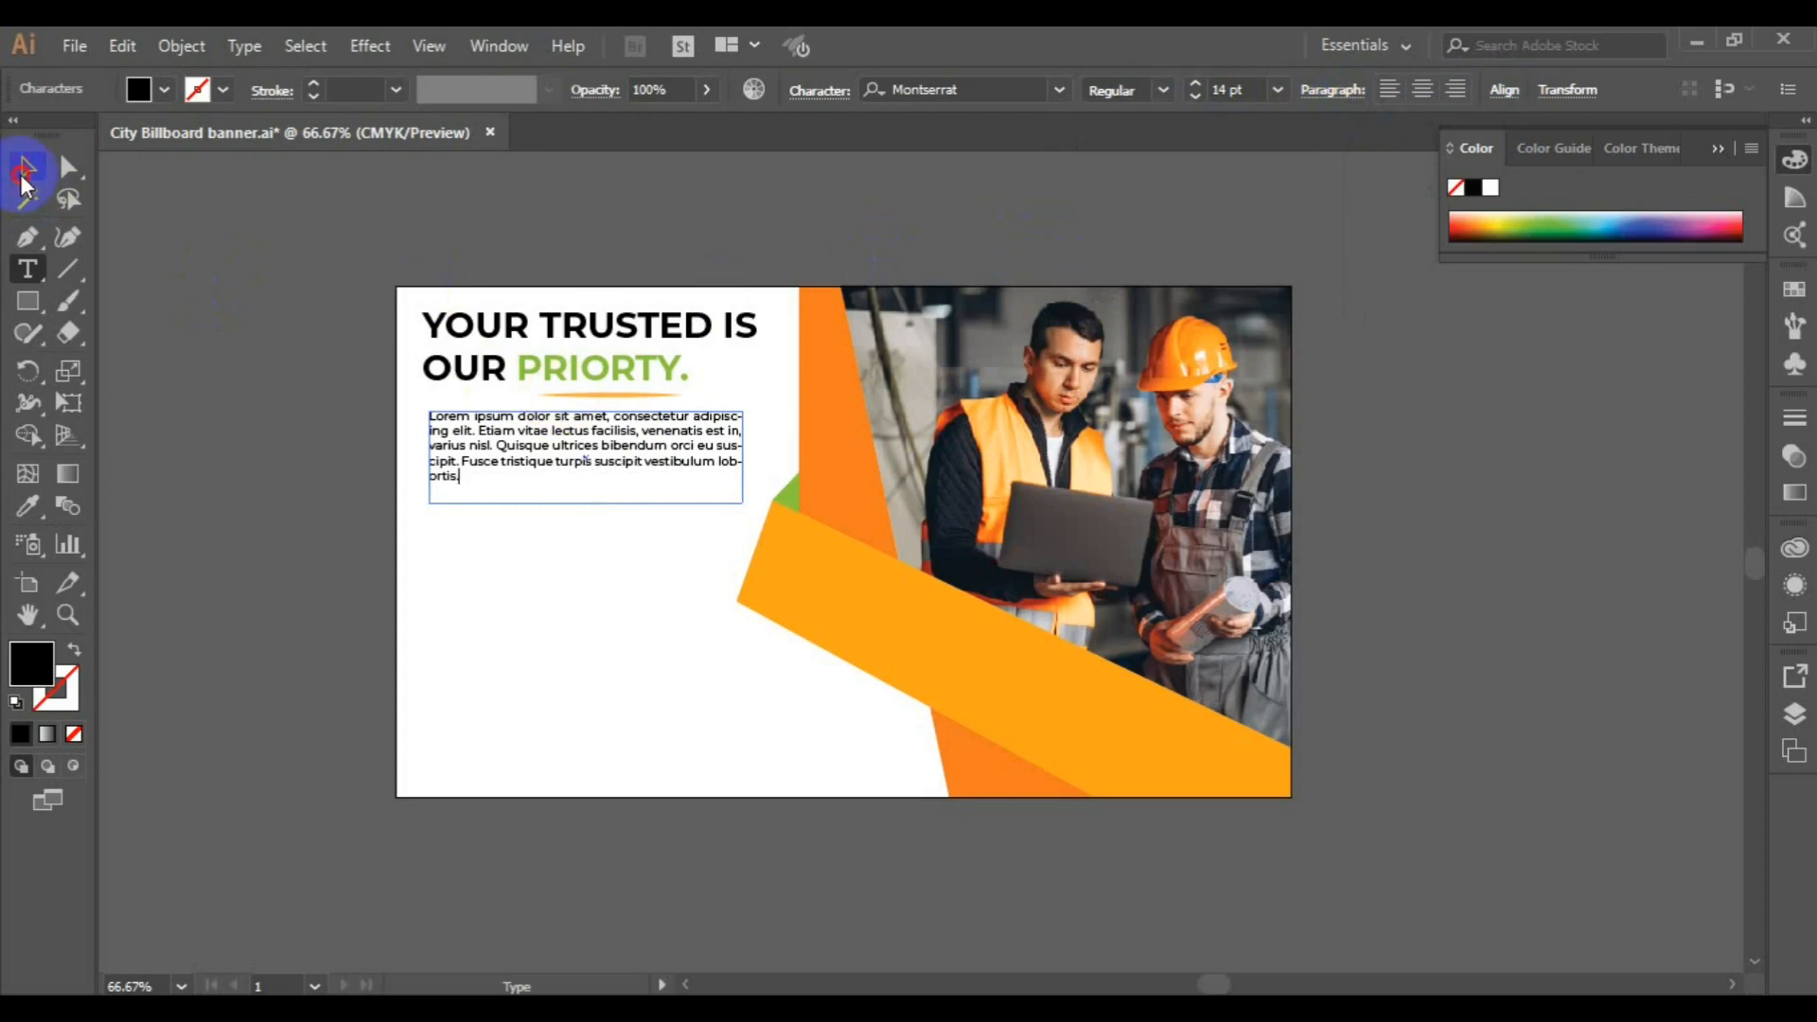
left_click(26, 175)
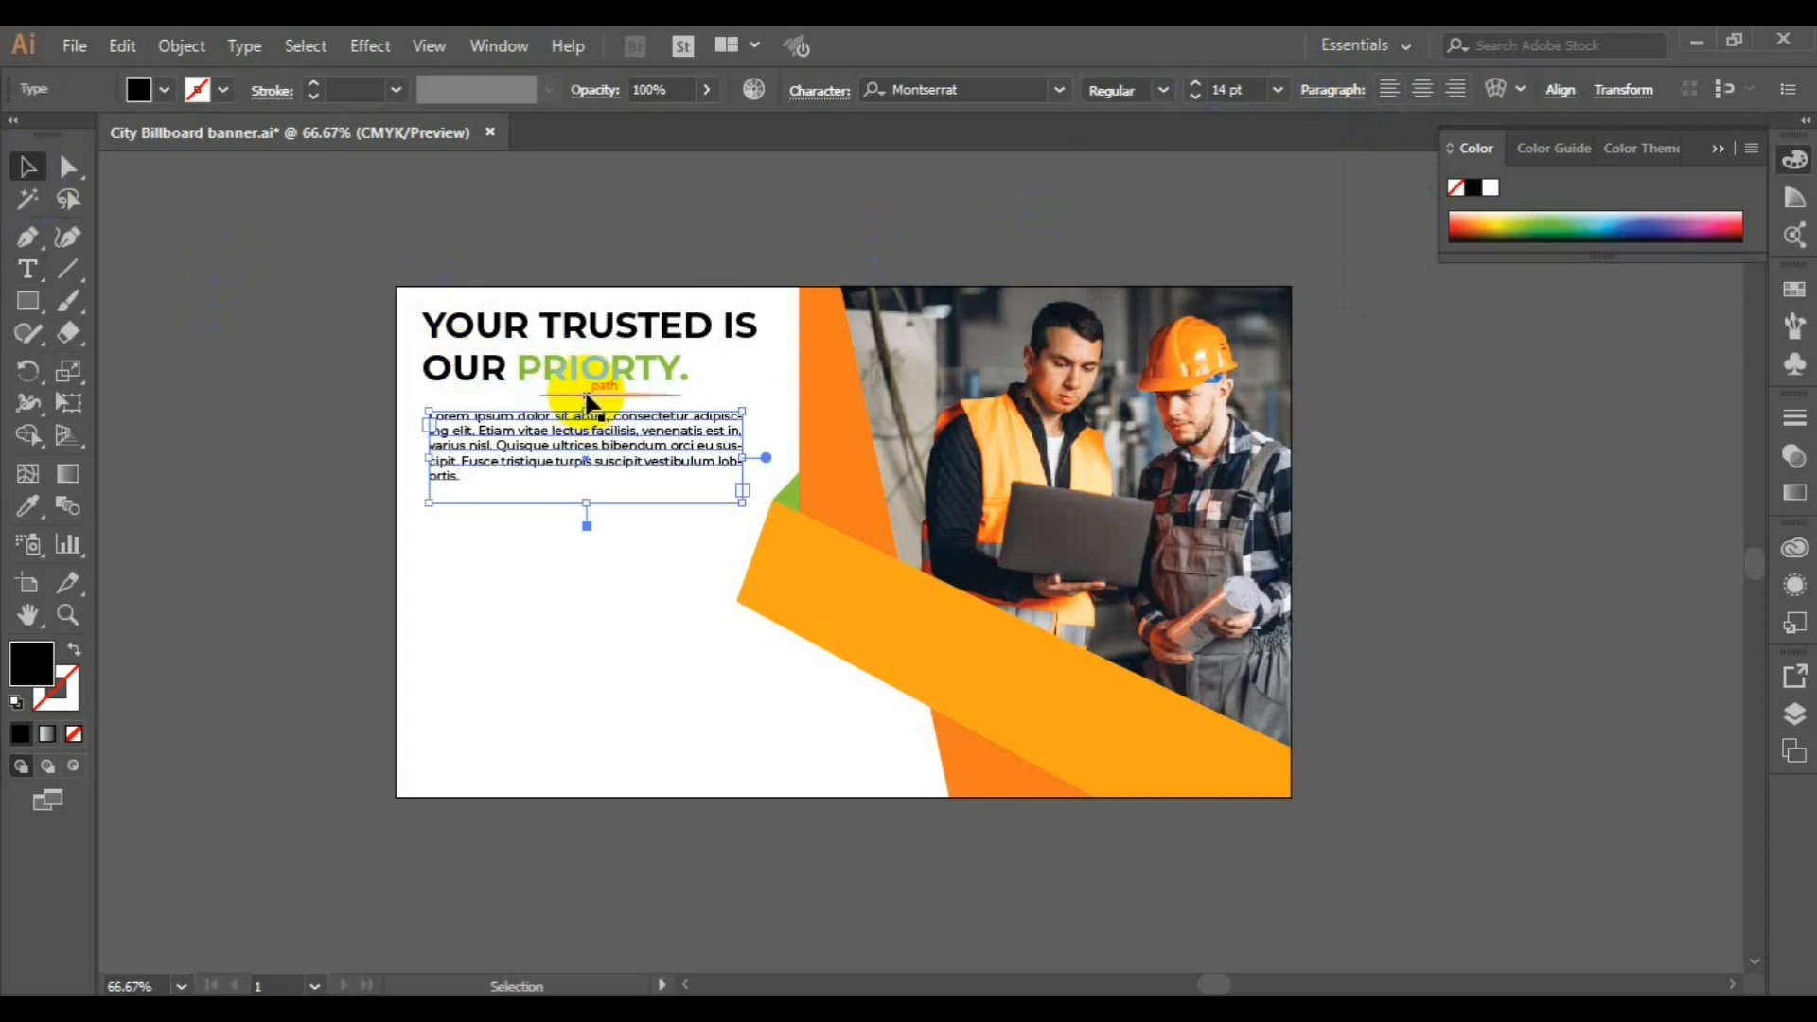
Align the left edge of the lorem ipsum paragraph with the left edge of the headline
left_click(587, 398)
left_click(530, 359, "shift")
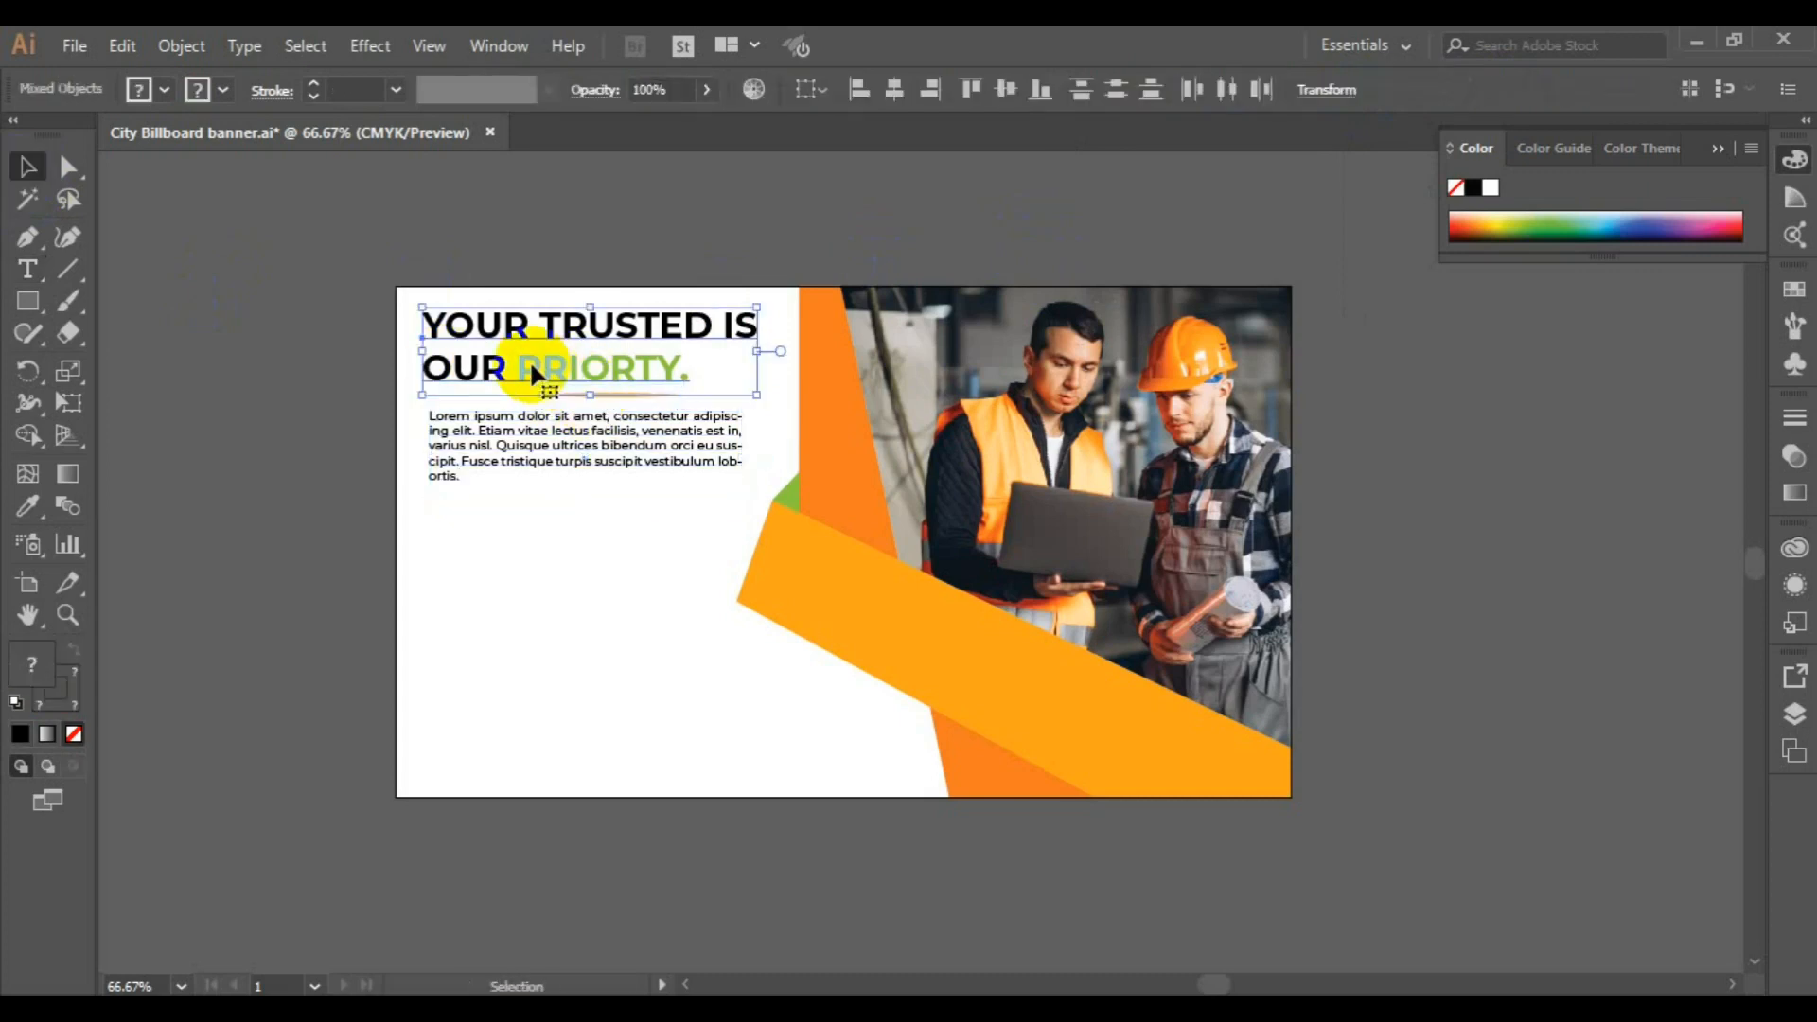
left_click(462, 444, "shift")
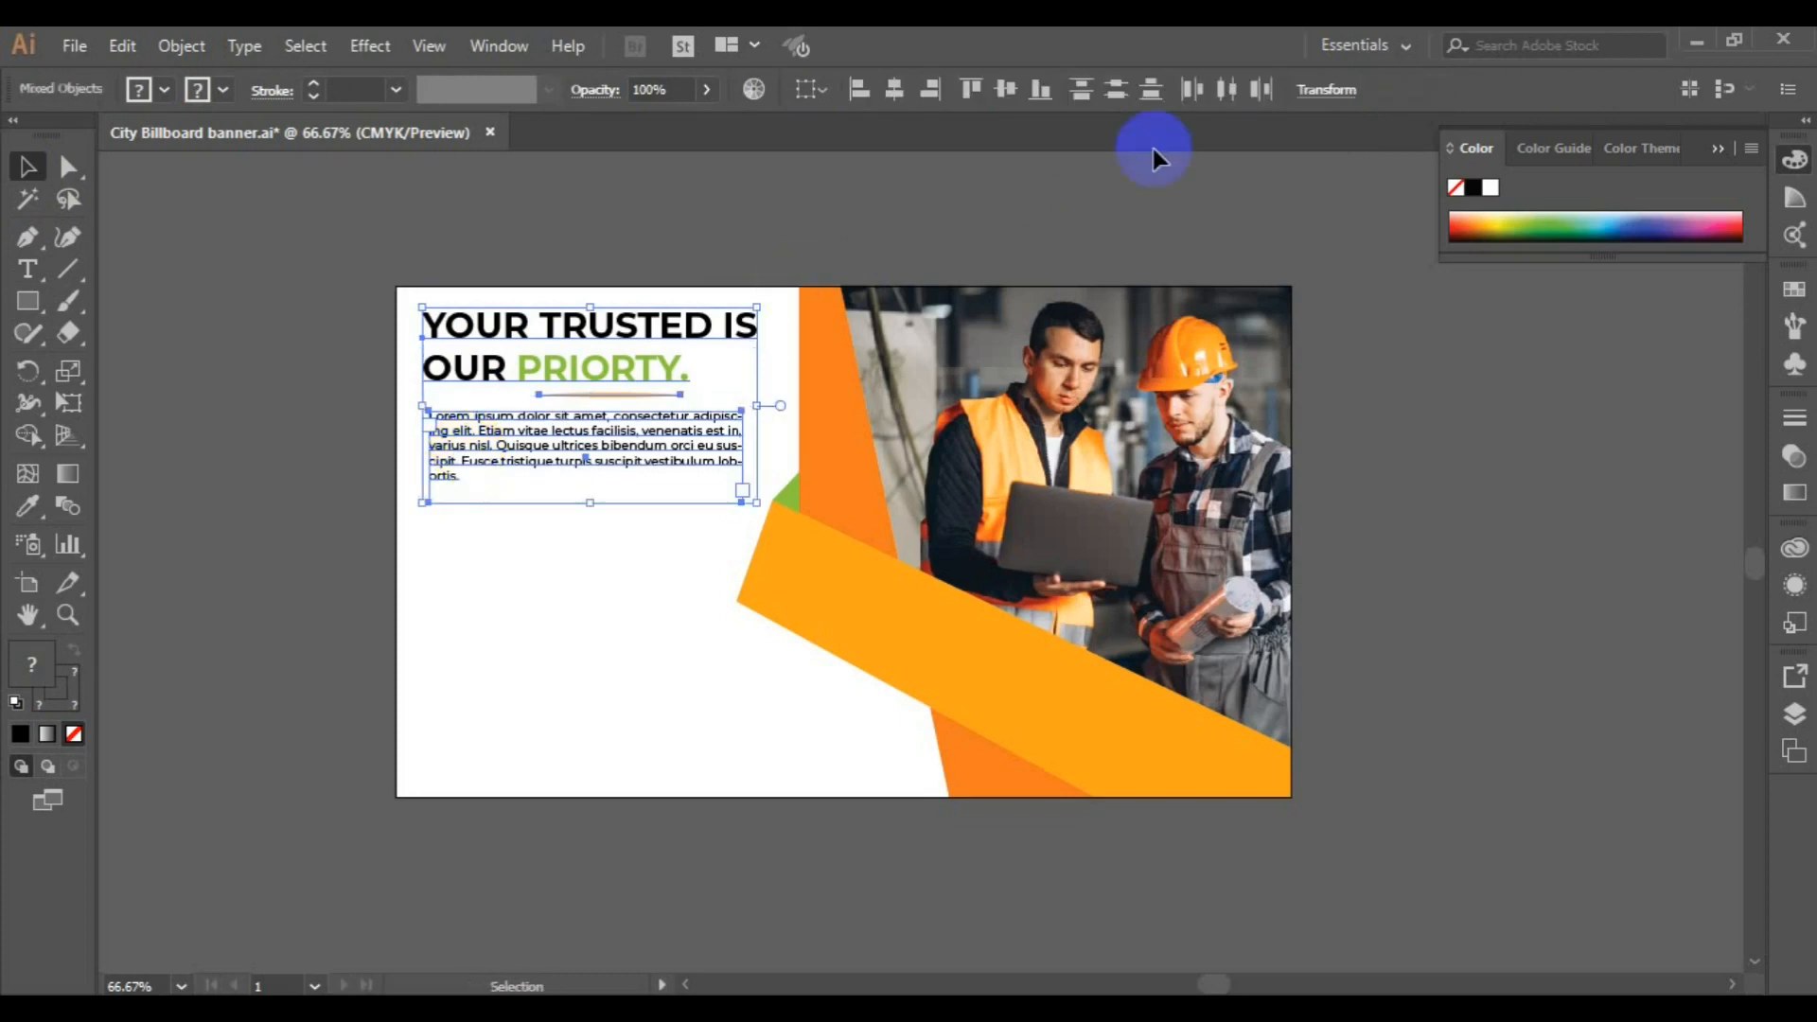
left_click(866, 91)
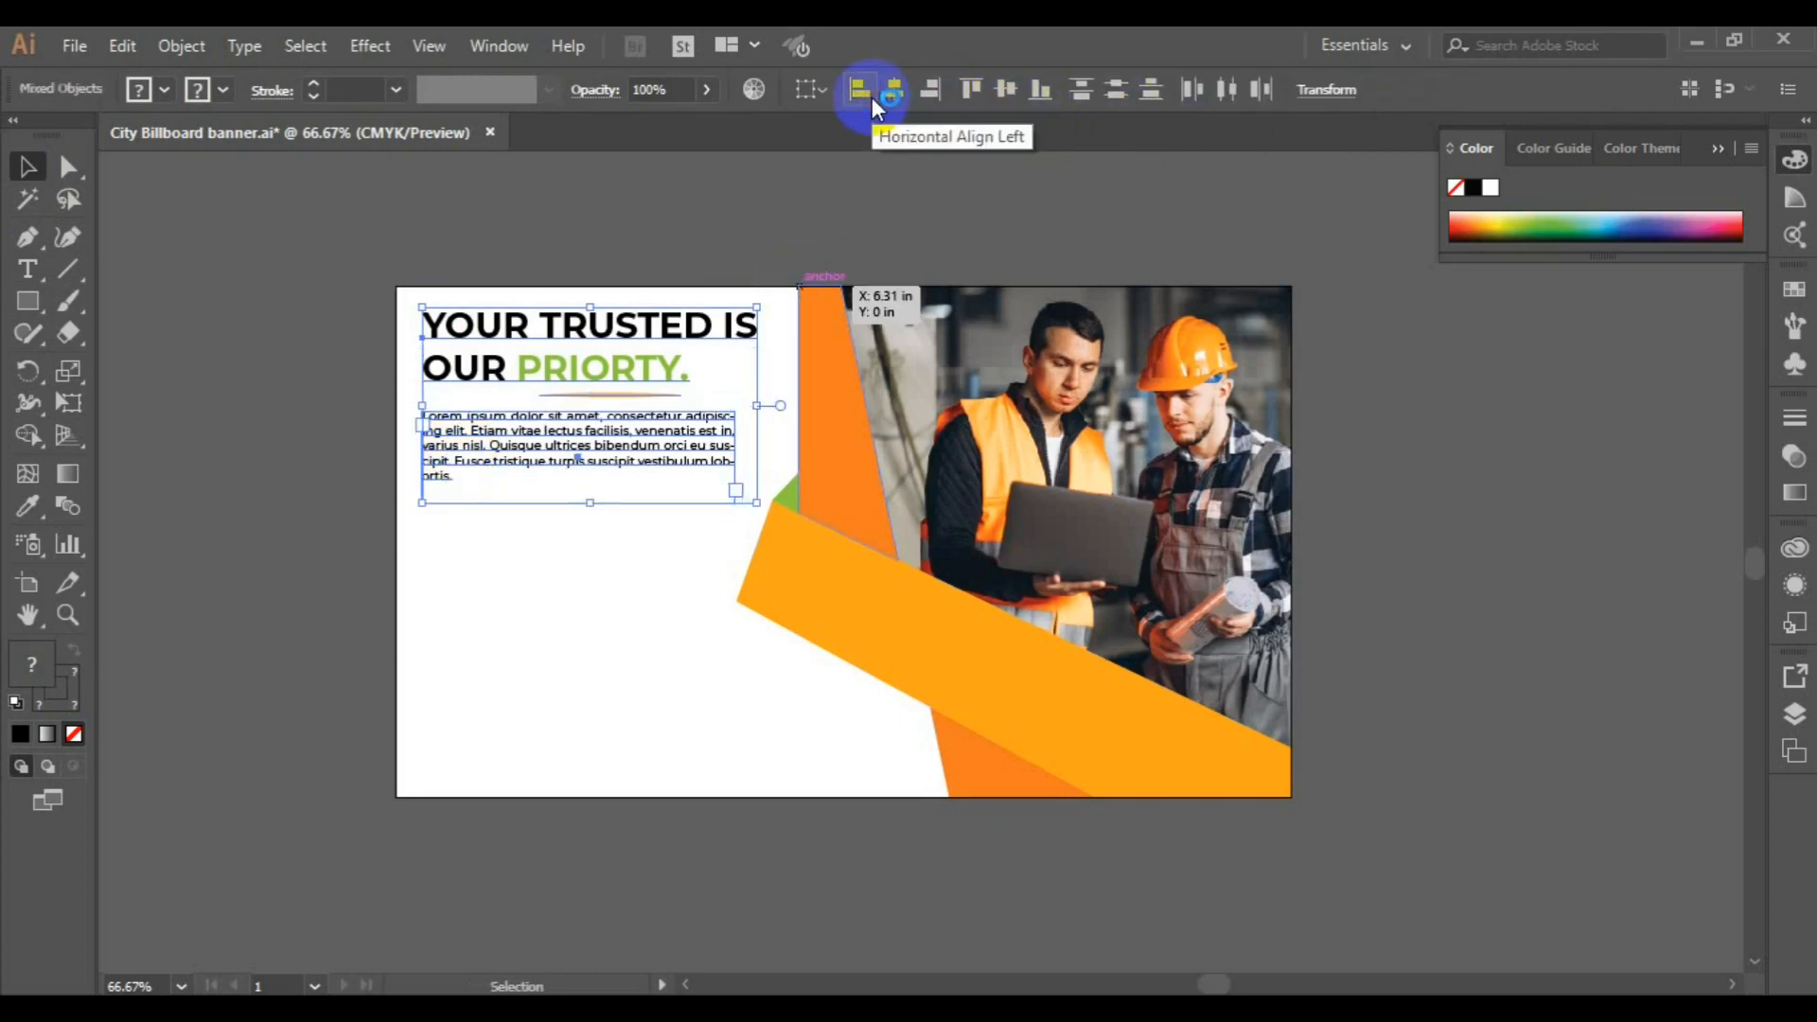
left_click(329, 558)
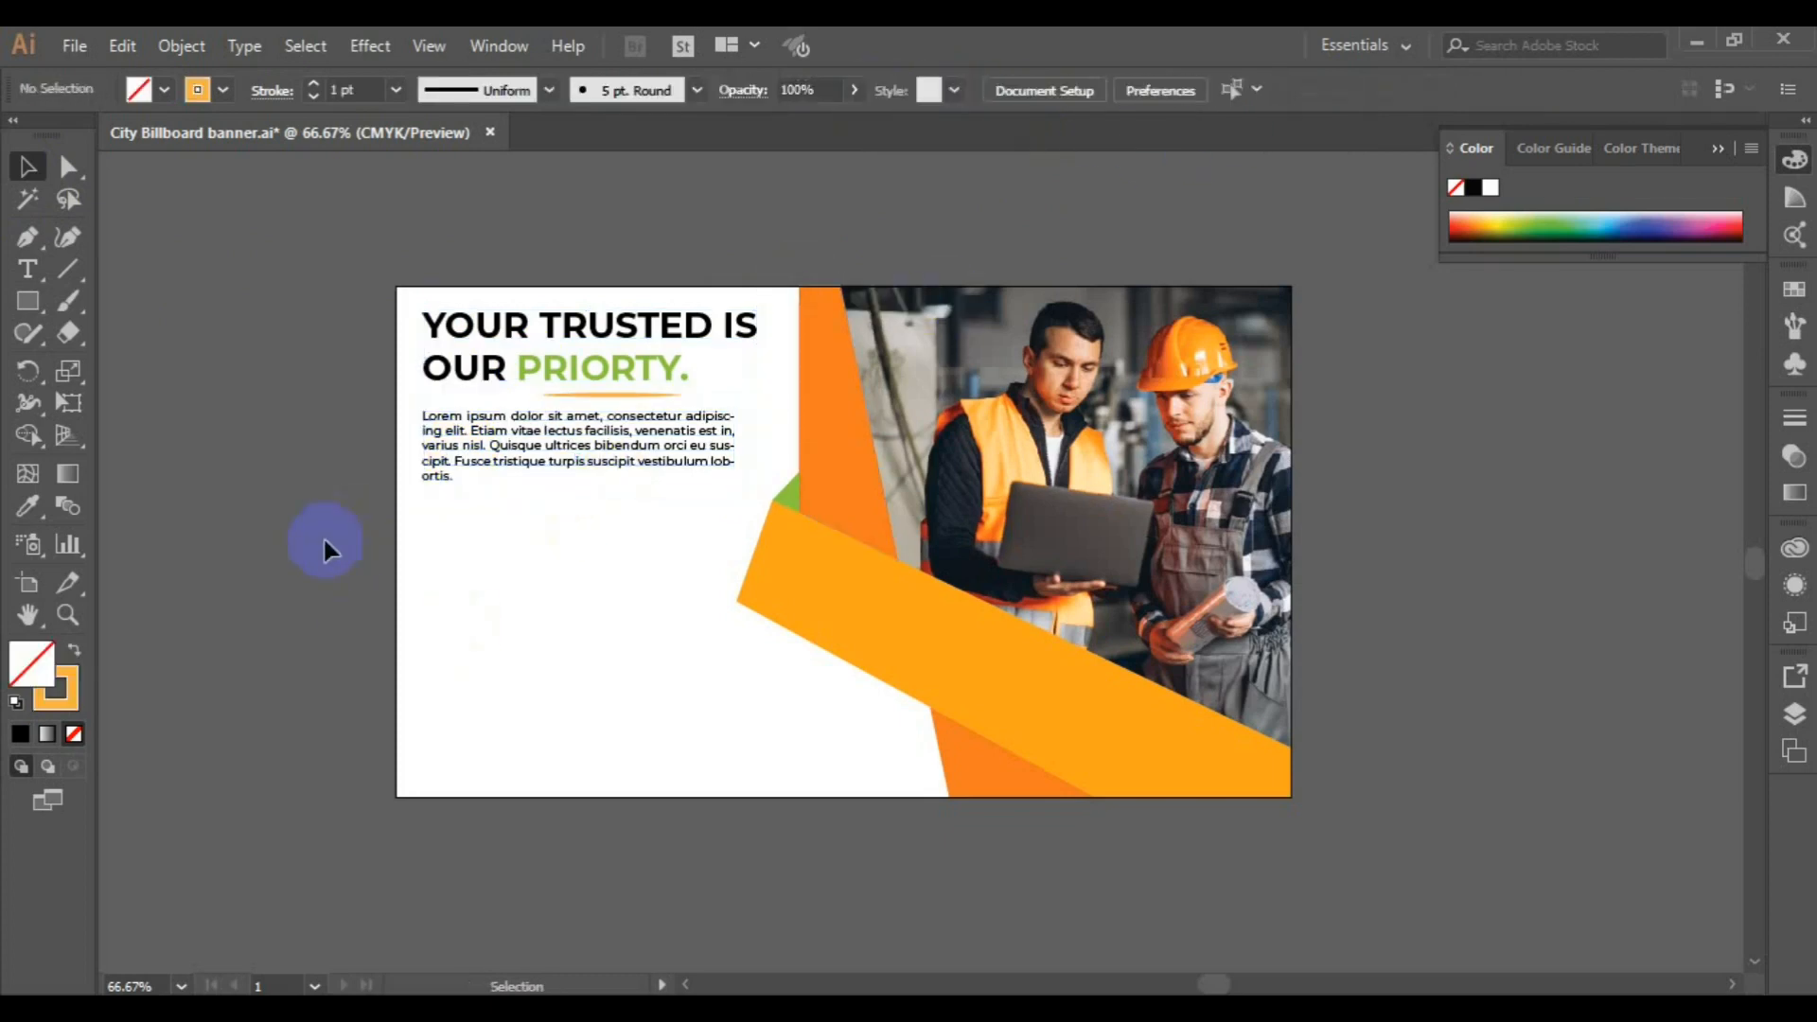
Move the headline, its underline and the paragraph together slightly down, away from the artboard's upper edge
left_click(551, 459)
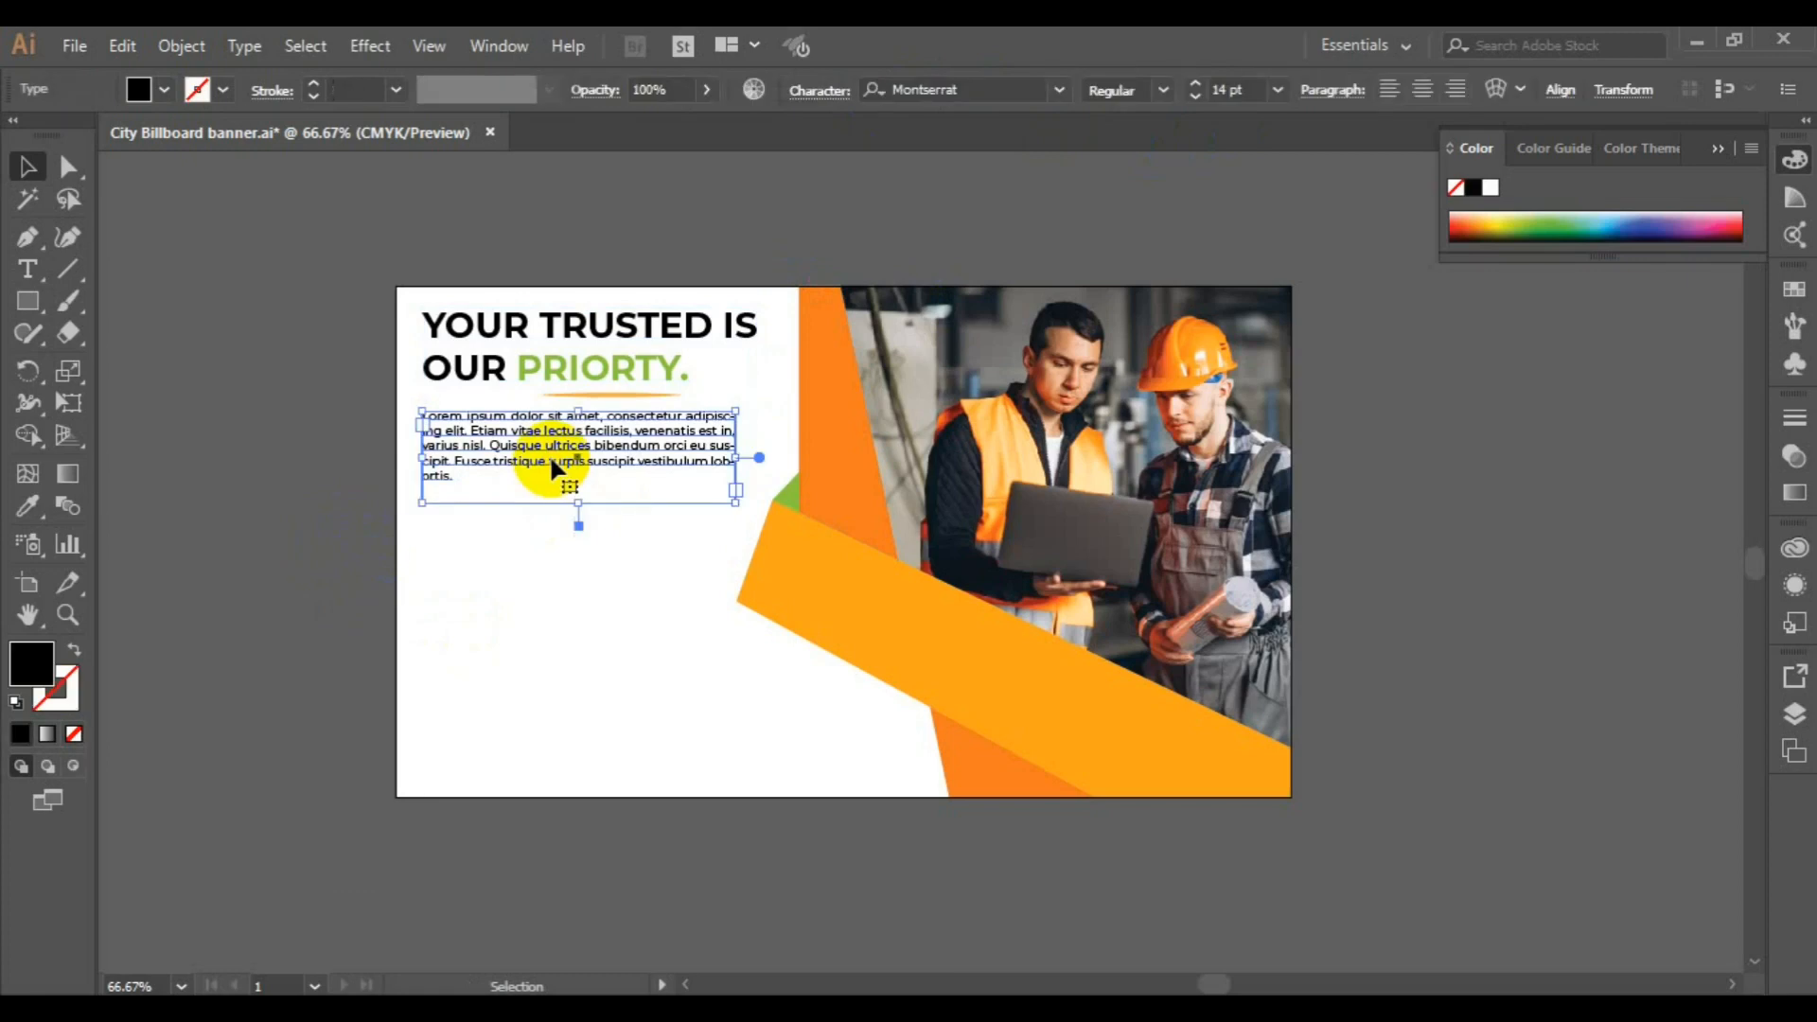
left_click(529, 367, "shift")
key("Down")
key("Down")
key("Down")
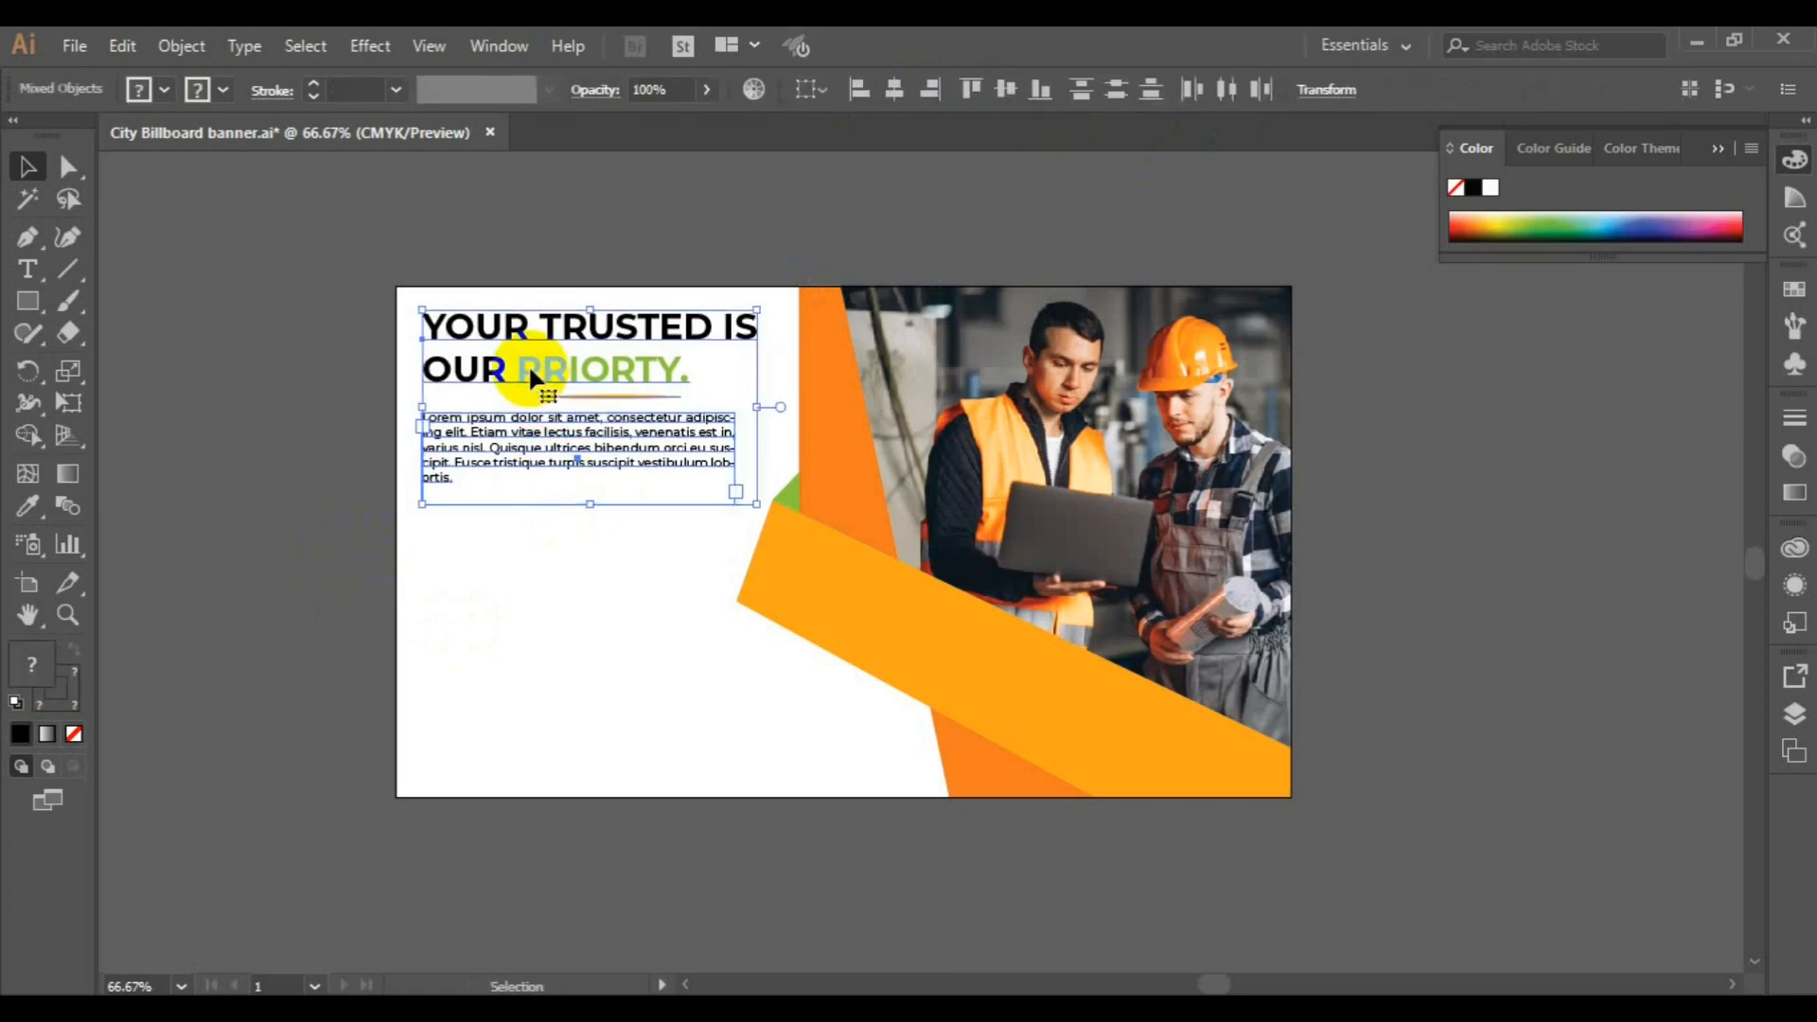
key("Down")
key("Down")
key("Down")
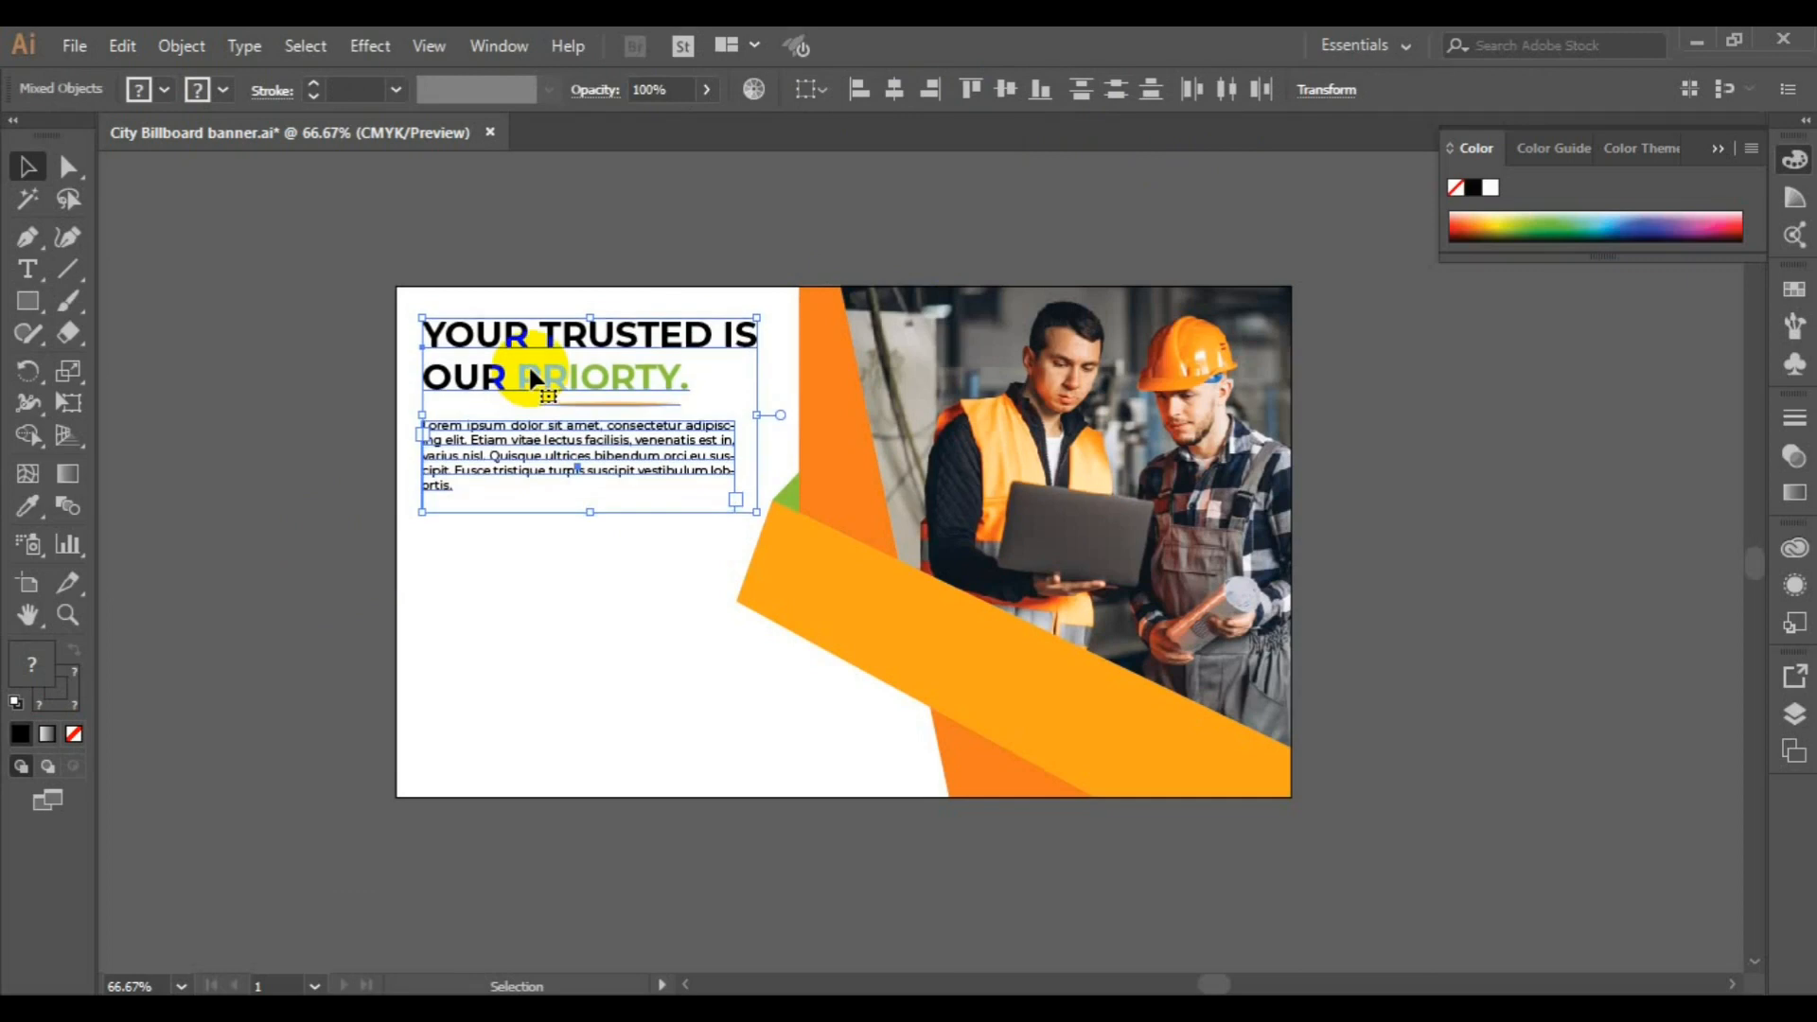
key("Down")
key("Down")
key("Down")
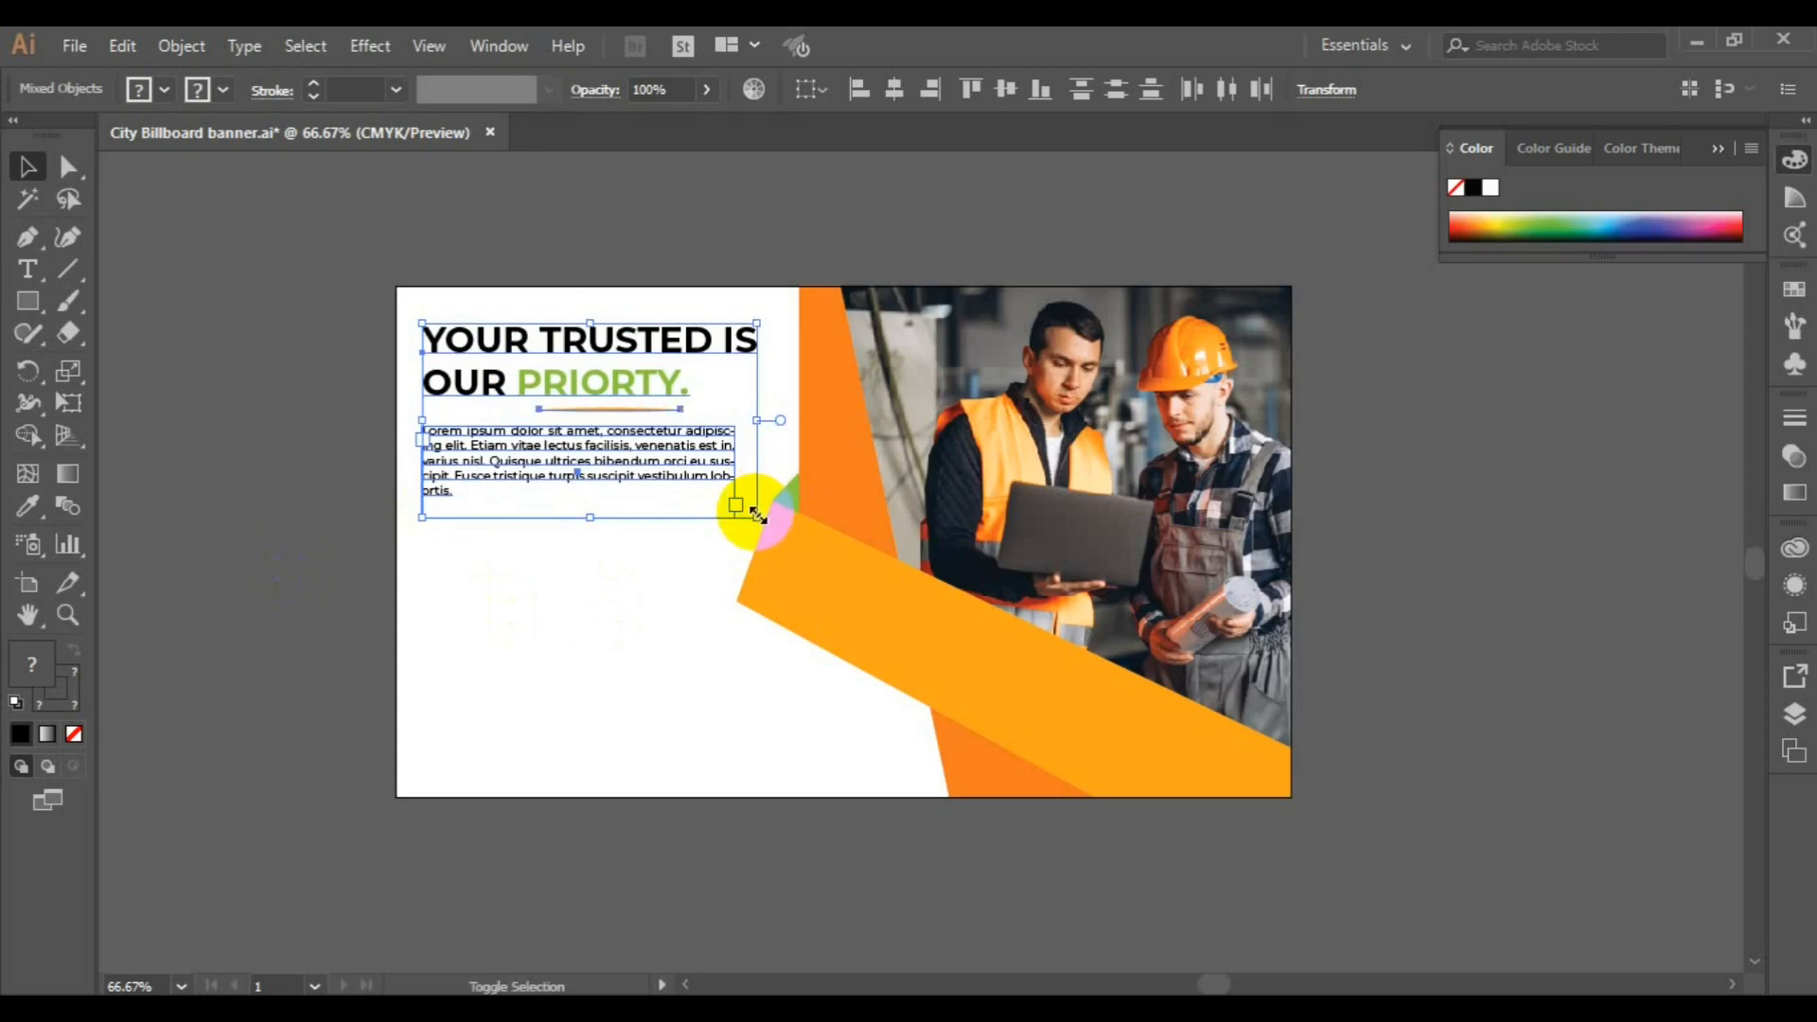
left_click_drag(754, 506, 768, 521)
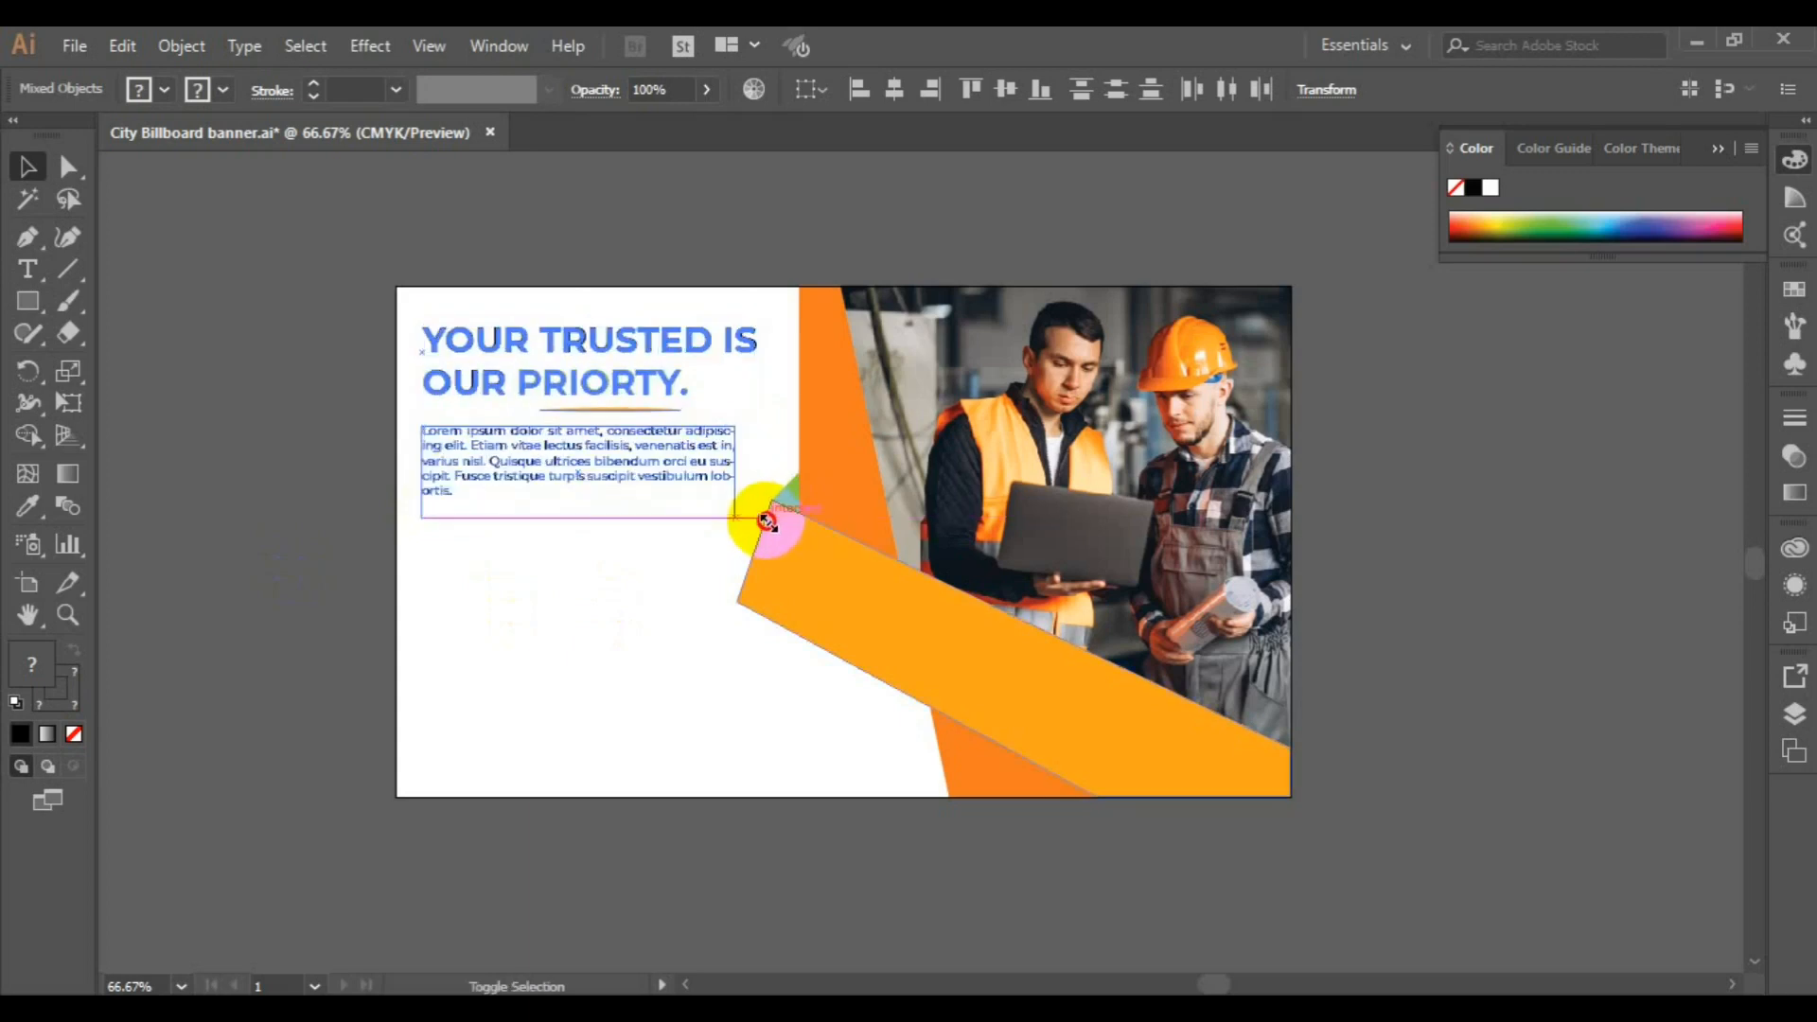
left_click_drag(766, 520, 767, 519)
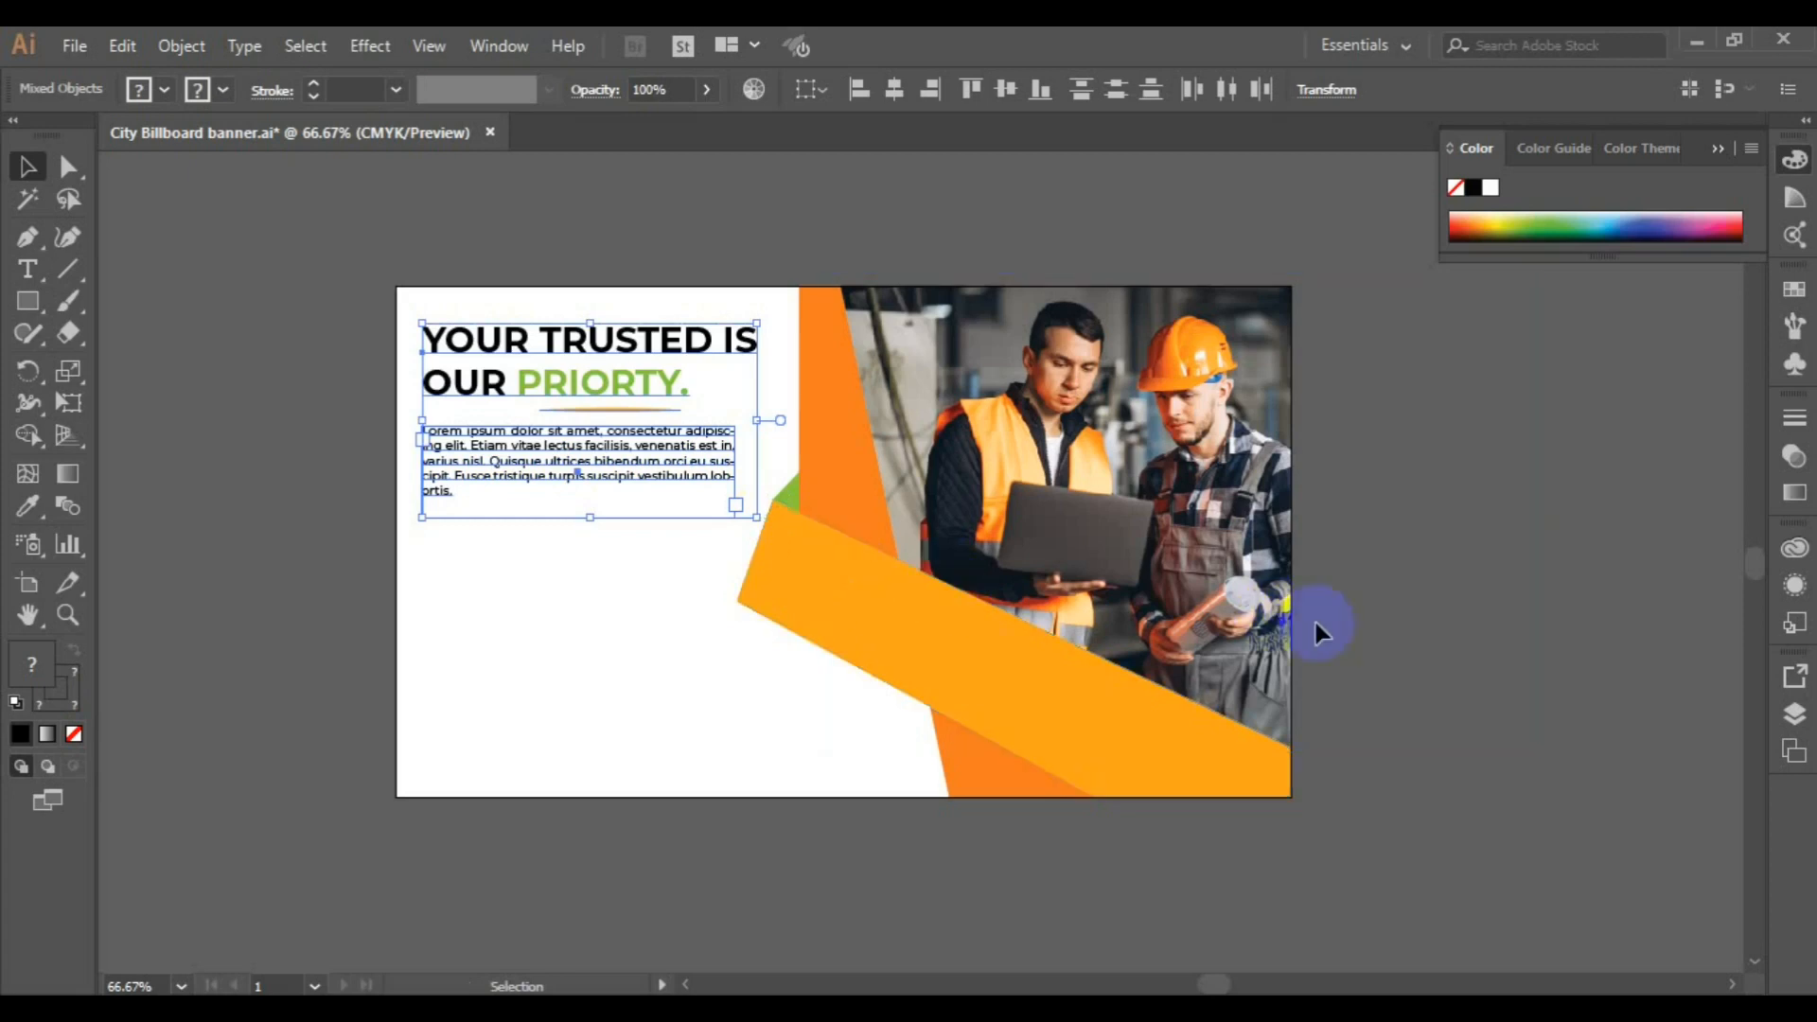
Nudge the headline, underline and paragraph slightly to the right as one block
key("Right")
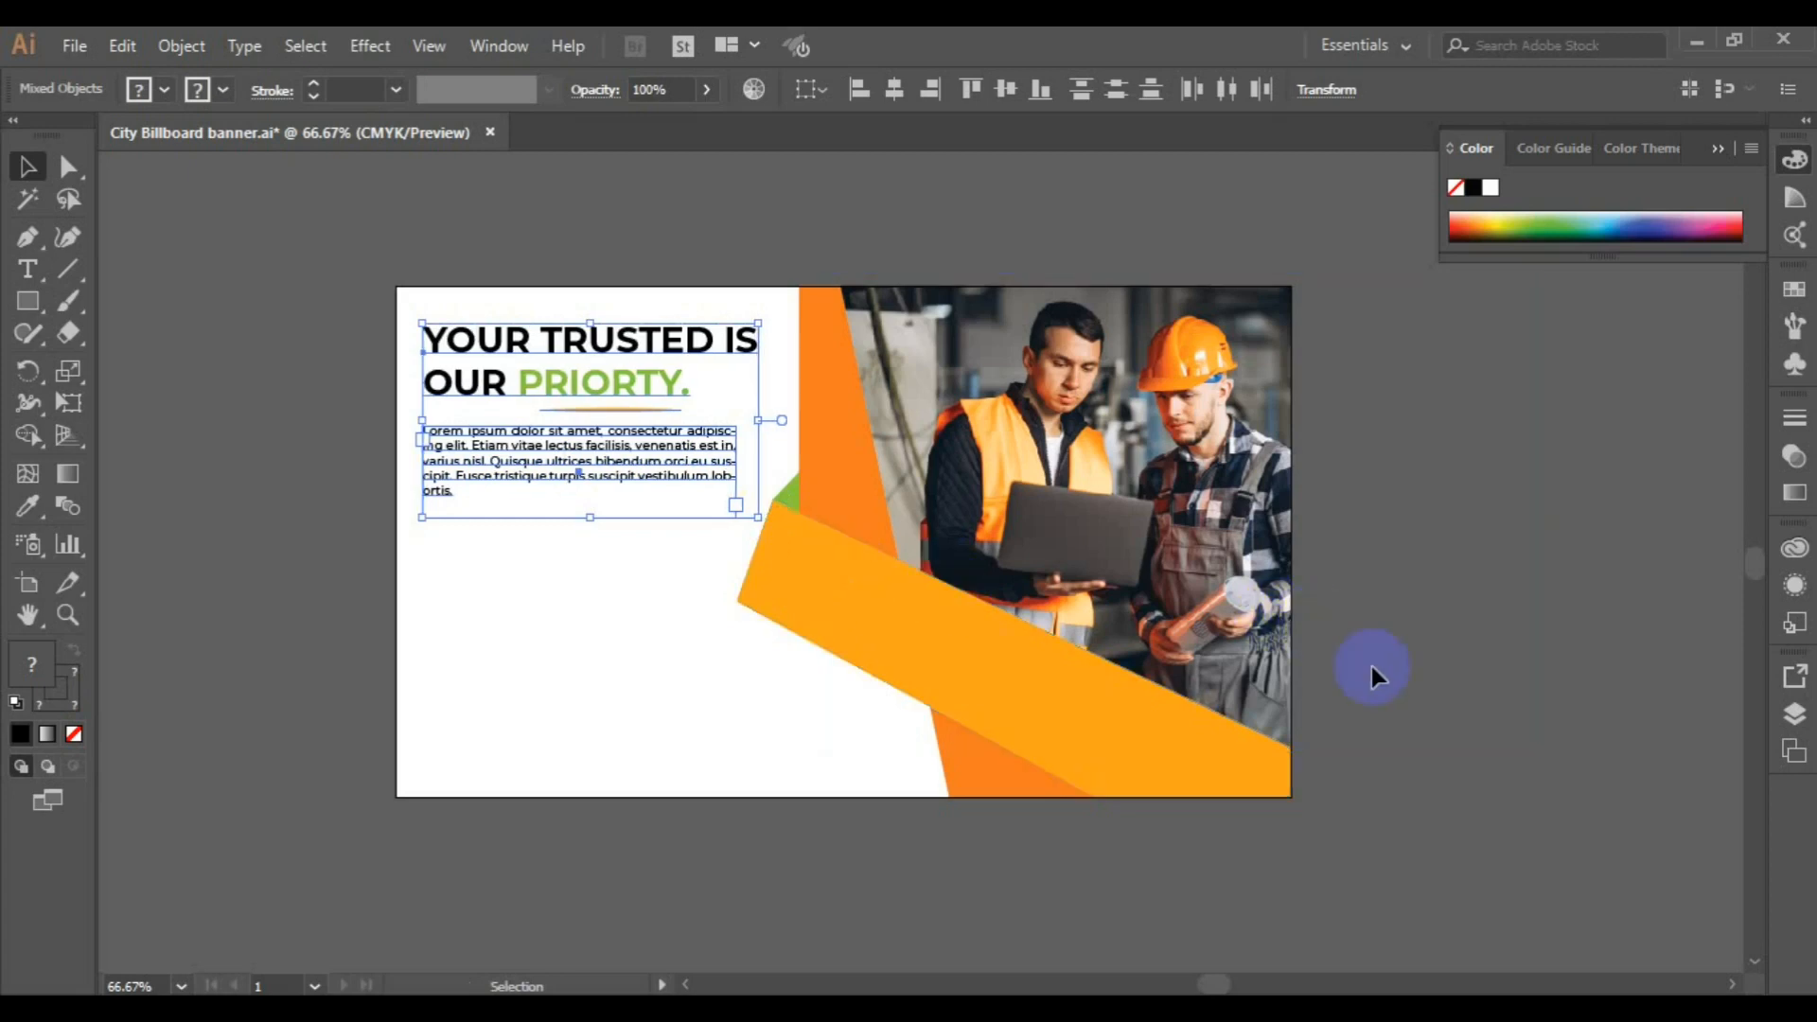
key("Right")
key("Right")
left_click(1404, 689)
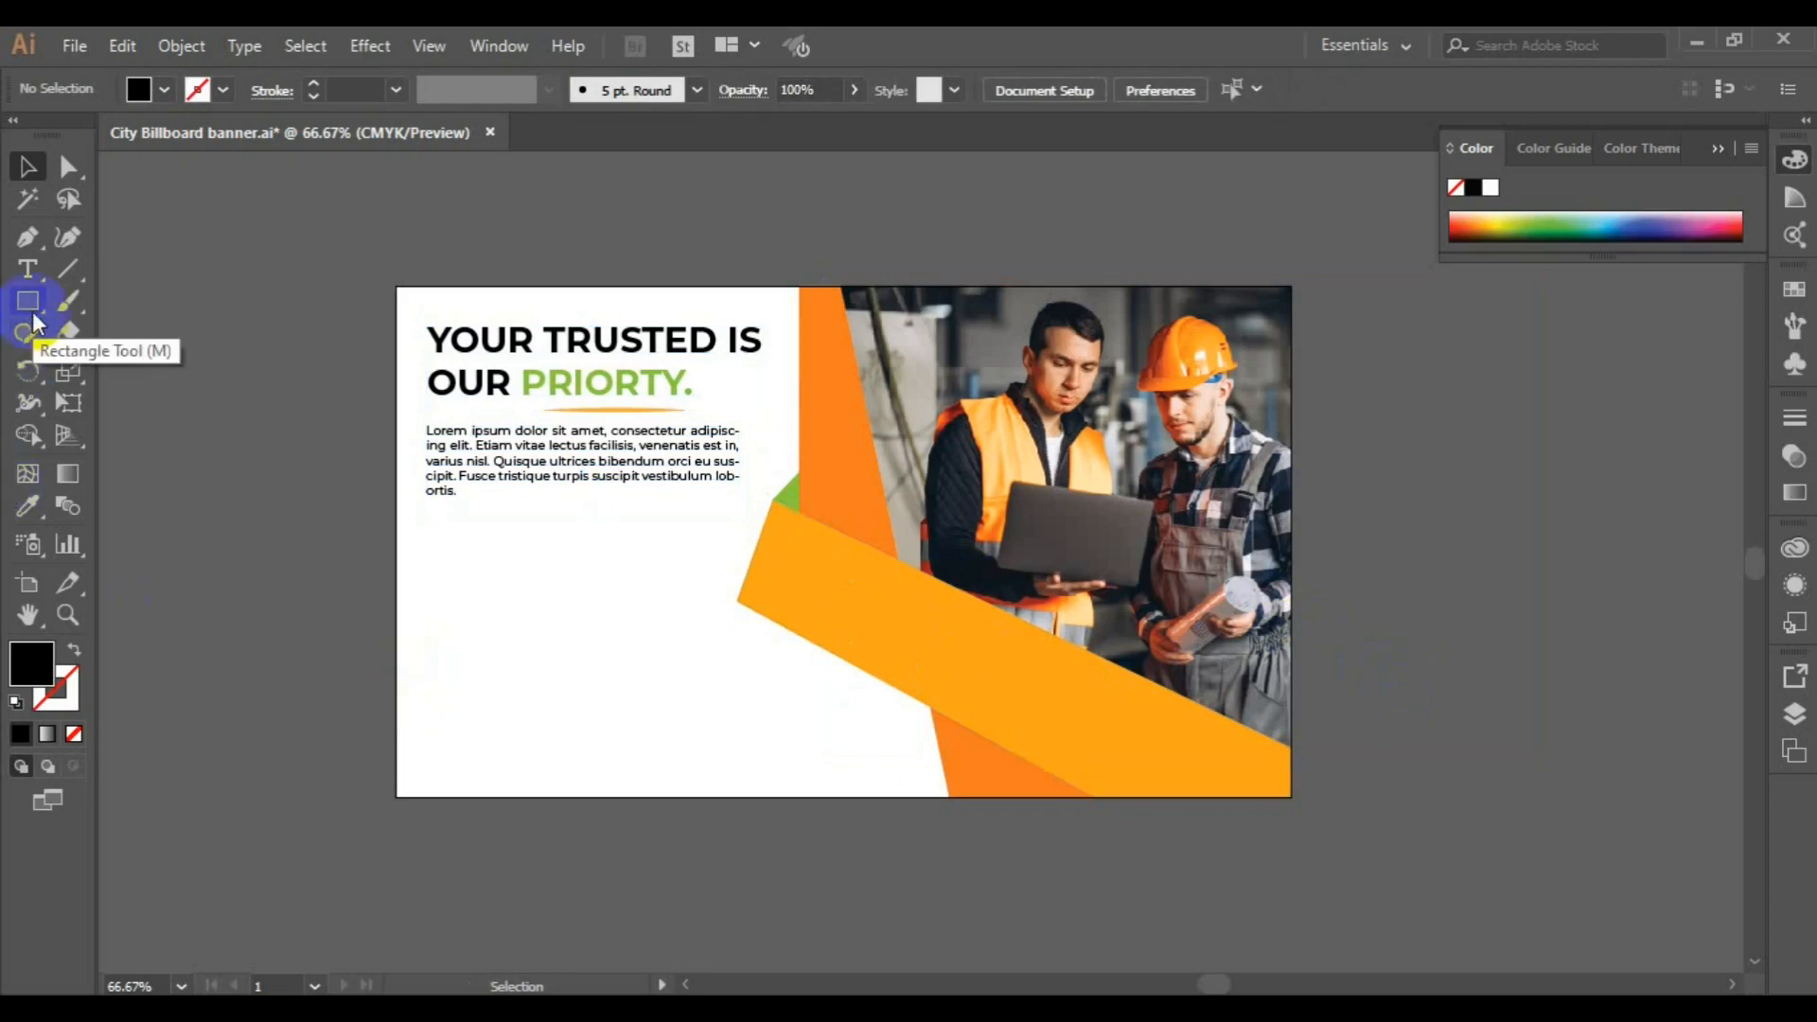
Create a small black hexagon just outside the artboard's left edge and rotate it so that a corner points straight up
left_click_drag(33, 320, 128, 395)
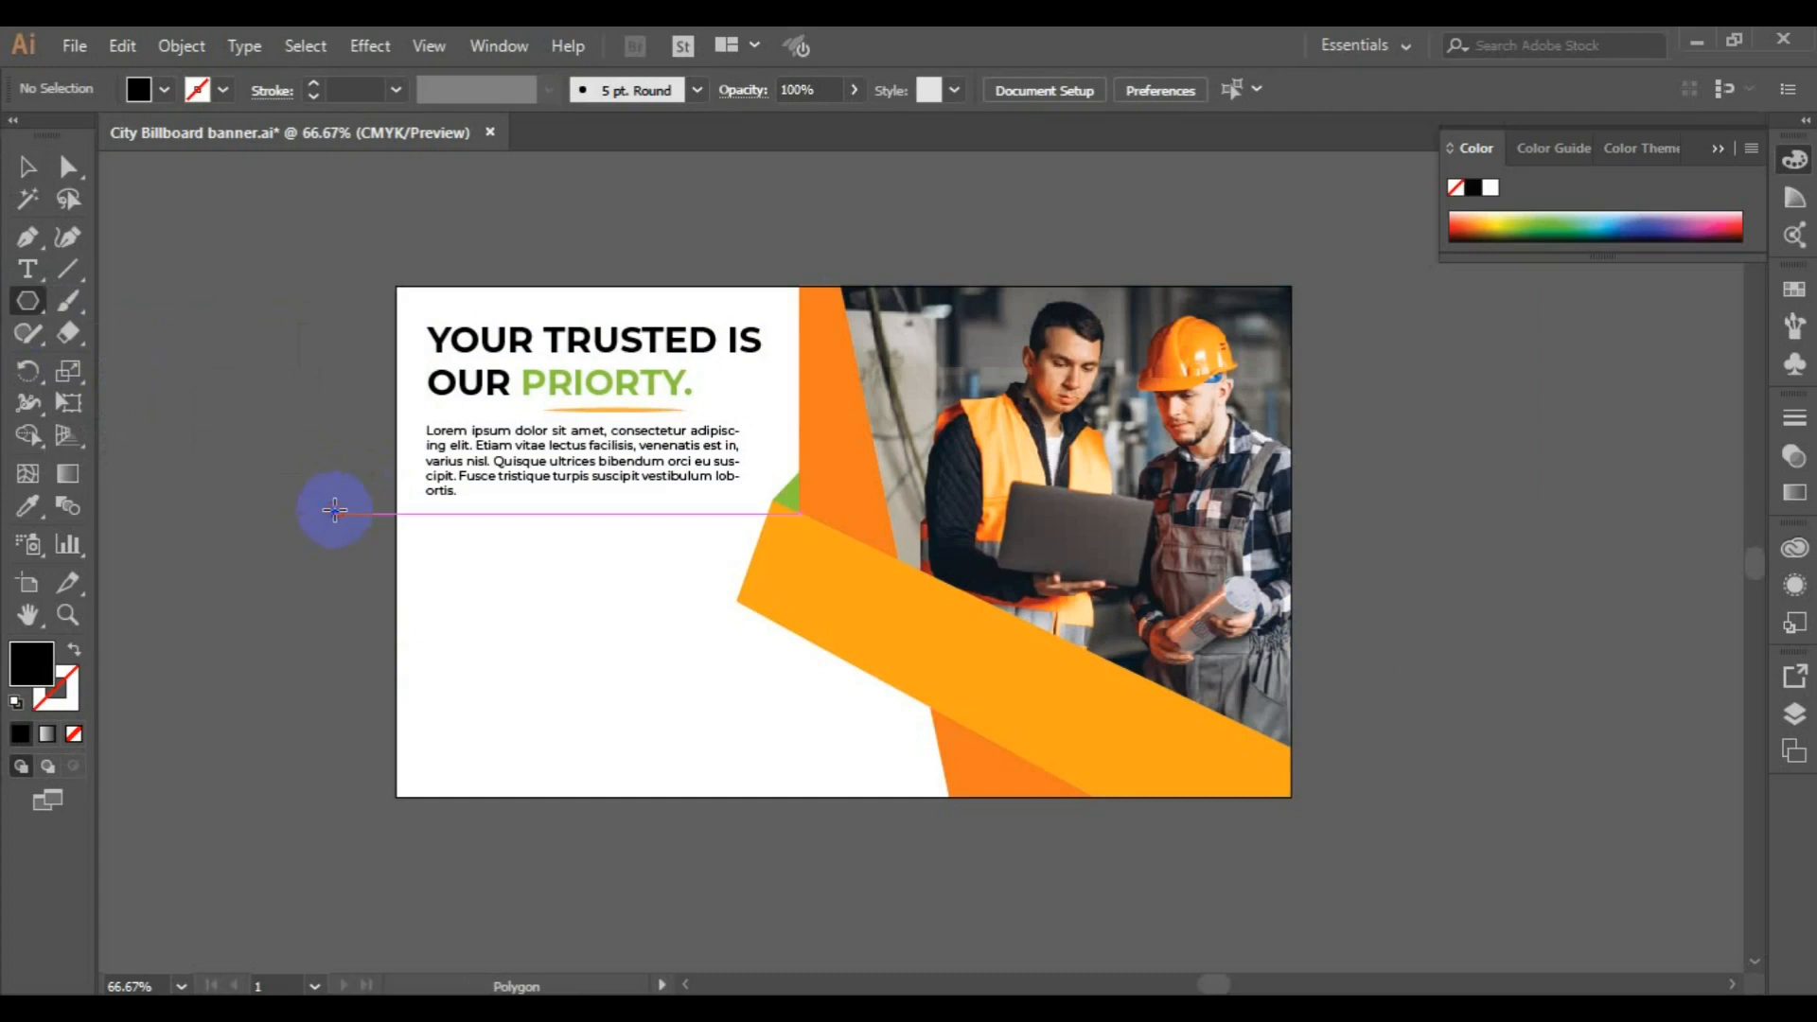
left_click(335, 510)
left_click(839, 576)
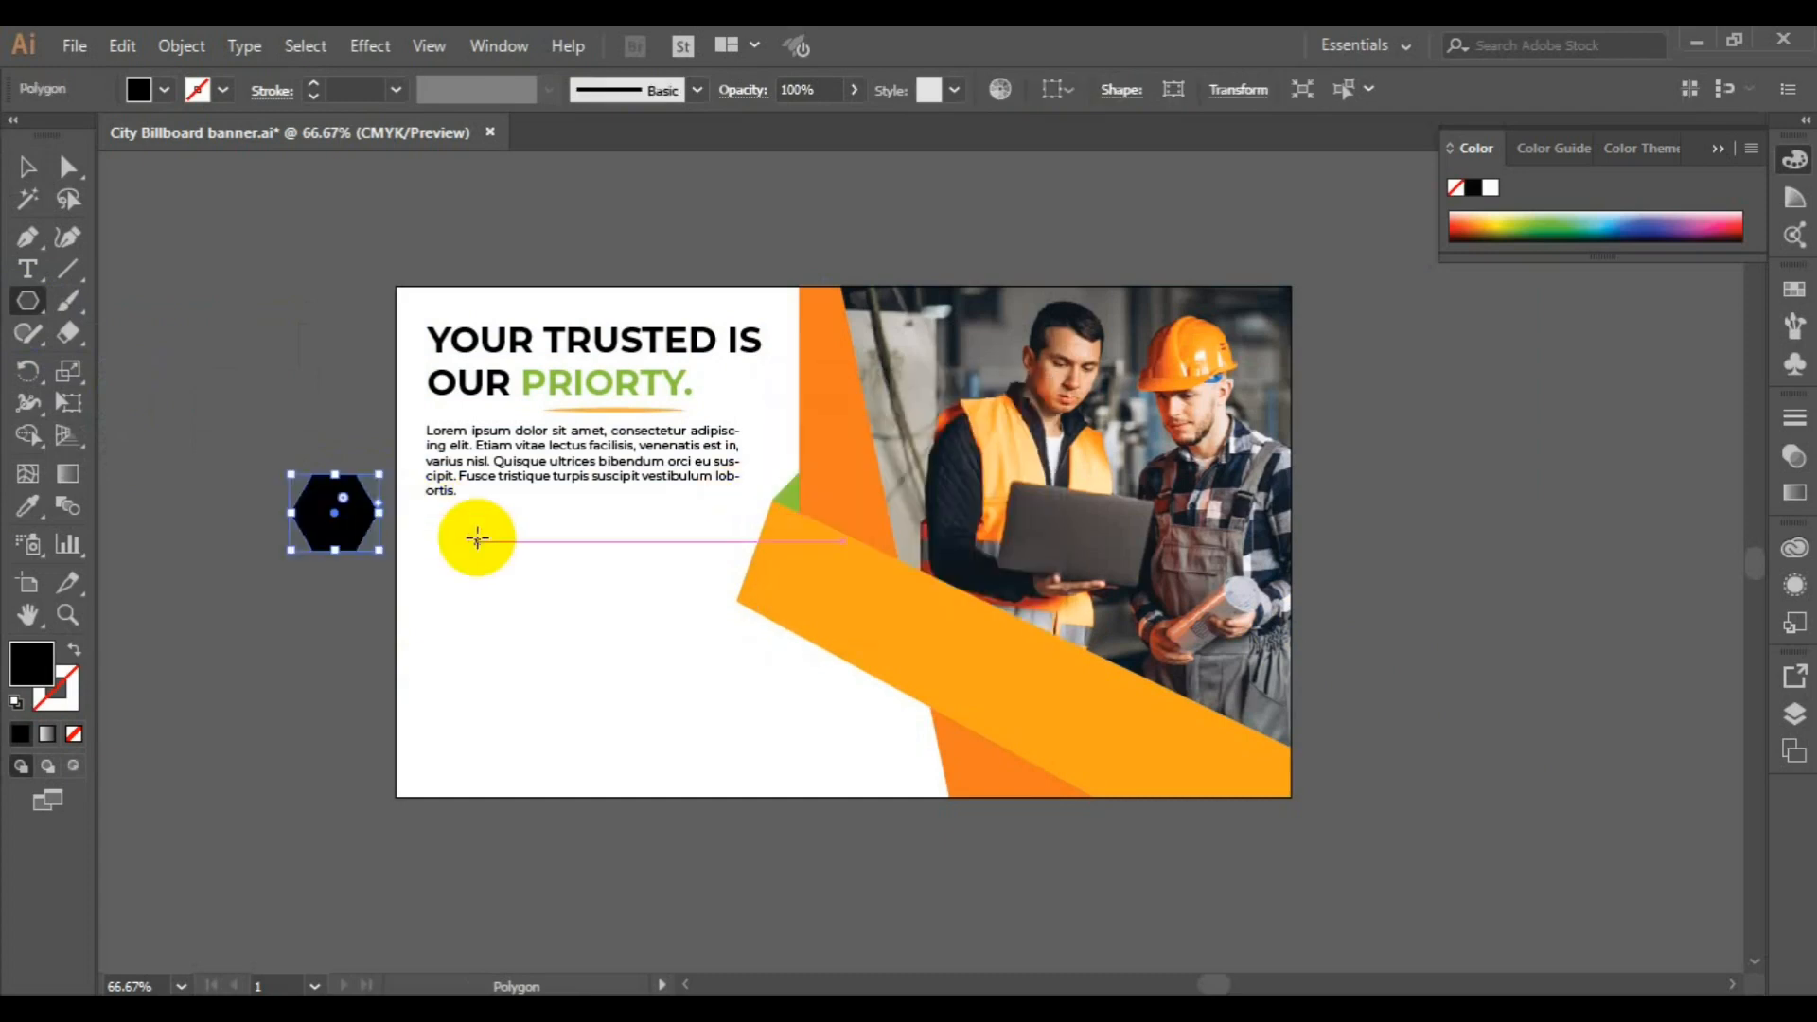
left_click_drag(382, 554, 379, 445)
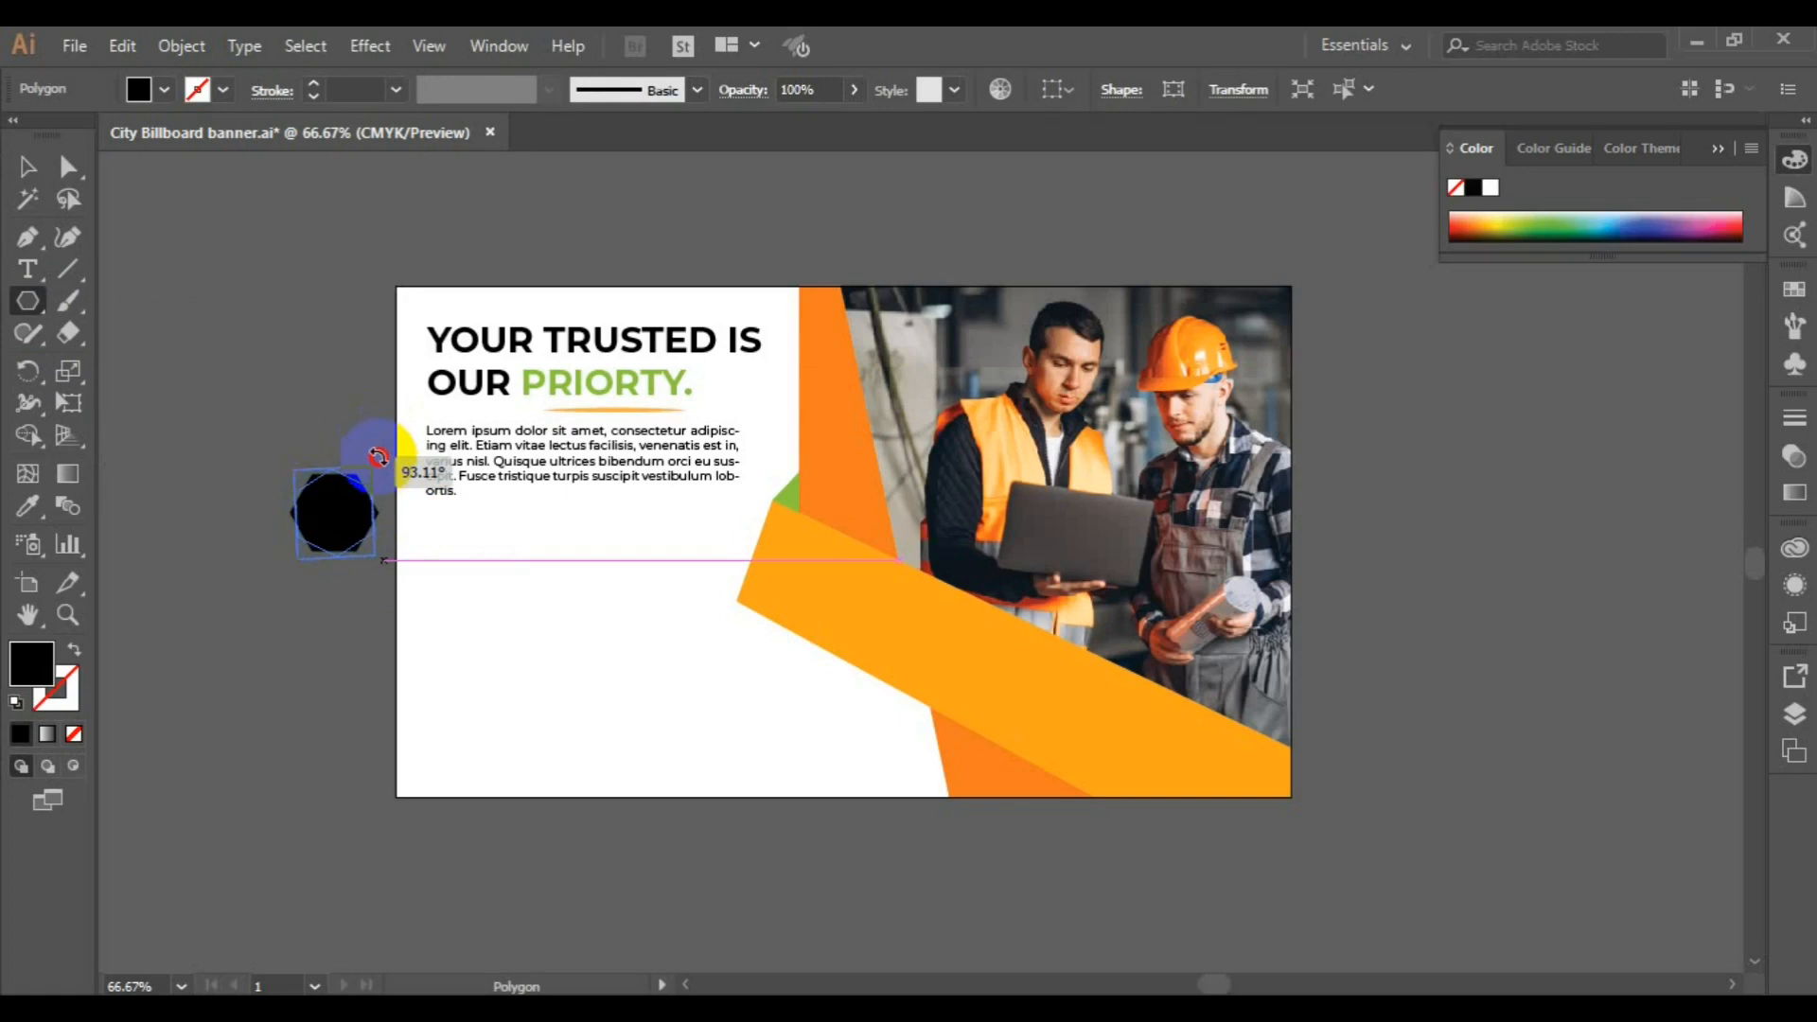
left_click_drag(379, 459, 379, 461)
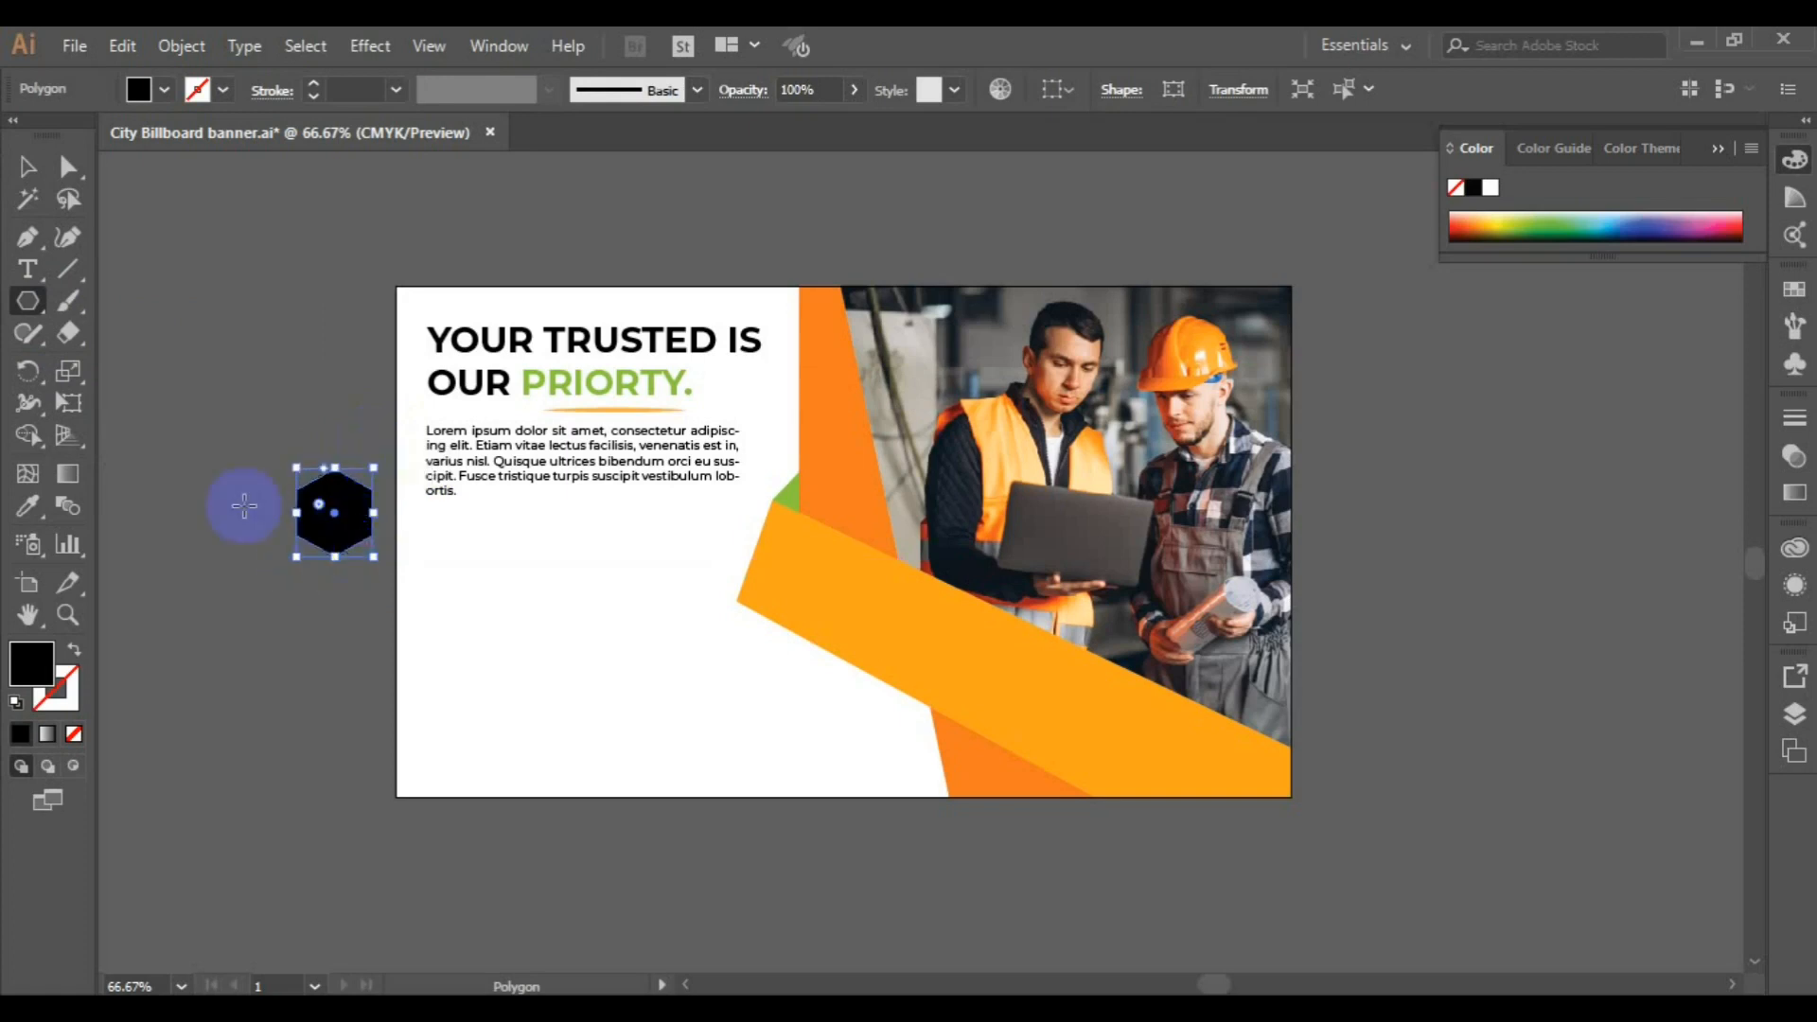
Place the hexagon at a smaller size under the start of the paragraph and fill it with the vertical strip's dark orange
key("v")
left_click_drag(346, 530, 477, 594)
left_click(28, 506)
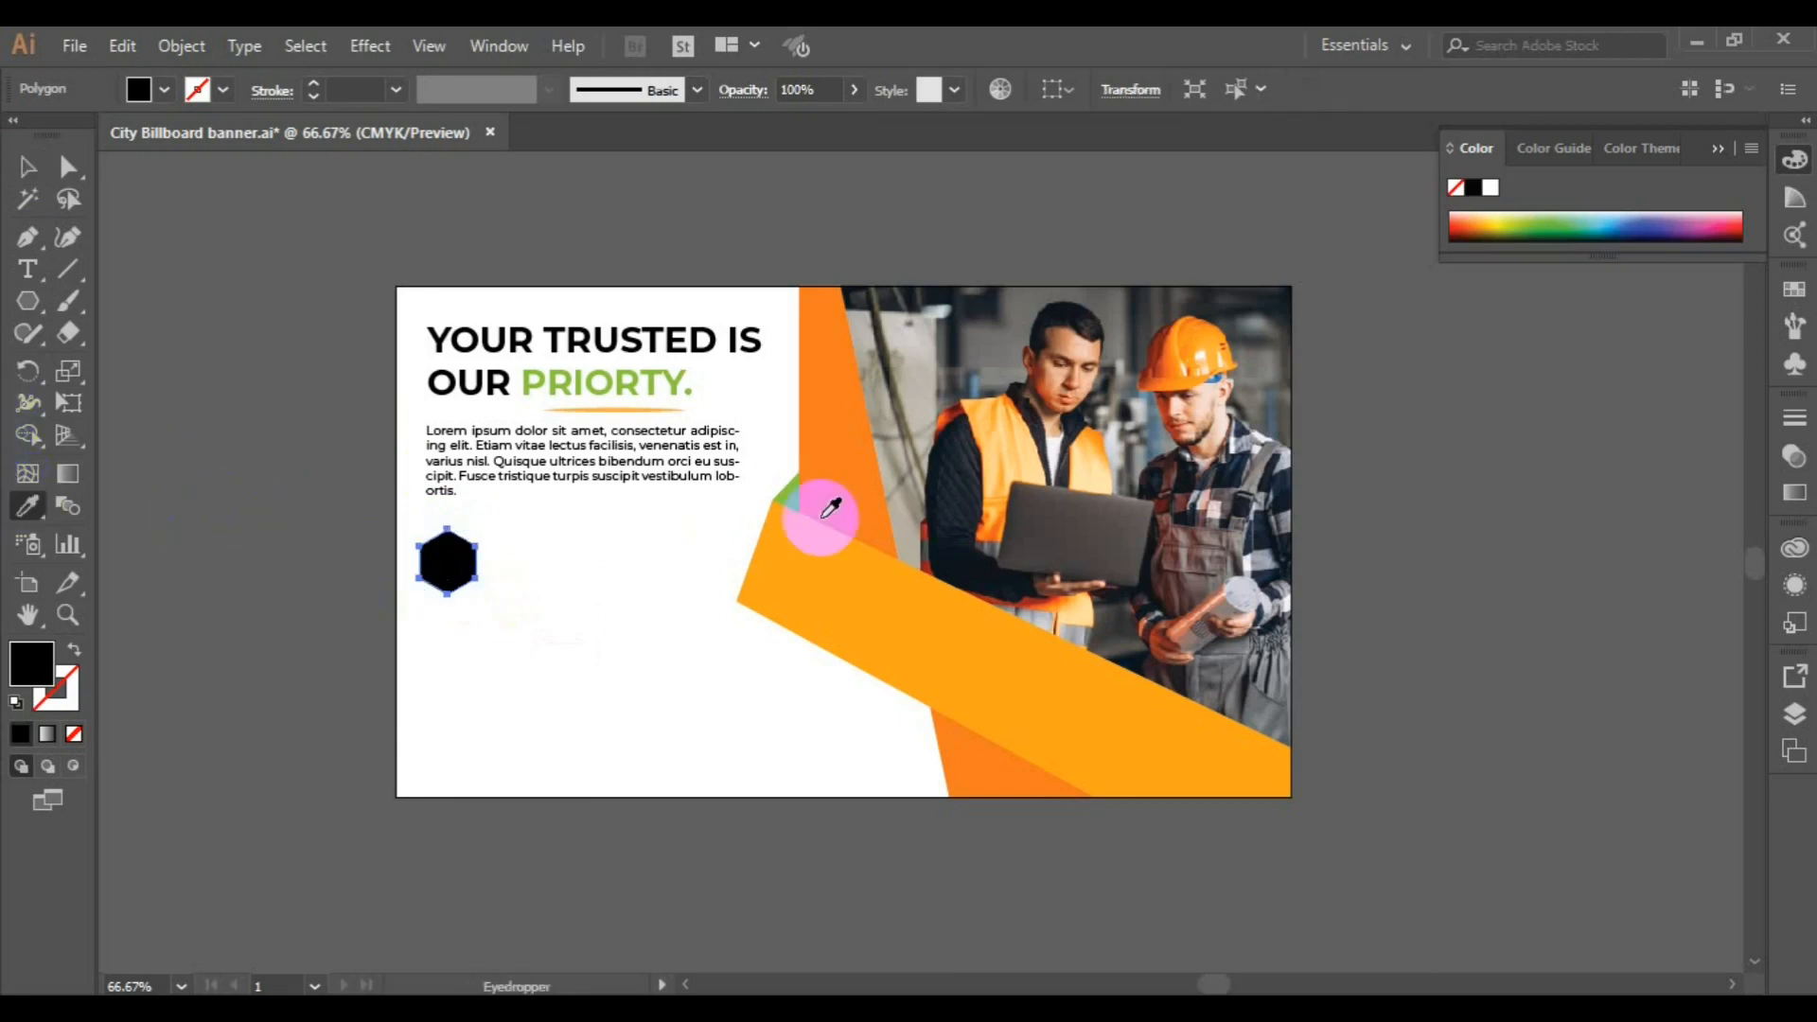
left_click(823, 508)
left_click(28, 170)
left_click(282, 519)
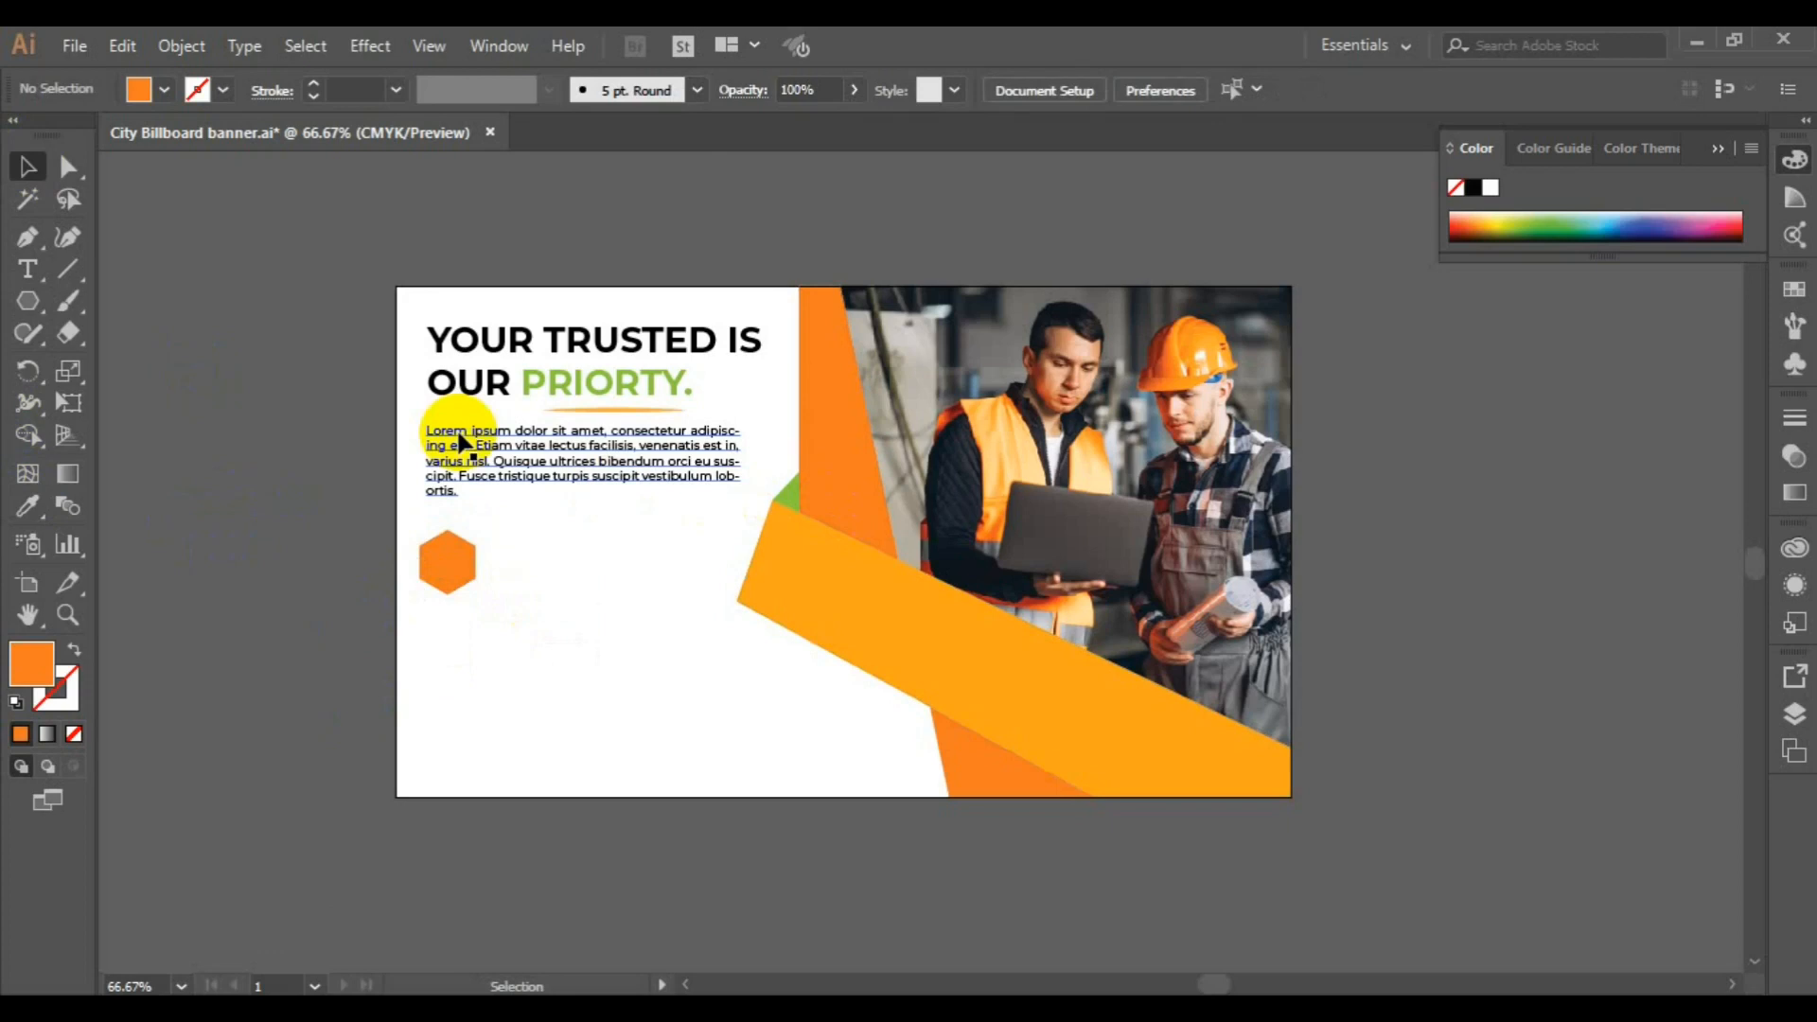
left_click(29, 326)
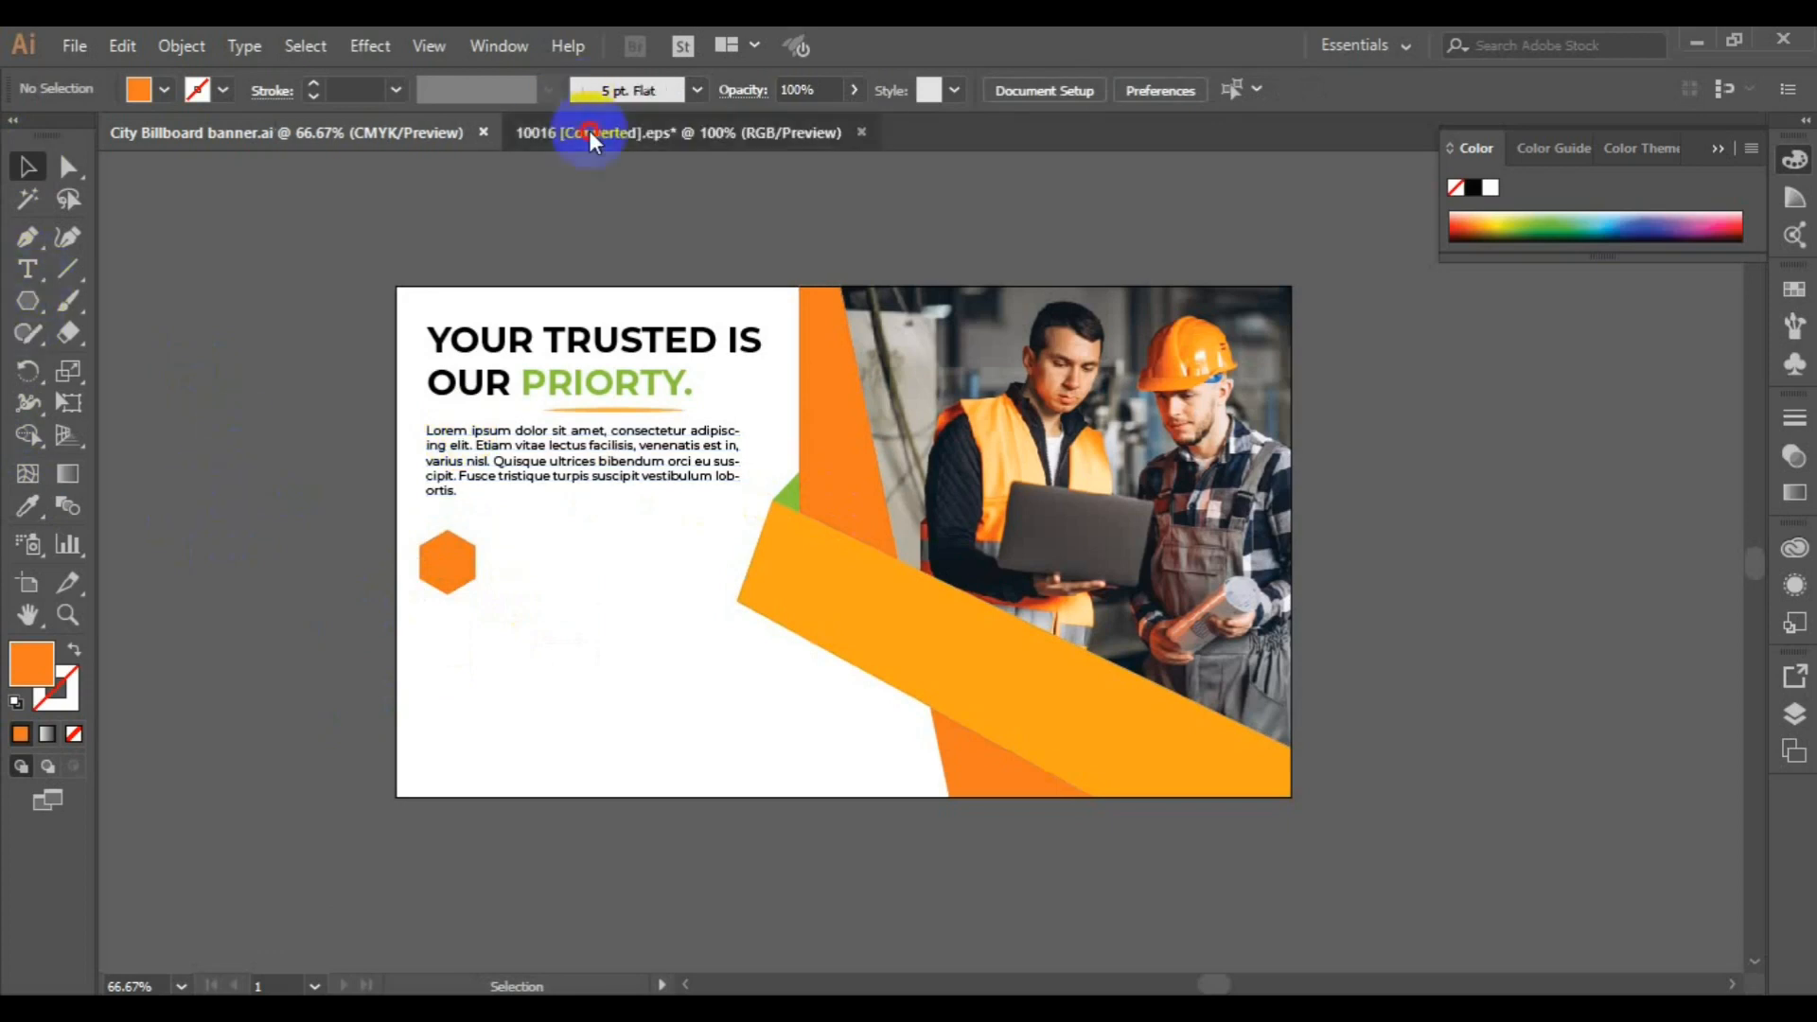
Copy the light bulb with orbits icon from the 10016 icon sheet and paste it into City Billboard banner.ai
left_click(759, 477)
right_click(763, 489)
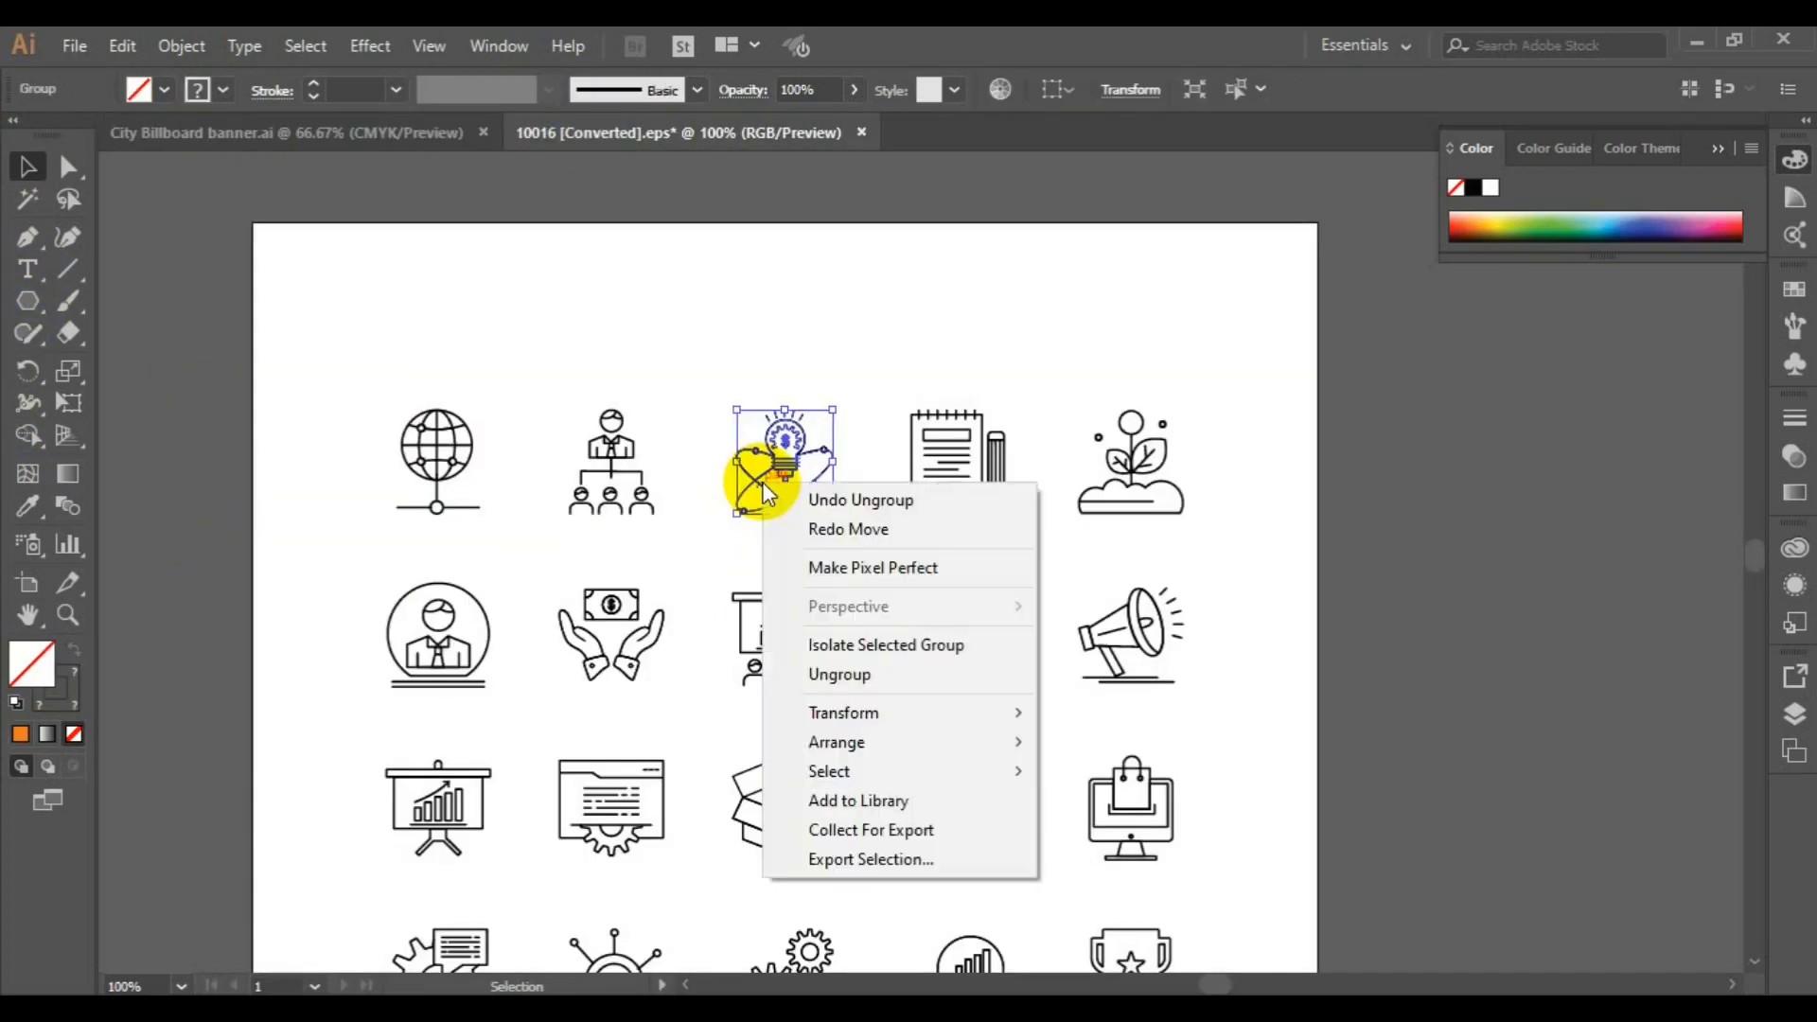
left_click(122, 46)
left_click(186, 174)
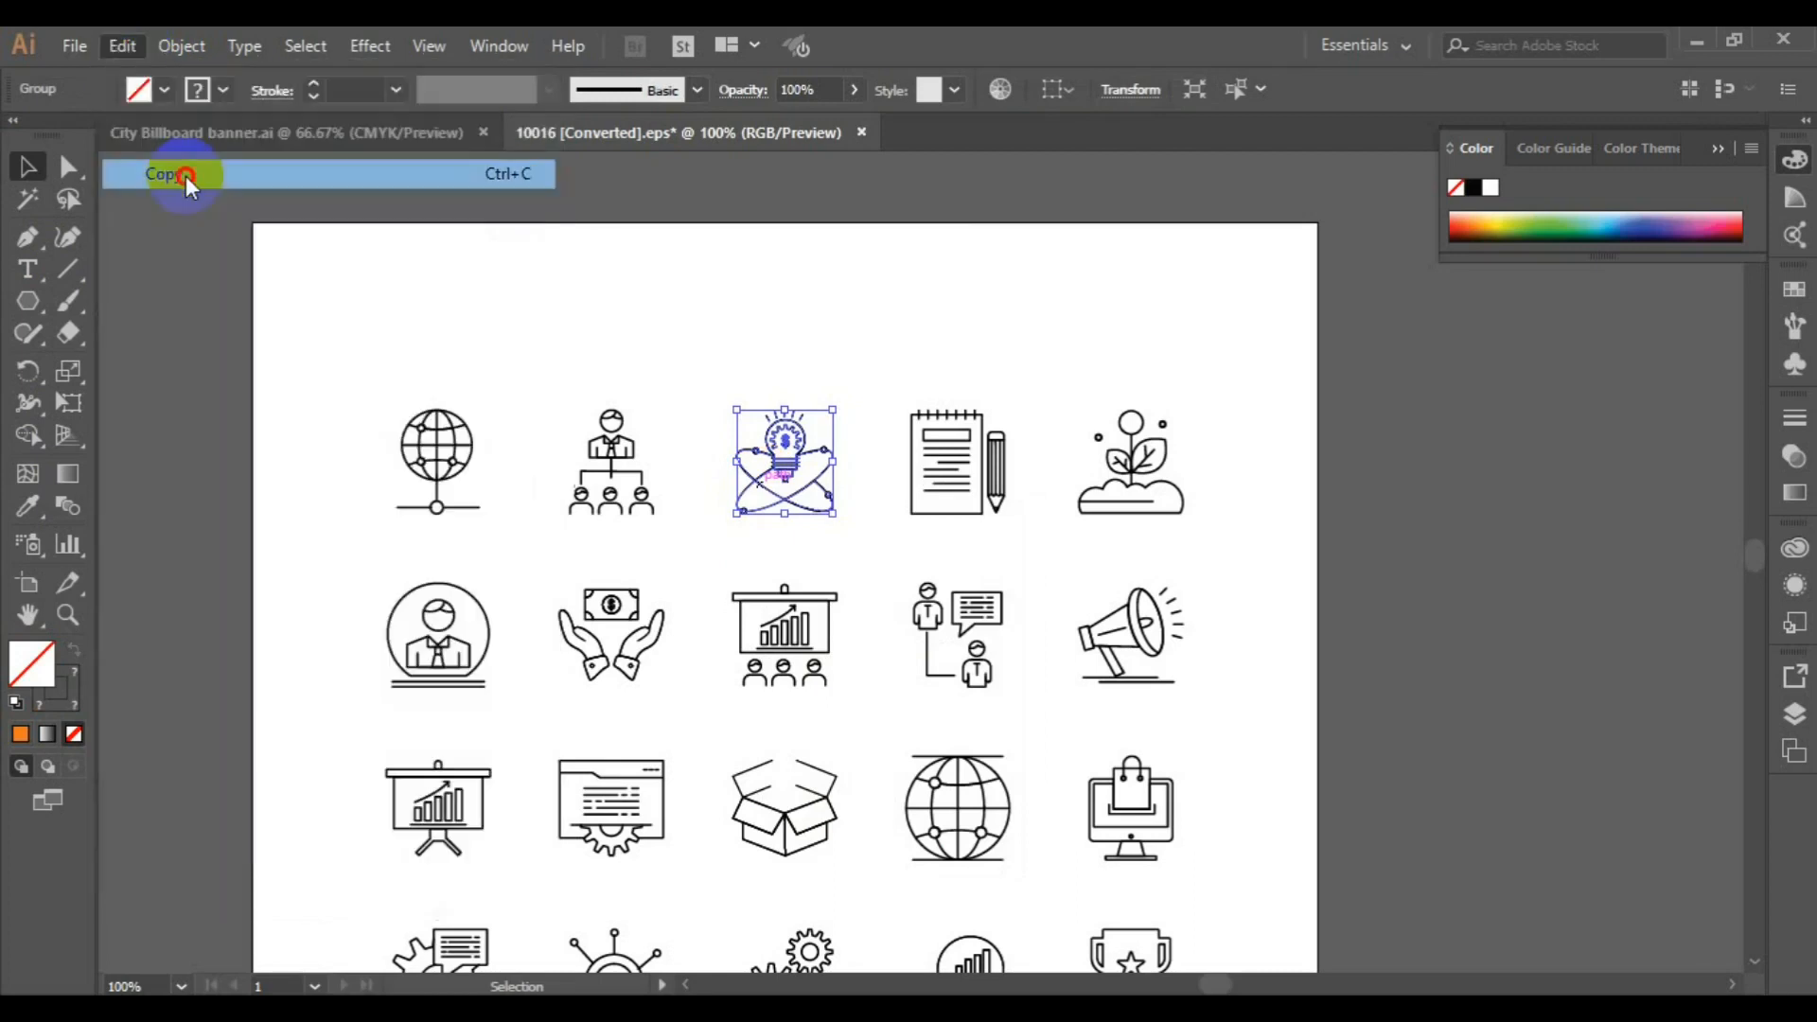
left_click(247, 126)
left_click(122, 46)
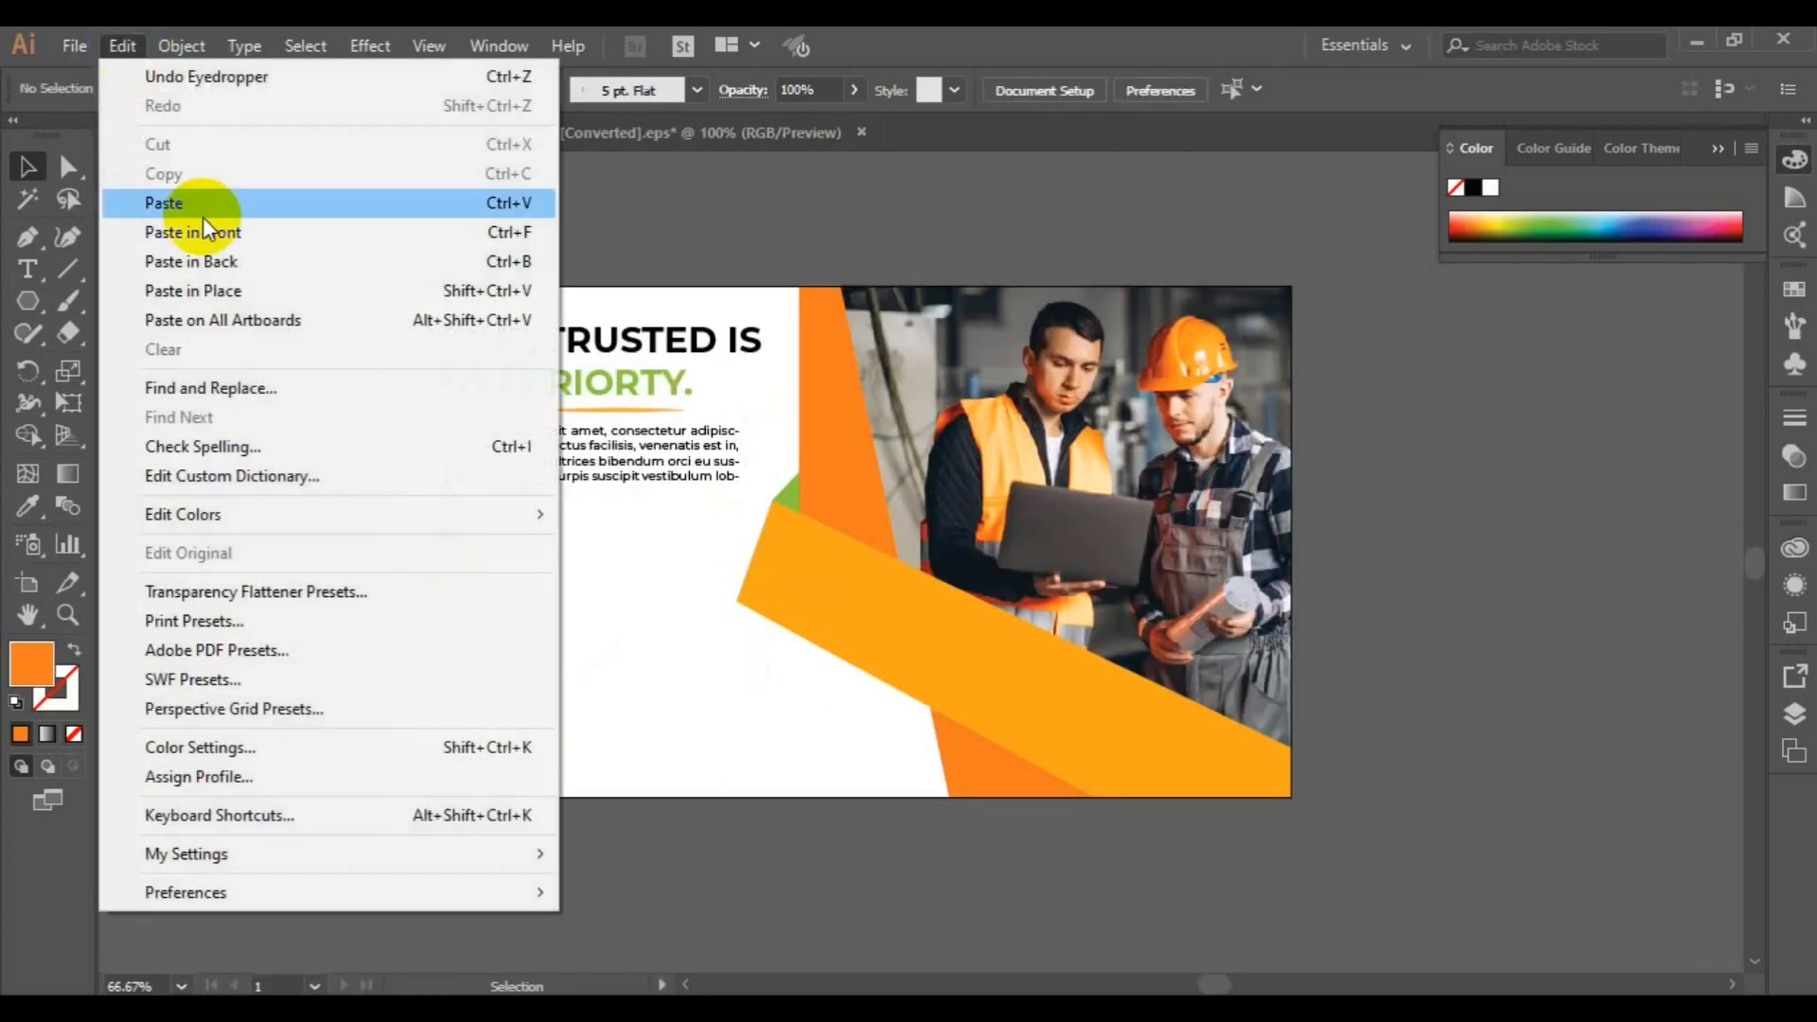
left_click(204, 197)
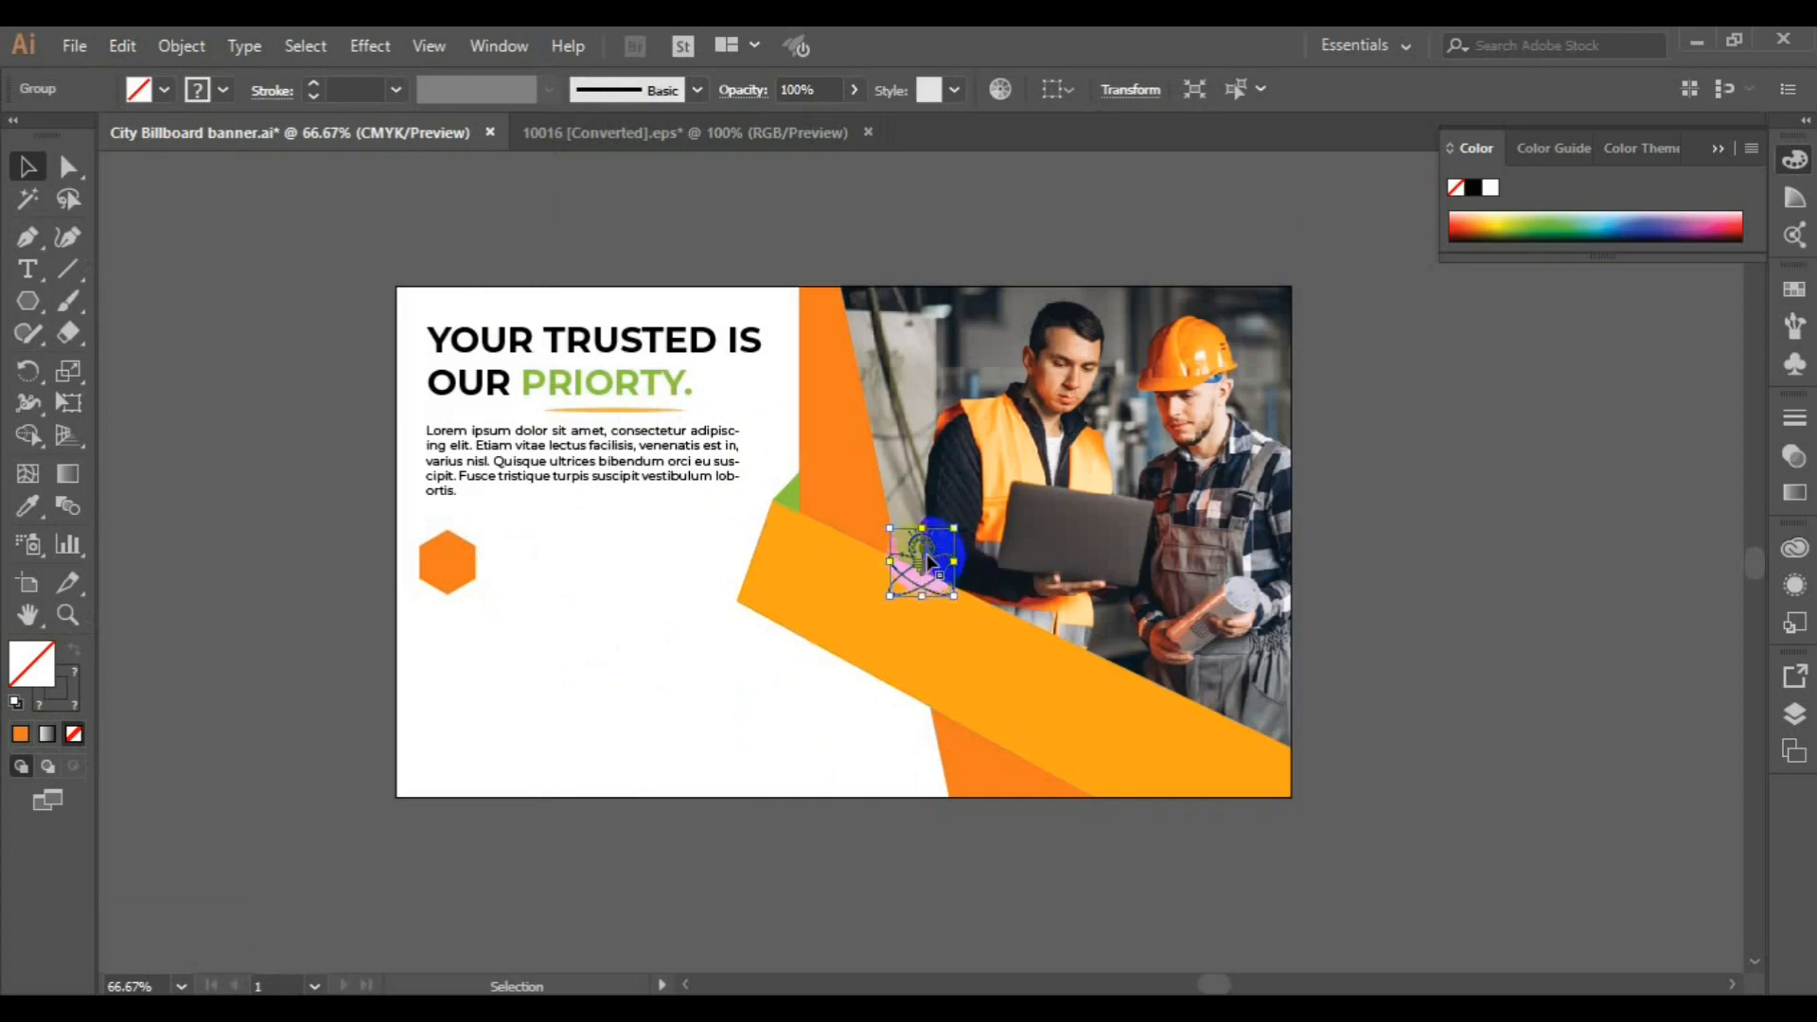
Move the bulb icon over to the orange hexagon and scale it down to fit inside the hexagon
left_click_drag(902, 565, 512, 613)
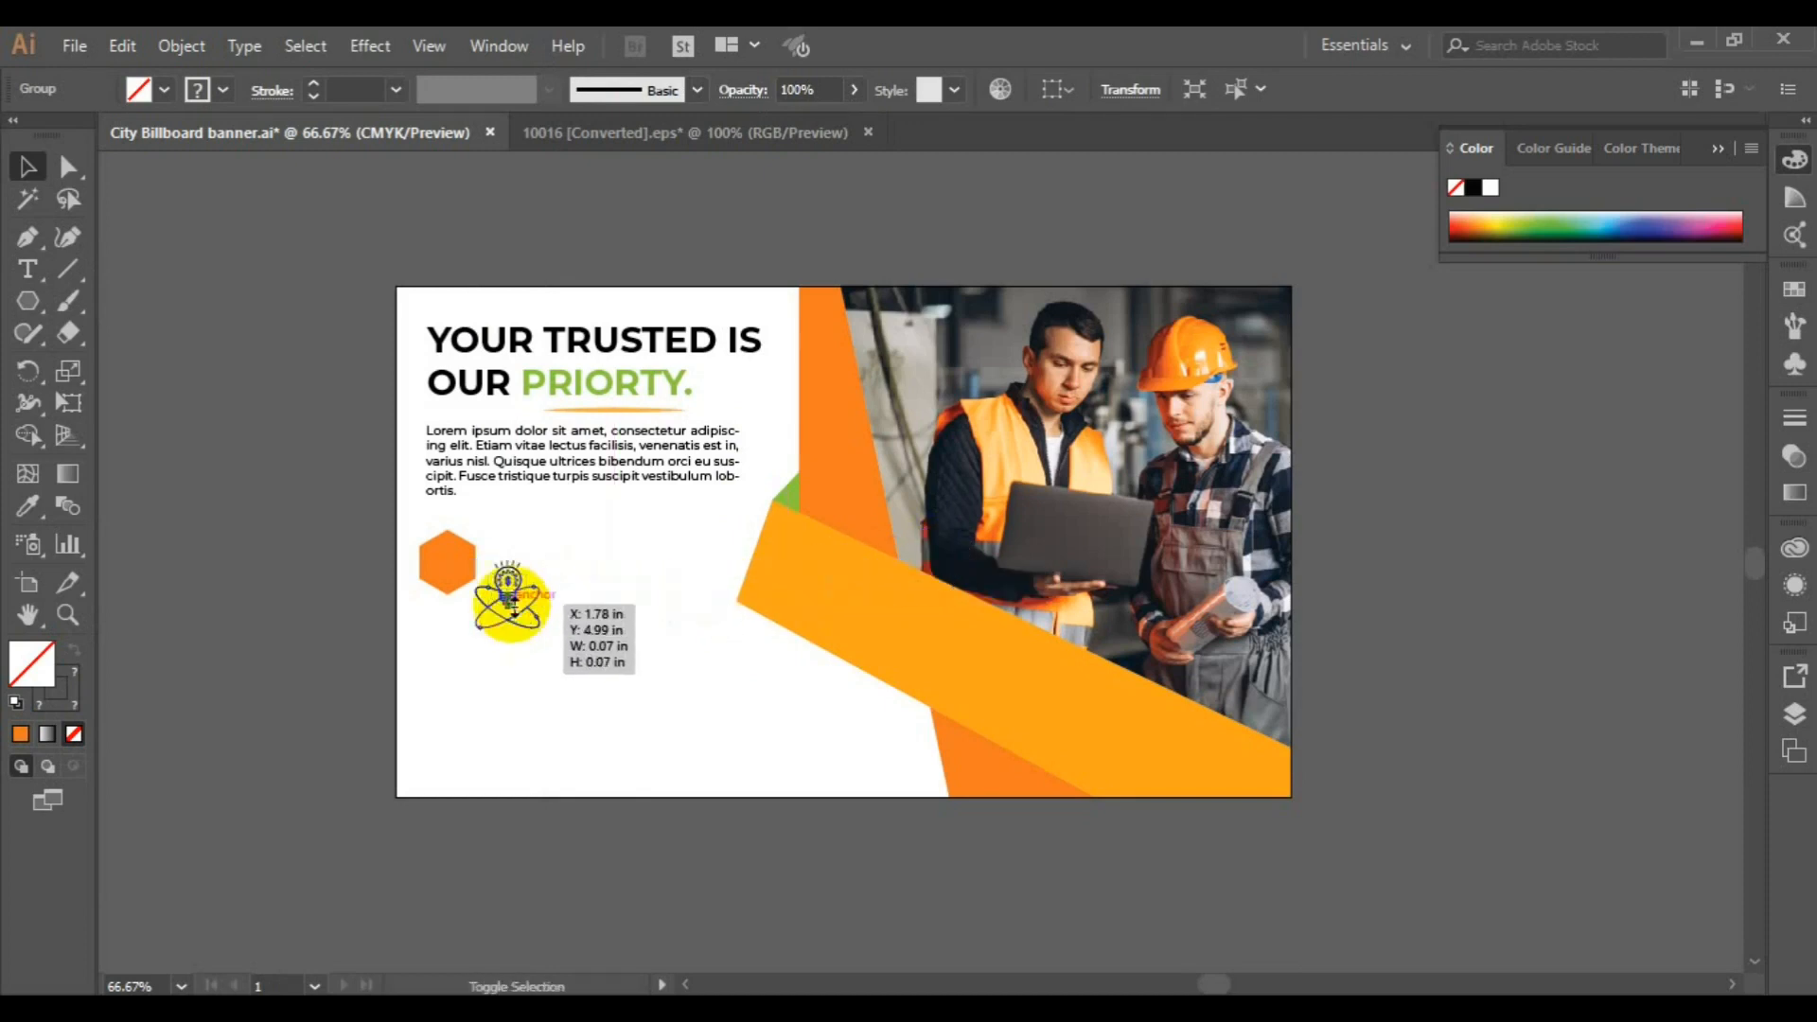
key("v")
left_click_drag(543, 636, 447, 560)
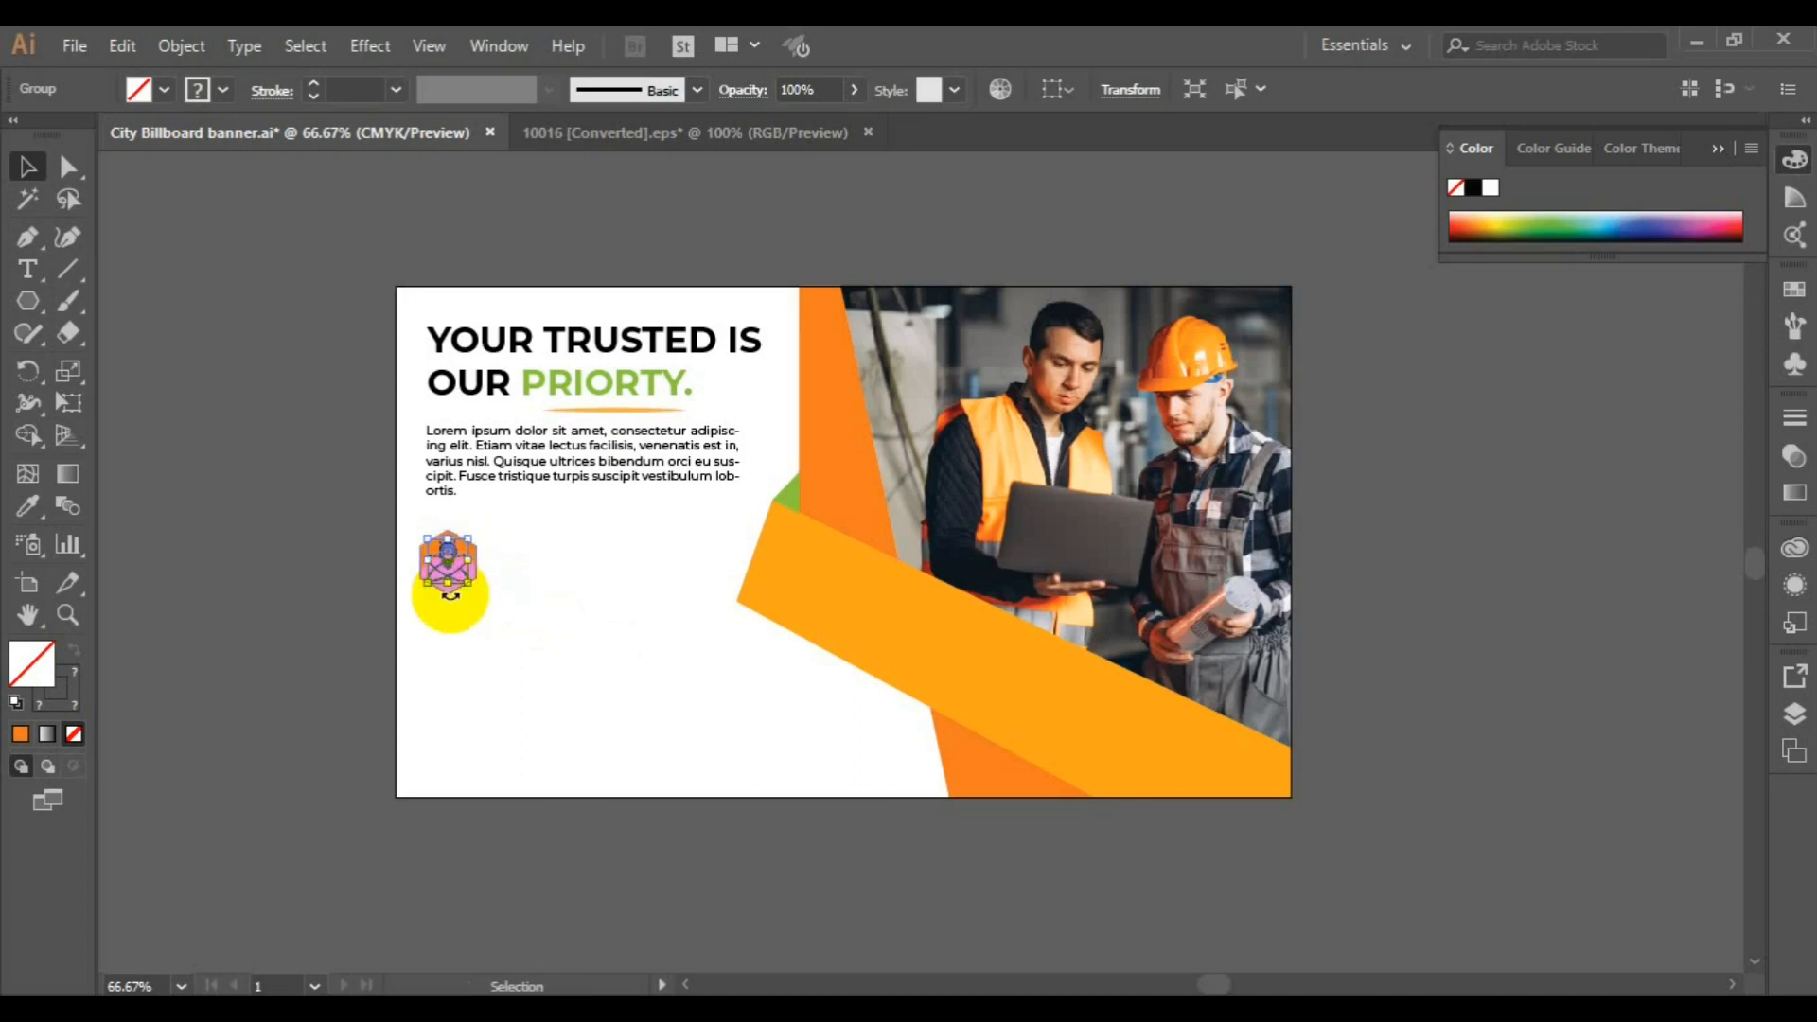
left_click(320, 576)
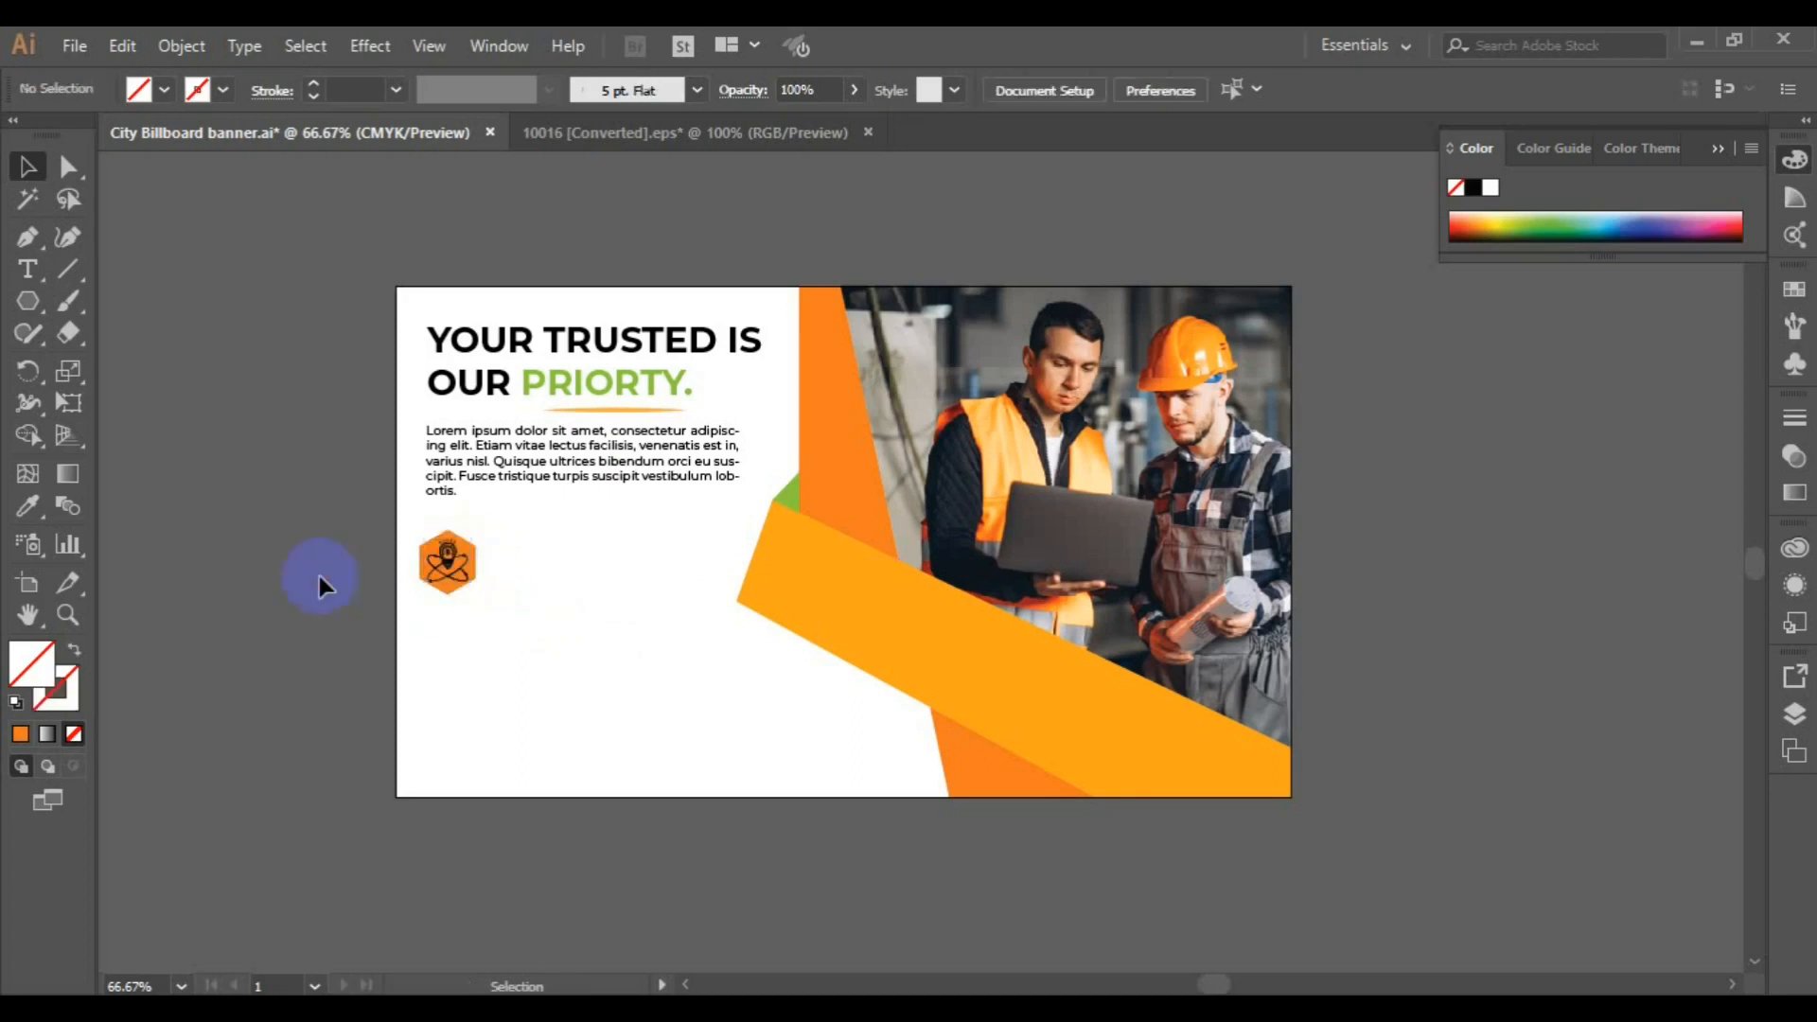
Center the bulb icon exactly within the orange hexagon by aligning the two objects
left_click(449, 536)
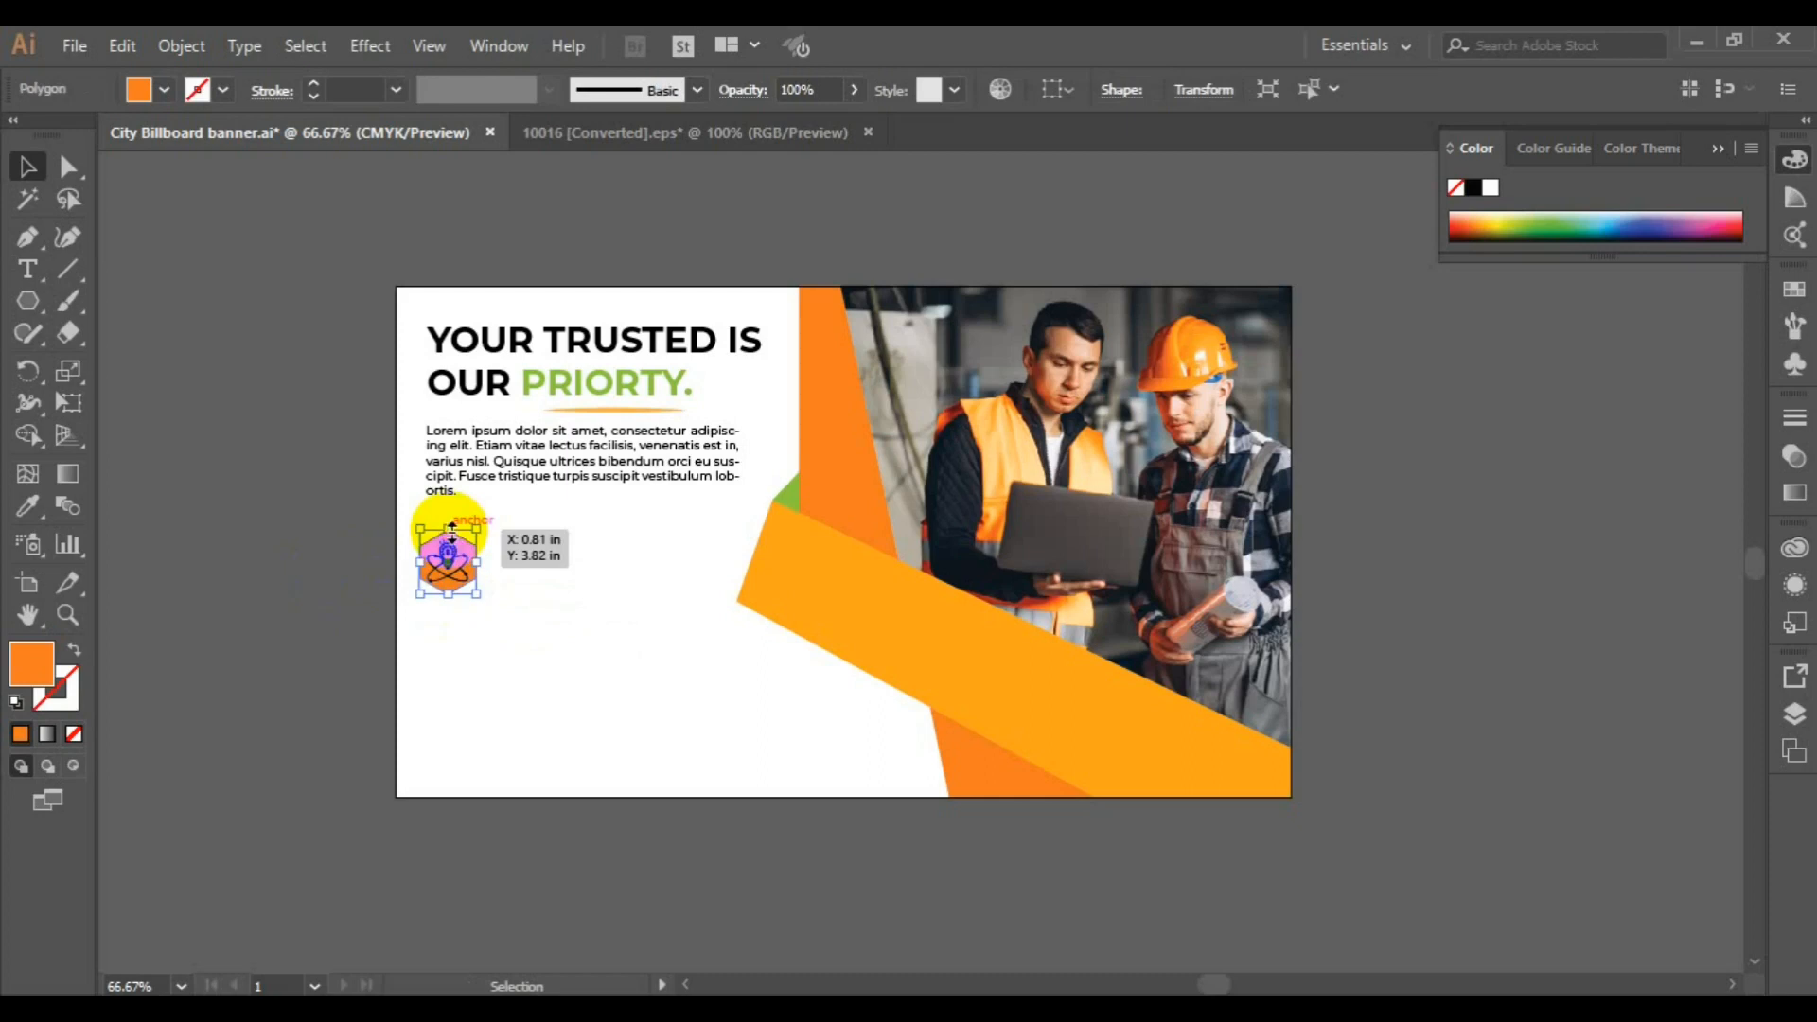
left_click(452, 553, "shift")
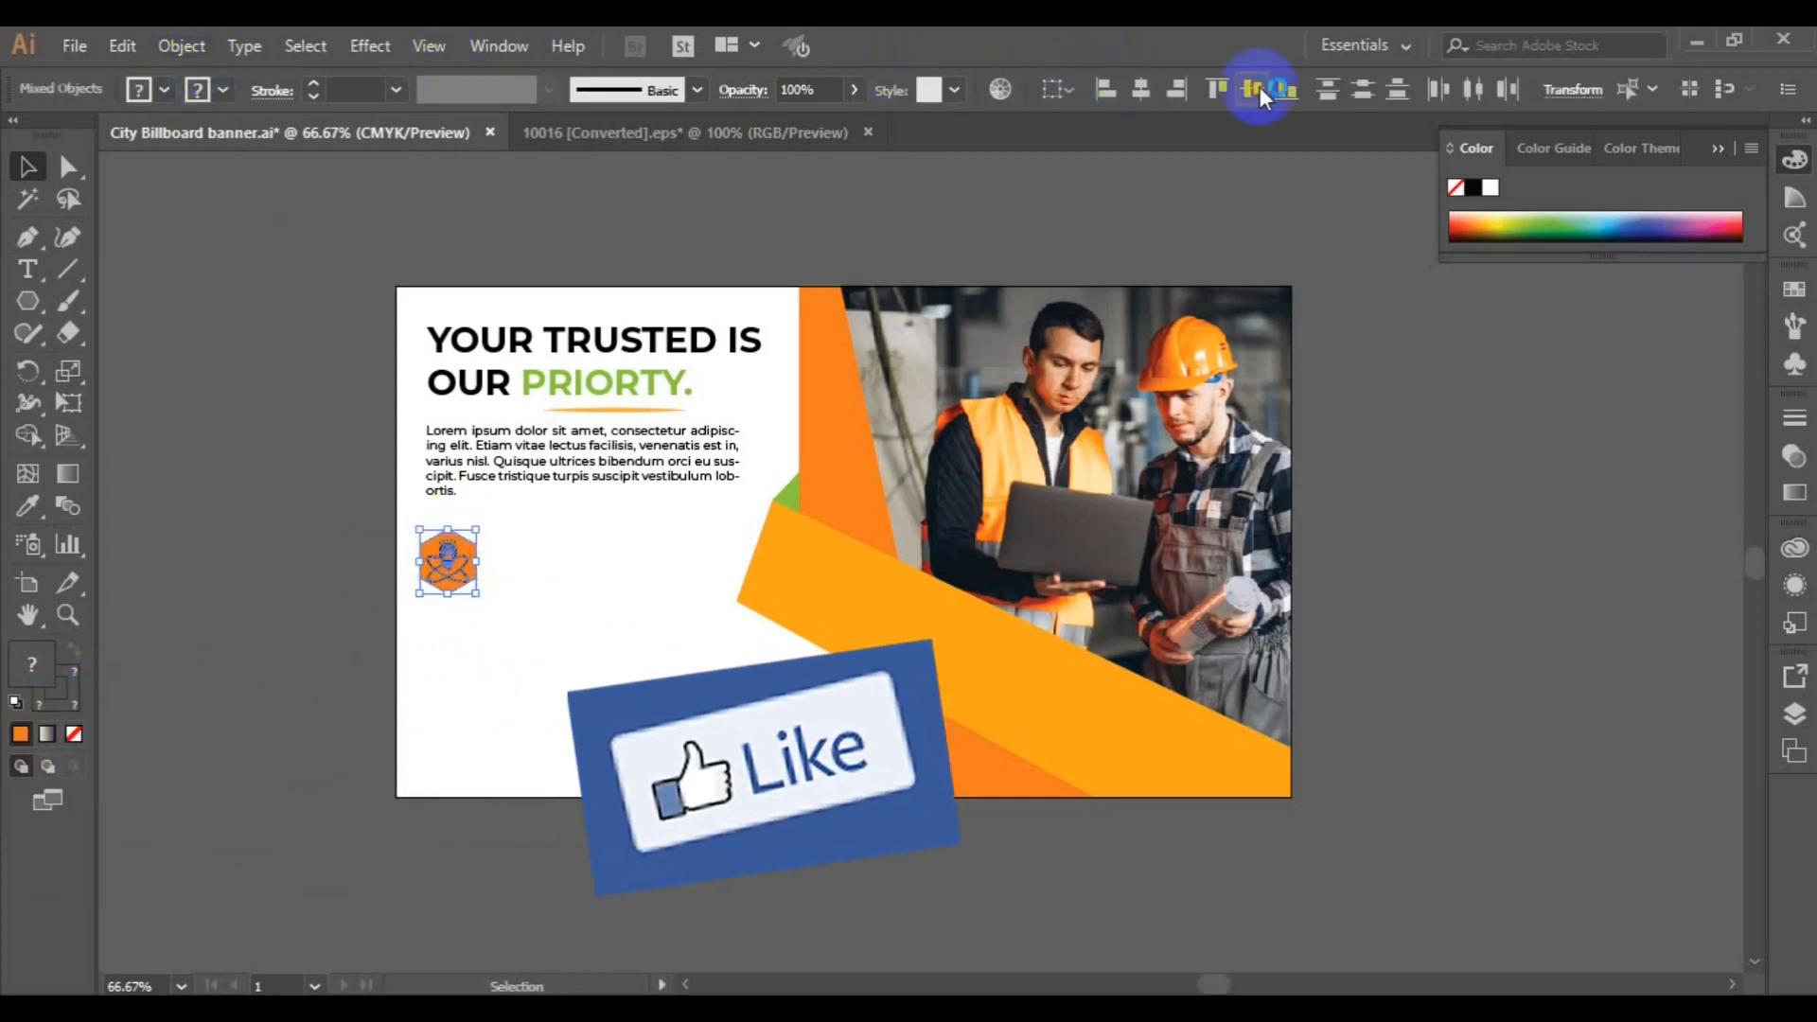
left_click(294, 549)
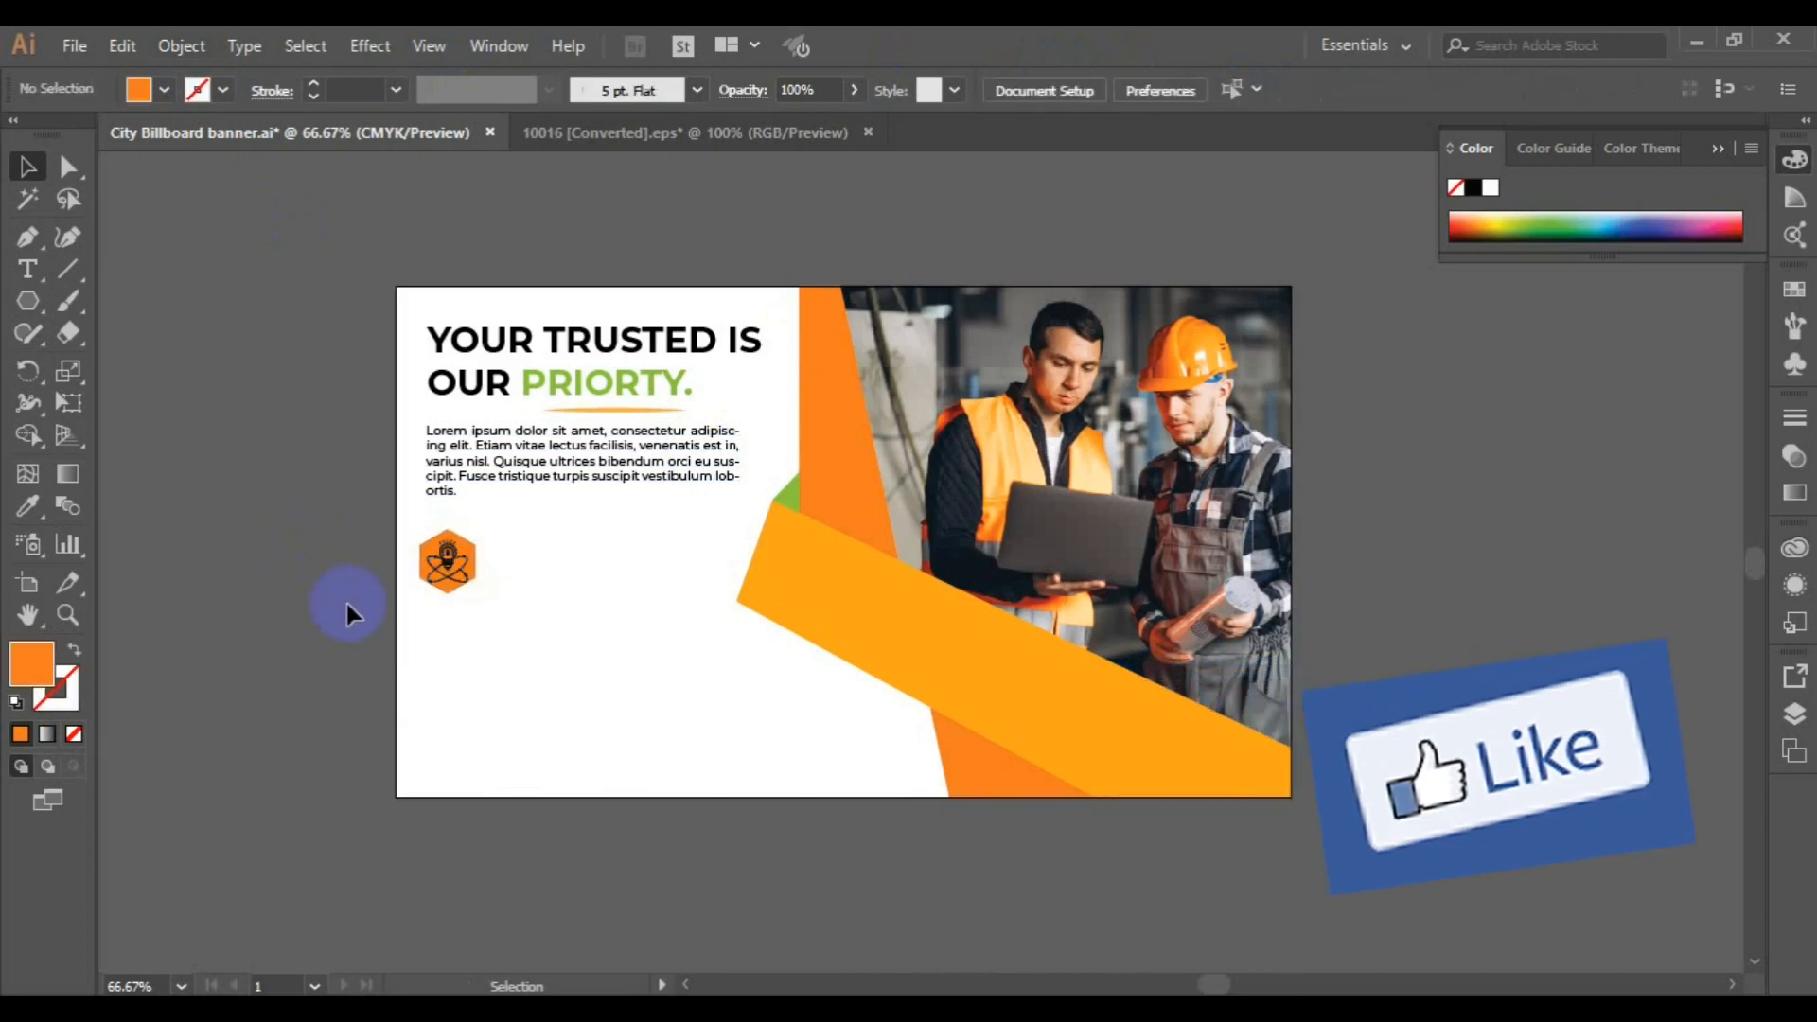
left_click_drag(260, 496, 490, 596)
left_click(286, 554)
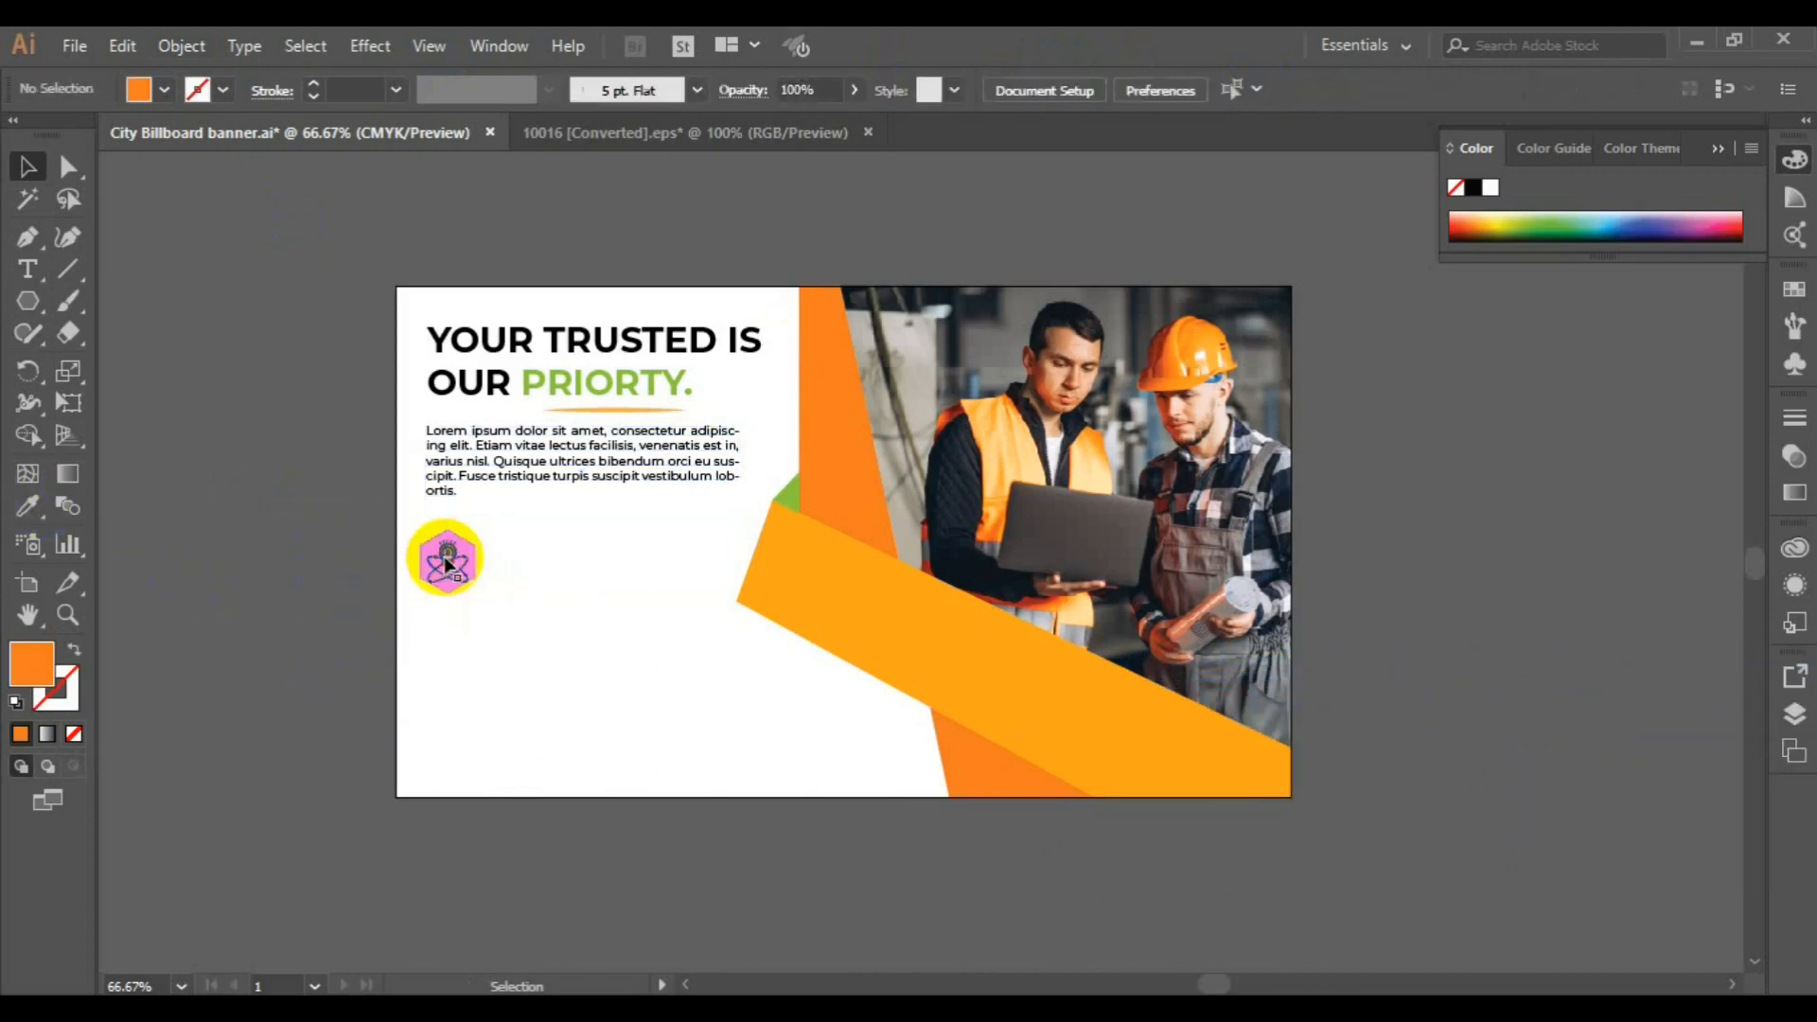
Group the orange hexagon and the bulb icon into a single badge
left_click(444, 559)
left_click(435, 522)
left_click(446, 547)
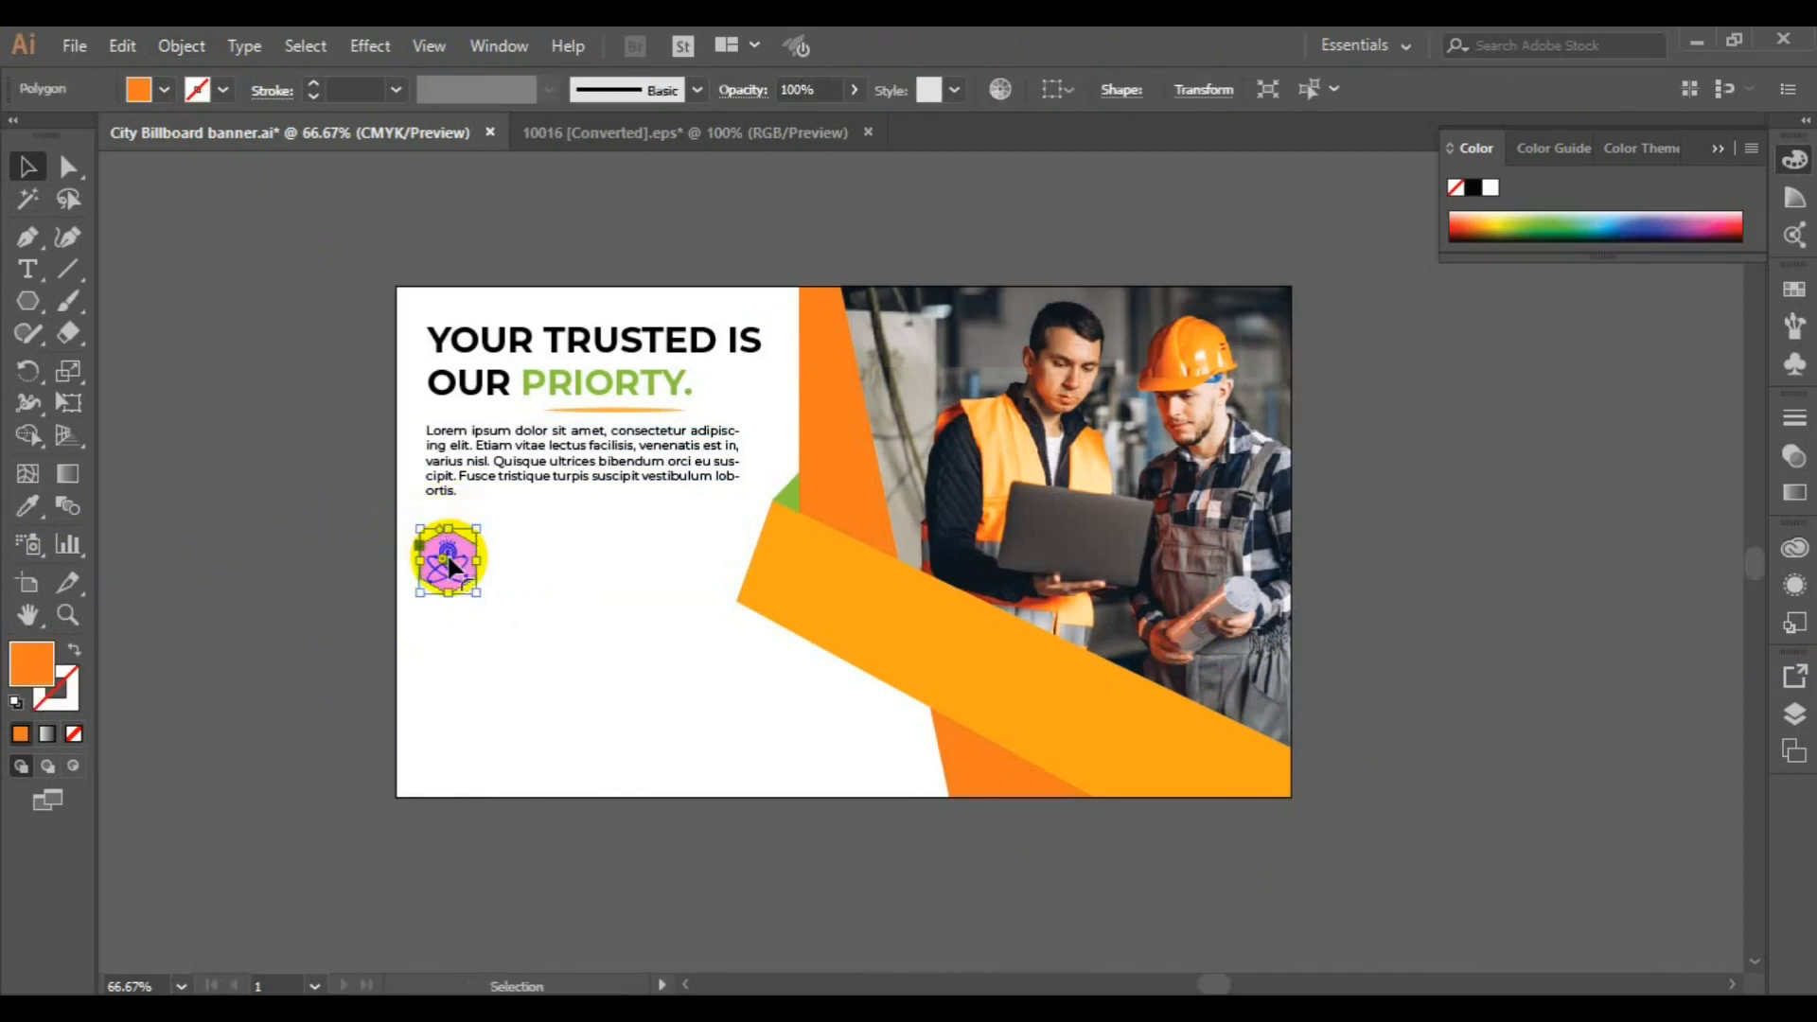
left_click(180, 45)
left_click(302, 110)
left_click(260, 504)
left_click_drag(441, 580, 448, 541)
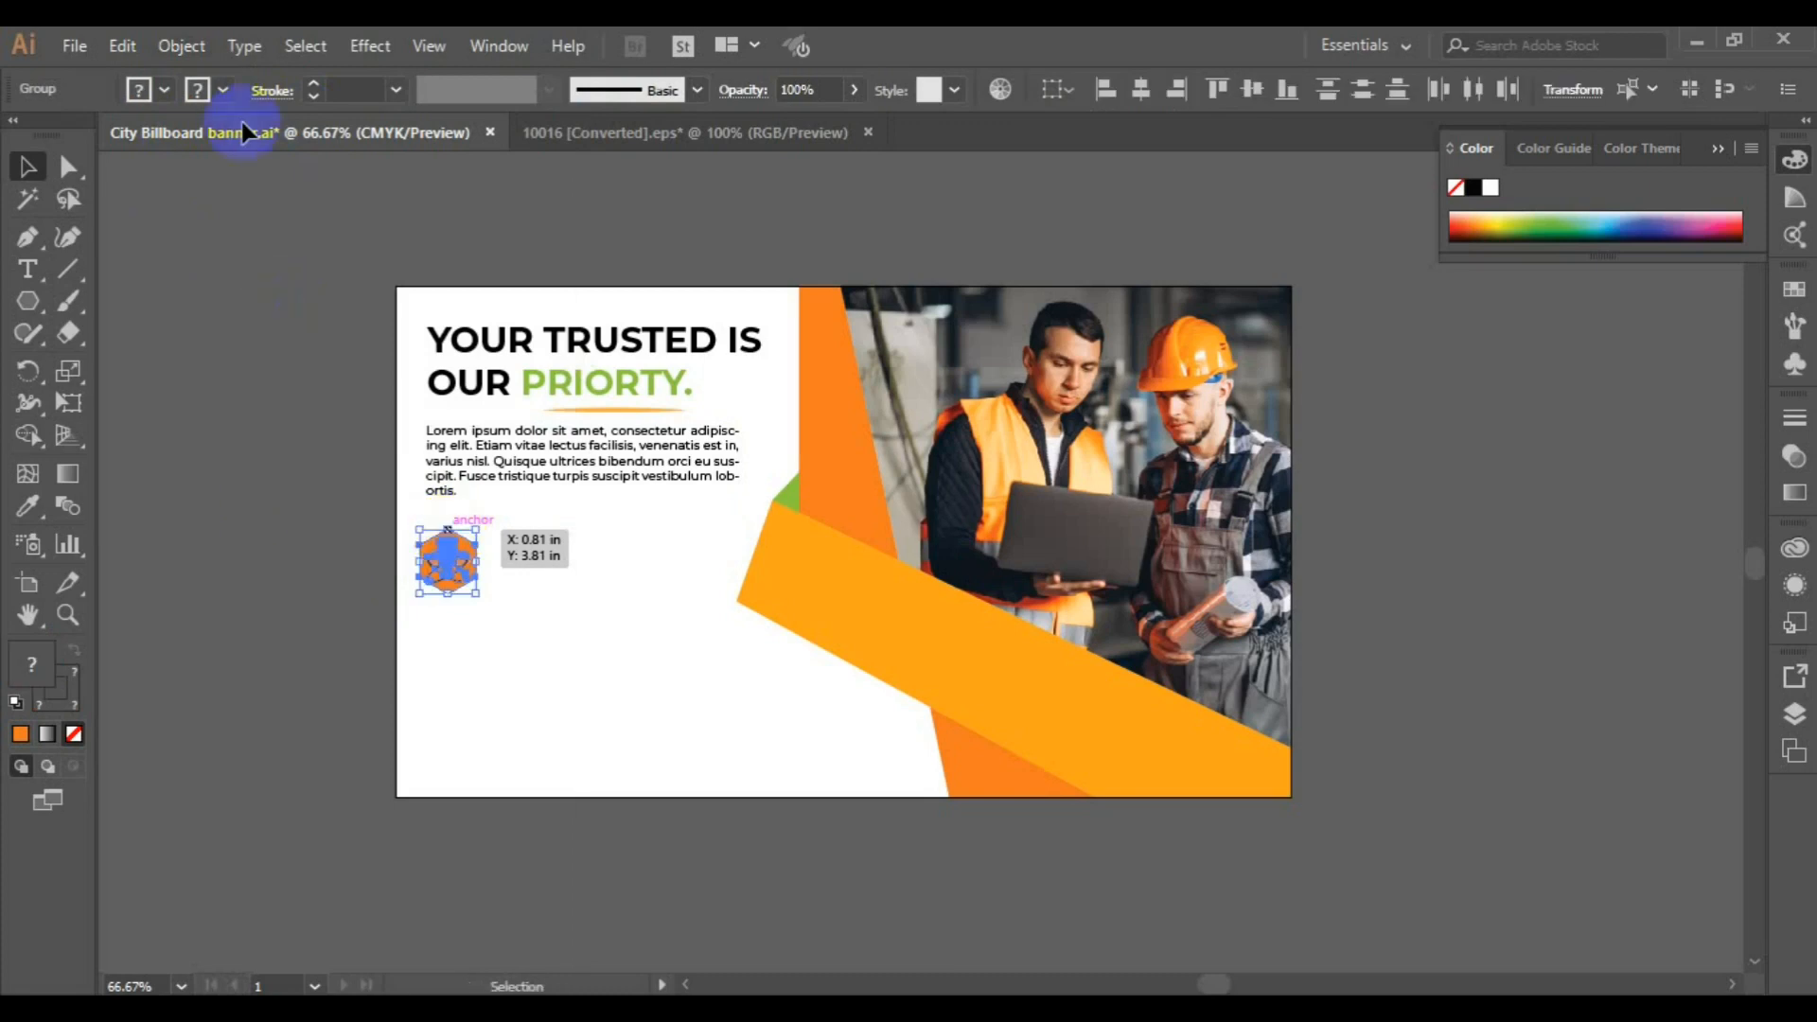
left_click(179, 46)
left_click(297, 110)
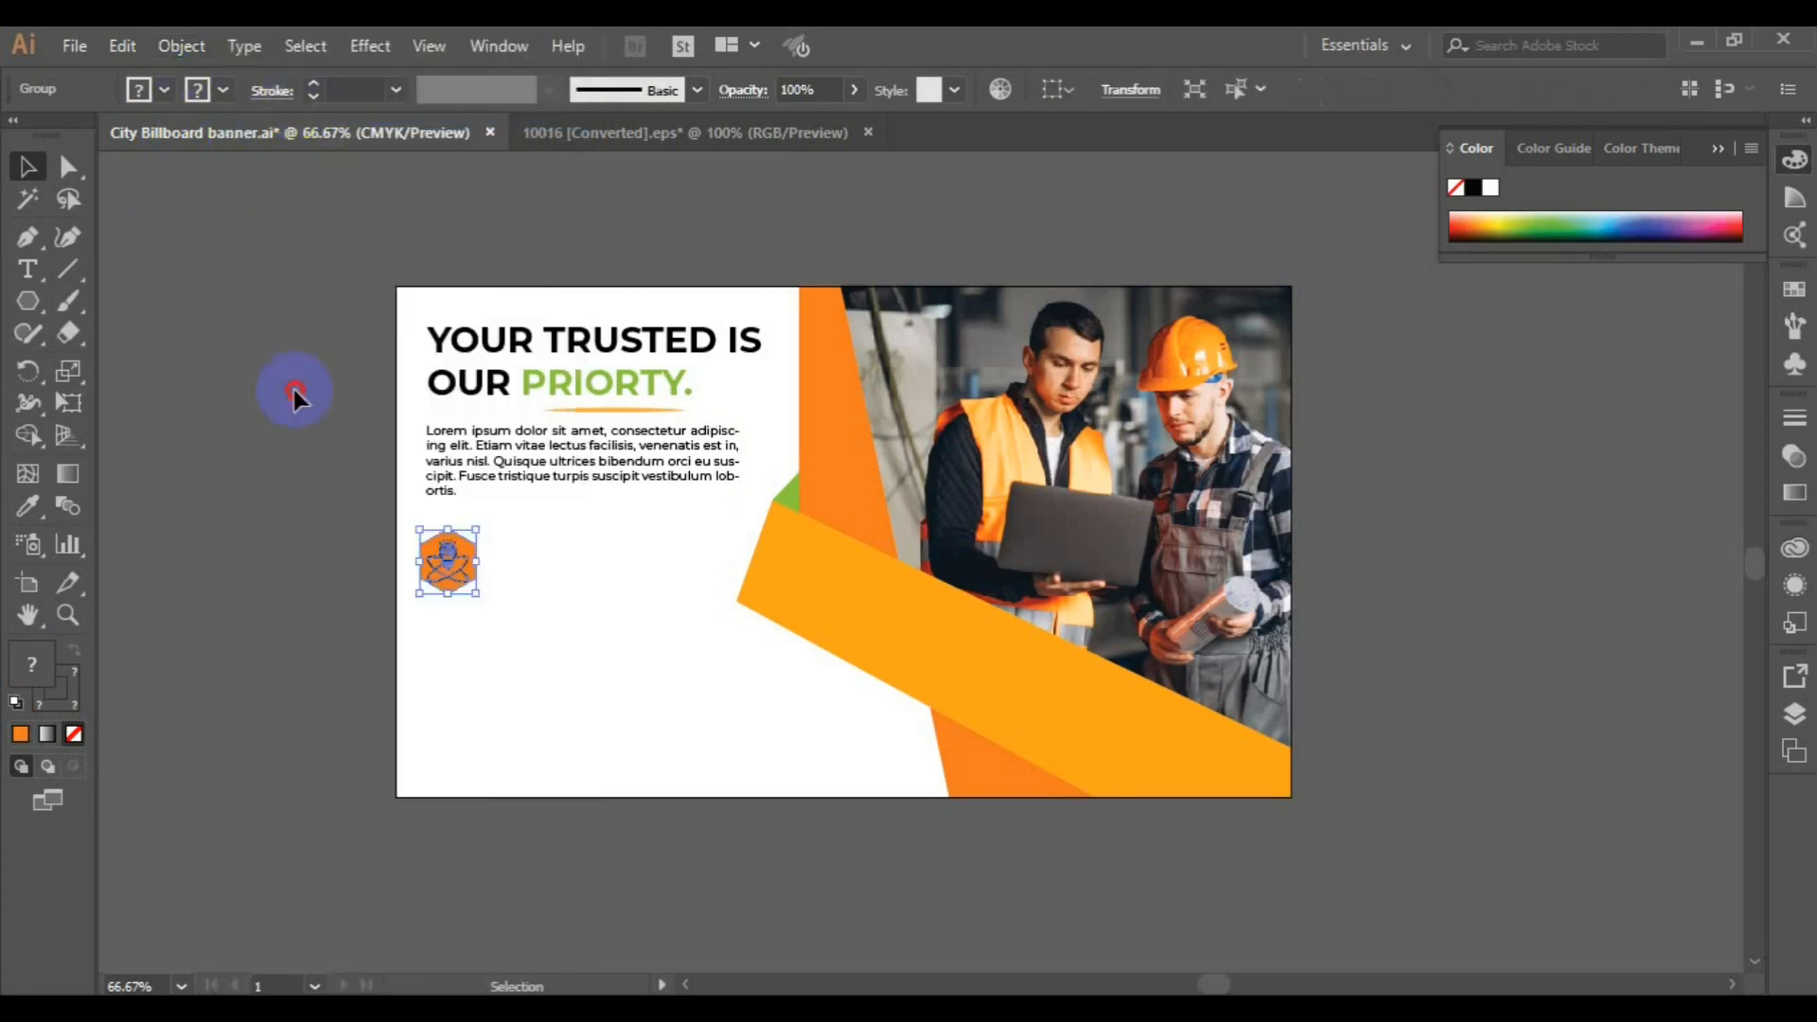
left_click(293, 385)
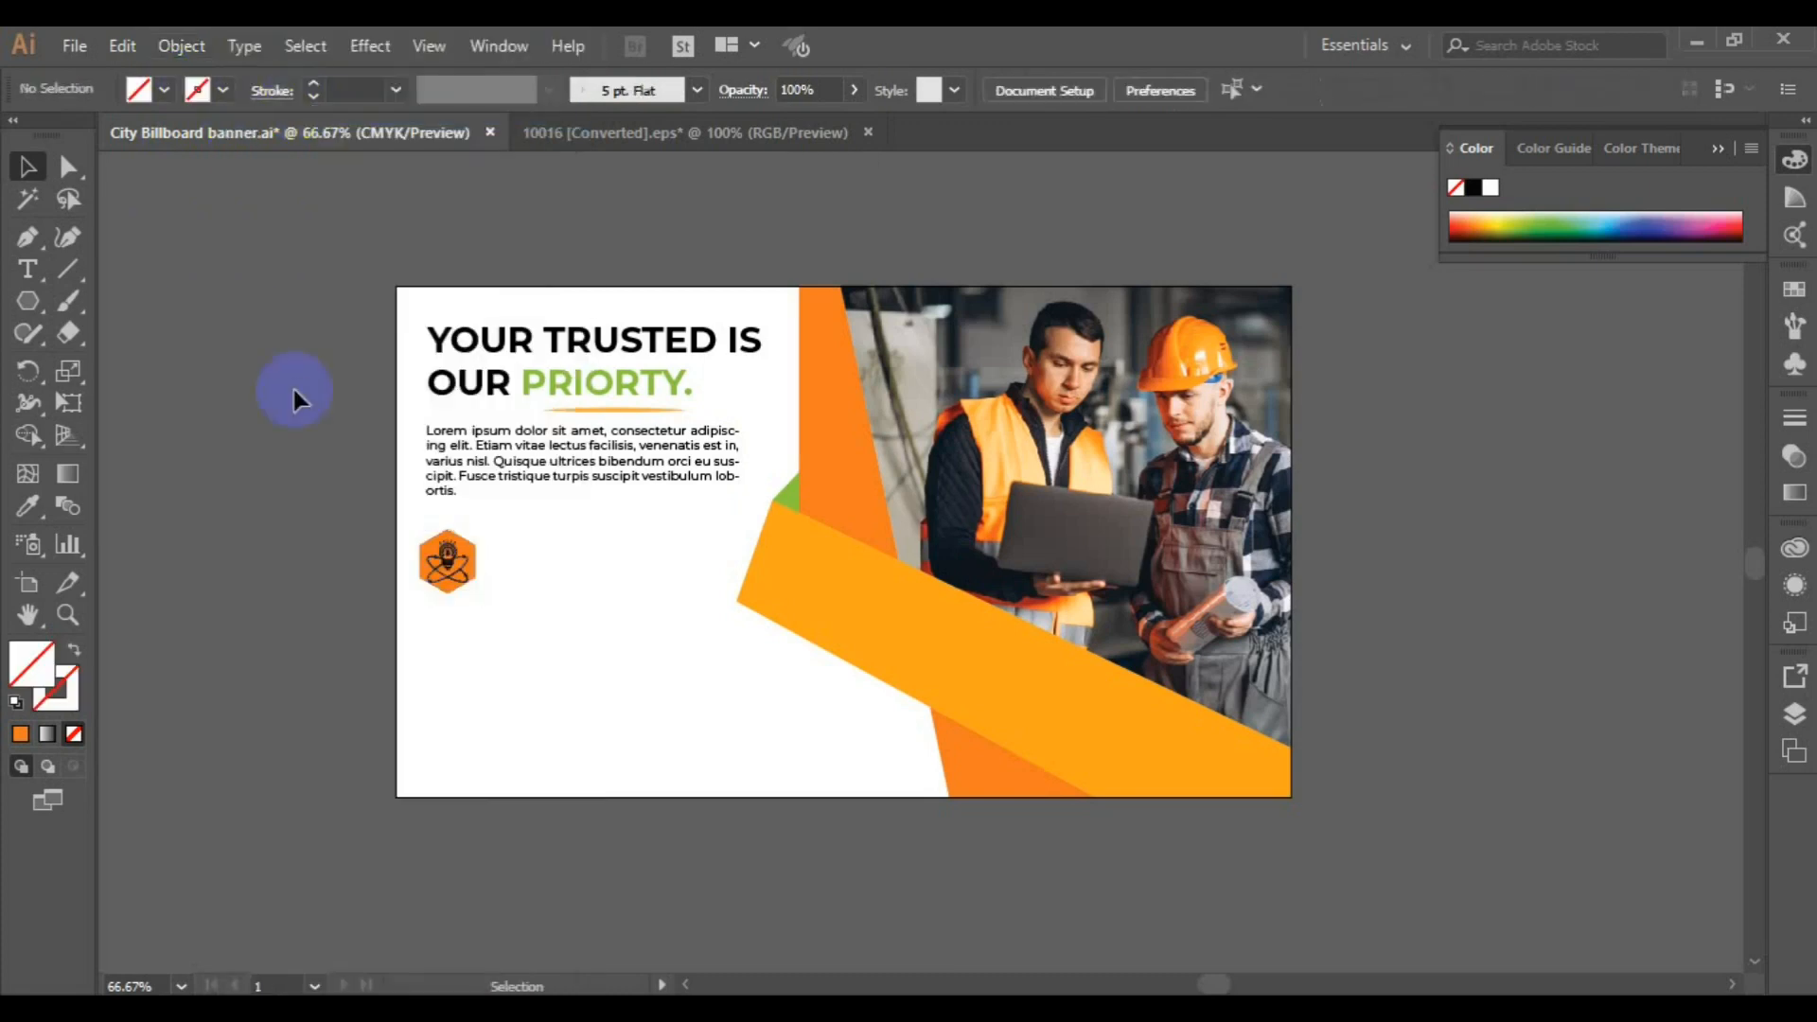
left_click(462, 388)
left_click_drag(462, 388, 525, 586)
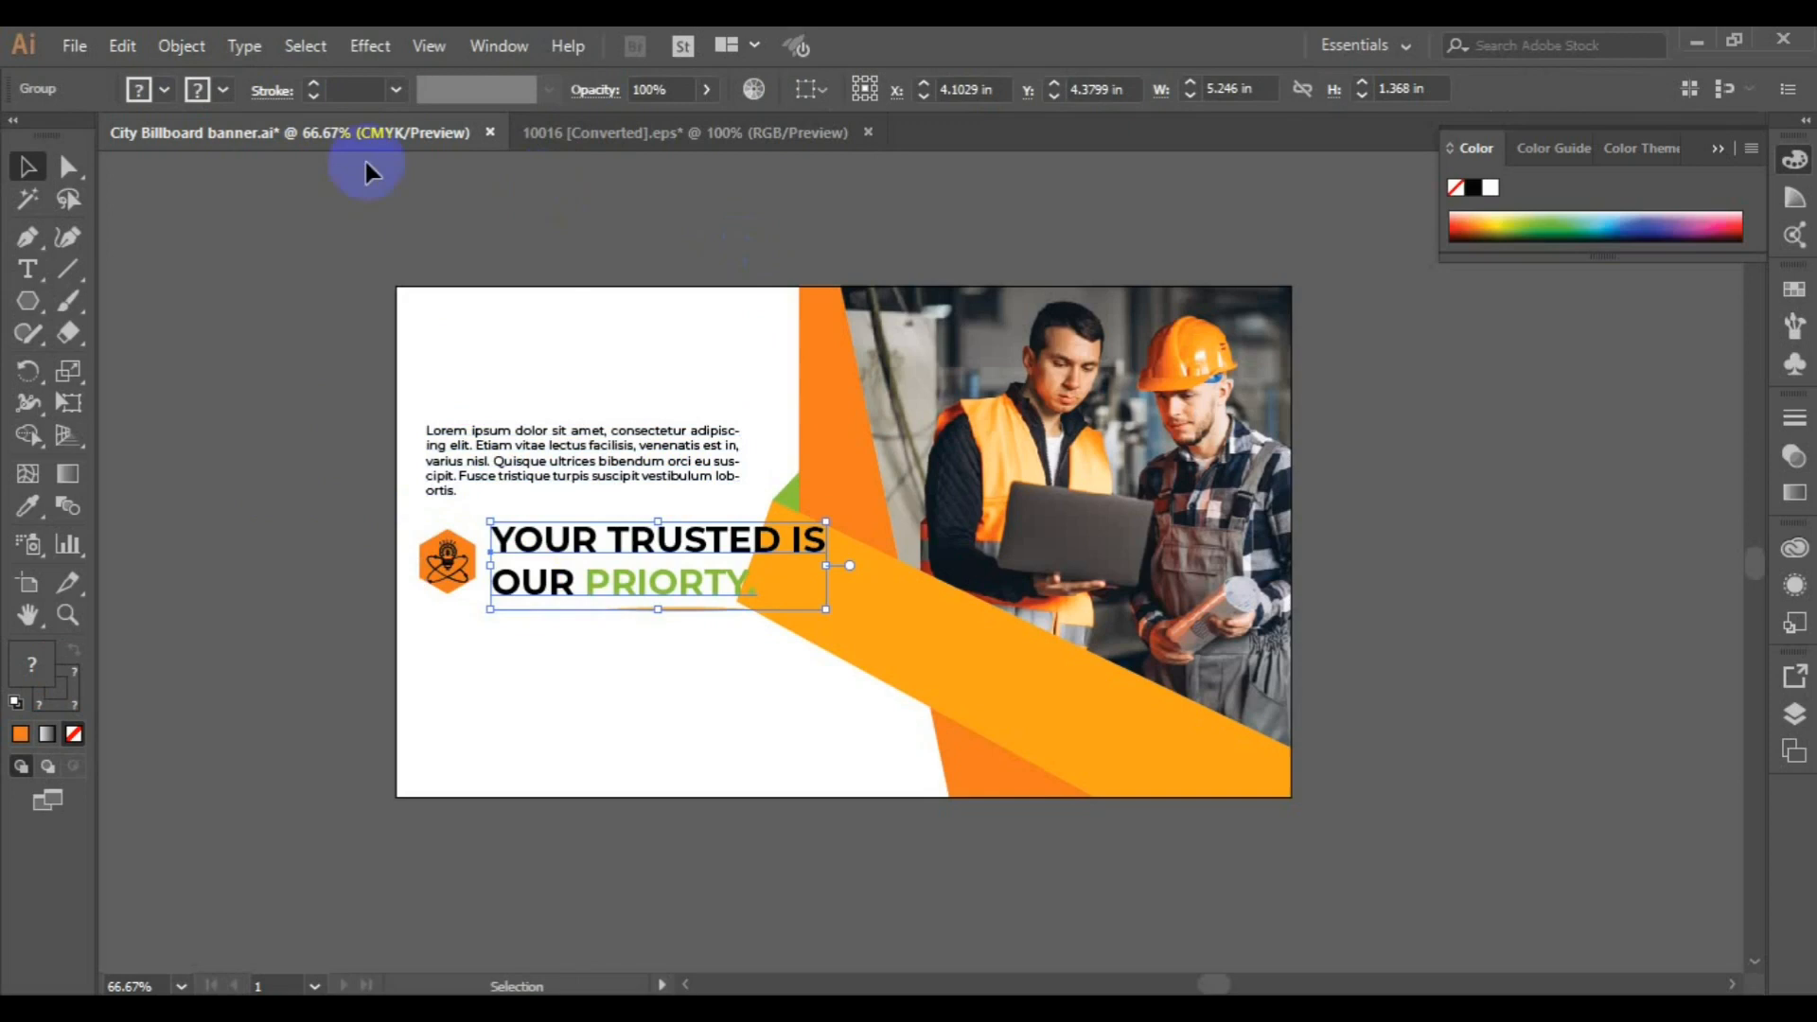
left_click(180, 46)
left_click(375, 133)
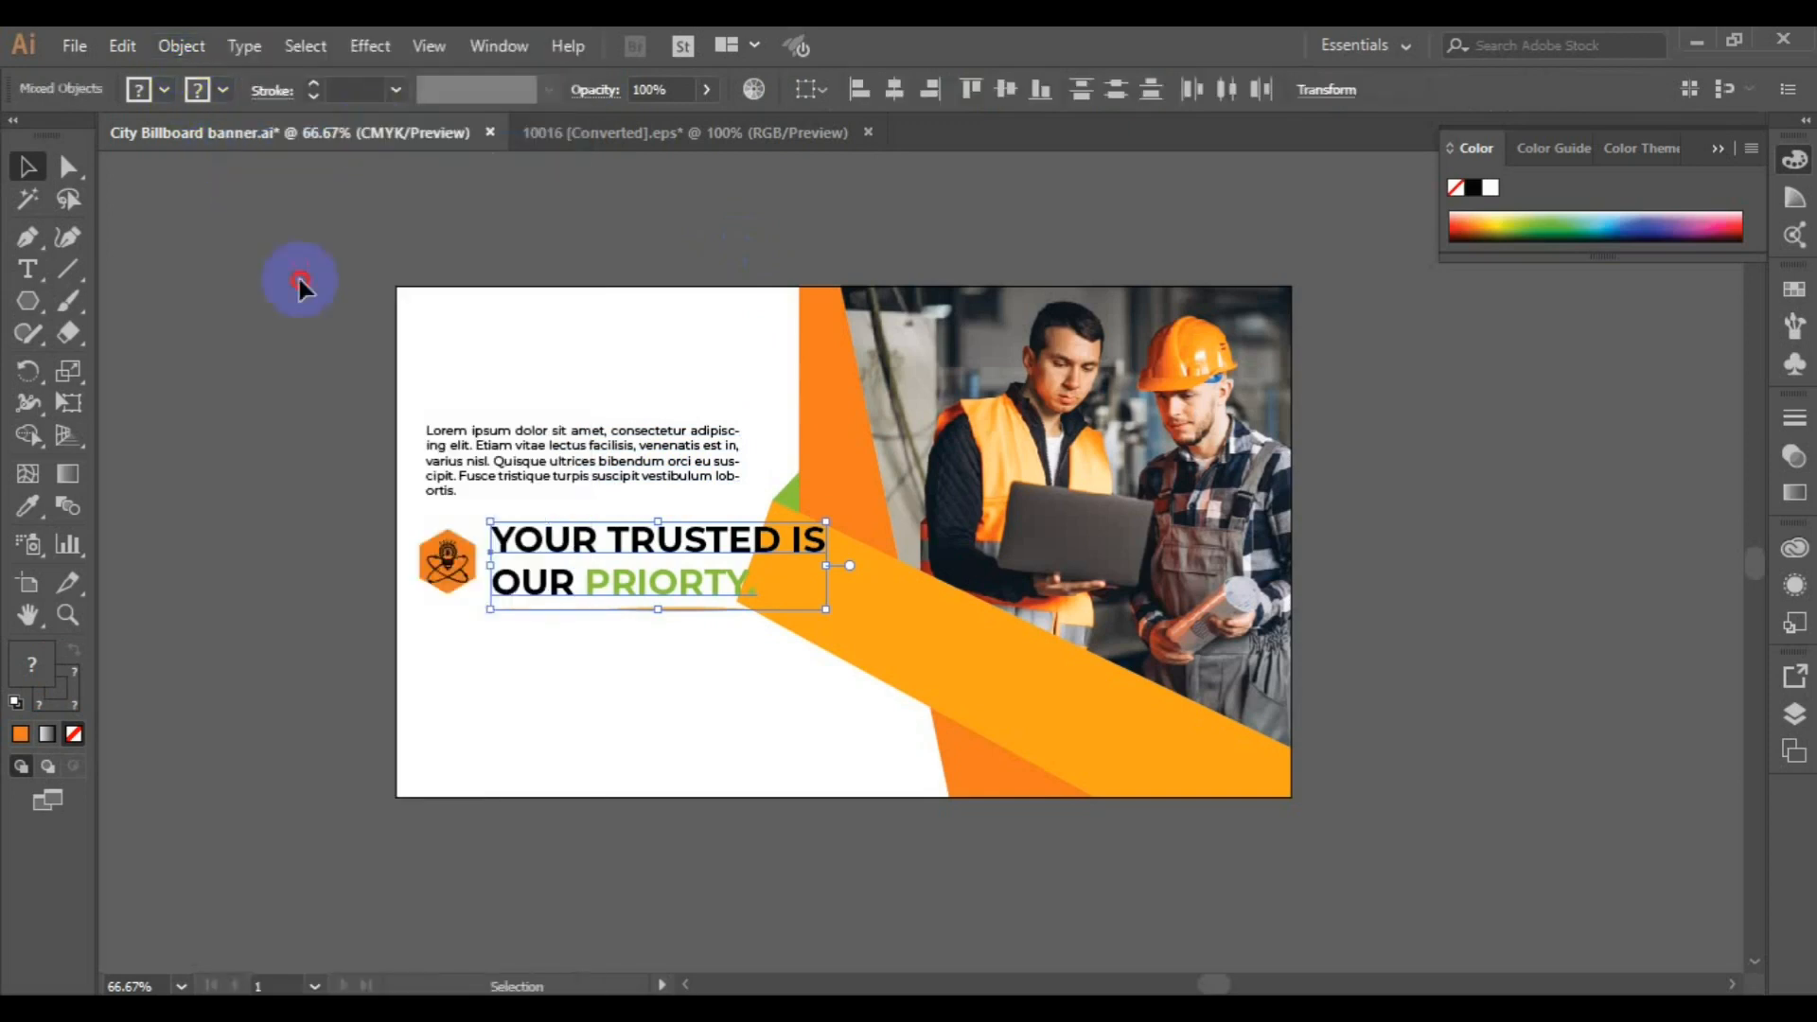
left_click(695, 606)
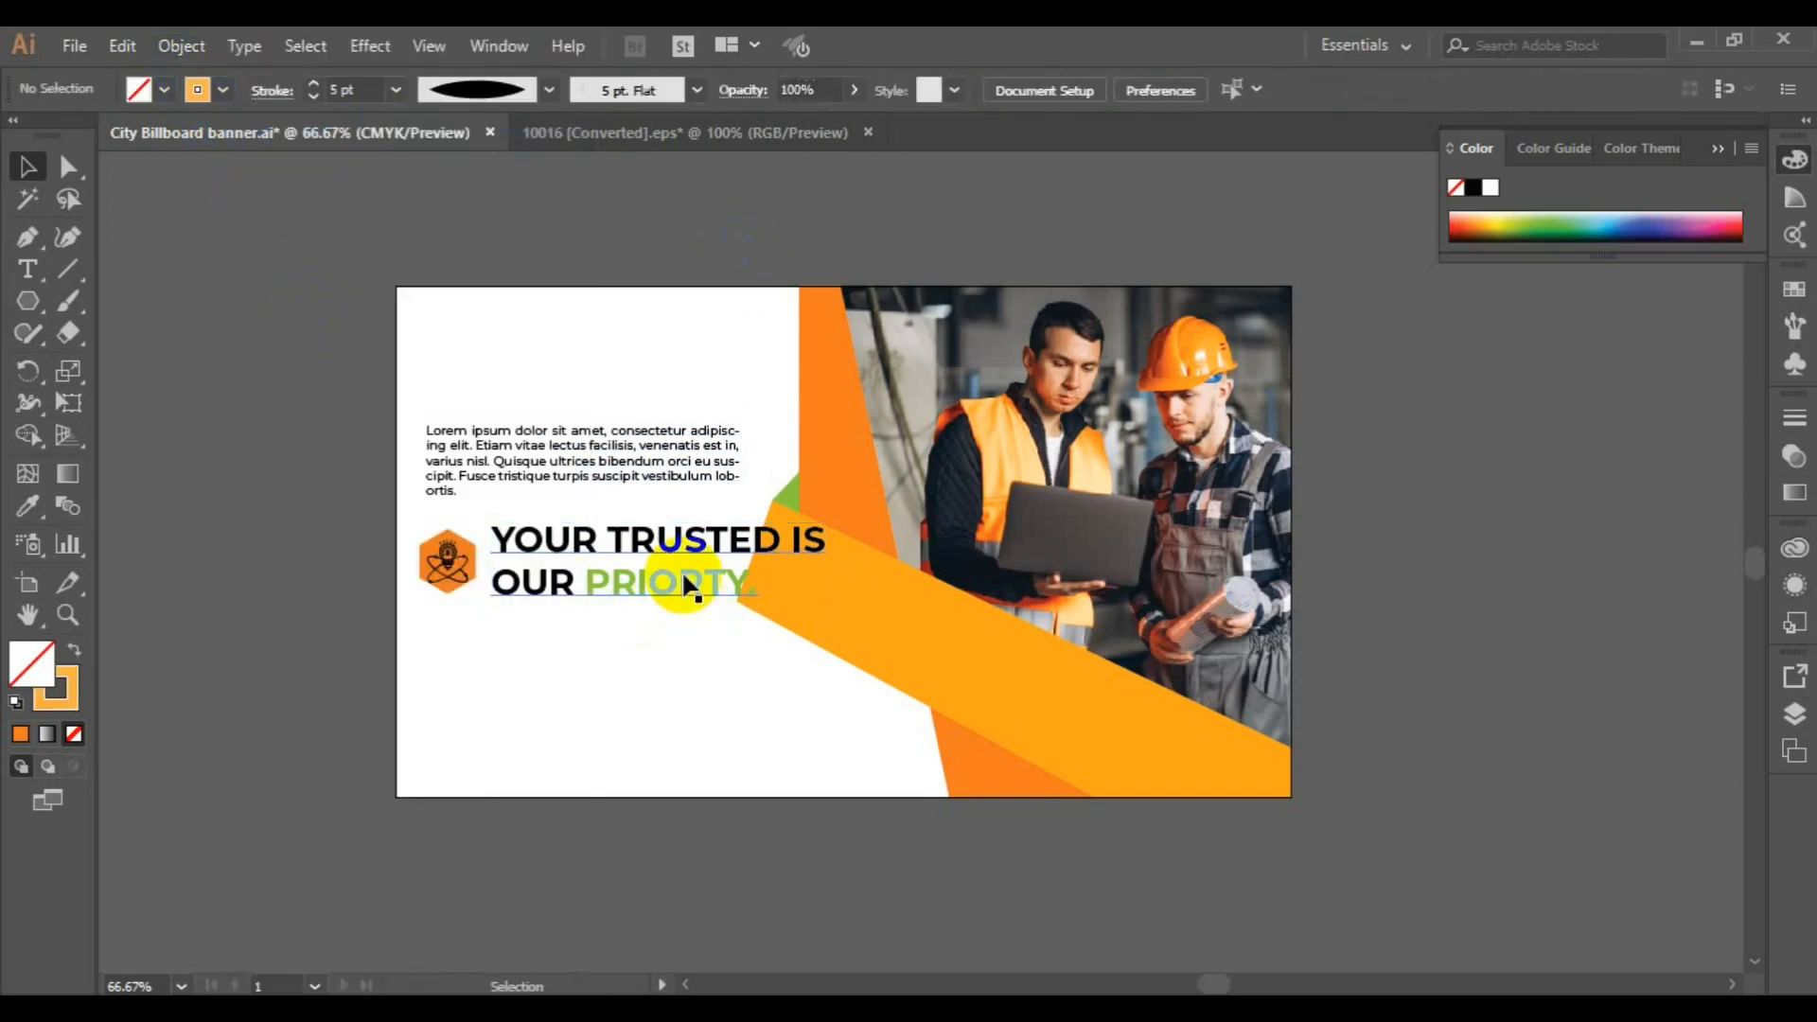
left_click(689, 586)
left_click(1277, 89)
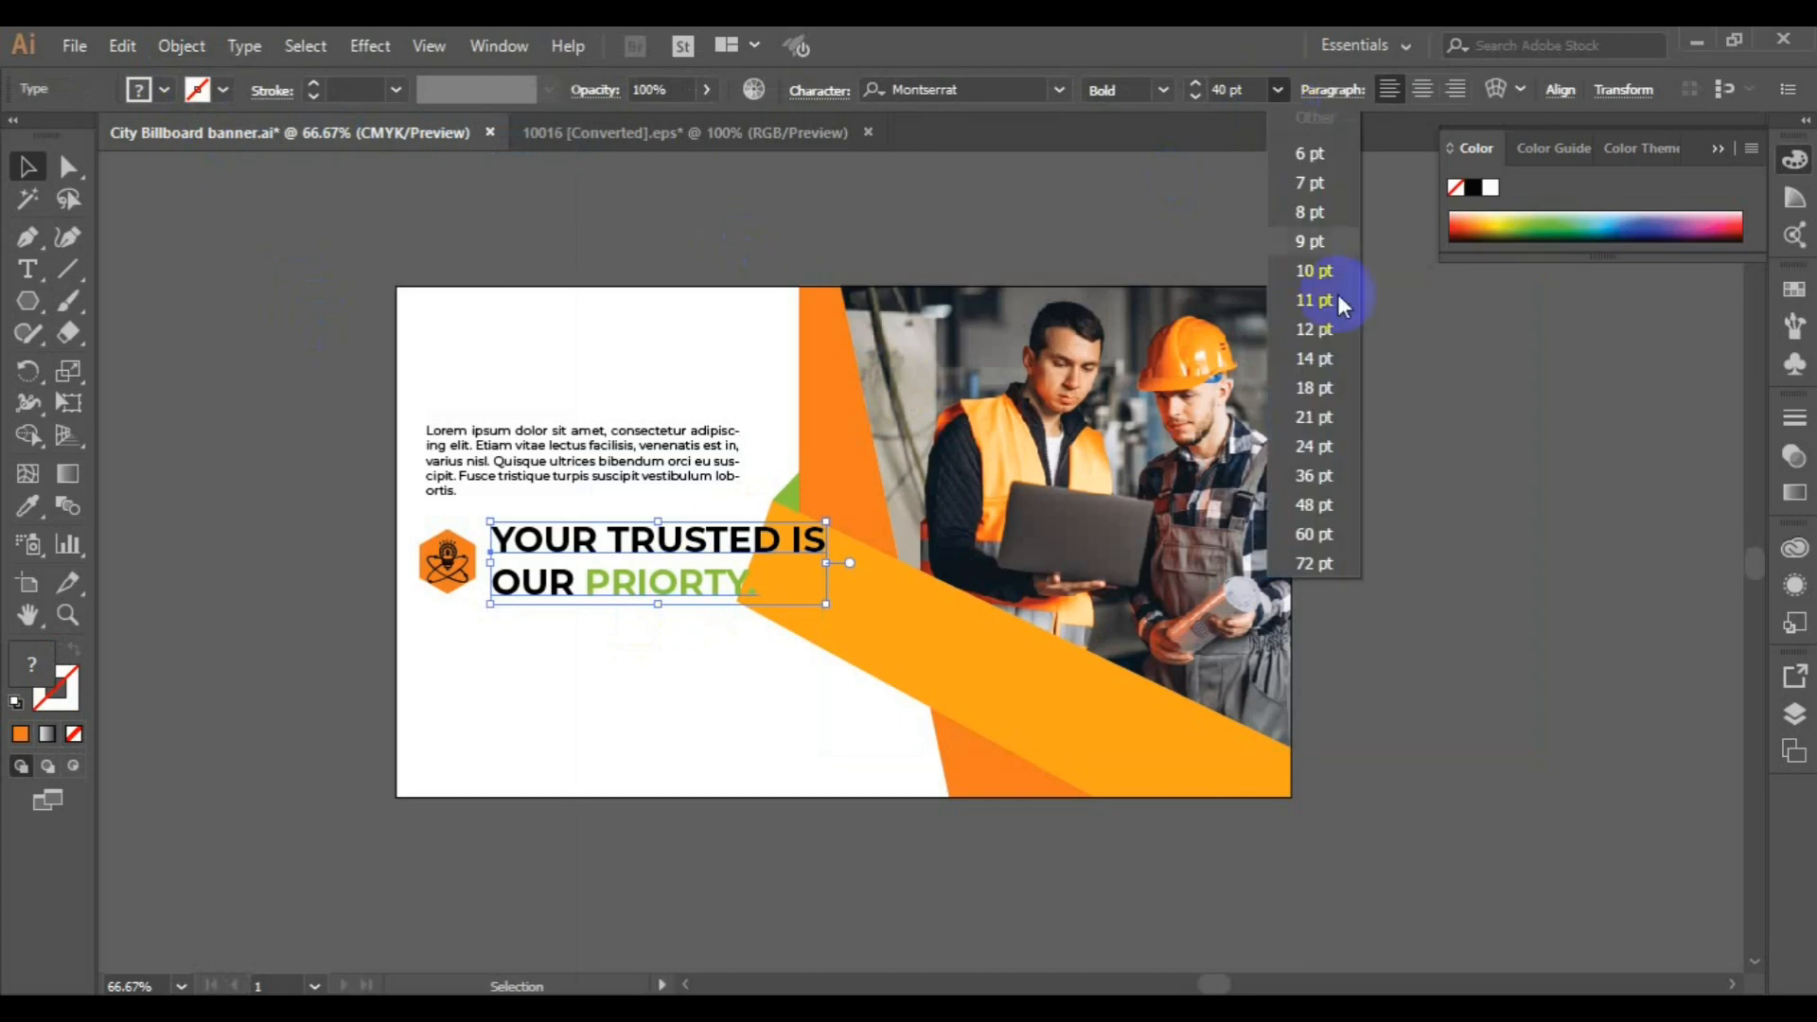
left_click(1322, 443)
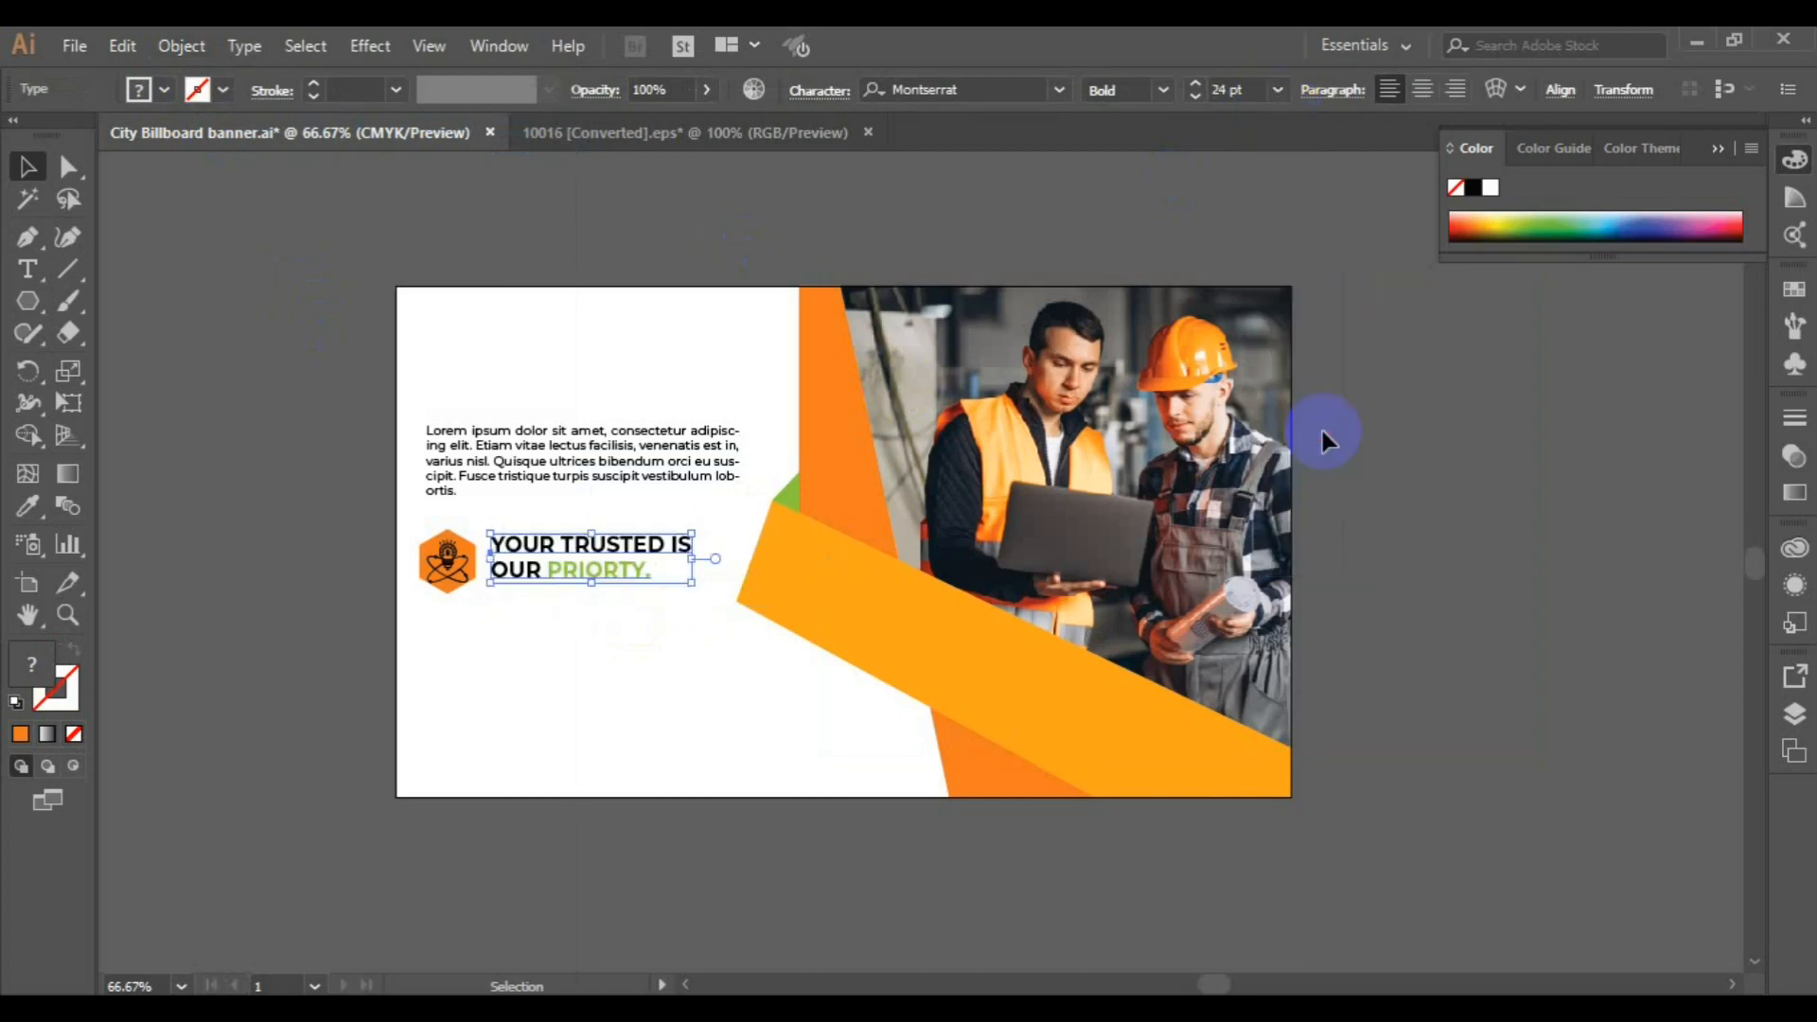
left_click(468, 573, "shift")
key("ctrl+z")
key("ctrl+z")
key("ctrl+z")
key("ctrl+z")
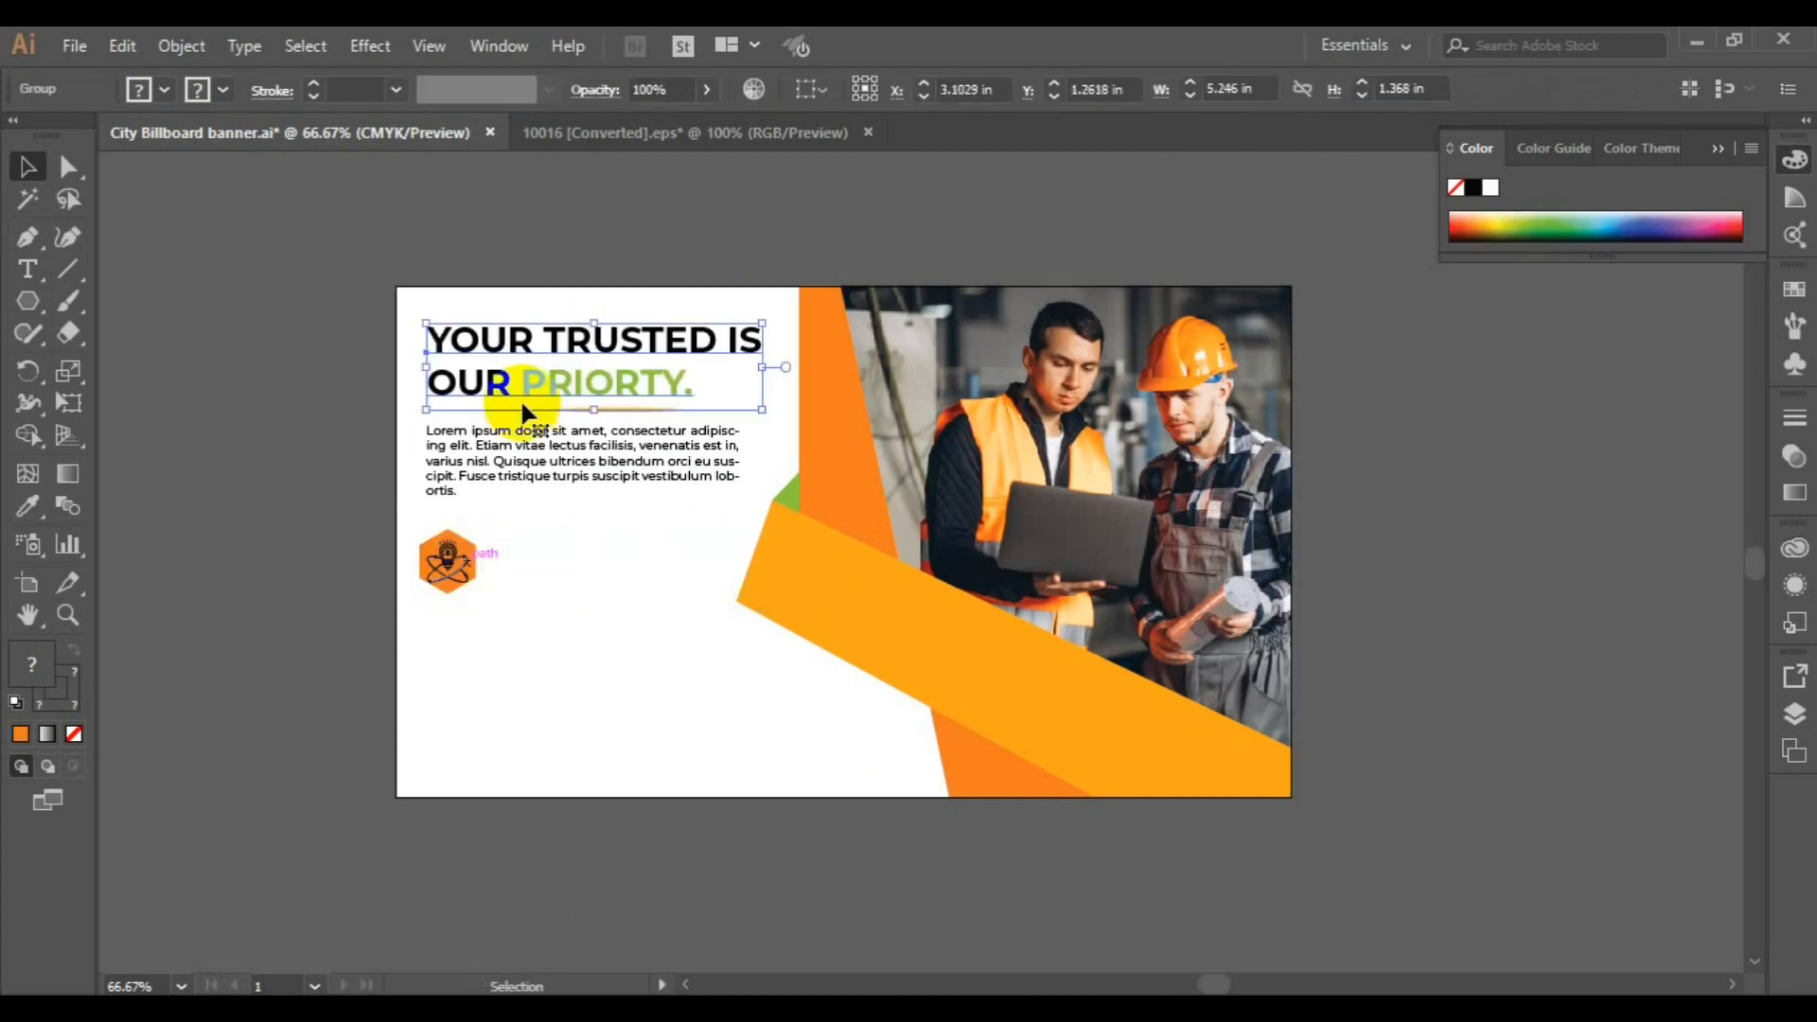
Place a copy of the underlined headline beside the hexagon badge, ungroup it and delete the copy's underline
left_click_drag(528, 388, 588, 579)
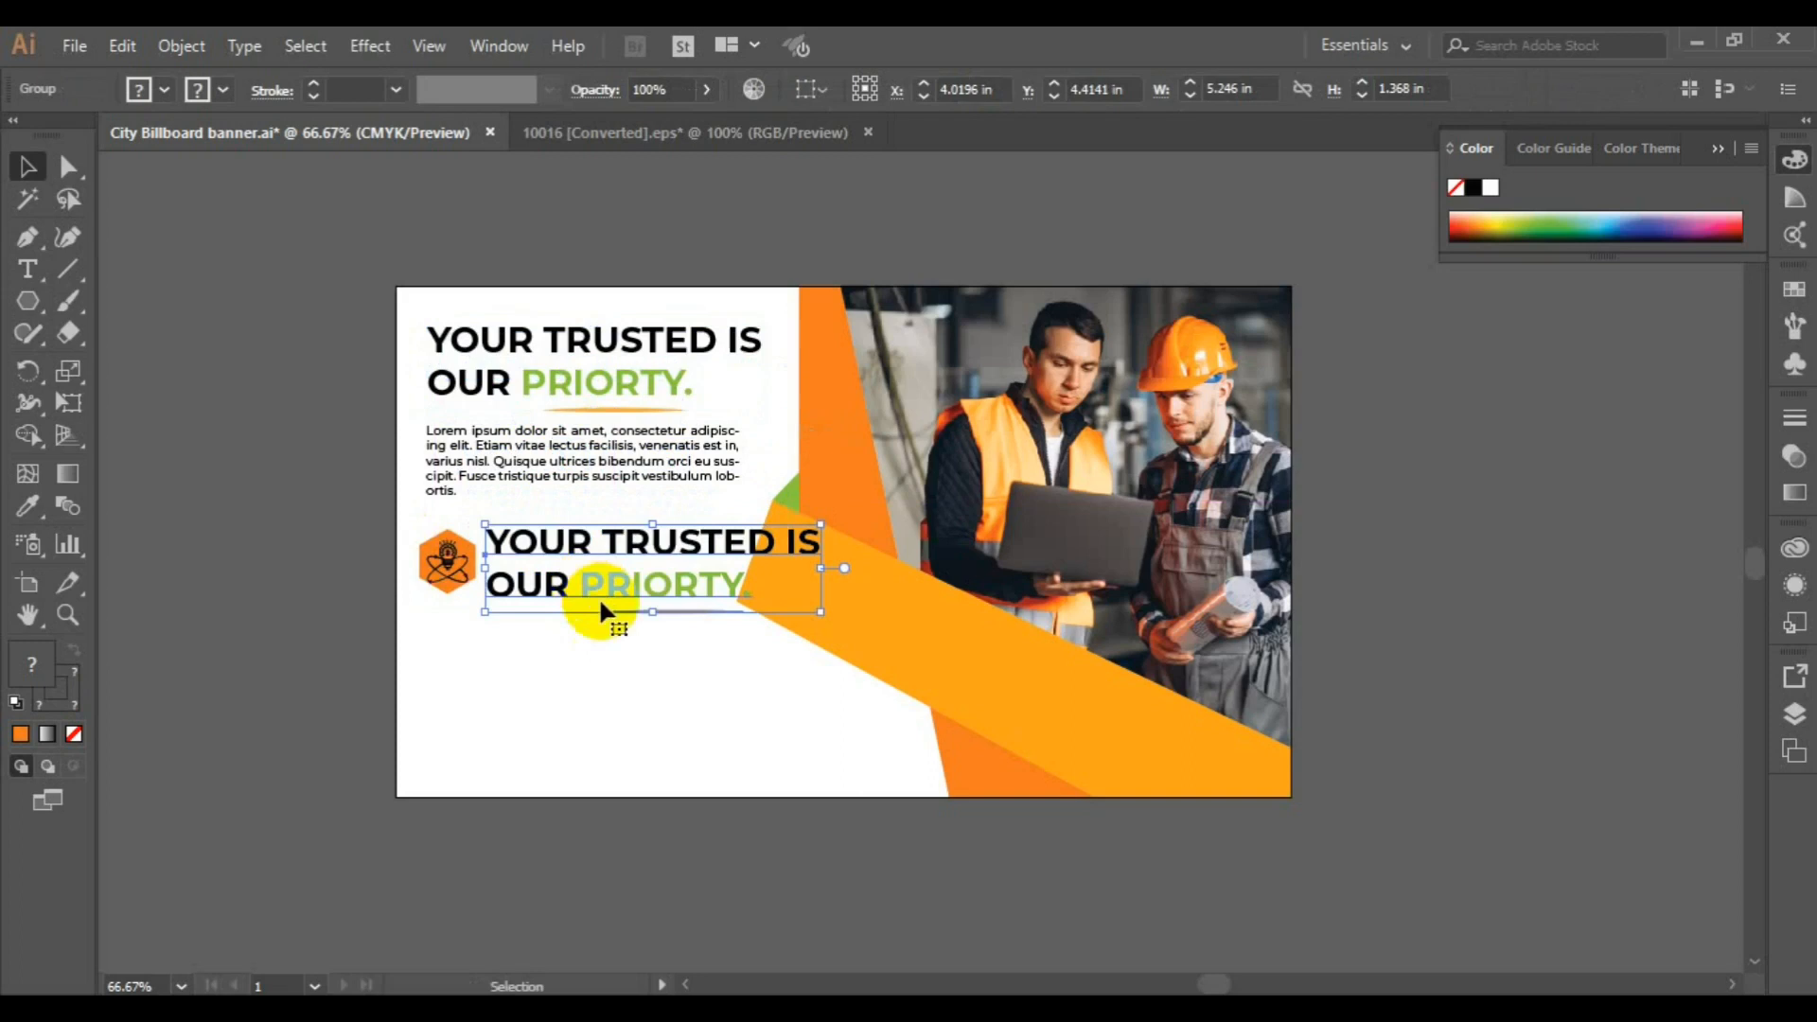
left_click(181, 45)
left_click(335, 152)
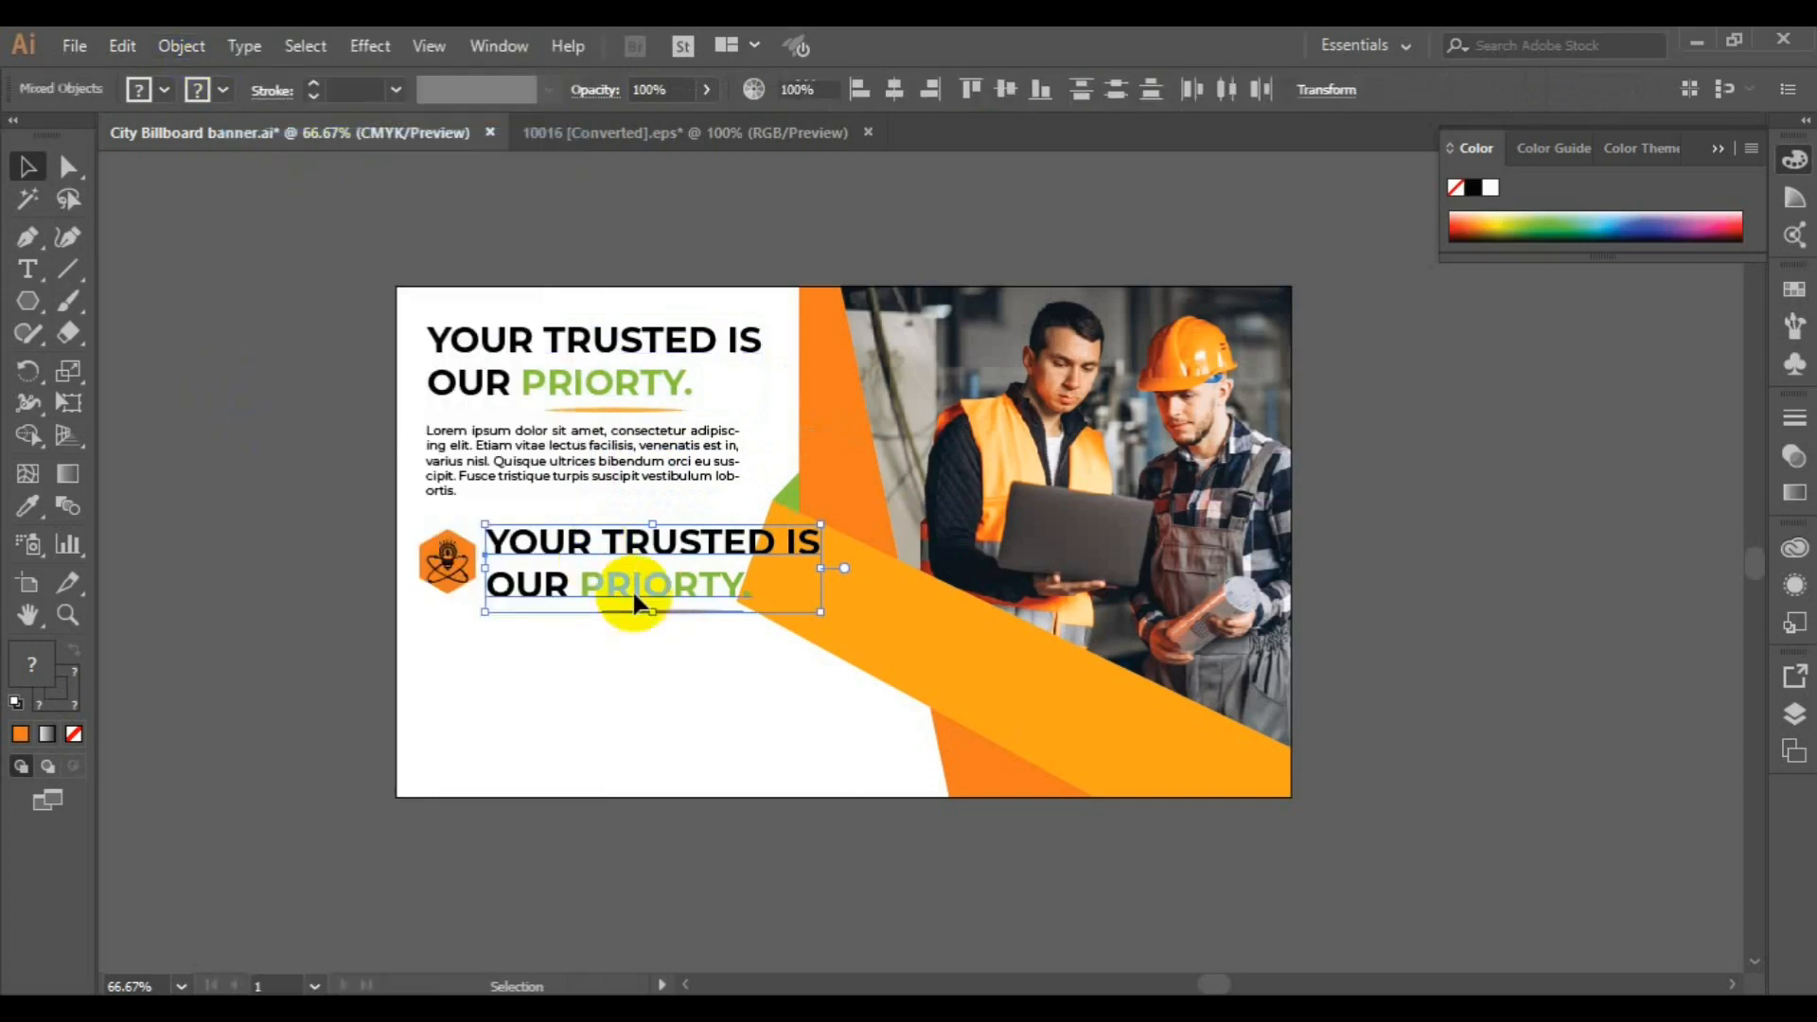
left_click(691, 609)
key("Delete")
Set the copied headline beside the badge to 24 pt and center it vertically with the hexagon badge
left_click(679, 586)
left_click(1278, 89)
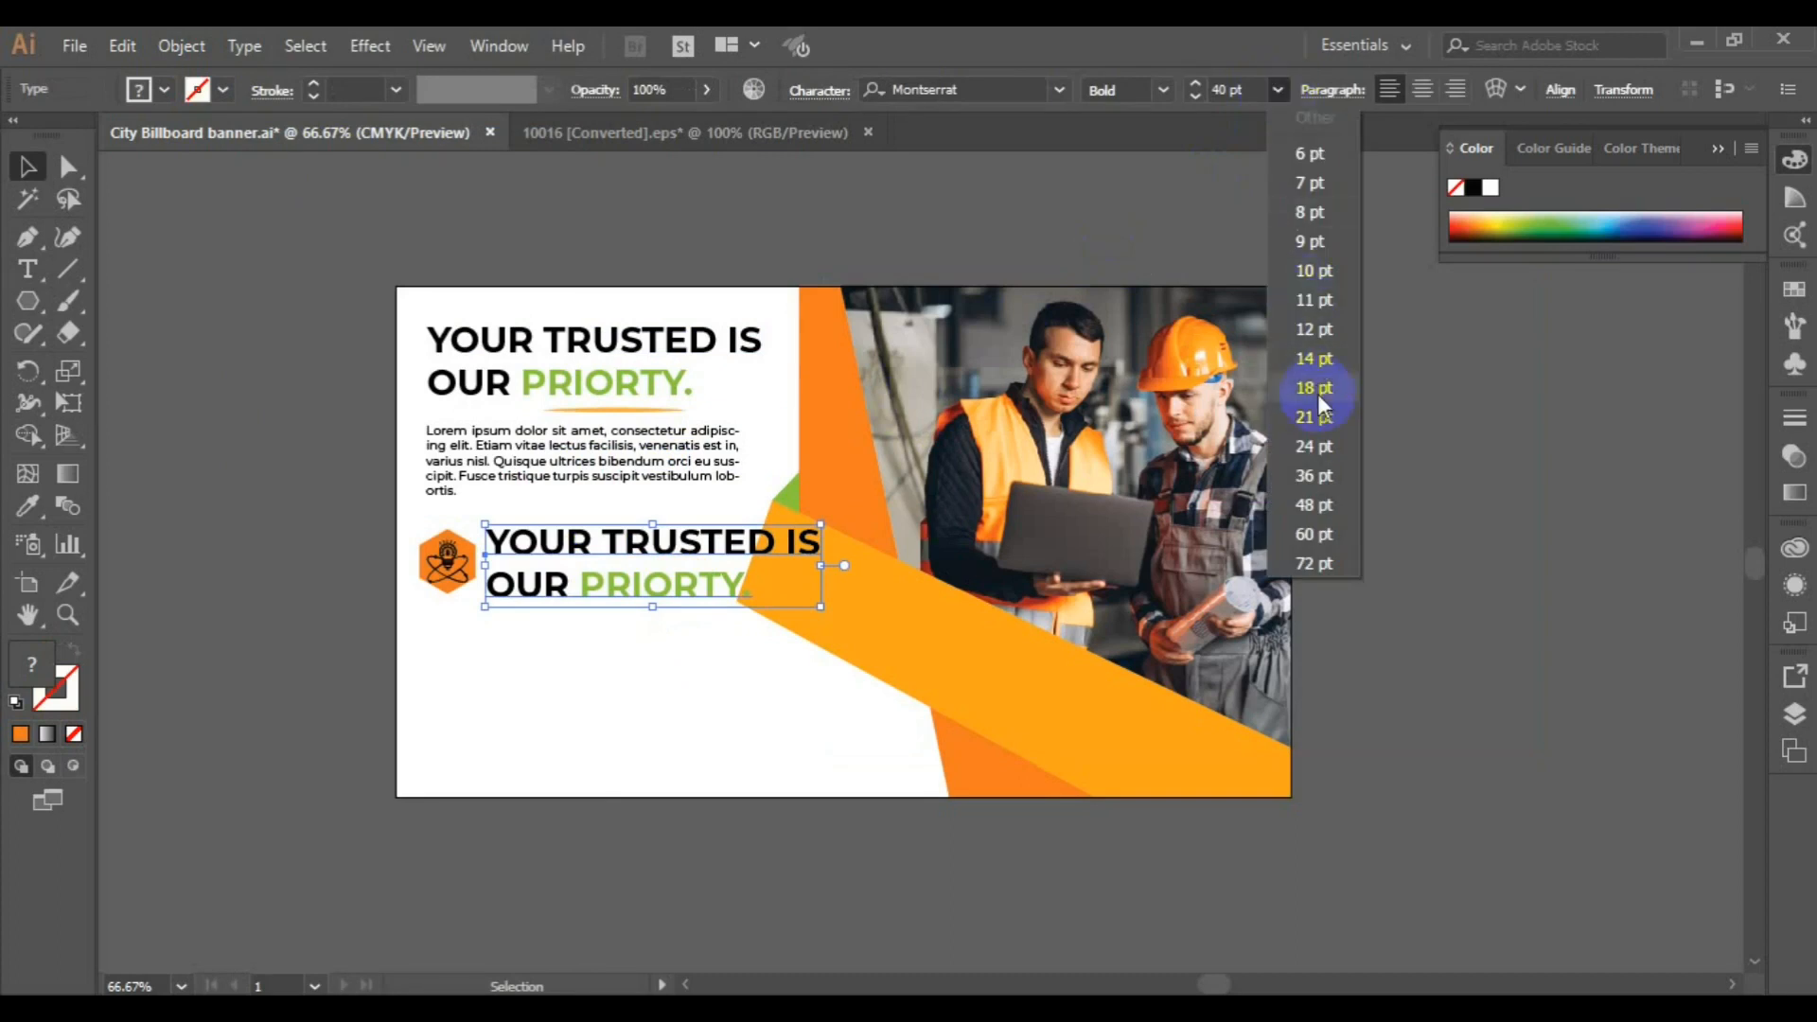
left_click(1316, 446)
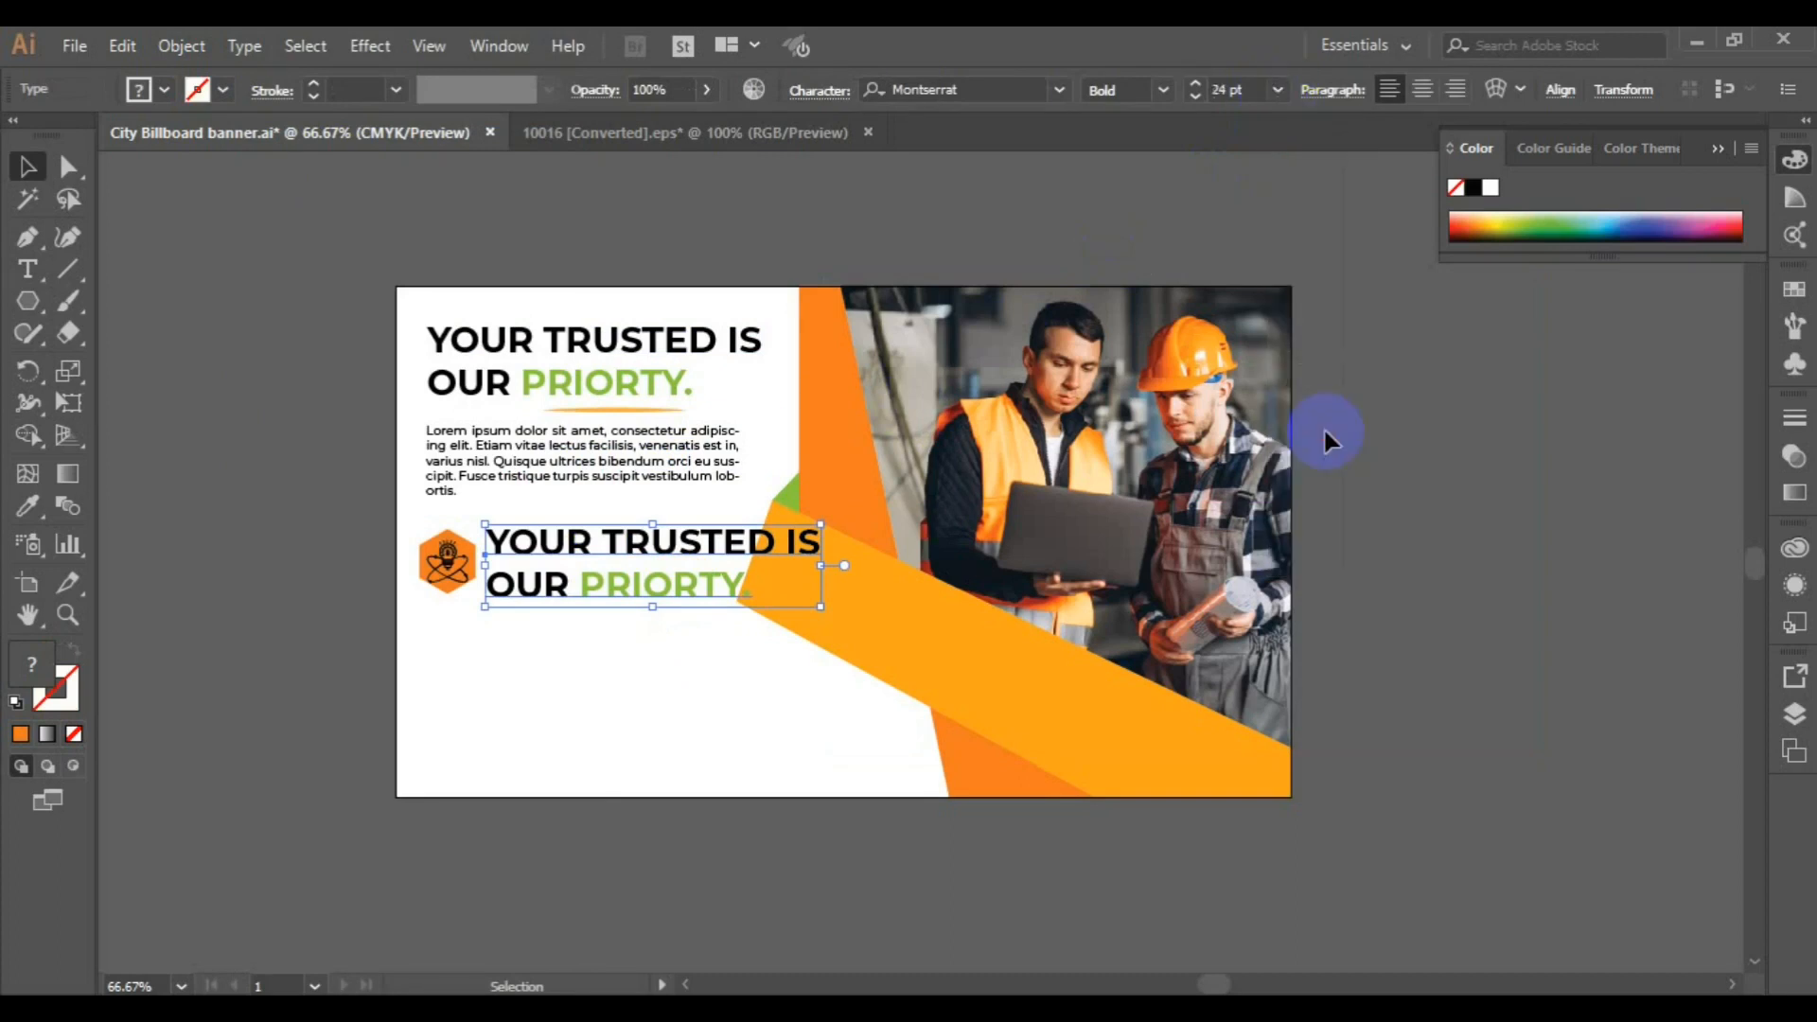
left_click(449, 572, "shift")
left_click(1008, 89)
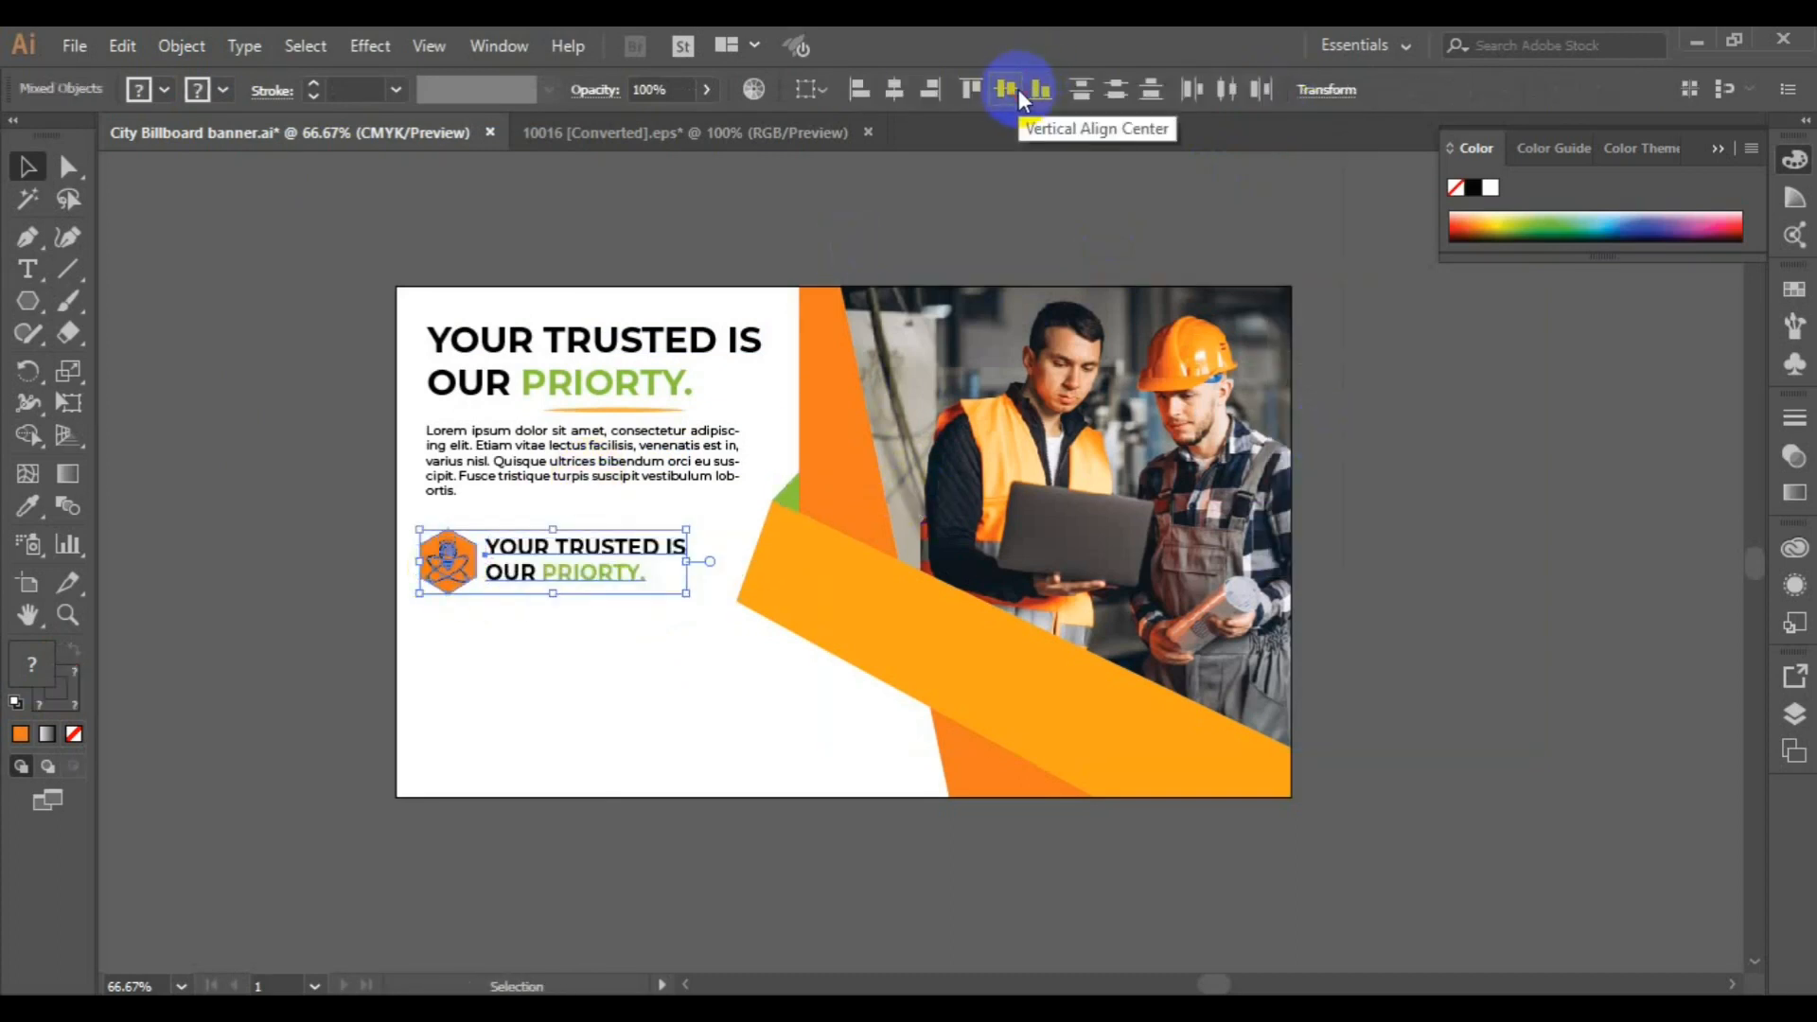
Align the paragraph's left edge with the left edge of the hexagon badge
left_click(440, 475, "shift")
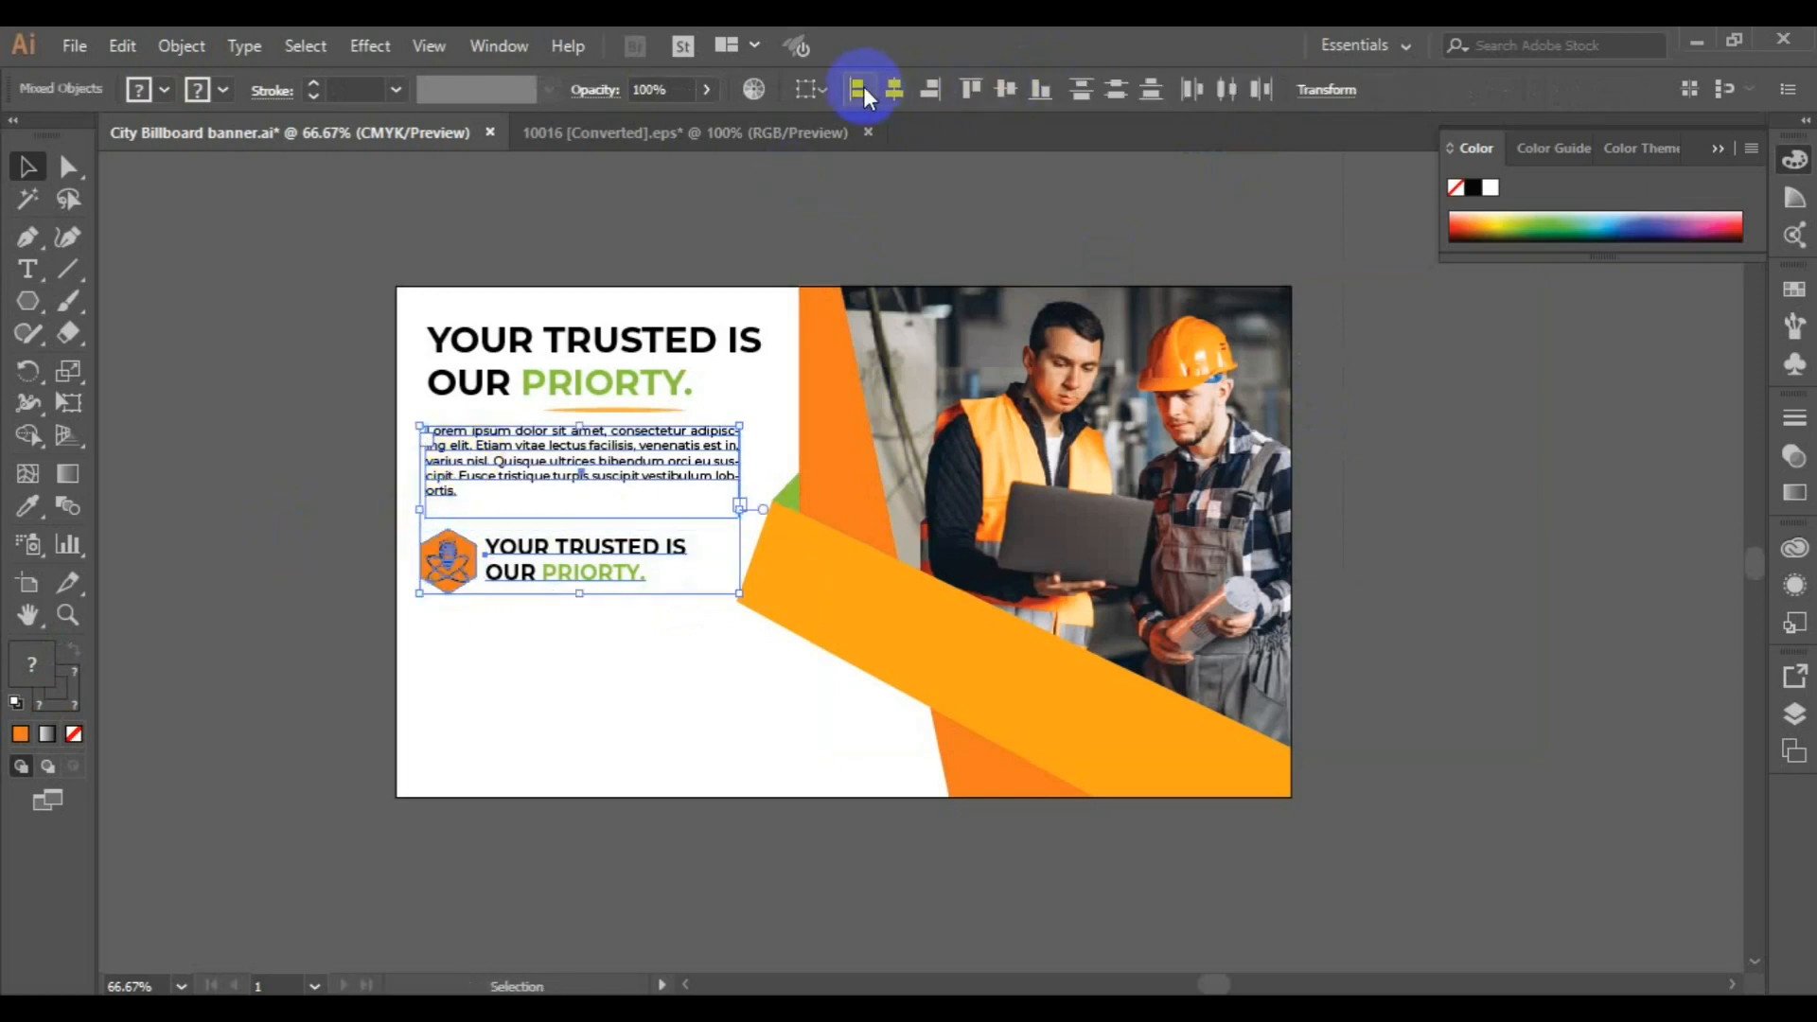
left_click(863, 89)
left_click(365, 430)
Duplicate the hexagon badge with its text straight below the original and ungroup the copy
left_click(528, 574)
left_click_drag(533, 586, 524, 694)
left_click(305, 597)
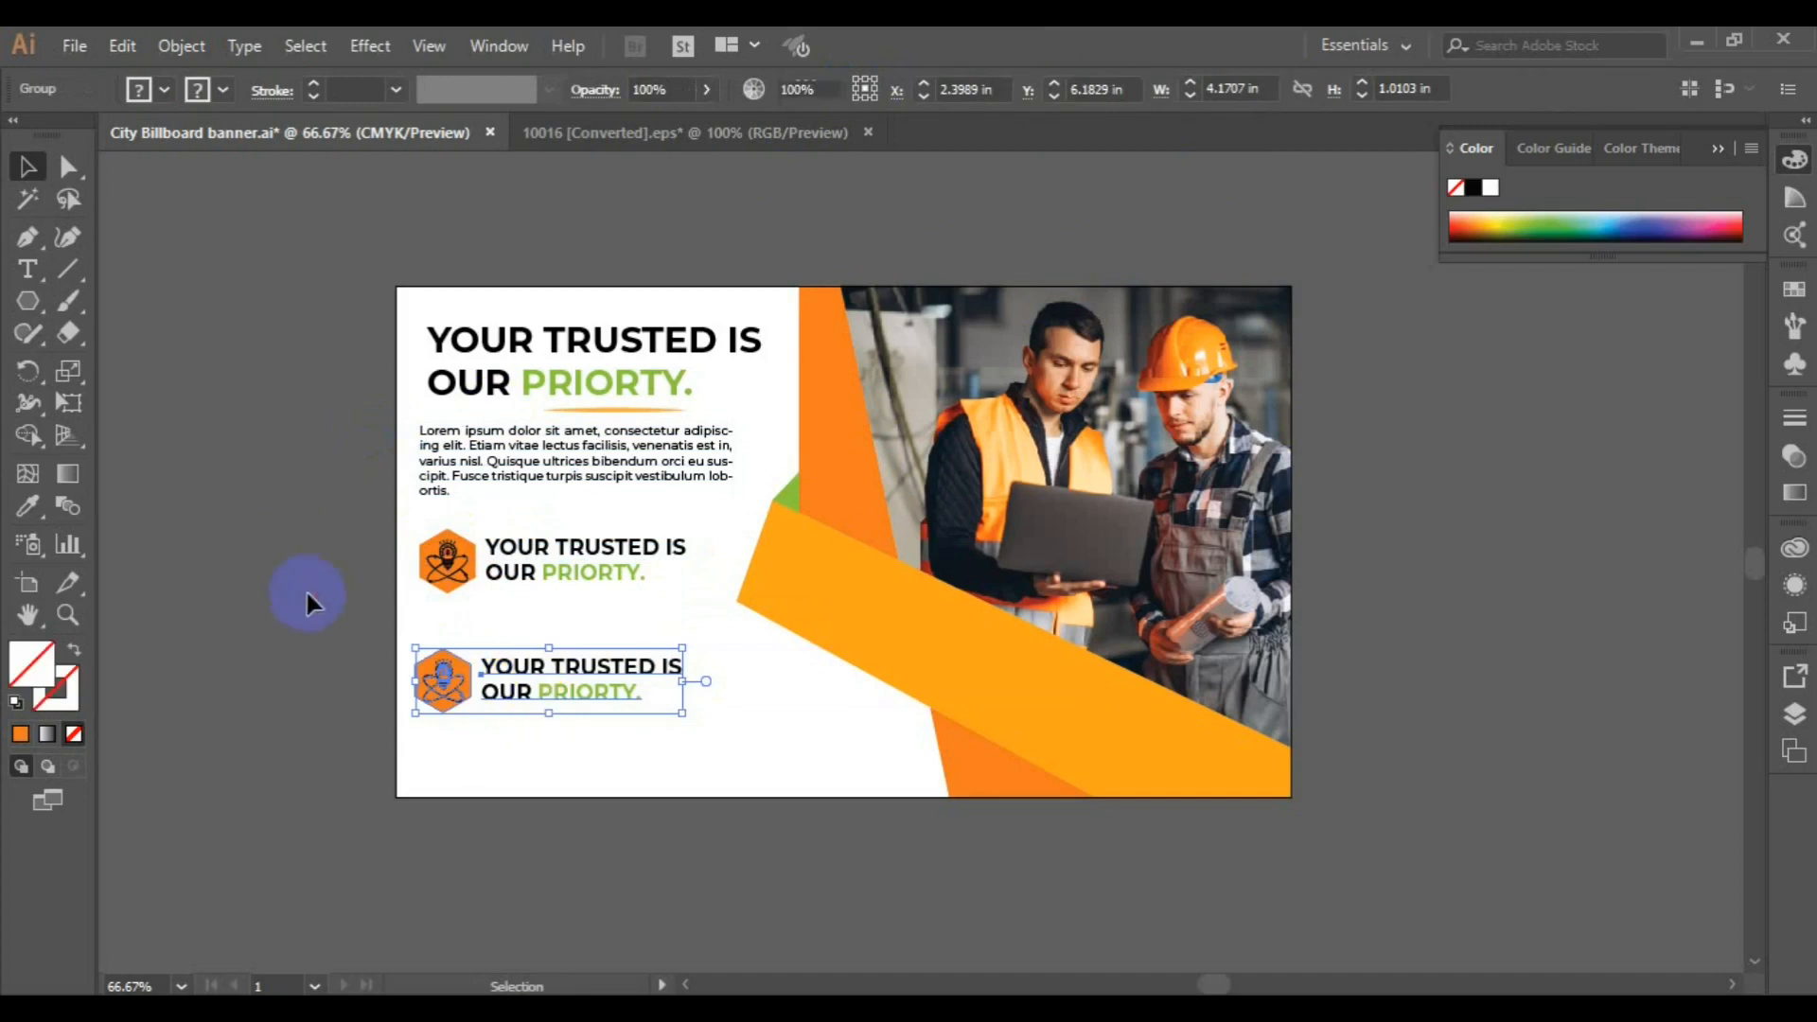
left_click(568, 696)
left_click(182, 46)
left_click(326, 142)
left_click(248, 416)
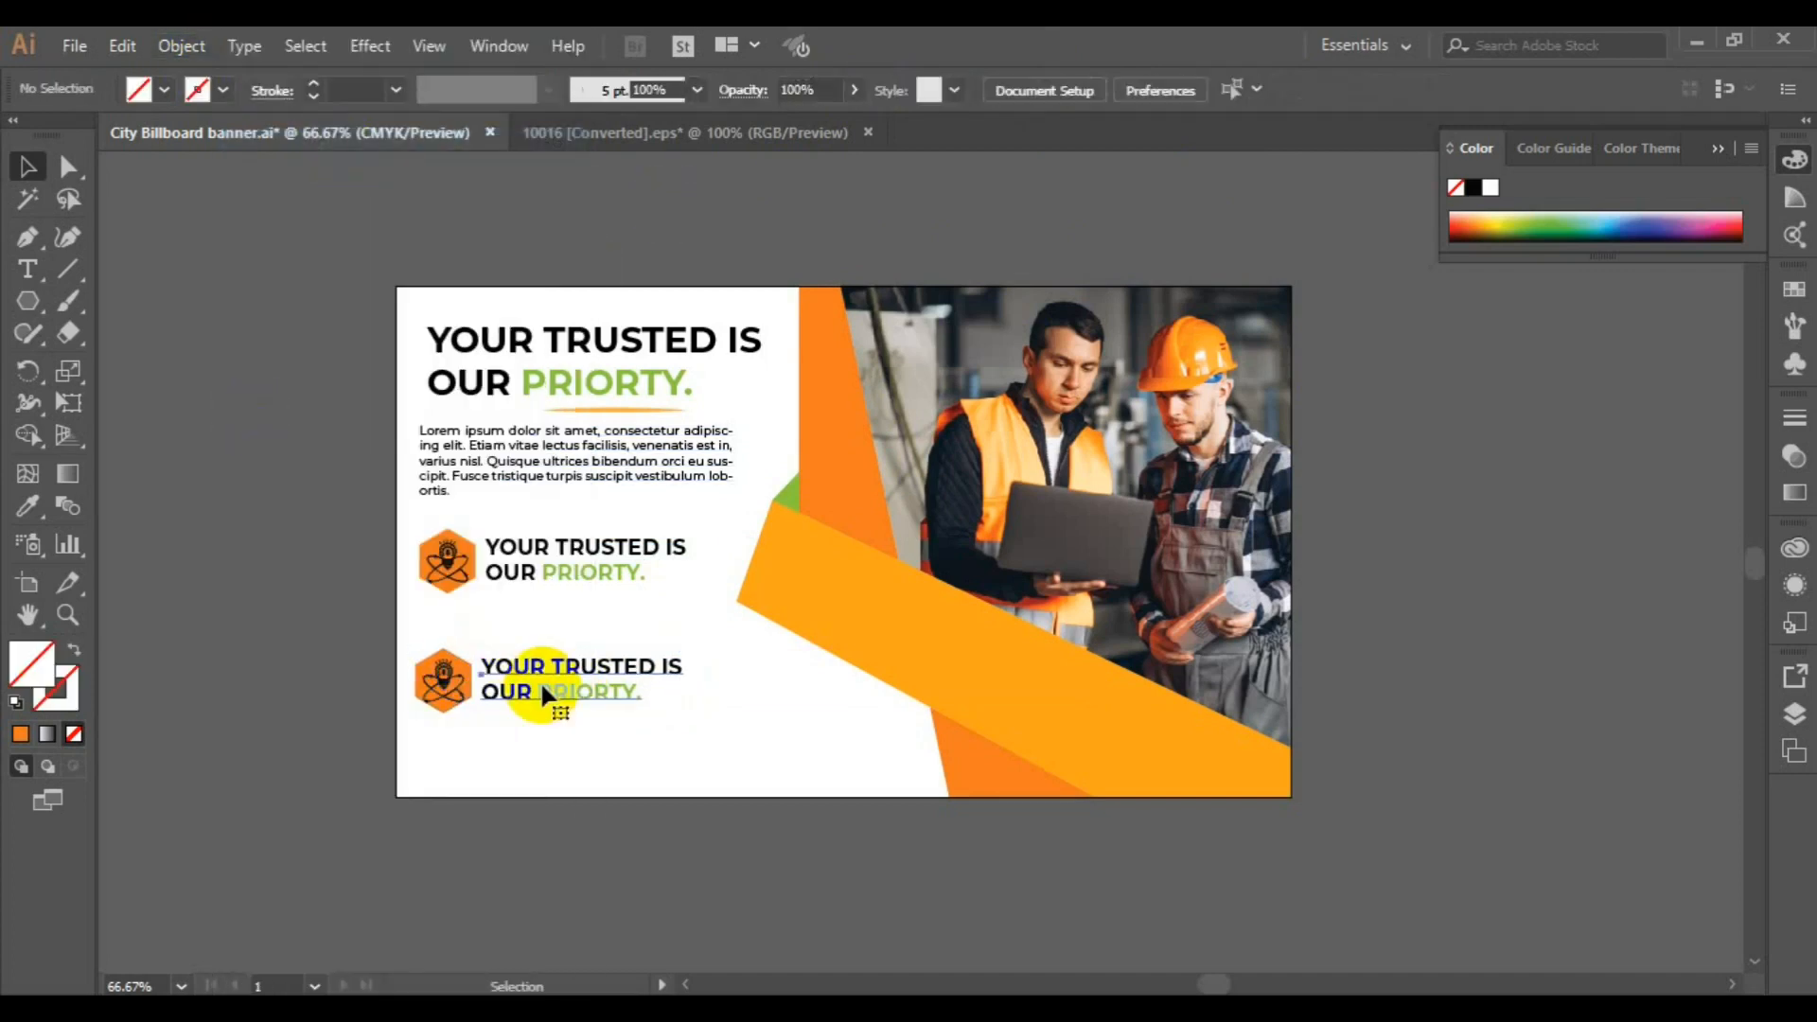
Set the lower badge's text to 12 pt and center it vertically with the lower badge
left_click(544, 694)
left_click(1277, 89)
left_click(1326, 305)
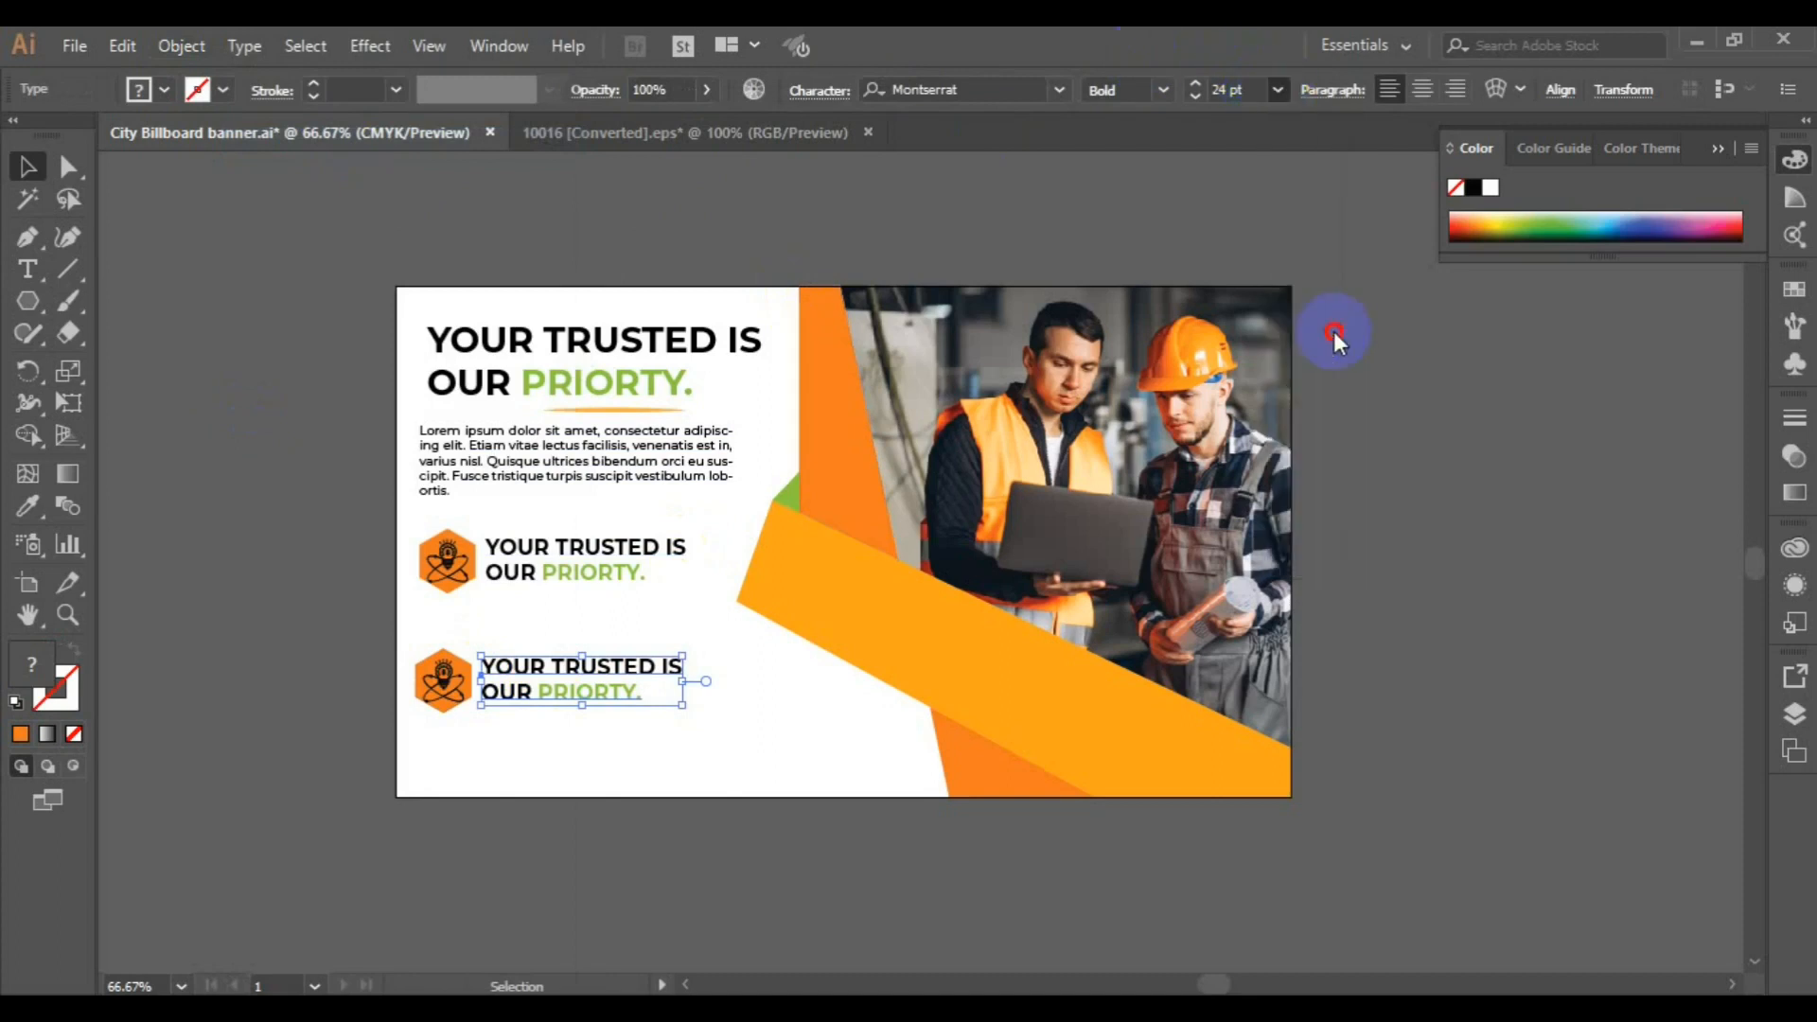
left_click(443, 677, "shift")
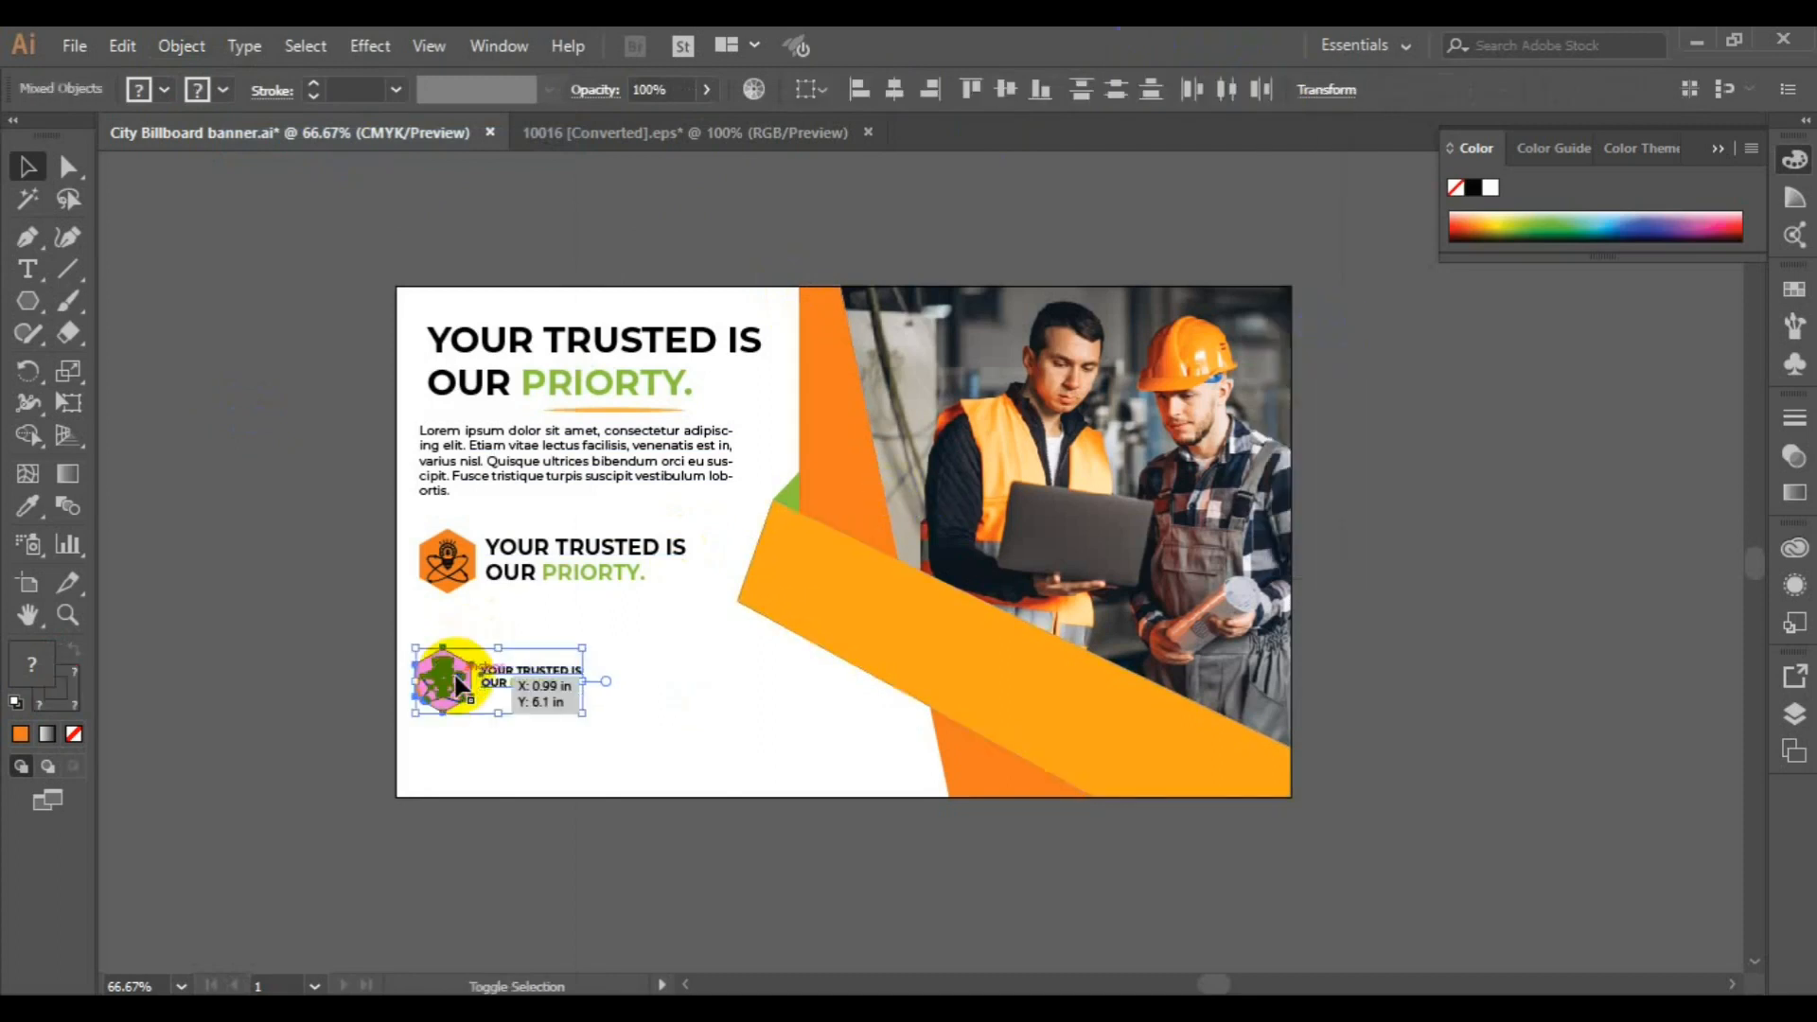
left_click(995, 93)
left_click(260, 526)
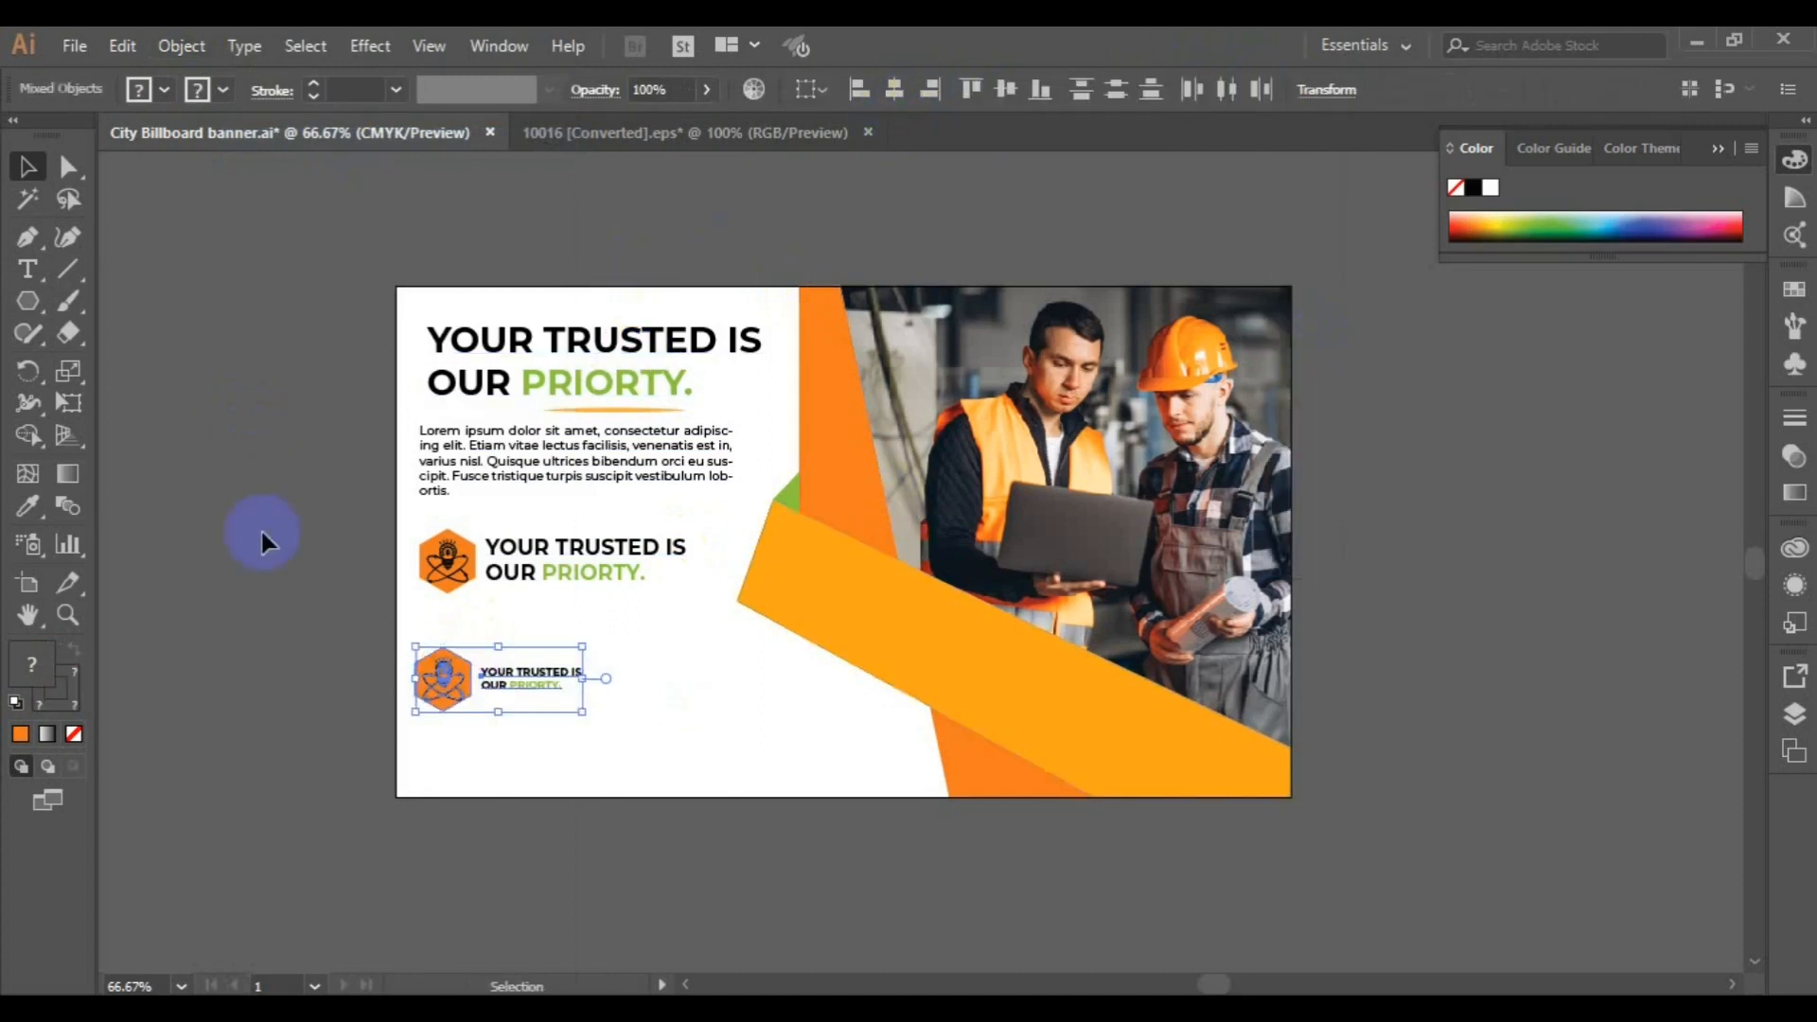
Scale the lower hexagon badge down slightly and recolor its text with the small triangle's green
left_click(452, 696)
left_click_drag(476, 716, 468, 710)
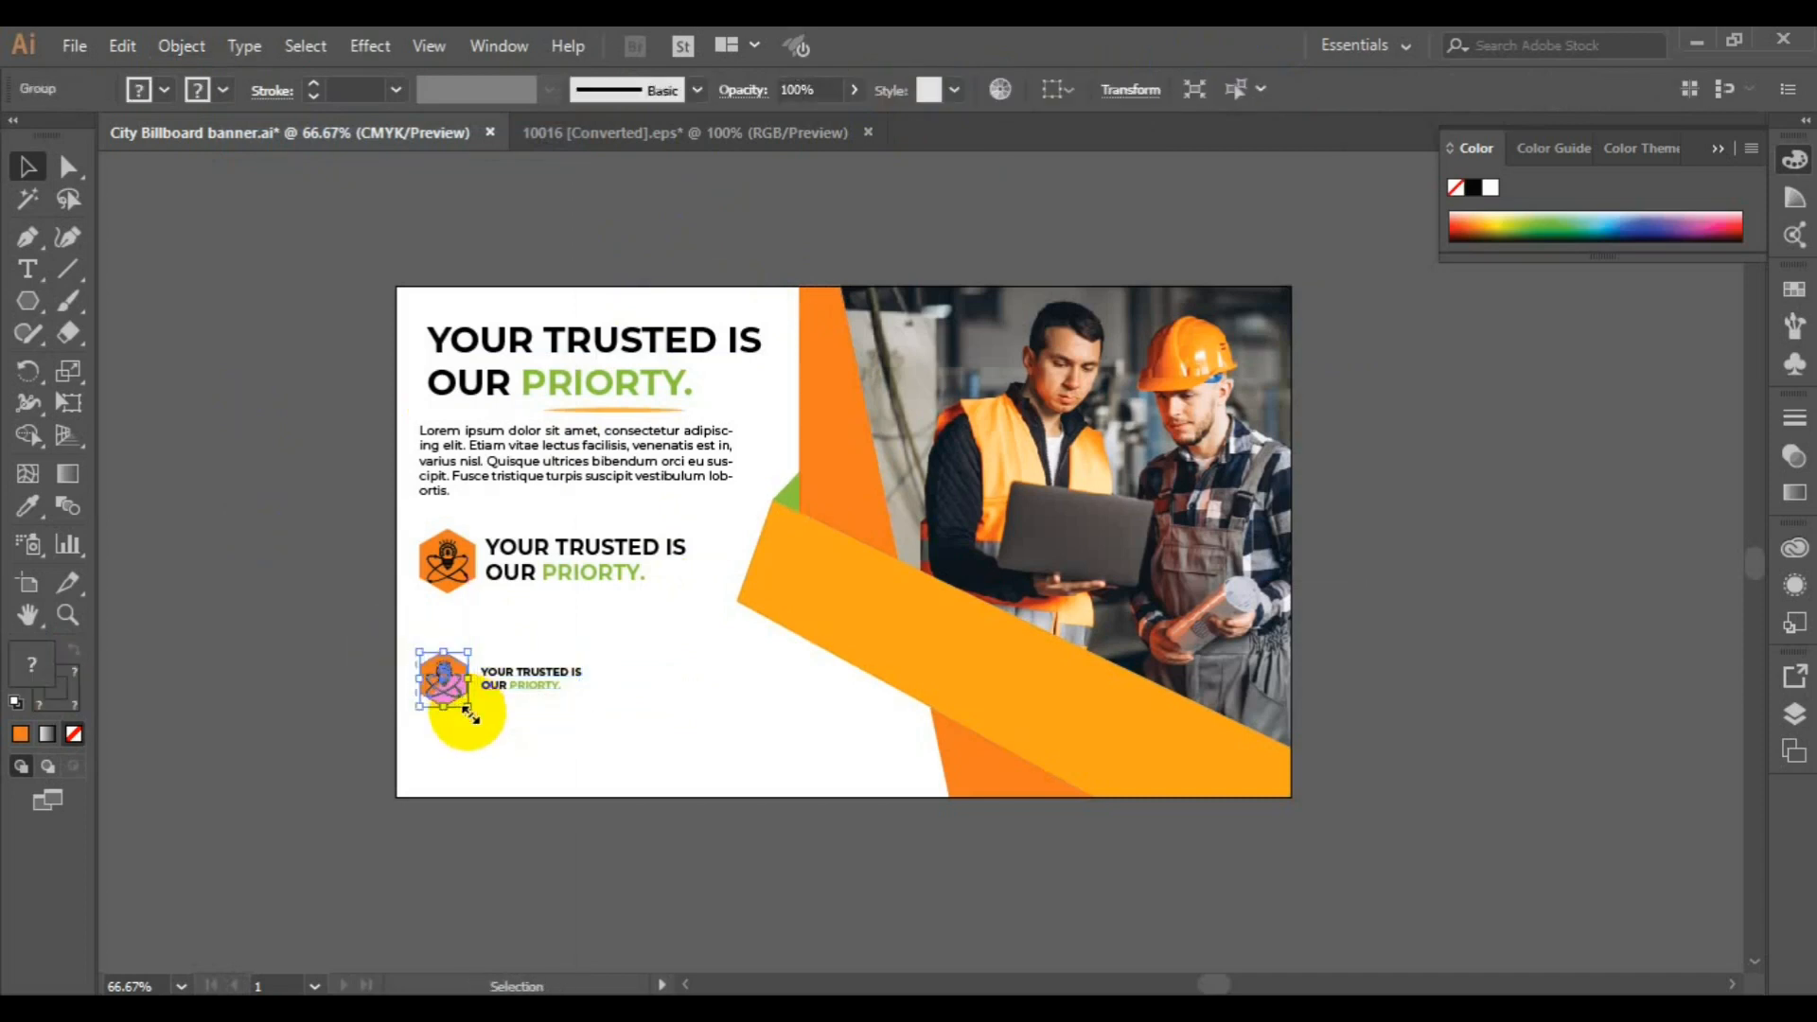
left_click(536, 681)
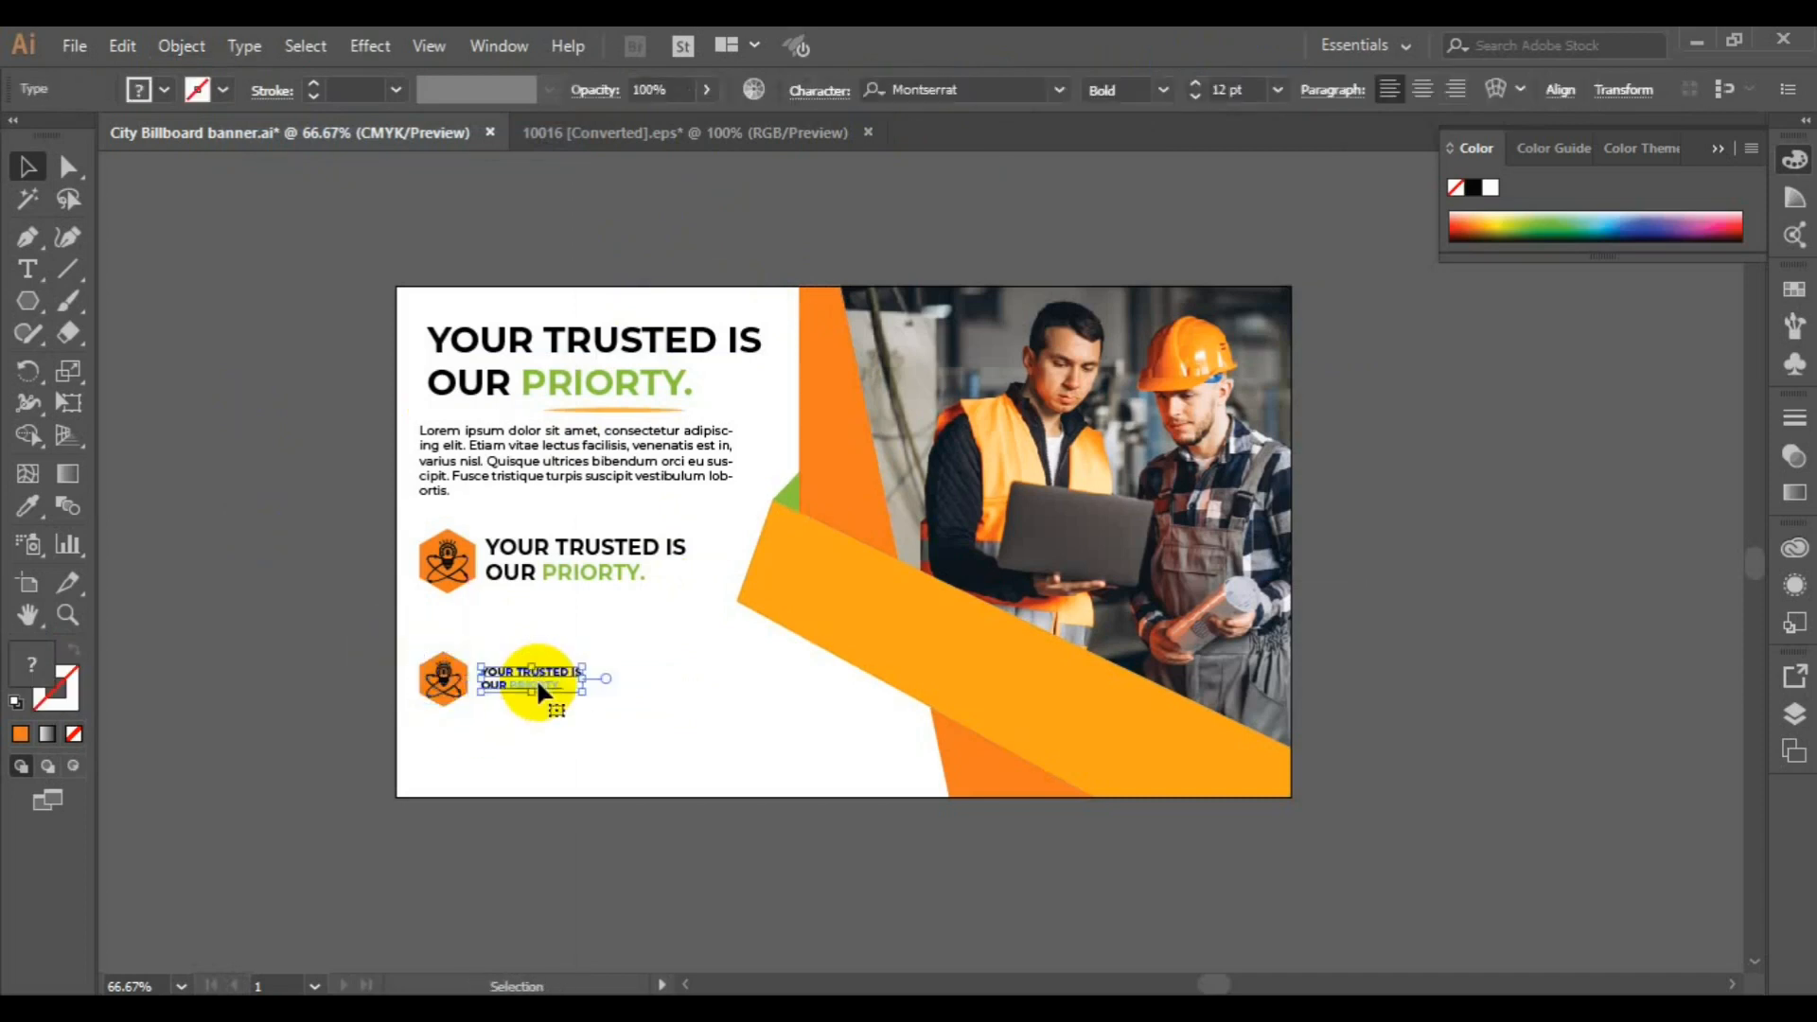
left_click(26, 515)
left_click(783, 490)
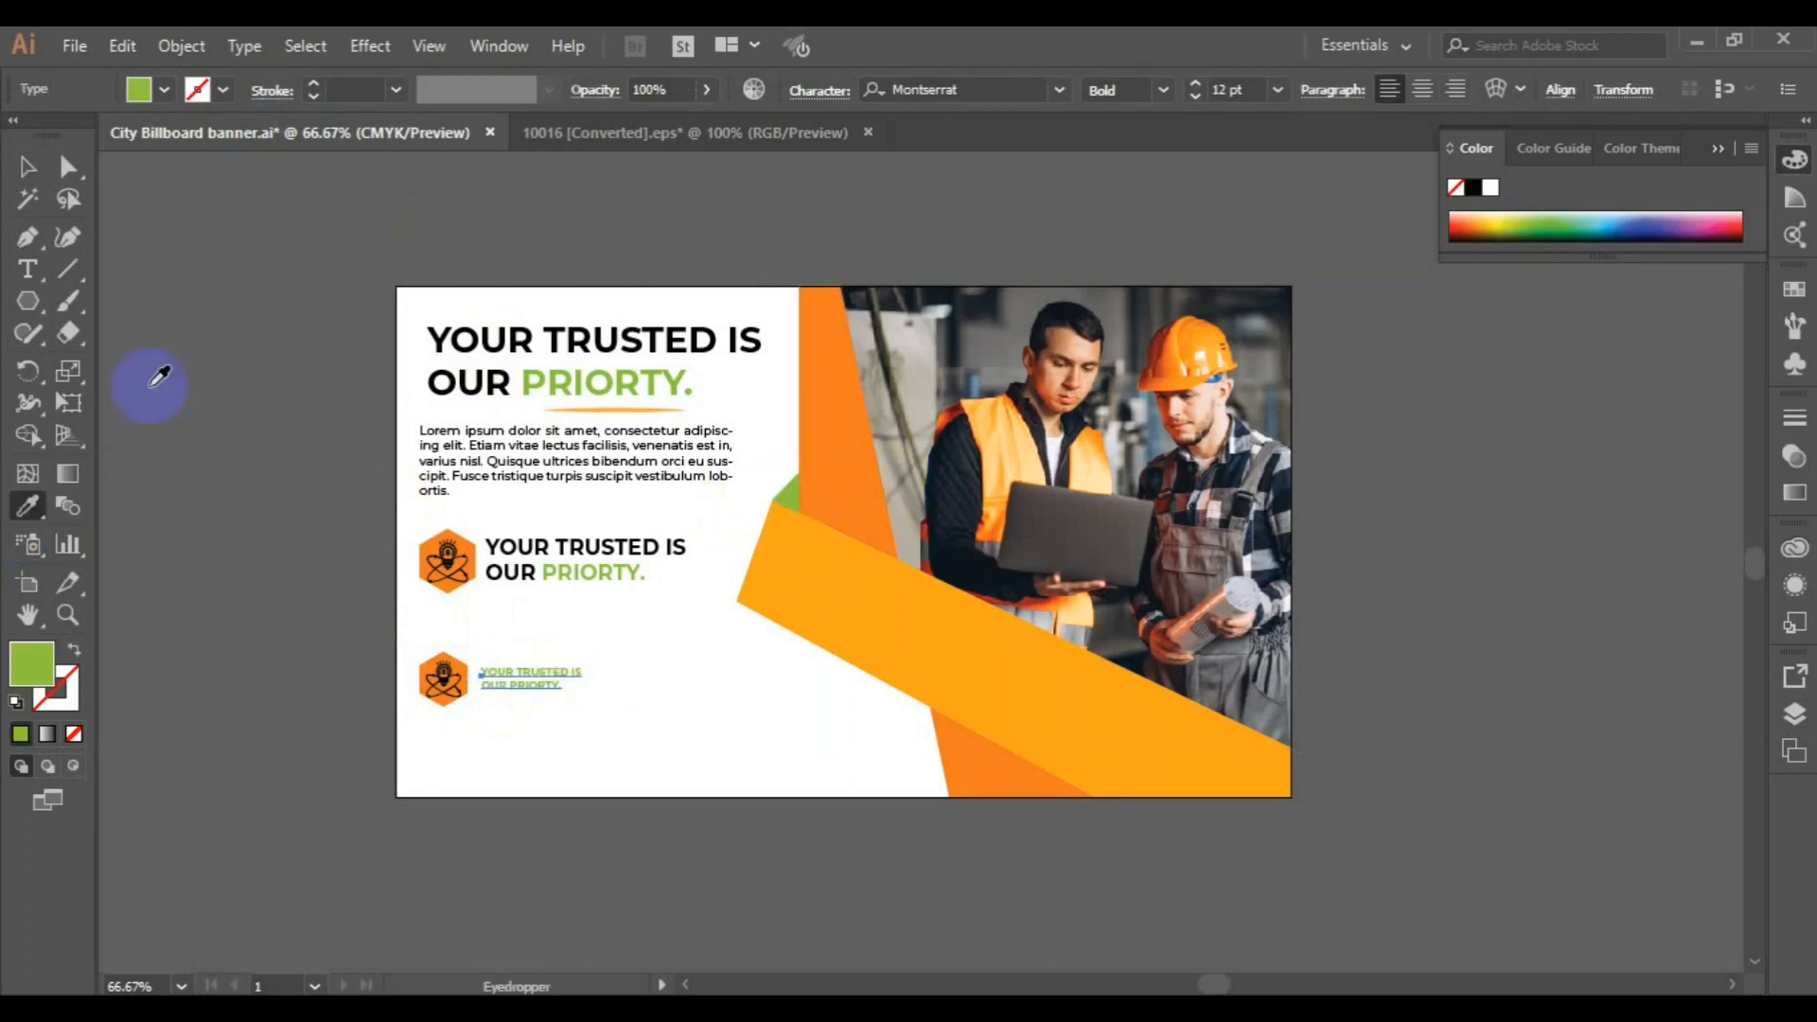
Recolor the lower badge's text with the orange of the slanted shape beside the photo
left_click(29, 167)
left_click(433, 684, "shift")
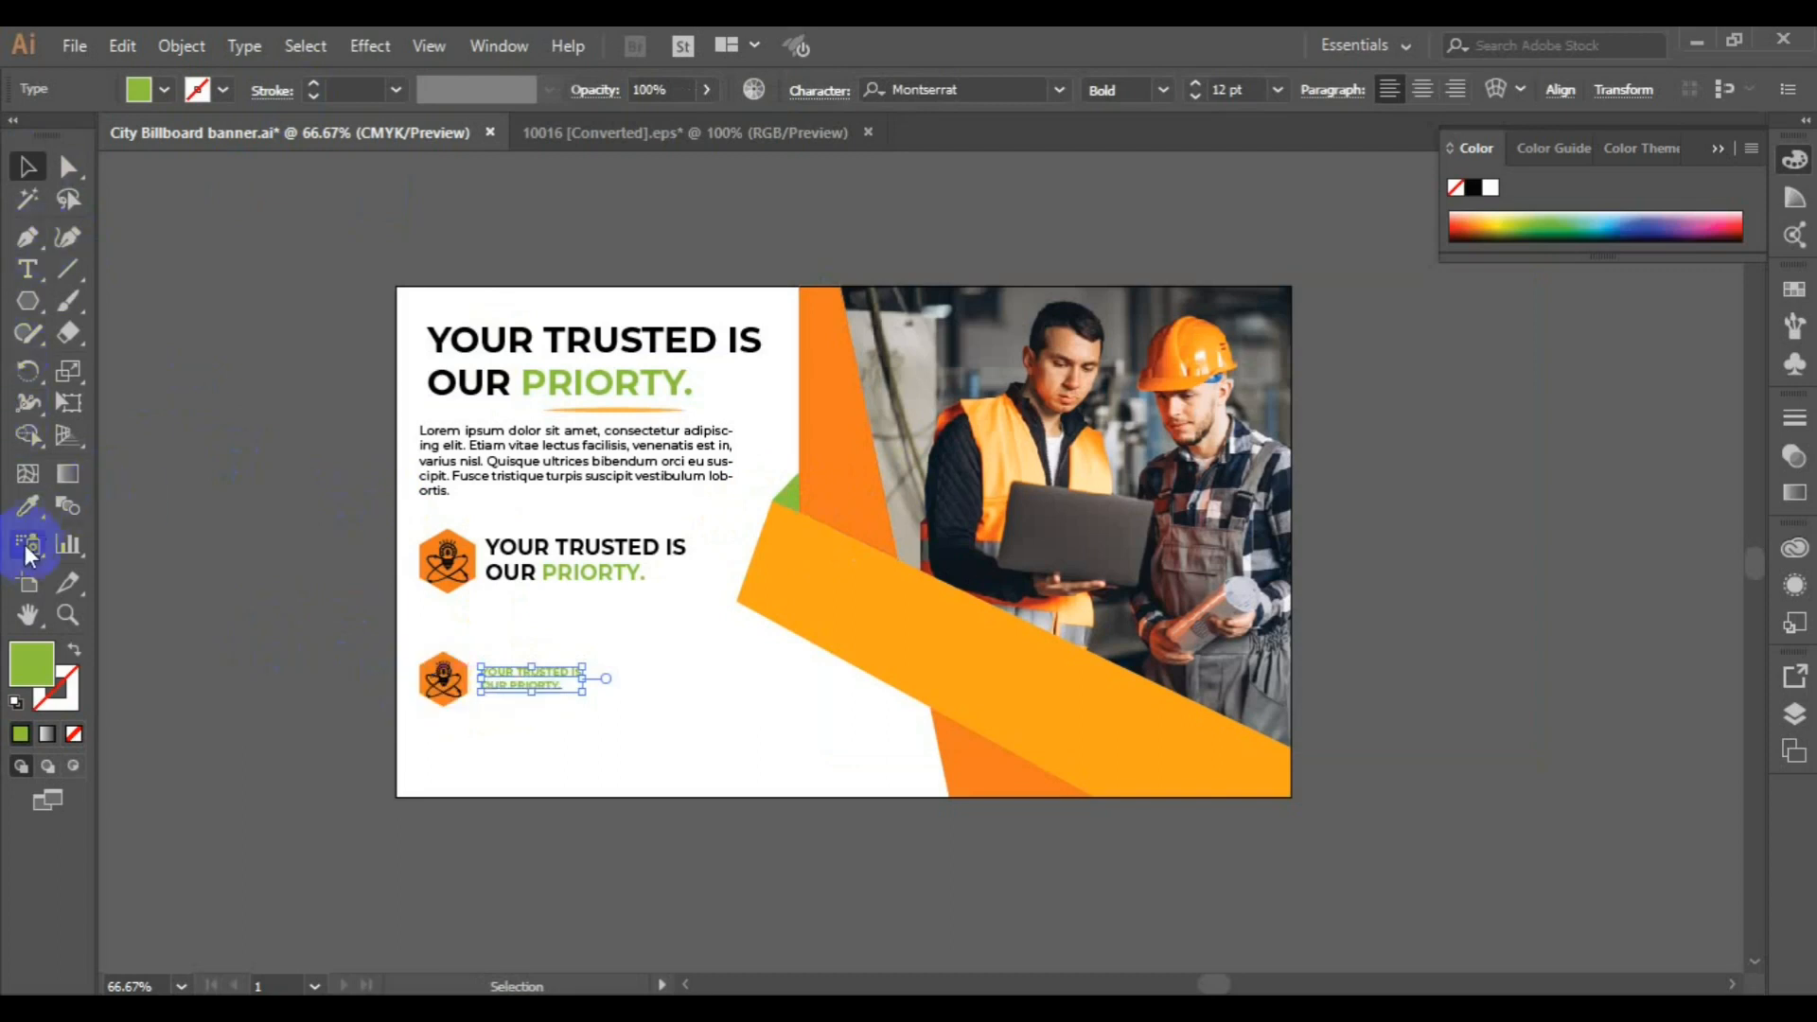
left_click(28, 506)
left_click(833, 437)
left_click(27, 168)
left_click(444, 700)
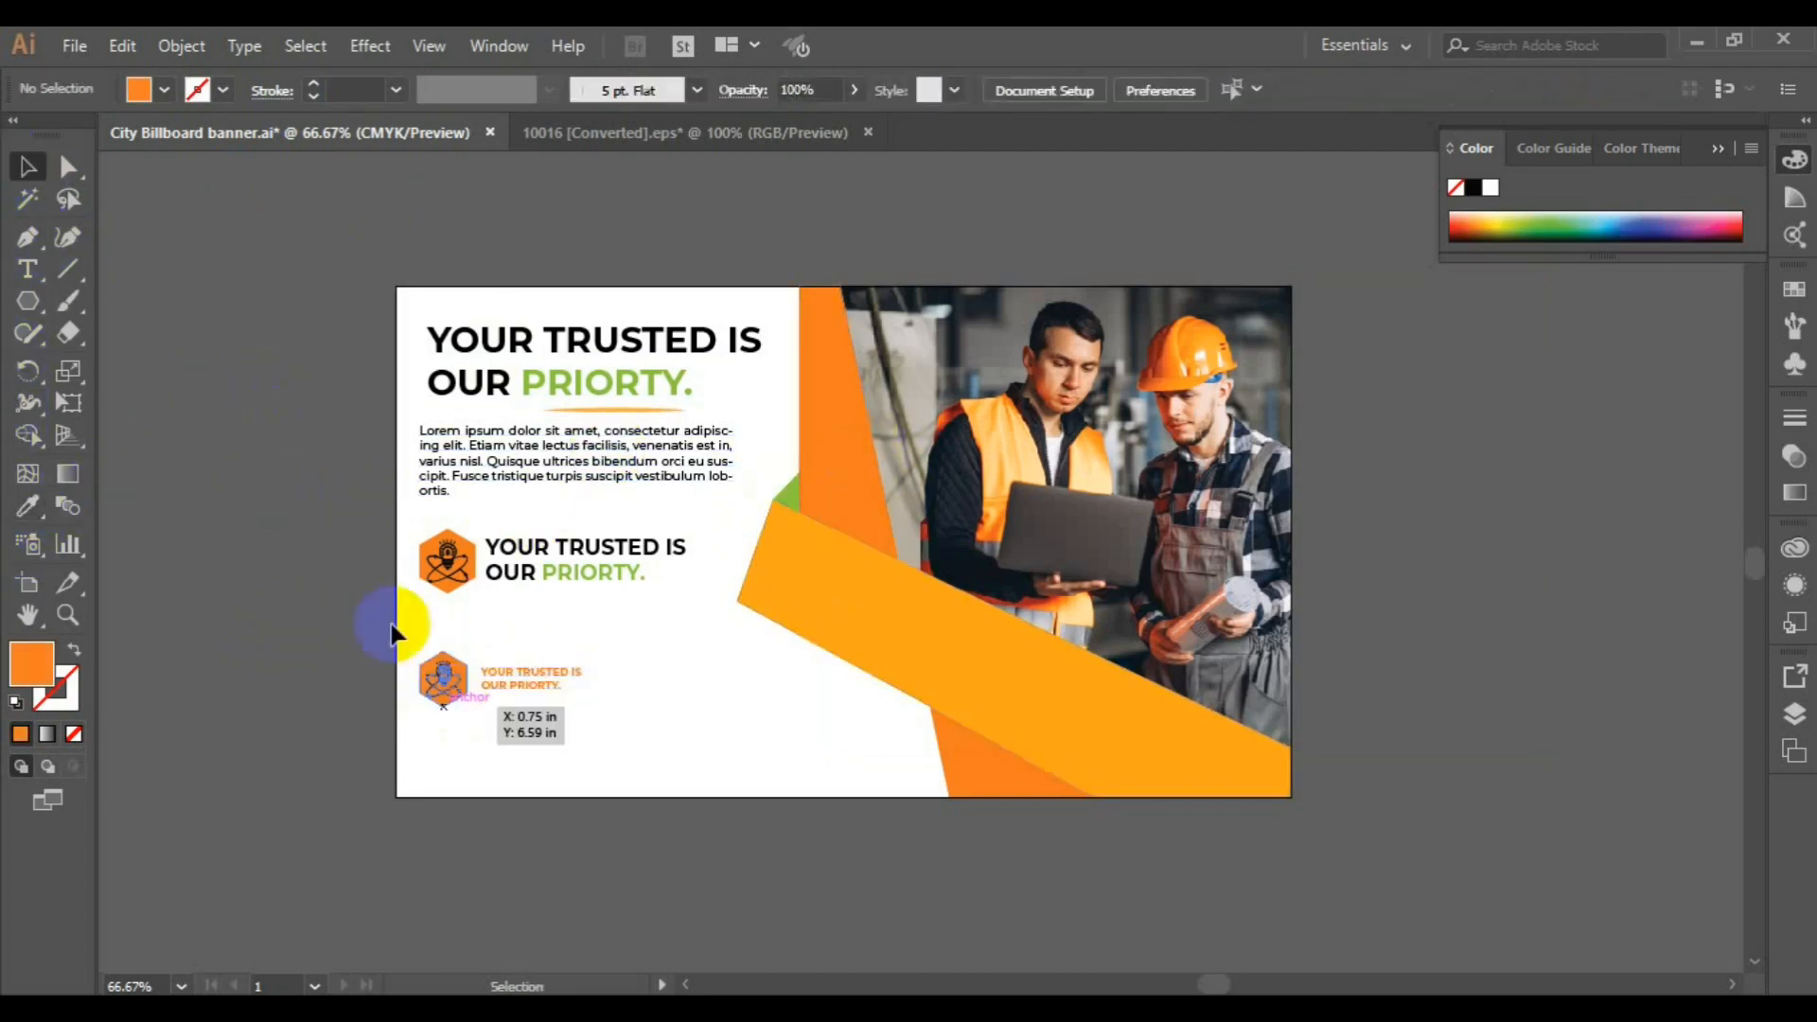
Ungroup the lower badge and recolor its hexagon with the small triangle's green
left_click(443, 679)
left_click(181, 46)
left_click(301, 138)
left_click(382, 689)
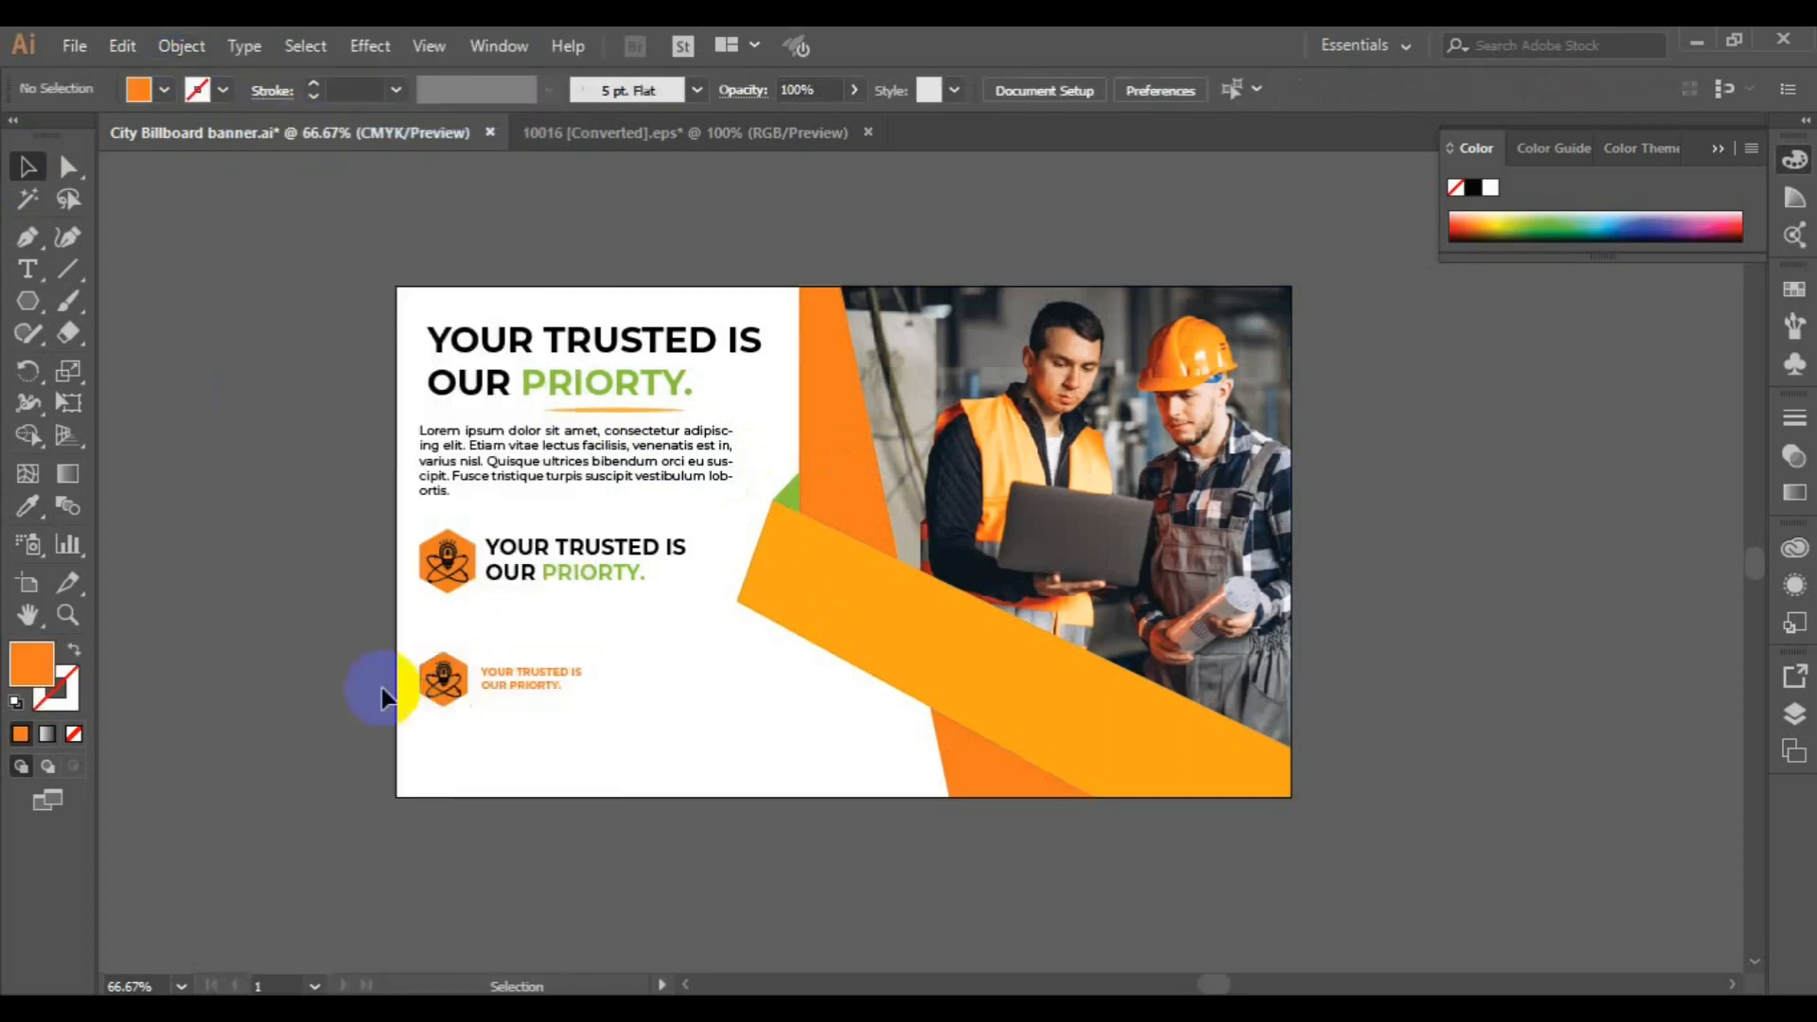
left_click(441, 677)
left_click(28, 508)
left_click(788, 487)
left_click(29, 168)
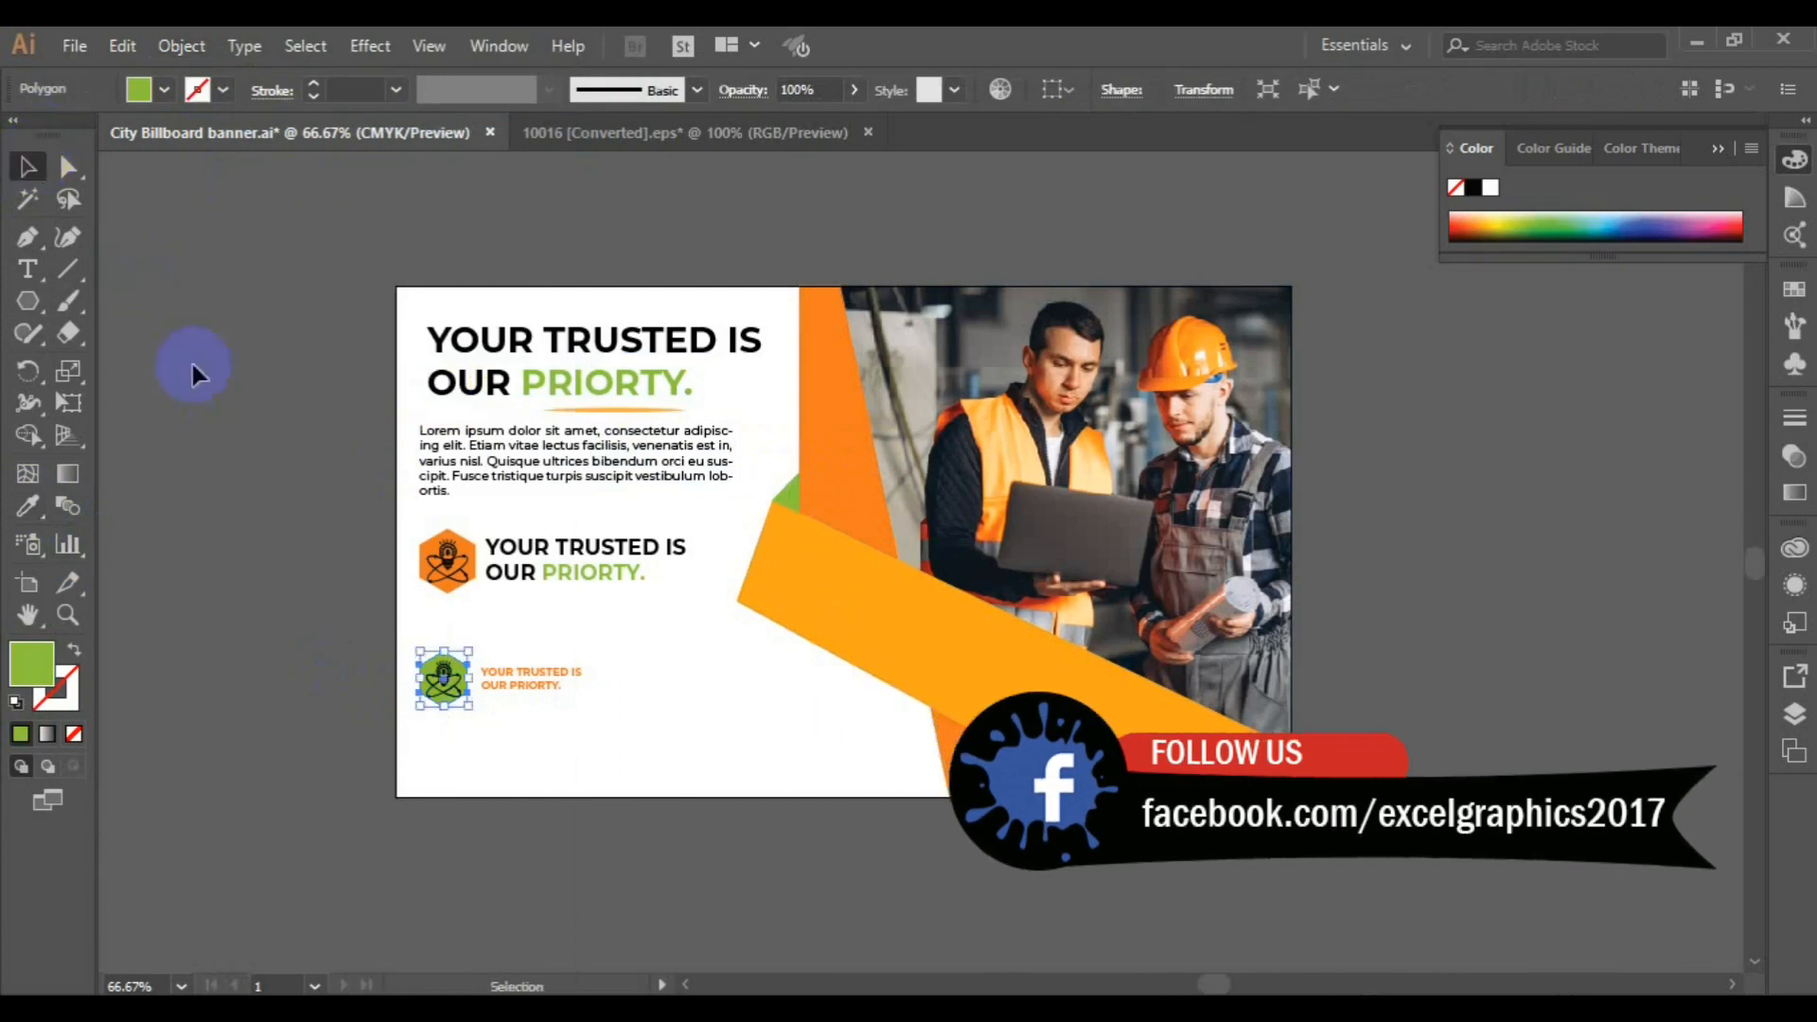
Group the green hexagon together with its icon
left_click(450, 673)
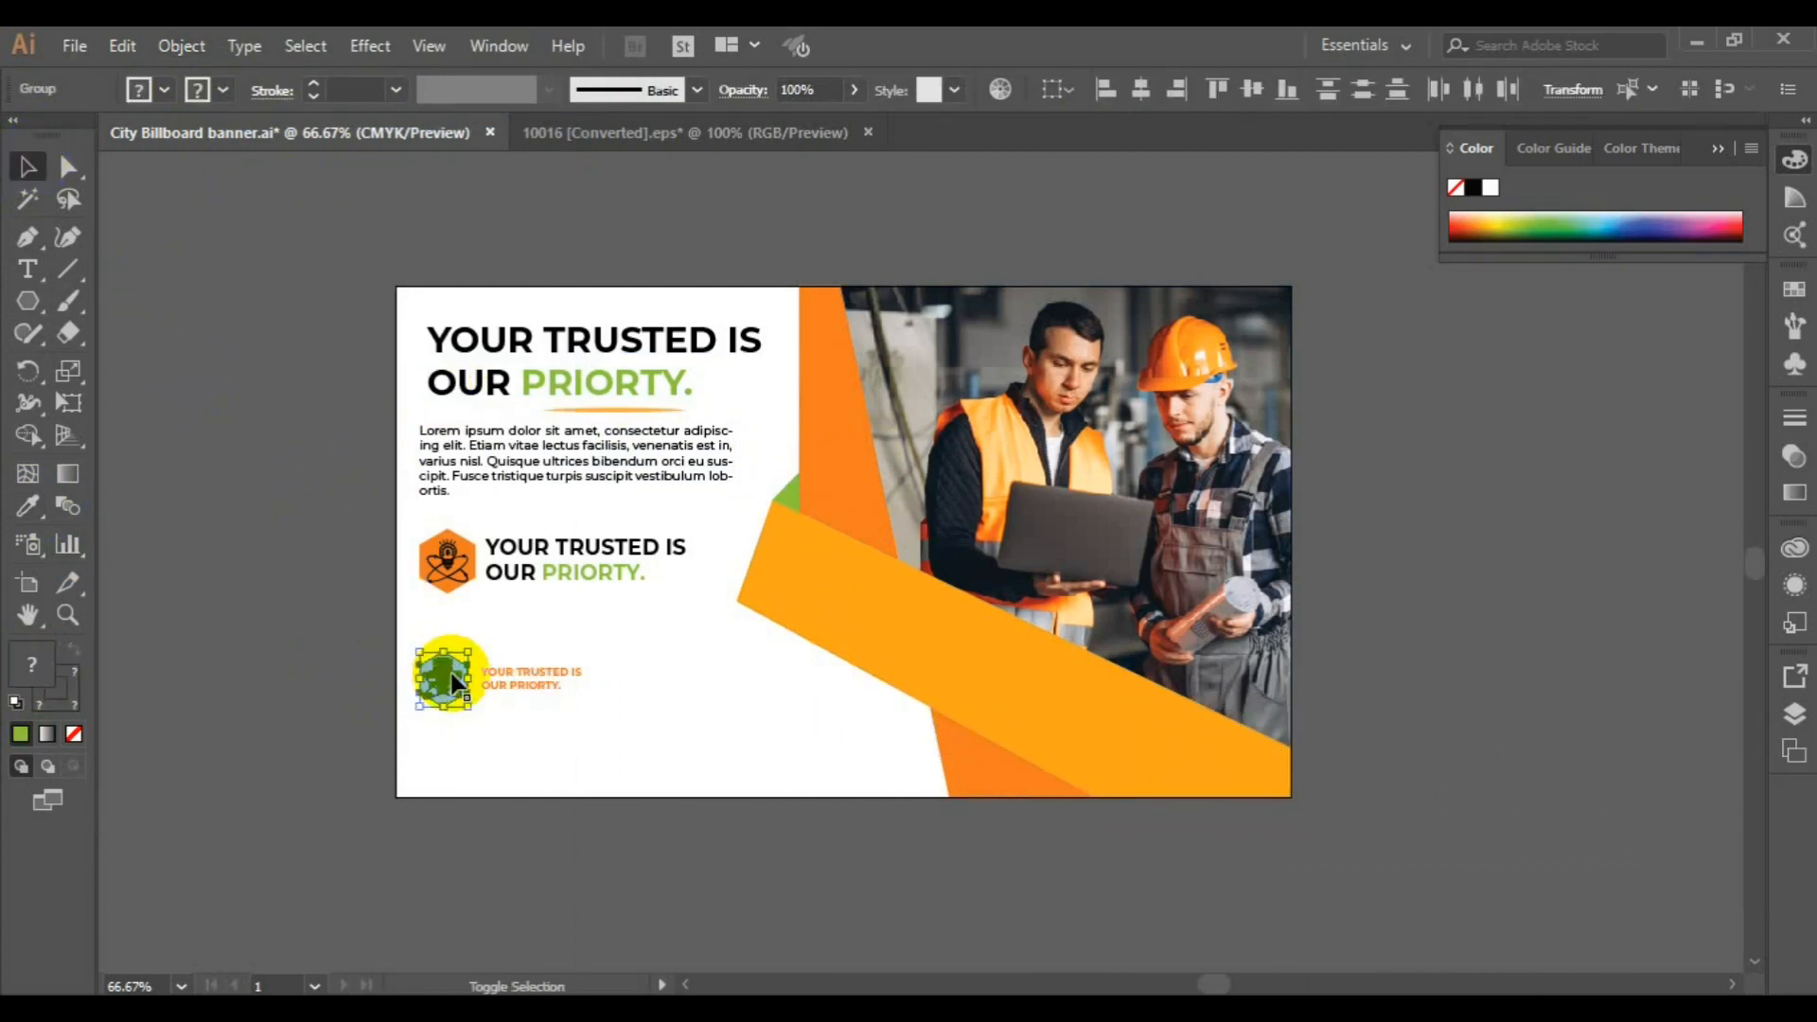
left_click(181, 47)
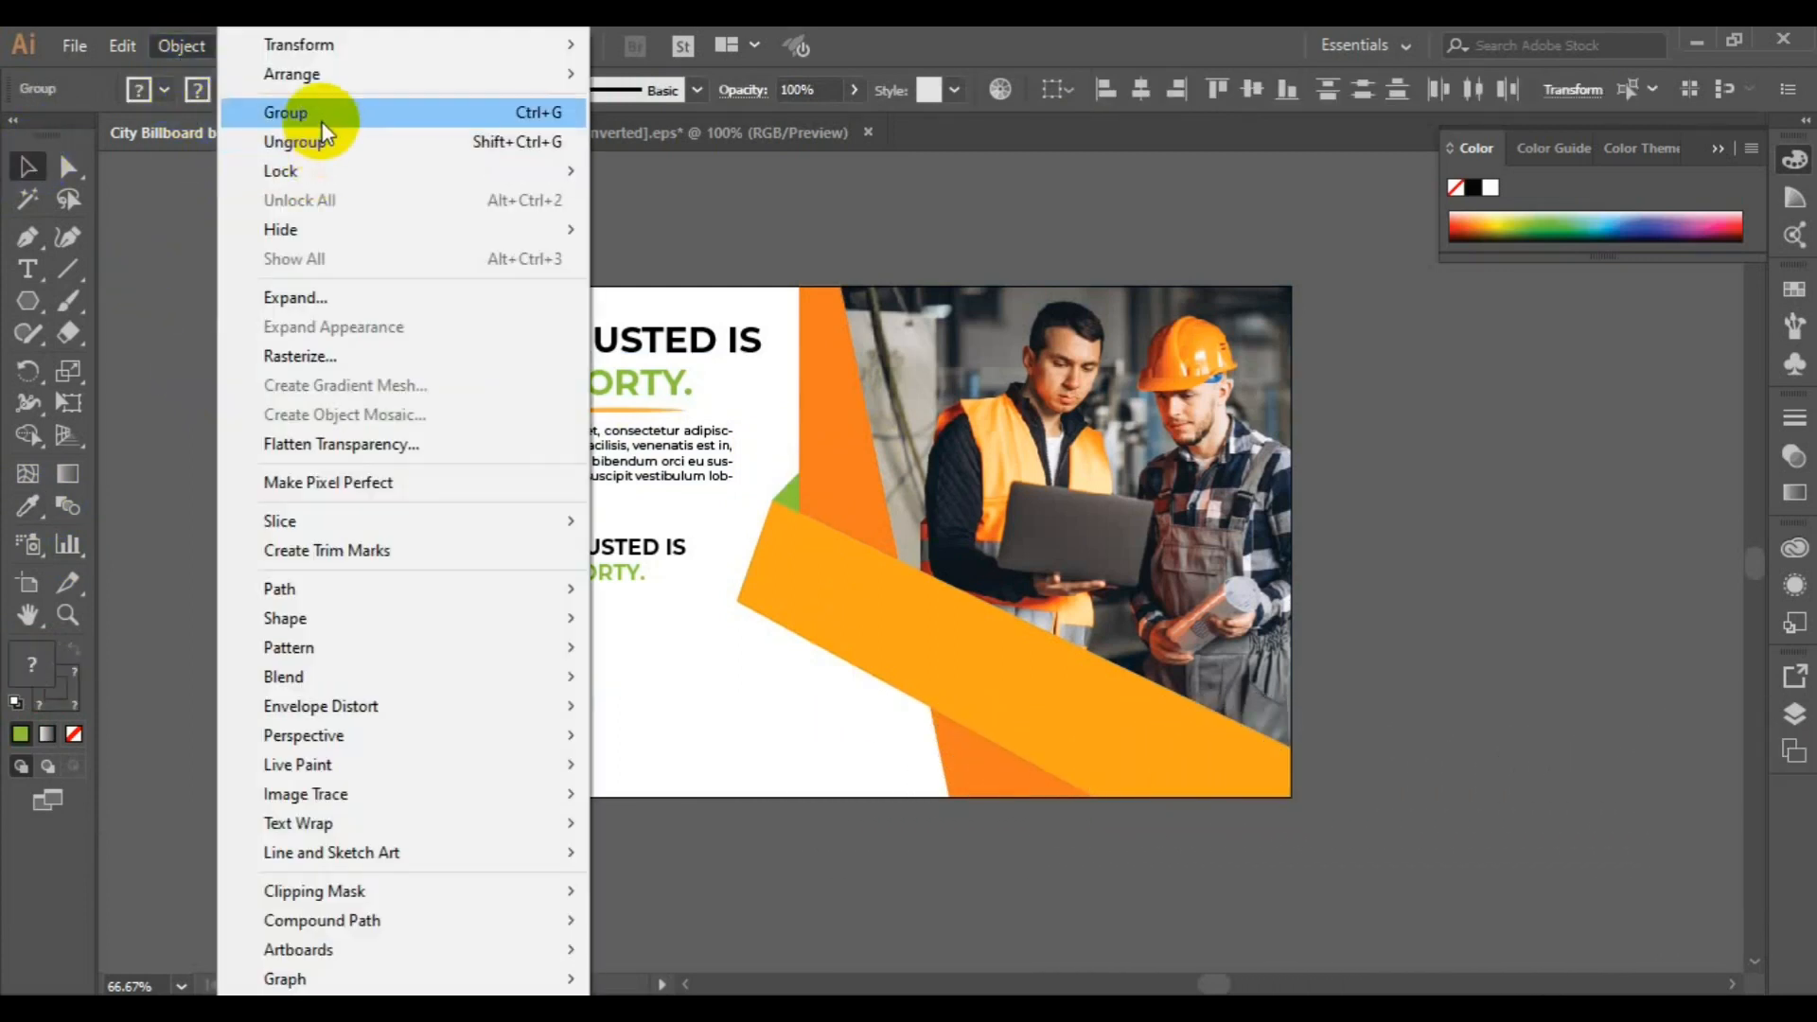
left_click(318, 109)
left_click(550, 668, "shift")
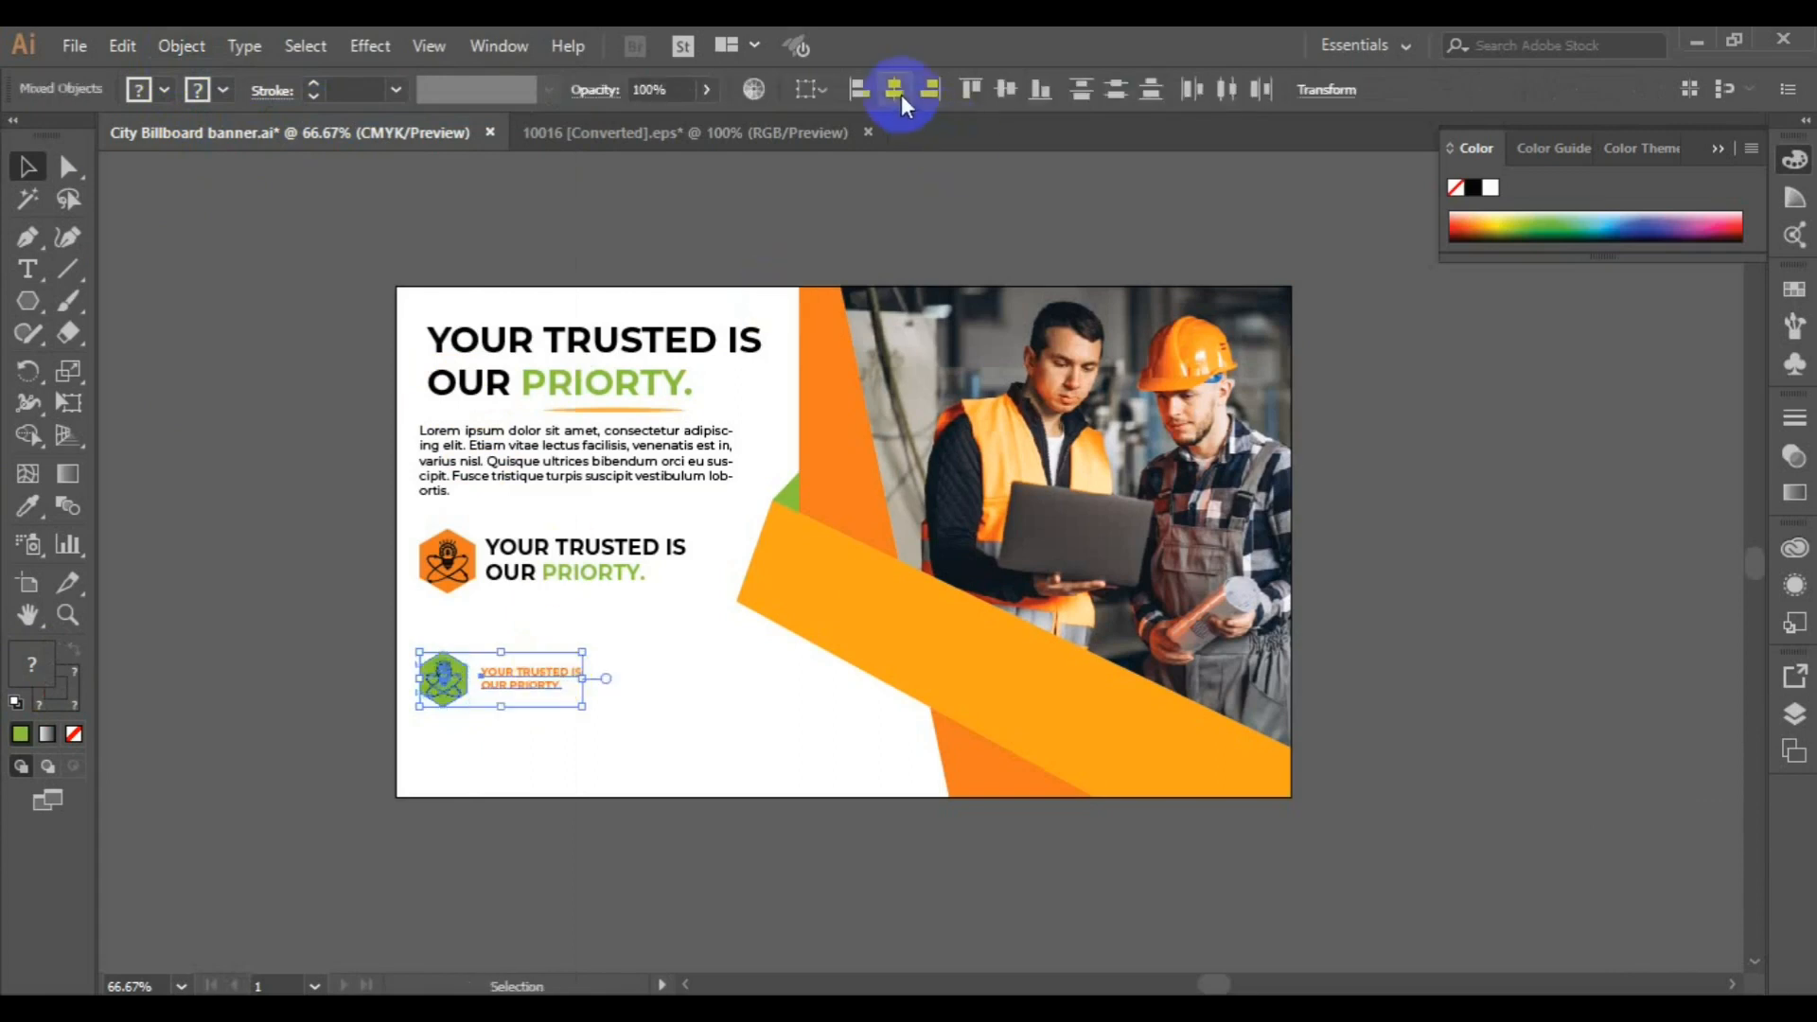
left_click(536, 690)
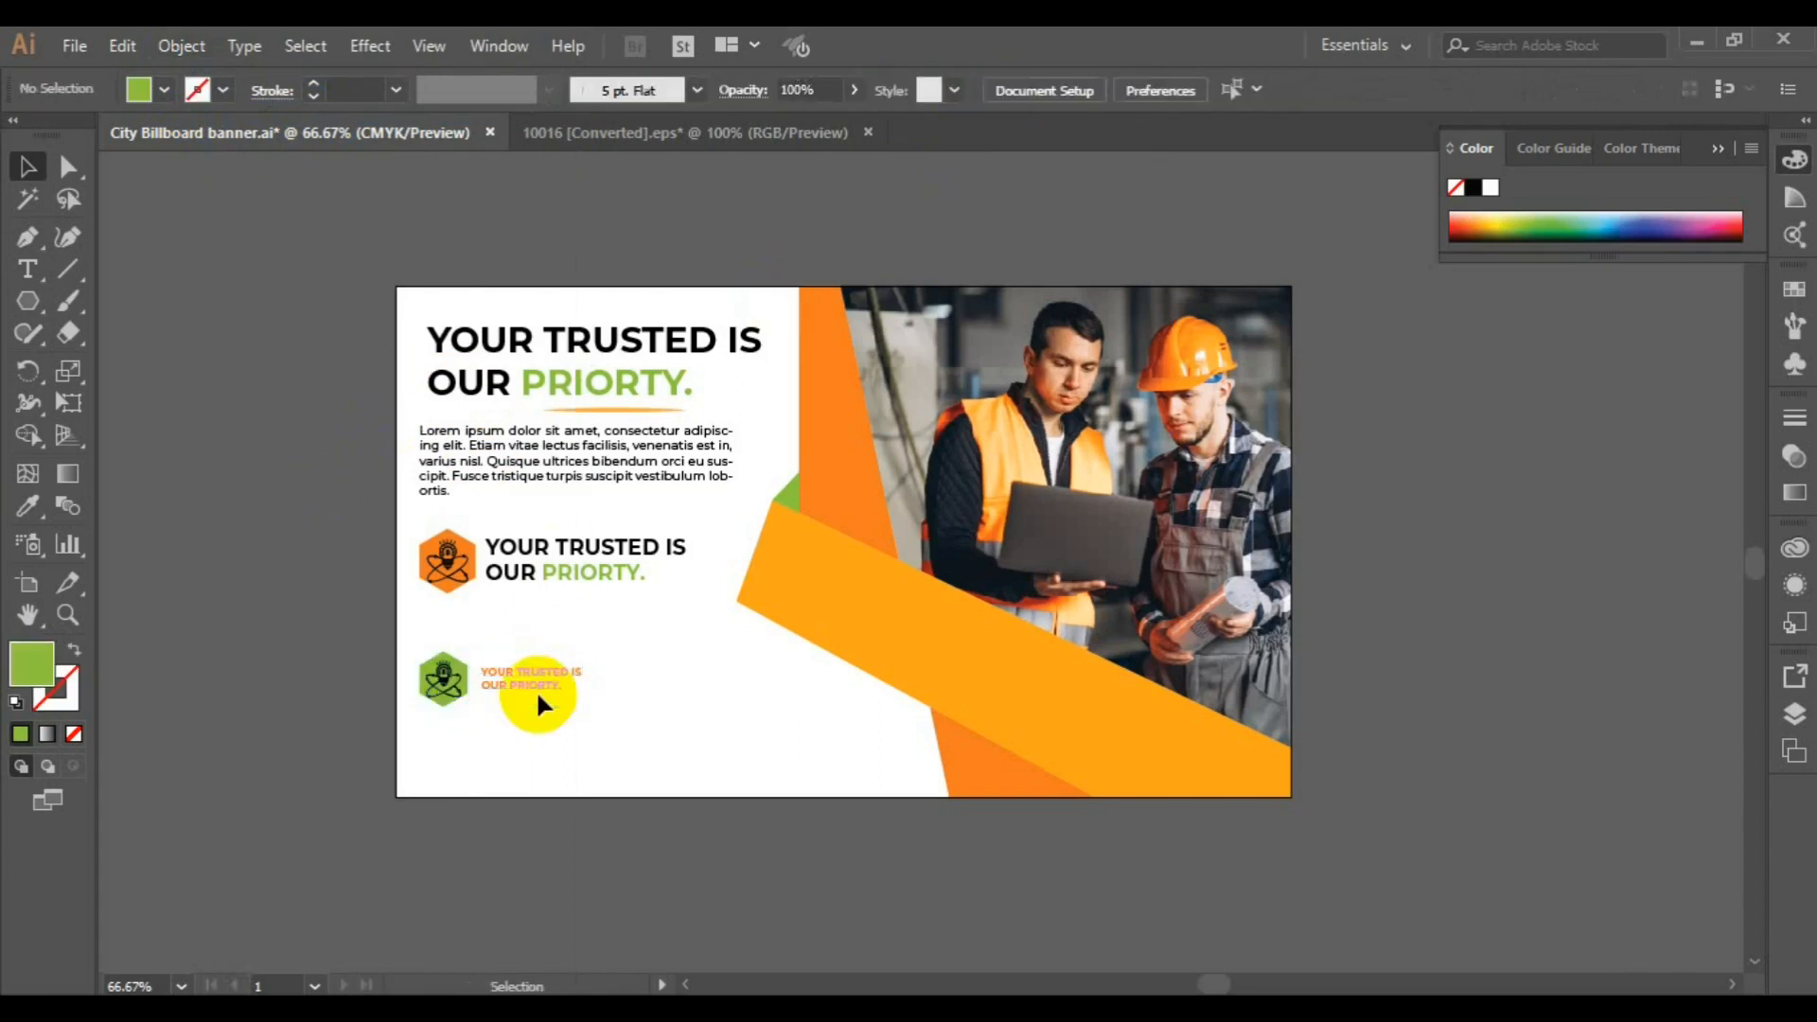
Add a small text frame of Lorem ipsum placeholder text directly below the green badge and its label
left_click(27, 268)
left_click_drag(422, 716, 603, 778)
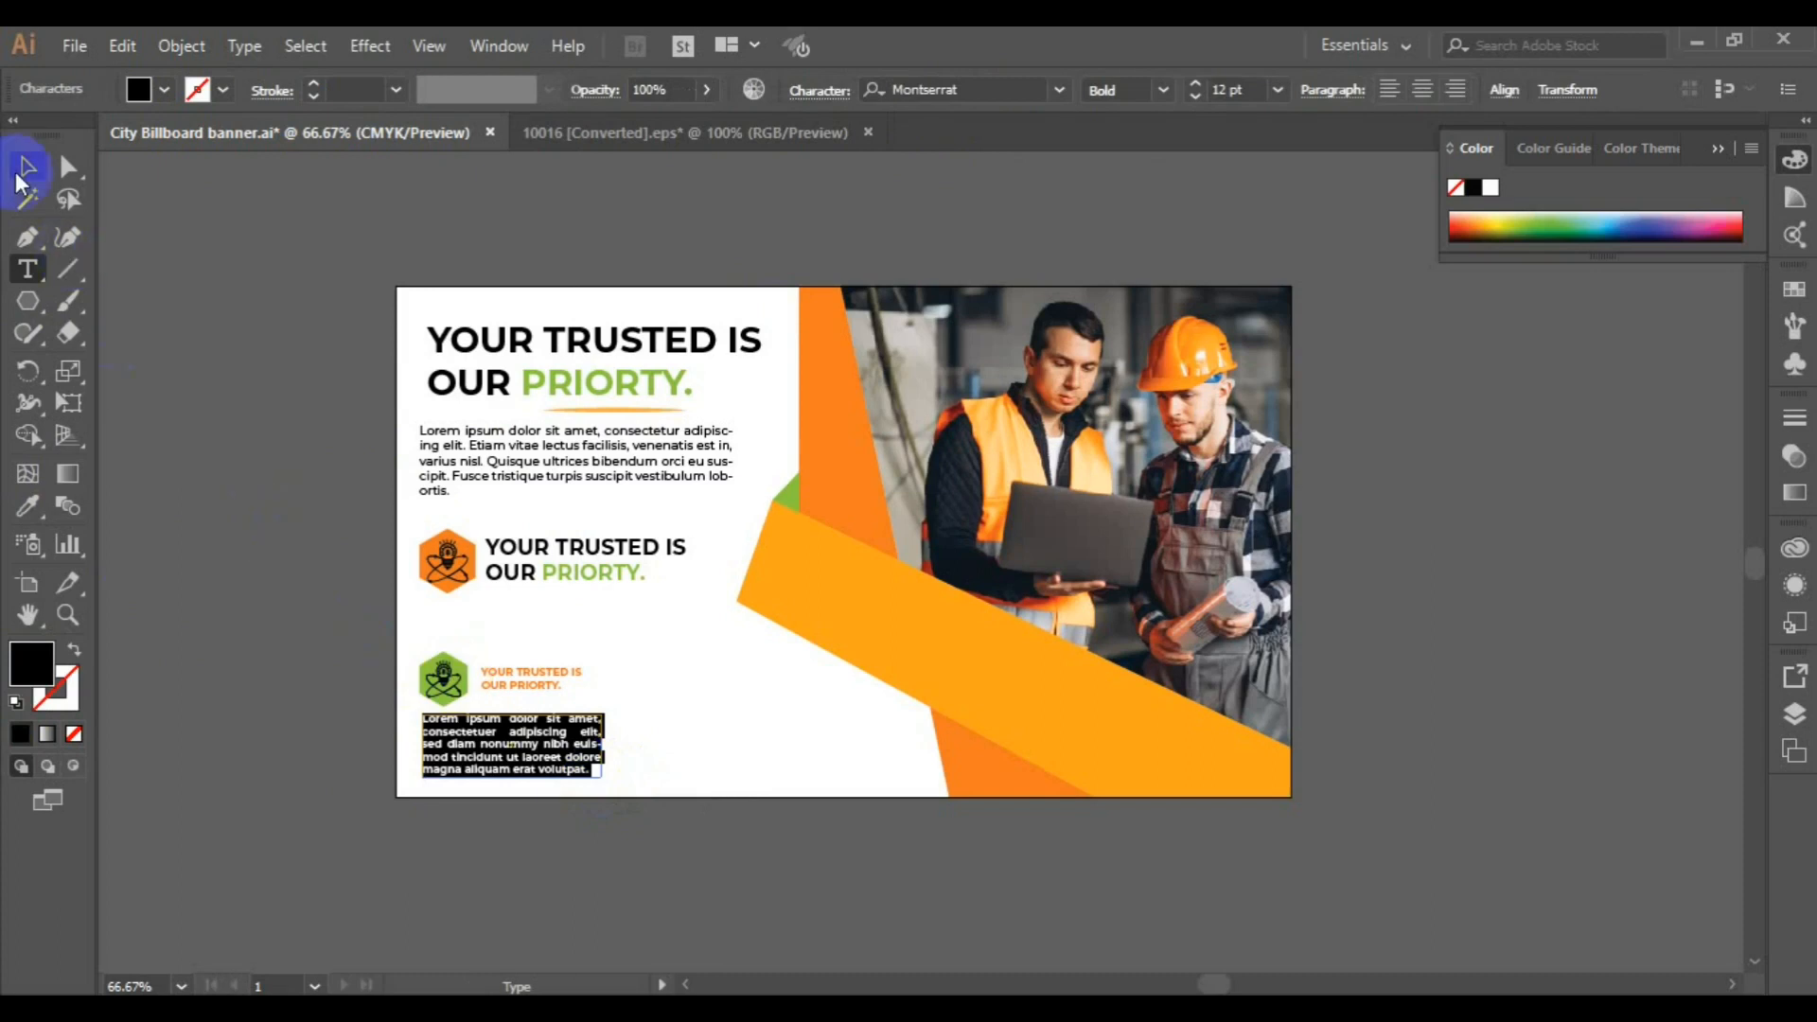
left_click(20, 175)
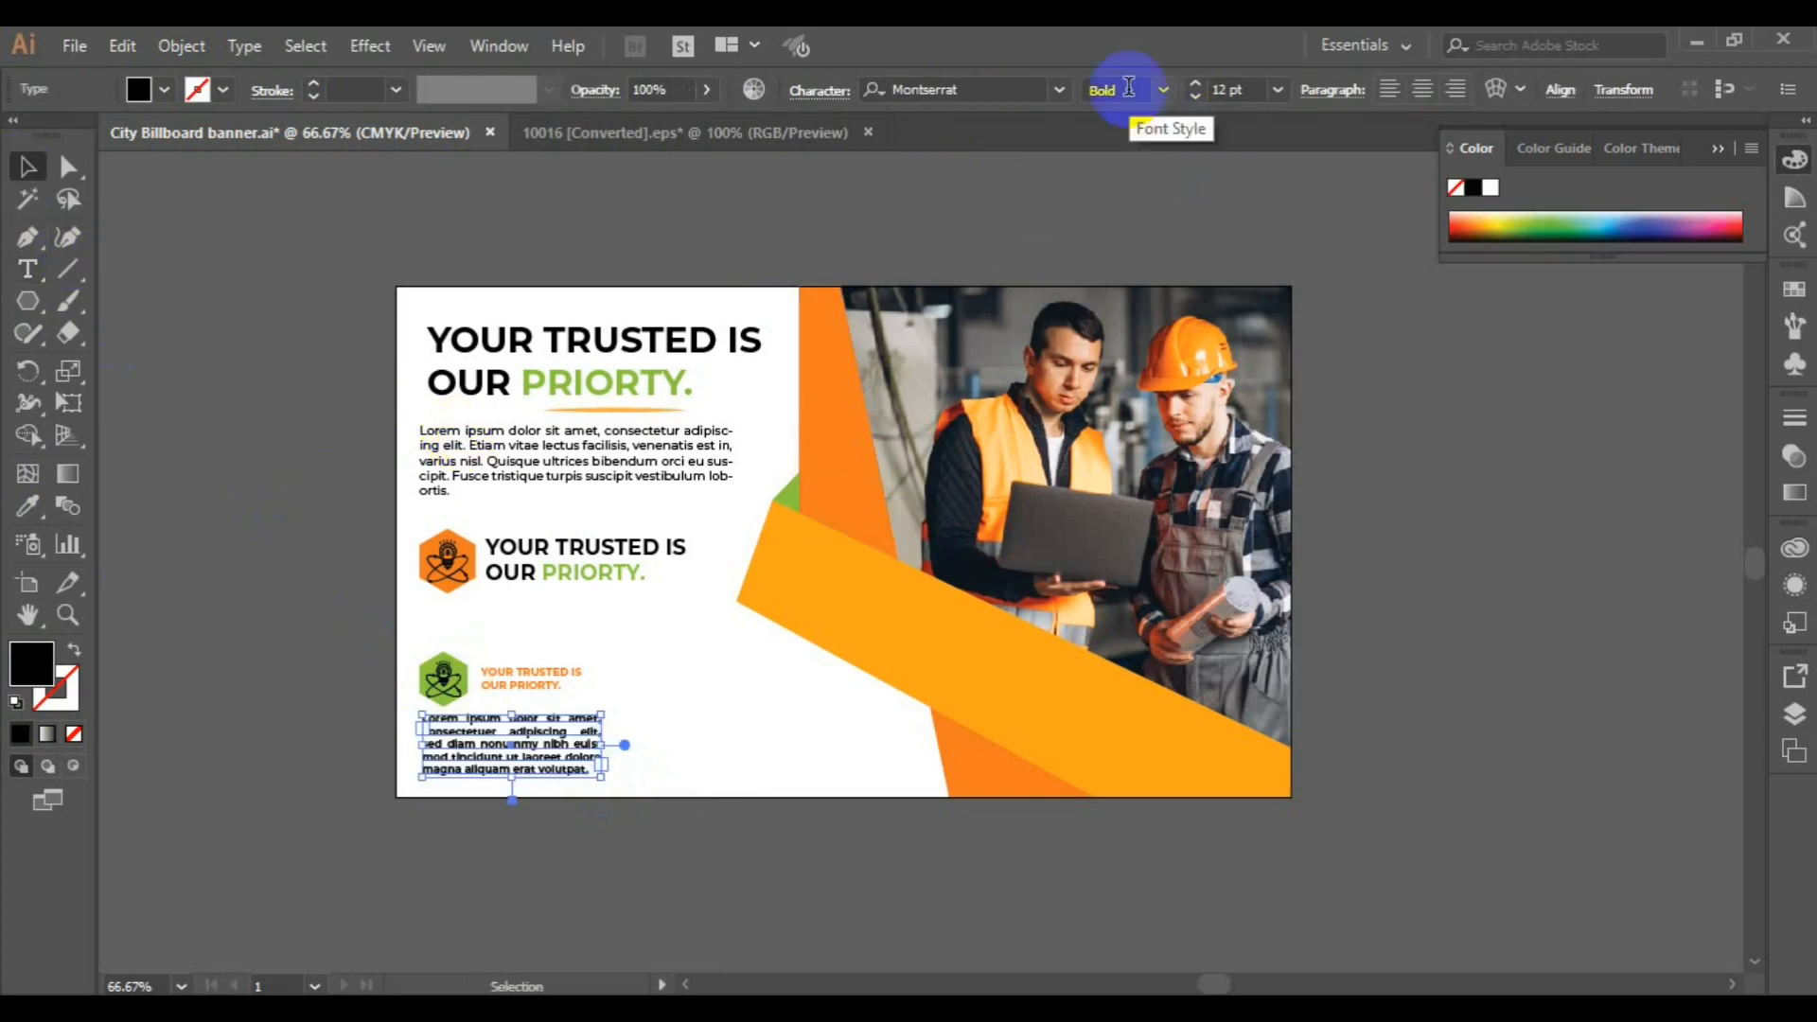
Set the small paragraph's font style to Medium and justify all of its lines
left_click(1164, 93)
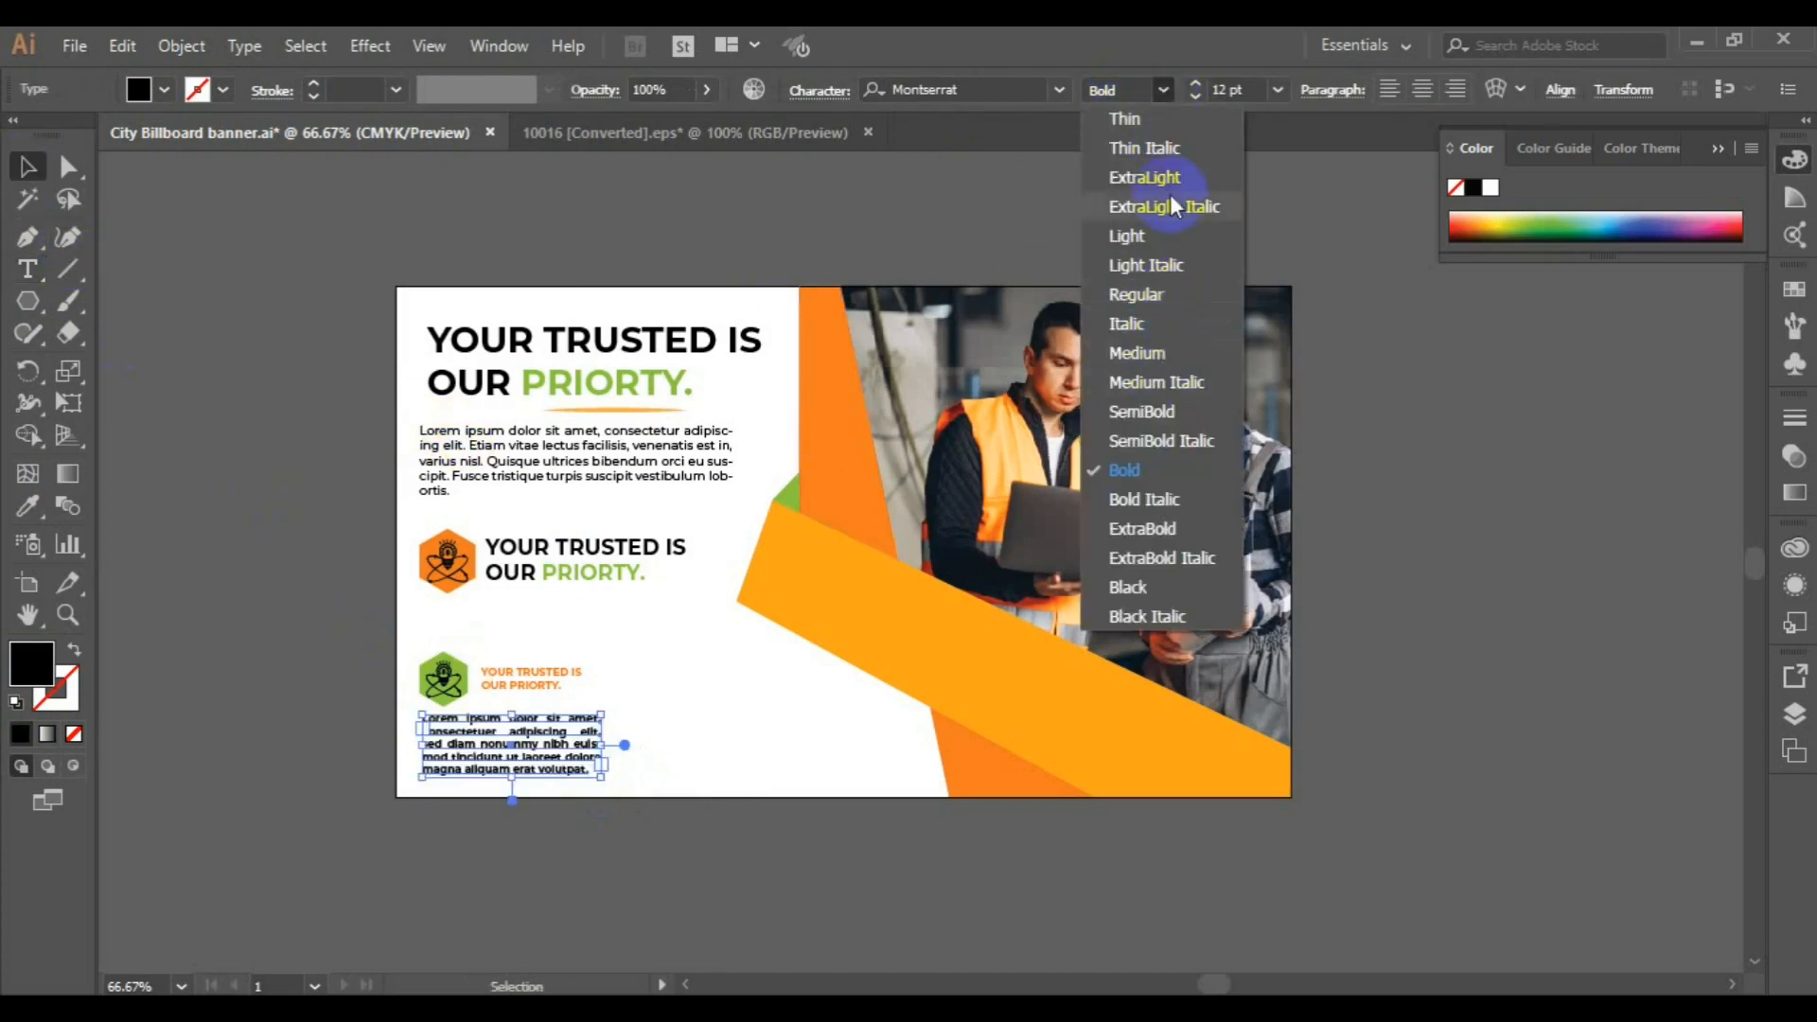
left_click(1160, 350)
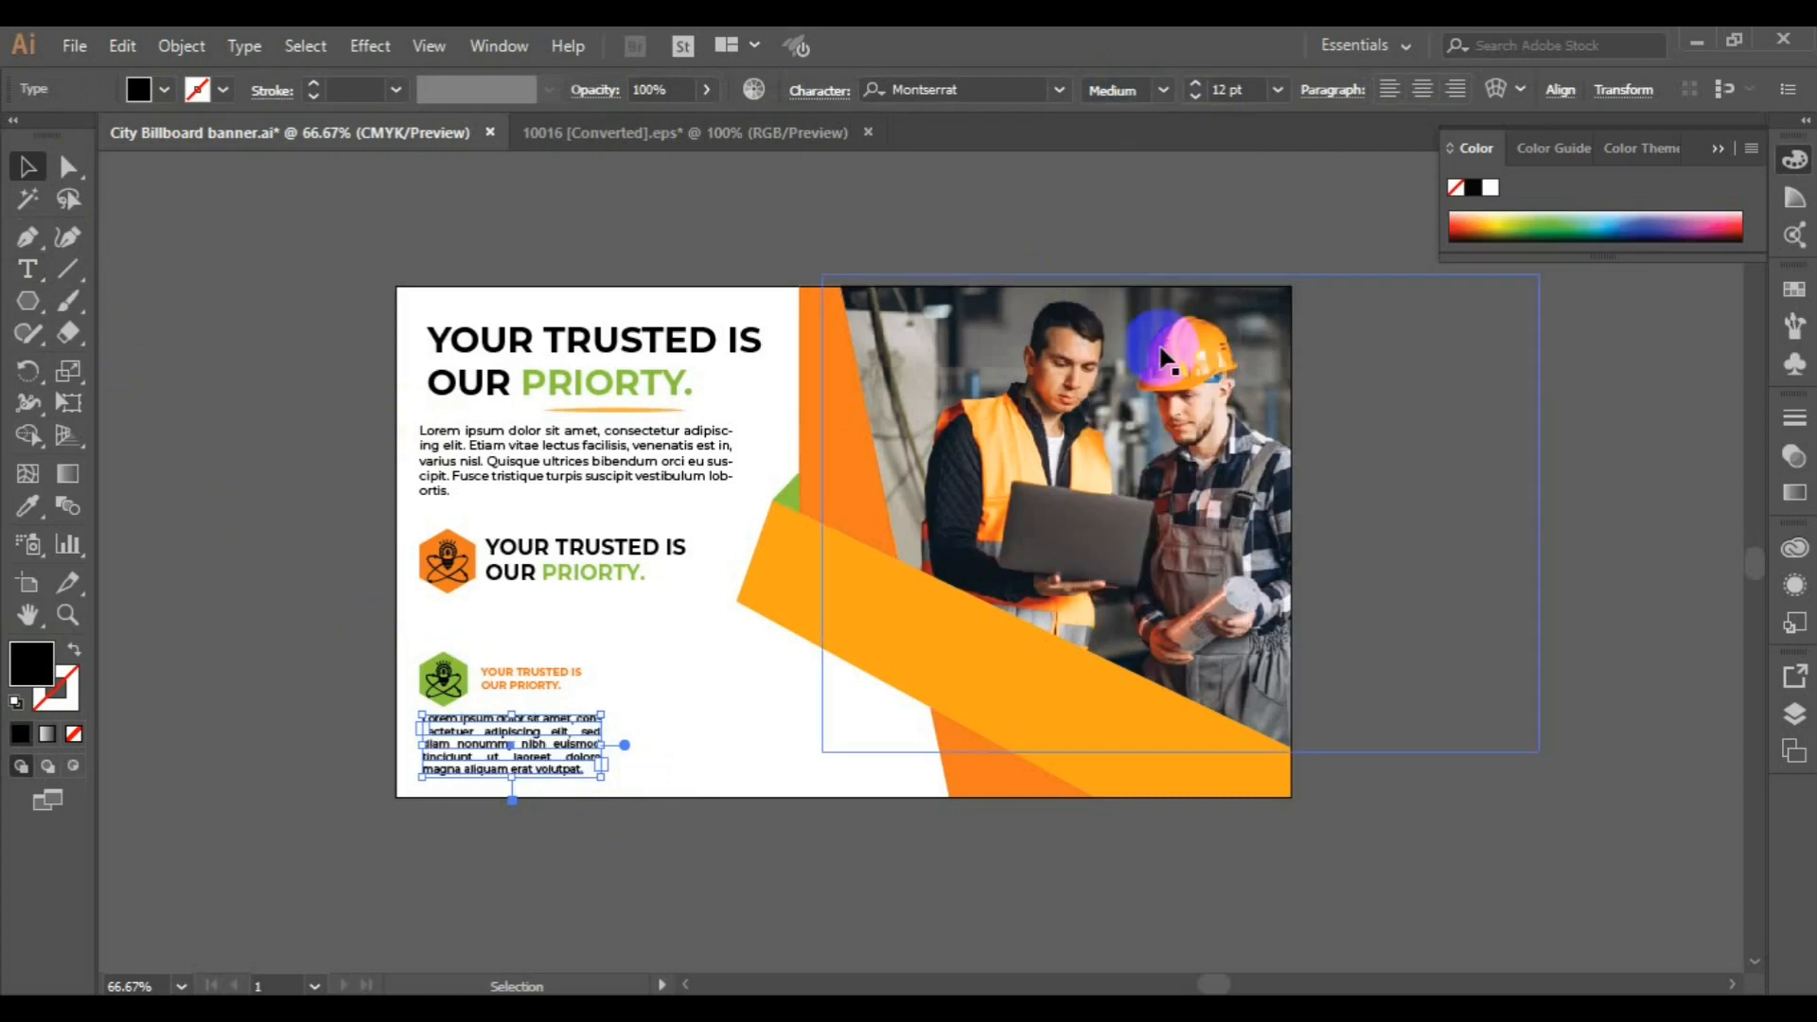
left_click(1344, 93)
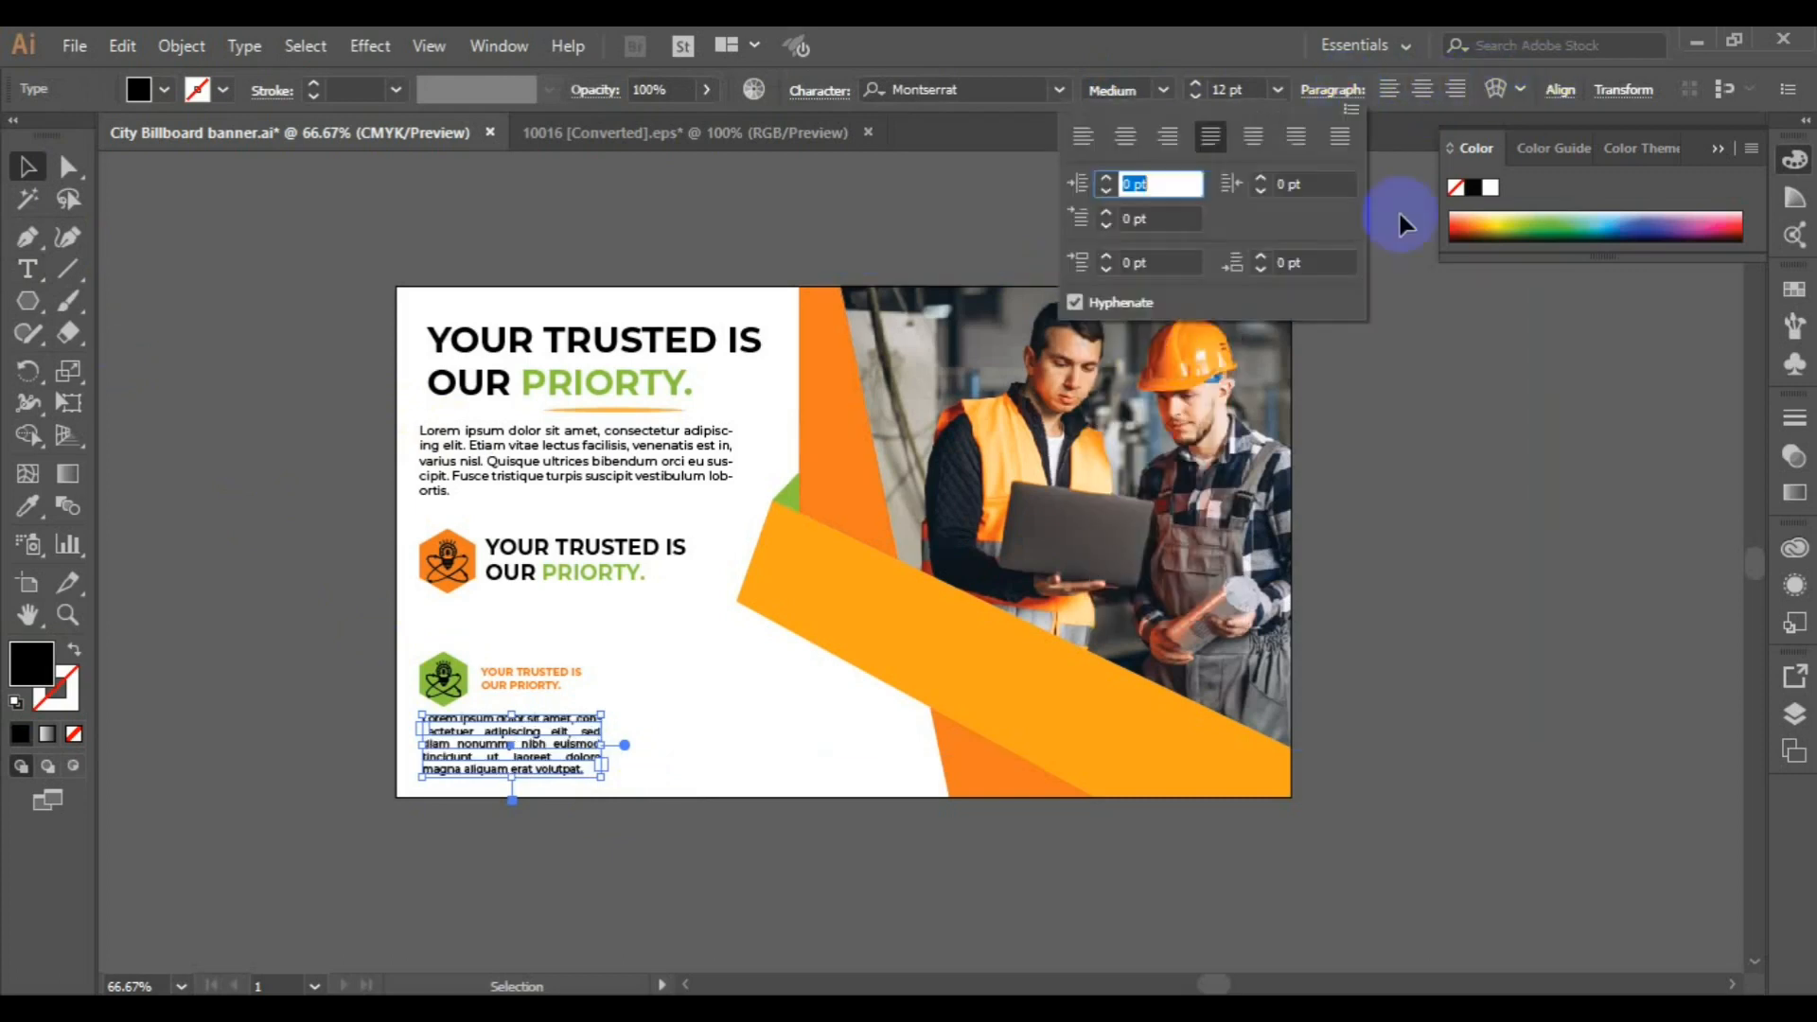
left_click(1084, 143)
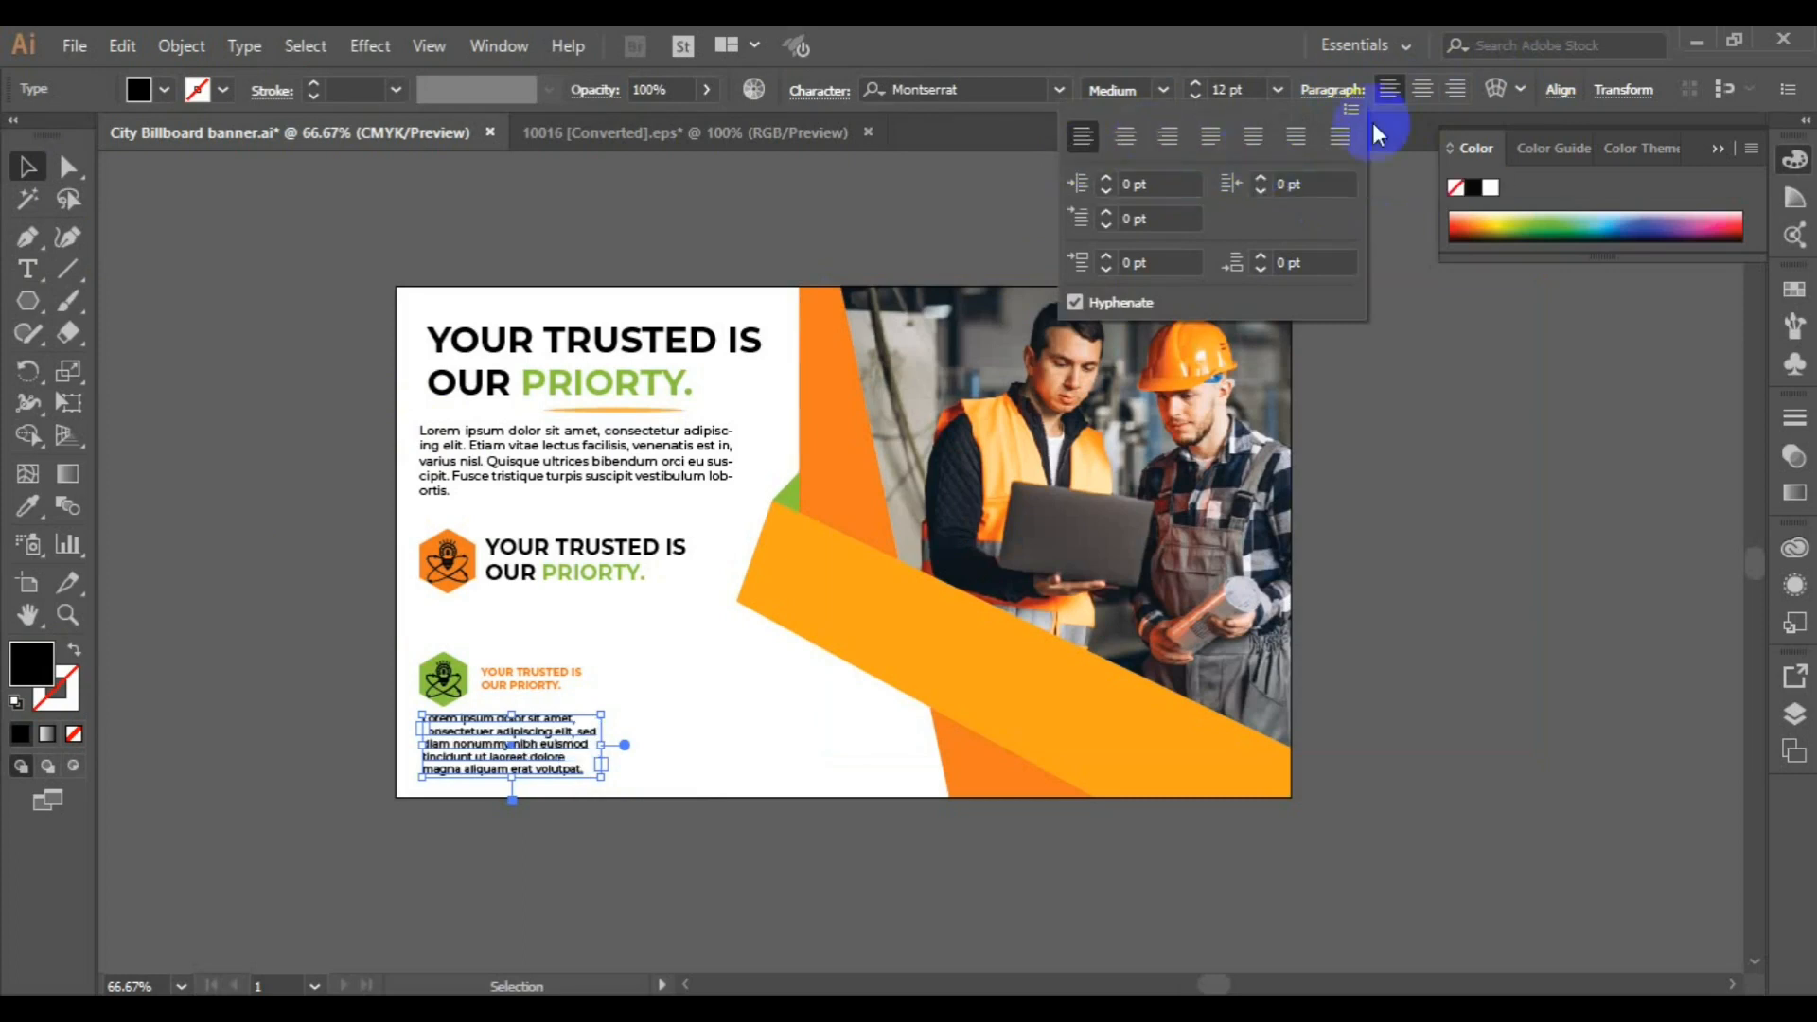
left_click(1342, 135)
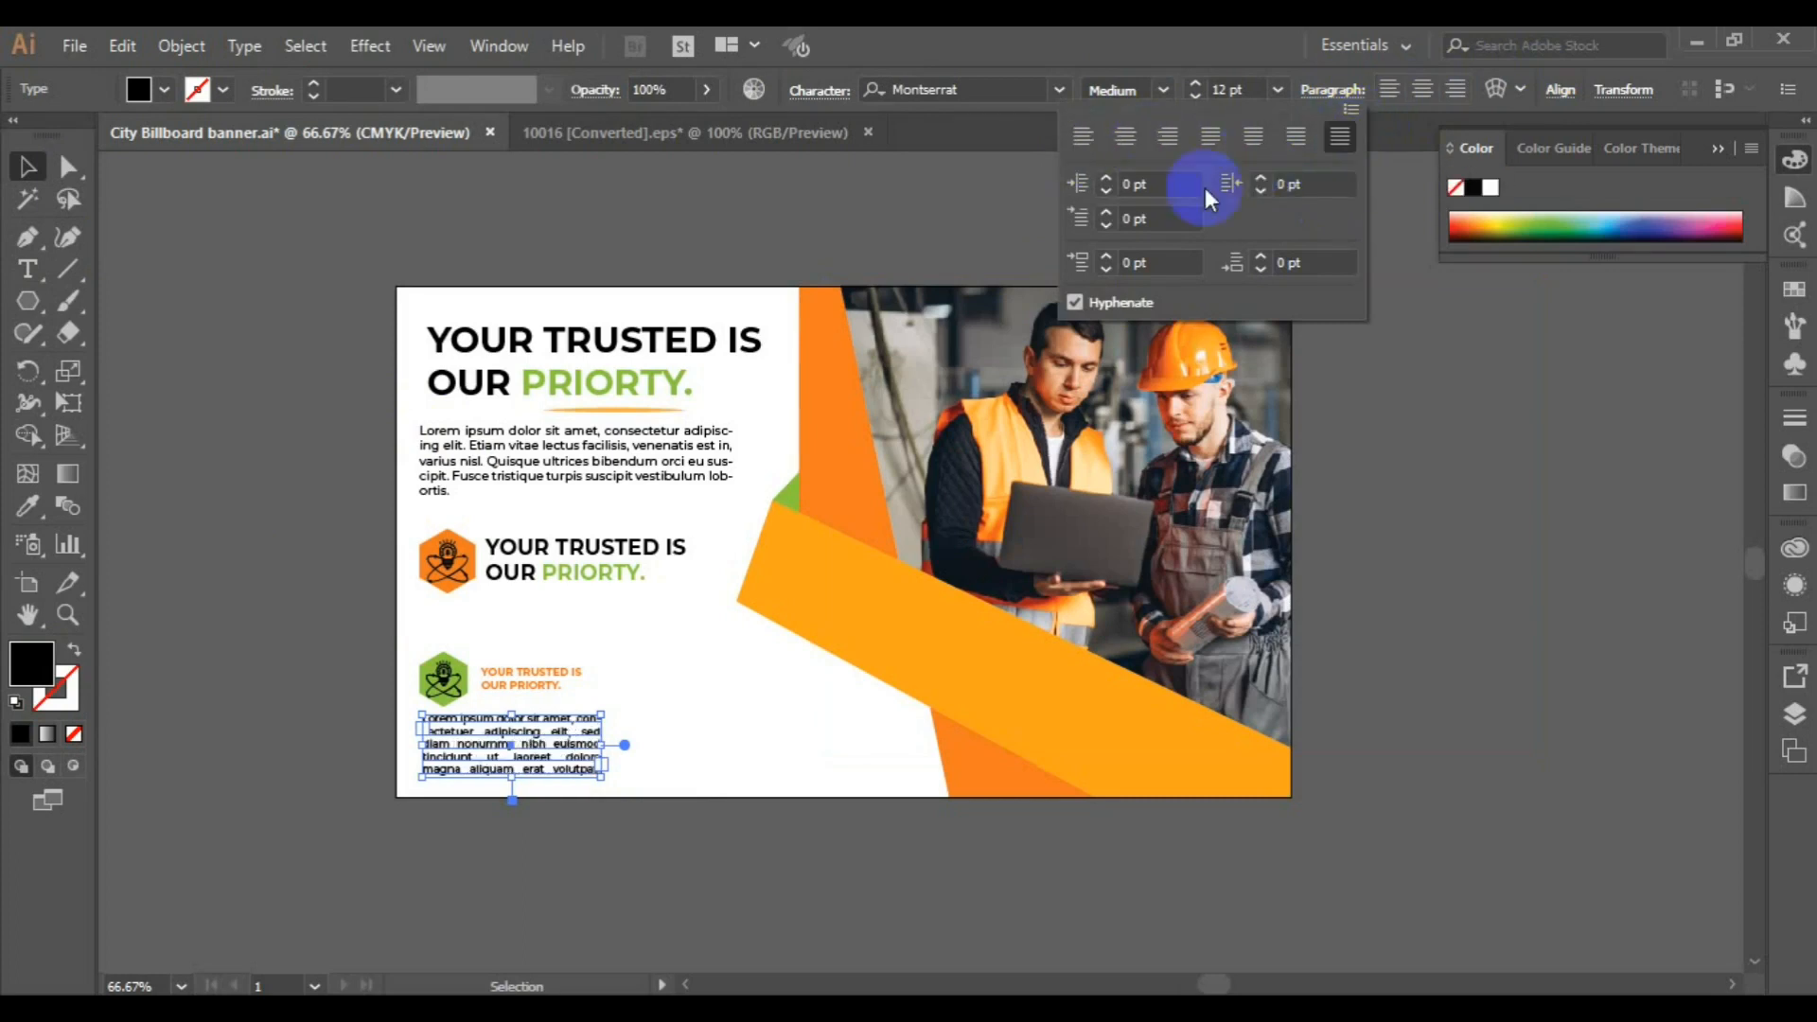
Align the small paragraph's left edge with the left edge of the green badge and its label
left_click(449, 694)
left_click(498, 677)
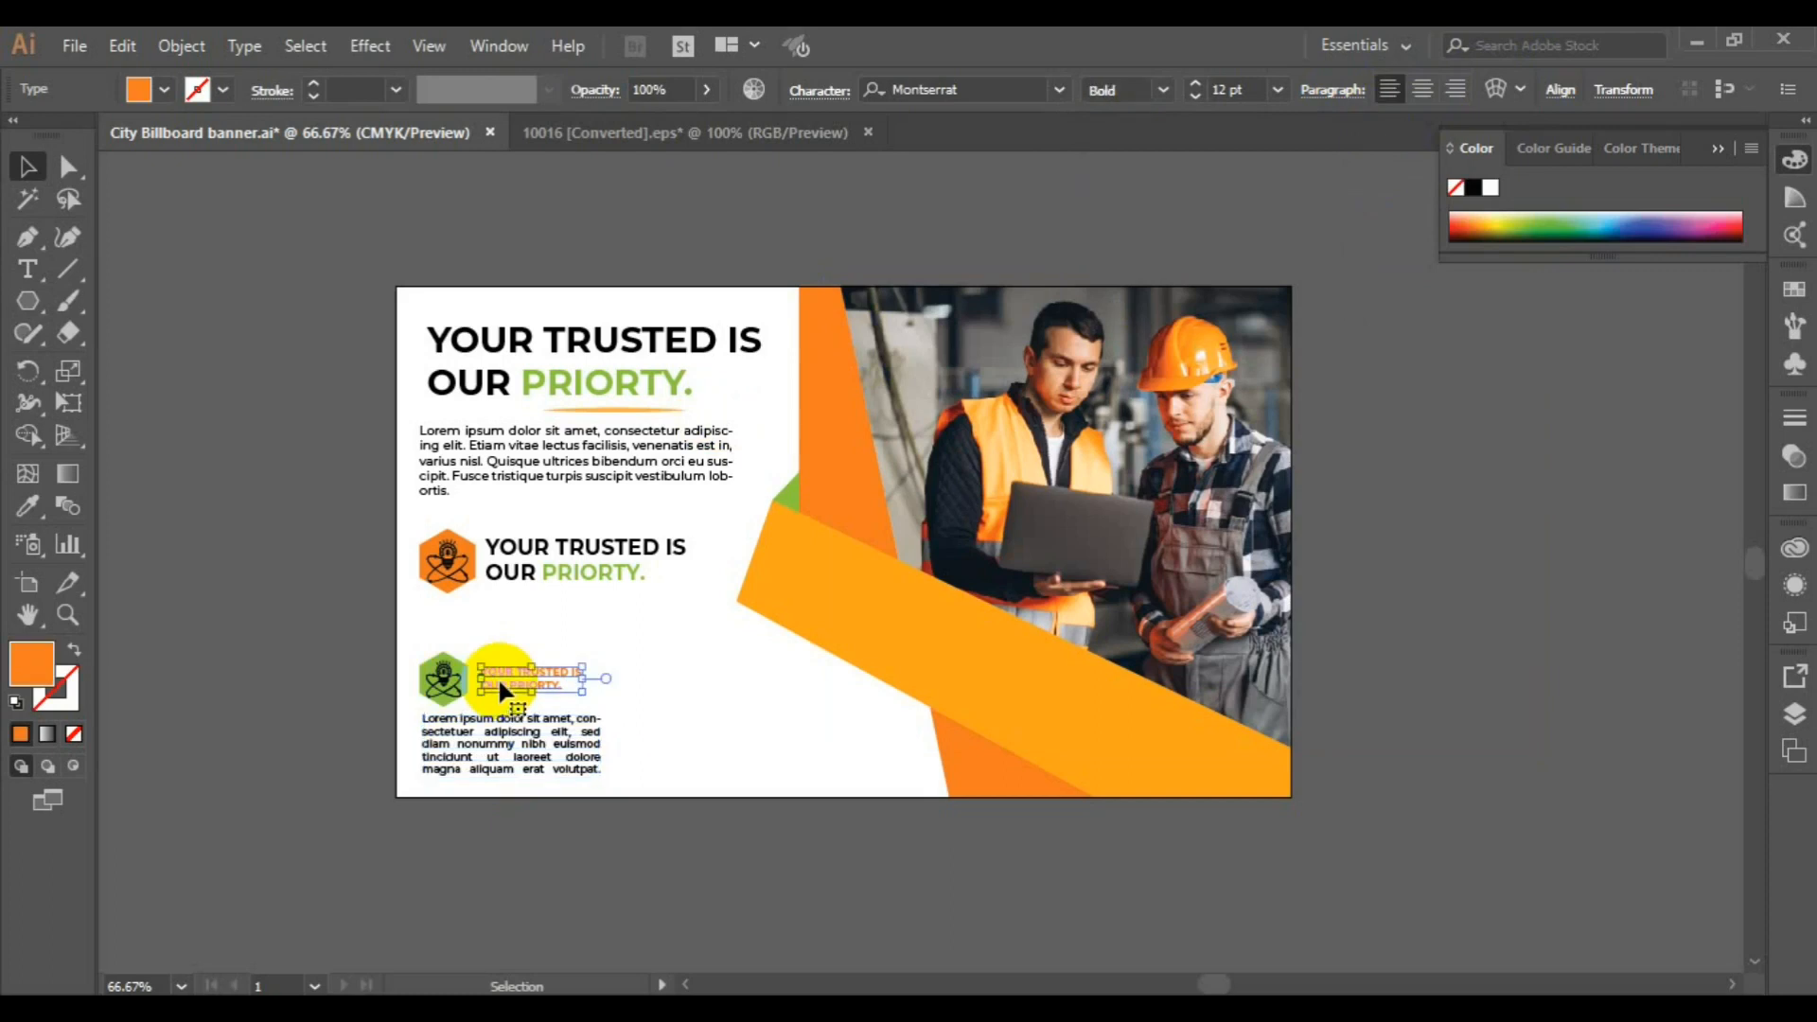
left_click(445, 690, "shift")
left_click(509, 761, "shift")
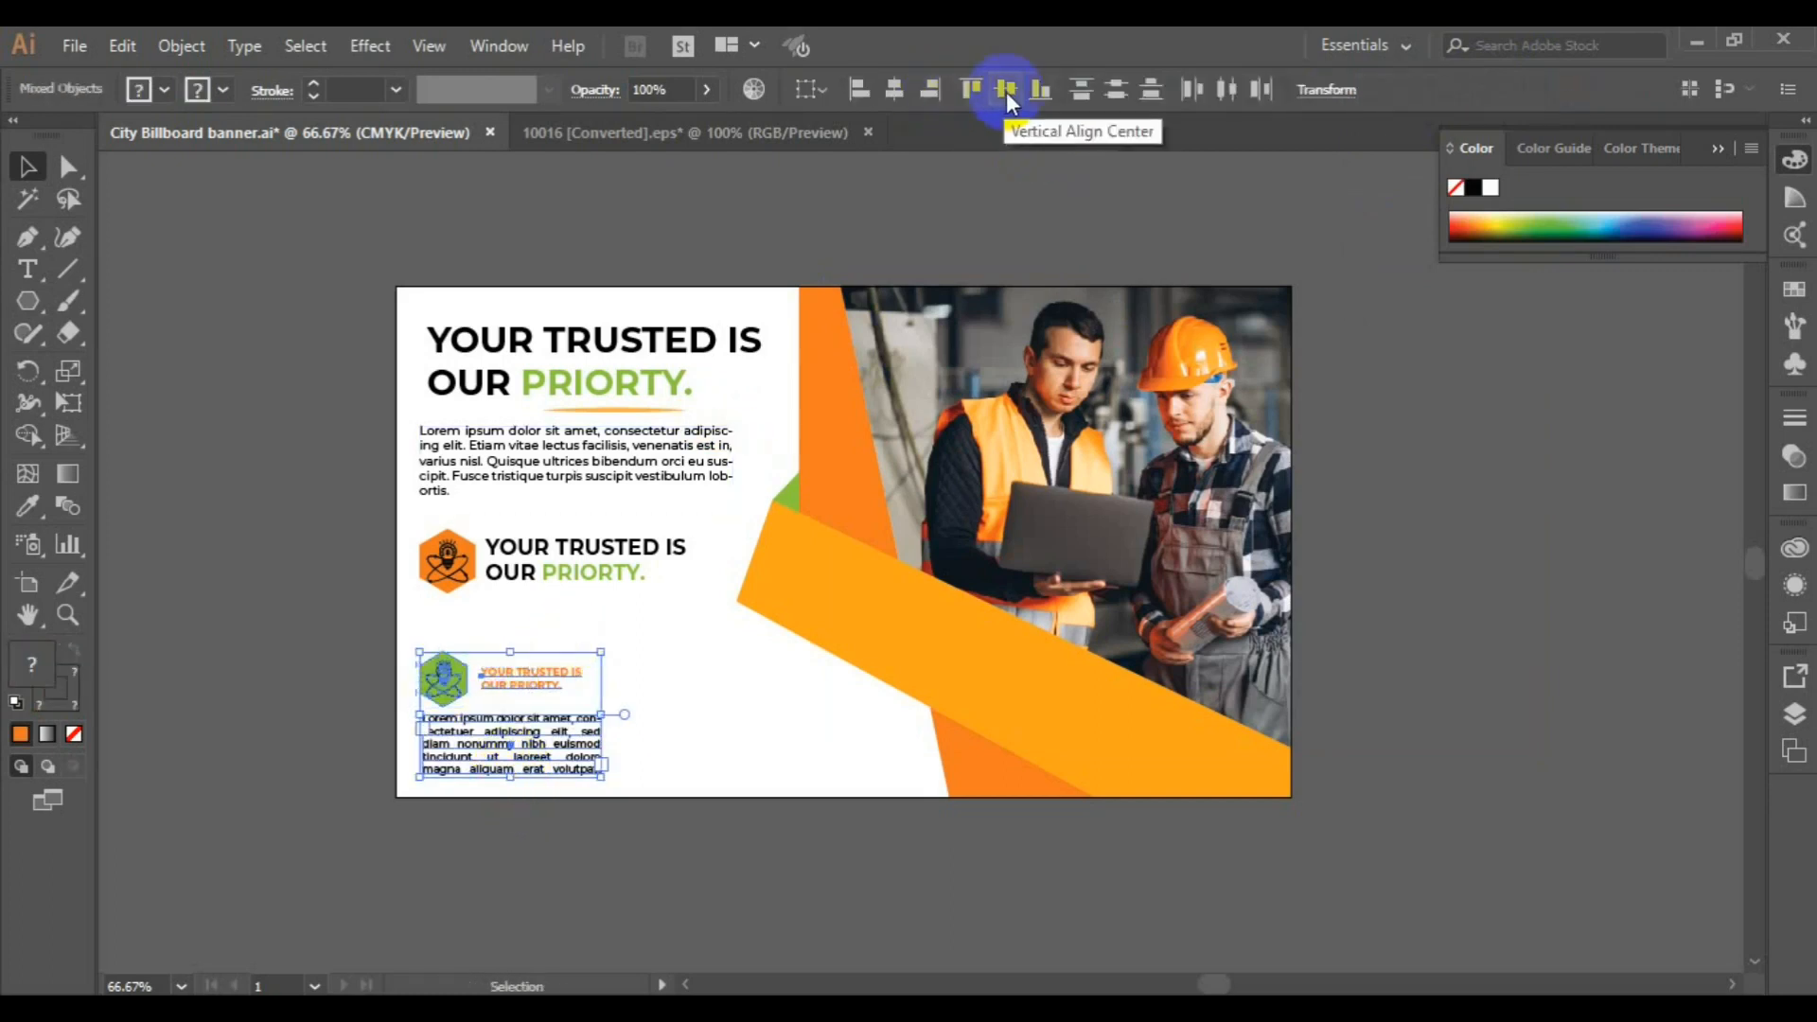
left_click(869, 88)
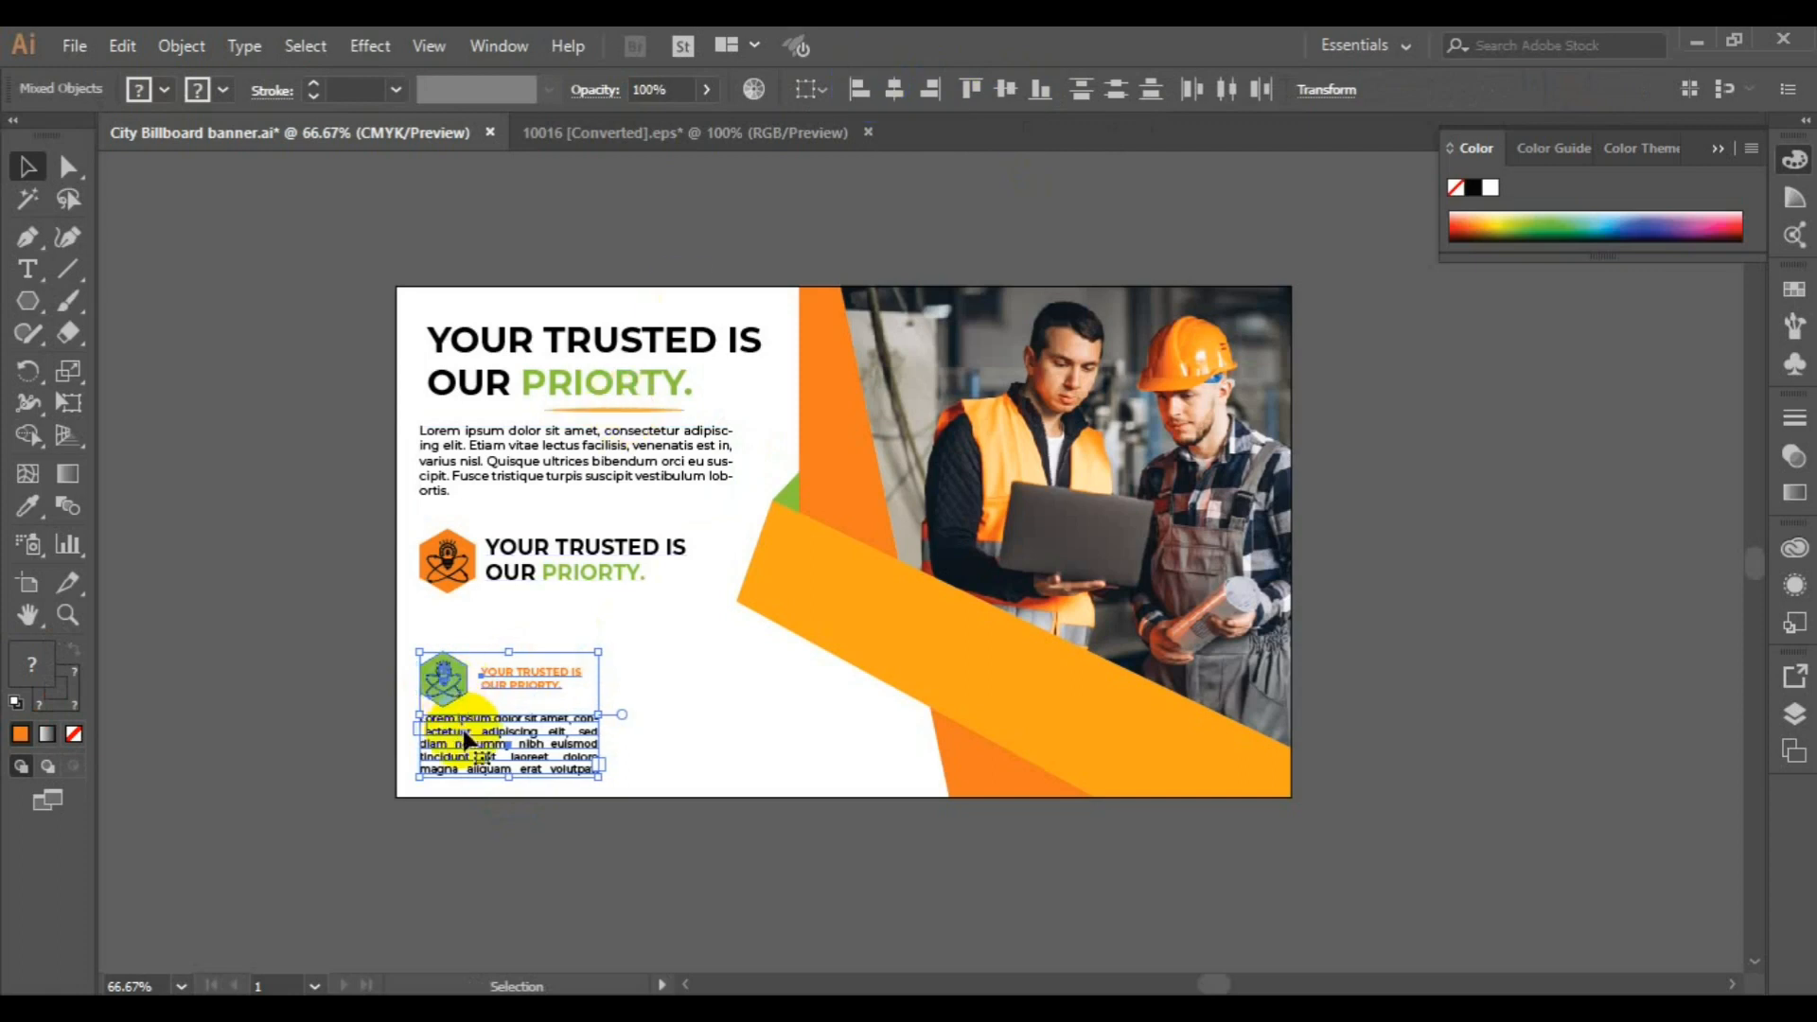
Duplicate the green badge with its label and paragraph straight to the right, and group each of the two blocks
left_click_drag(466, 739, 668, 730)
left_click(170, 58)
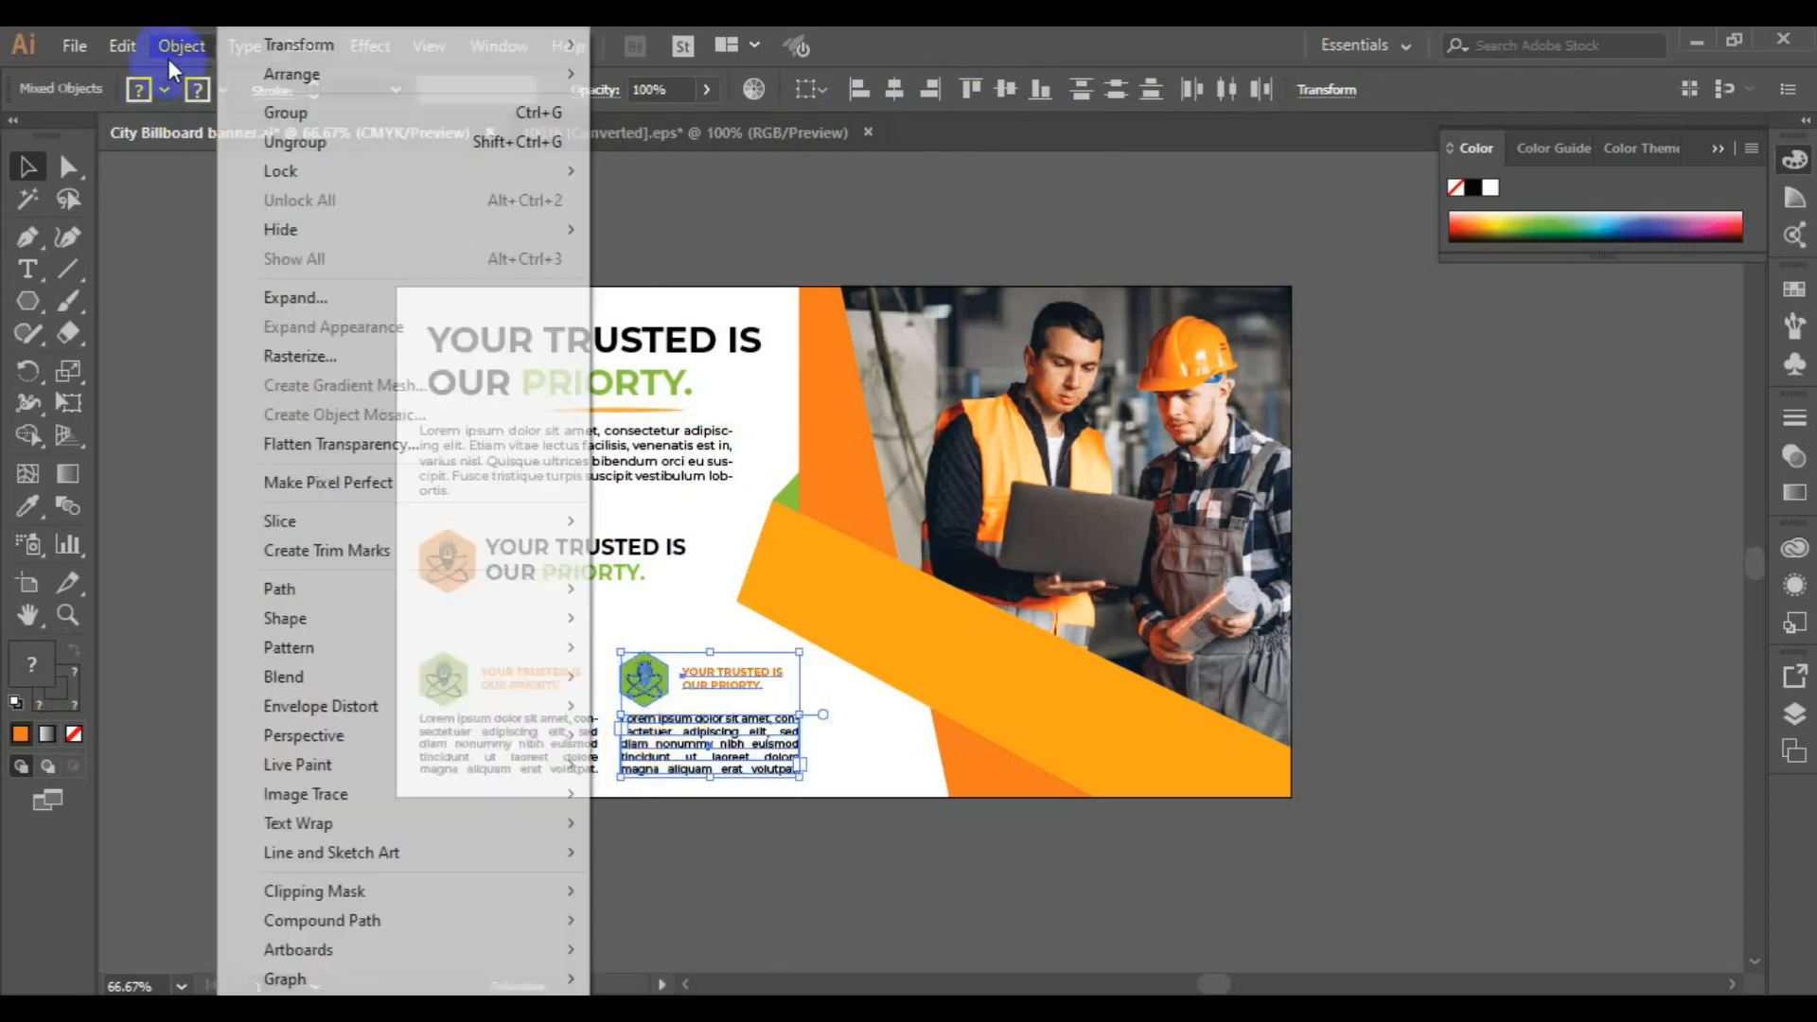
left_click(317, 111)
left_click(459, 689)
left_click(479, 751, "shift")
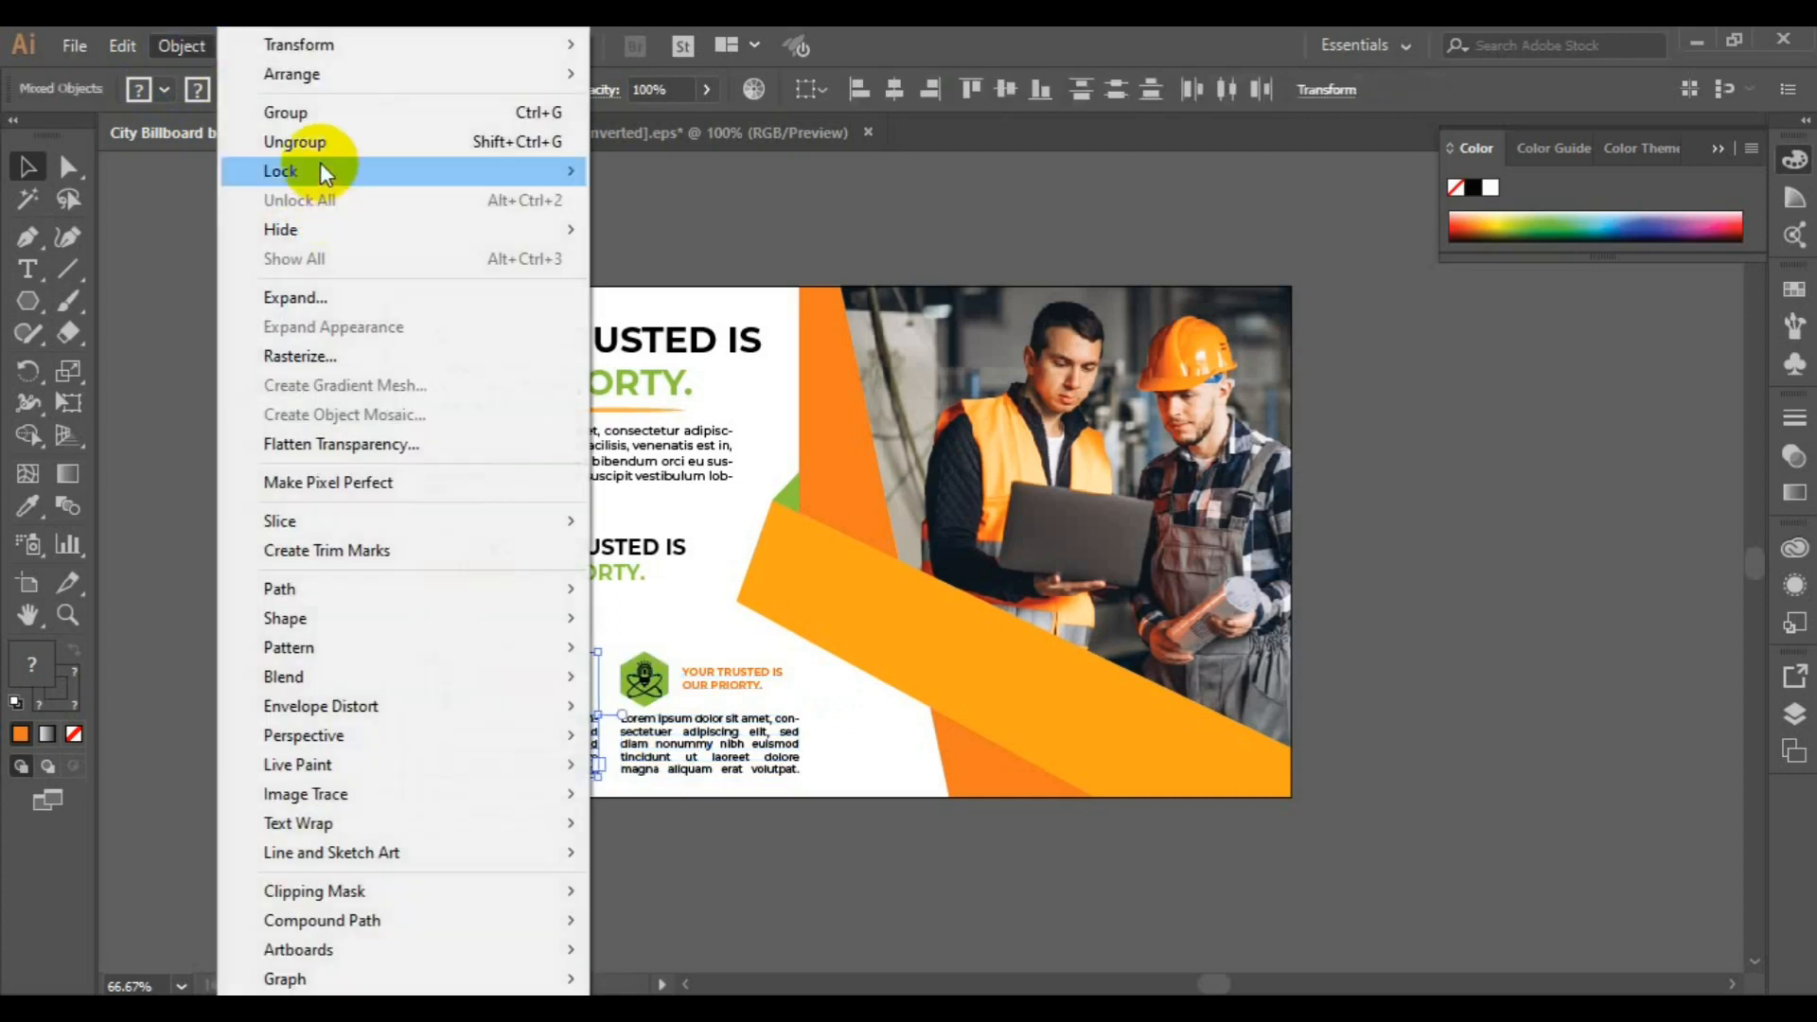
left_click(307, 110)
Try to align the two green badge blocks by their horizontal centers, and undo it
left_click(712, 767, "shift")
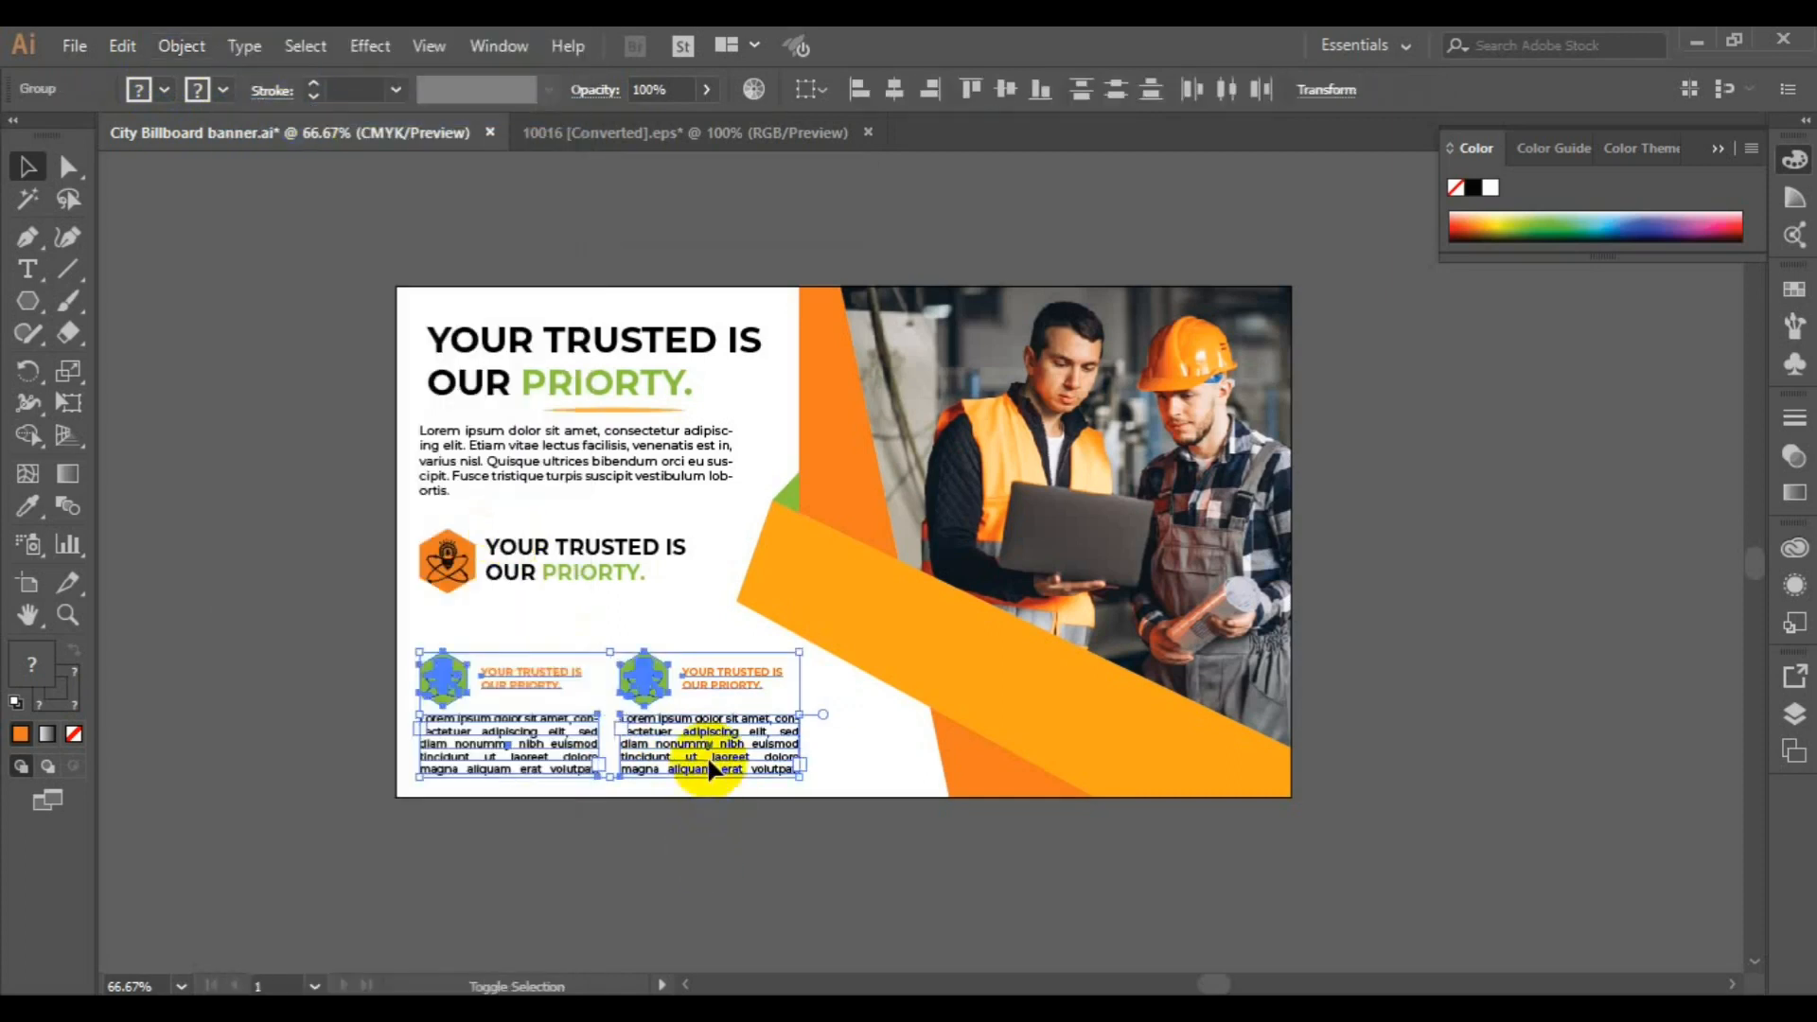
left_click(898, 93)
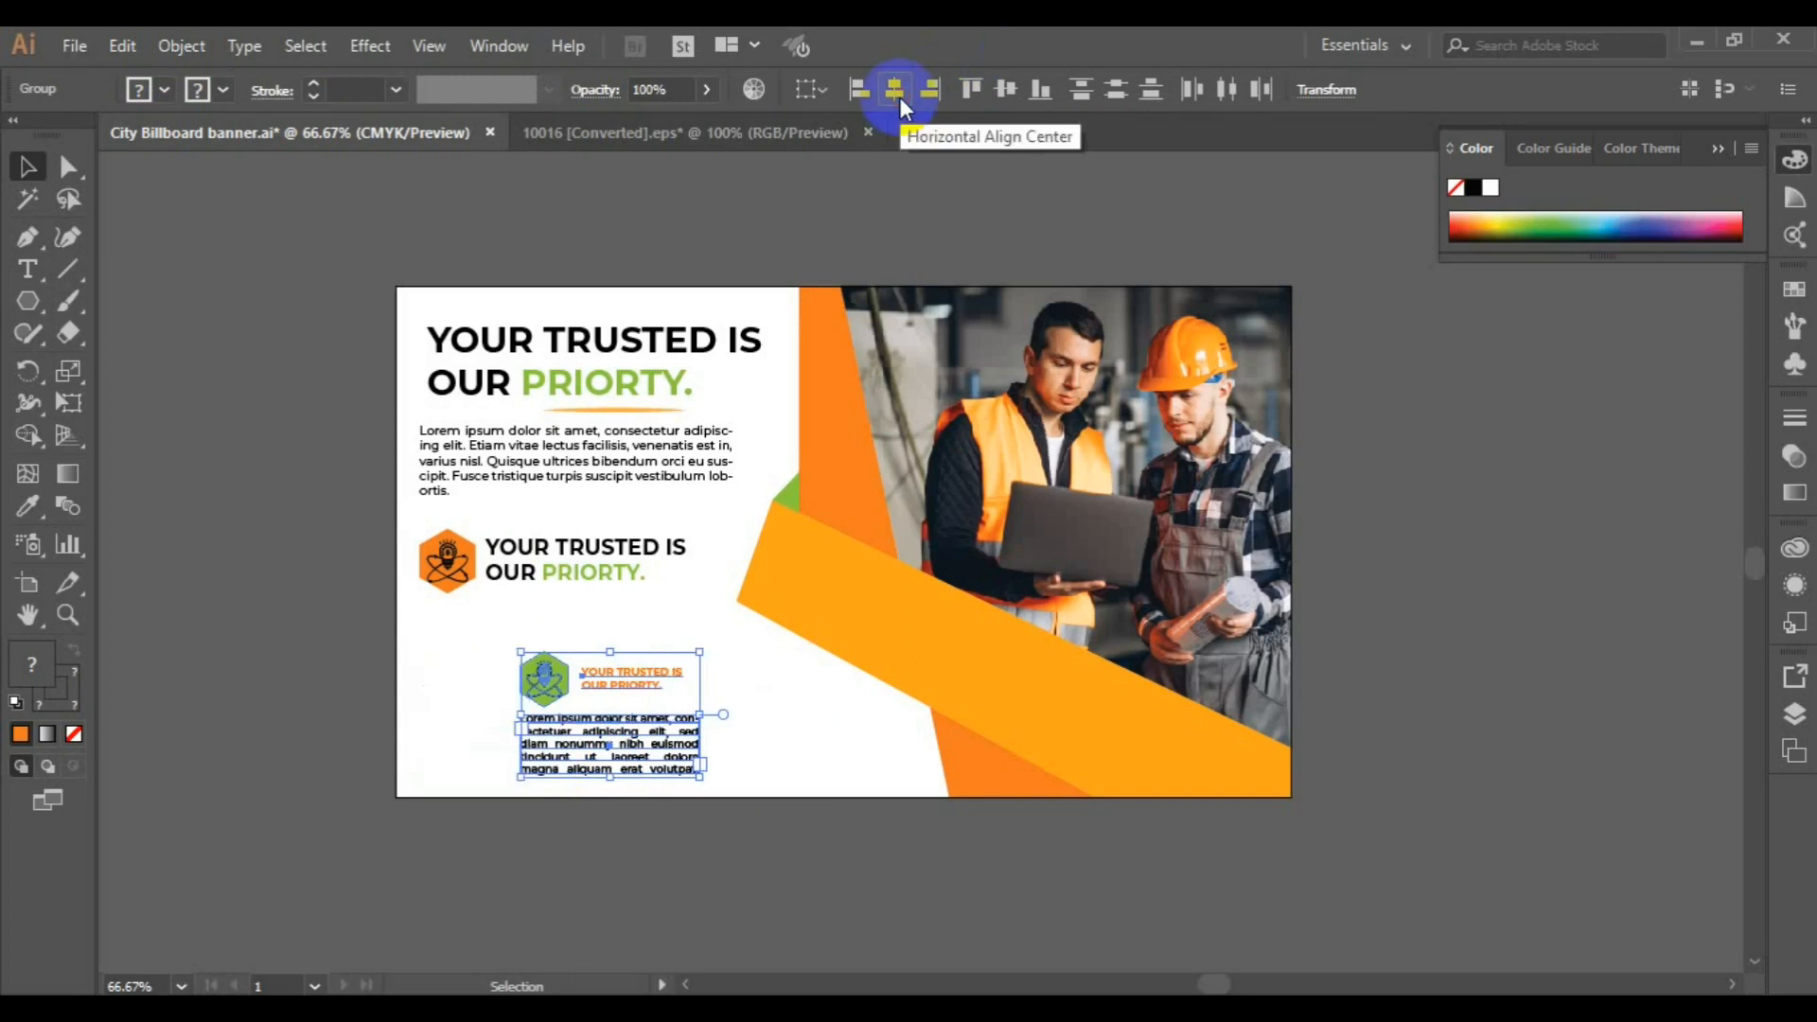
key("ctrl+z")
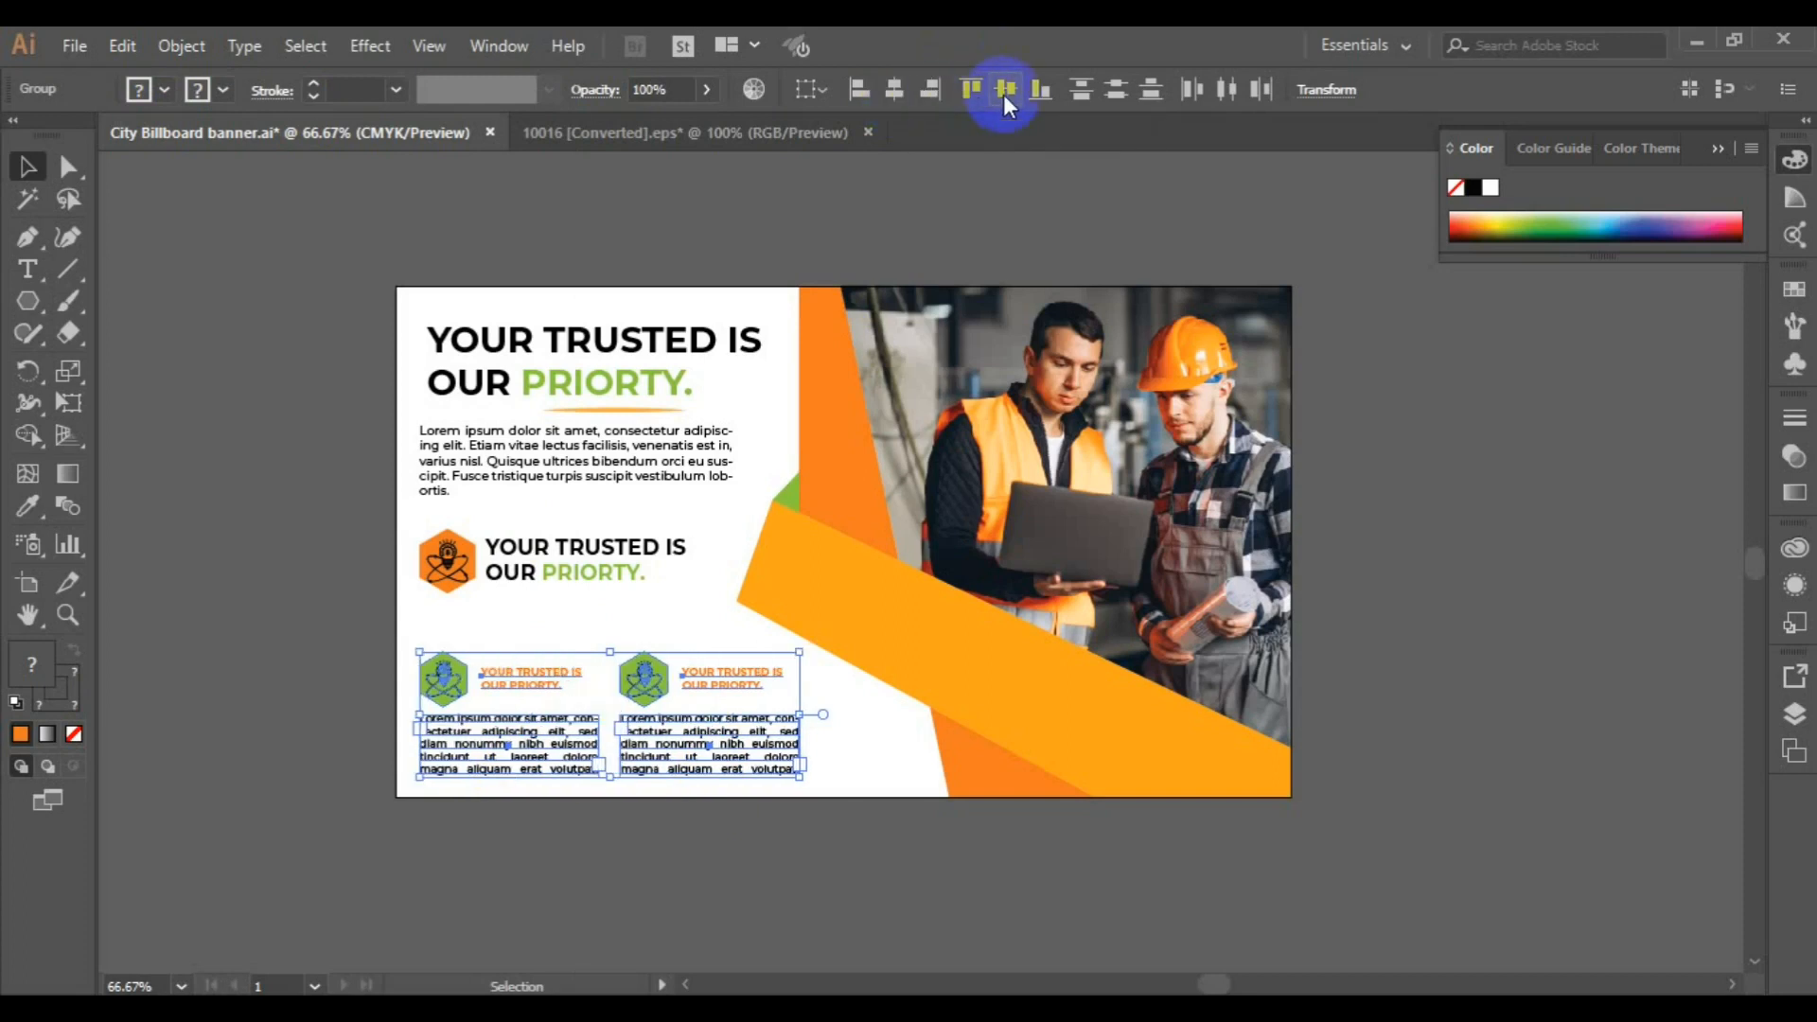
Align the orange badge with the left edge of the two green badge blocks and group all three together
left_click(589, 547, "shift")
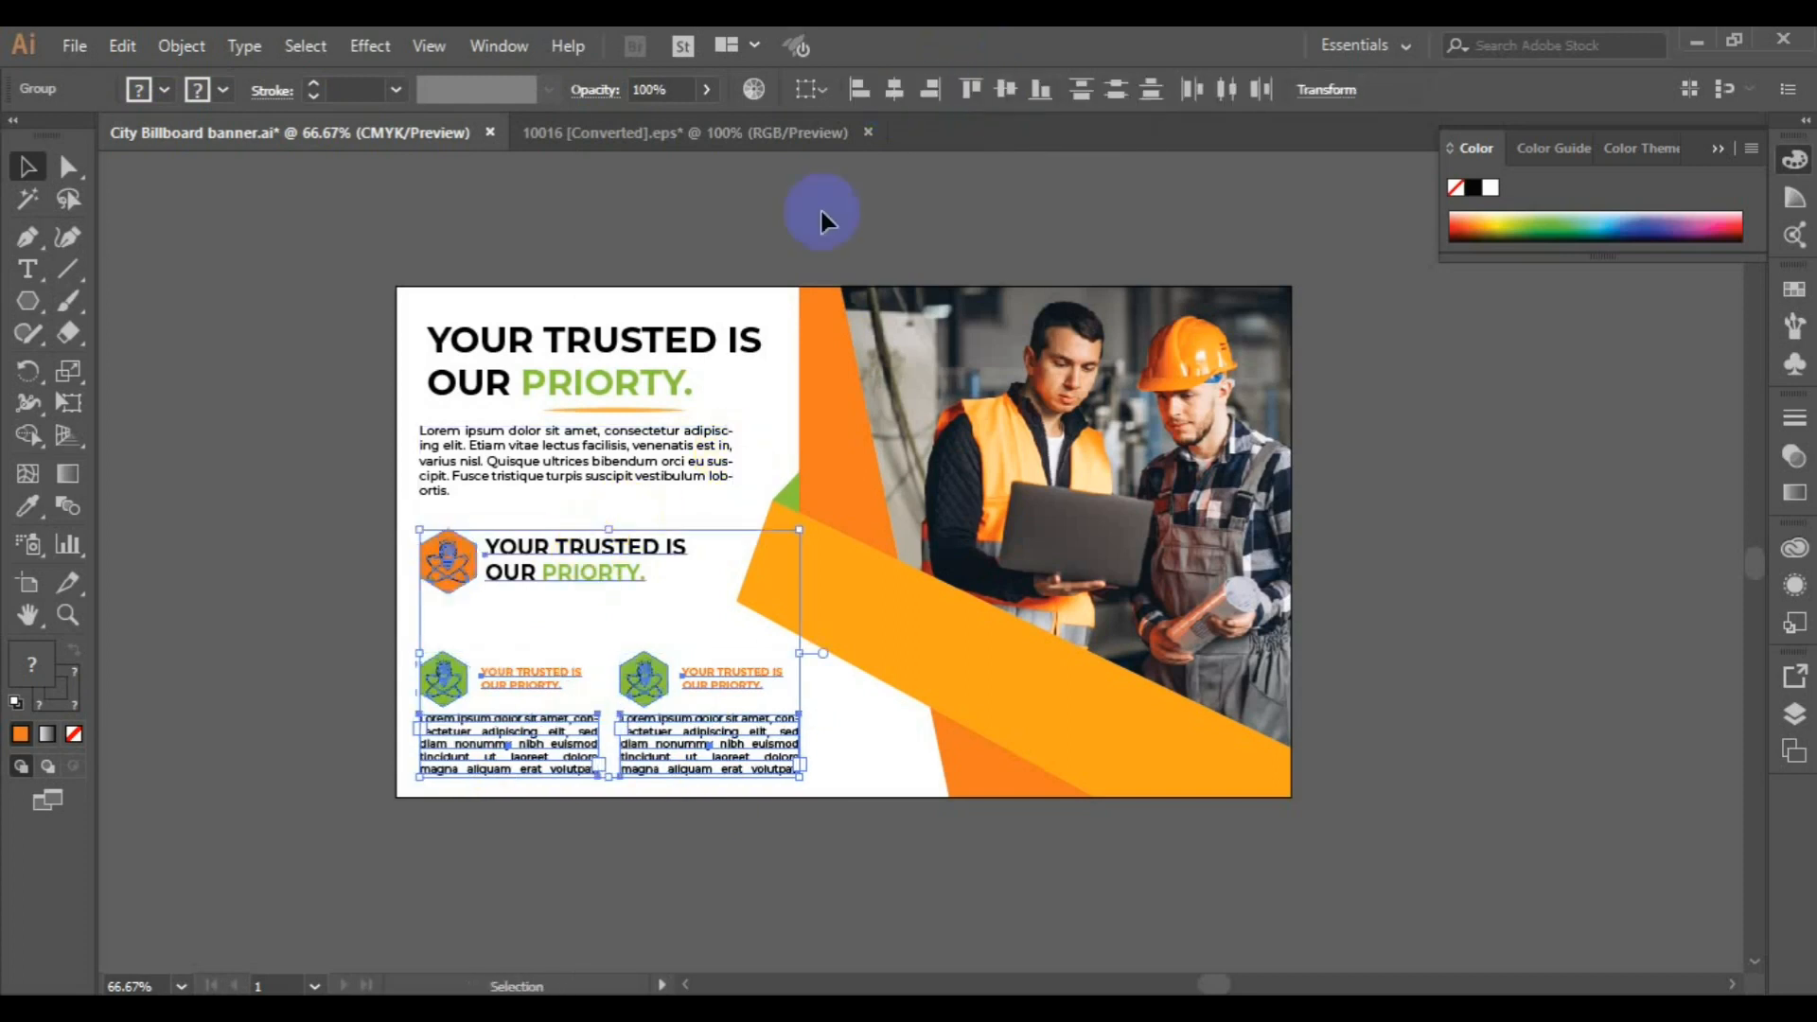
left_click(859, 89)
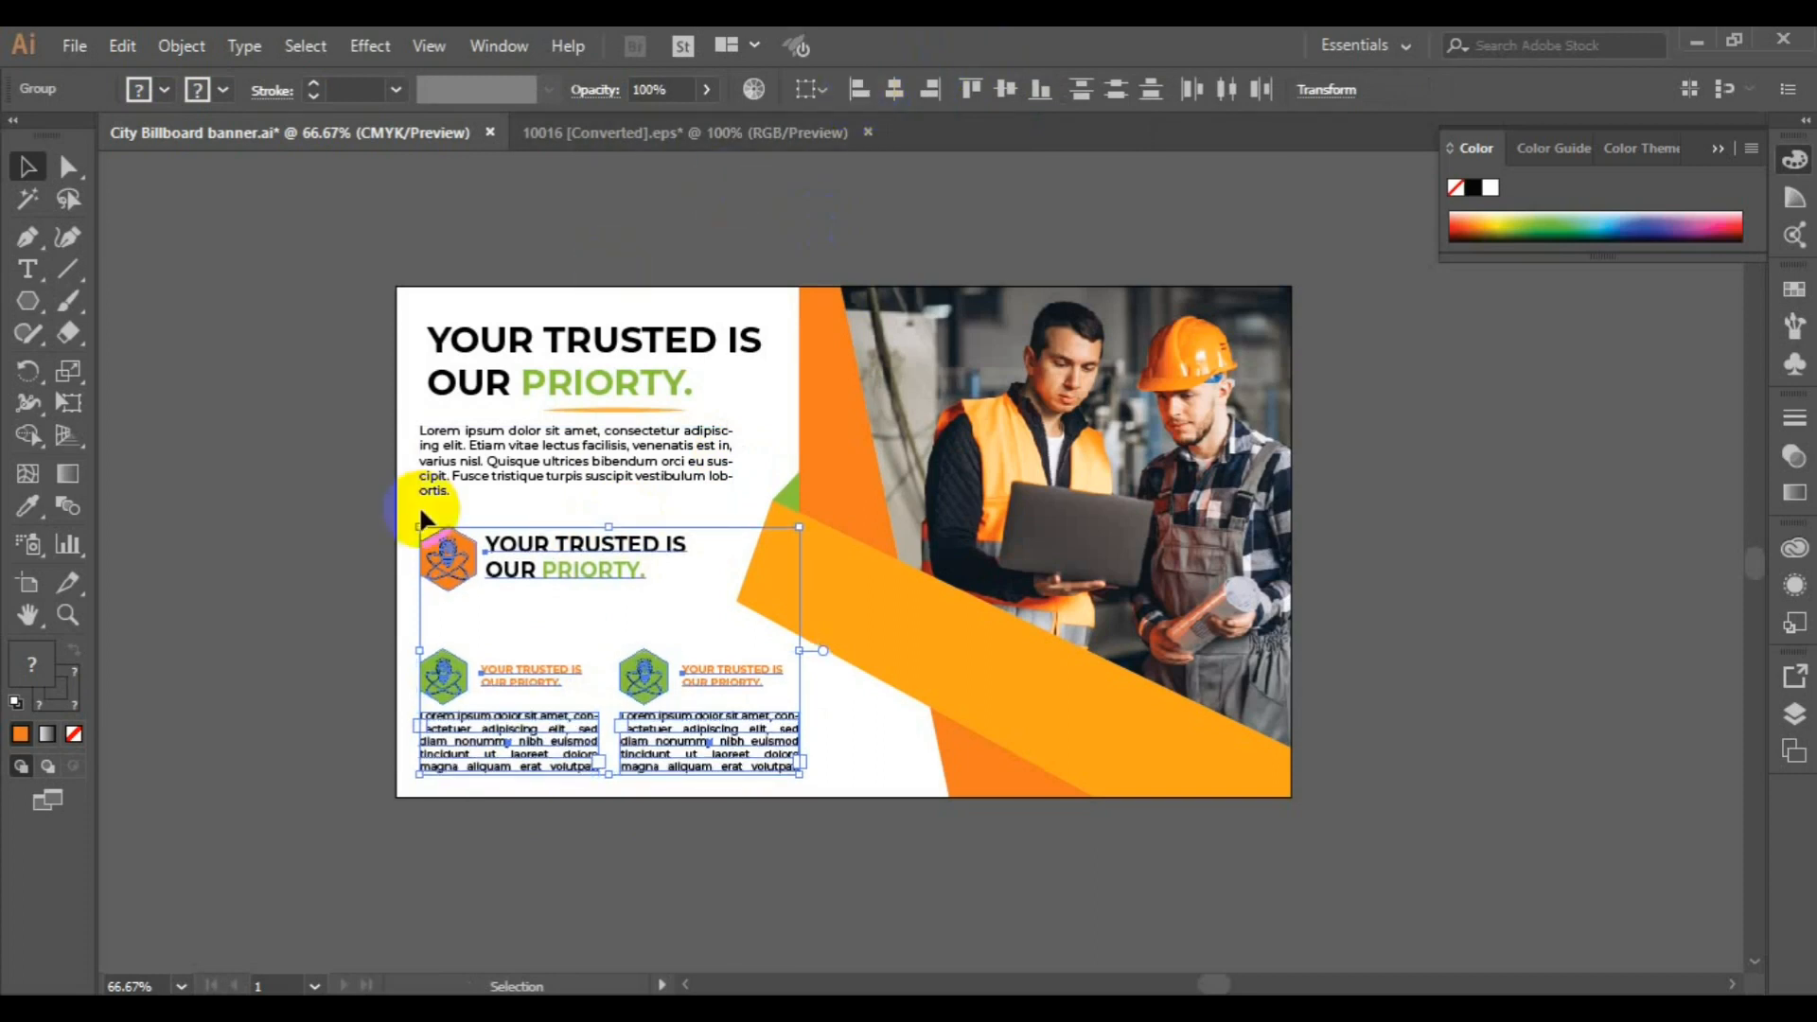
left_click(179, 45)
left_click(267, 113)
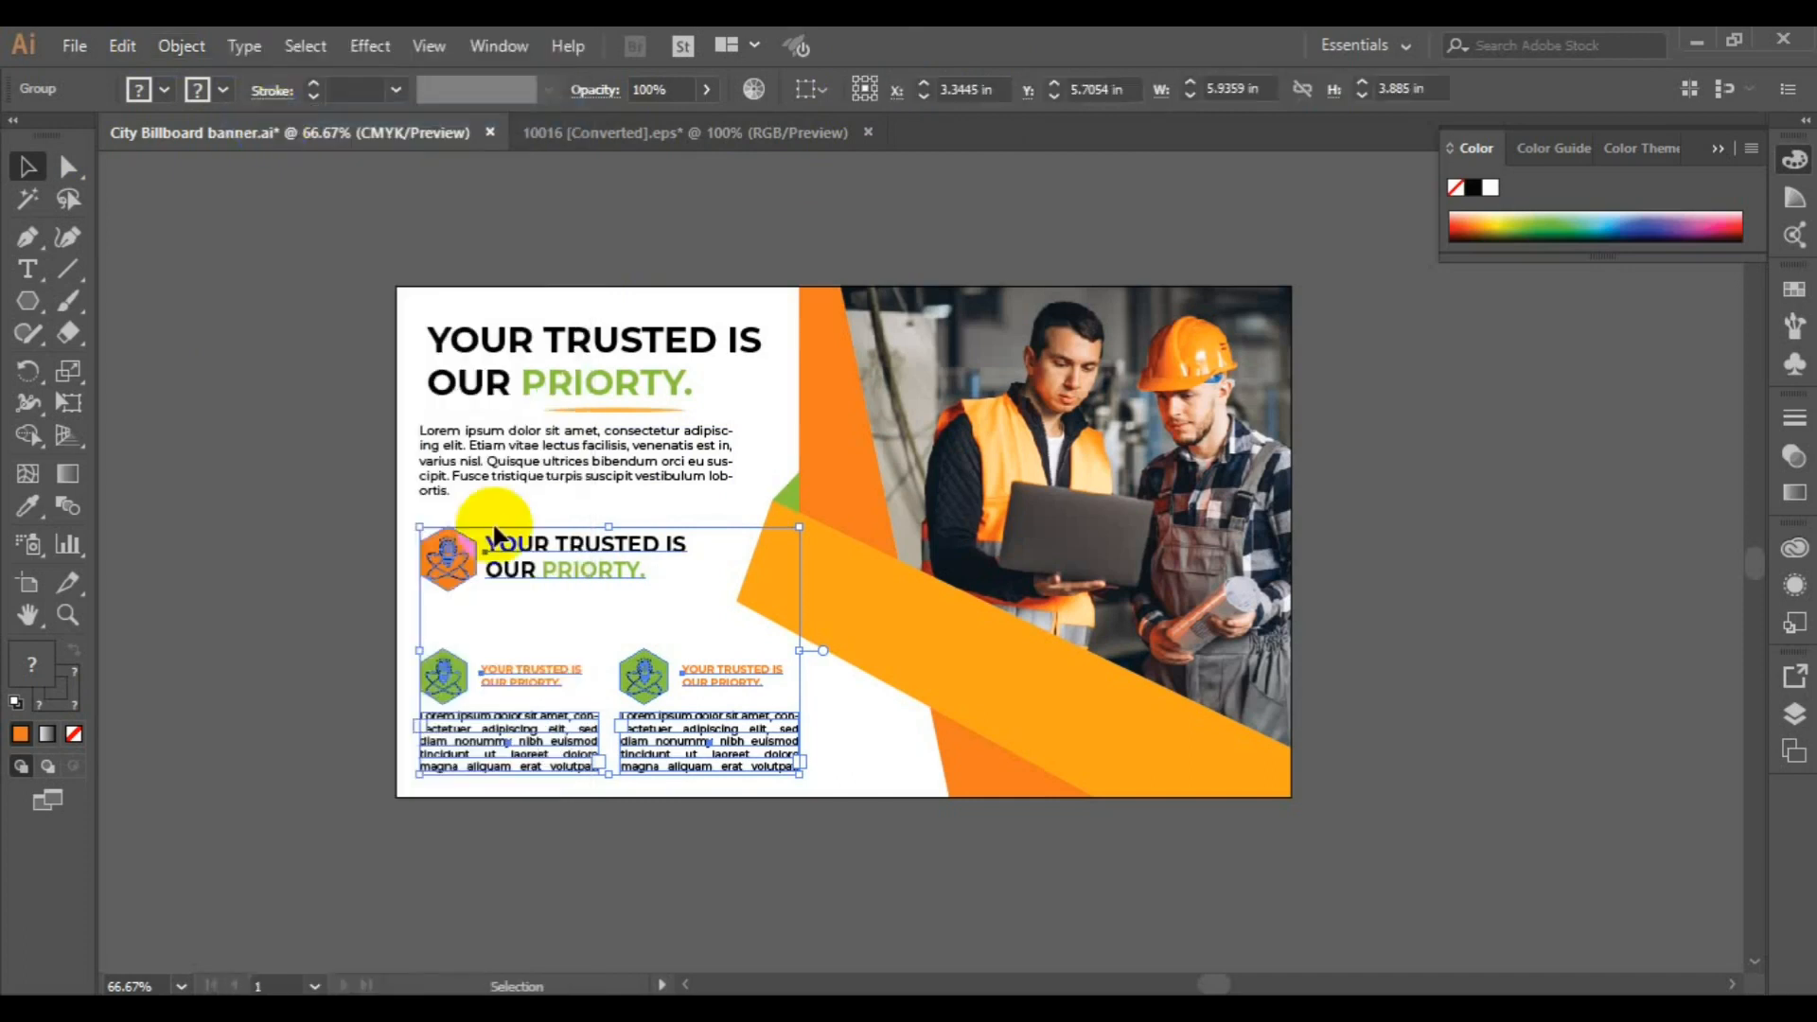
Group the underlined headline with the body paragraph beneath it
left_click(522, 449)
left_click(531, 384, "shift")
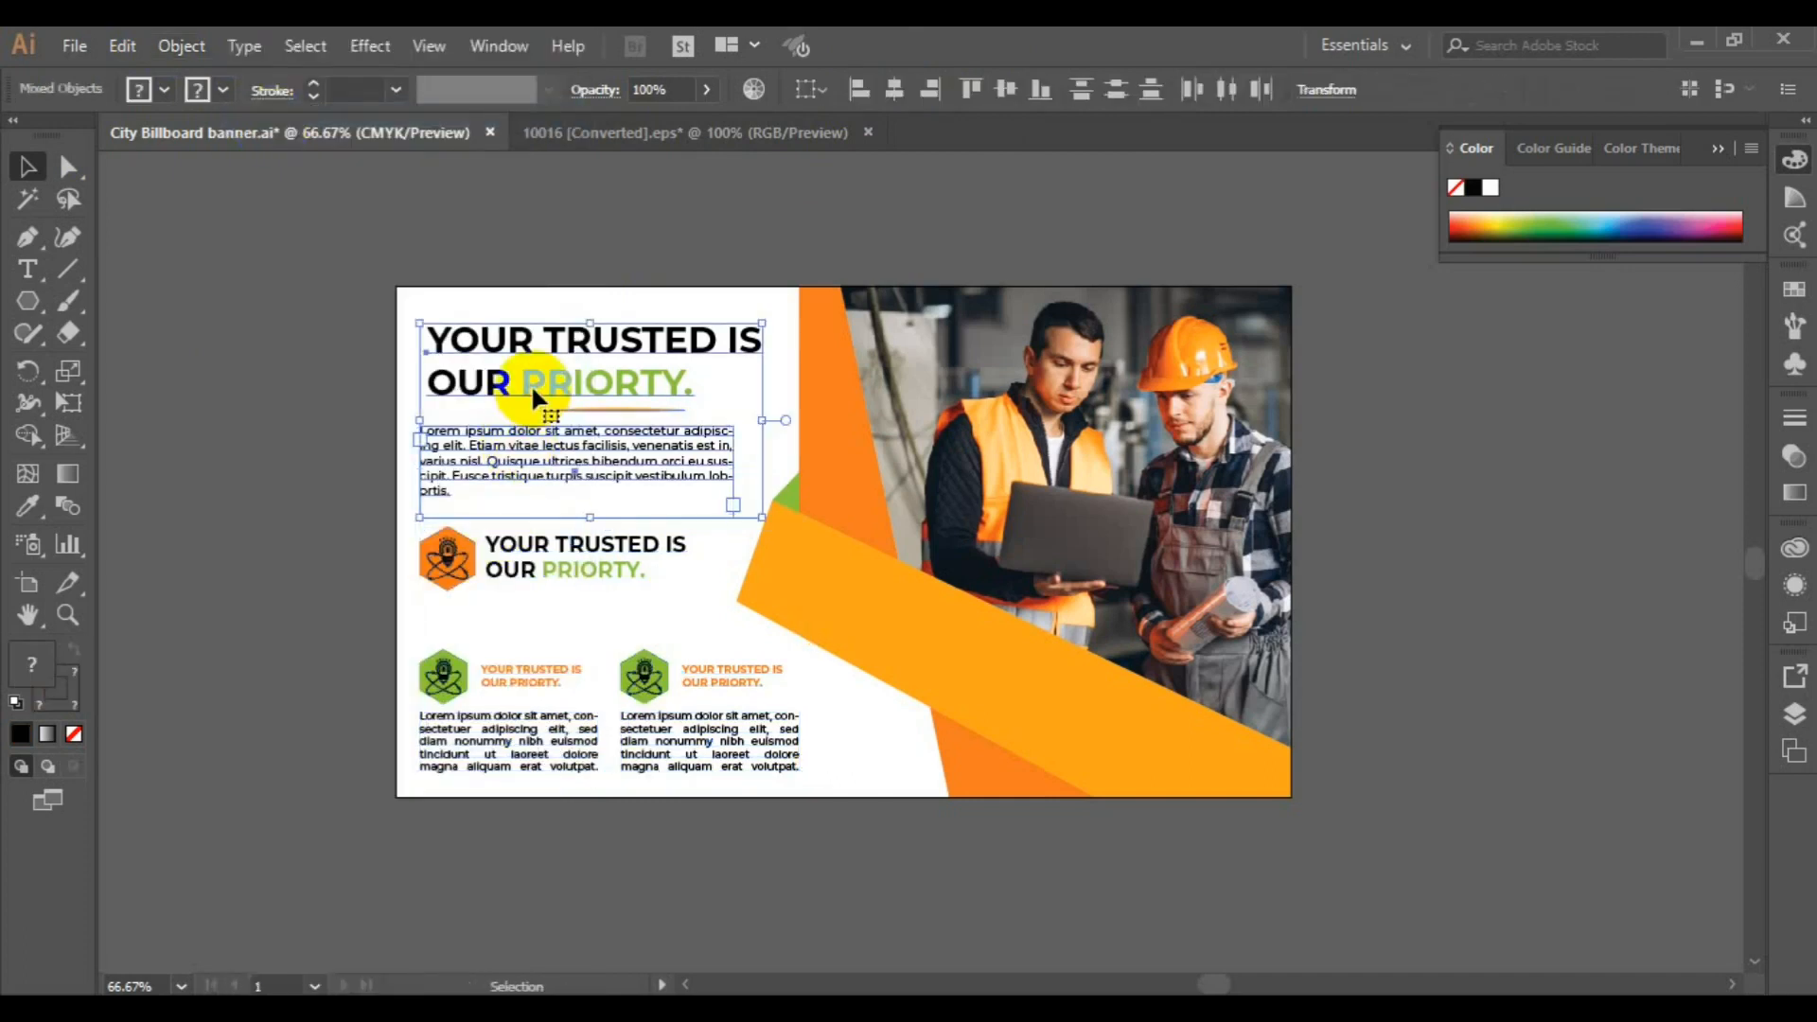
left_click(486, 547, "shift")
key("ctrl+g")
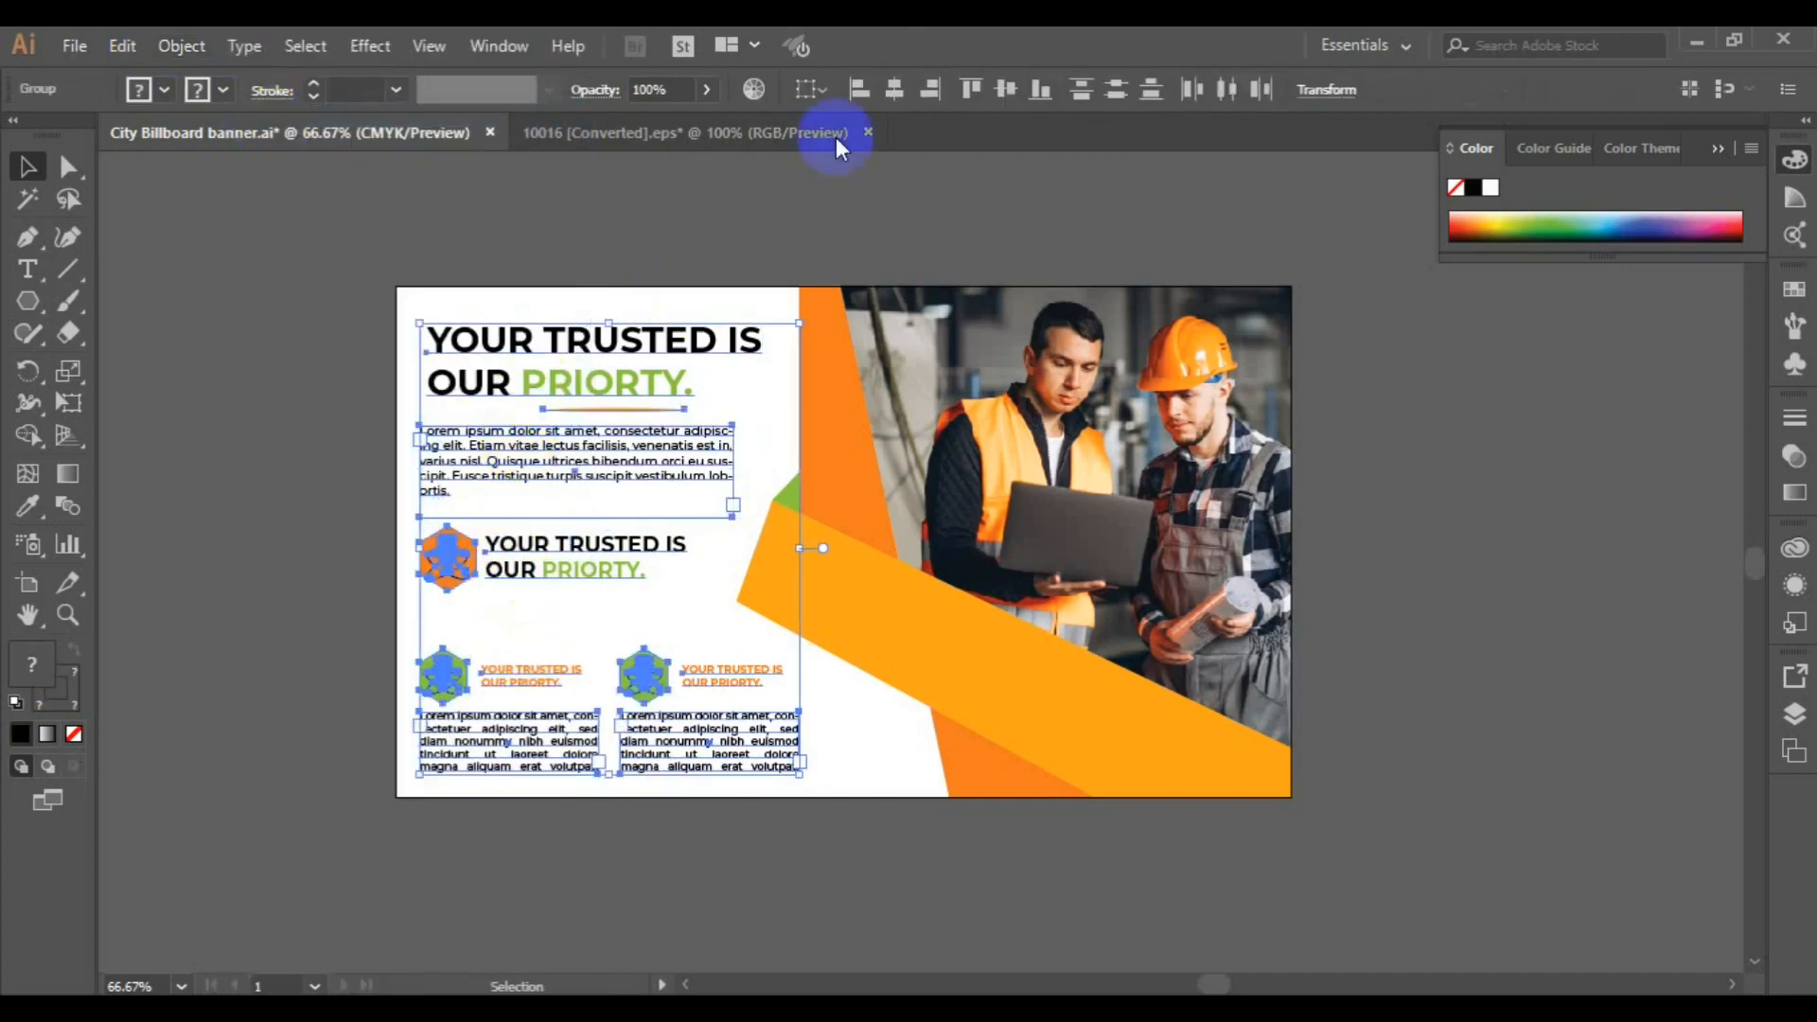
left_click(267, 542)
Ungroup the three badge blocks and nudge the orange badge with its text slightly down
left_click(566, 548)
left_click(183, 47)
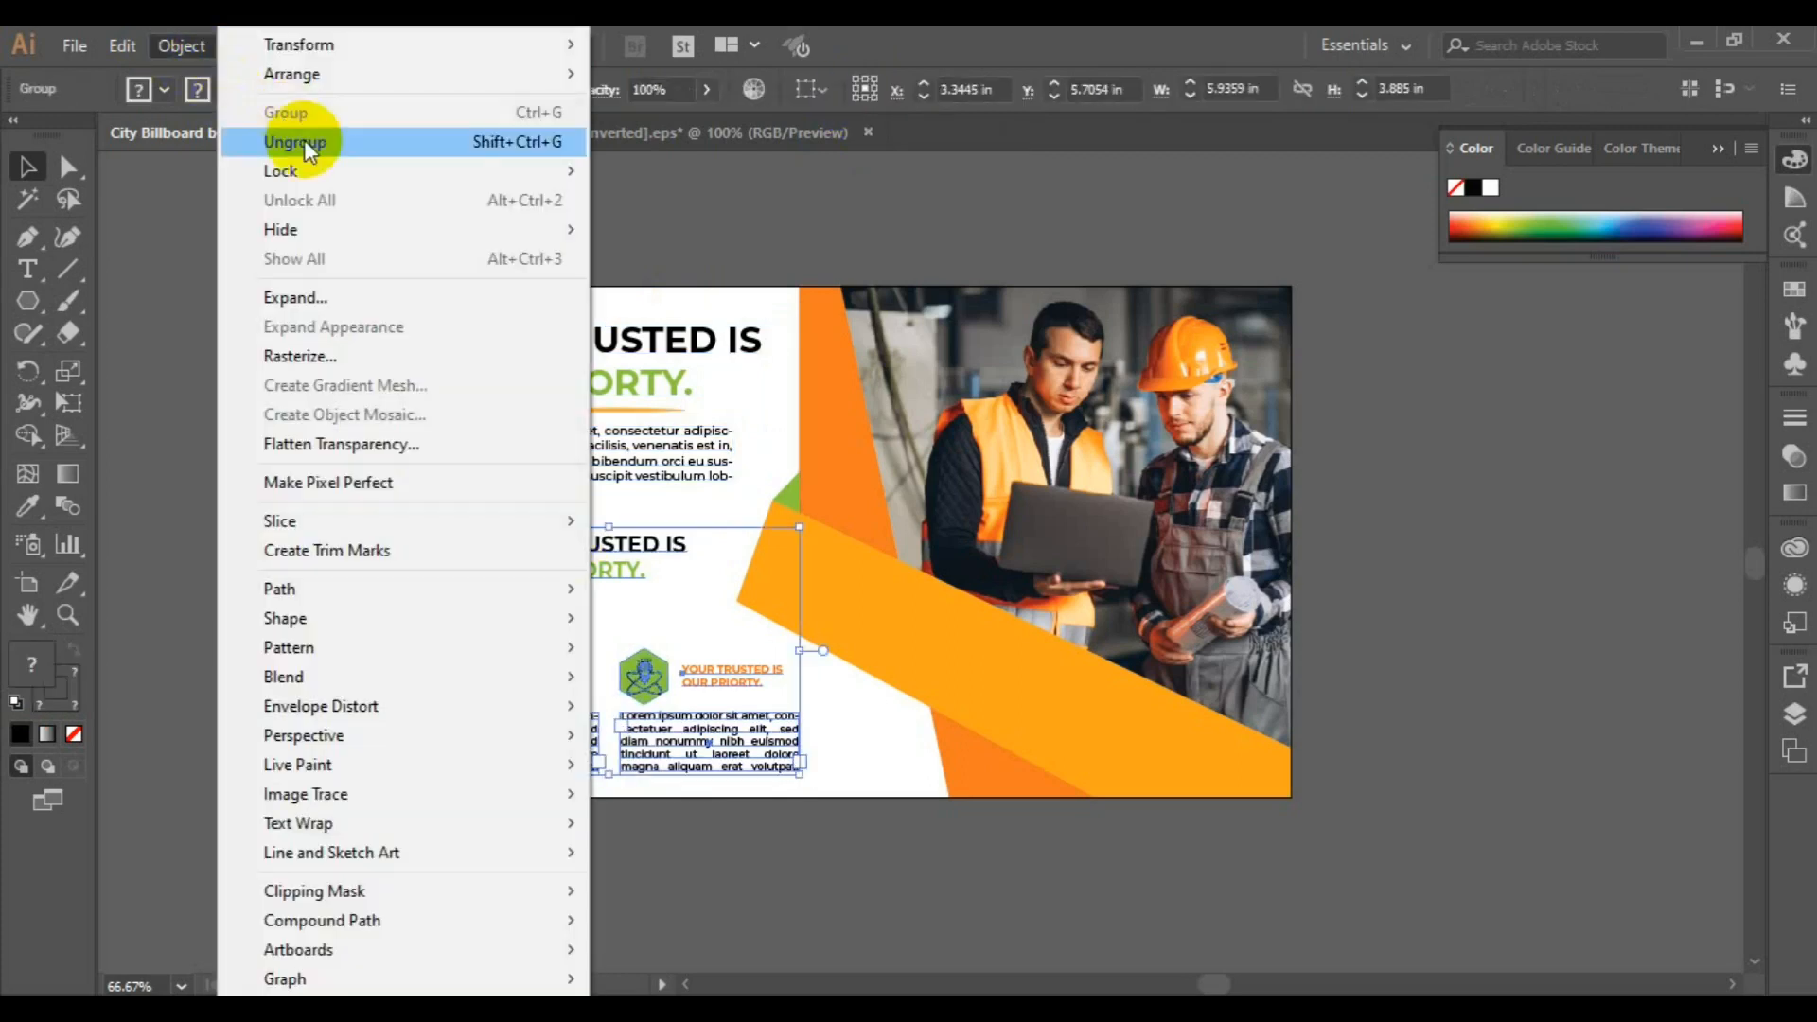
left_click(304, 141)
left_click(541, 566)
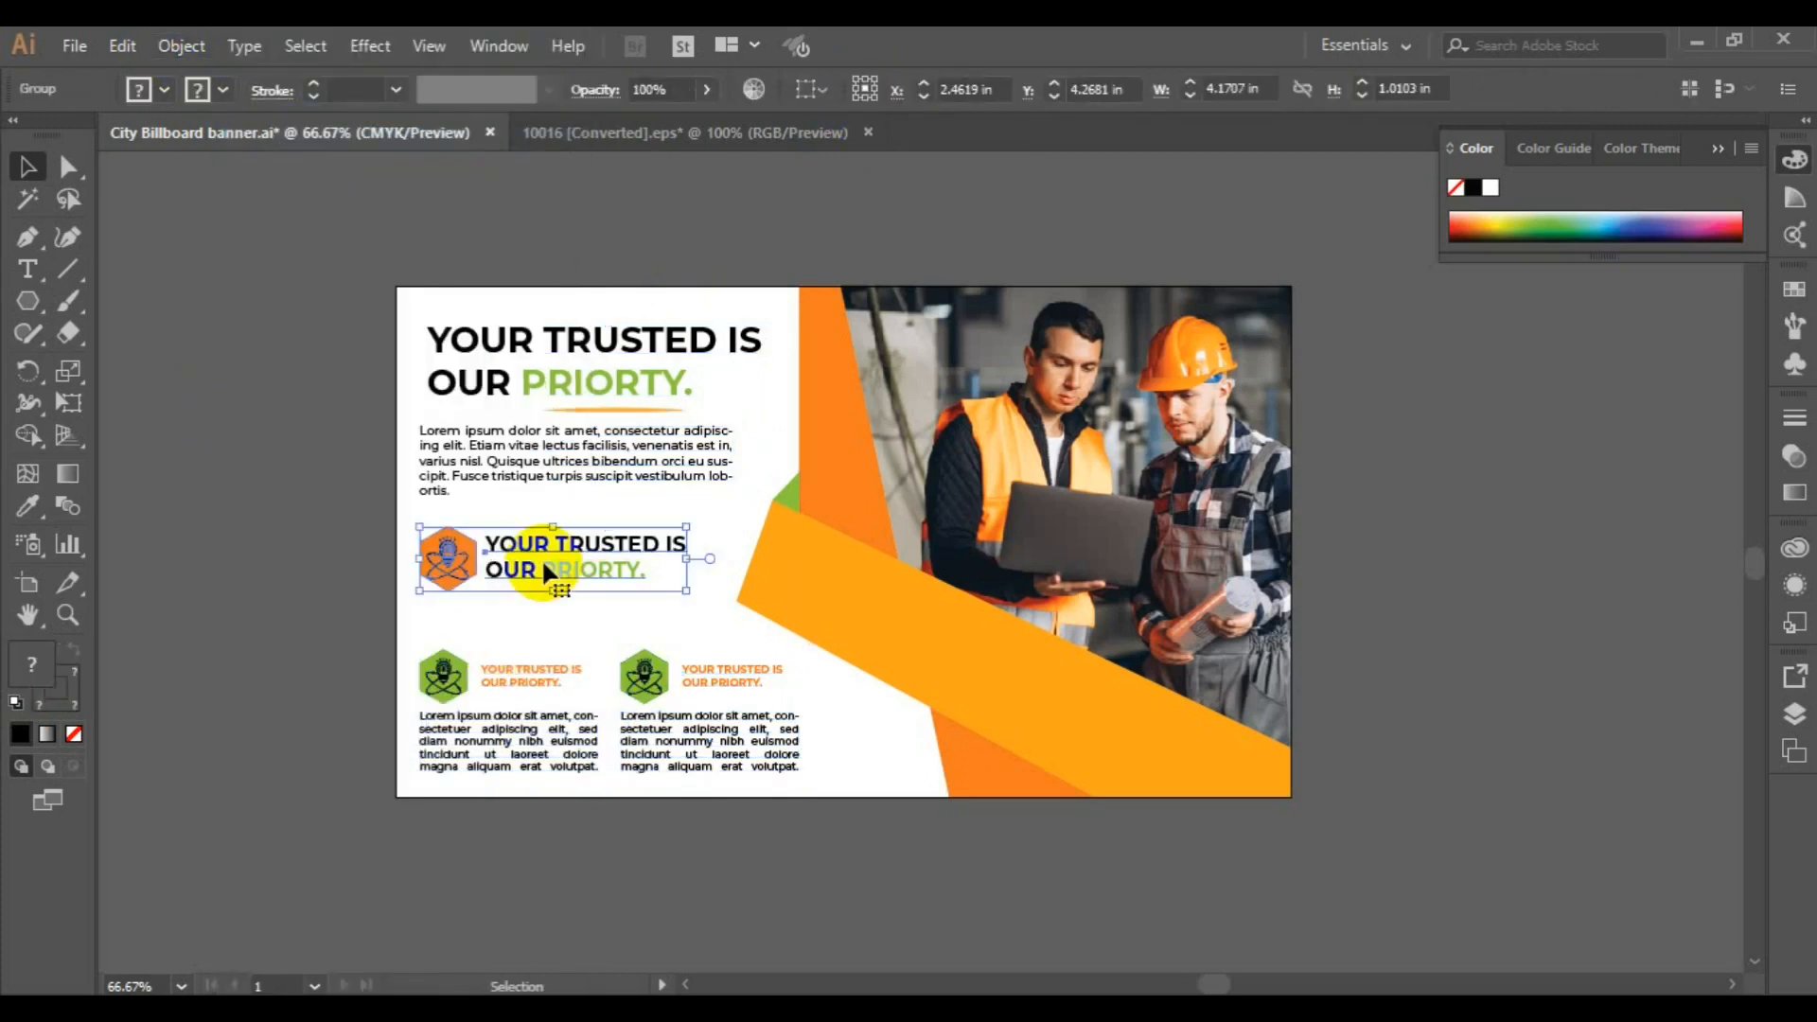
key("Down")
key("Down")
key("Down")
key("Down")
key("Down")
key("Down")
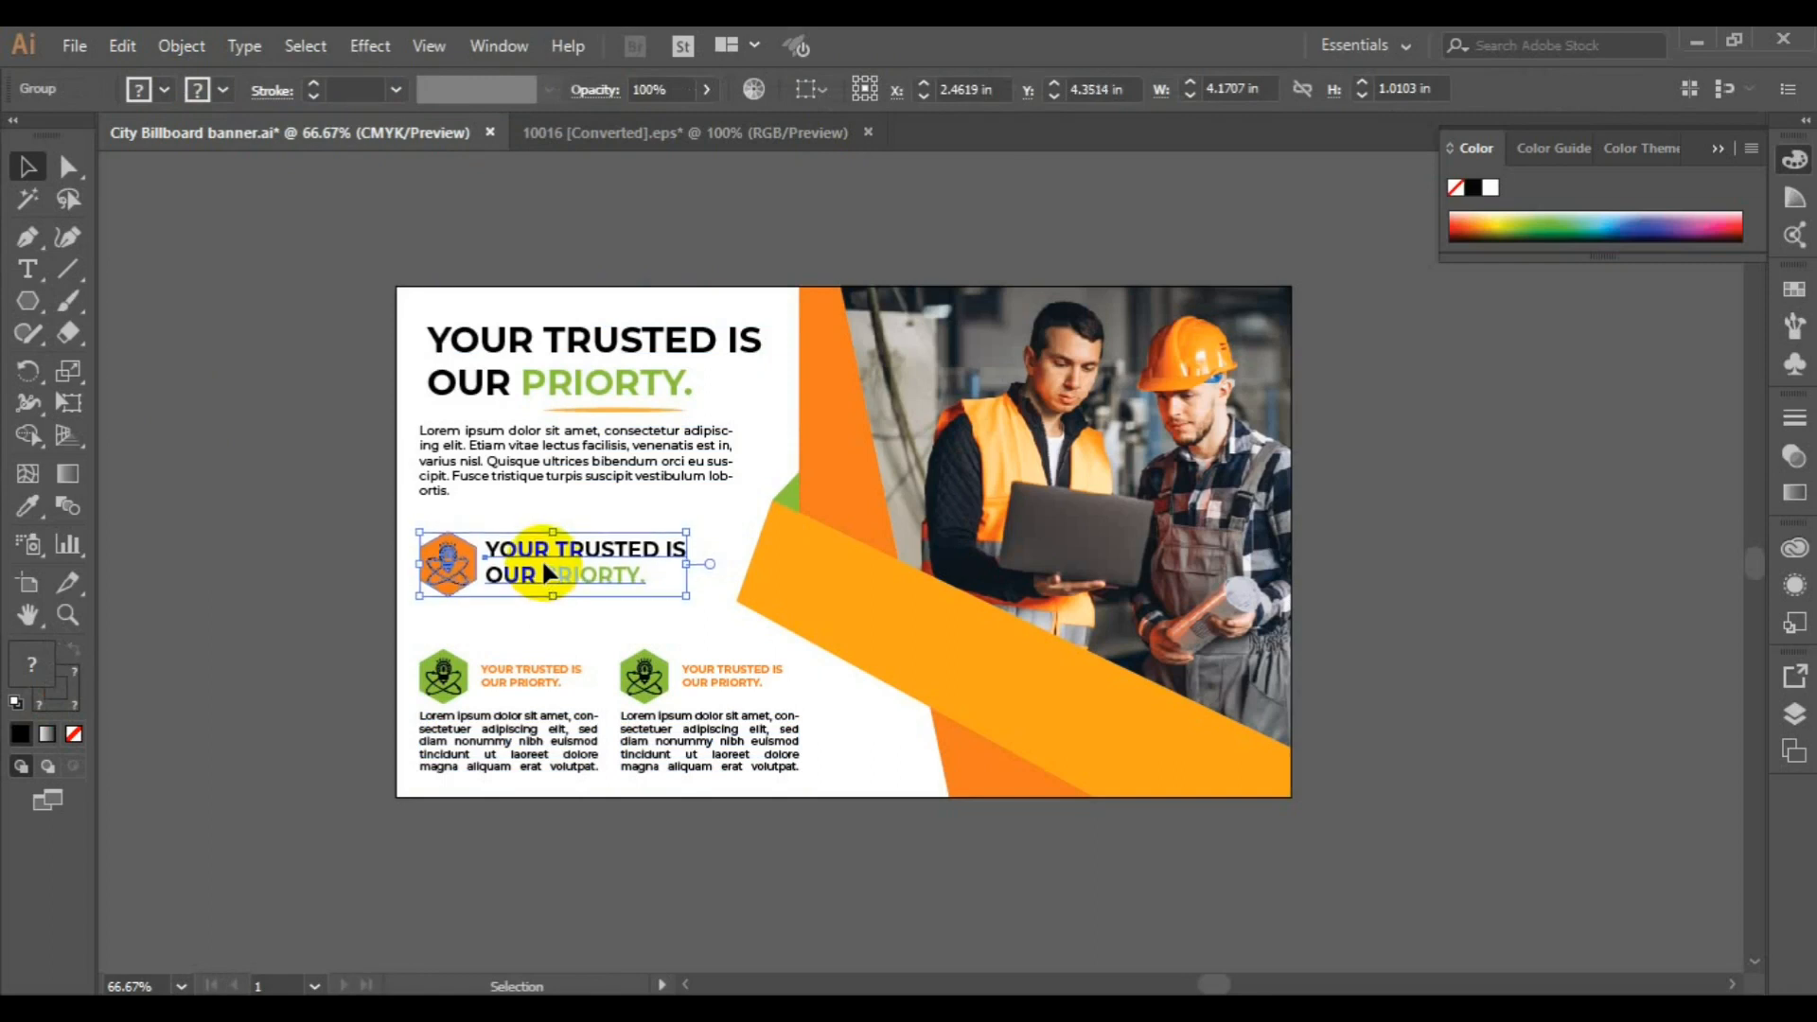
key("Down")
key("Down")
key("Down")
key("Down")
key("Down")
key("Down")
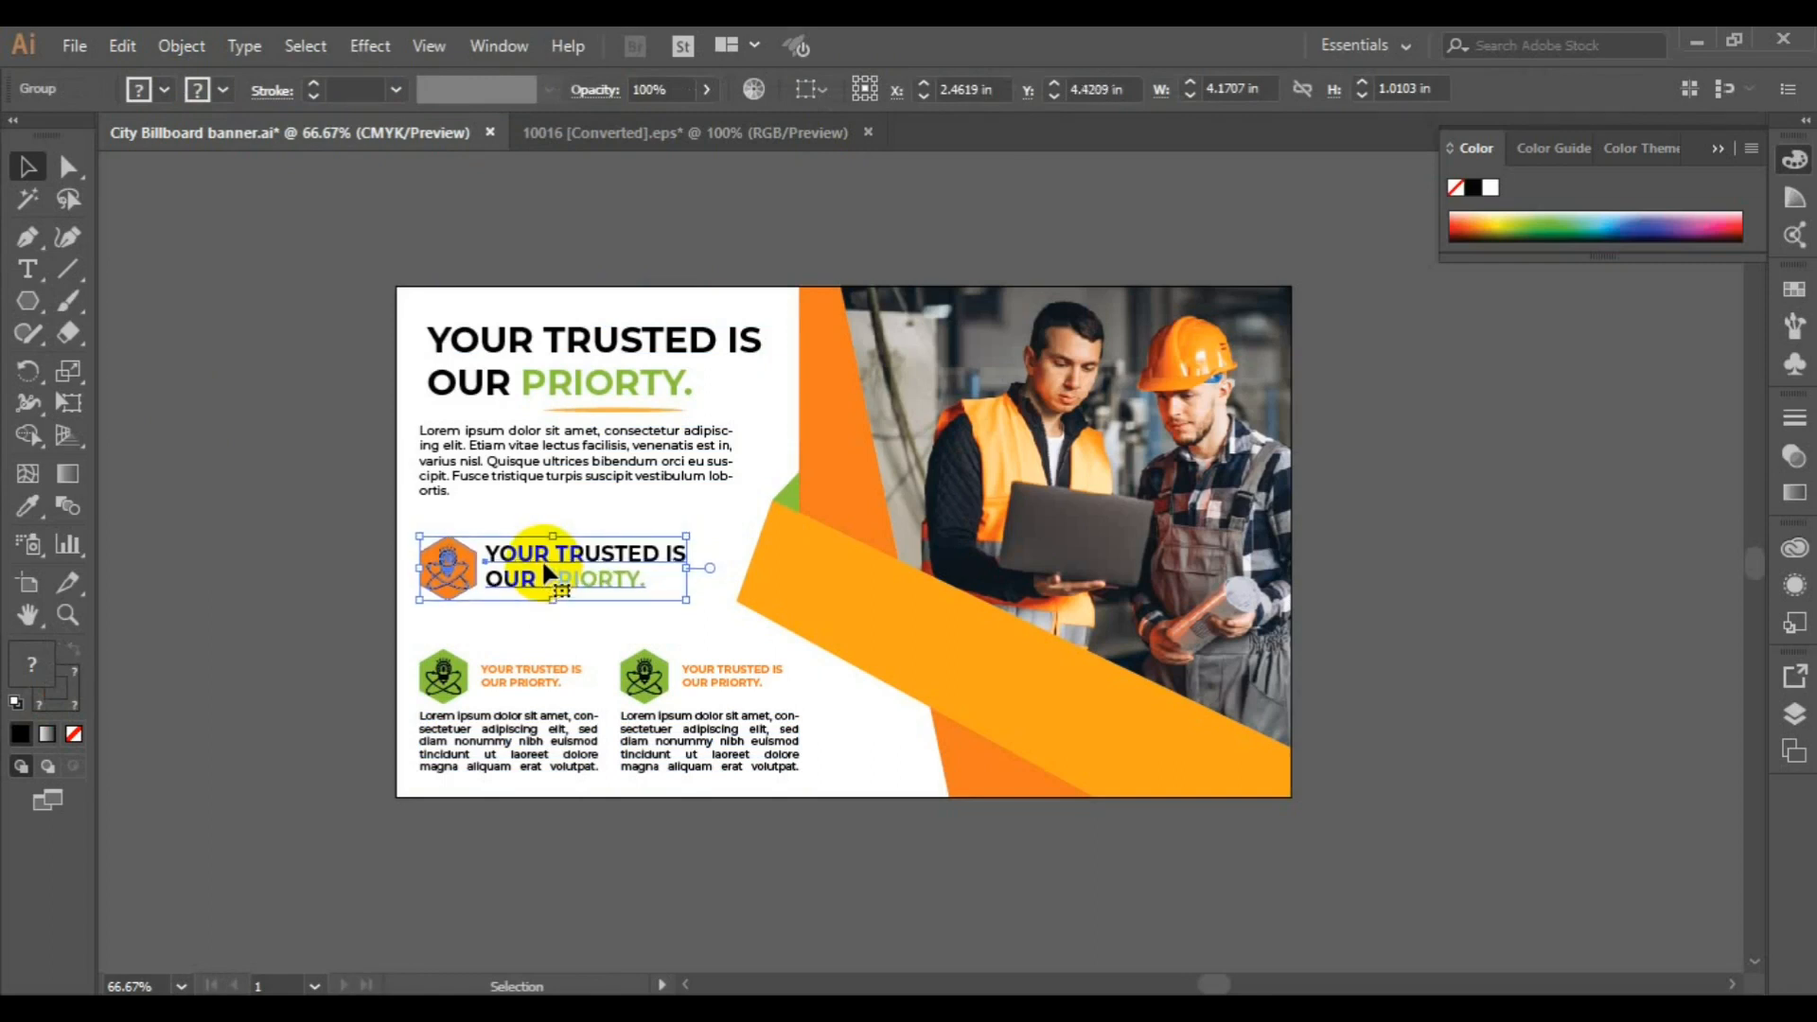
Ungroup the headline from the body paragraph and nudge the underlined headline slightly up
left_click(557, 470)
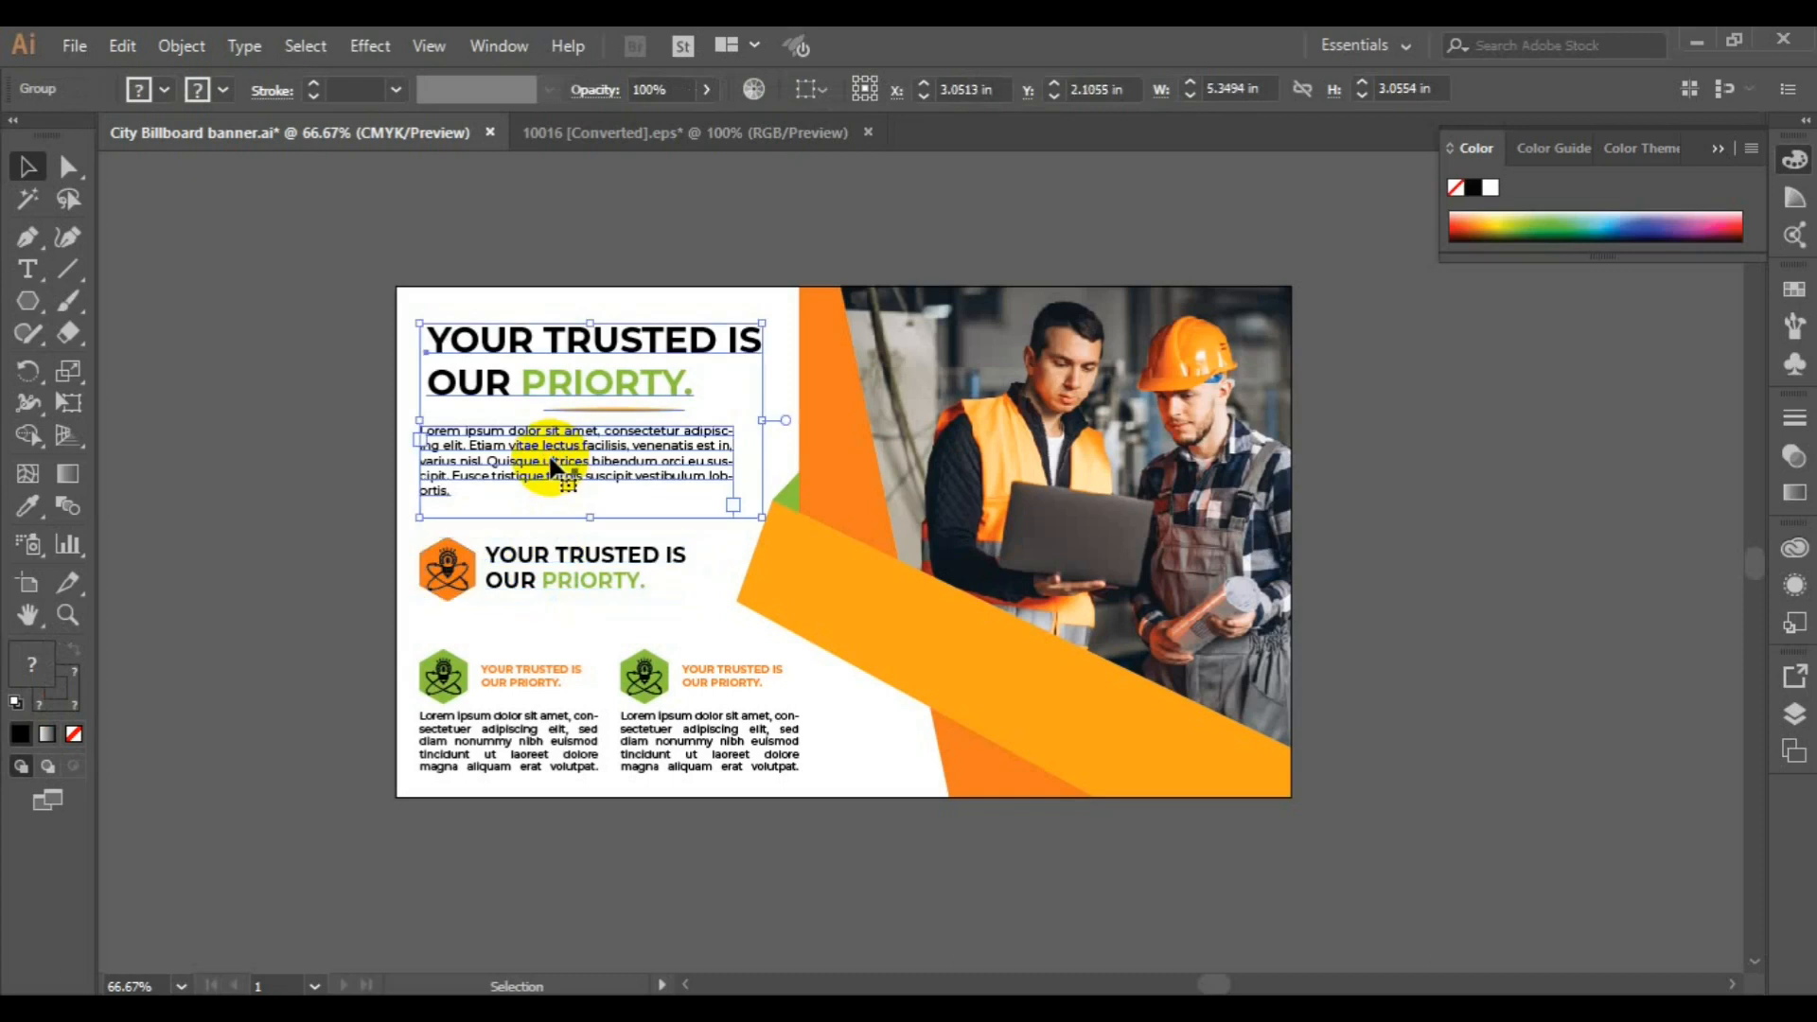
left_click(190, 53)
left_click(303, 133)
left_click(253, 297)
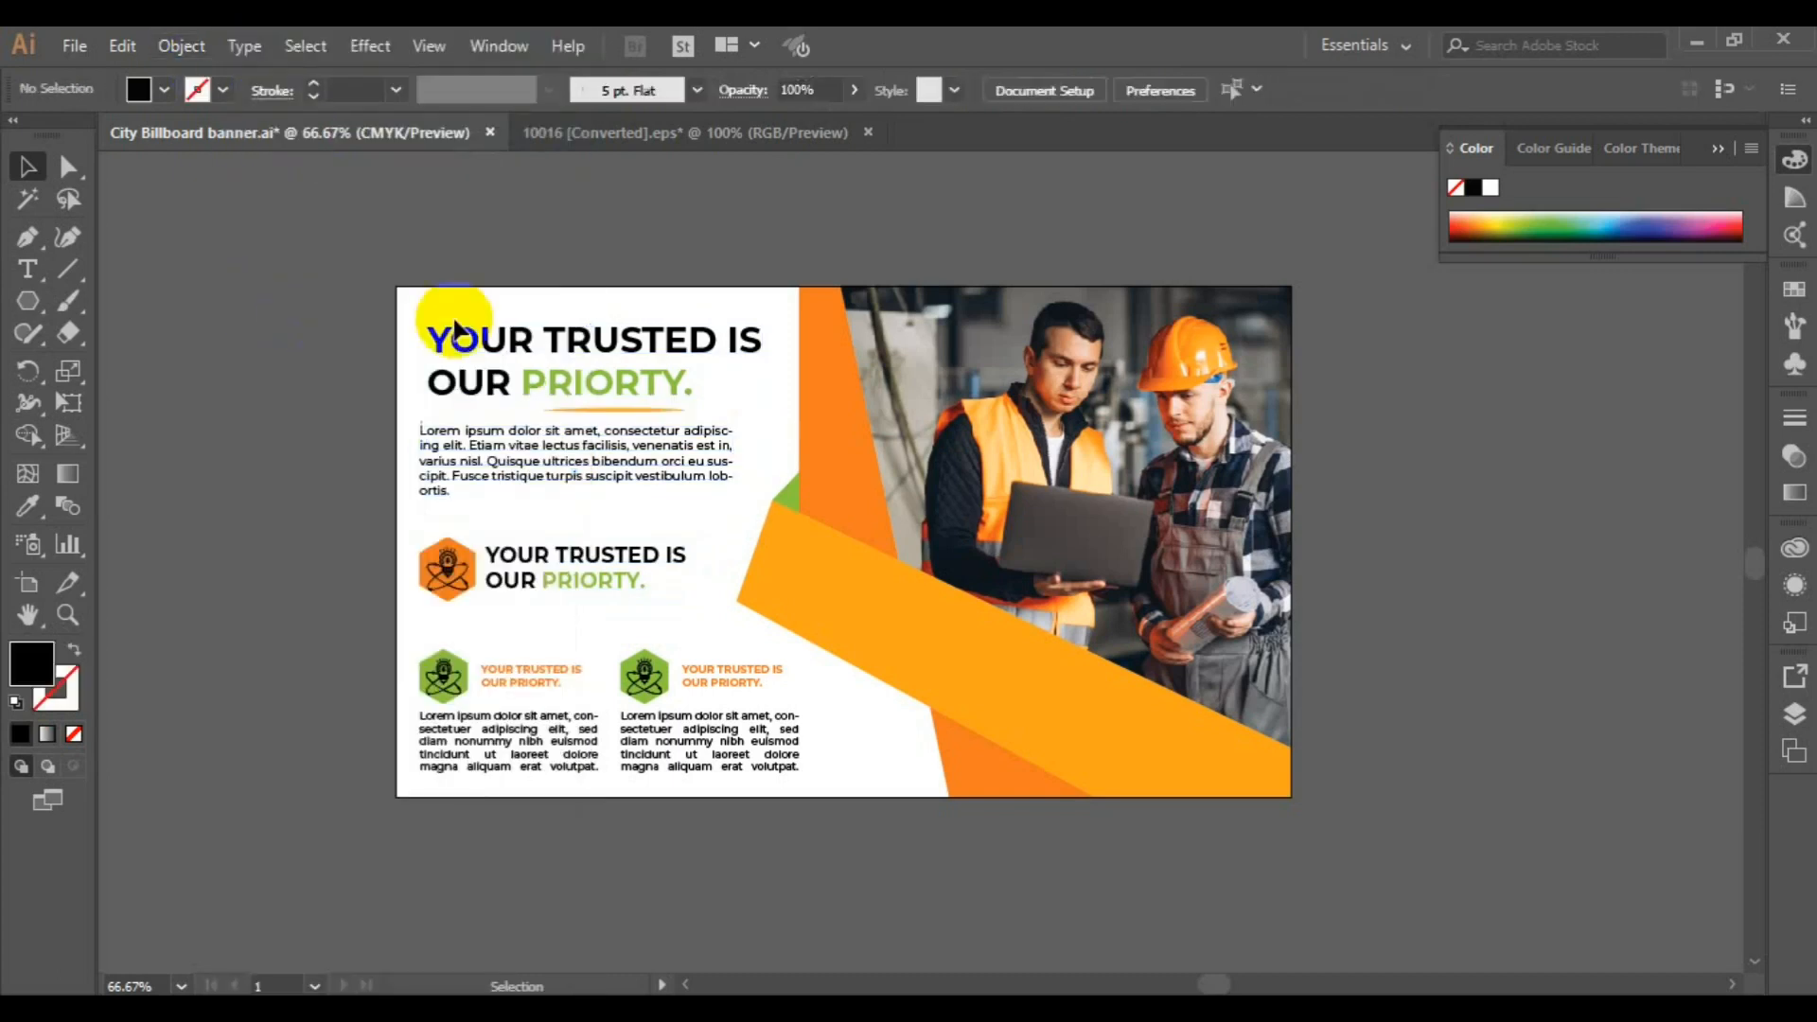
left_click(459, 349)
key("Up")
key("Up")
key("Up")
key("Up")
key("Up")
key("Up")
key("Up")
key("Up")
key("Up")
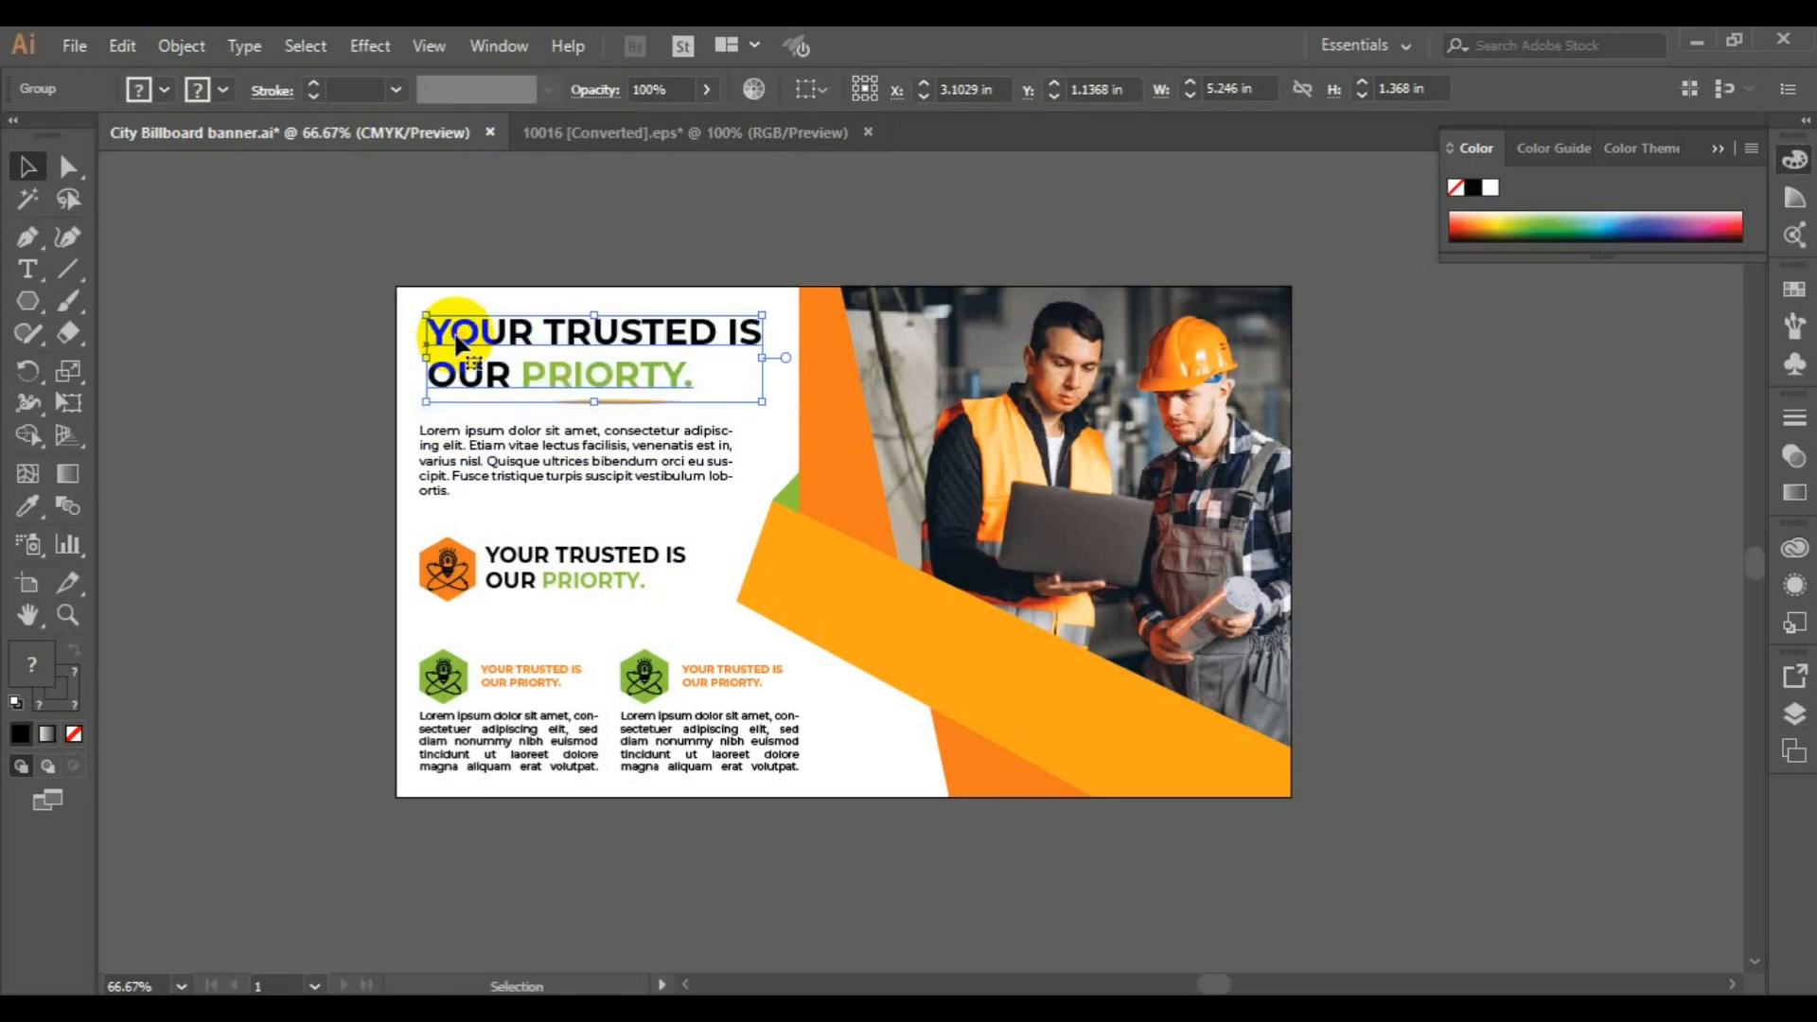
Copy the banner artwork into the wider, blank City Billboard Banner document and ungroup it
left_click(322, 445)
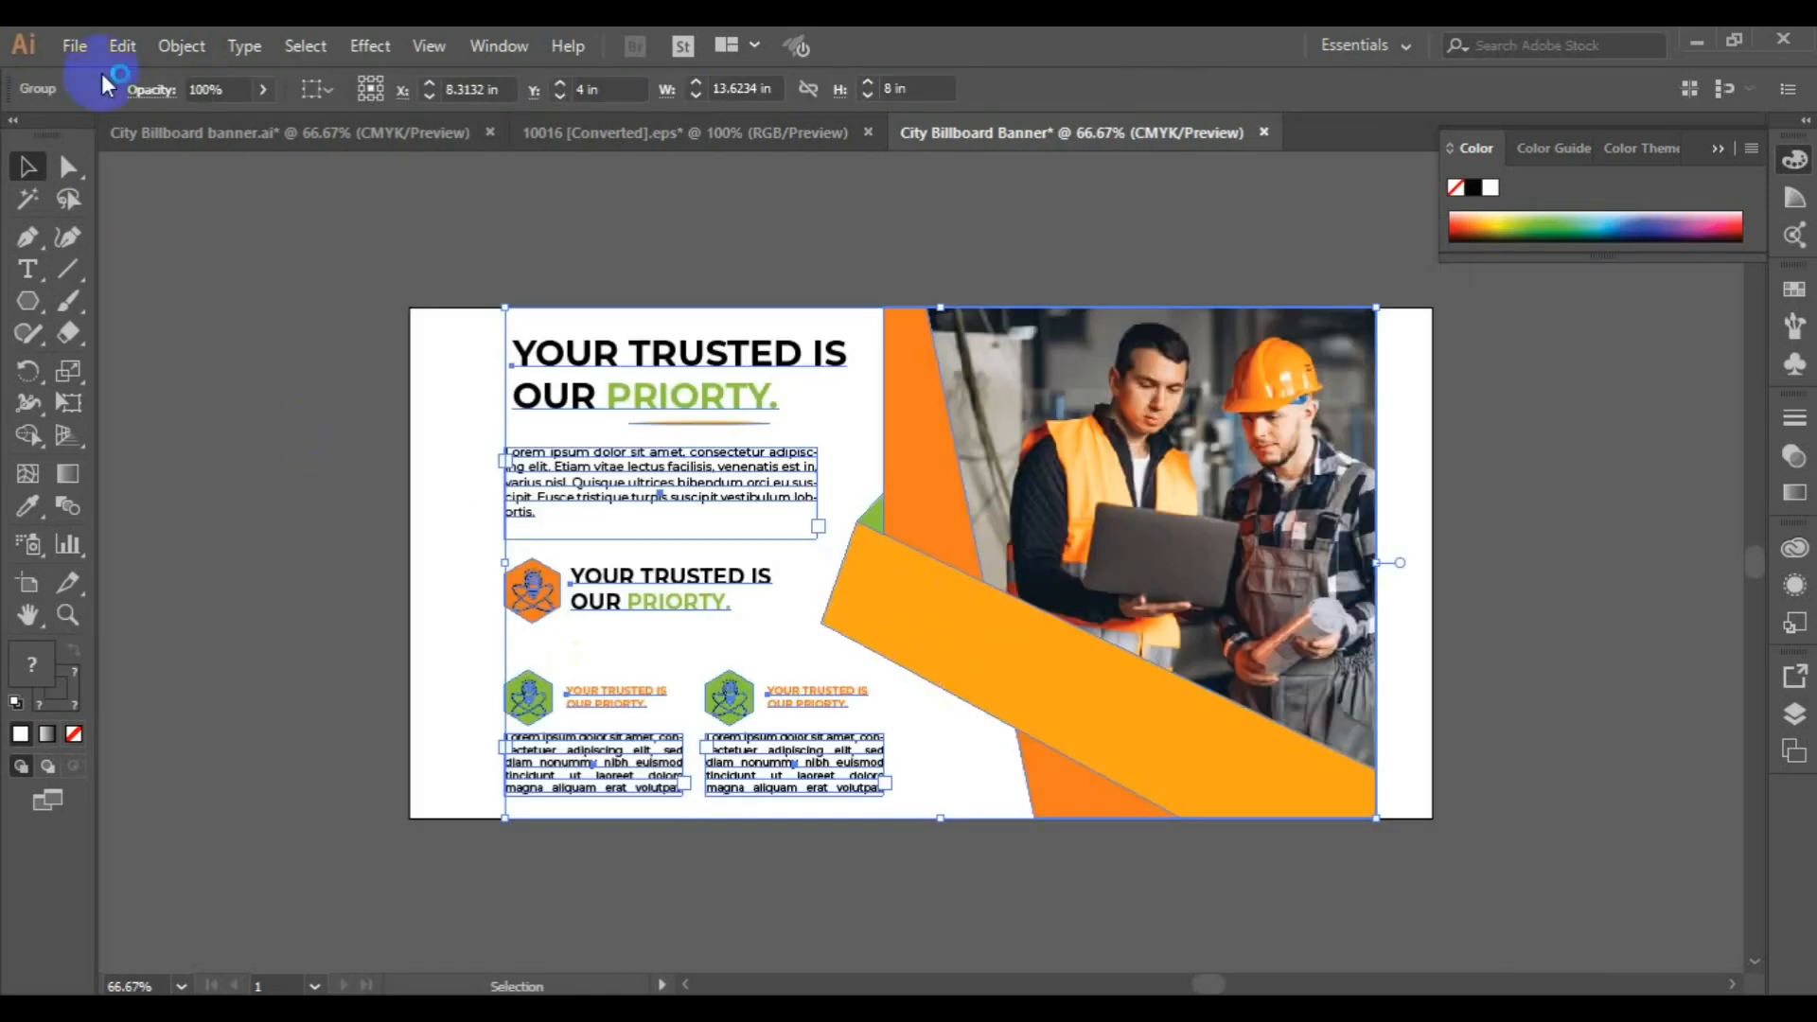
left_click(181, 46)
left_click(268, 133)
left_click(276, 345)
Move the headline, body paragraph and all three badge blocks together toward the artboard's left edge
left_click(639, 499)
left_click(649, 407, "shift")
left_click(622, 589, "shift")
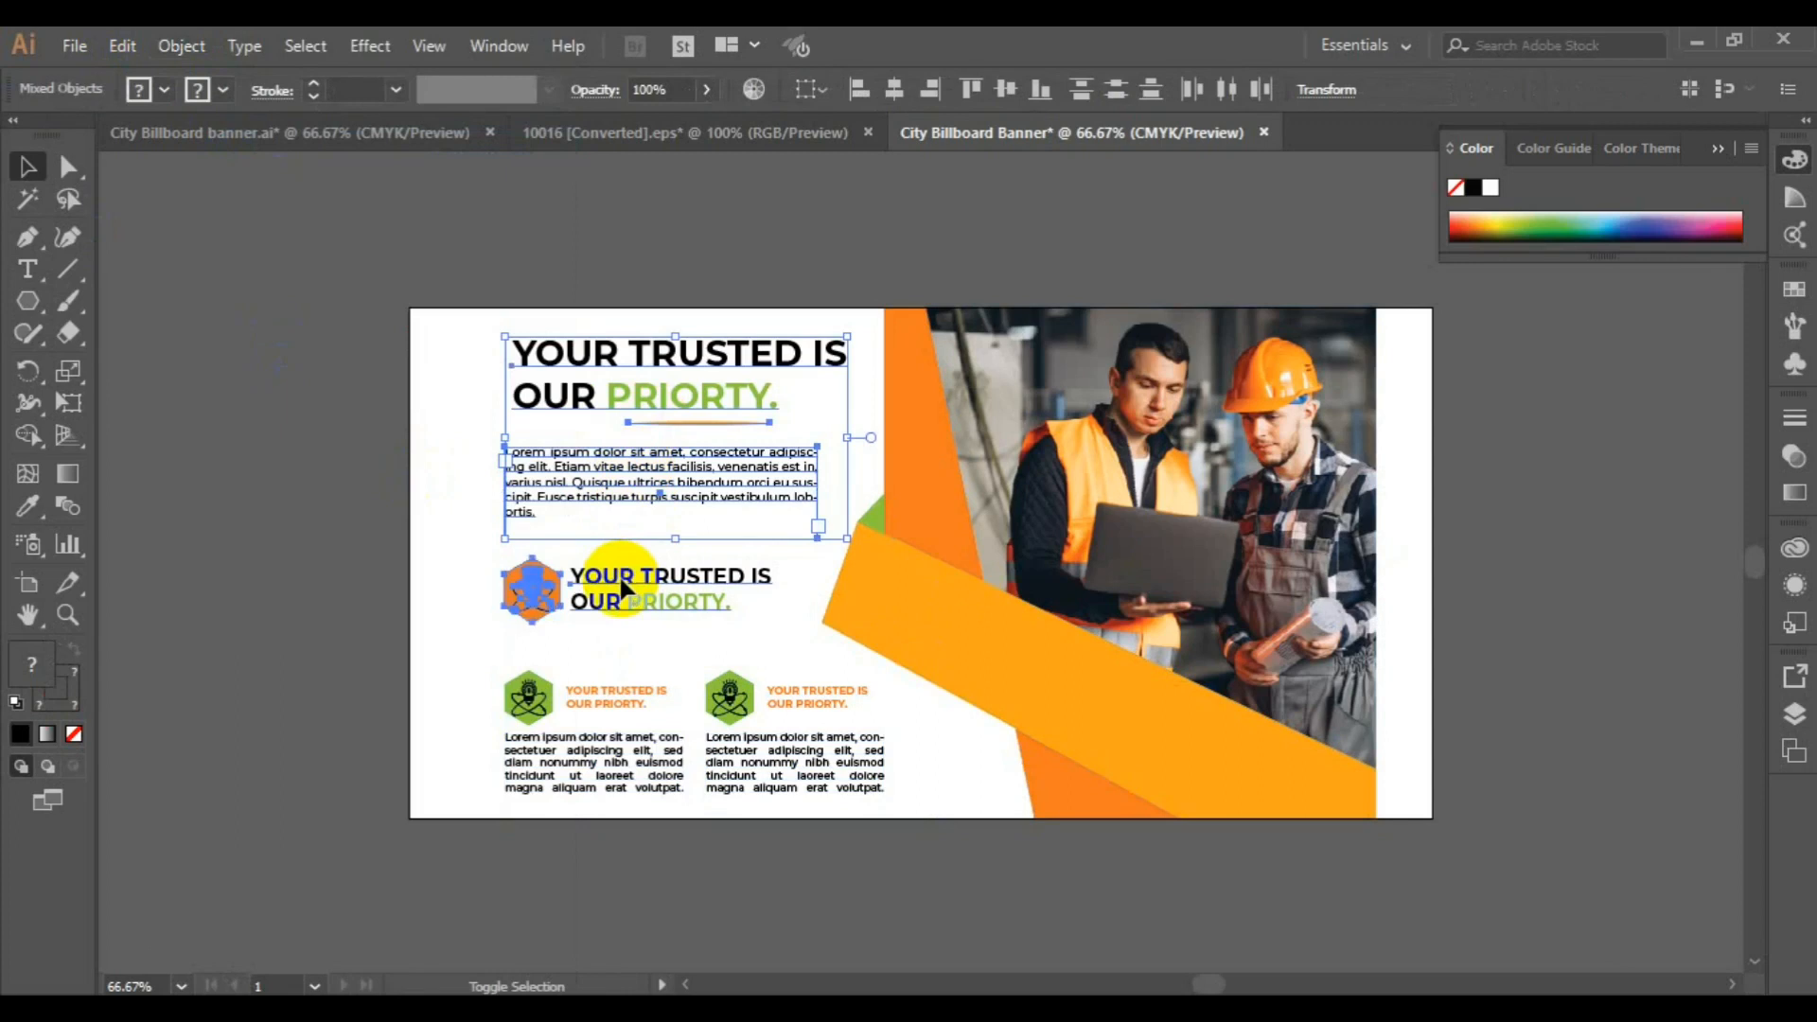
left_click(600, 687, "shift")
left_click_drag(593, 700, 539, 696)
Try to move the workers photo by itself to the artboard's right edge with small nudges, and undo the move
left_click(911, 625)
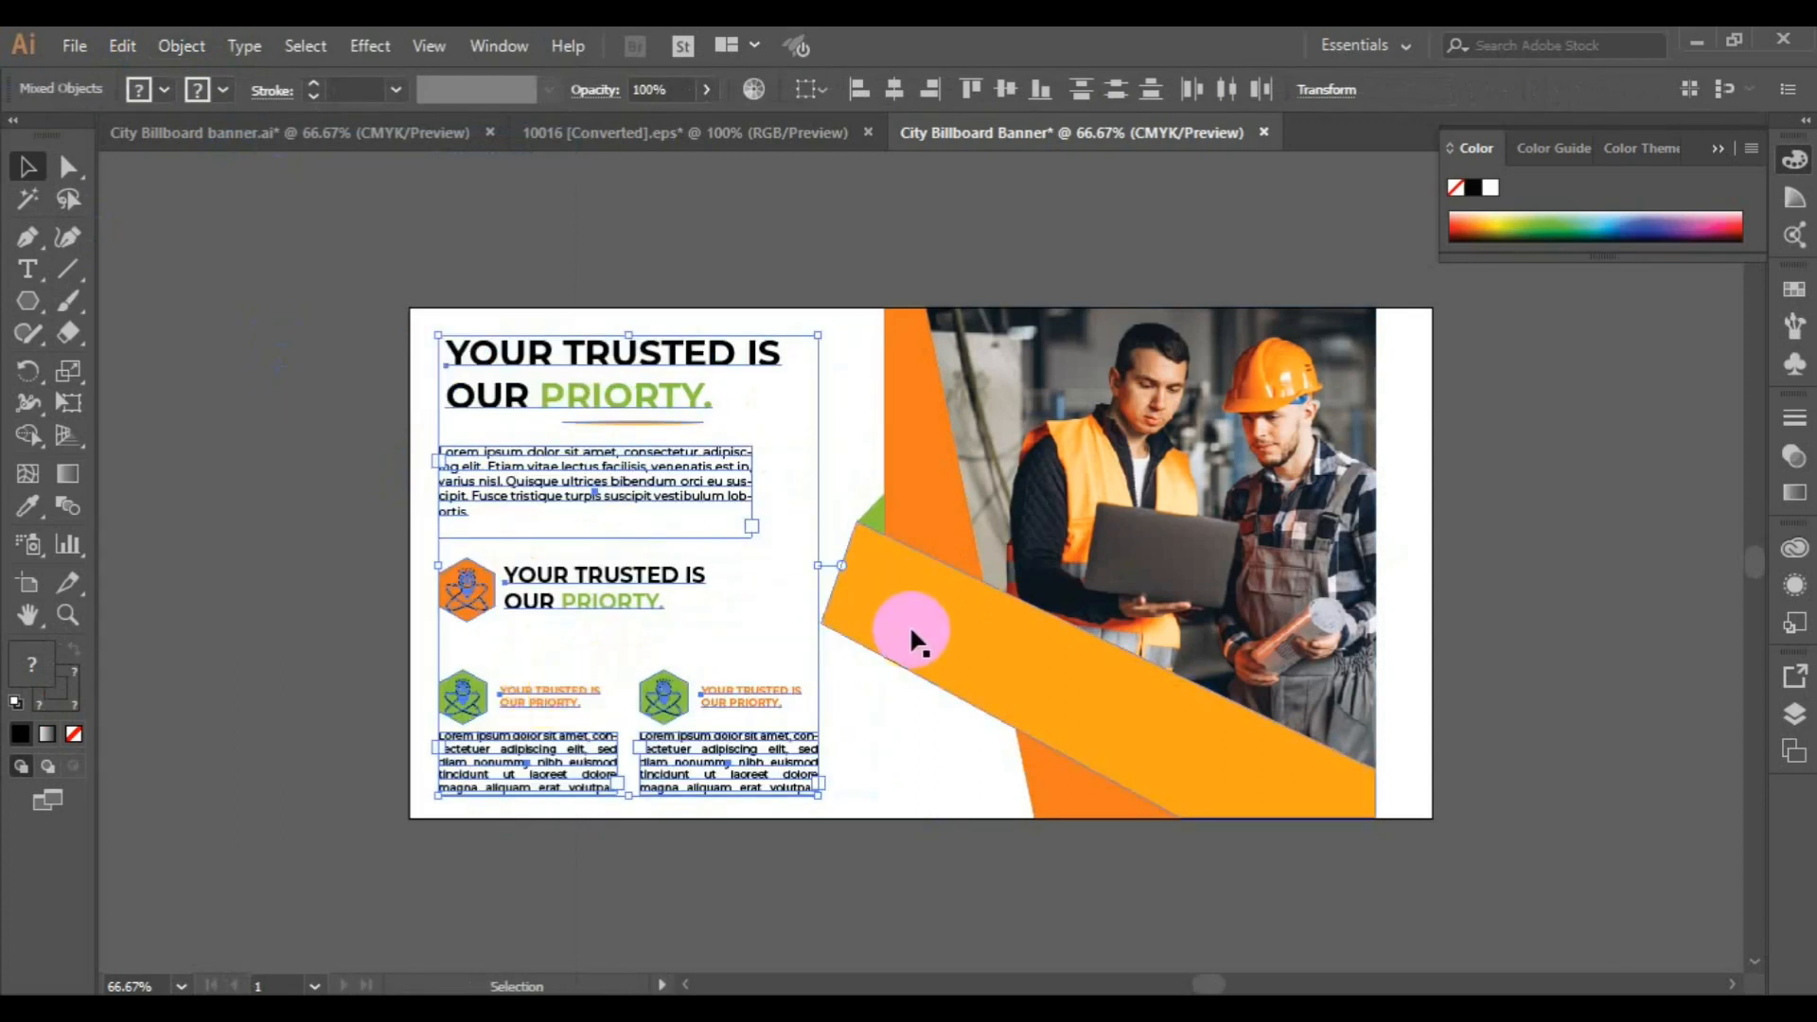
left_click(912, 456, "shift")
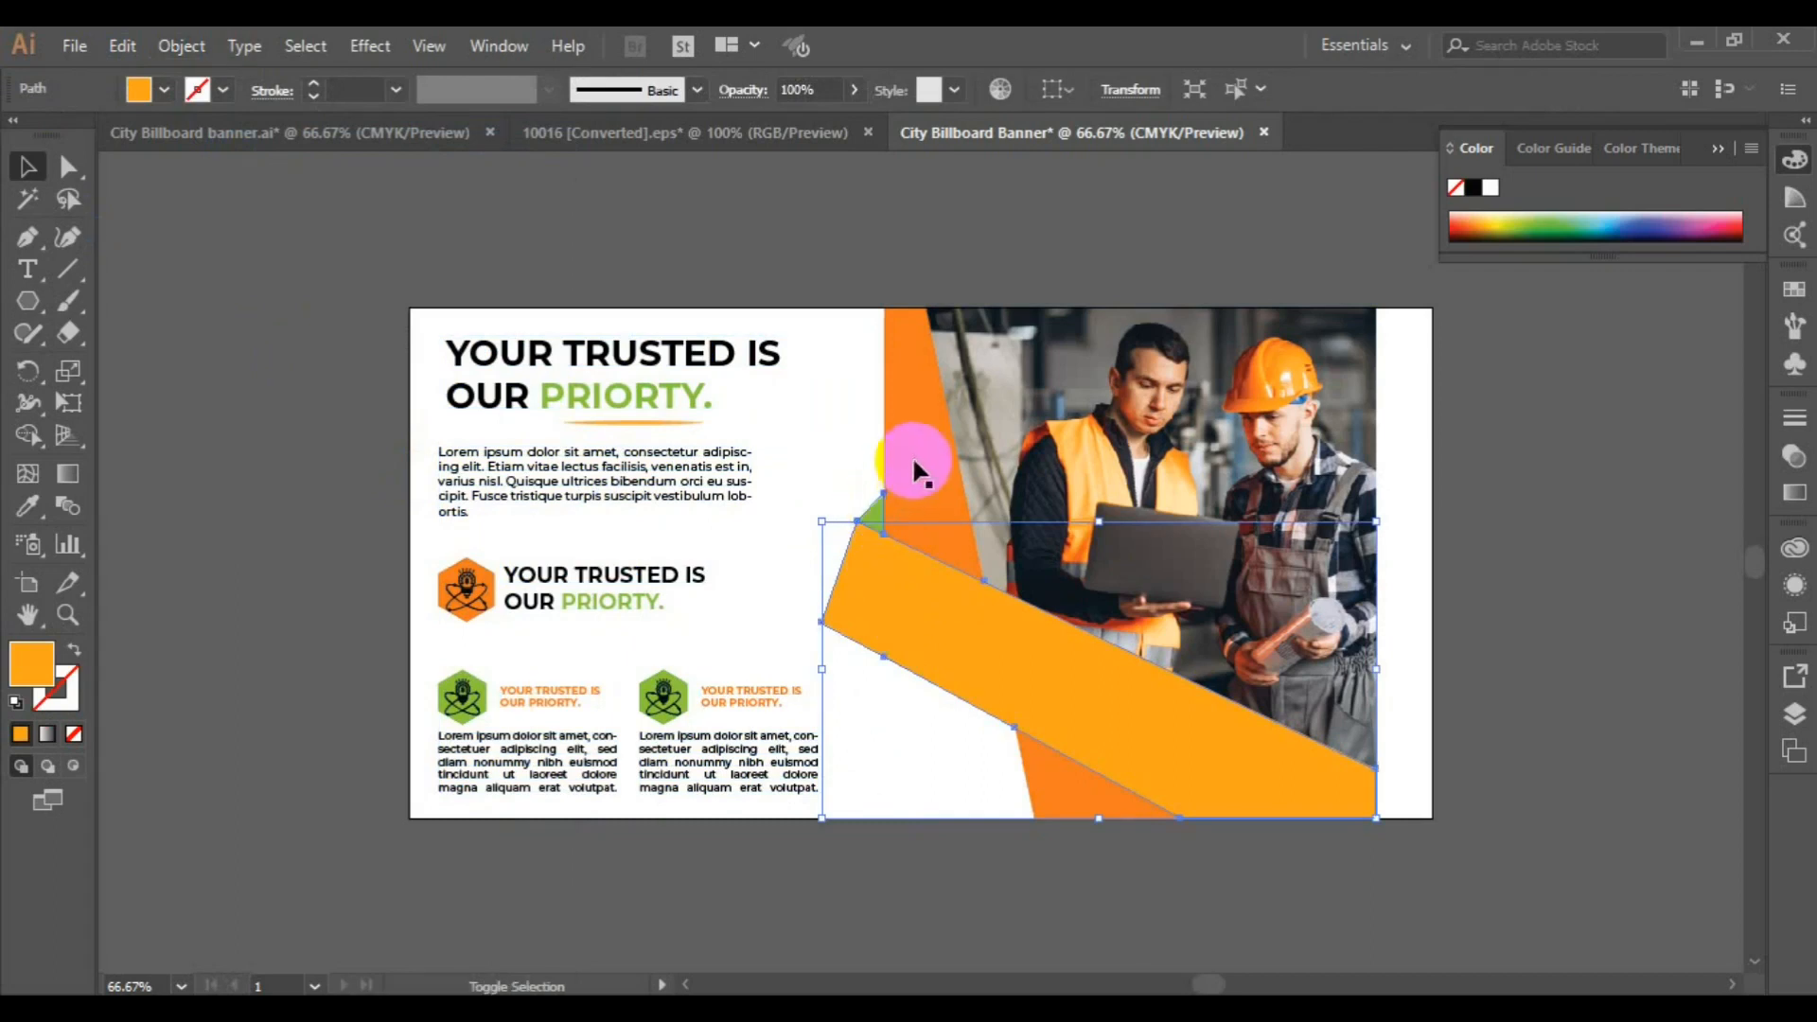
left_click(1051, 765, "shift")
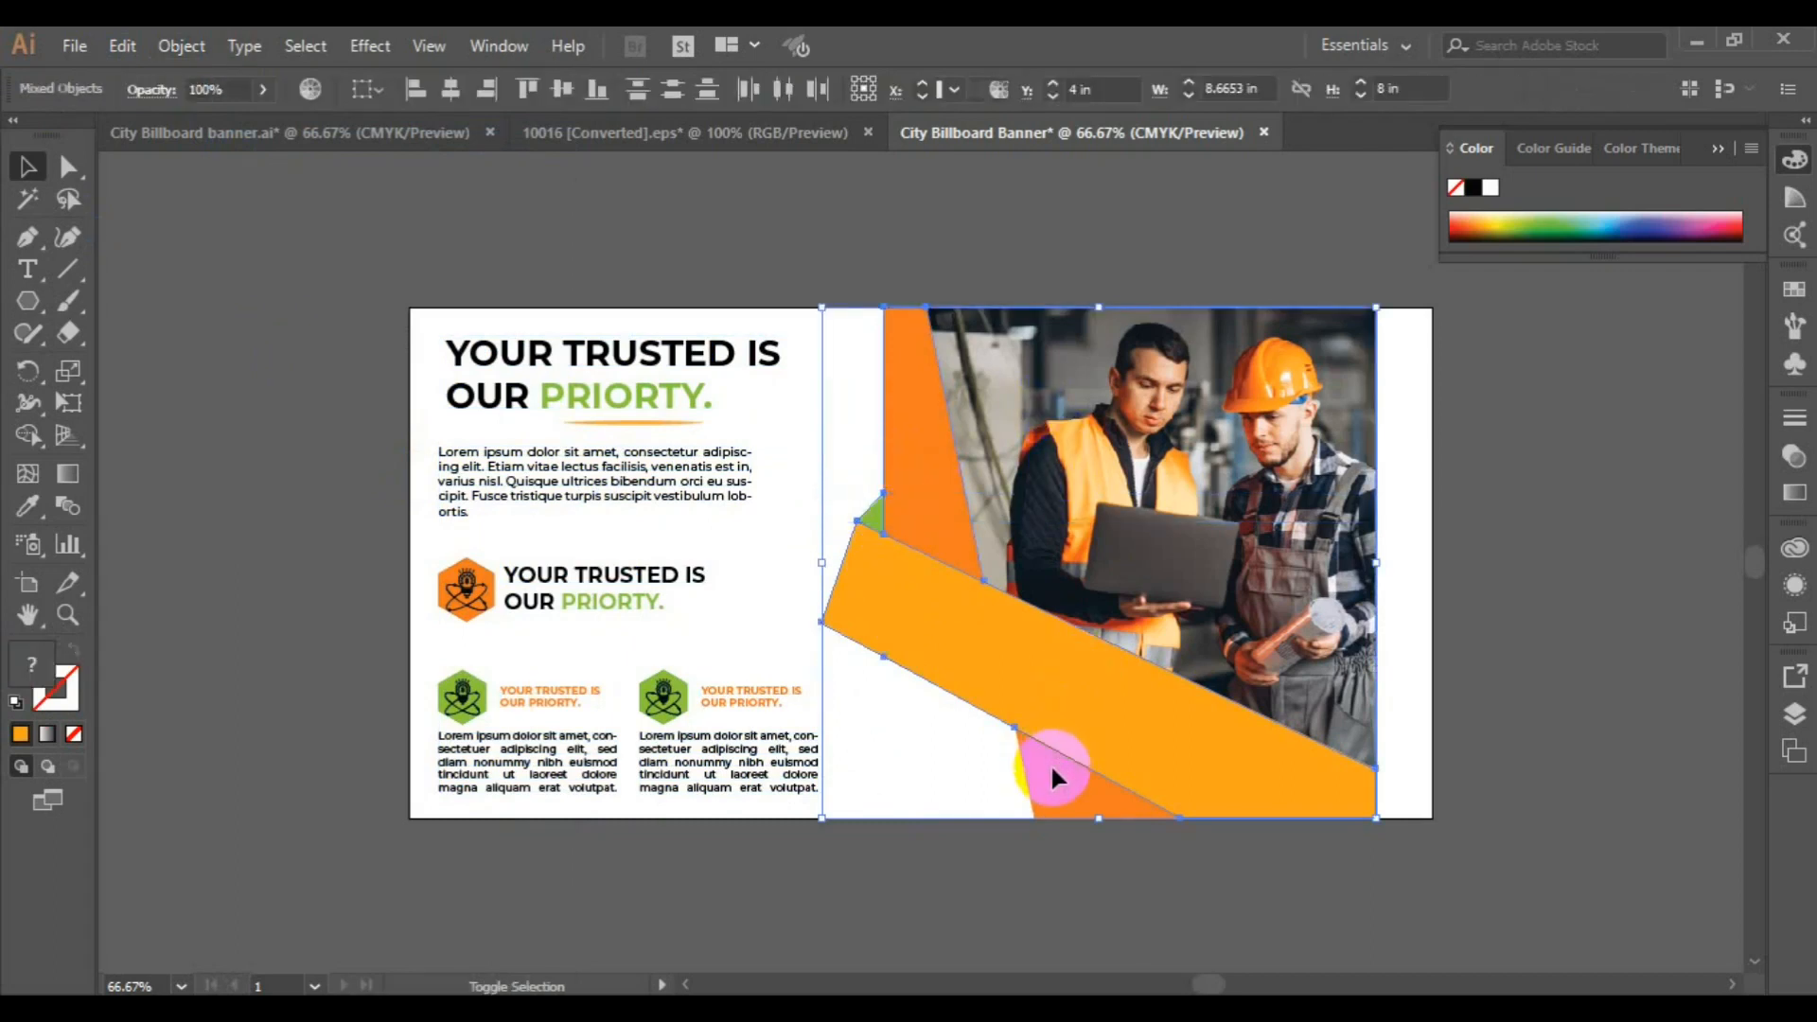
left_click(1291, 617, "shift")
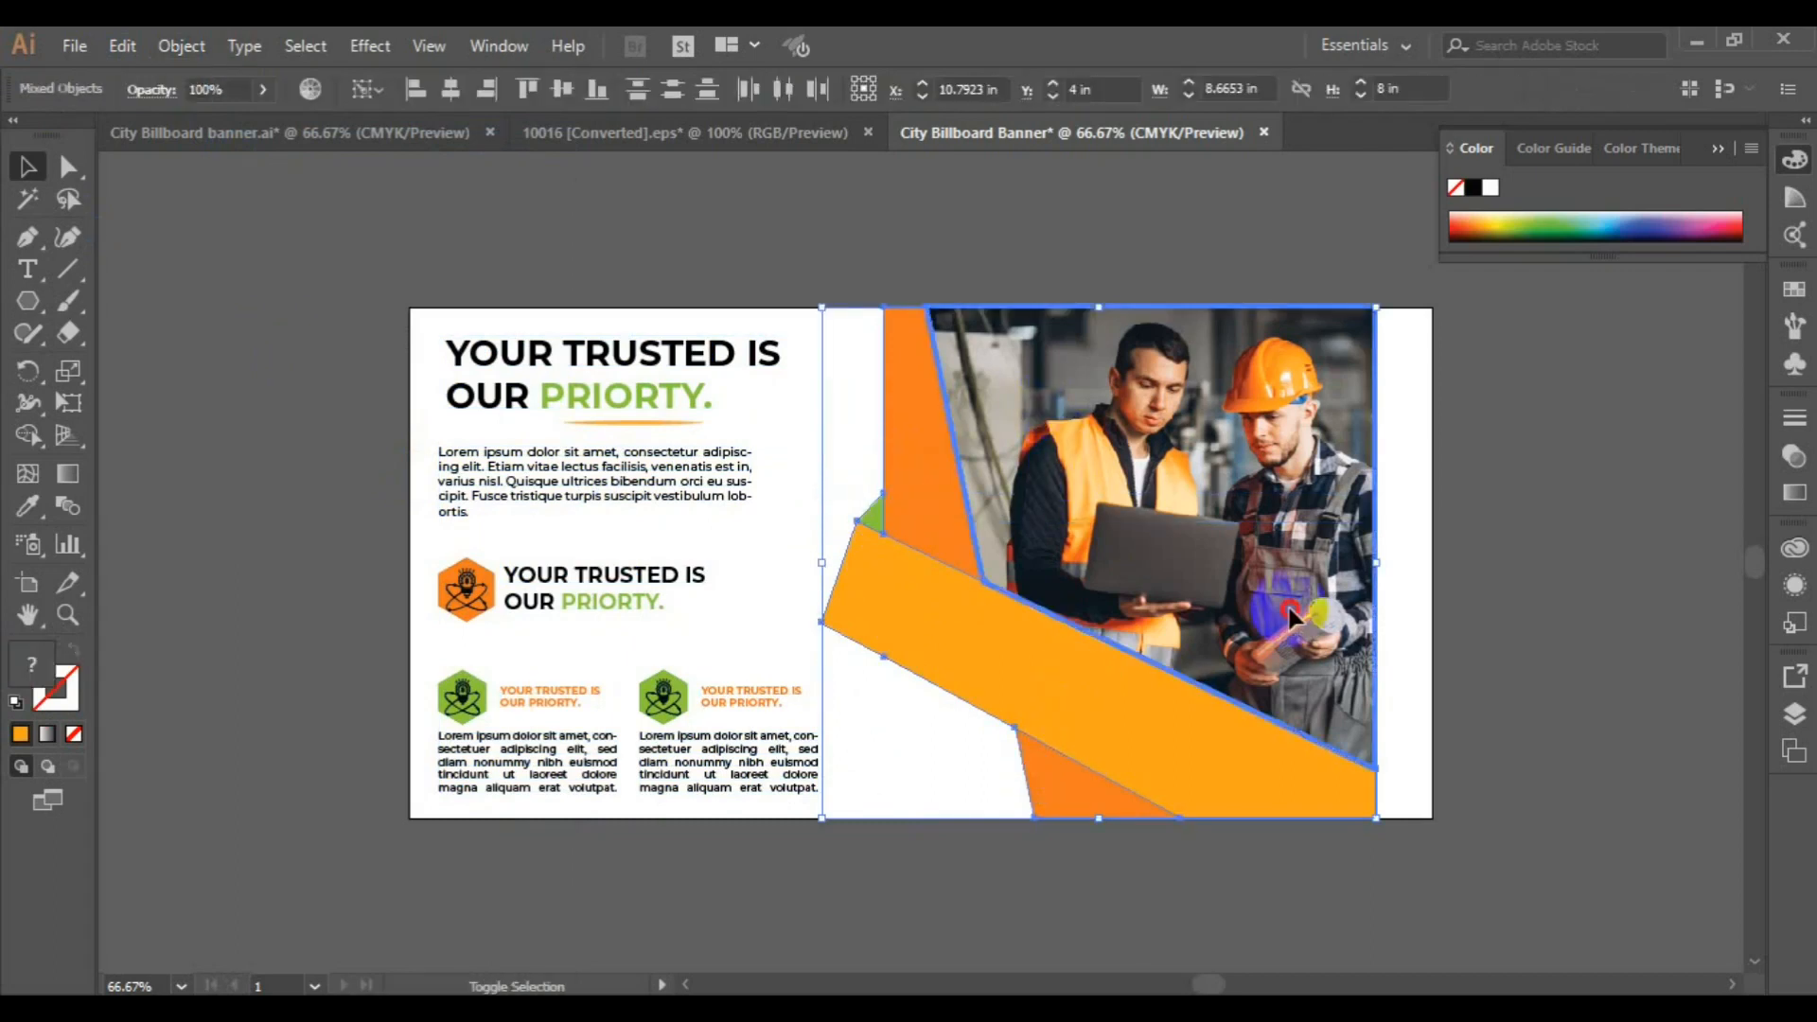
left_click(1293, 618, "shift")
left_click_drag(1292, 617, 1338, 617)
key("Right")
key("Right")
key("Right")
key("Right")
key("Right")
key("Right")
key("Right")
key("Right")
key("Up")
key("Up")
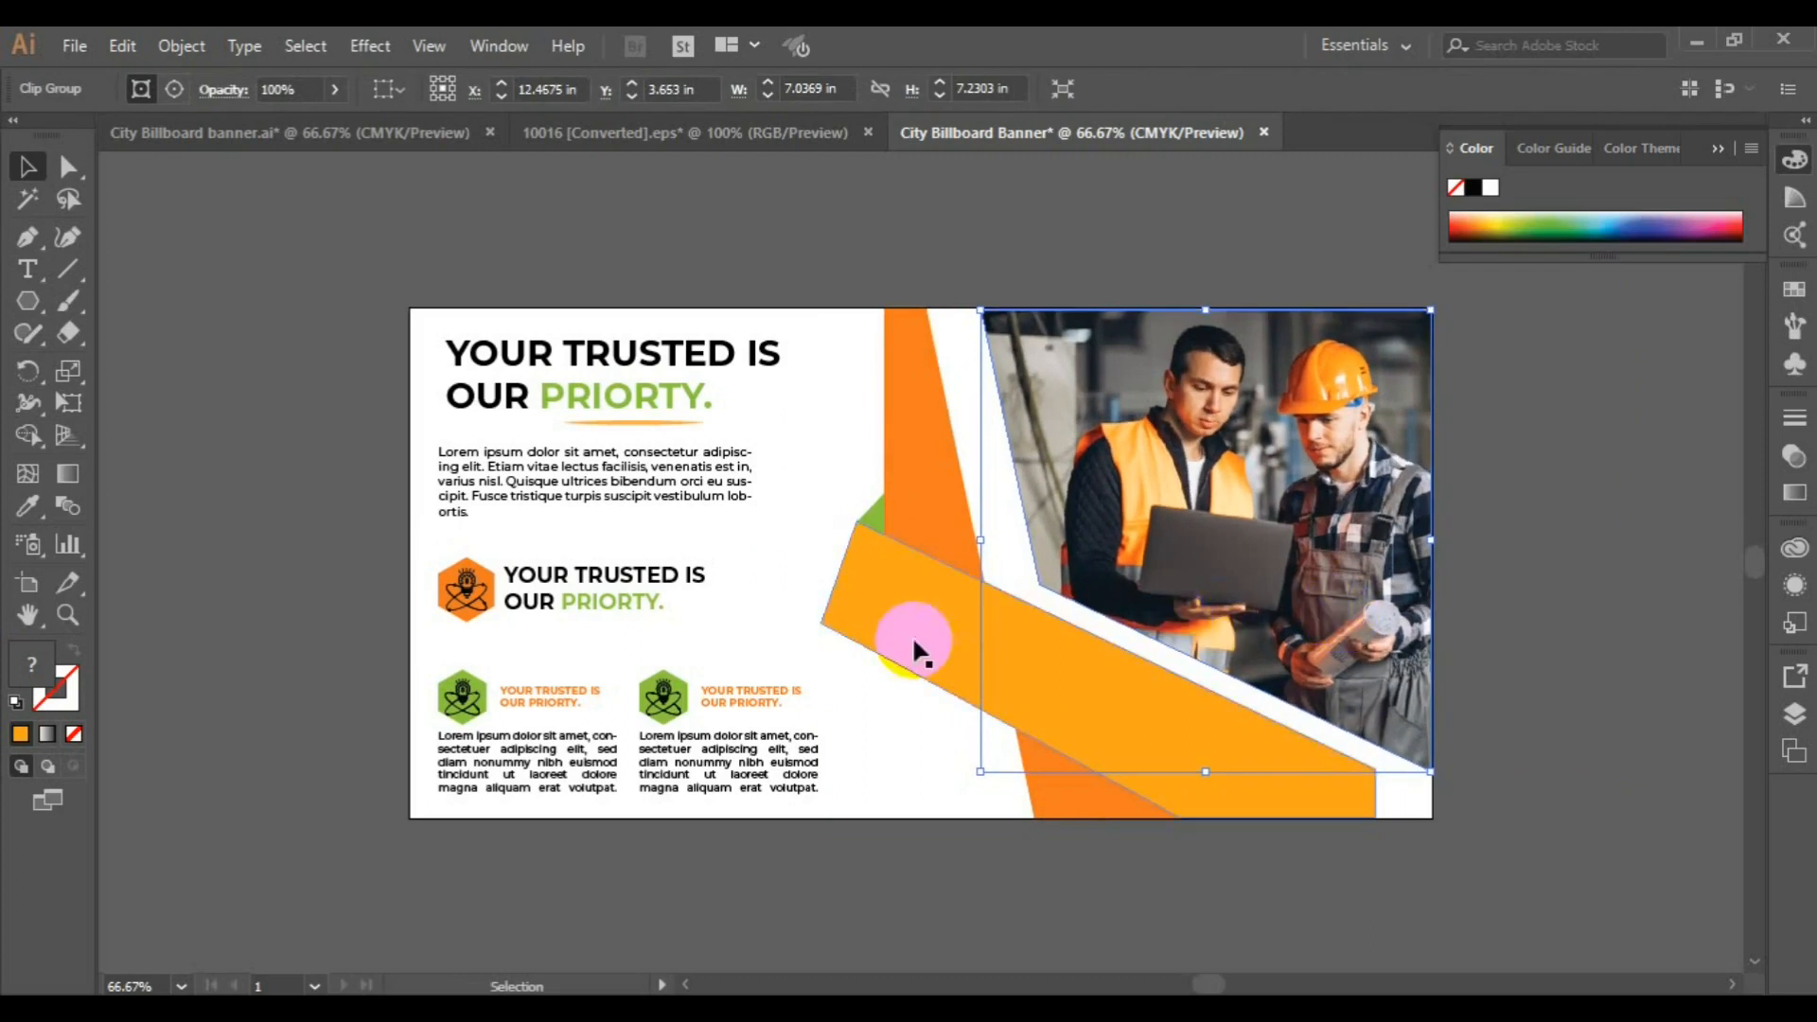
key("Down")
key("Left")
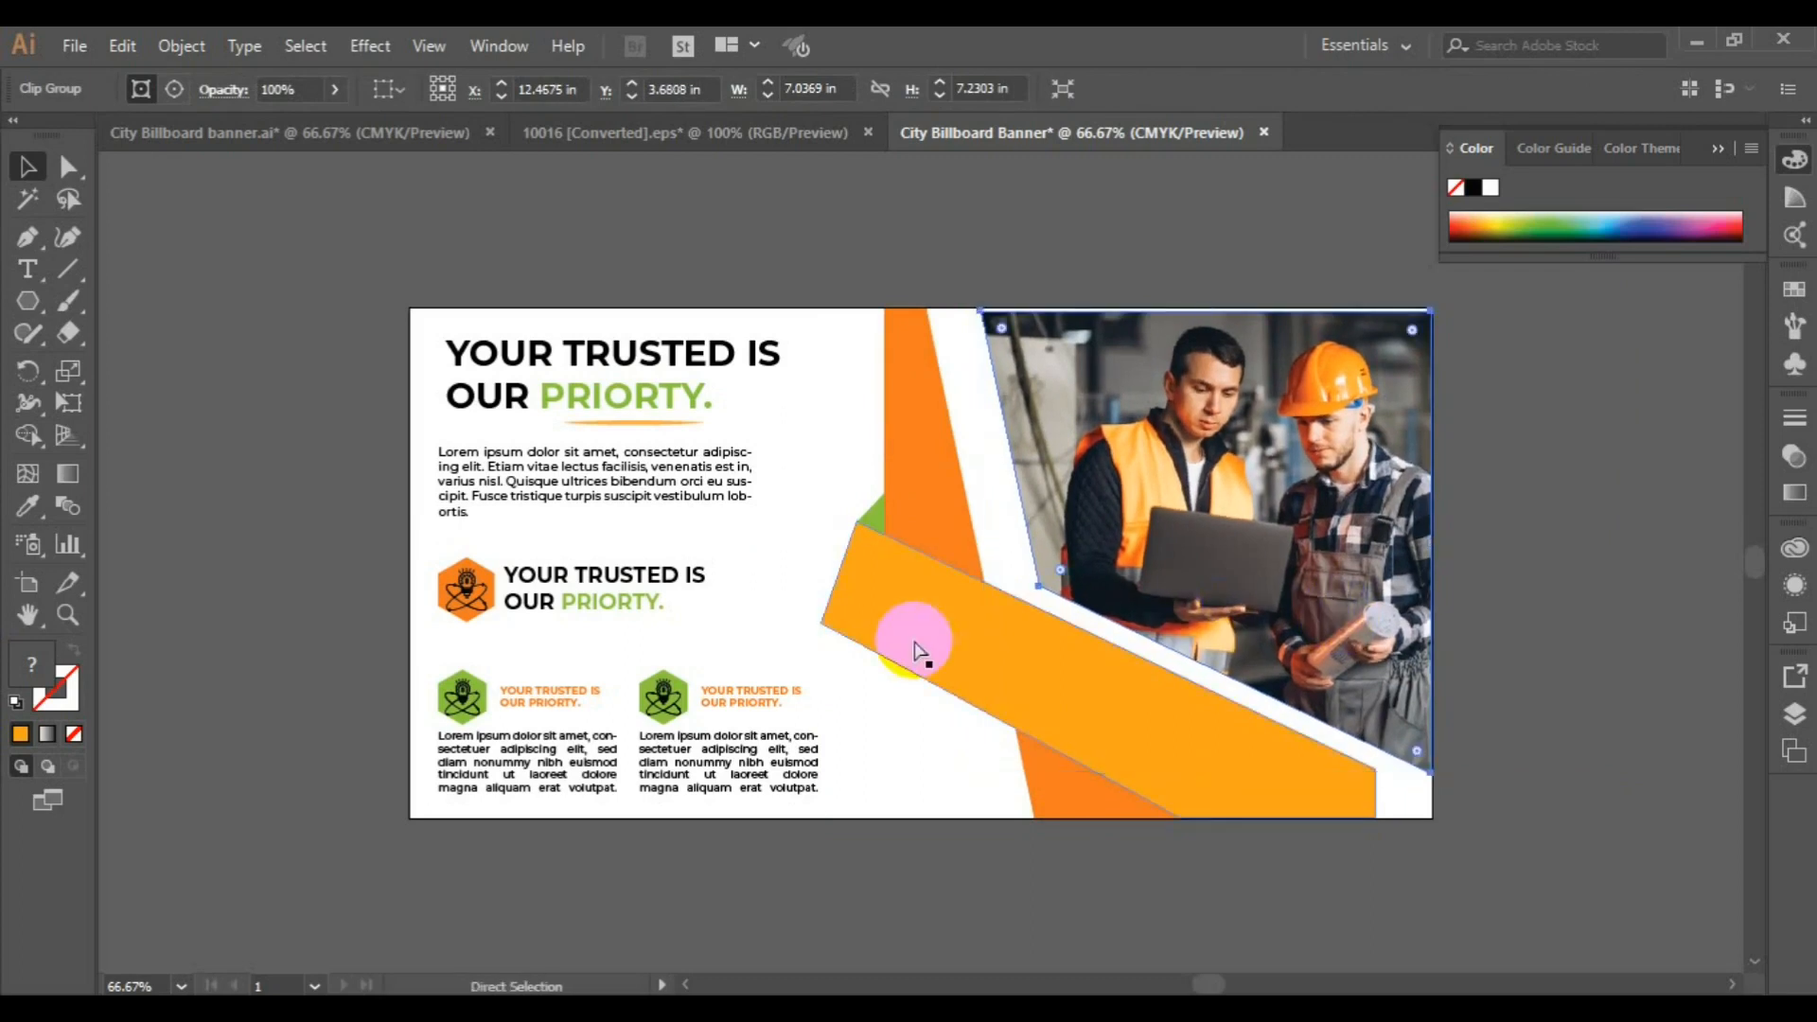
key("Down")
key("Left")
key("Left")
key("Left")
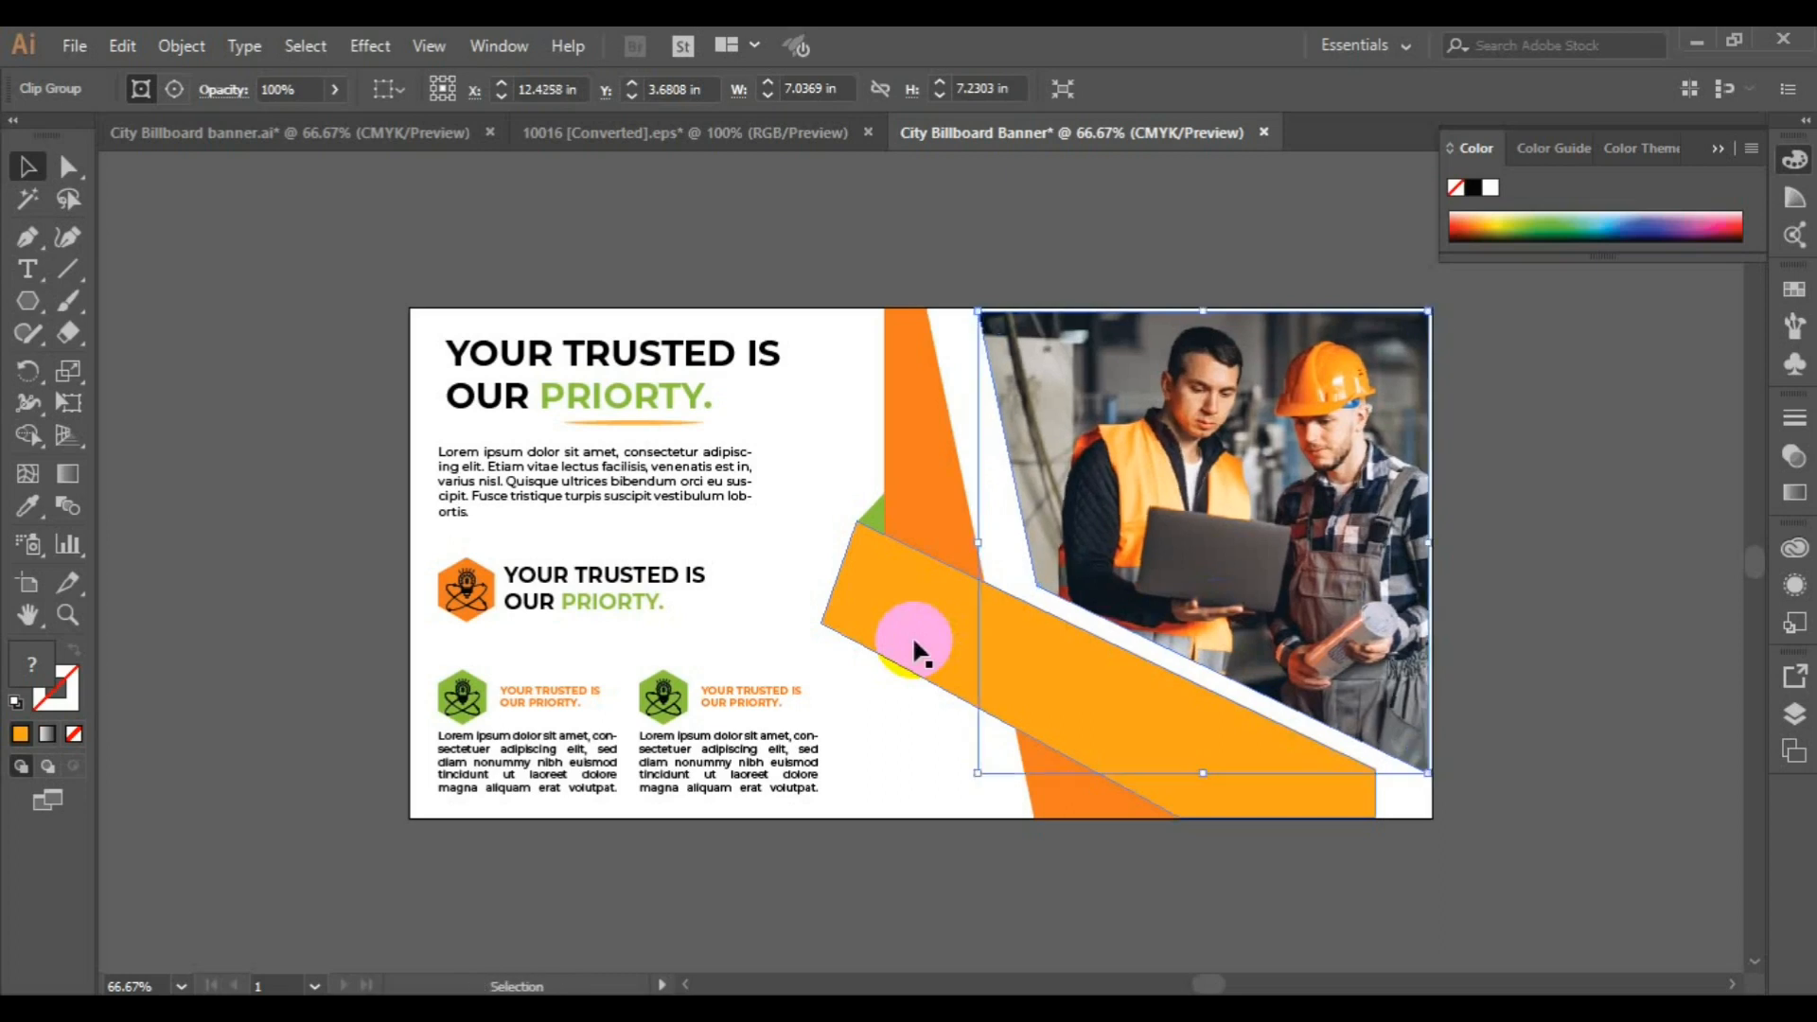
key("ctrl+z")
key("ctrl+z")
Move the workers photo and all orange and green shapes together until they meet the artboard's right edge
left_click_drag(1213, 631, 1270, 632)
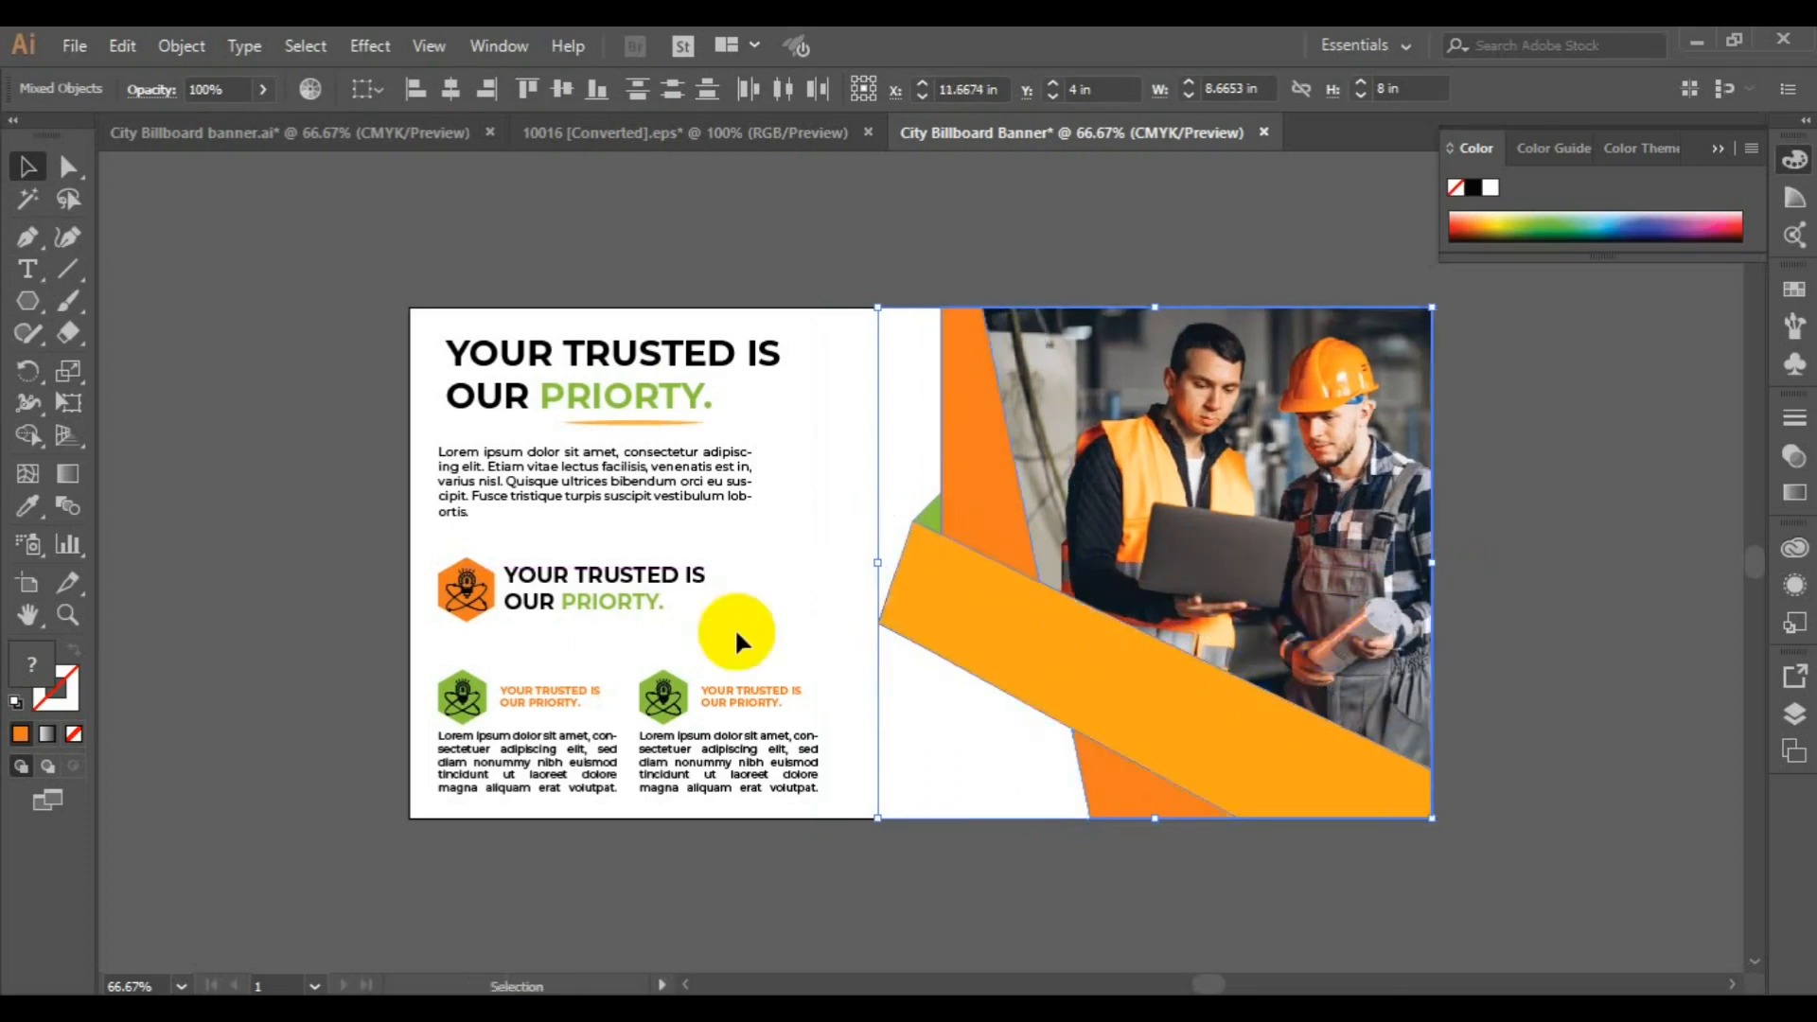
left_click(284, 591)
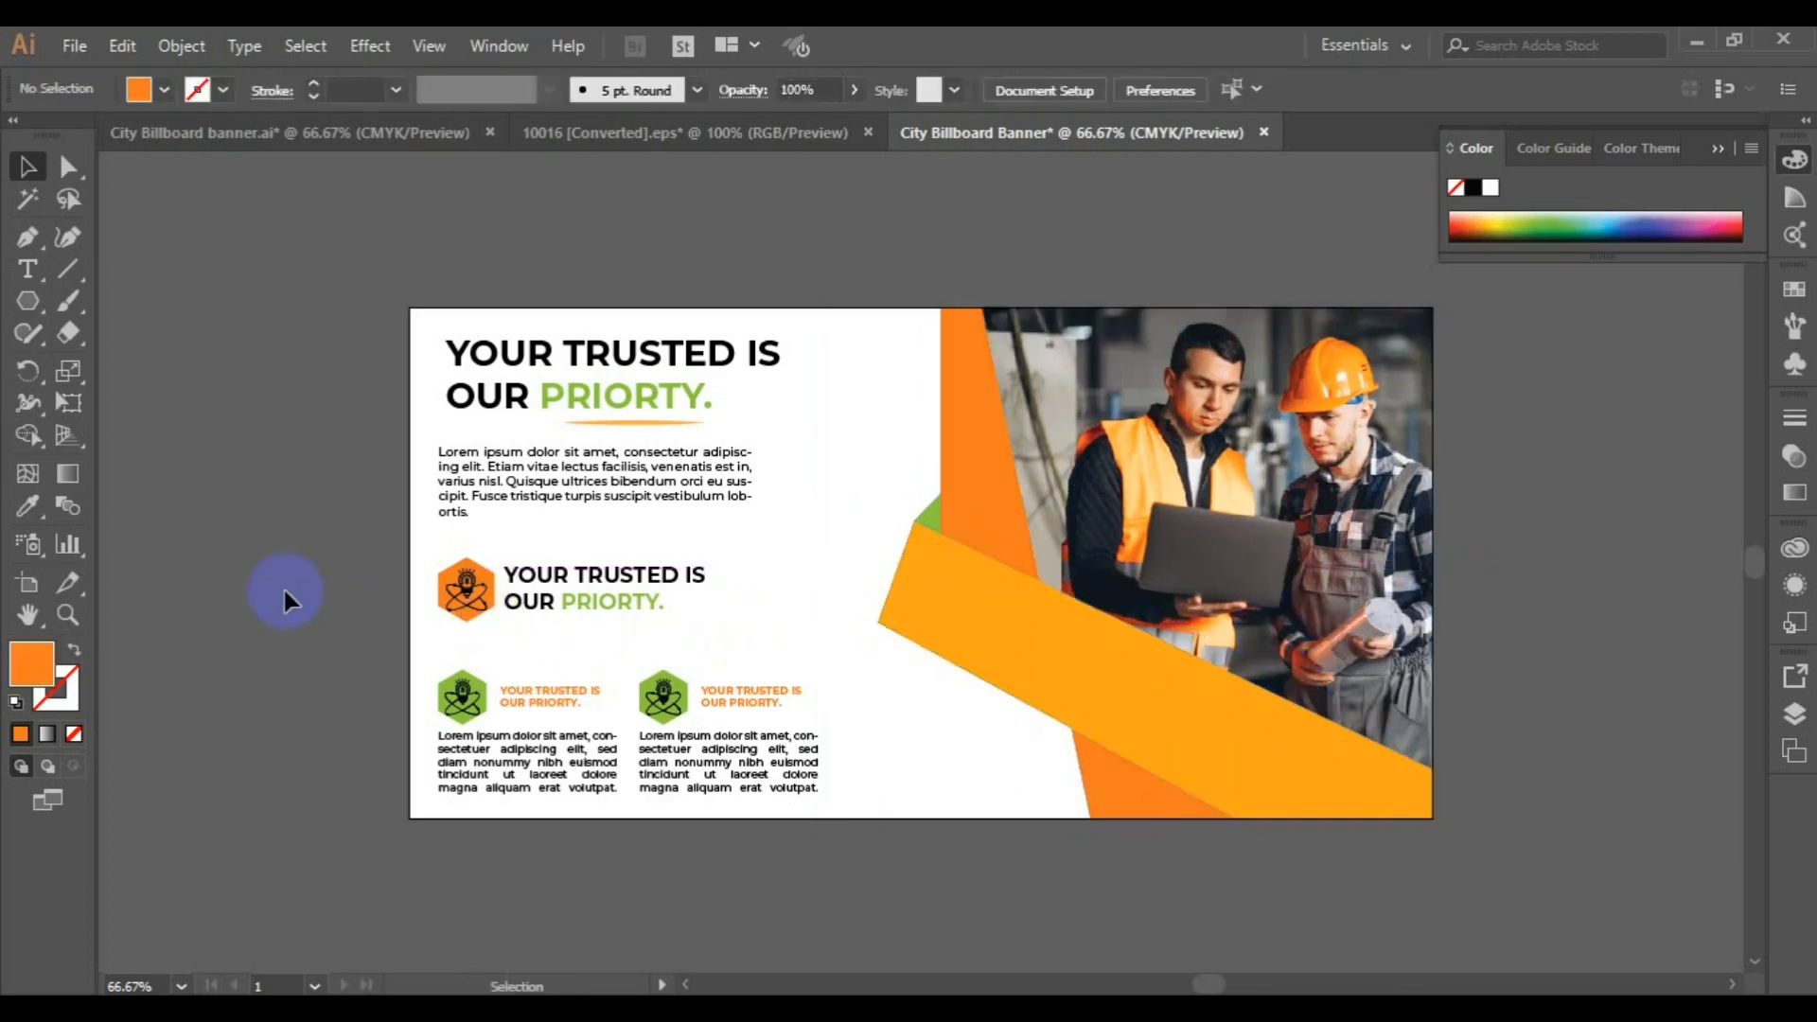
Move the orange badge with its text off the artboard's lower-left corner and raise the two green badge blocks beneath the body paragraph
left_click(711, 757)
left_click(556, 602)
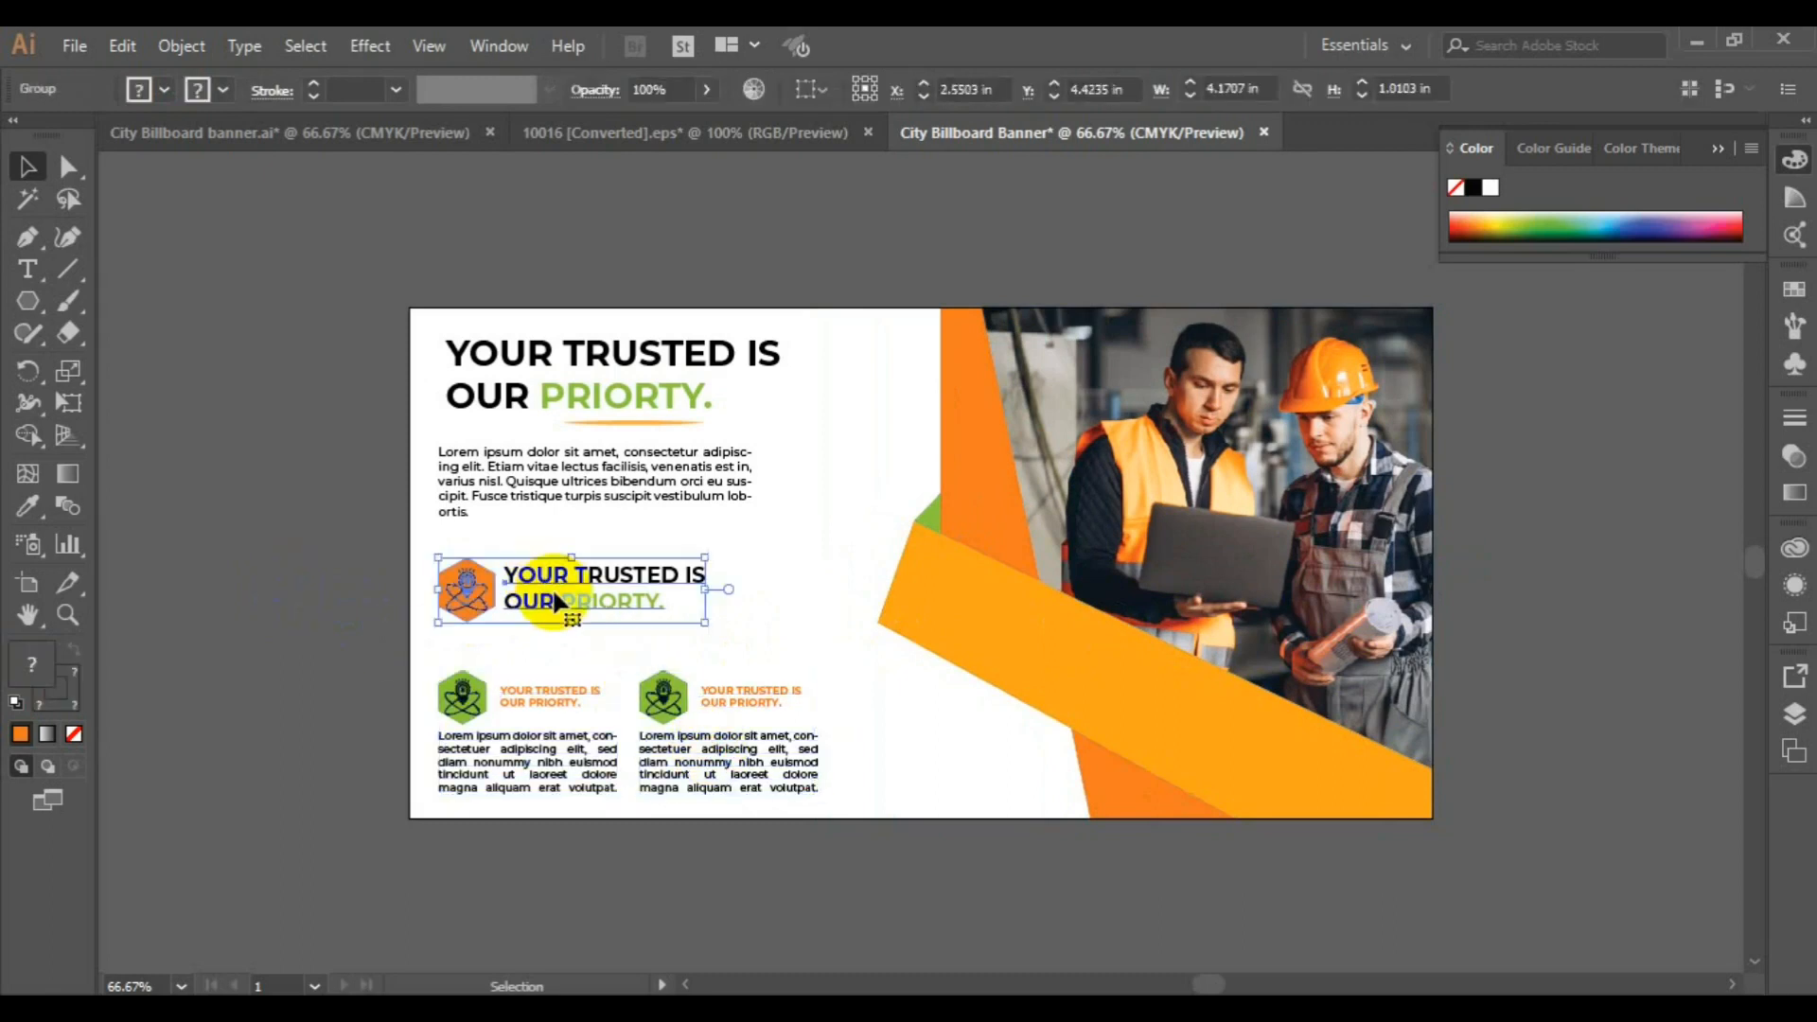
left_click_drag(556, 602, 380, 856)
left_click(565, 754)
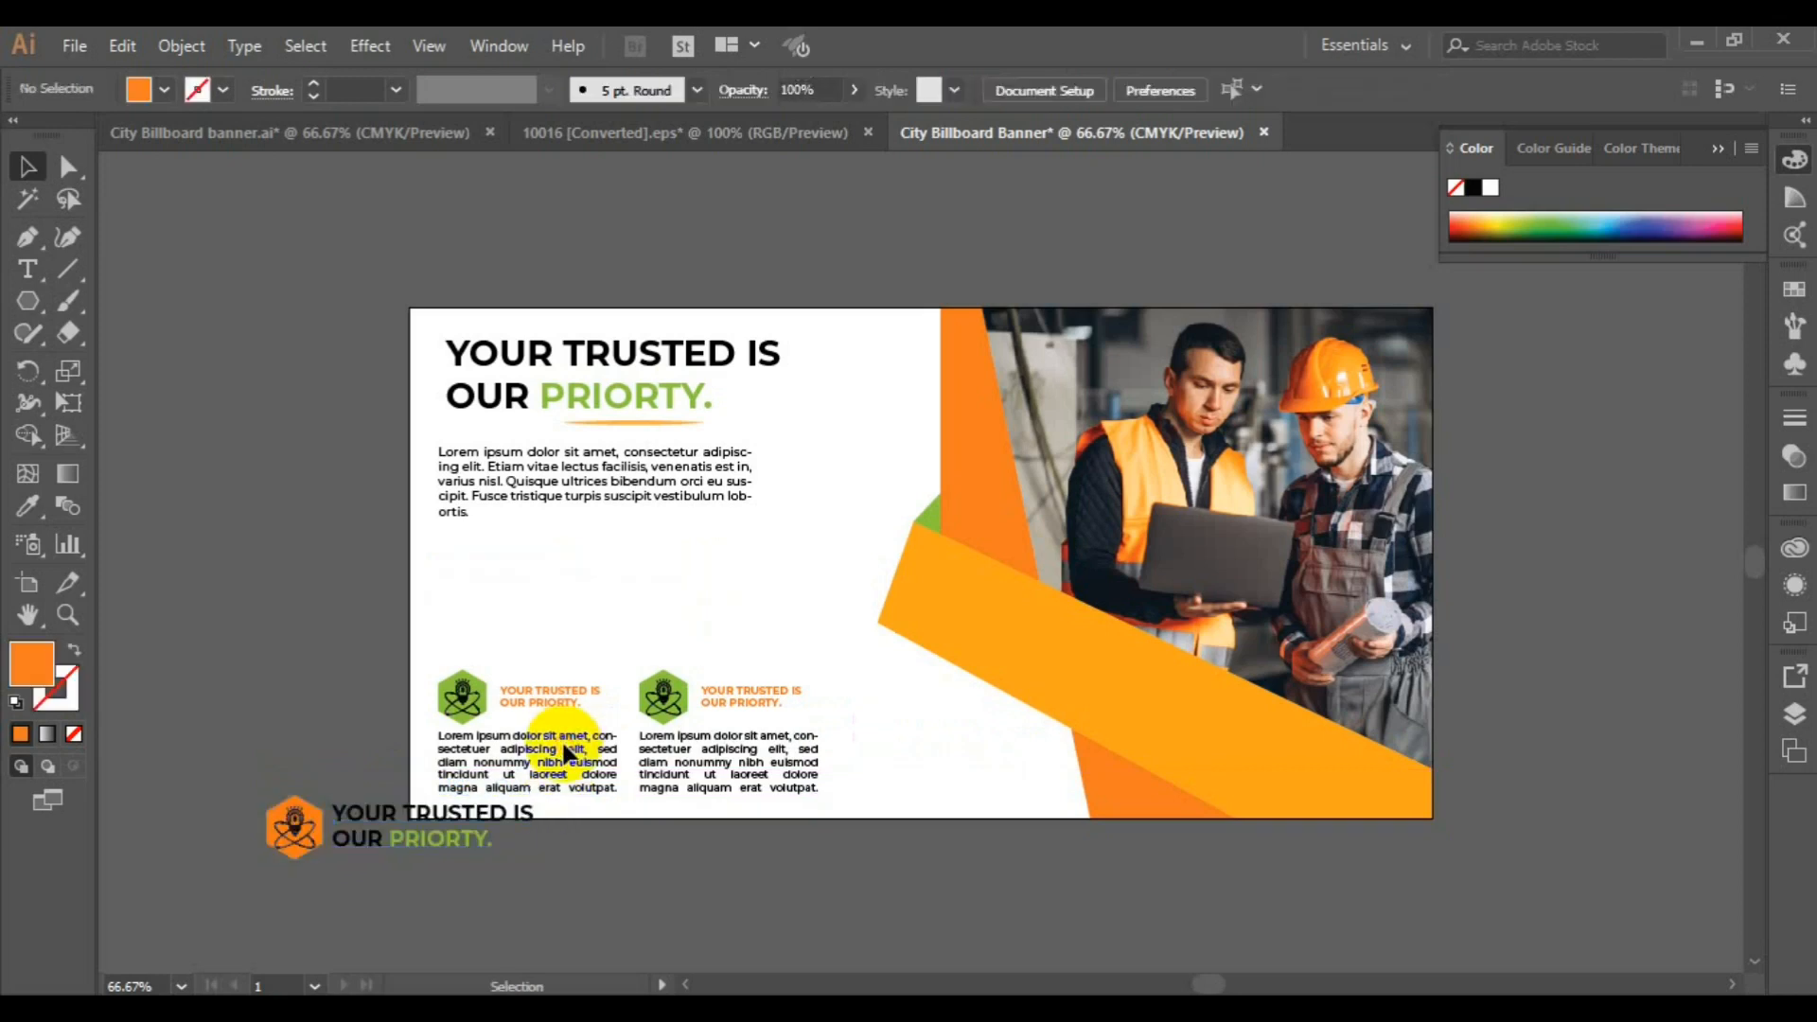
left_click_drag(565, 757, 546, 613)
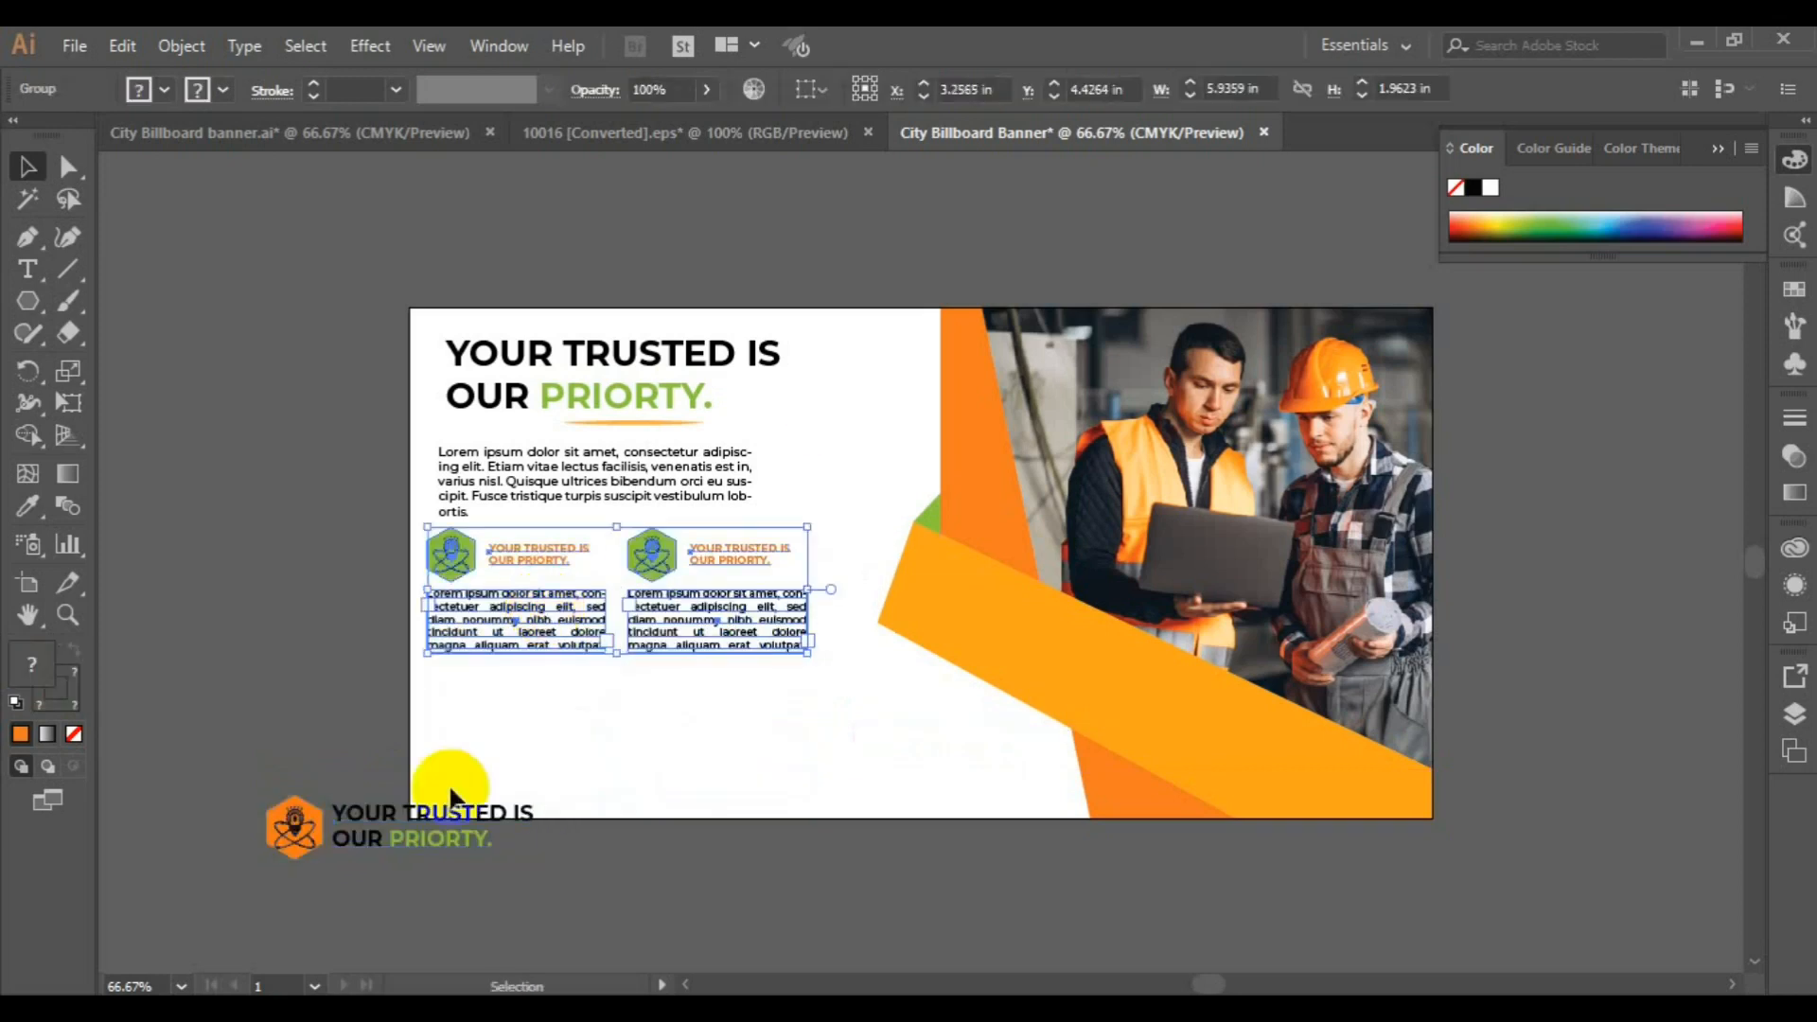
Ungroup the orange badge to delete its hexagon, and place its remaining text below the two green badge blocks
left_click(295, 856)
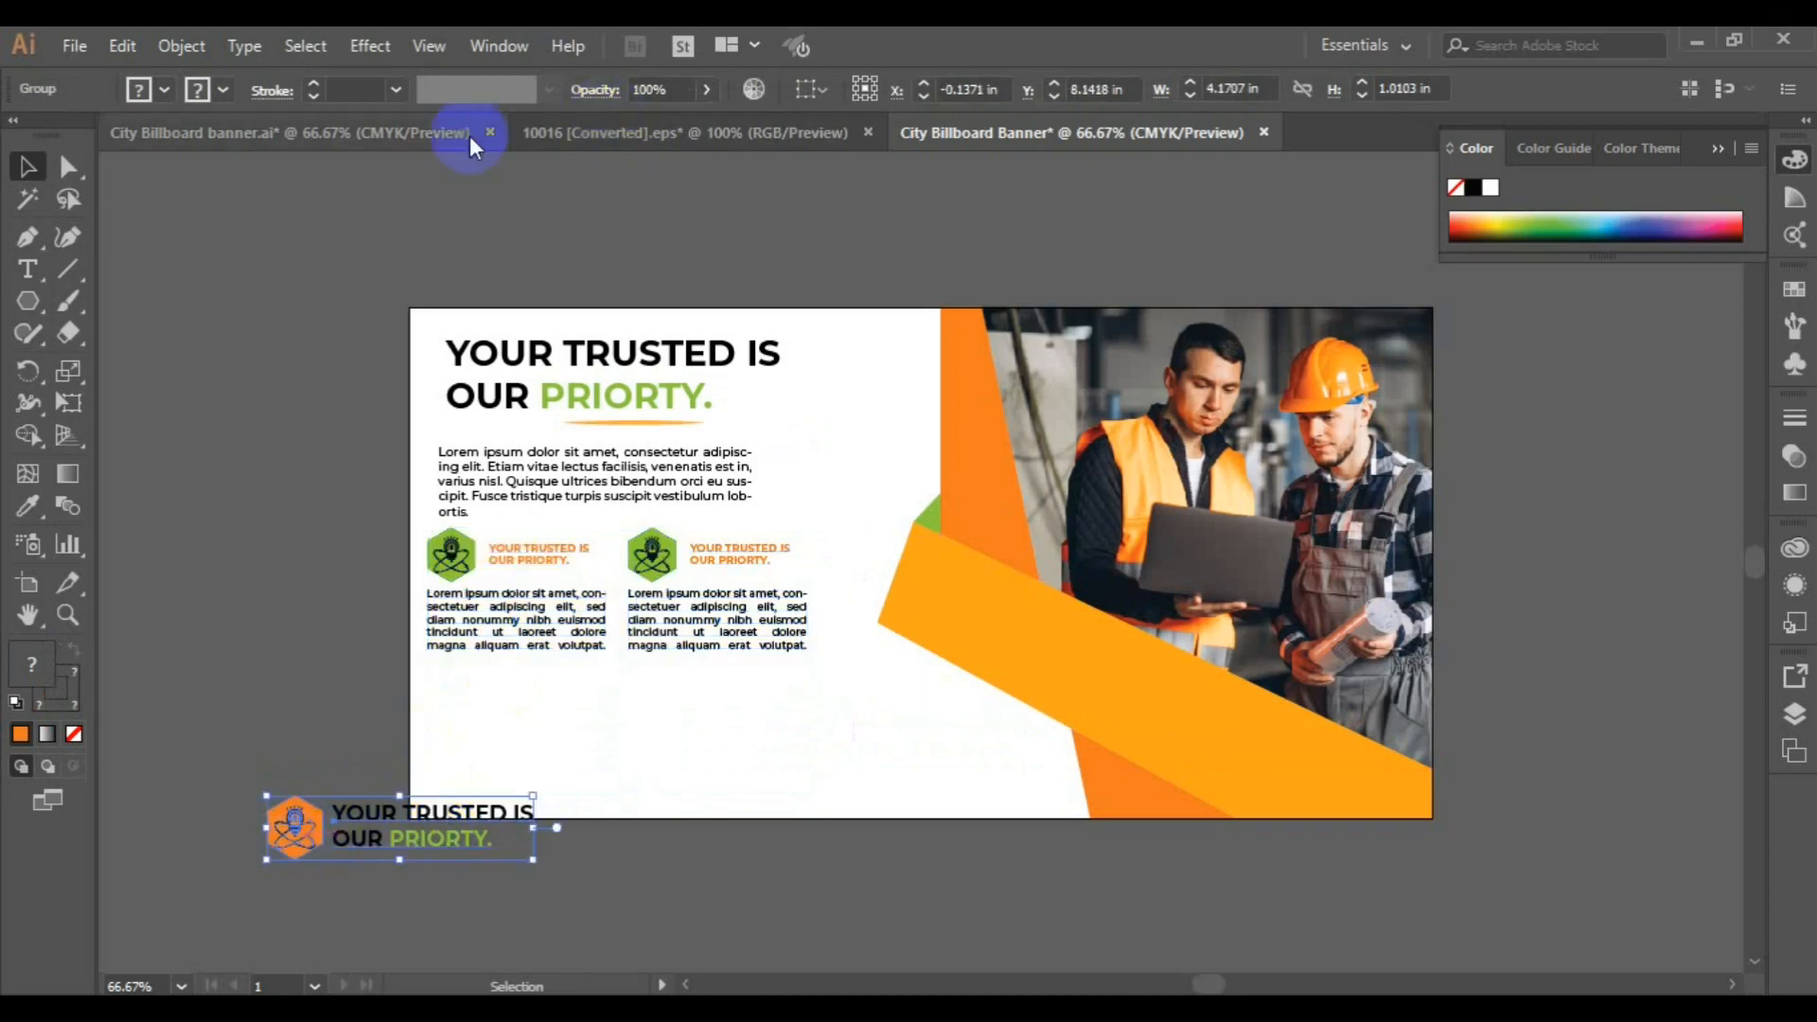
left_click(189, 55)
left_click(356, 141)
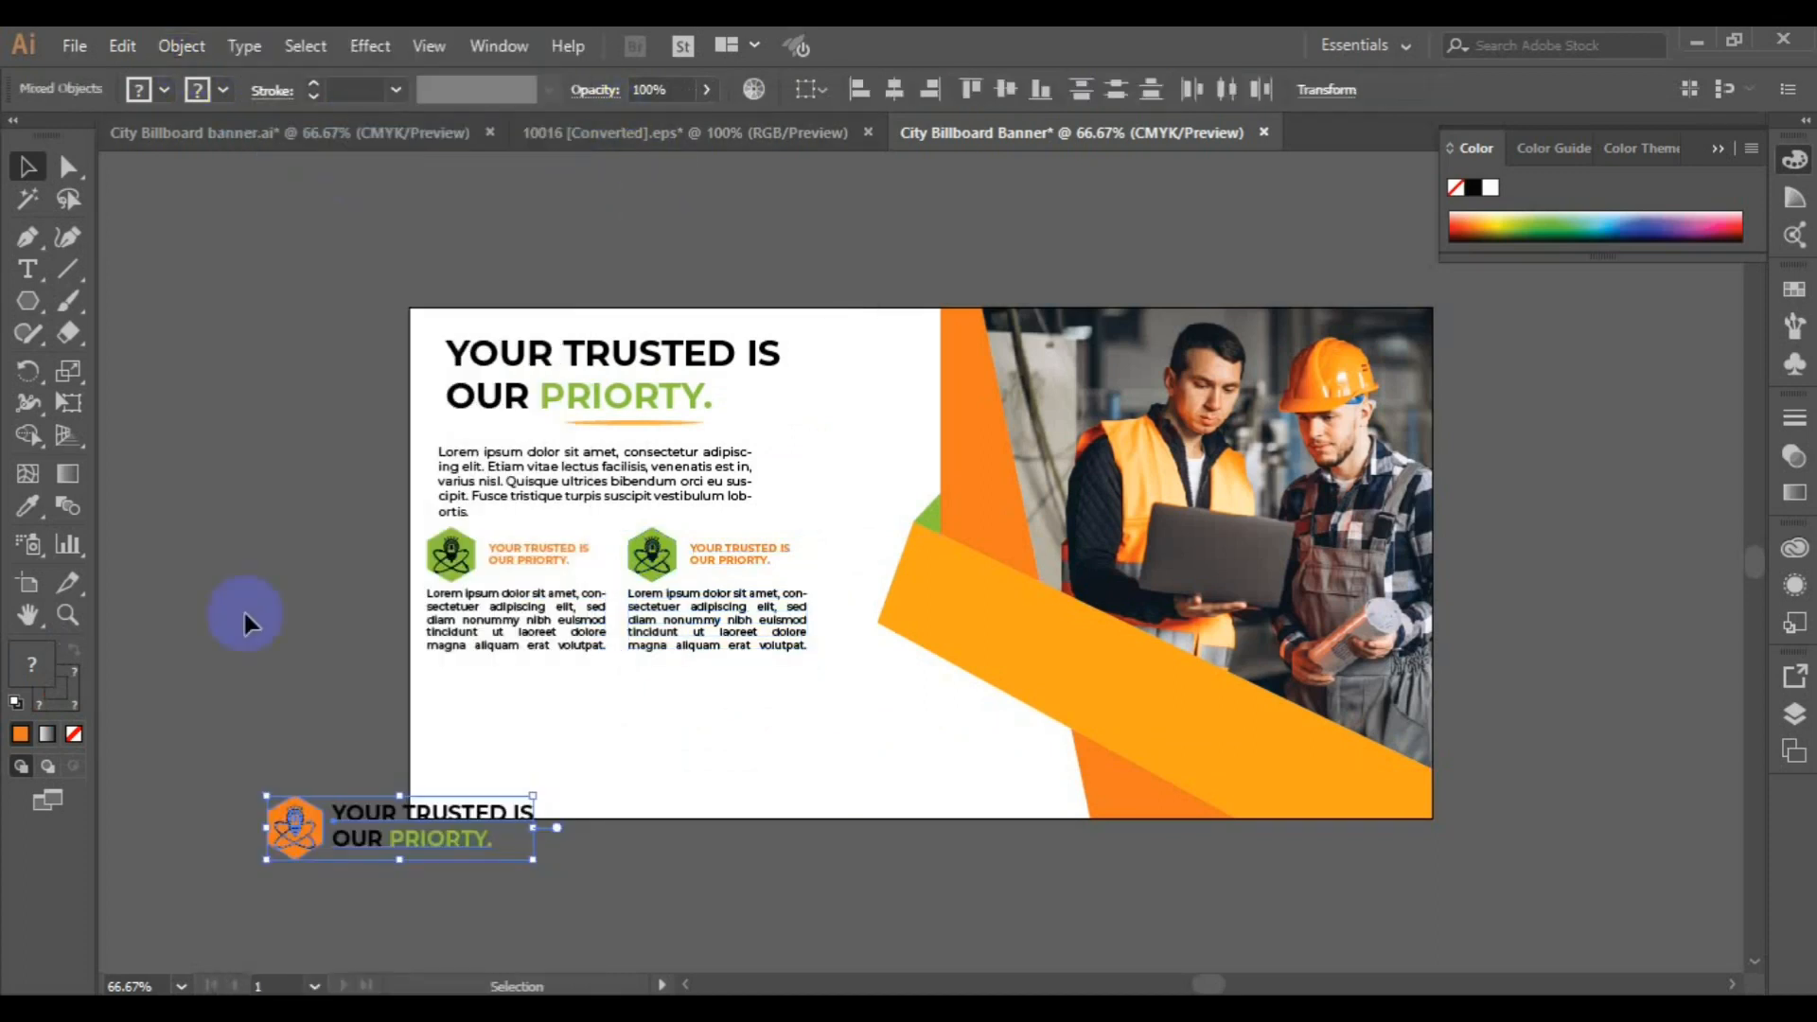
left_click(242, 610)
key("Delete")
left_click_drag(295, 861, 464, 742)
Align the green badge blocks with the left edge of the body paragraph and group them together
left_click(472, 566)
left_click_drag(473, 566, 475, 559)
left_click(479, 485, "shift")
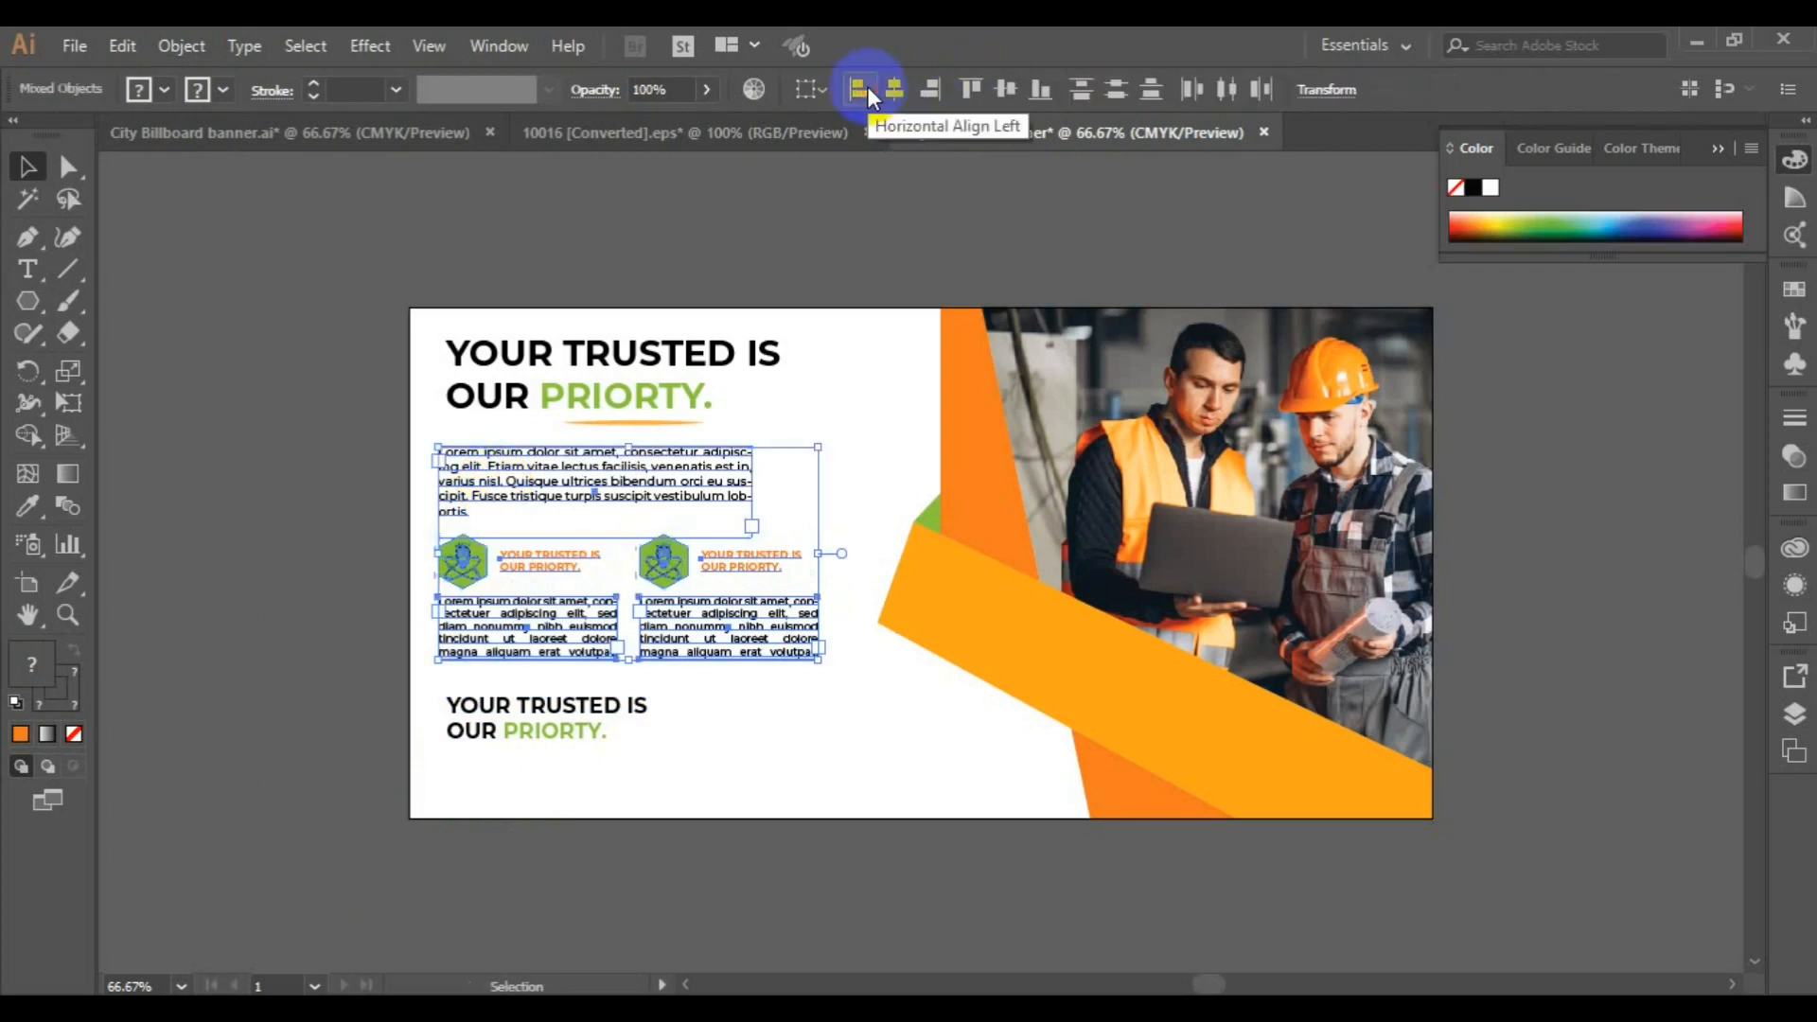
key("ctrl+g")
Left-align the underlined headline with the paragraph and green badge blocks, and nudge them all slightly right
left_click(640, 363, "shift")
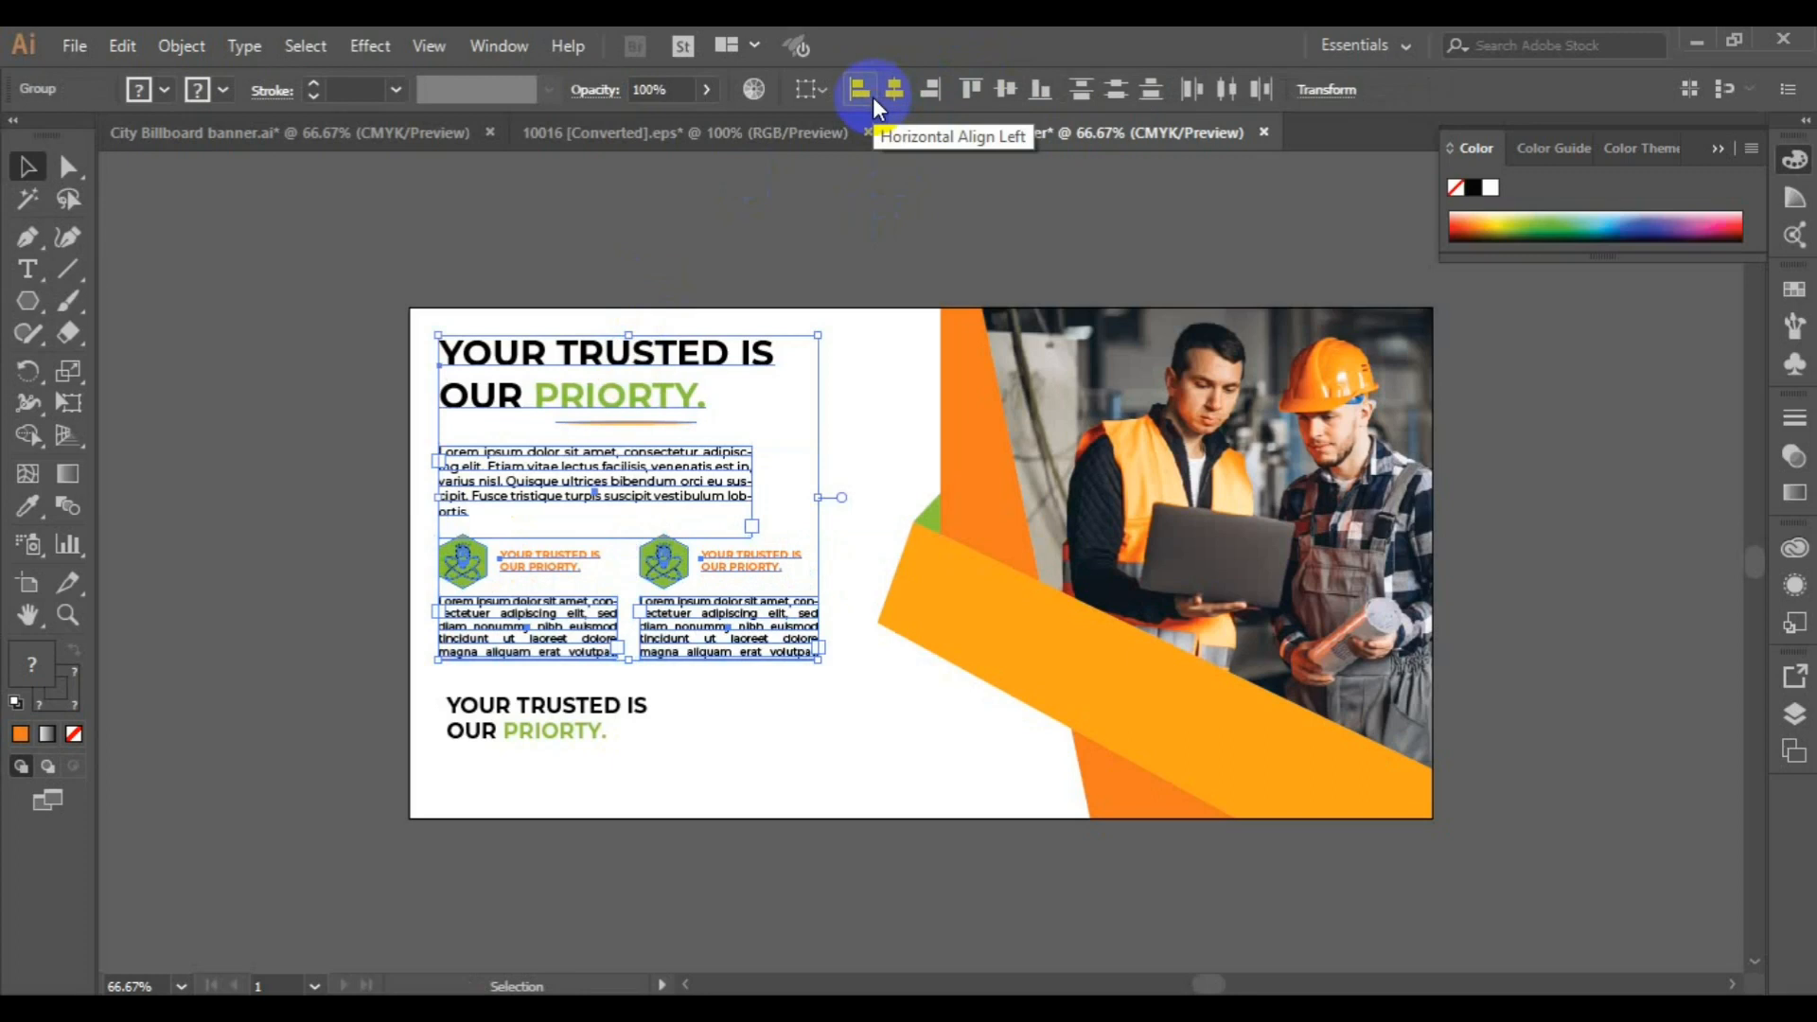
left_click(872, 97)
key("Right")
key("Right")
key("Right")
key("Right")
key("Right")
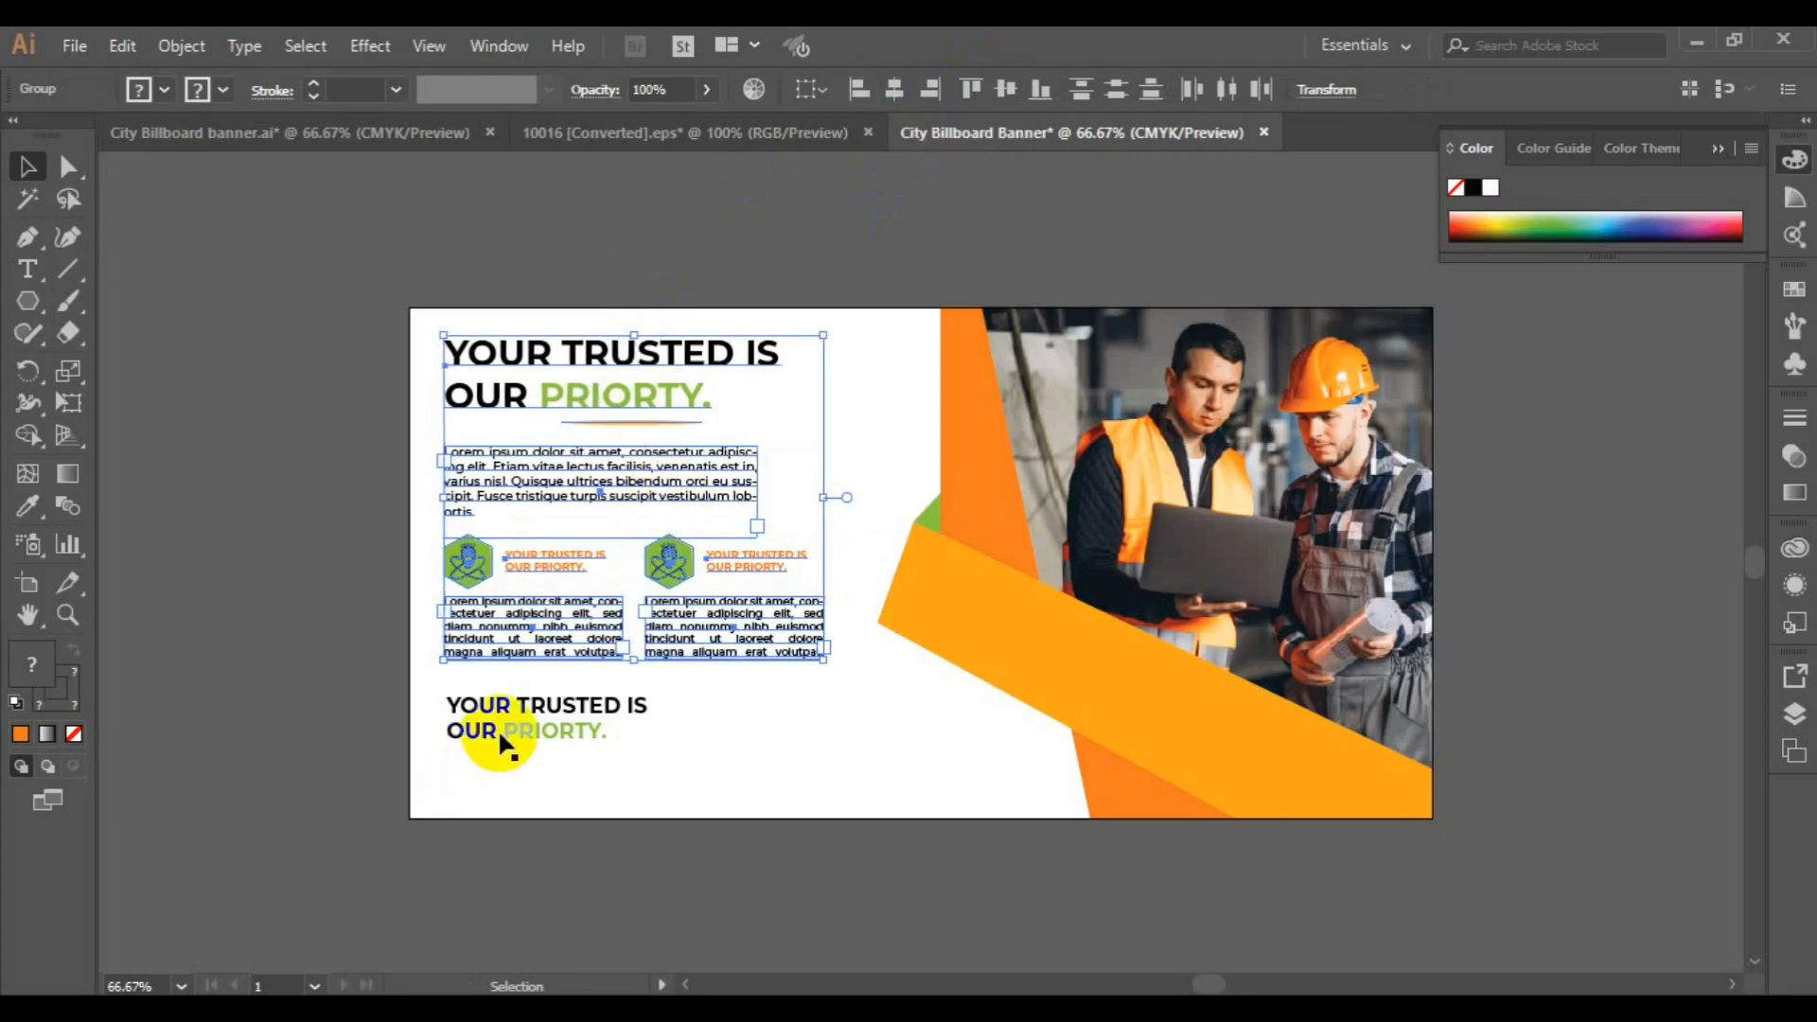
Duplicate the small "YOUR TRUSTED IS OUR PRIORTY." text to its right and replace the copy with "CALL NOW:" and the phone number
left_click(500, 738)
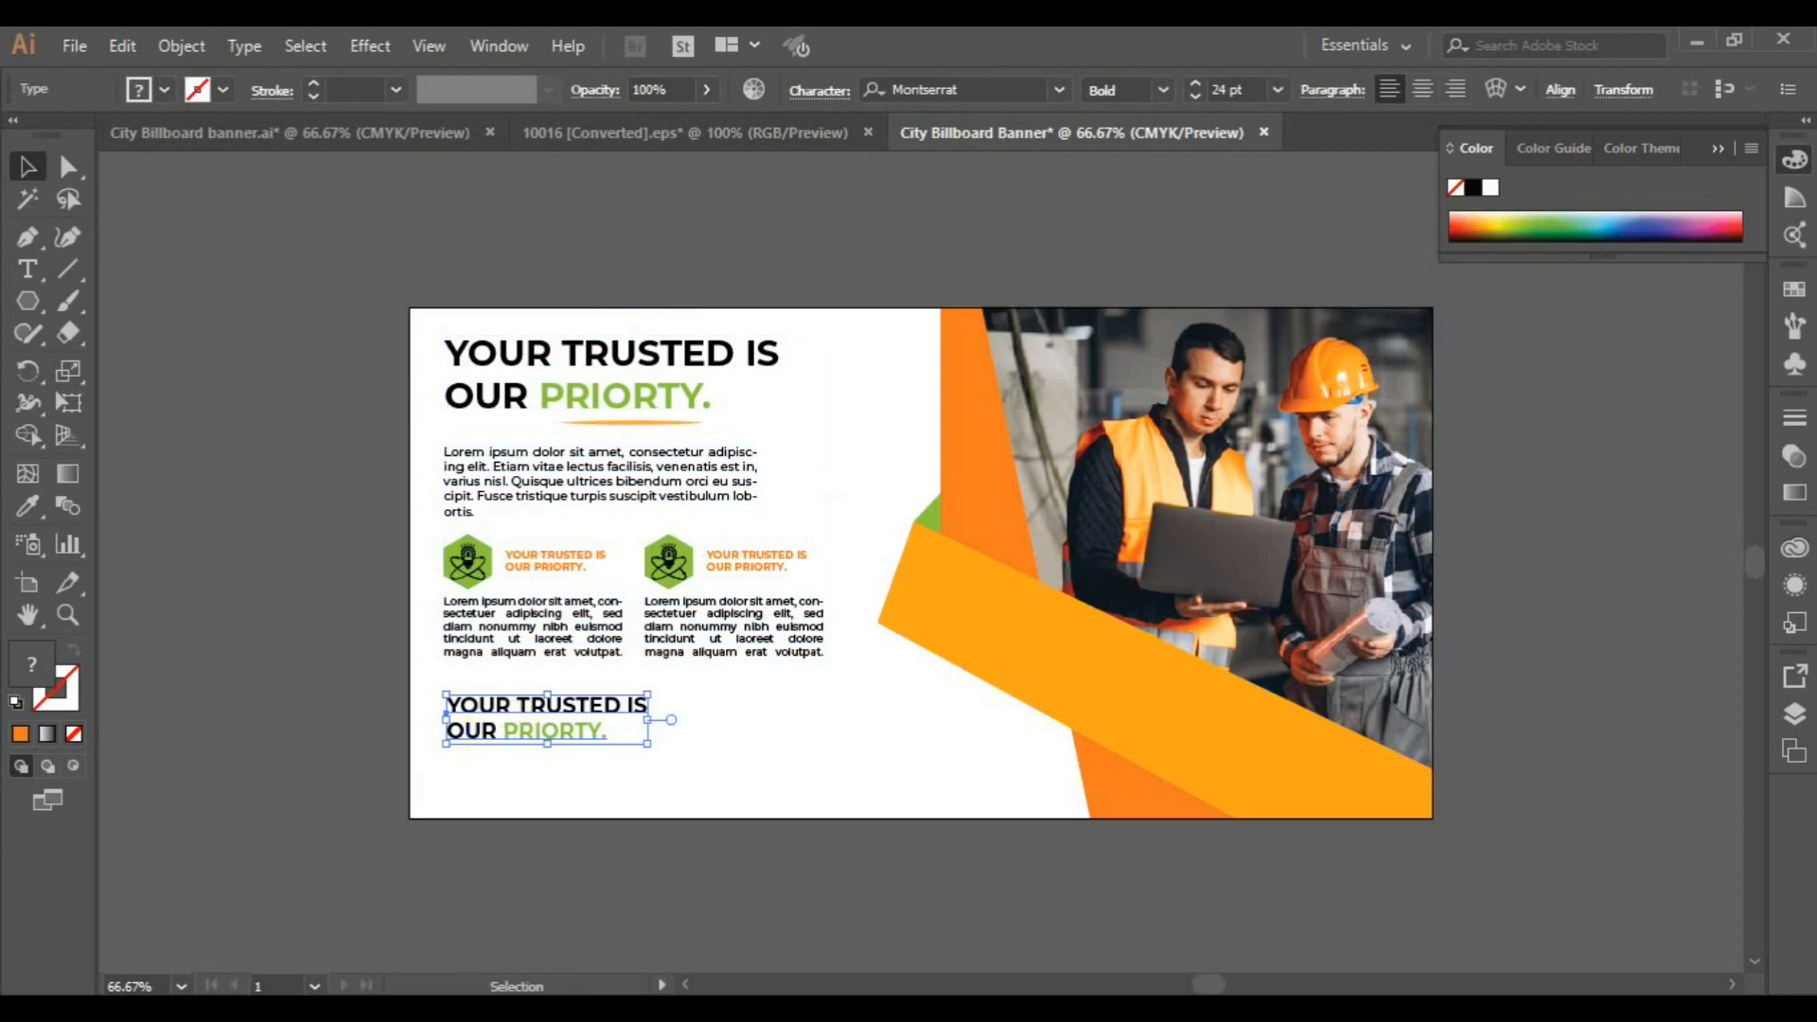
left_click_drag(520, 731, 778, 729)
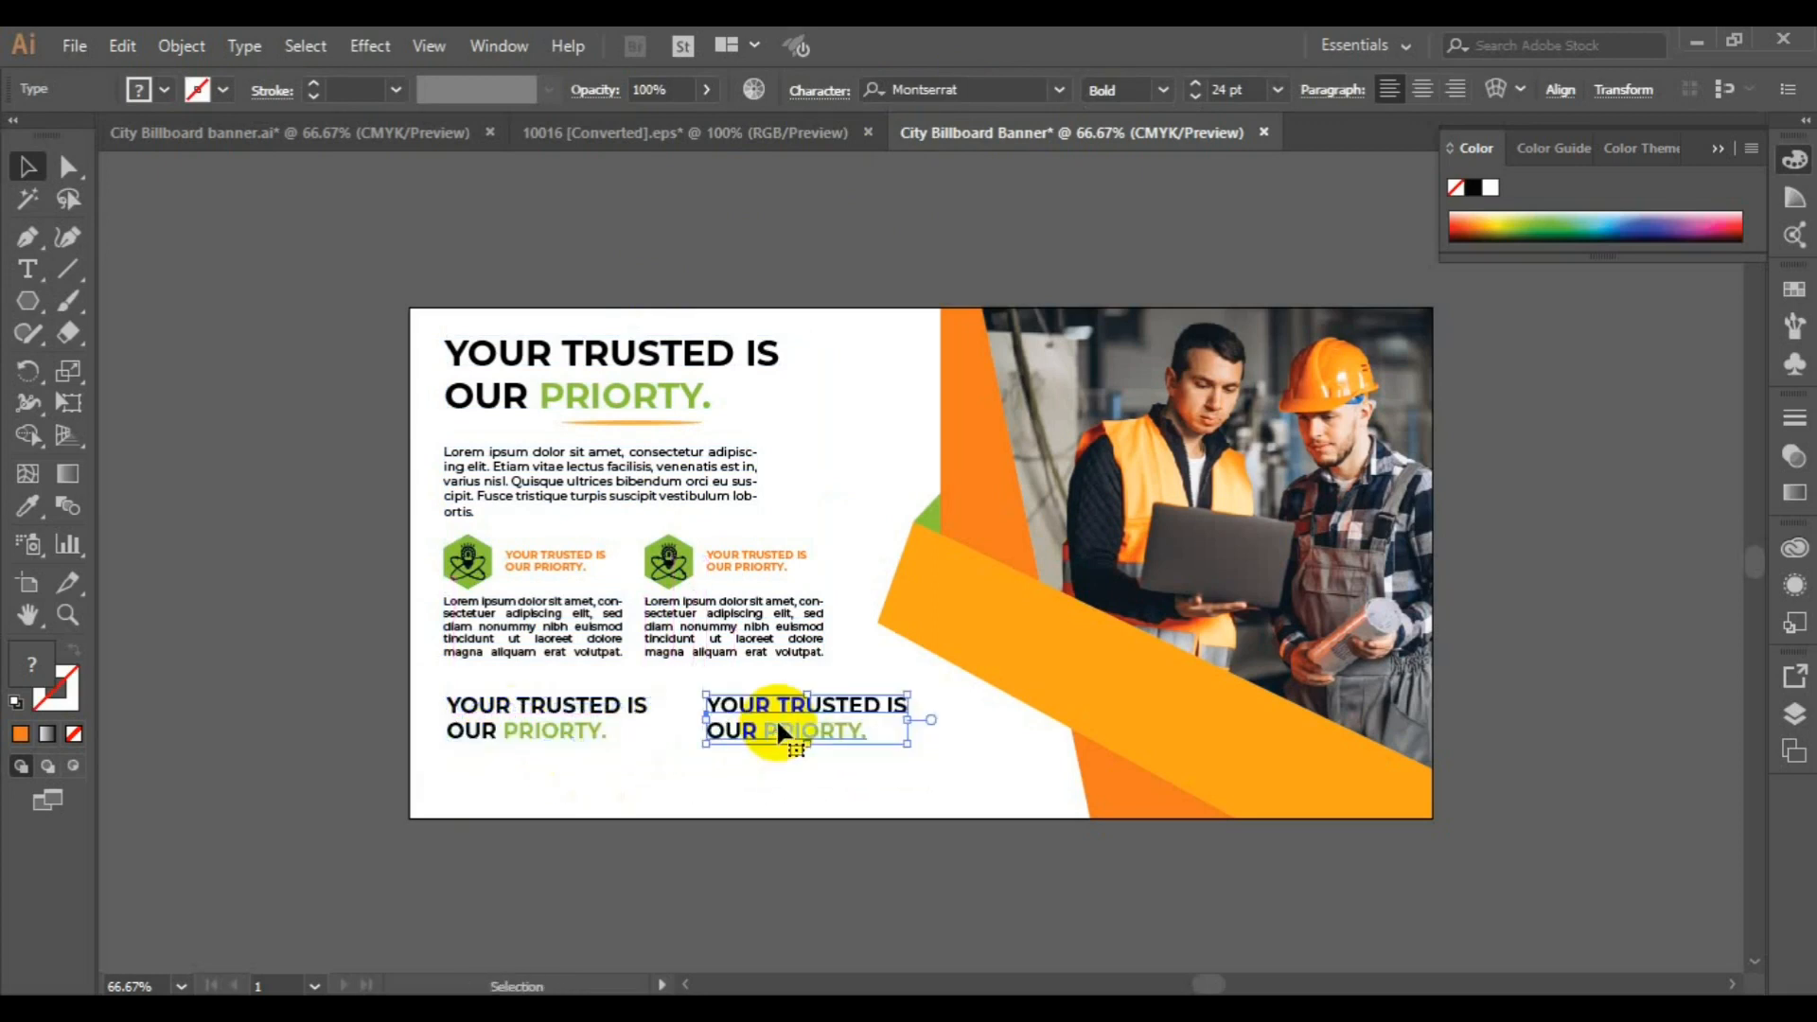
left_click(27, 268)
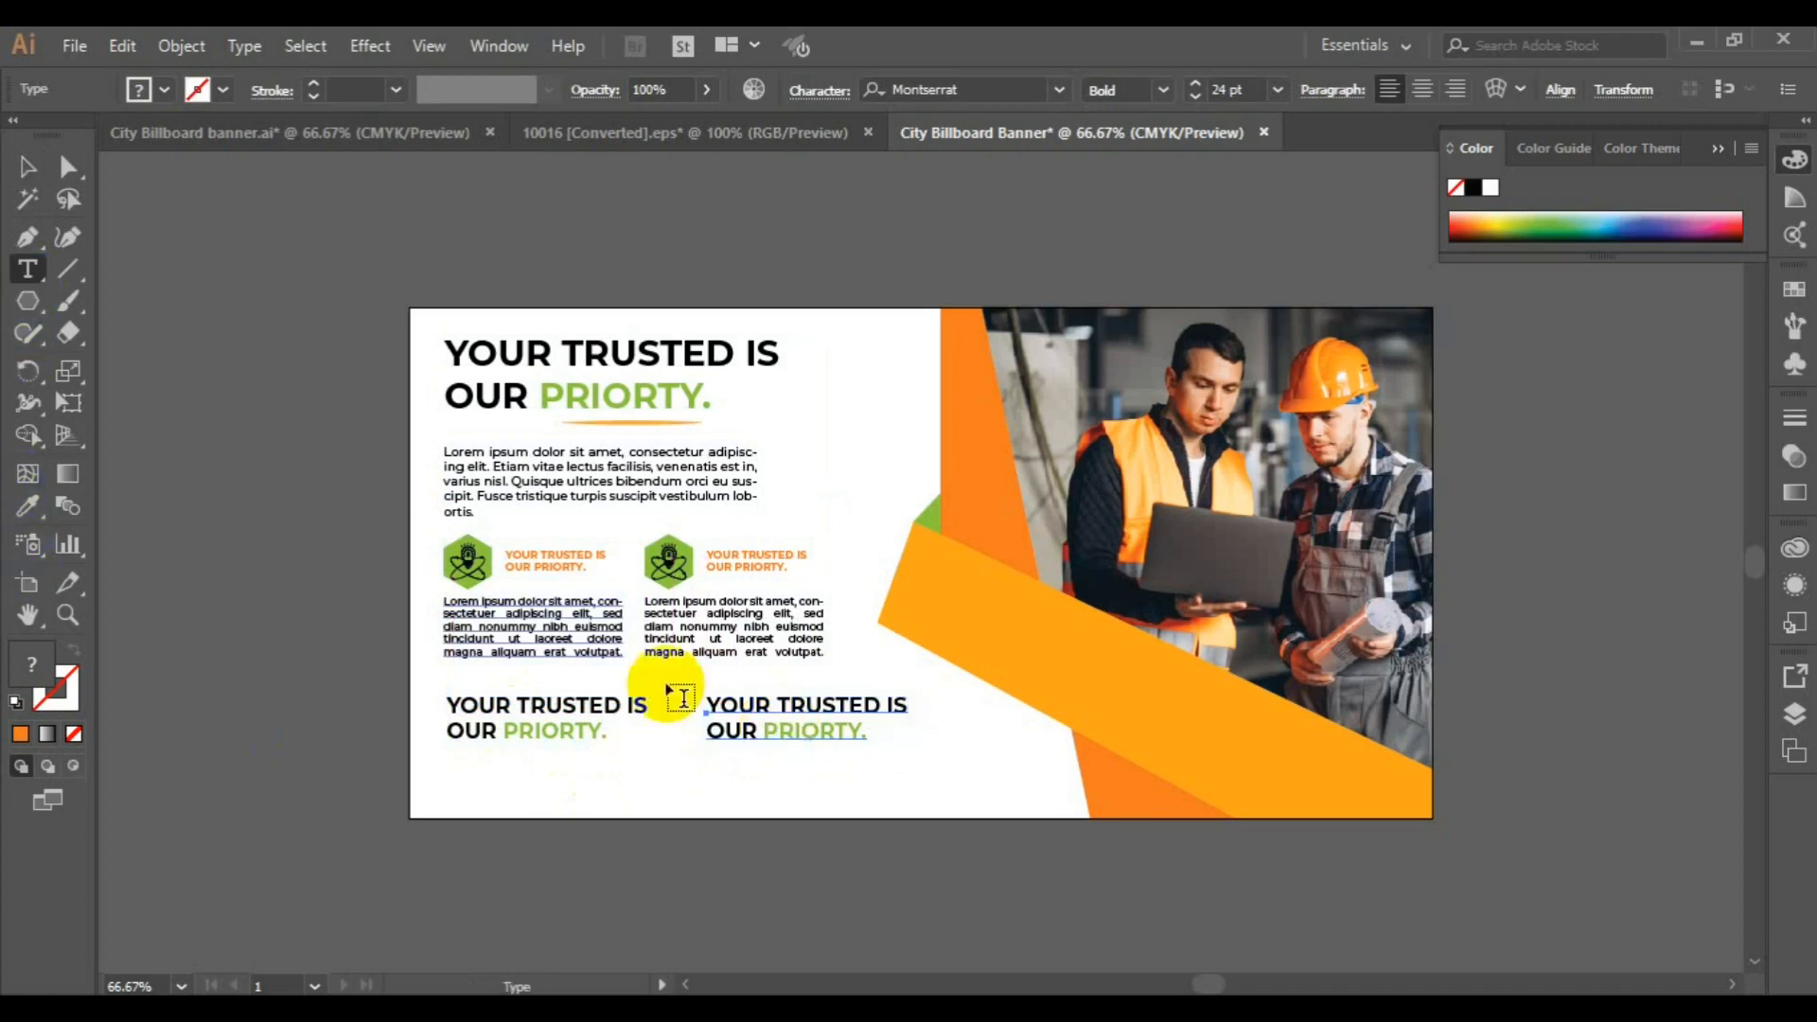
left_click(729, 702)
key("ctrl+a")
type("CALL")
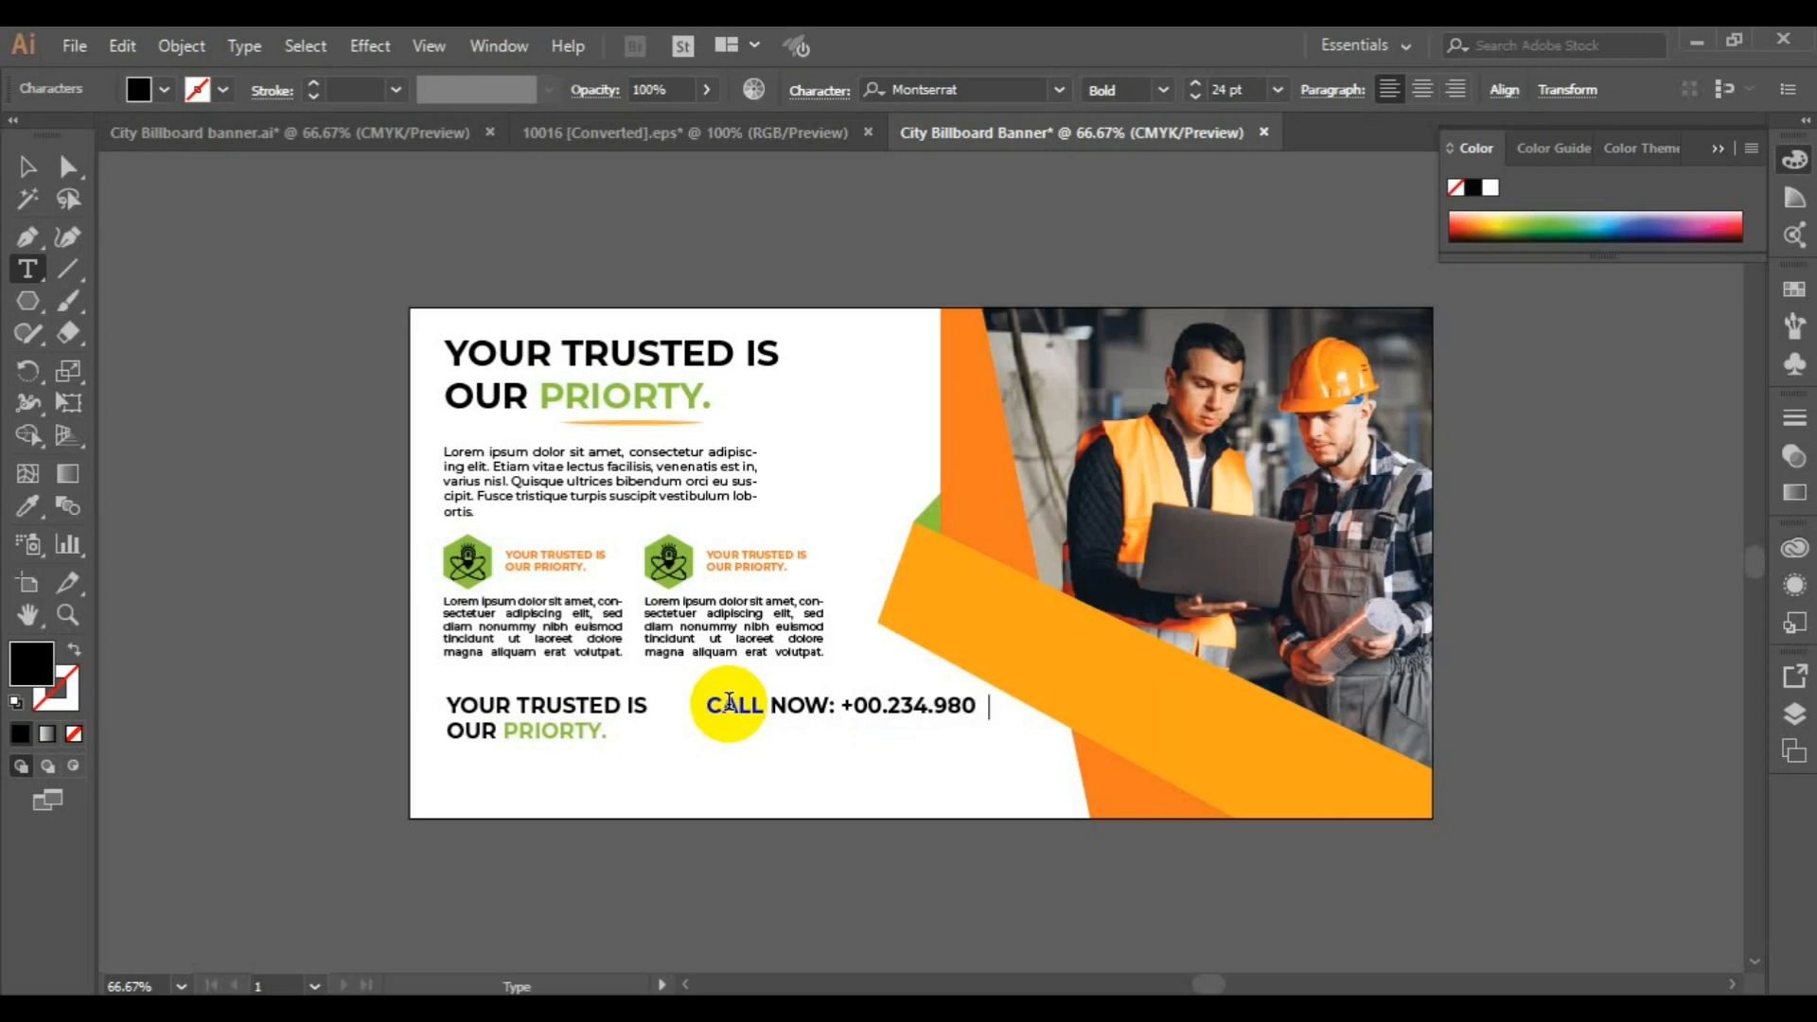
Reposition the call line slightly down and left, and duplicate it directly beneath in Montserrat Medium
left_click(27, 167)
left_click(799, 705)
left_click_drag(800, 705, 745, 753)
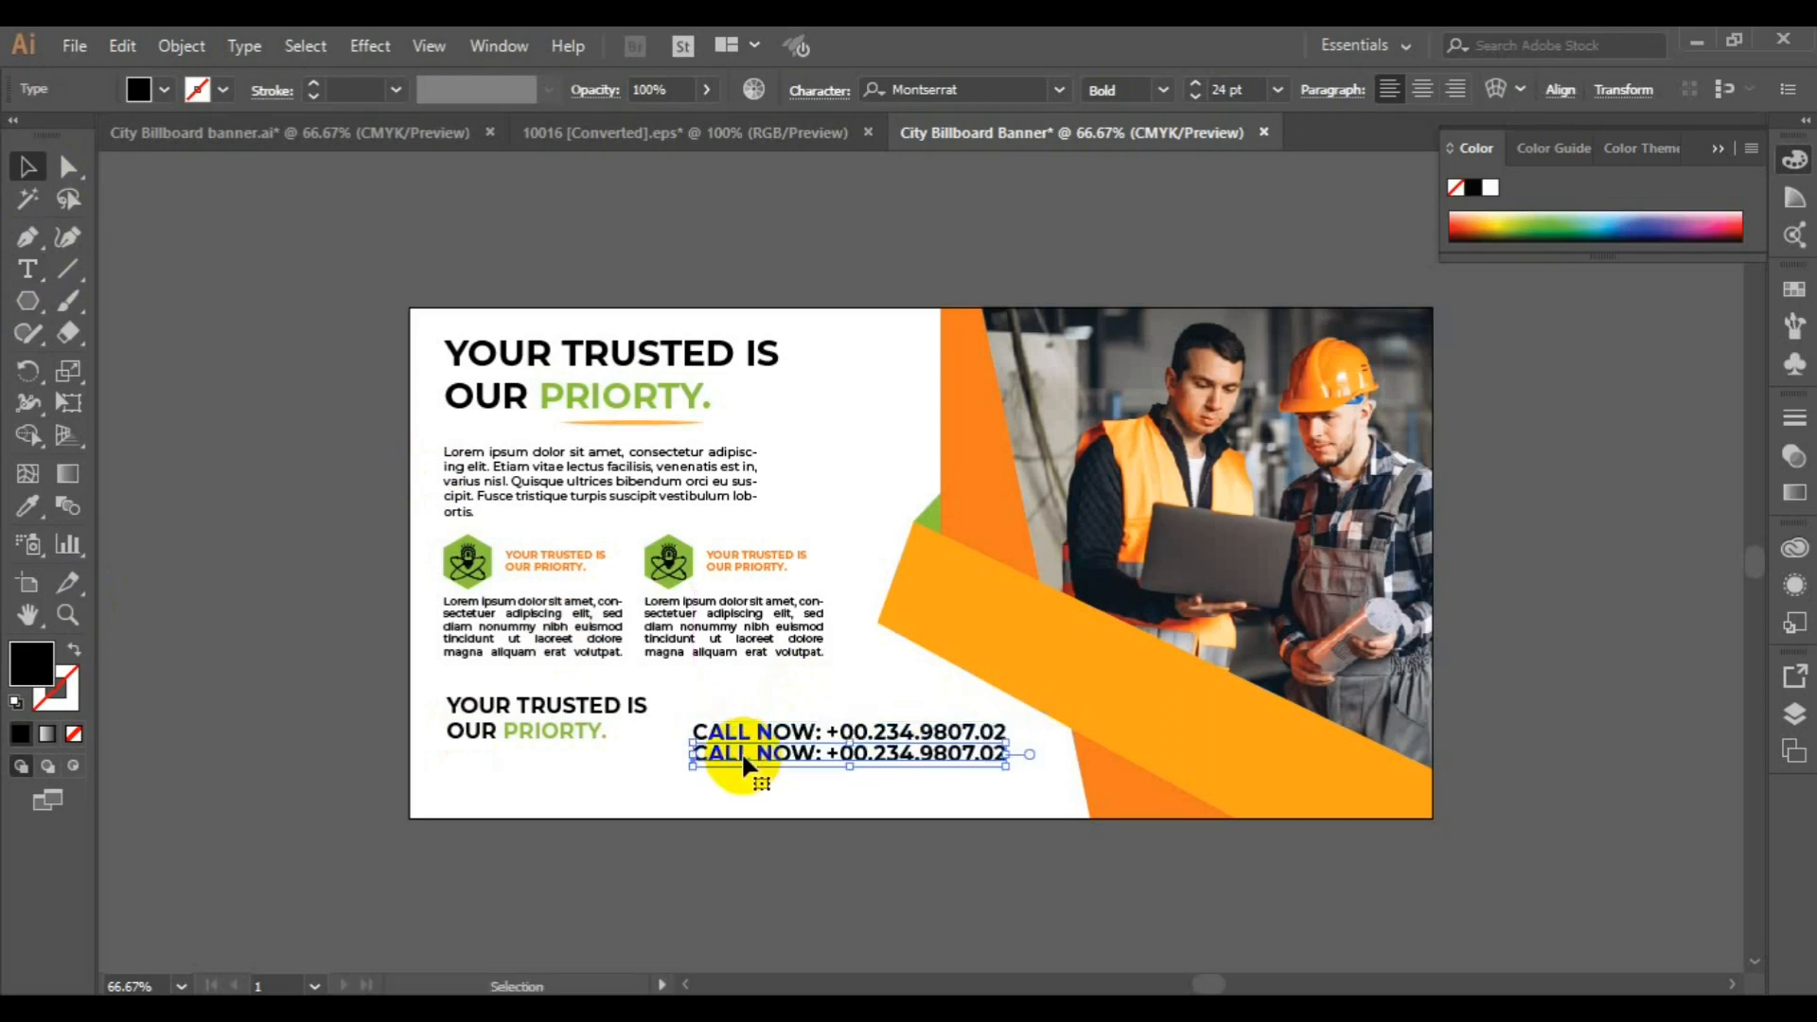
left_click(1166, 91)
left_click(1177, 354)
Replace the duplicated call line with the label "Address:" and the office address
left_click(28, 268)
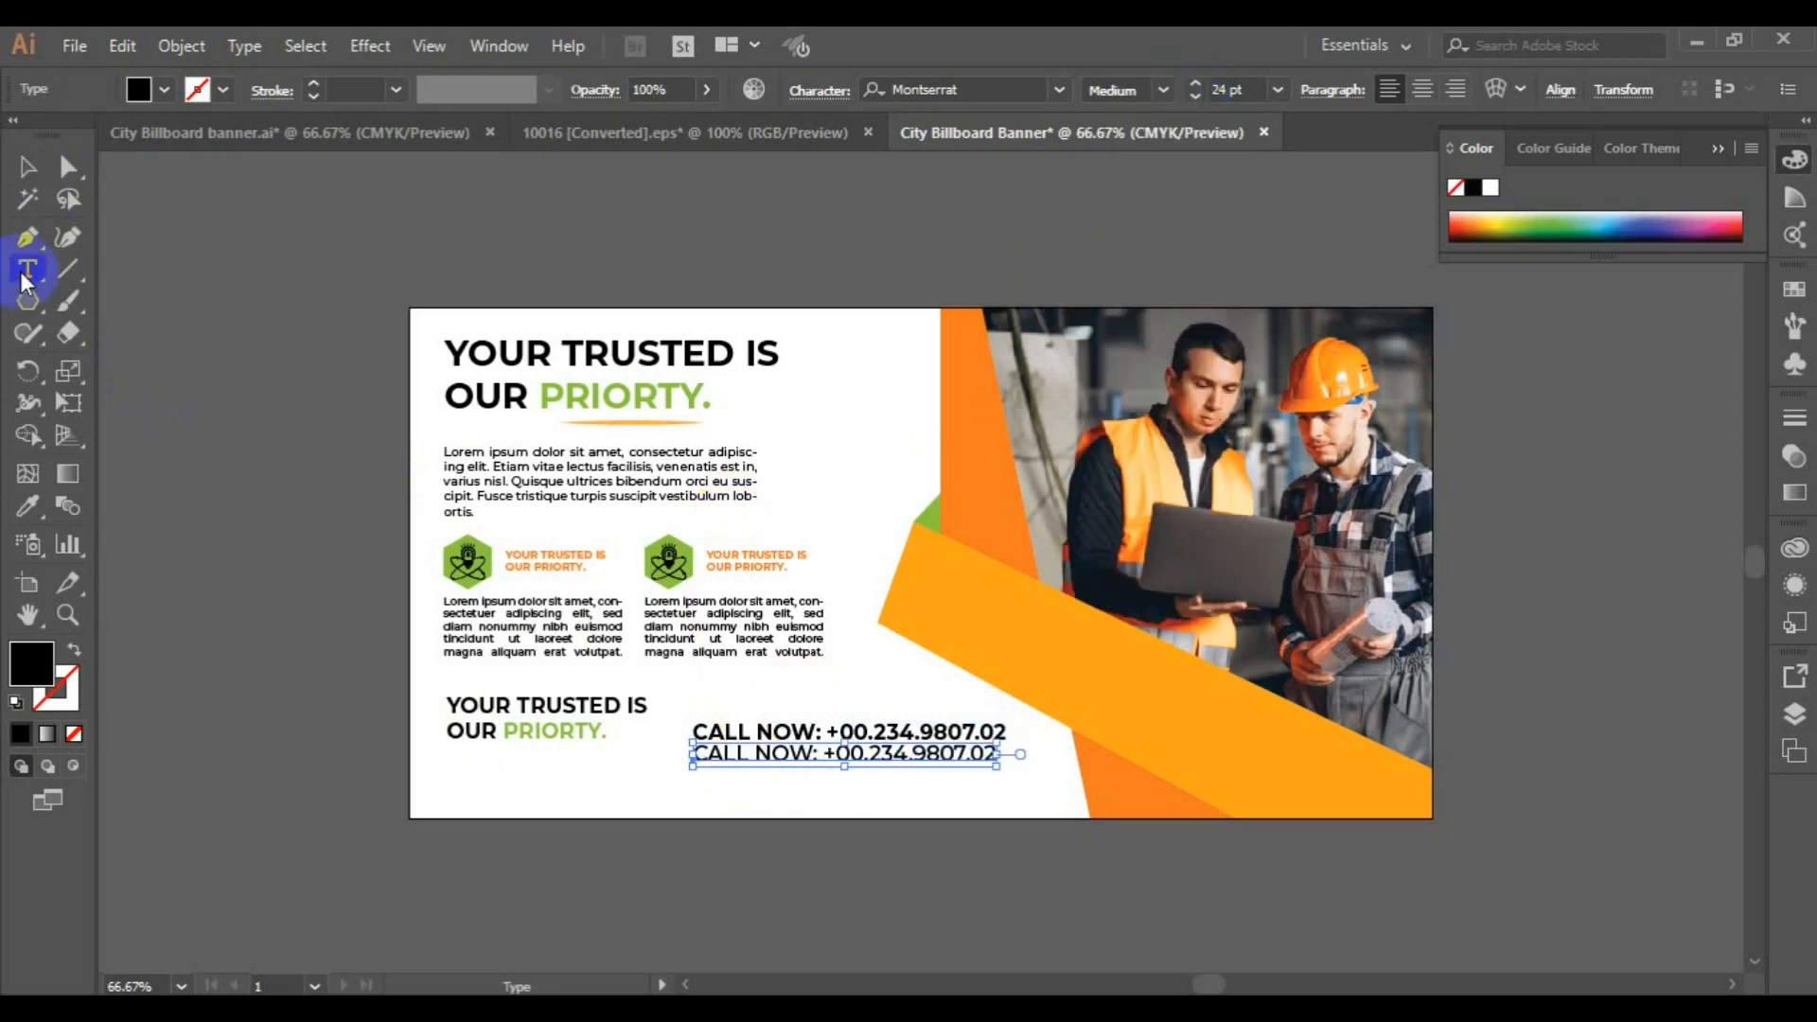
left_click(721, 752)
triple_click(721, 752)
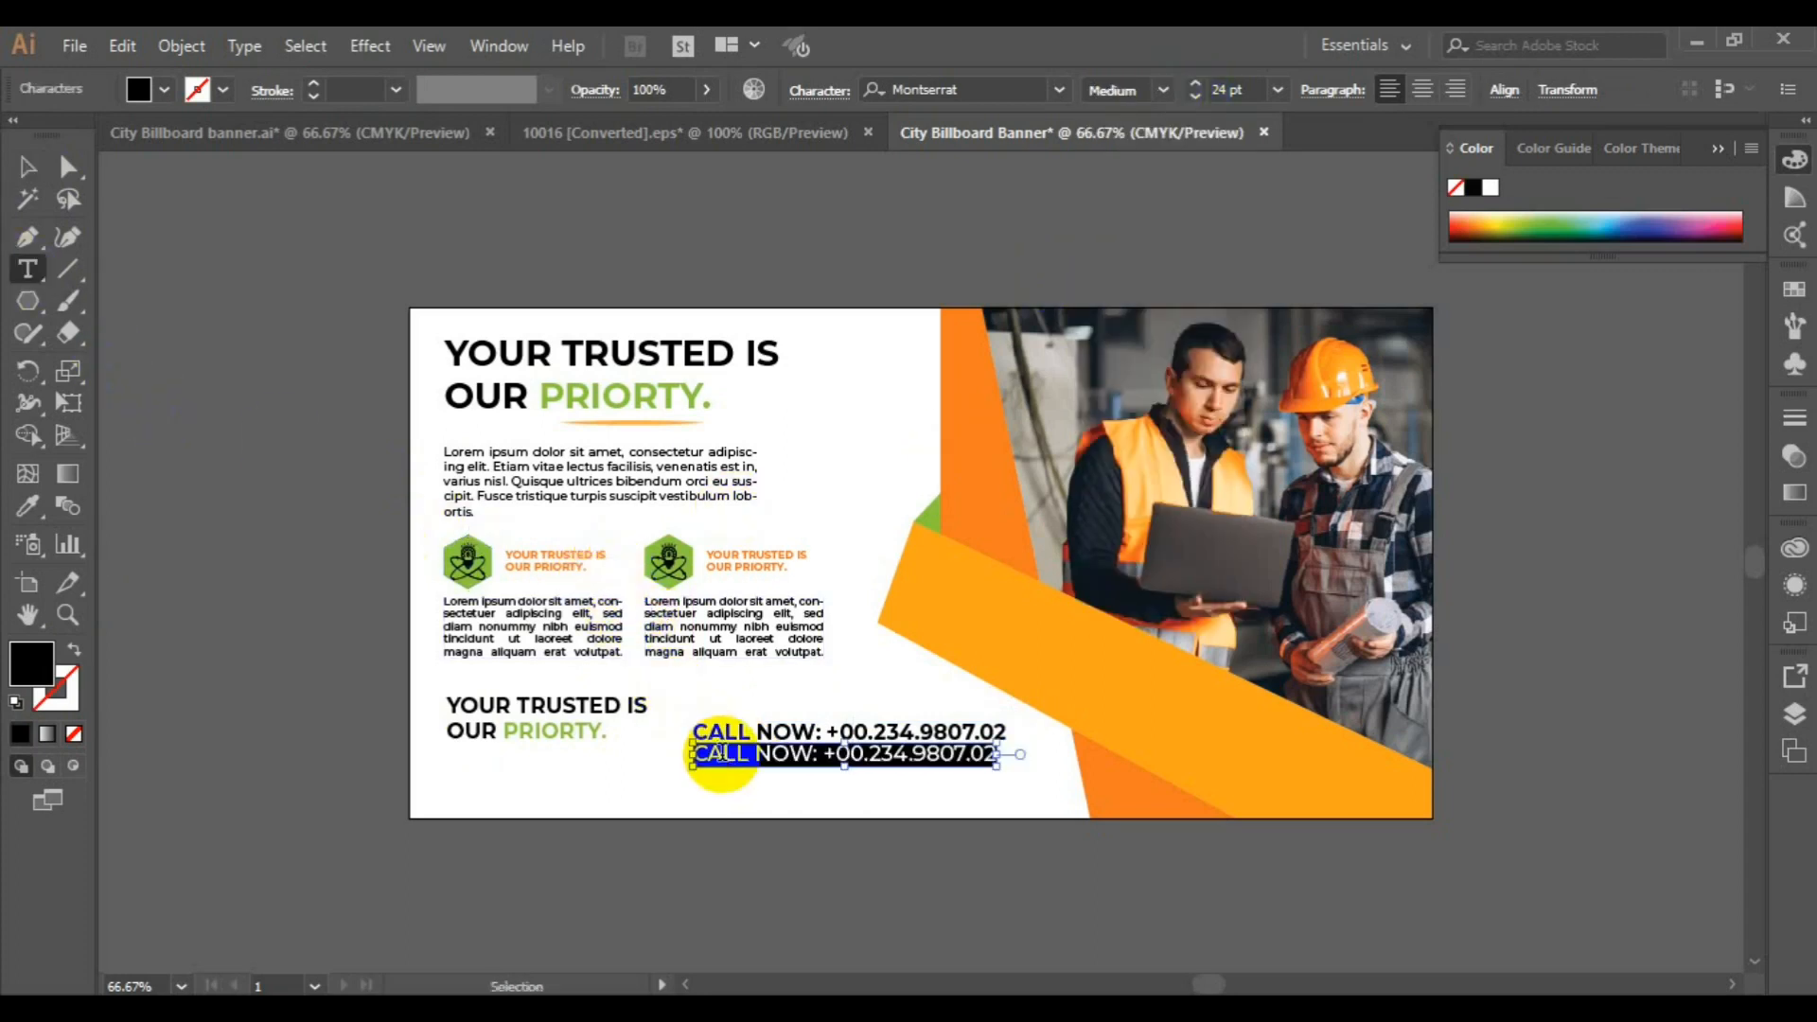
type("A")
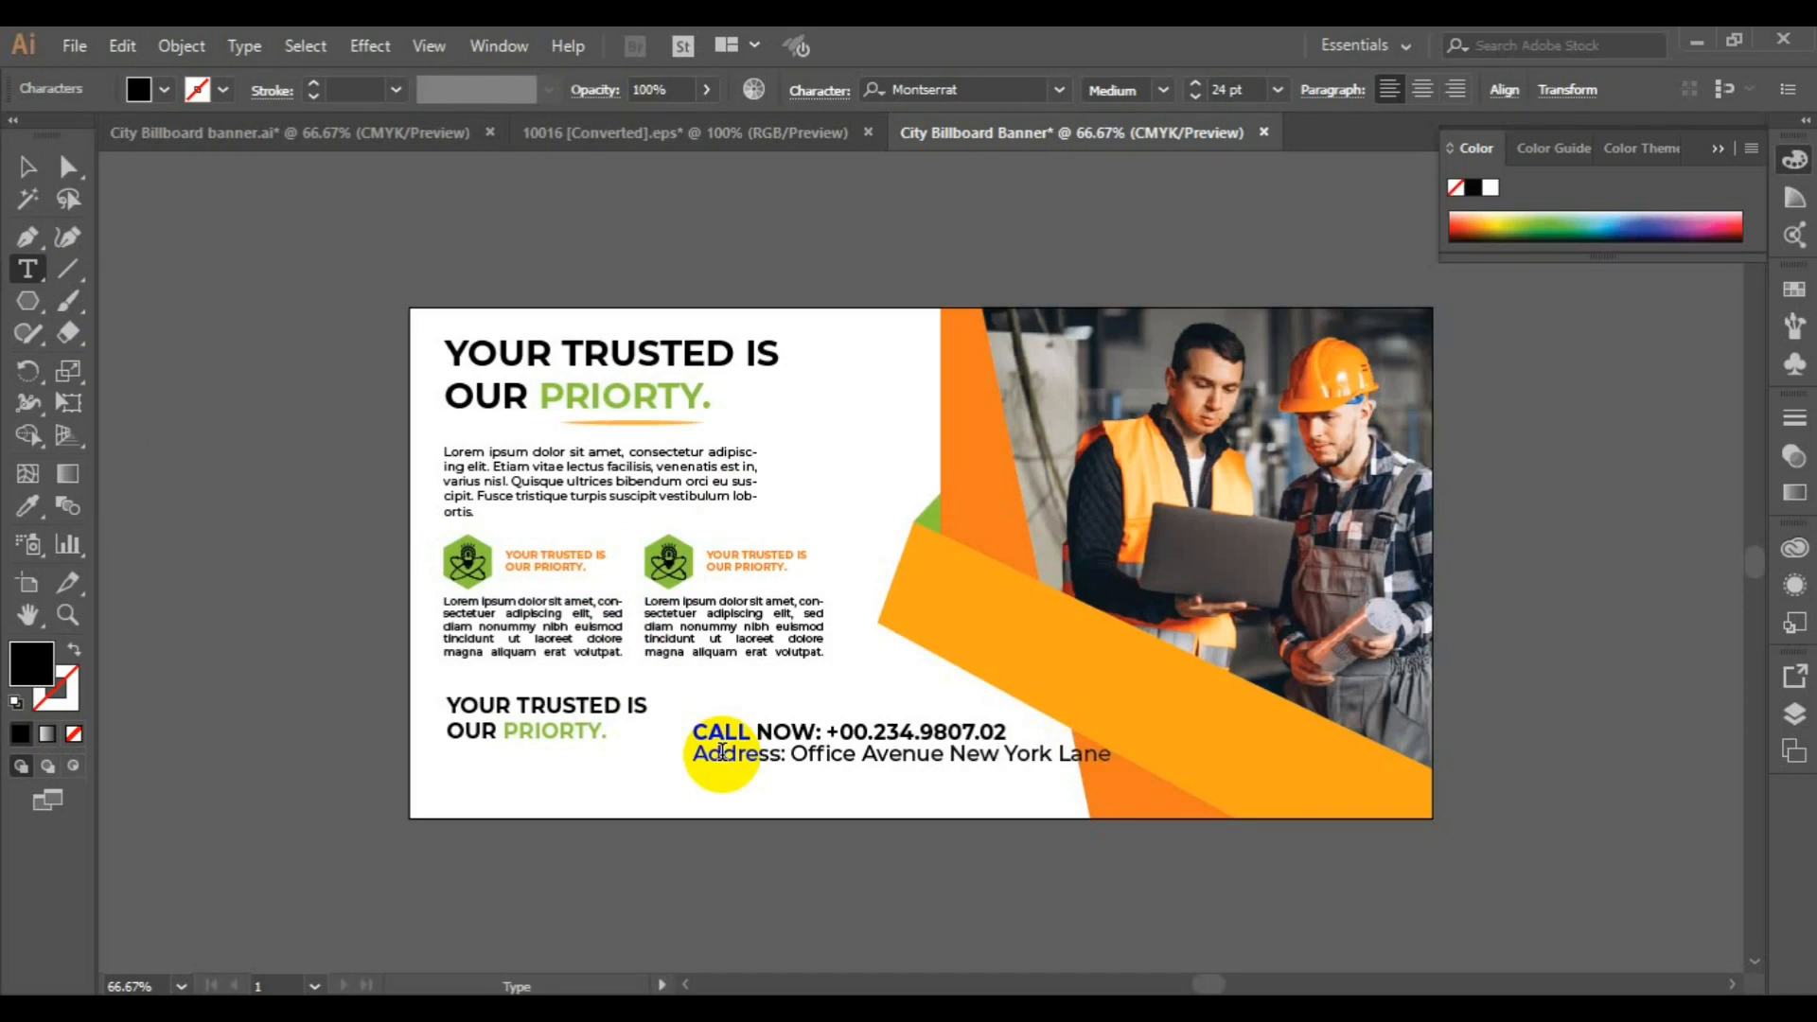
triple_click(719, 754)
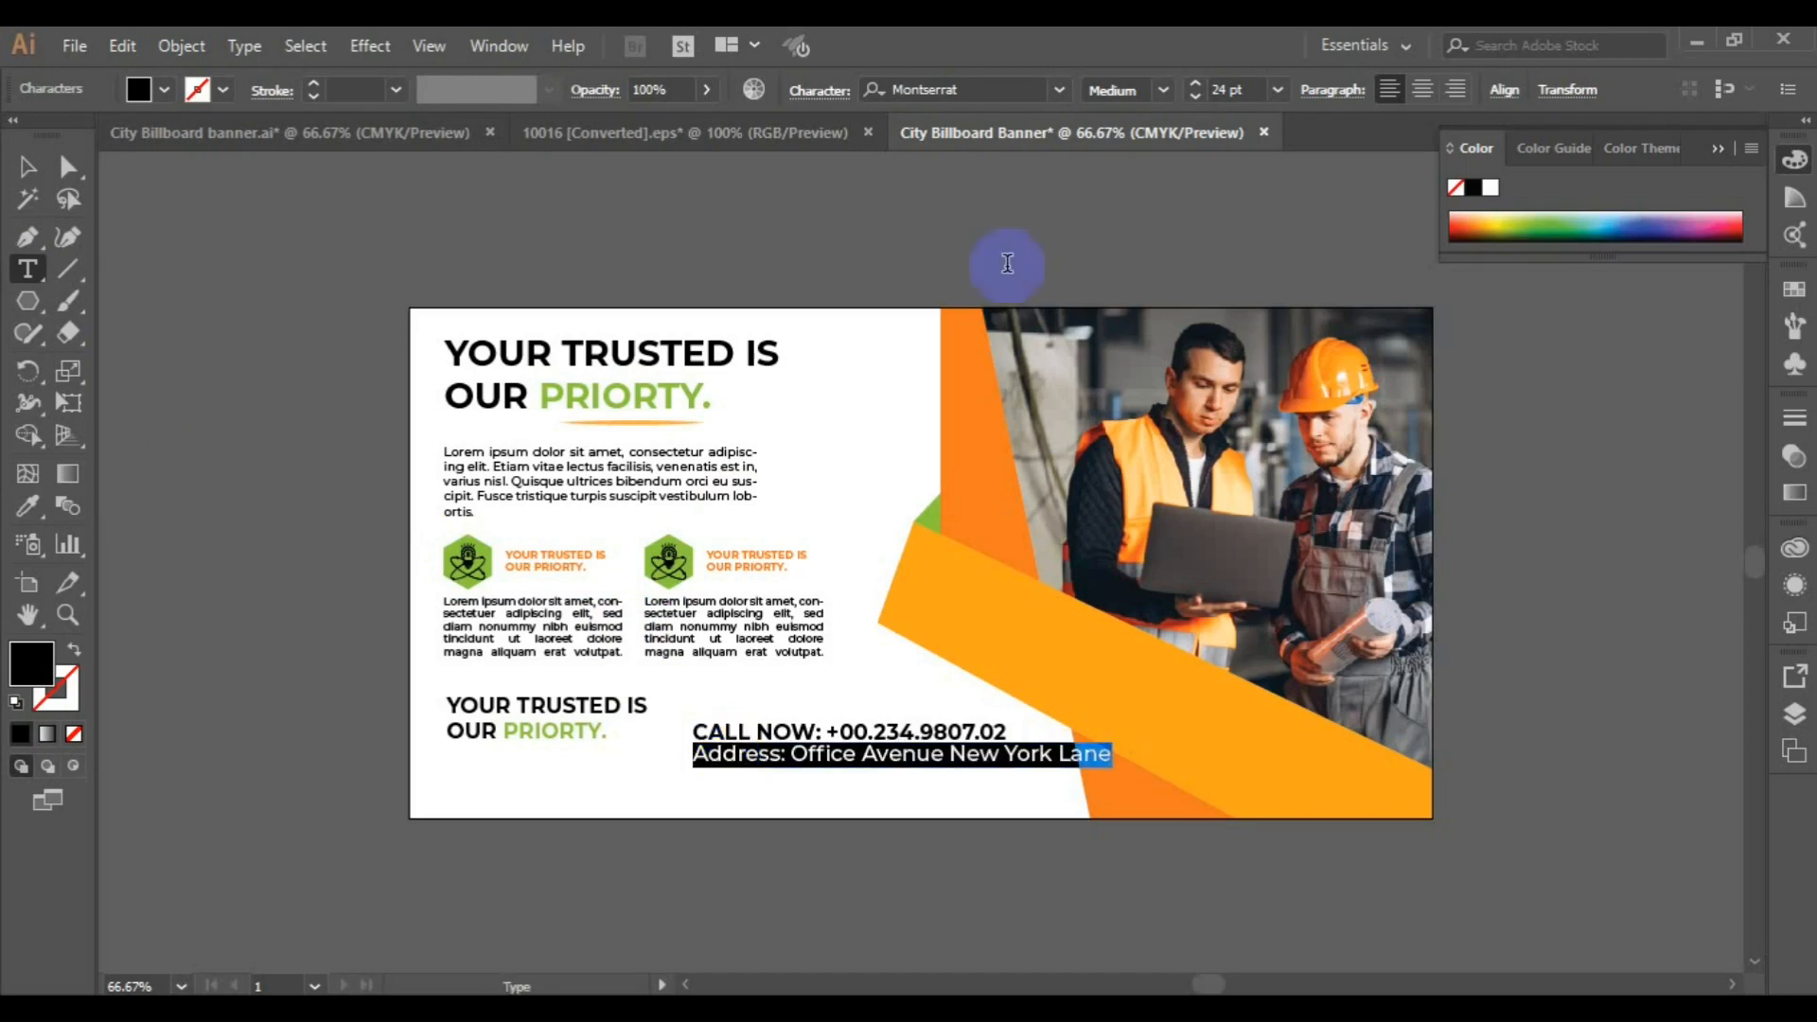
left_click(1277, 89)
left_click(1314, 329)
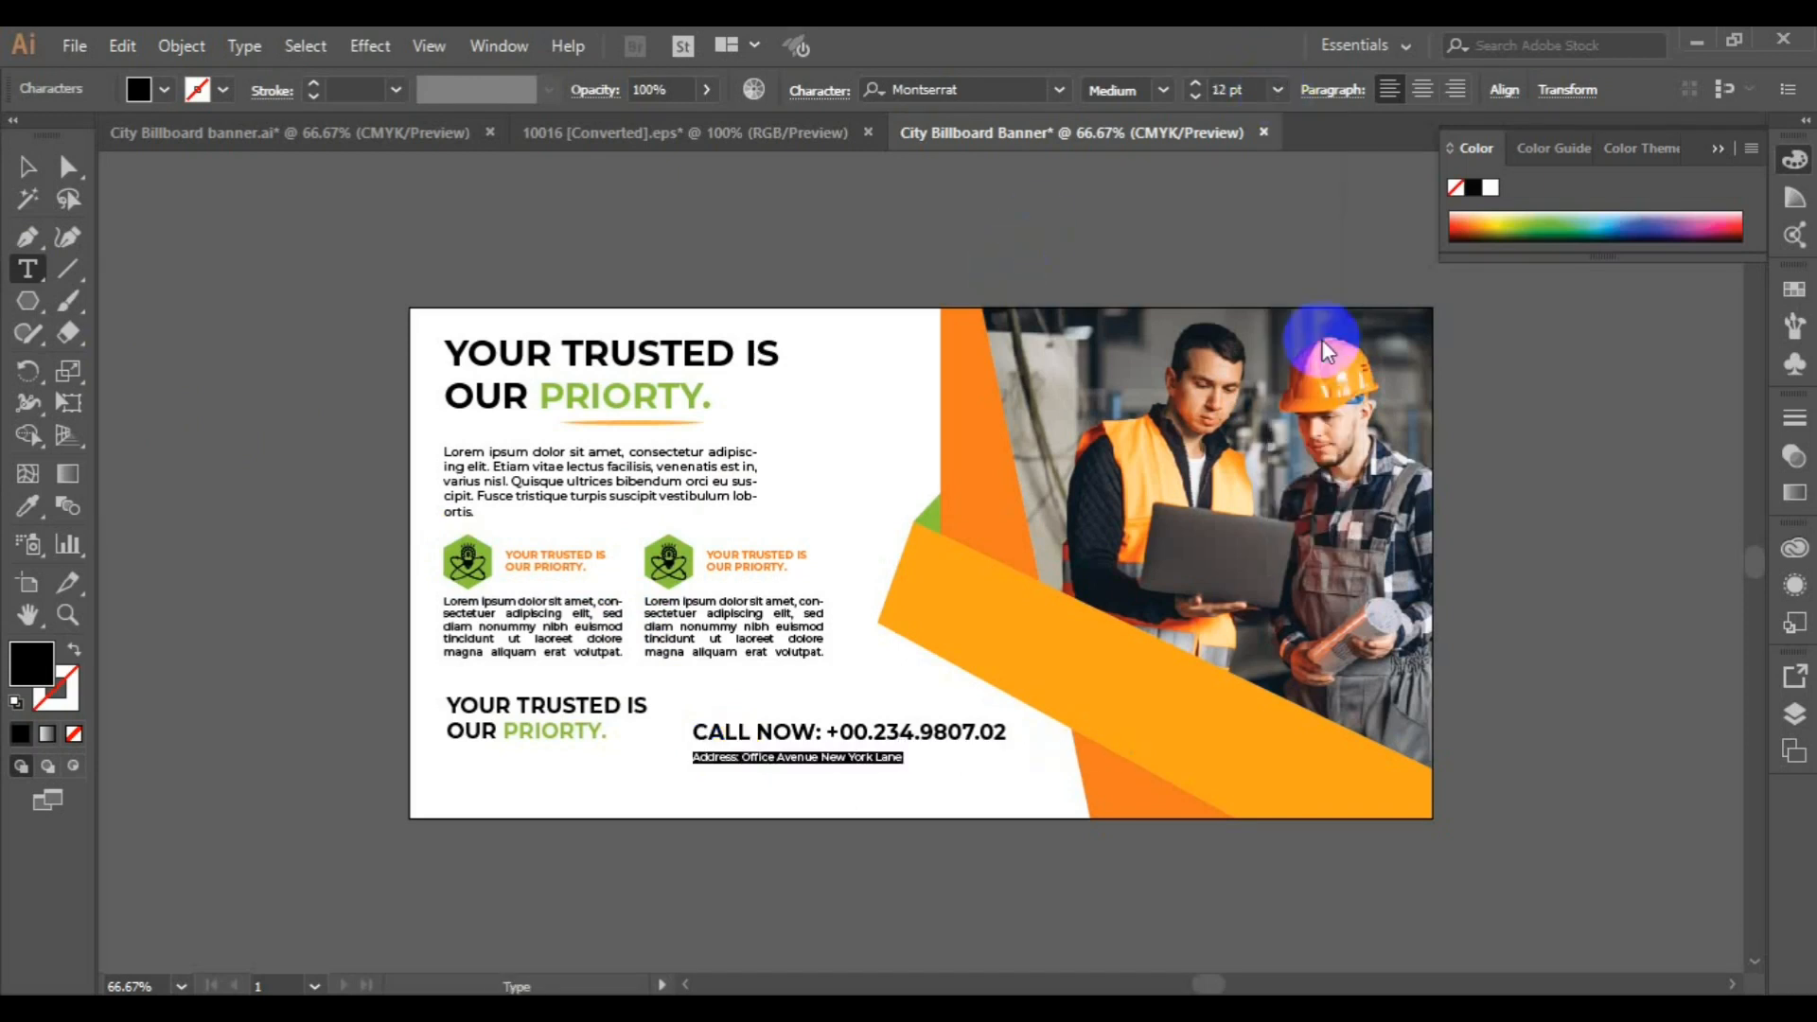
left_click(1278, 89)
left_click(1313, 388)
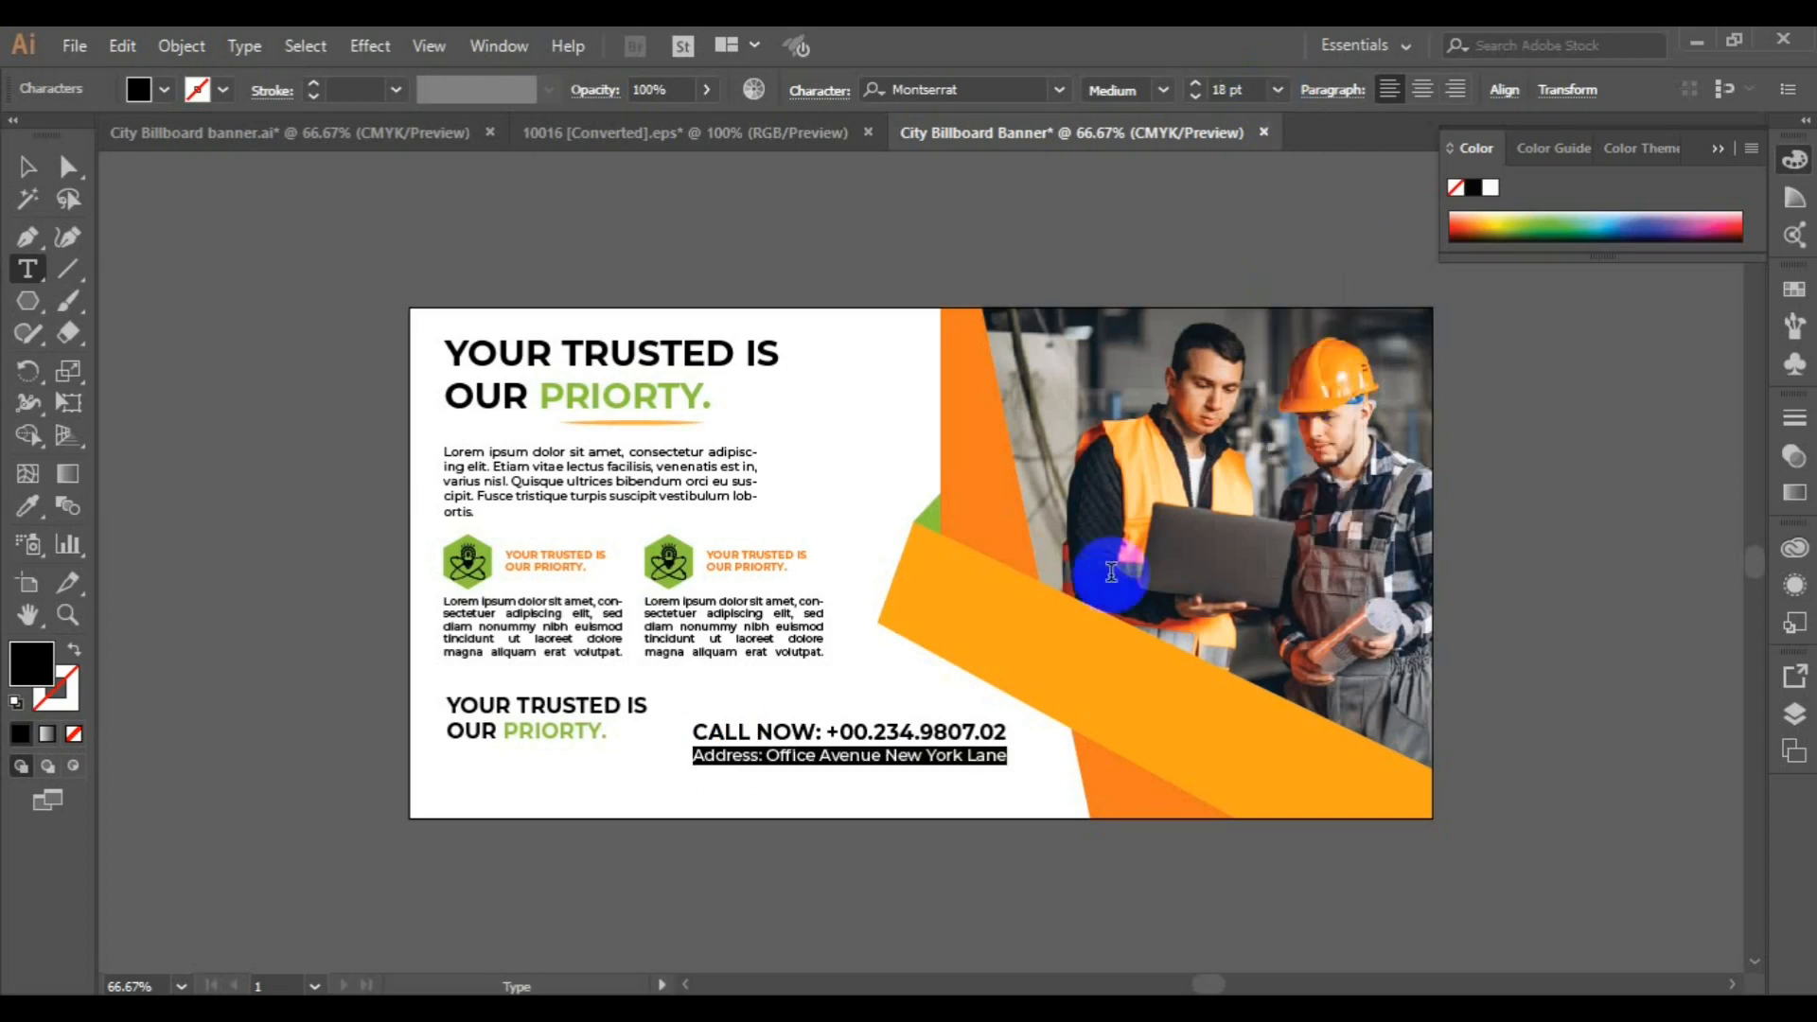
left_click(864, 774)
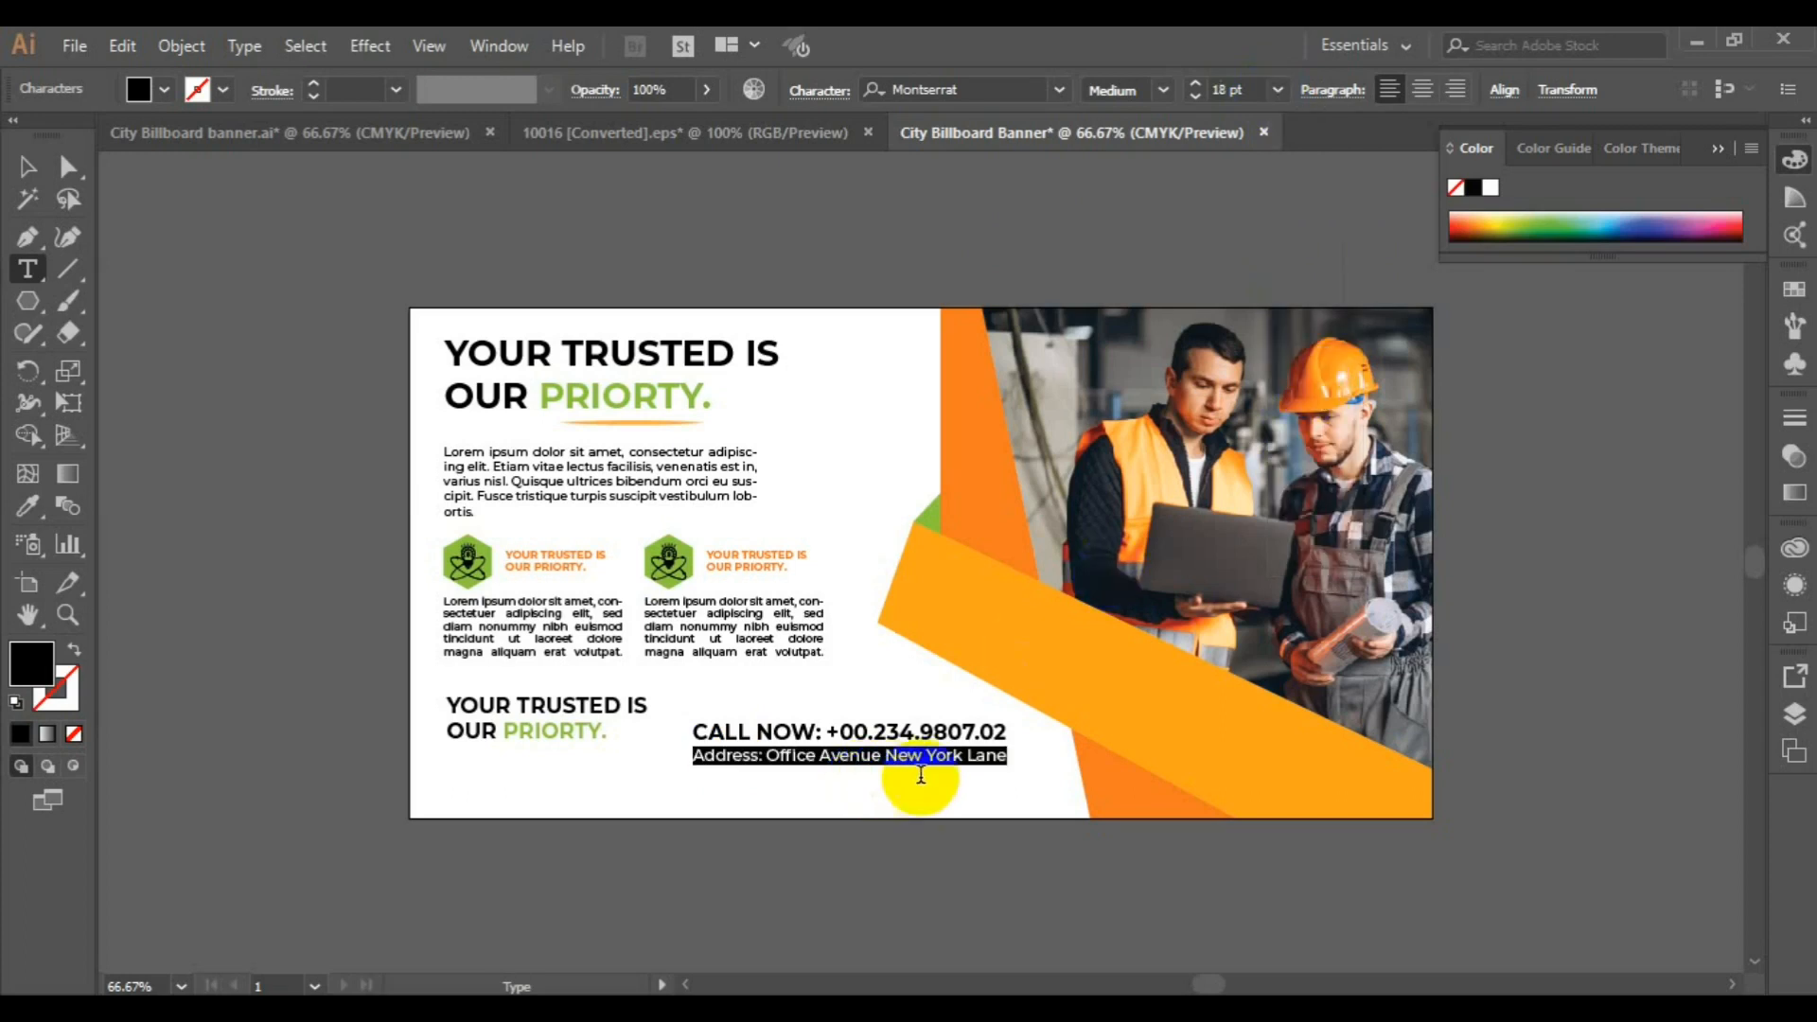
left_click(1003, 760)
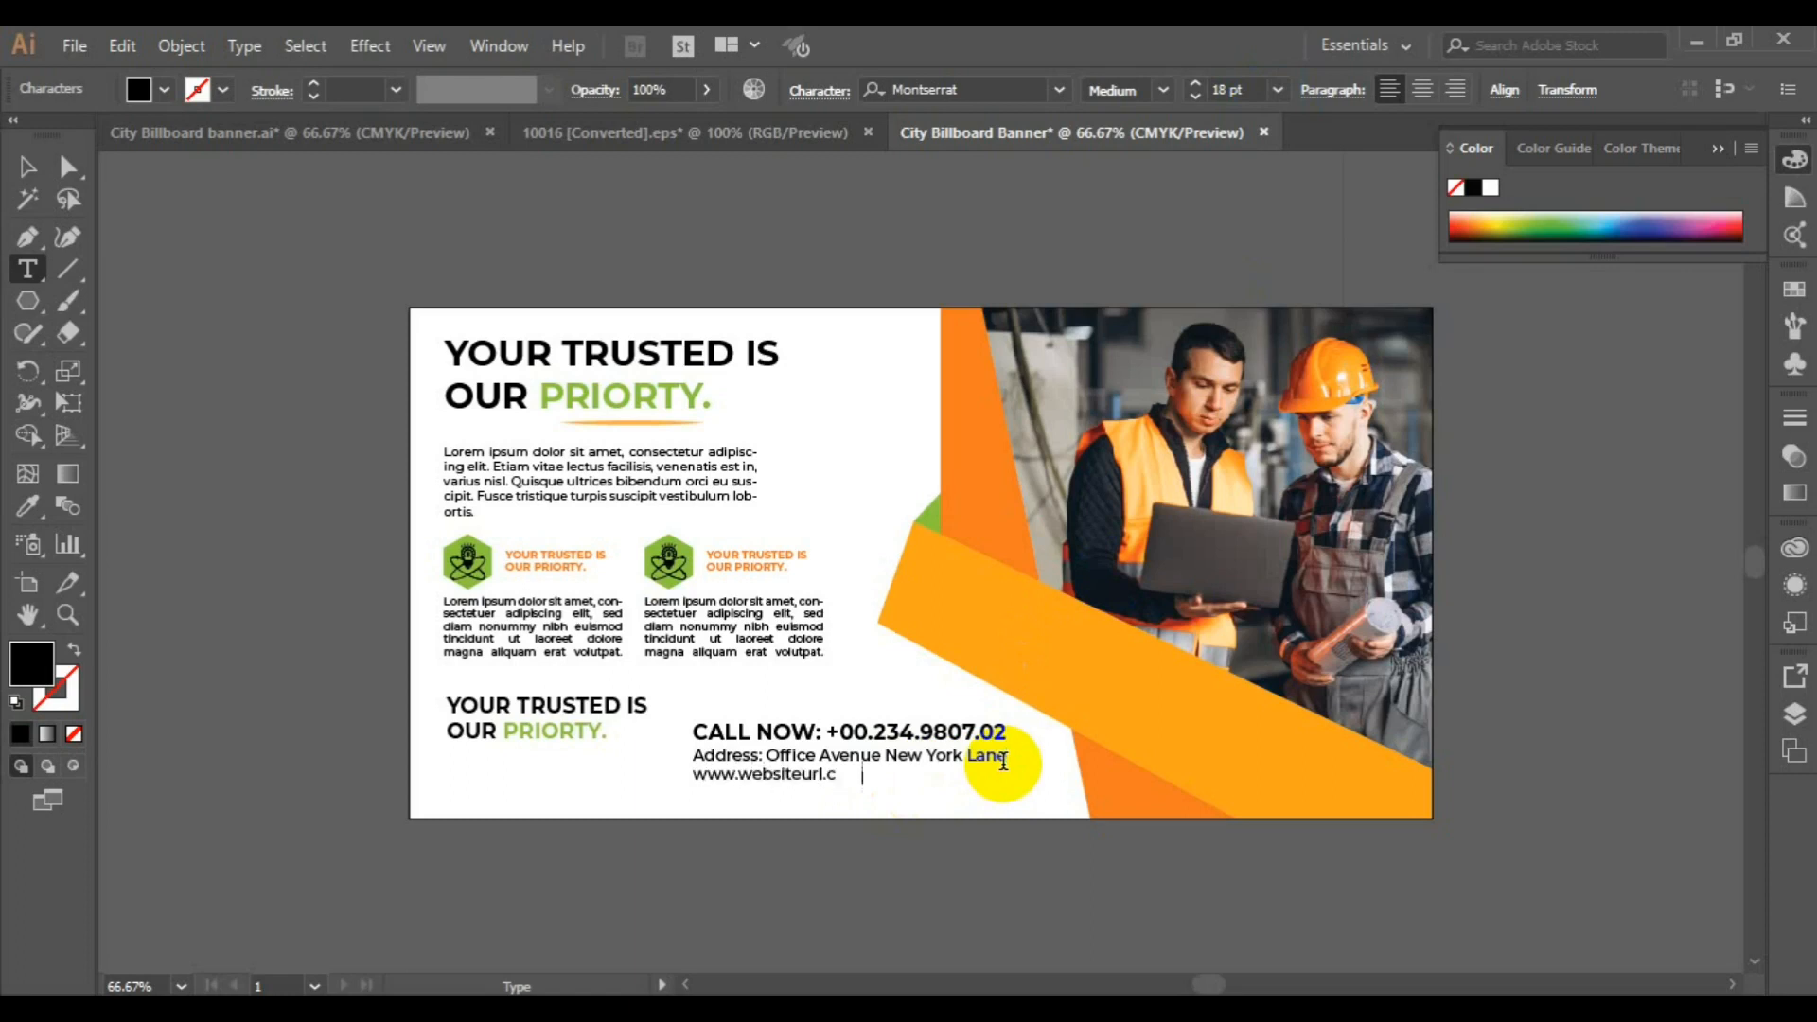
triple_click(1003, 760)
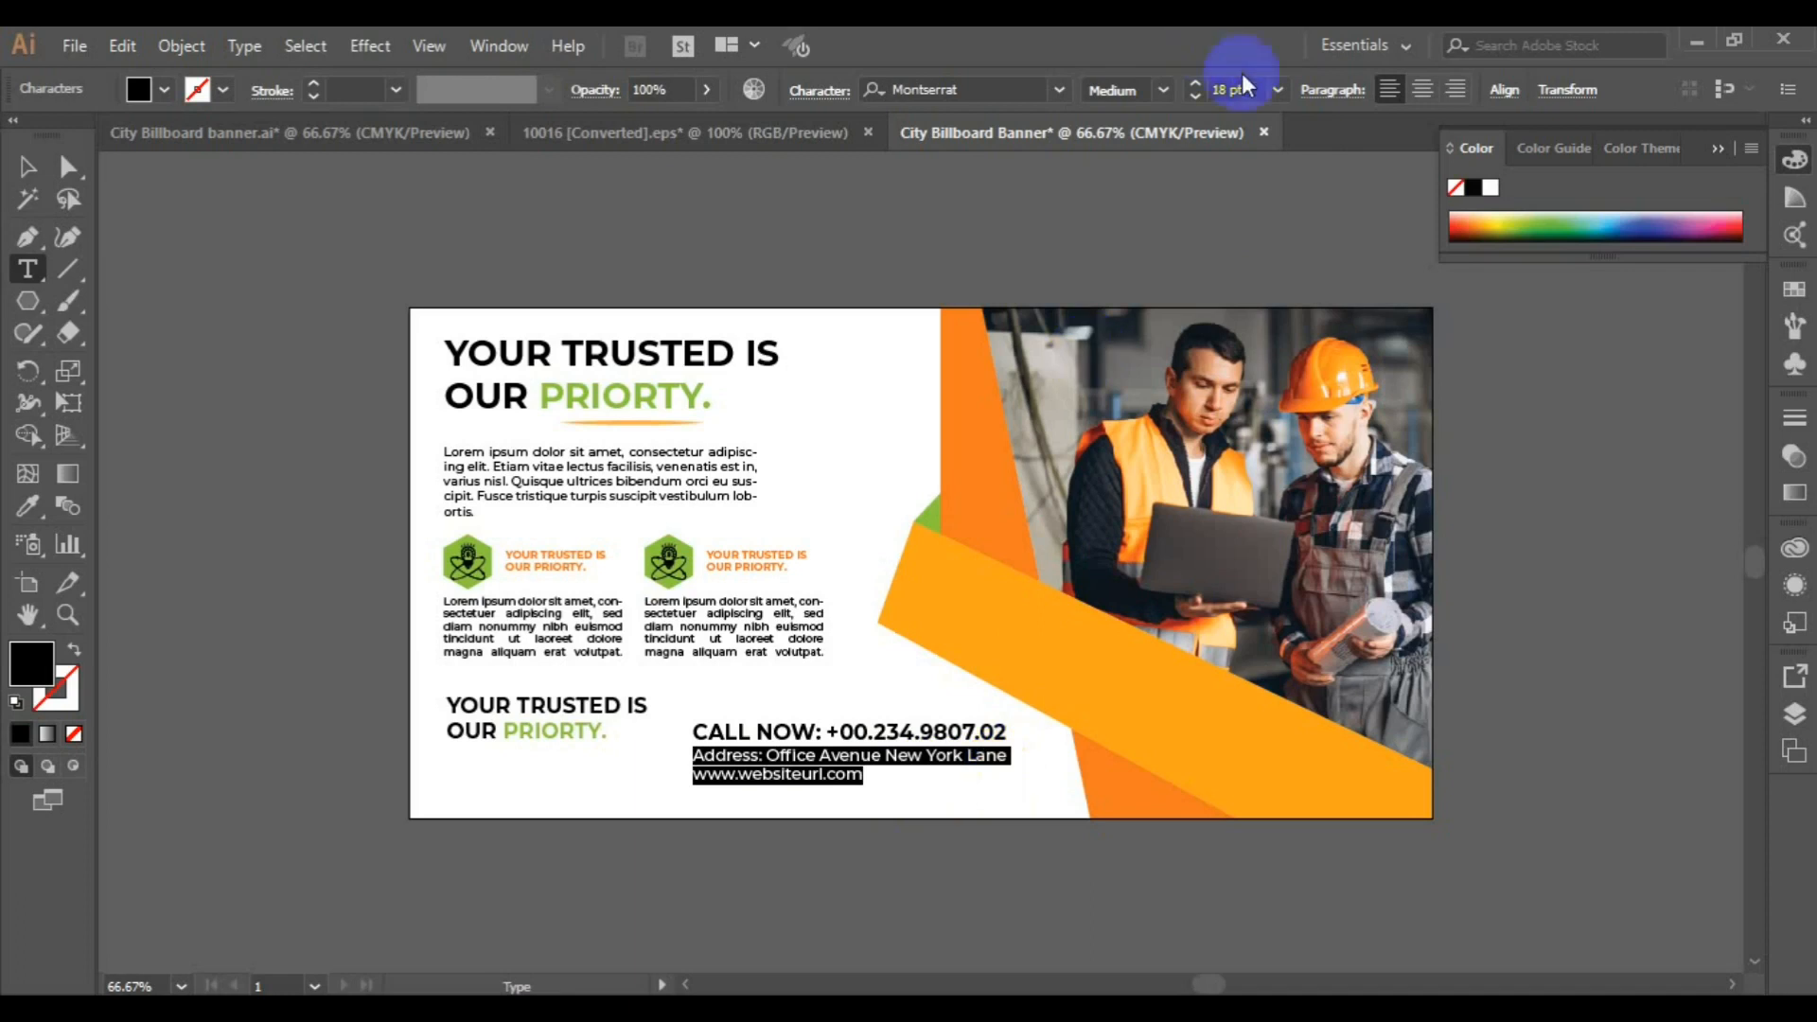
left_click(1423, 89)
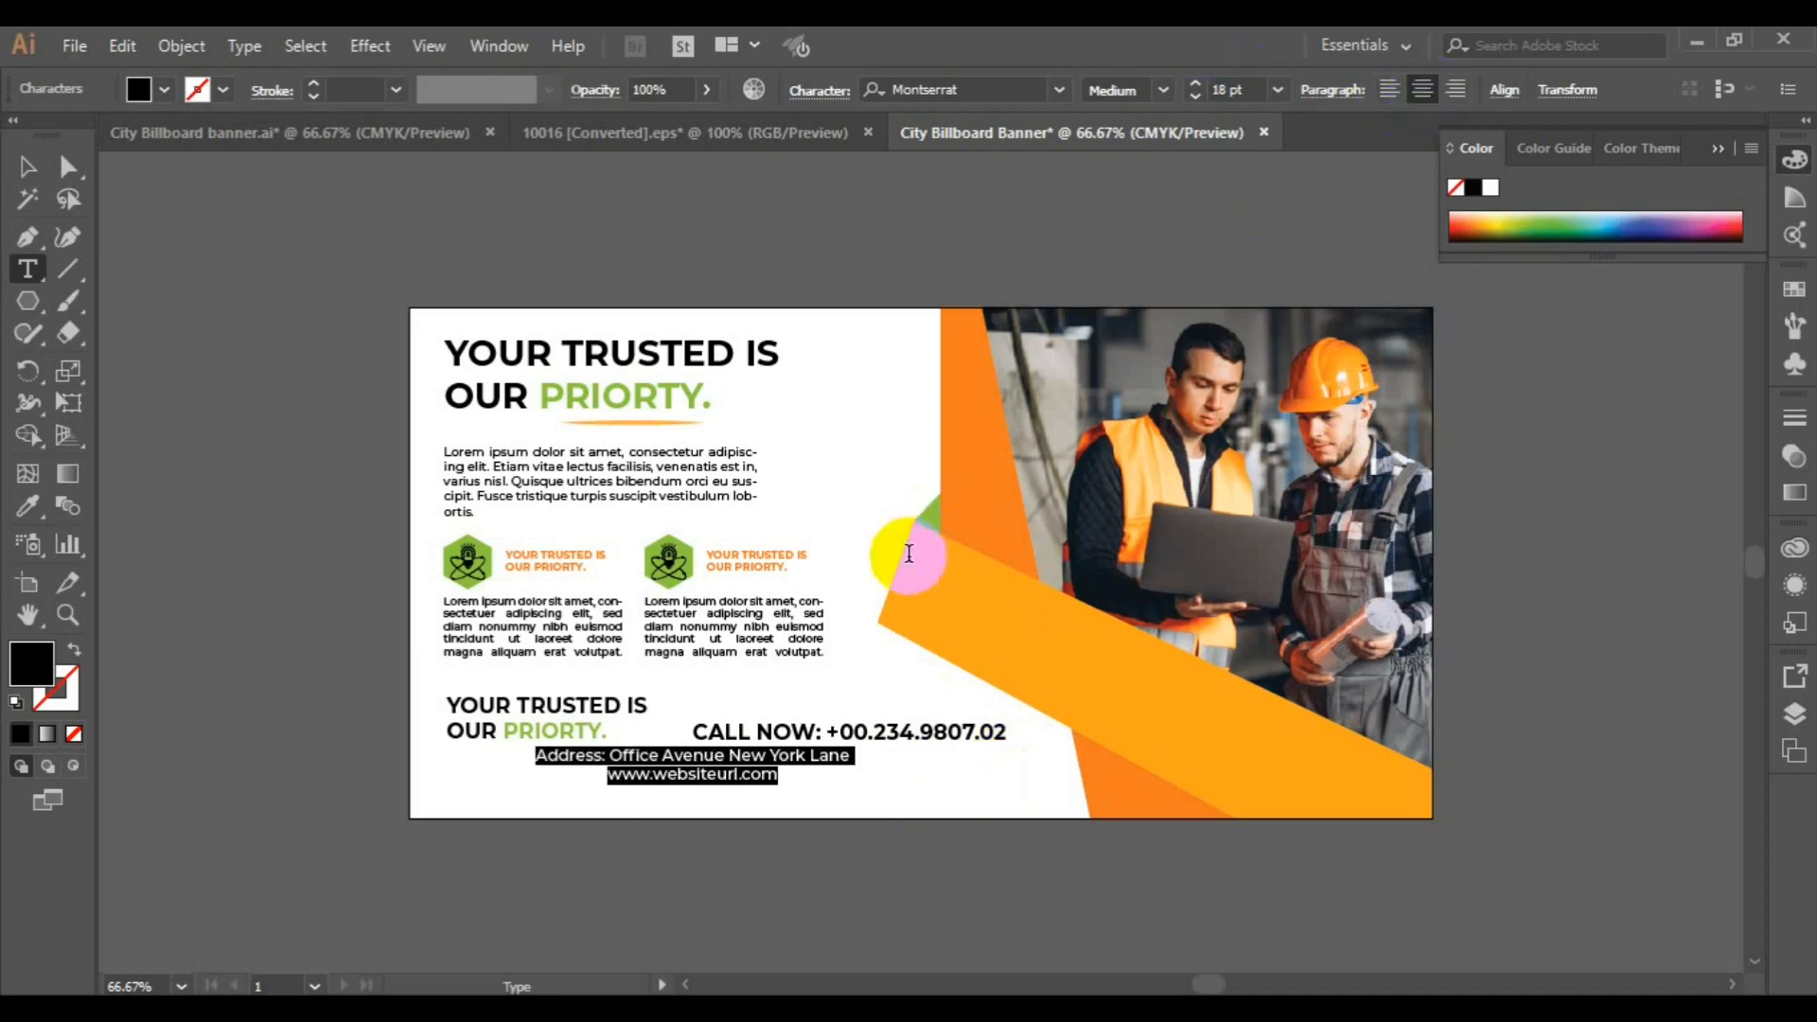
left_click(610, 776)
triple_click(610, 781)
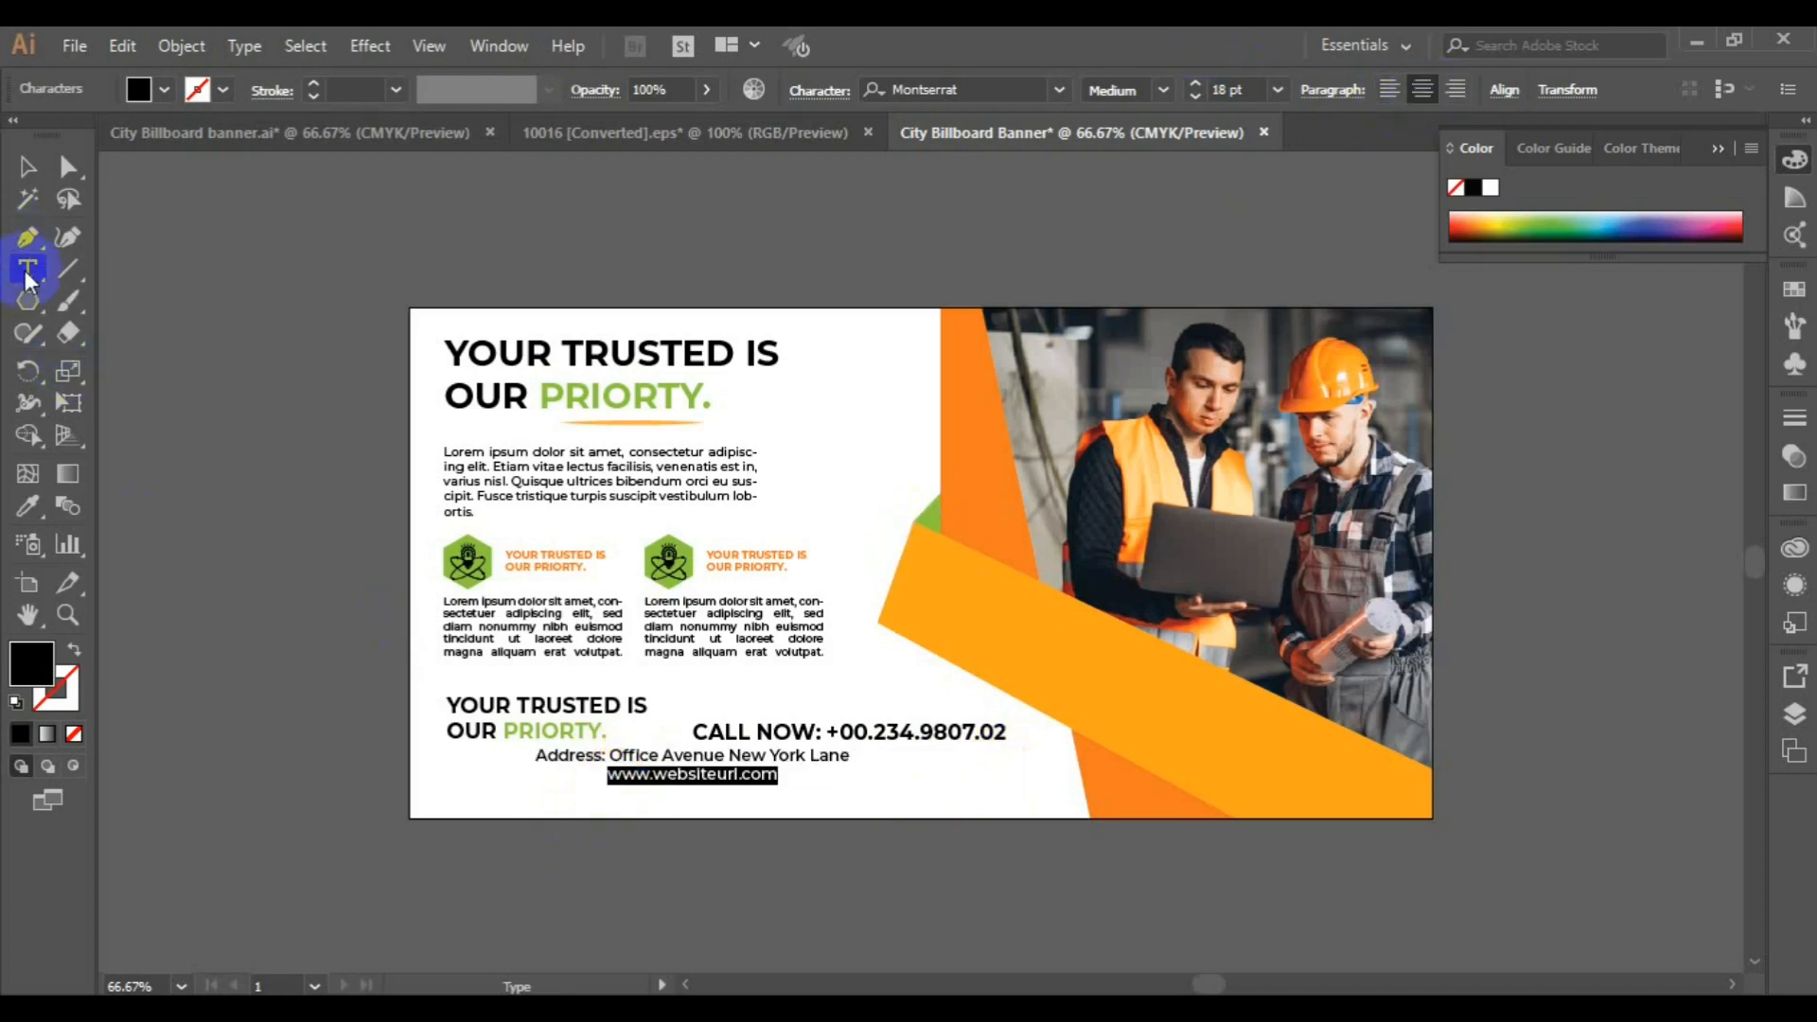
left_click(34, 504)
left_click(972, 454)
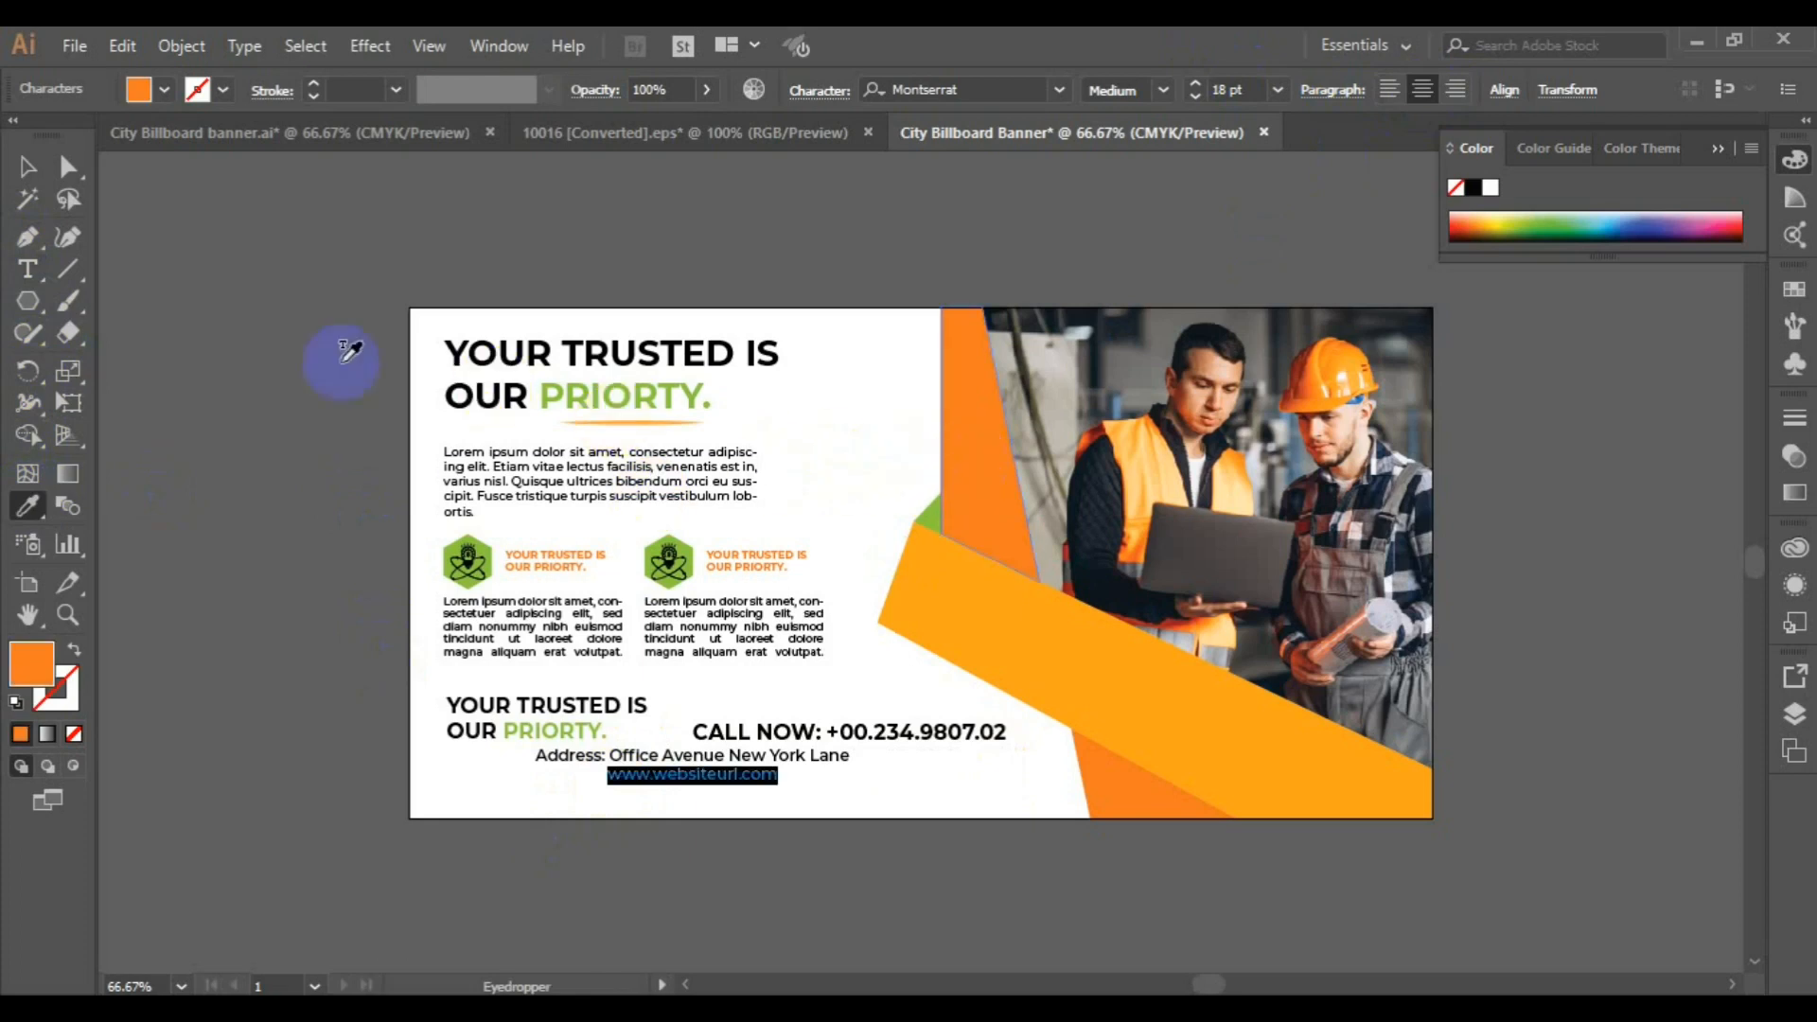
Move the address and website text slightly down and right, below the tagline and call line
left_click(28, 167)
left_click_drag(679, 761, 719, 781)
Align the bottom edges of the small "YOUR TRUSTED IS OUR PRIORTY." tagline and the "CALL NOW:" line, and group them
left_click(592, 736)
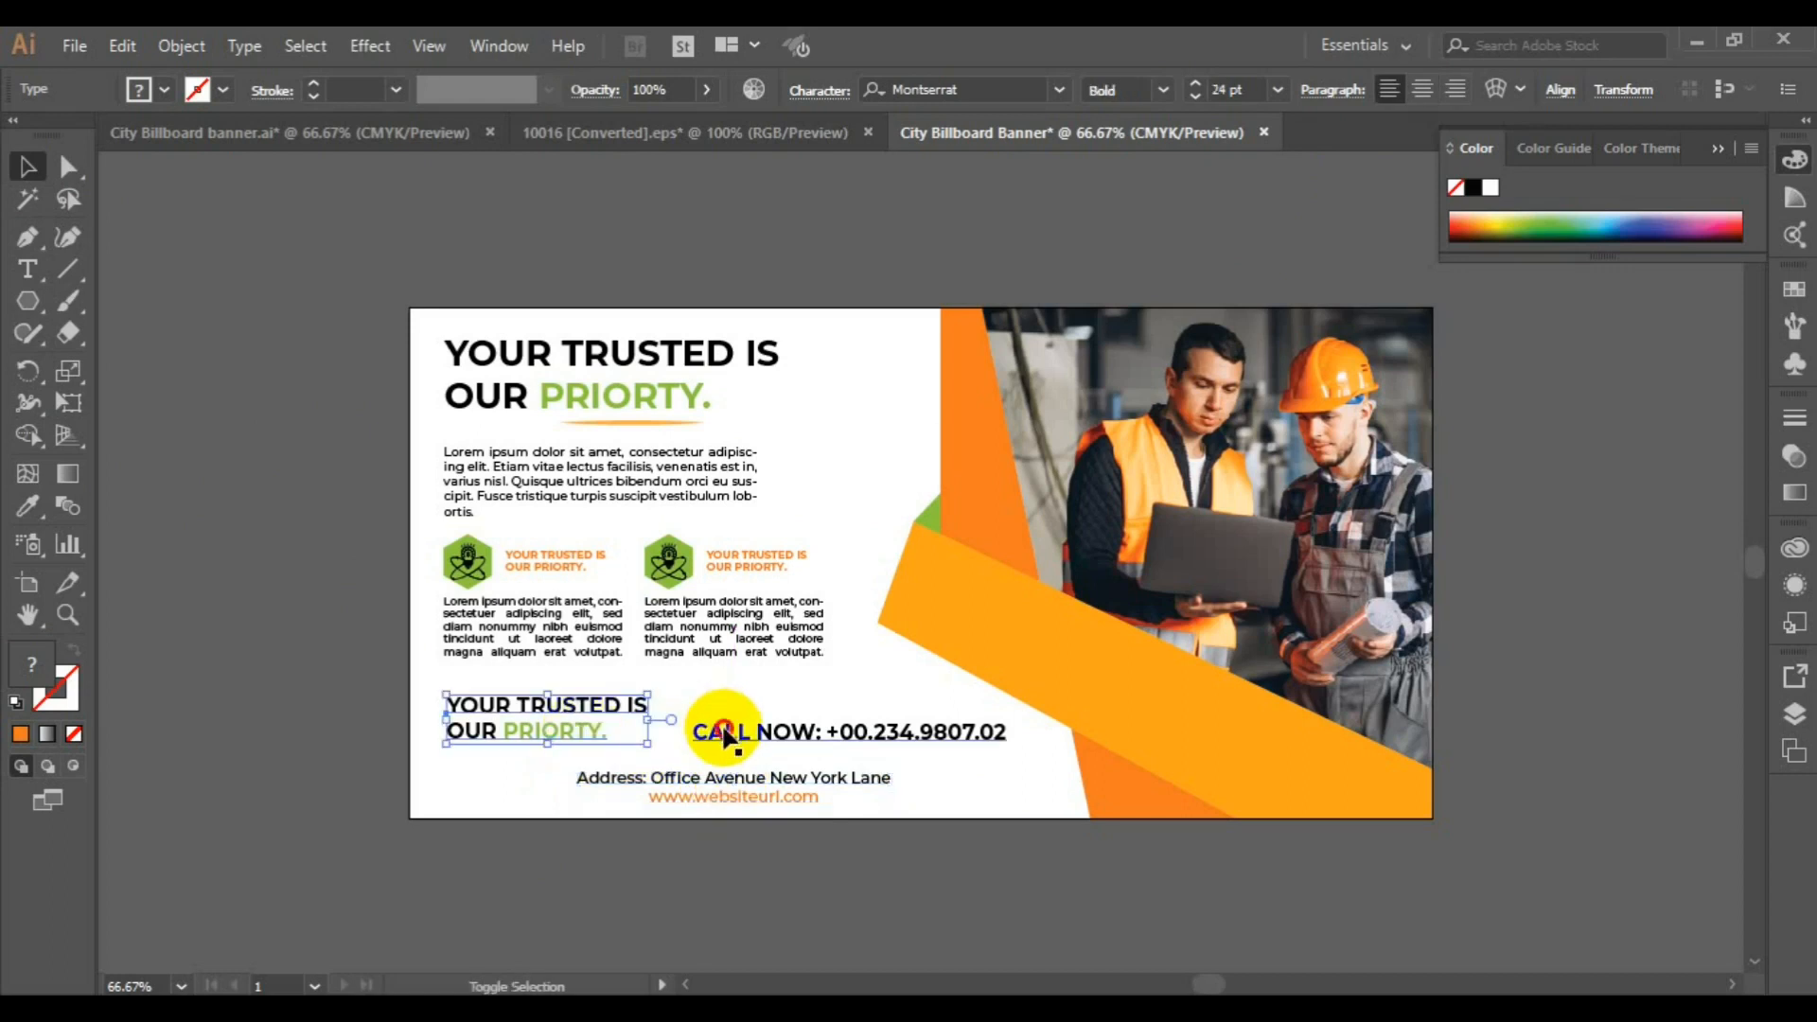
left_click(725, 736, "shift")
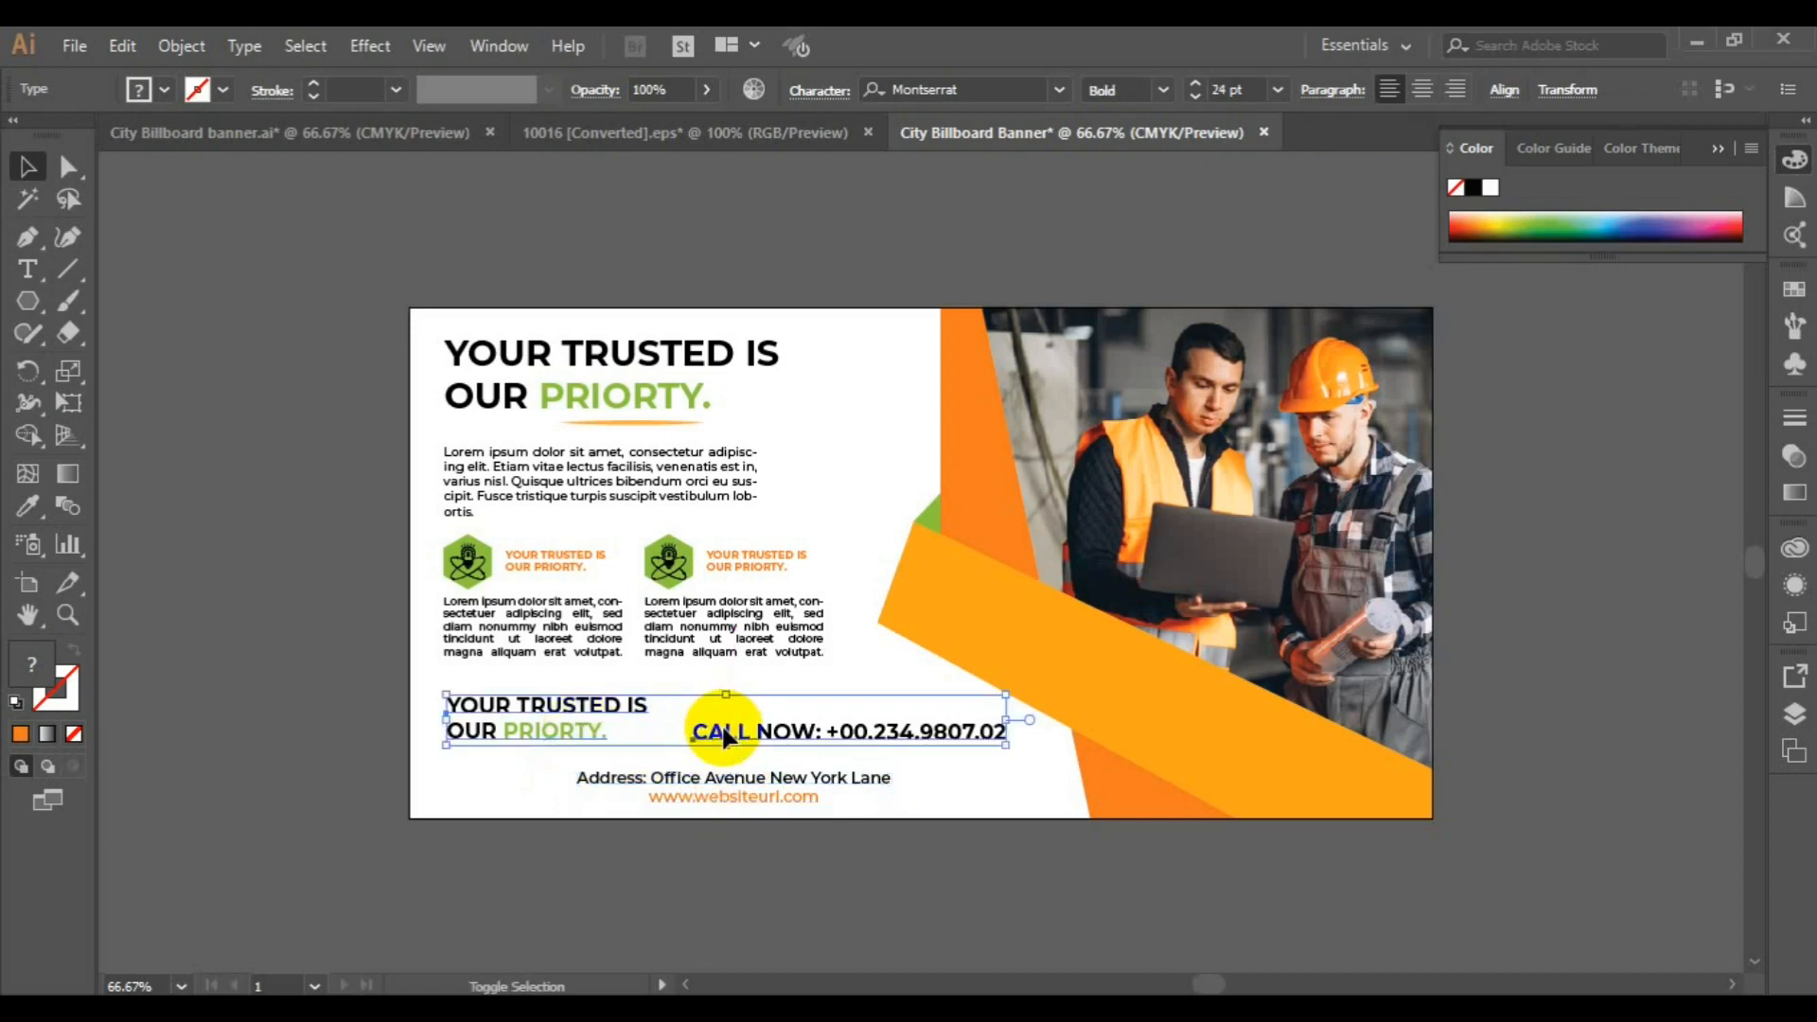
left_click(1358, 92)
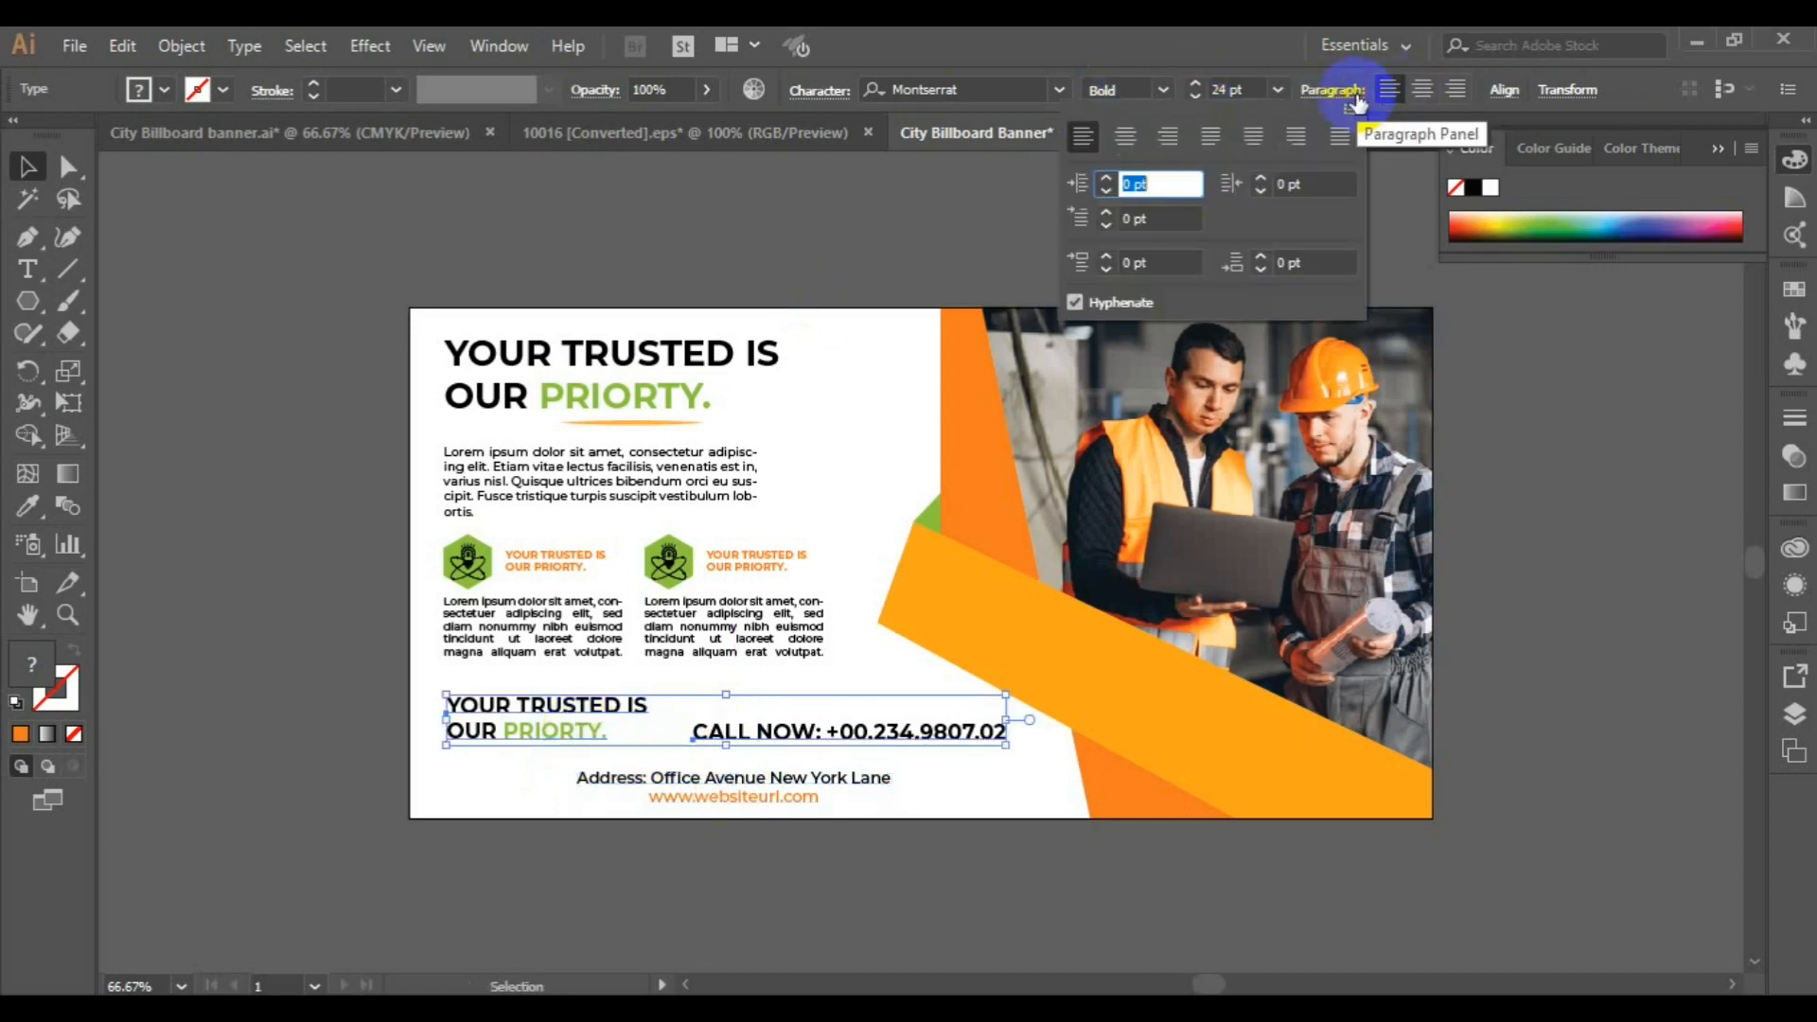
left_click(1505, 91)
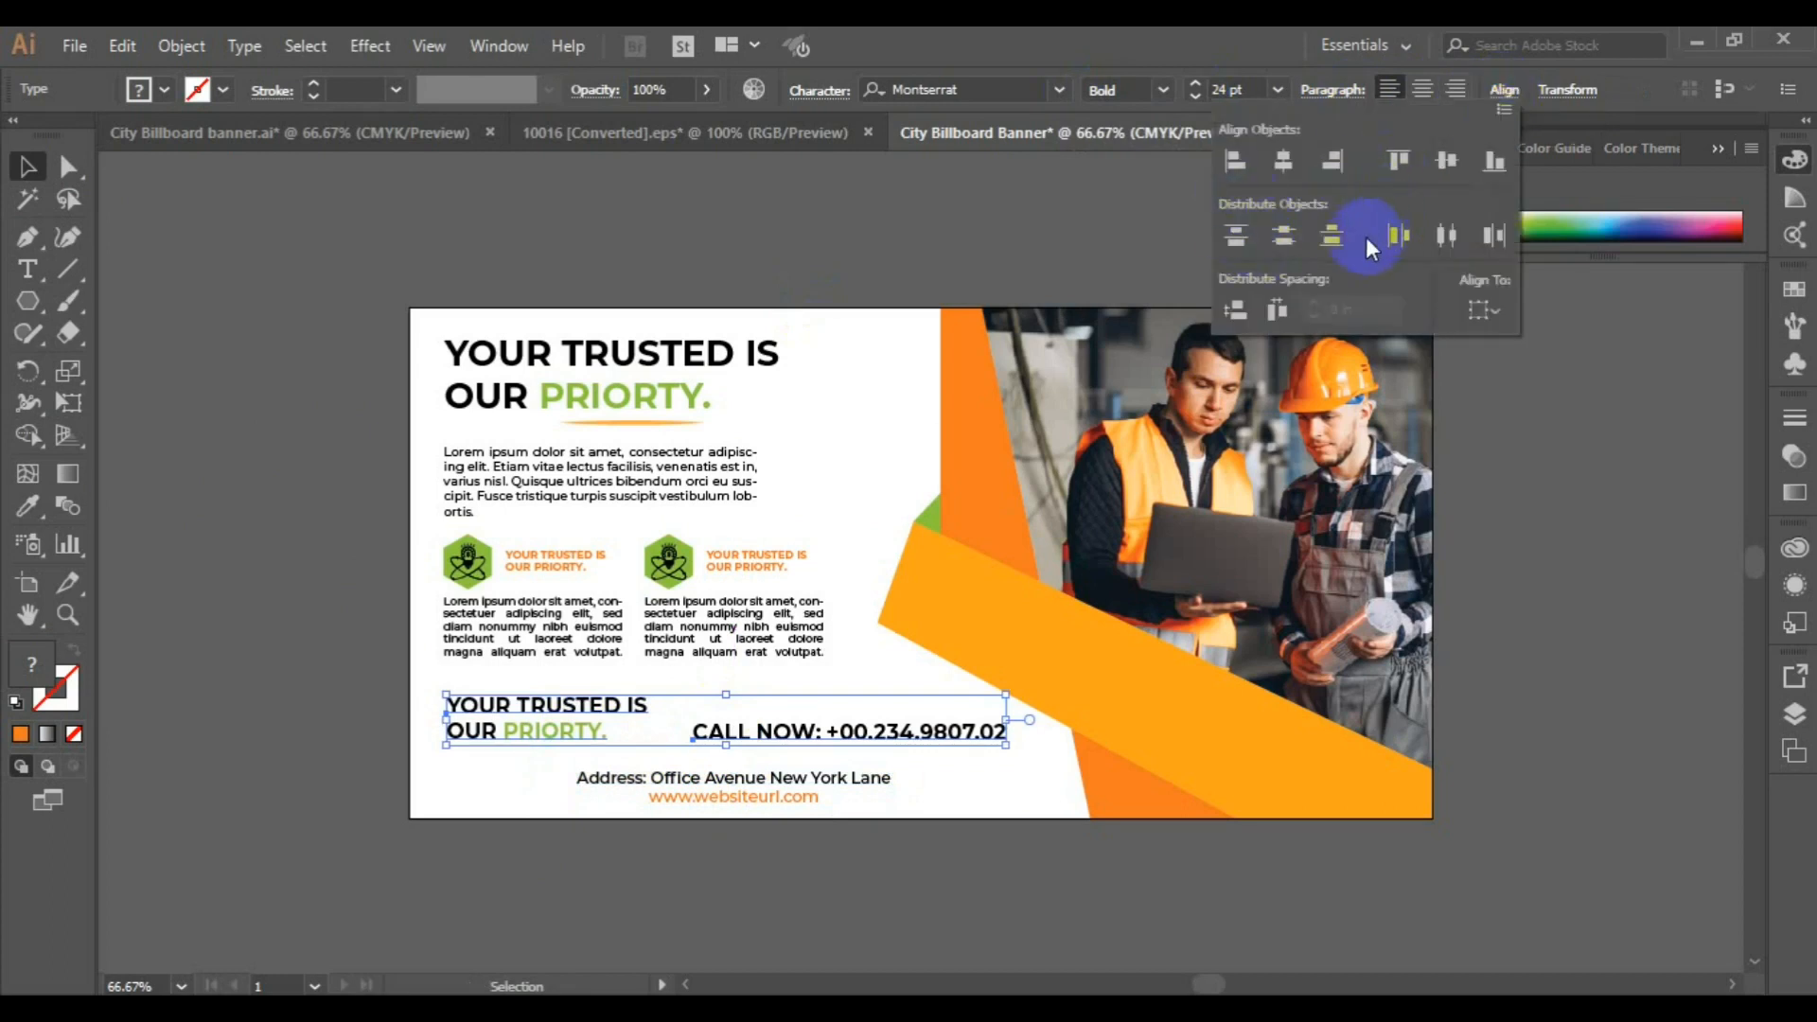
left_click(1491, 161)
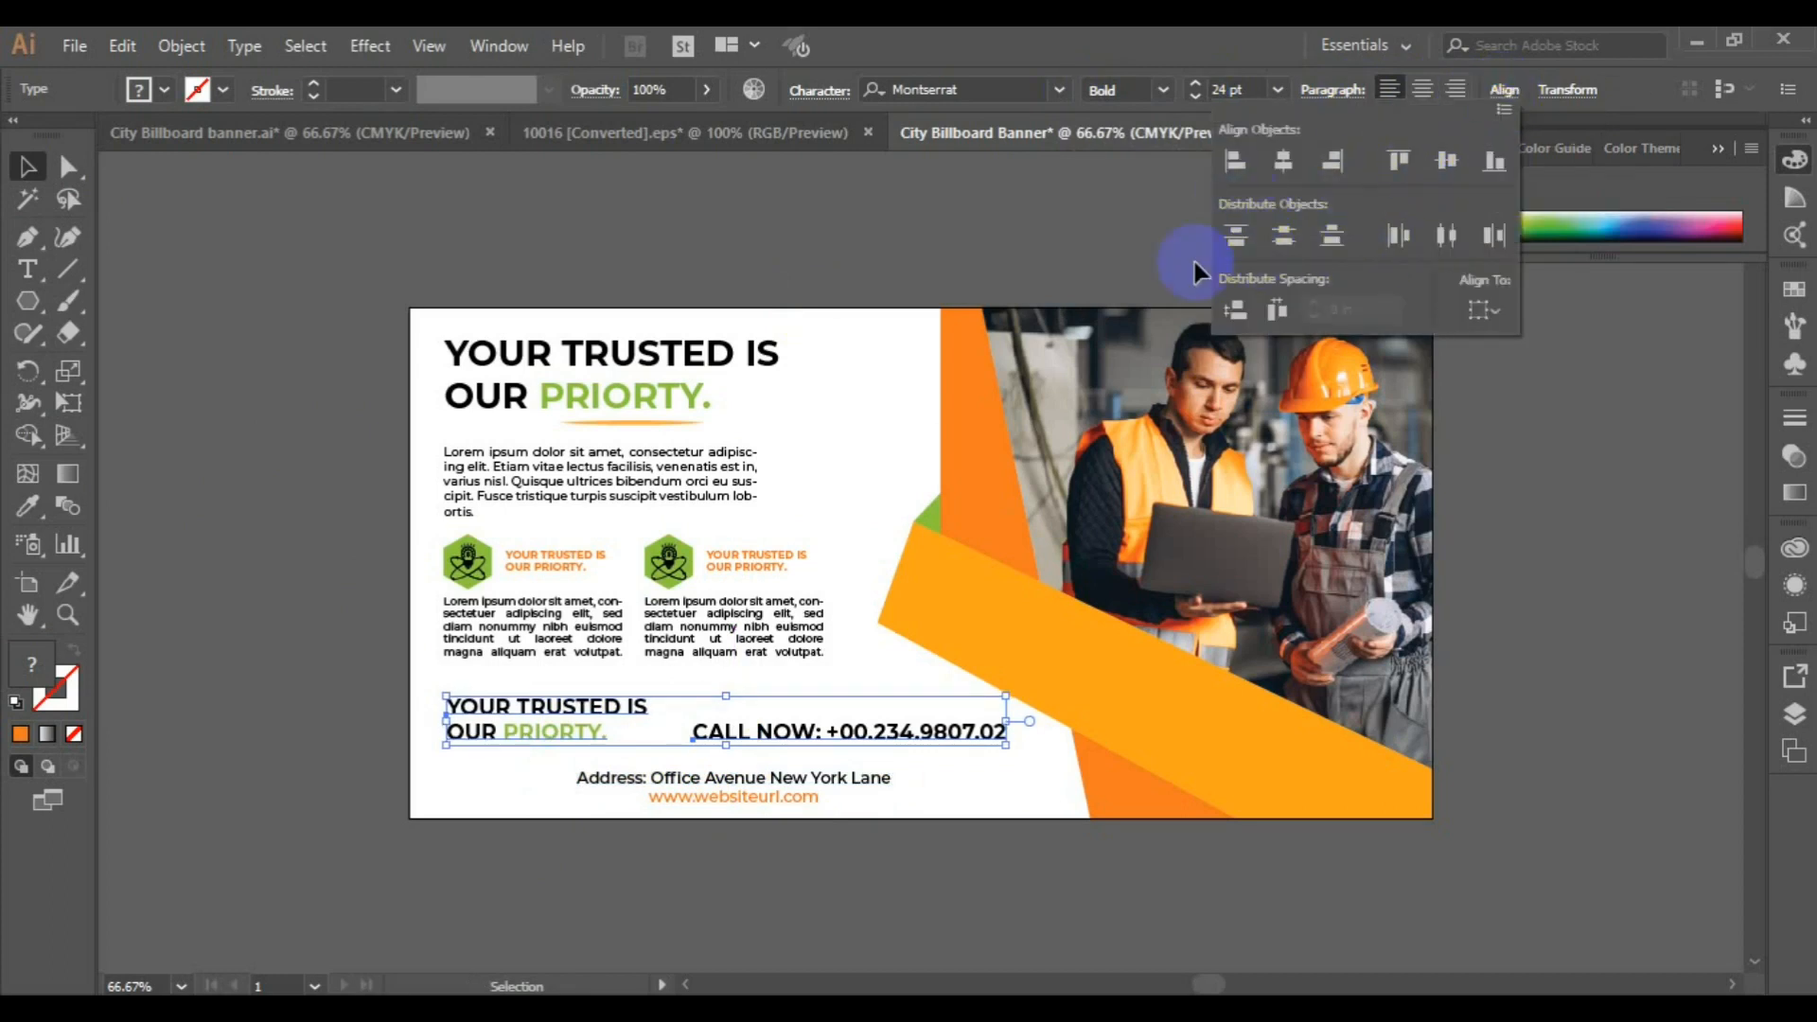
left_click(178, 47)
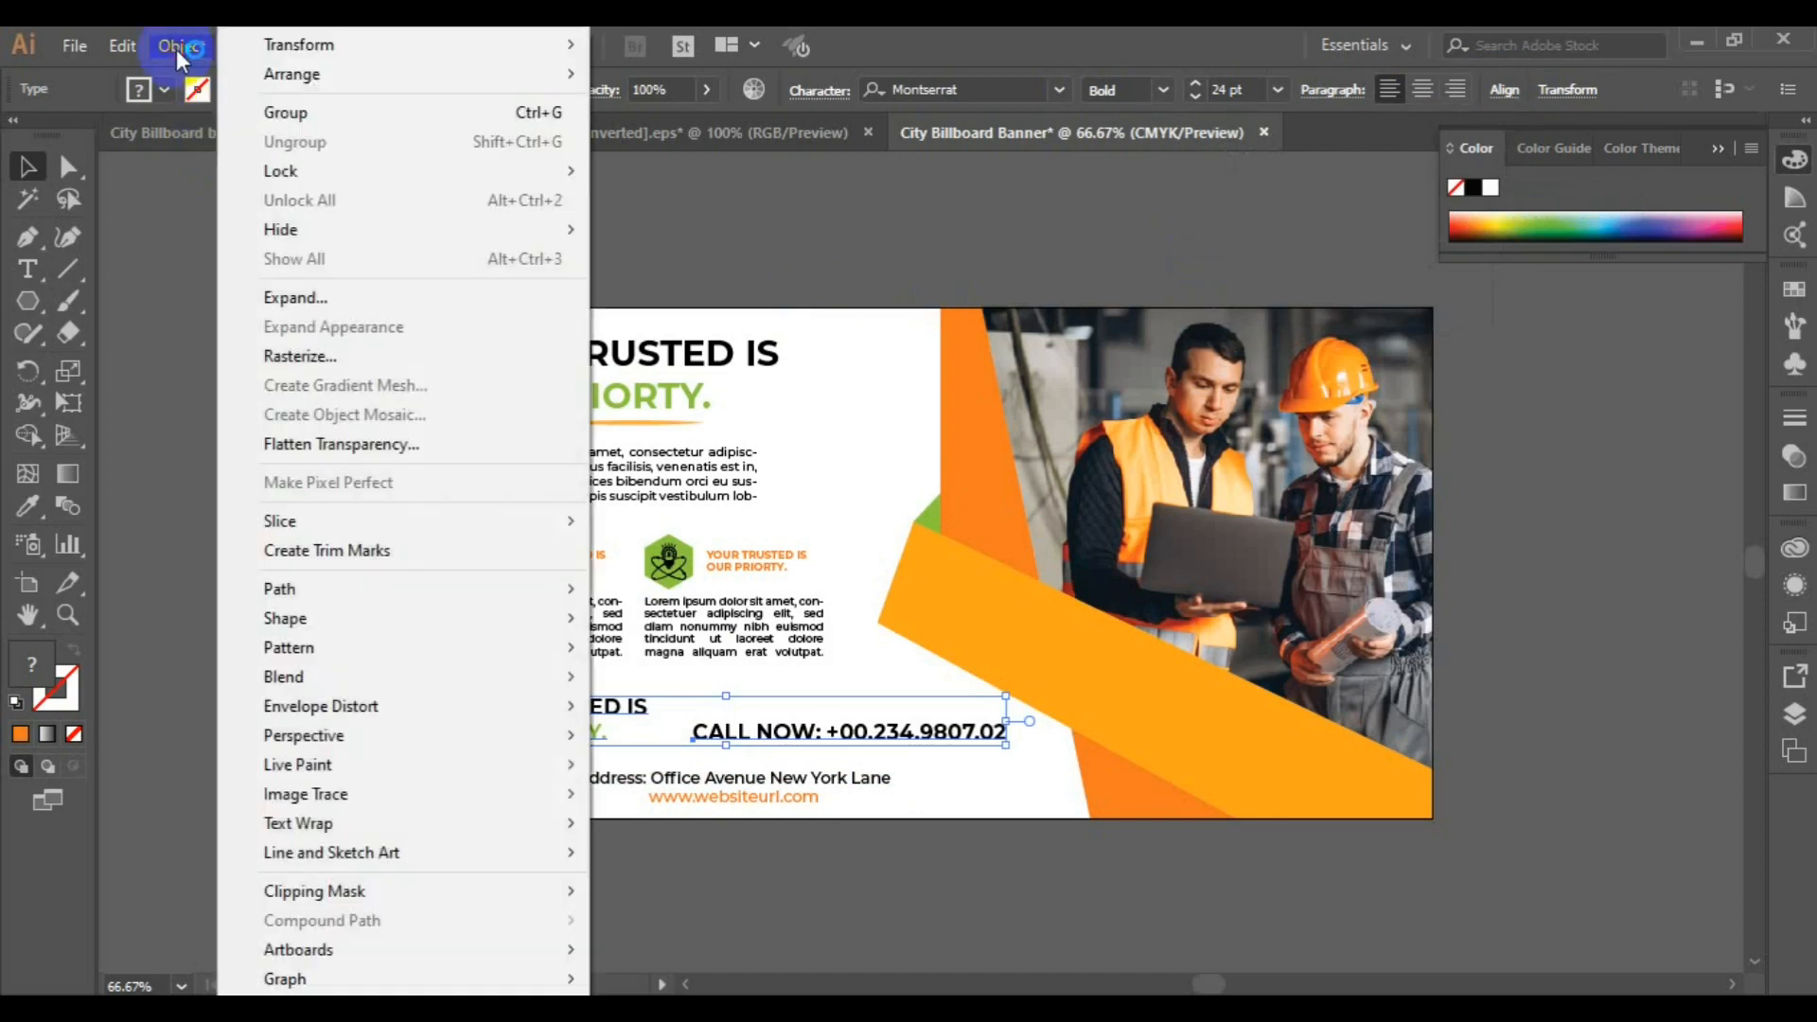
left_click(301, 113)
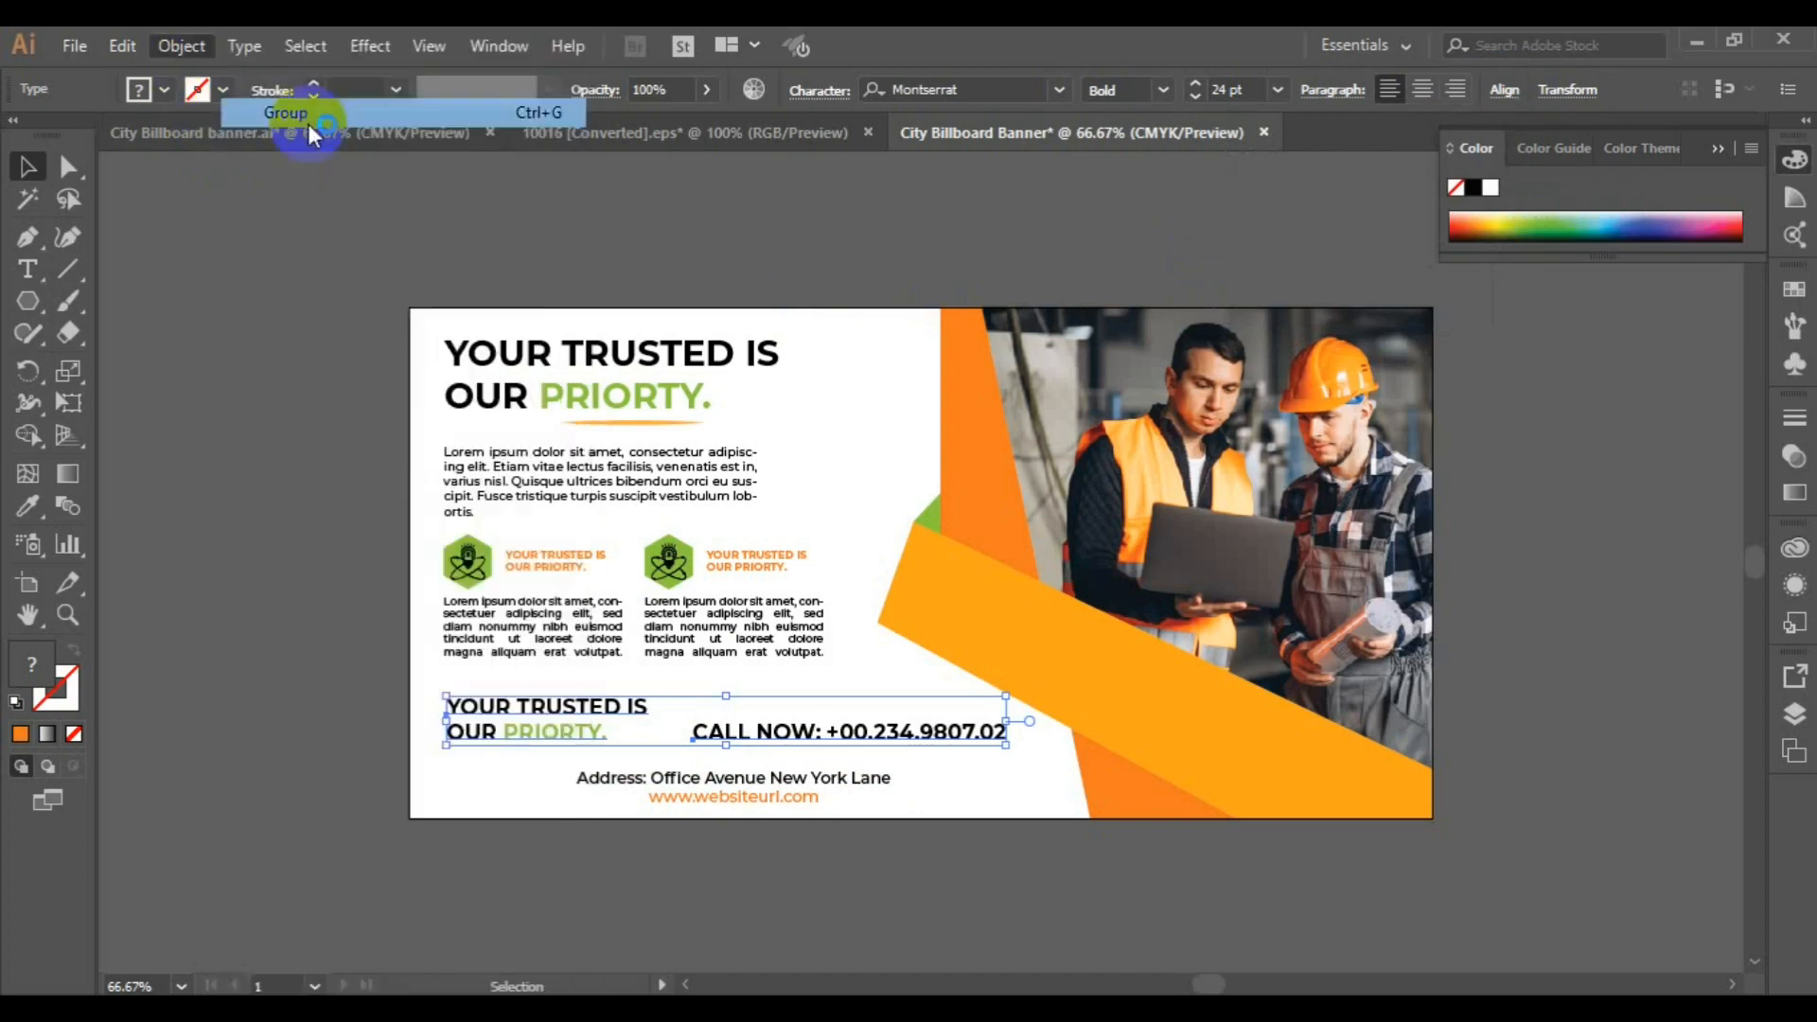
Center the address and website text horizontally with the tagline and call group, and group them all together
left_click(685, 781, "shift")
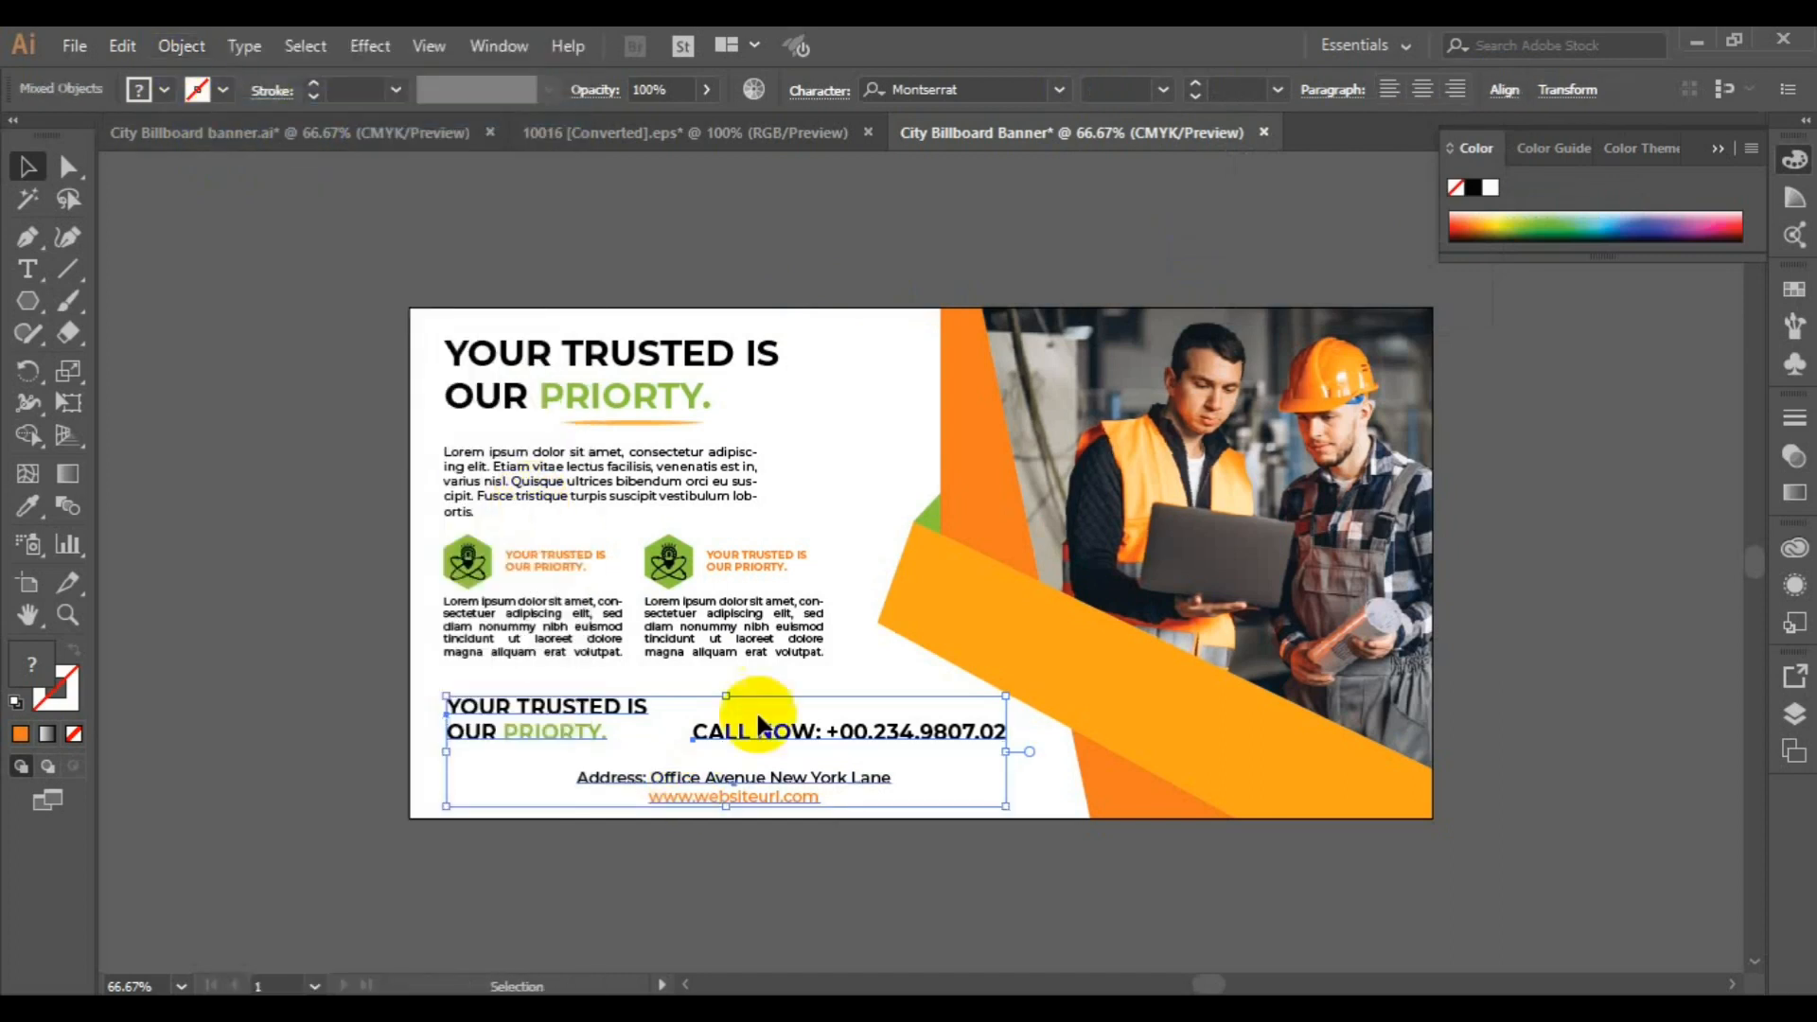
left_click(1505, 93)
left_click(1286, 165)
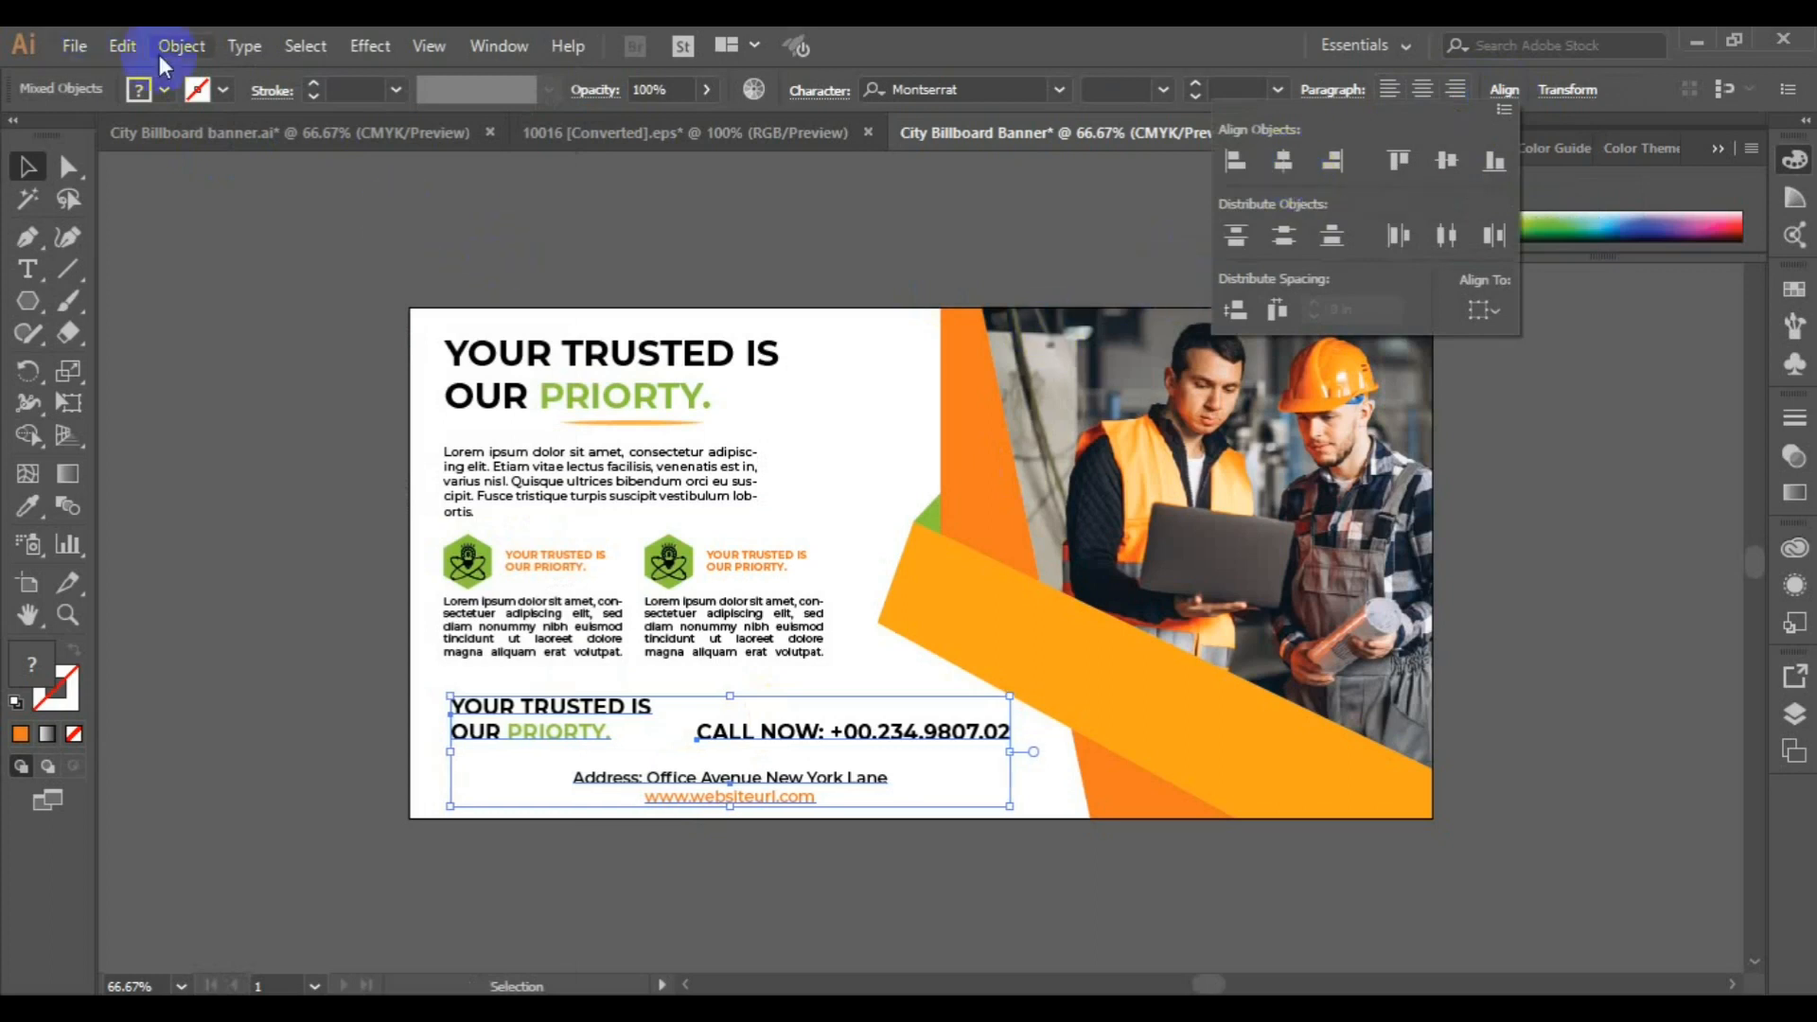
left_click(185, 47)
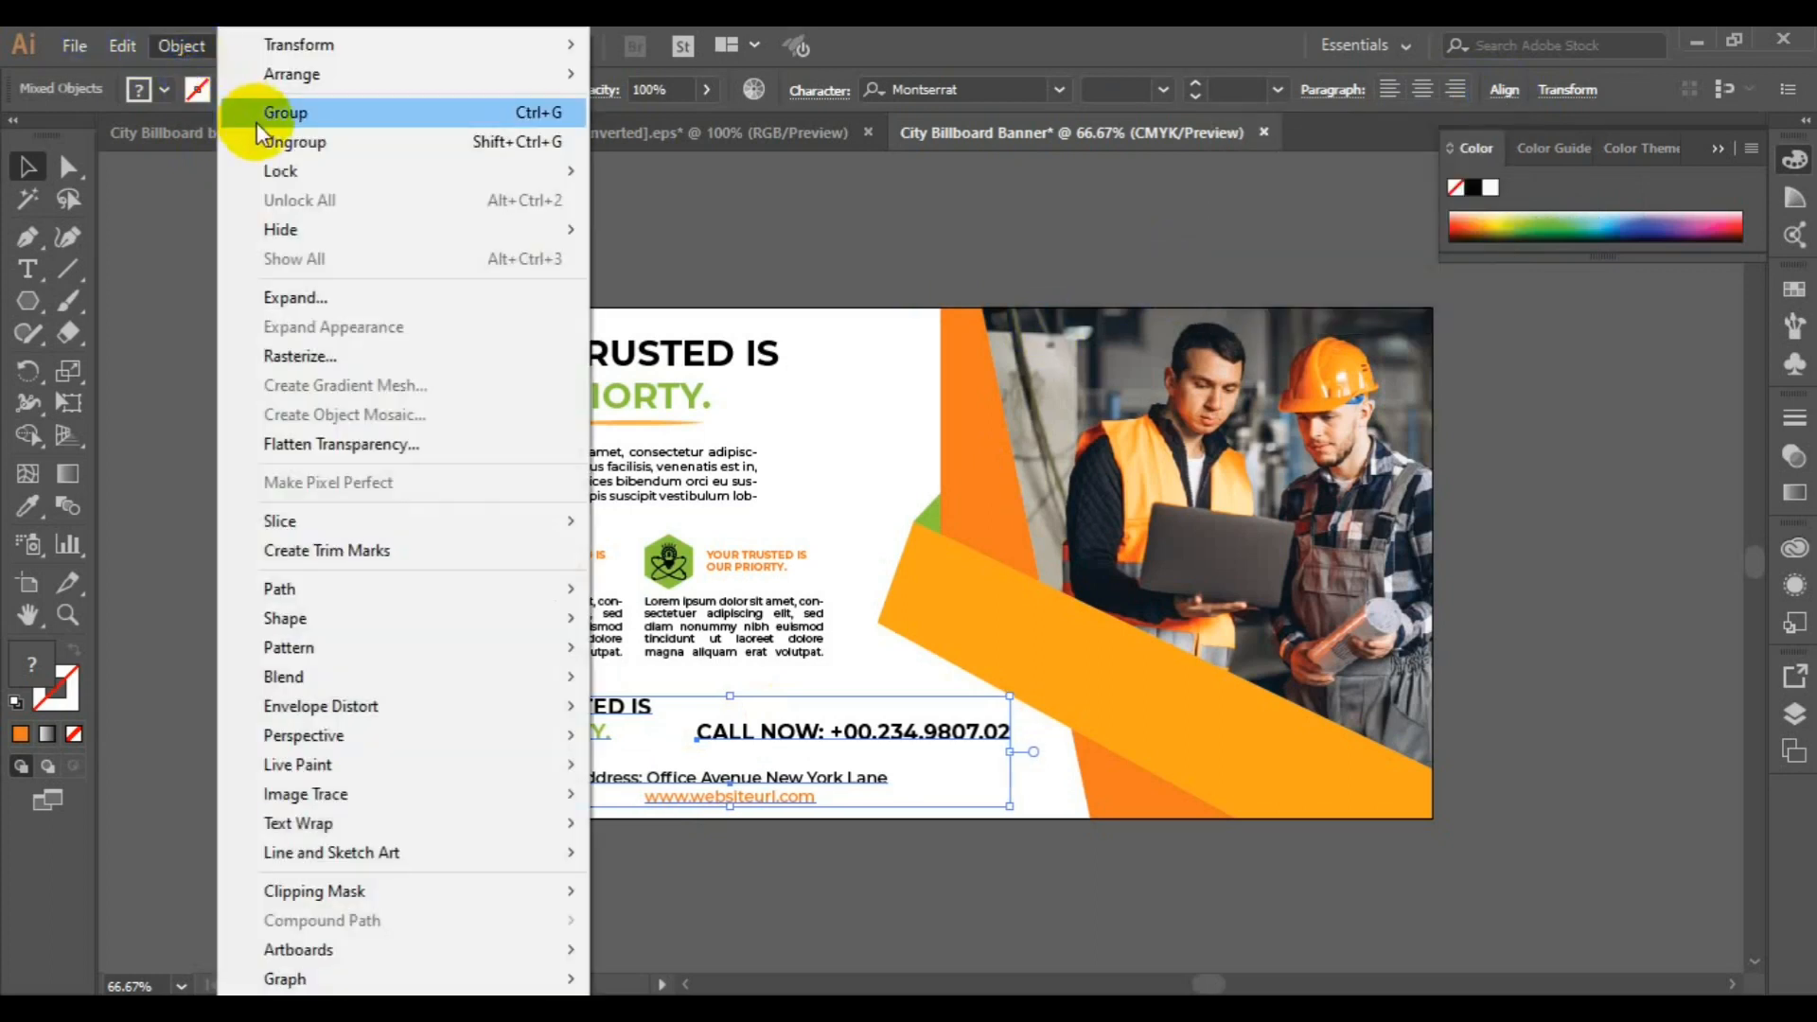
left_click(257, 113)
Align the left edge of the contact details group with the body text and green badges group above it
left_click(469, 586, "shift")
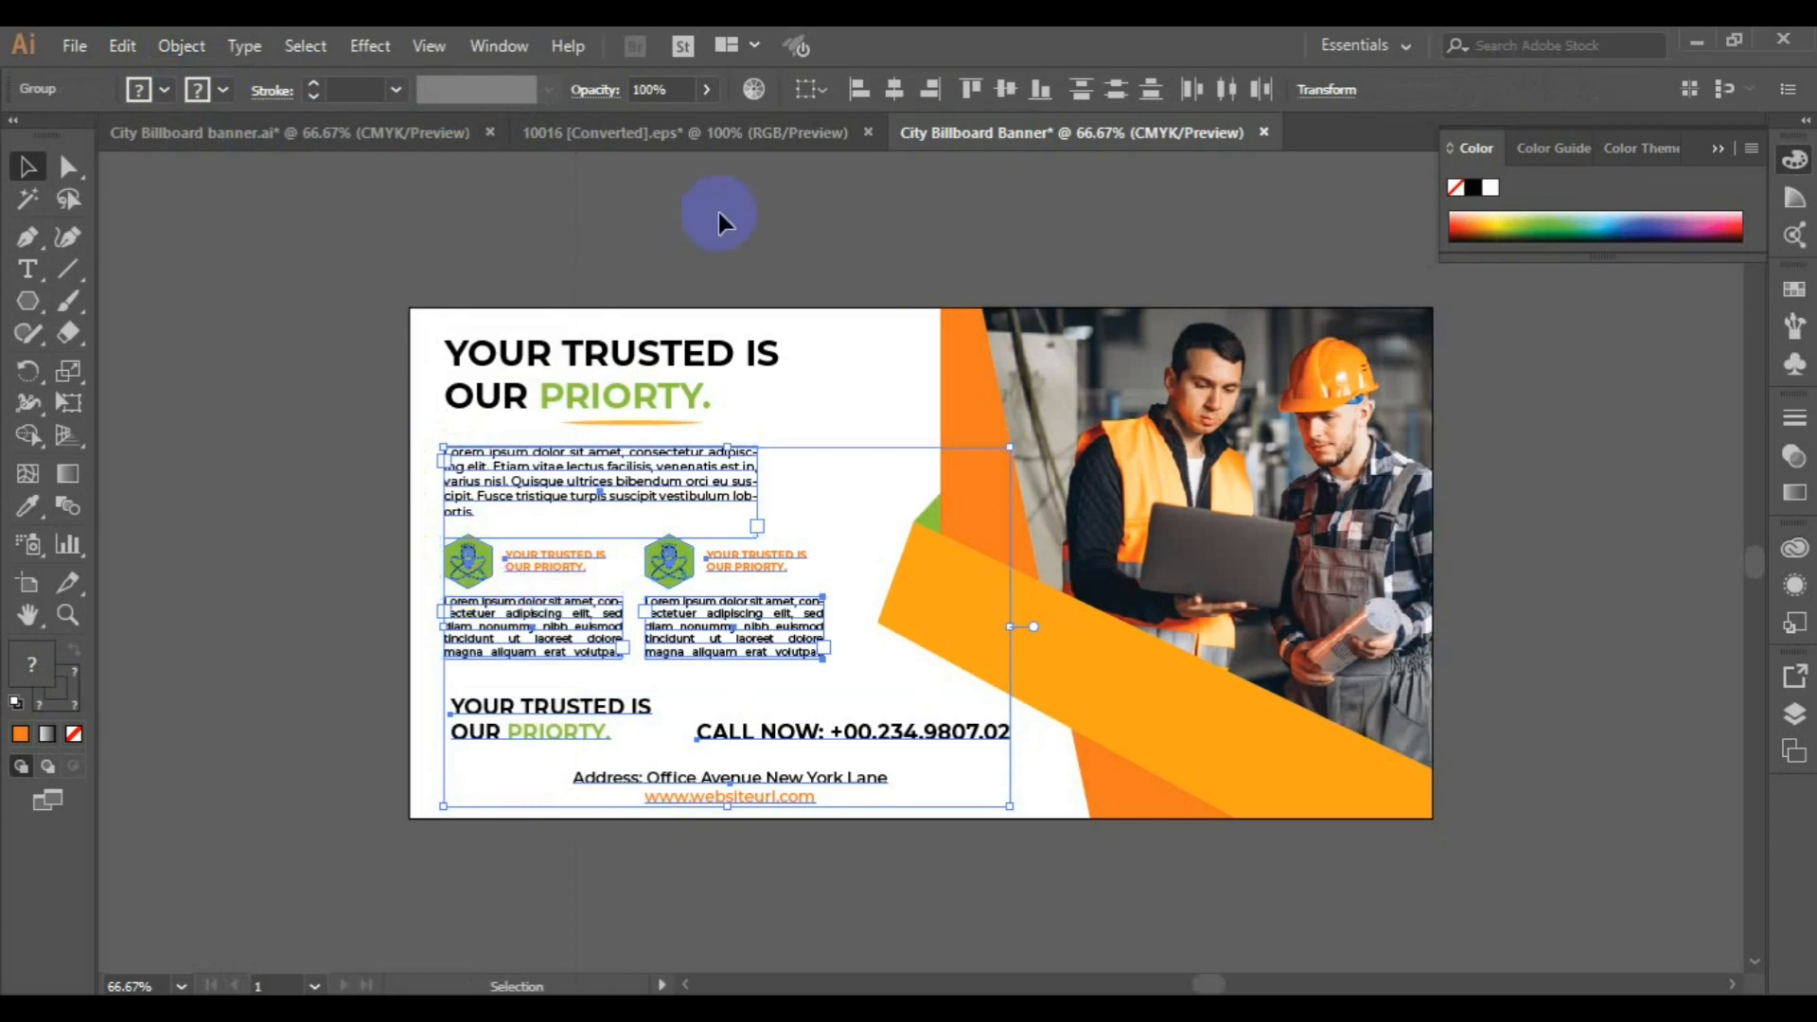
left_click(859, 91)
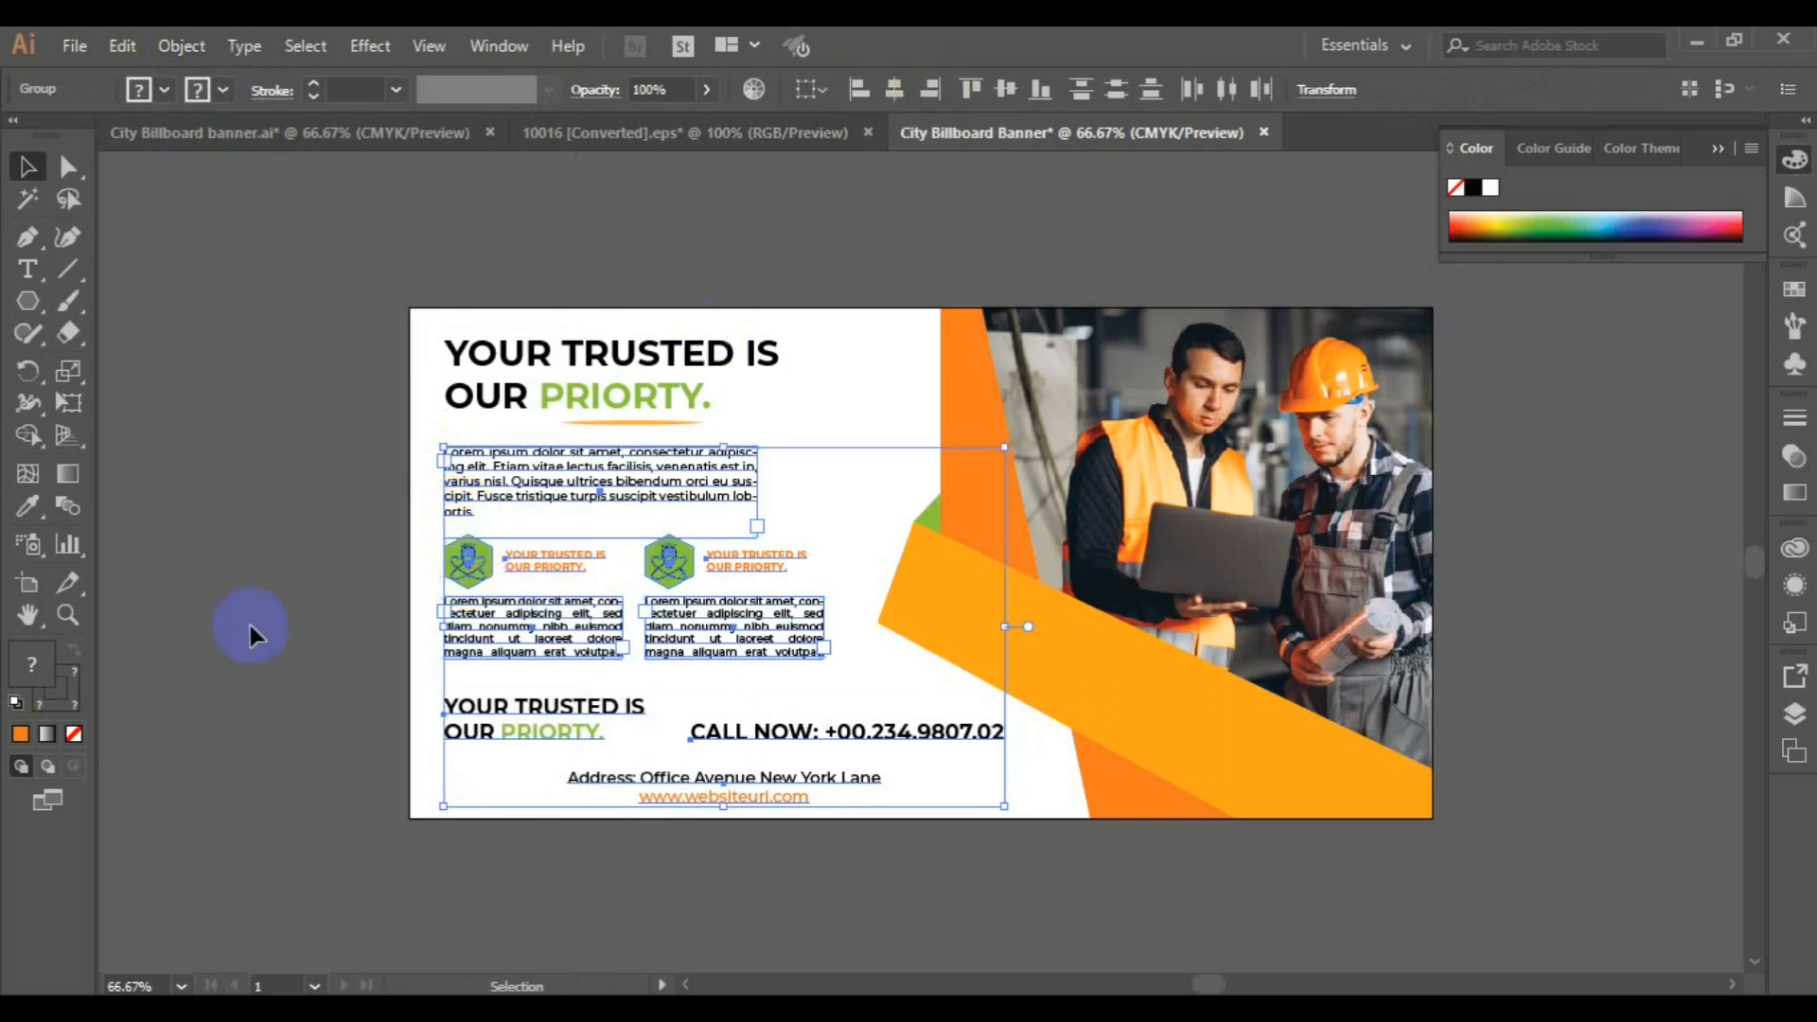